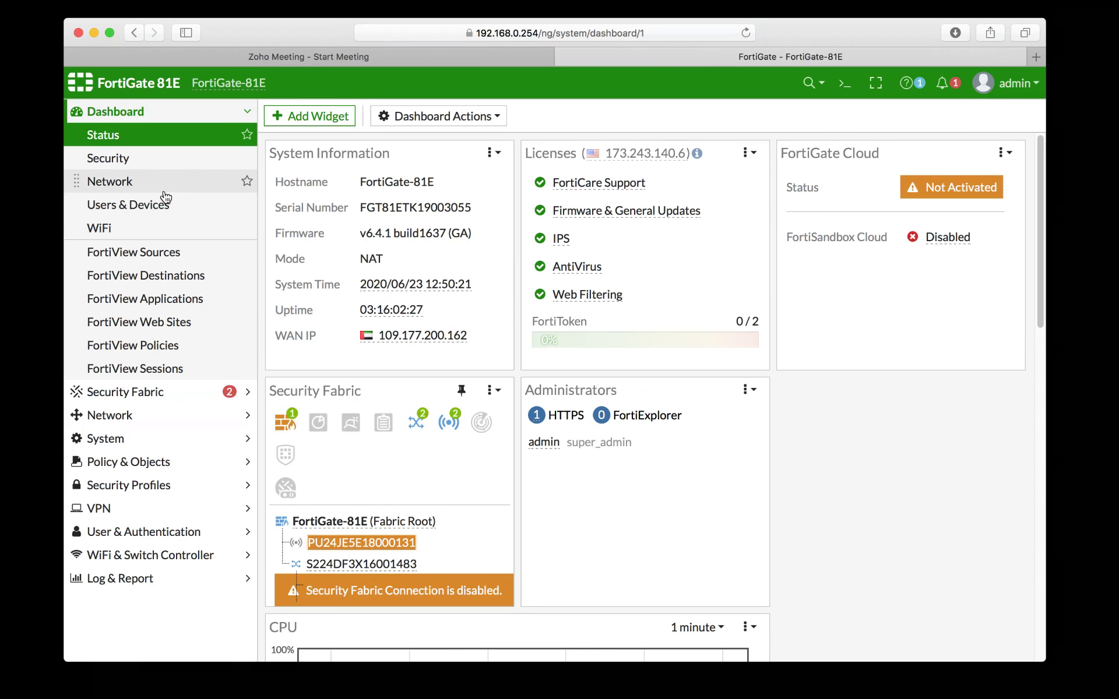
# Step: Open the system's Feature Visibility settings and review the core, security and additional feature toggles
pyautogui.click(150, 440)
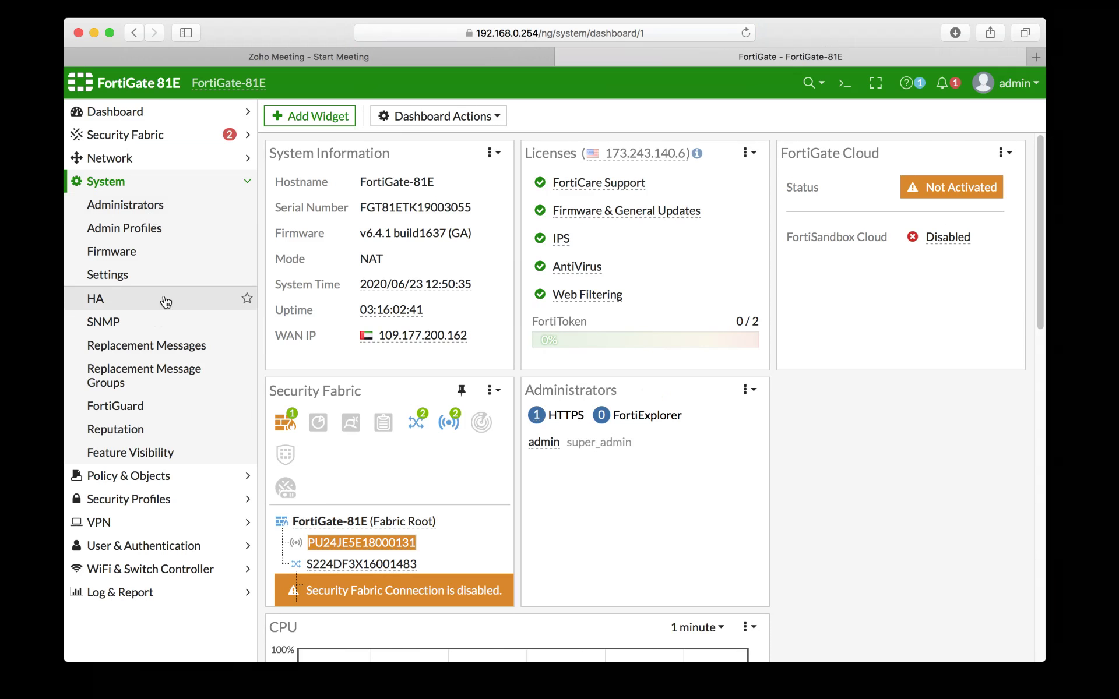
pyautogui.click(155, 448)
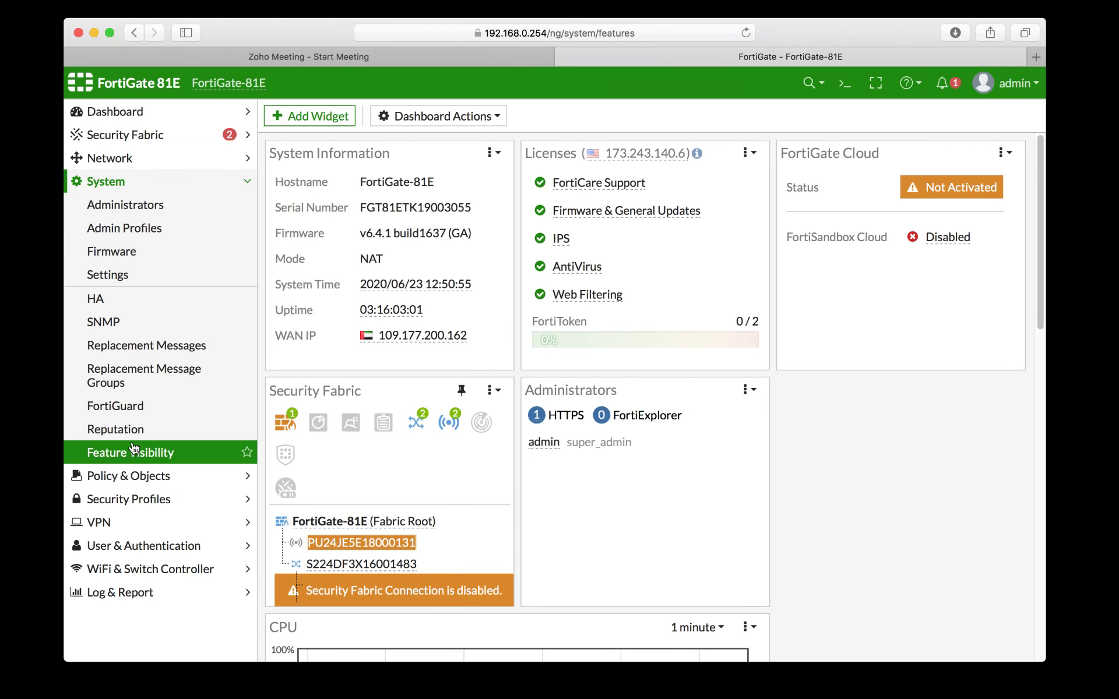
pyautogui.click(121, 185)
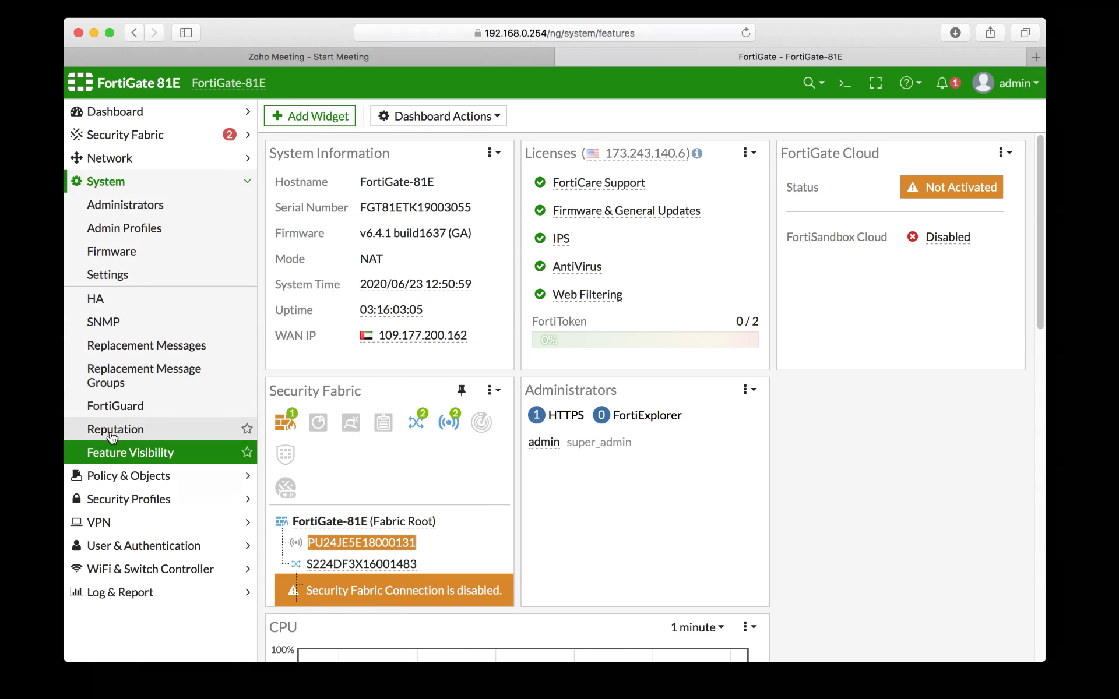
pyautogui.click(648, 26)
pyautogui.press('Return')
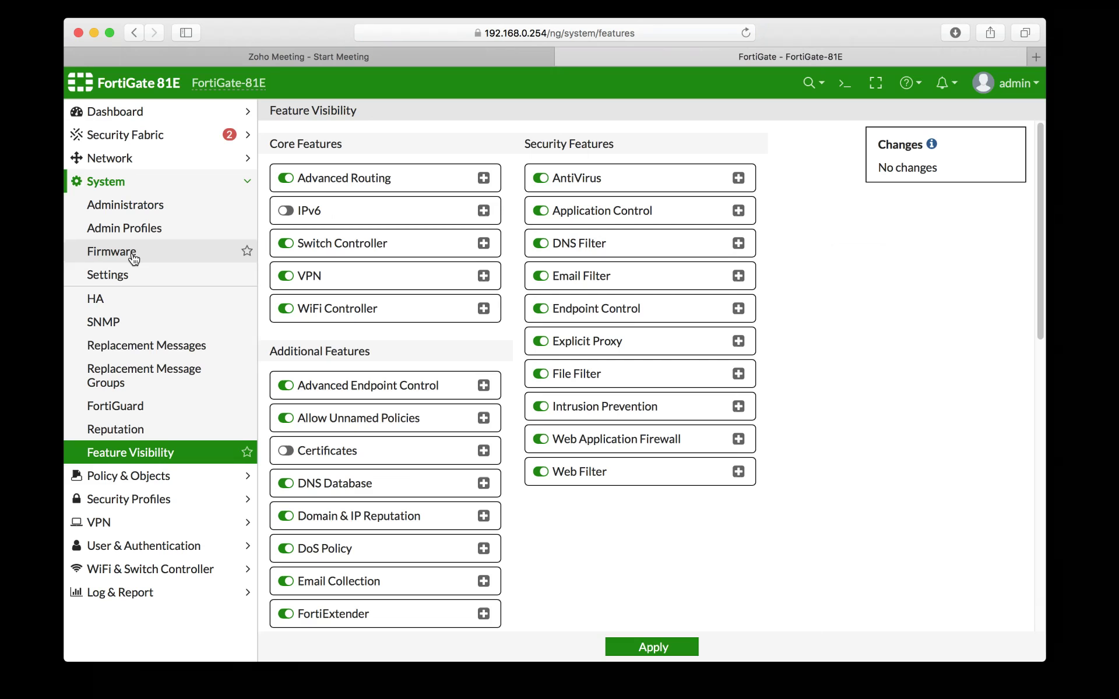
pyautogui.scroll(-5, 415, 282)
pyautogui.scroll(2, 415, 282)
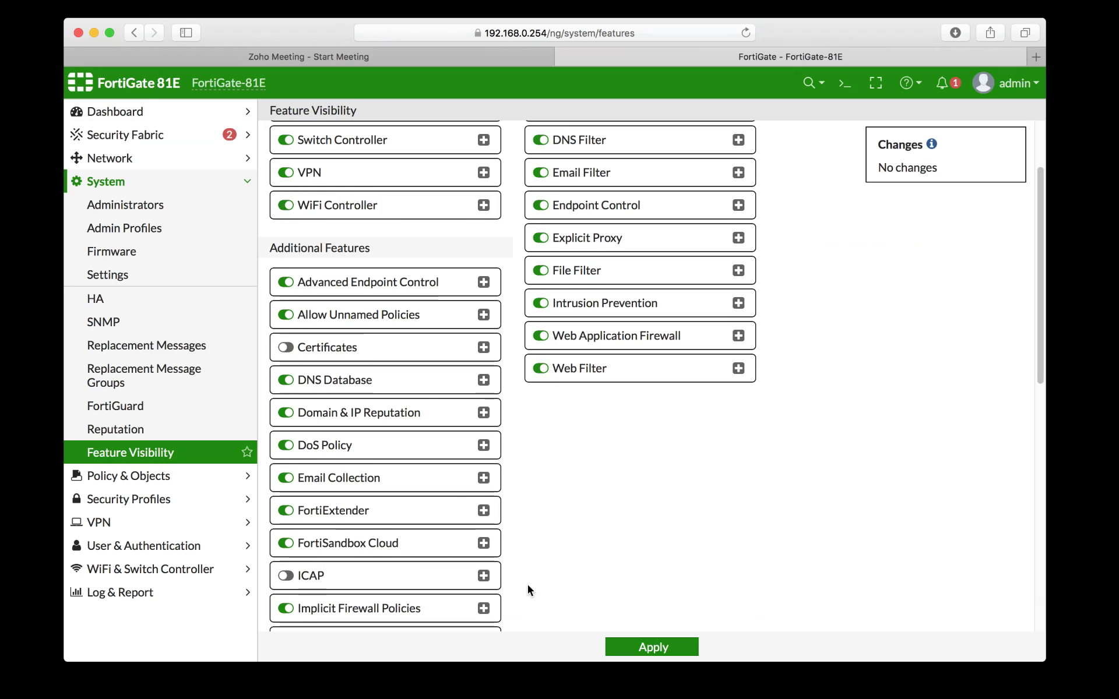
pyautogui.scroll(-10, 527, 585)
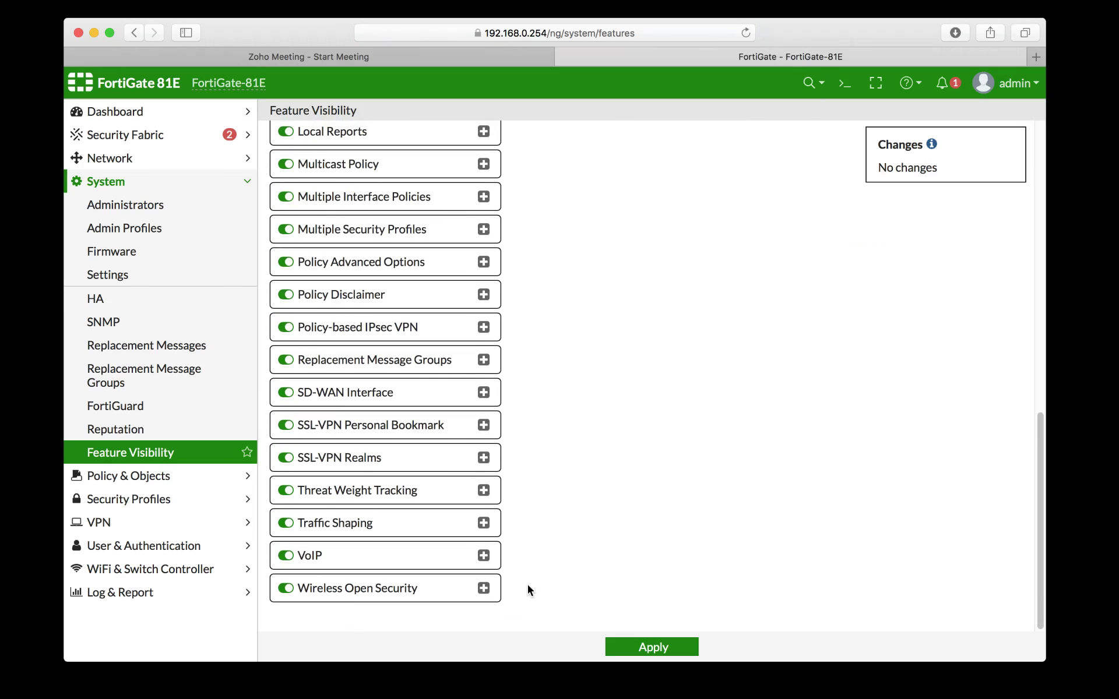
pyautogui.scroll(1, 527, 585)
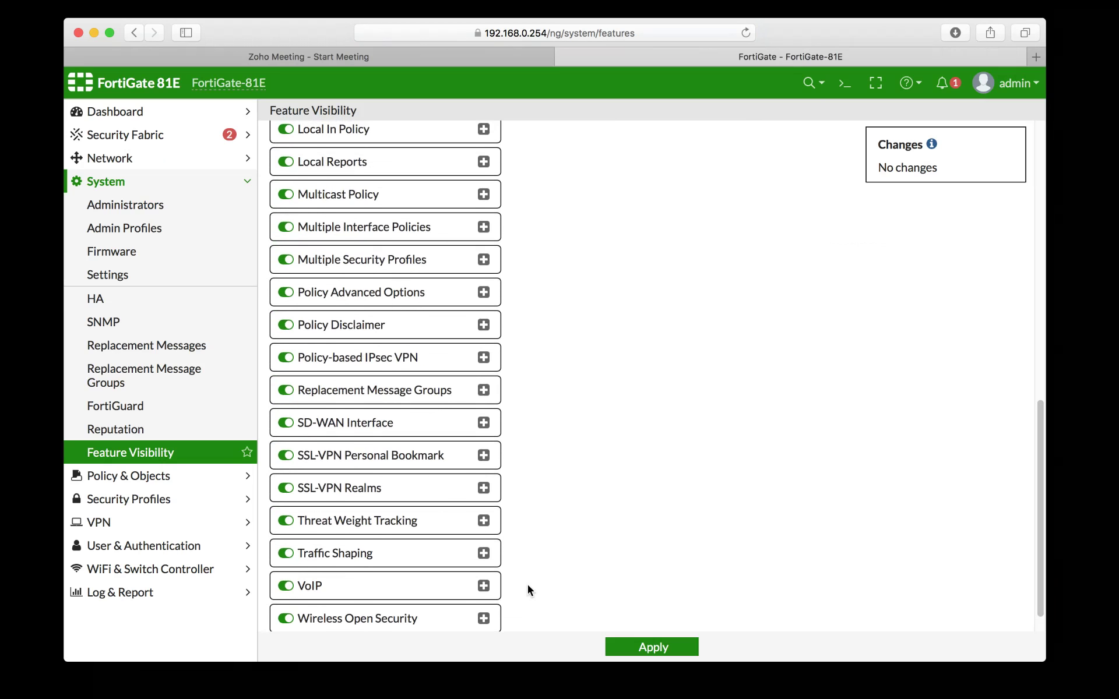
pyautogui.click(143, 455)
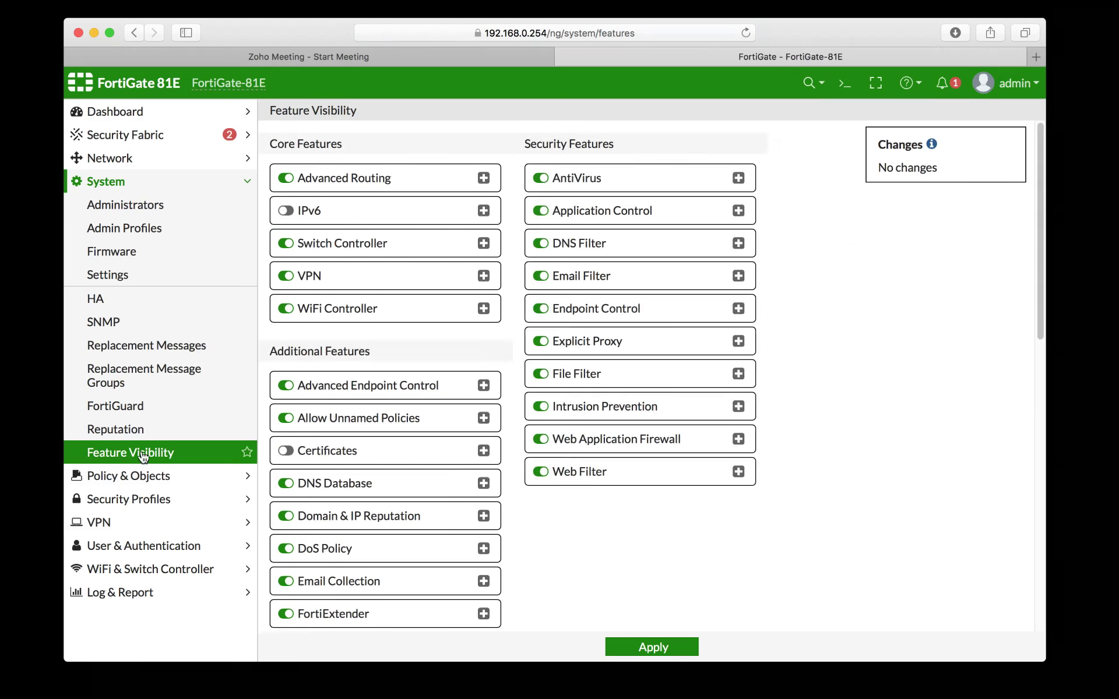
# Step: Open the list of managed FortiAPs under WiFi & Switch Controller
pyautogui.click(210, 571)
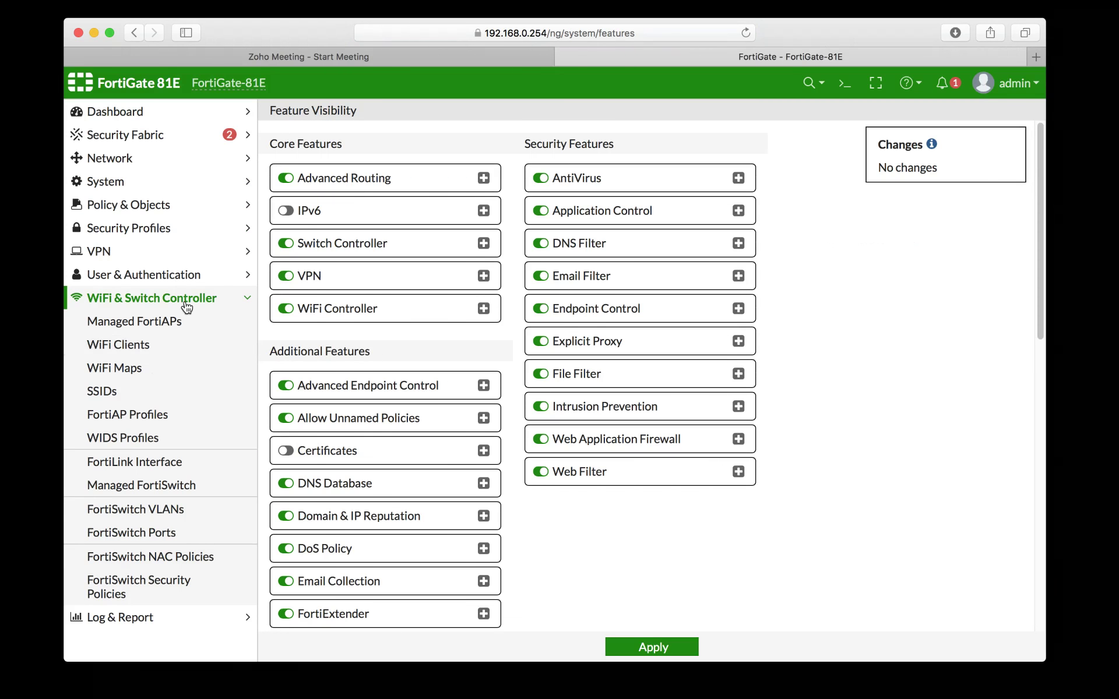
pyautogui.click(186, 302)
pyautogui.click(186, 305)
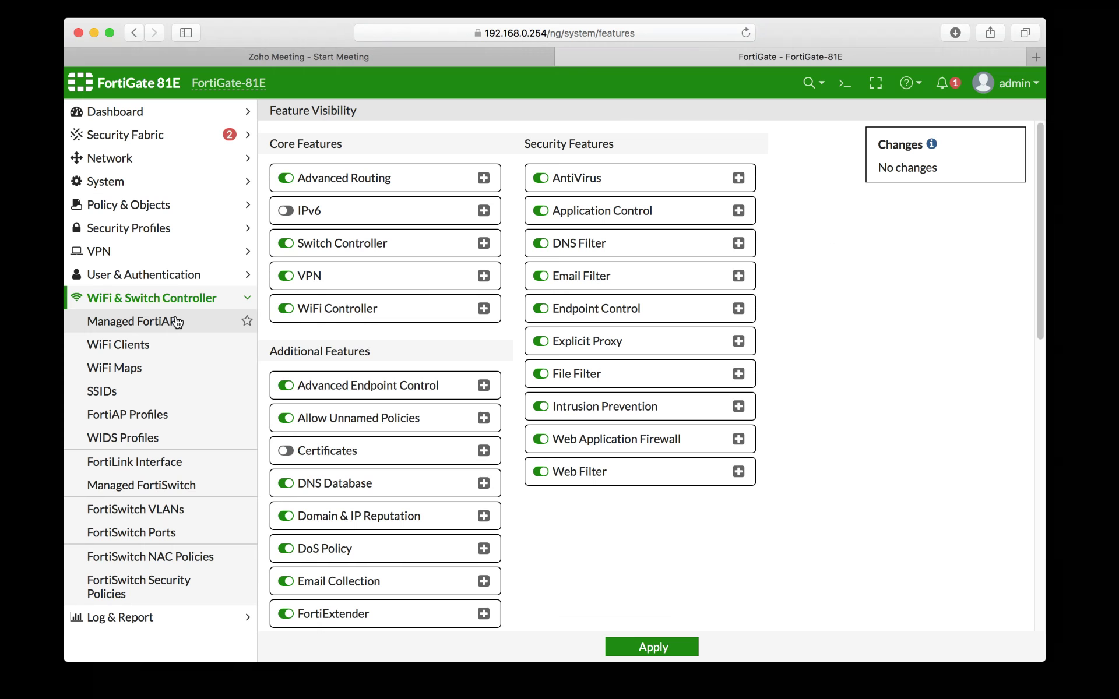
pyautogui.click(176, 321)
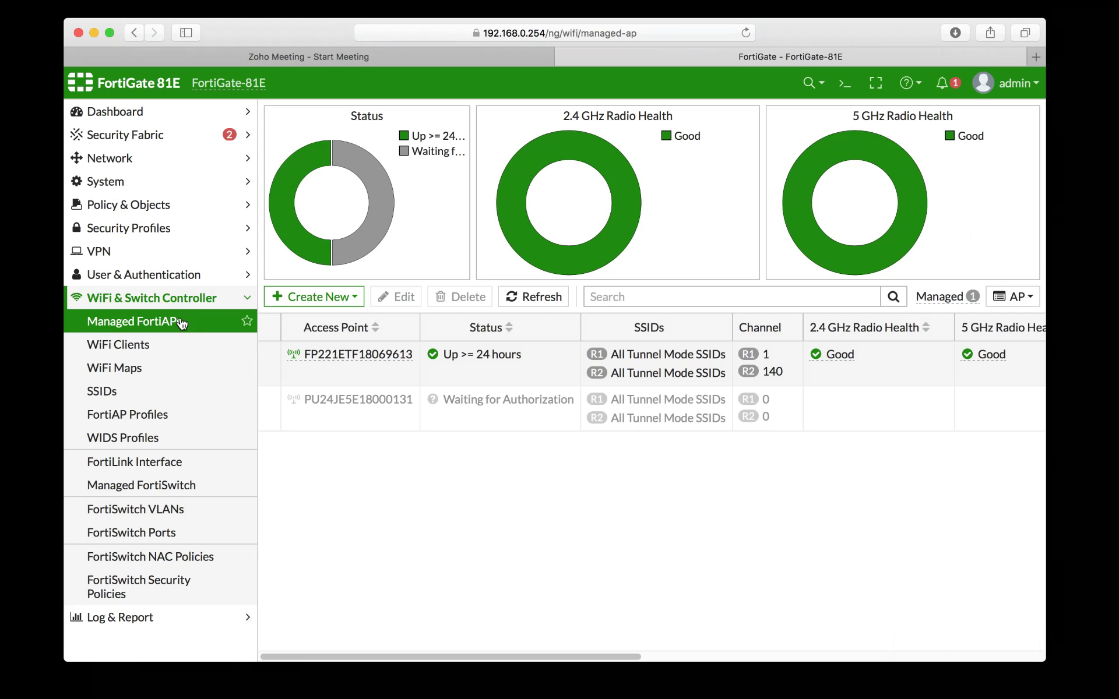
# Step: Open the network interfaces list and review the interfaces in the Up group
pyautogui.click(133, 159)
pyautogui.click(123, 184)
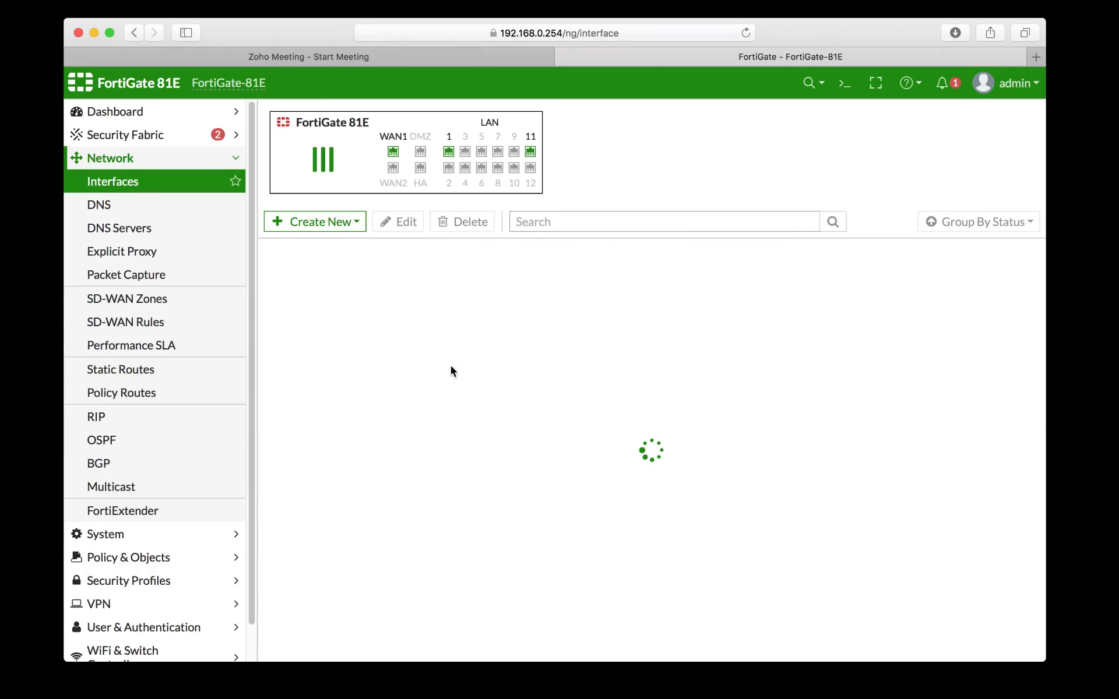
pyautogui.scroll(-1, 455, 376)
pyautogui.scroll(-2, 456, 375)
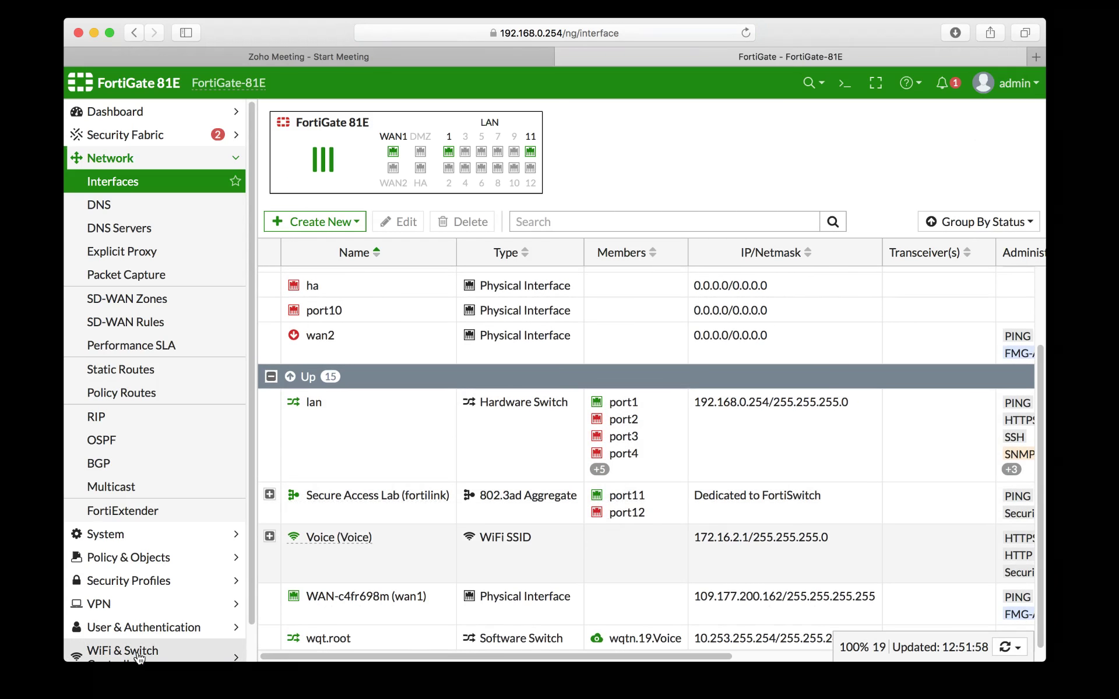
# Step: Open the FAP_MGMT_VLAN FortiSwitch VLAN and review its address, administrative access and DHCP server settings
pyautogui.click(138, 657)
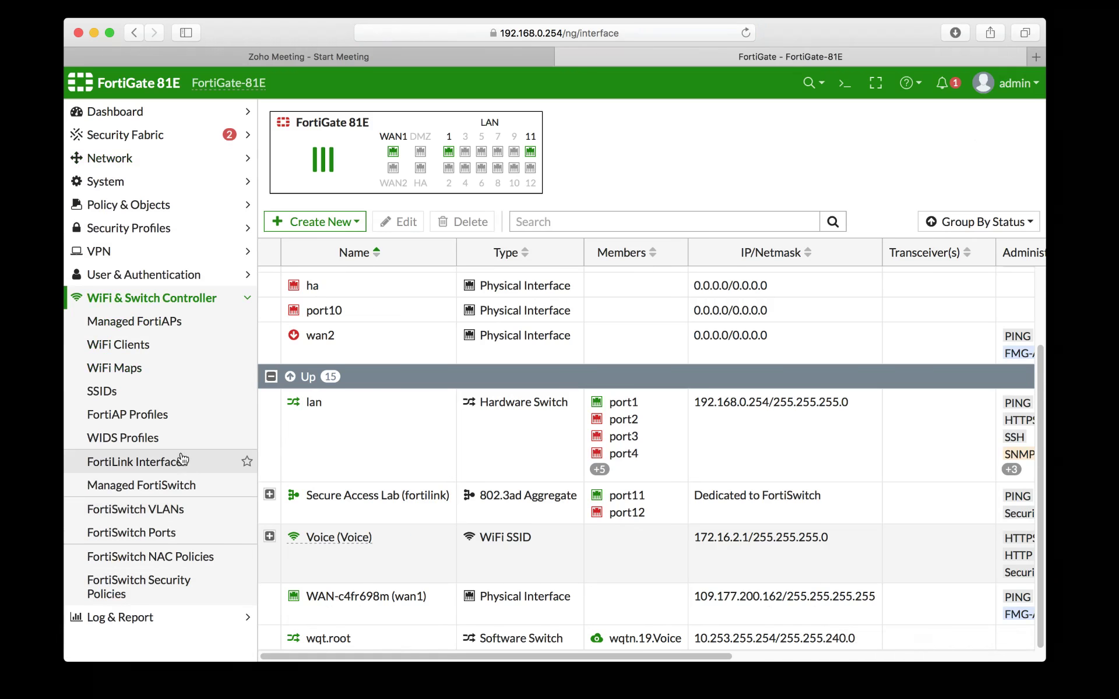
pyautogui.click(174, 510)
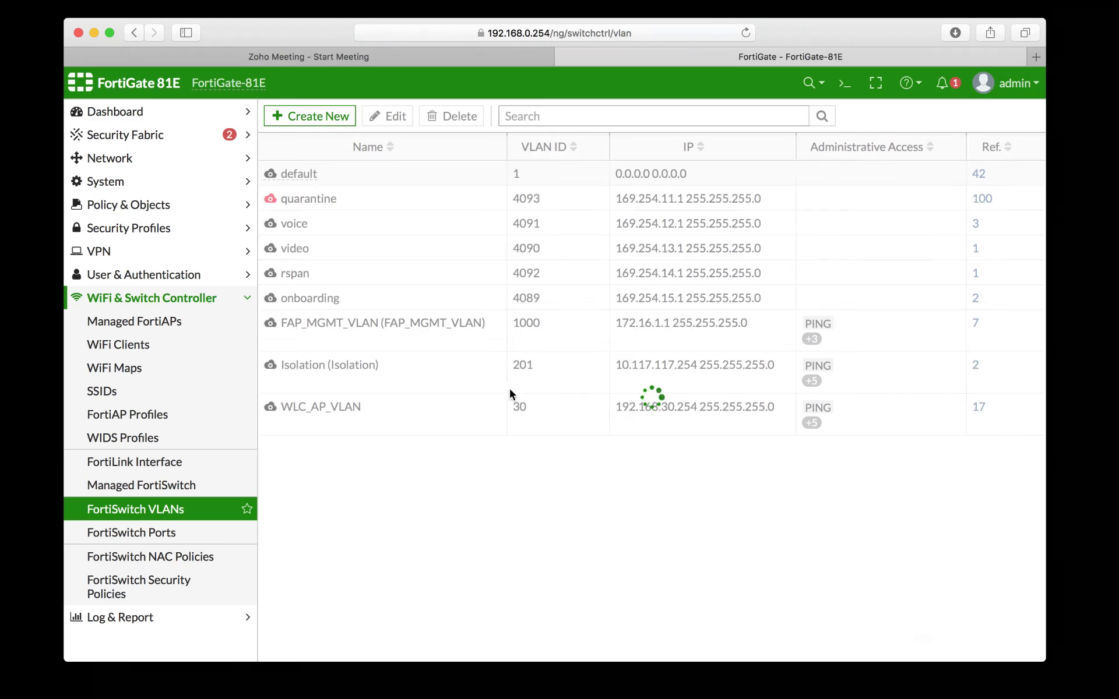
pyautogui.doubleClick(375, 334)
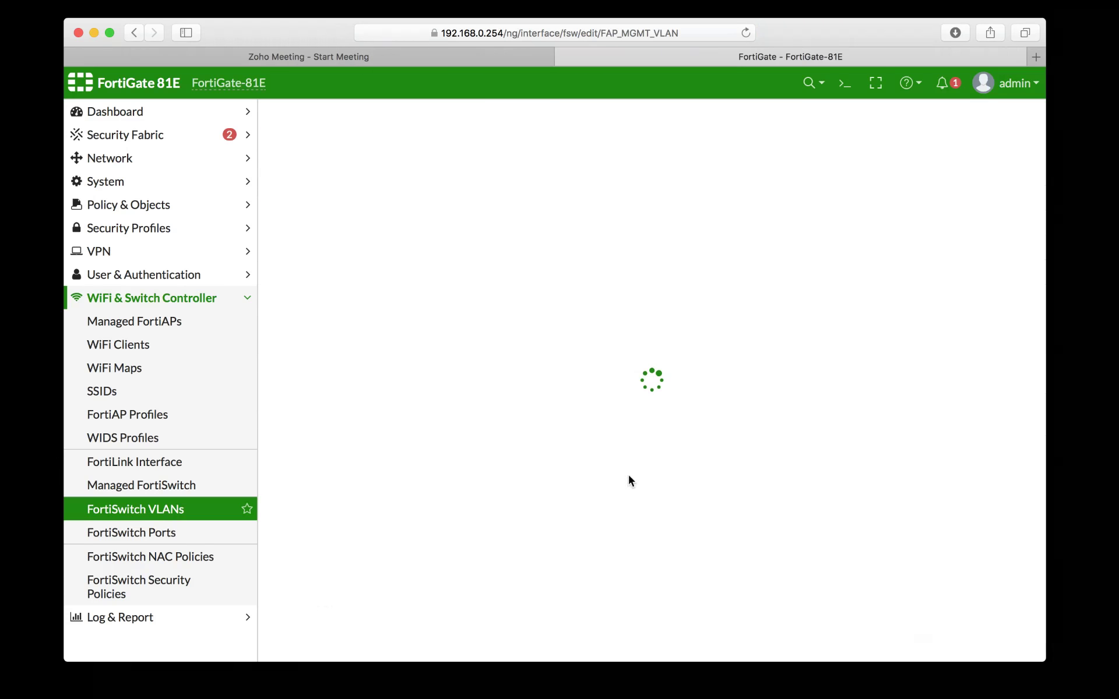
pyautogui.scroll(-3, 649, 401)
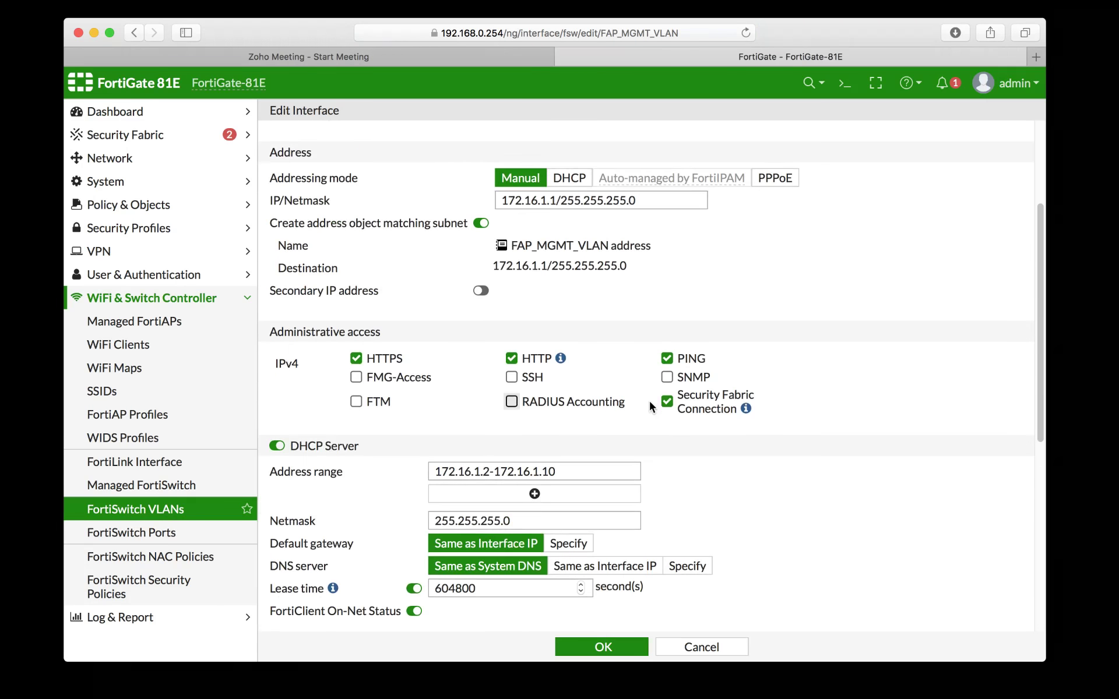
pyautogui.moveTo(748, 408)
# Step: Check the details of the managed FortiAP awaiting authorization, and view the list of FortiAP profiles
pyautogui.click(139, 322)
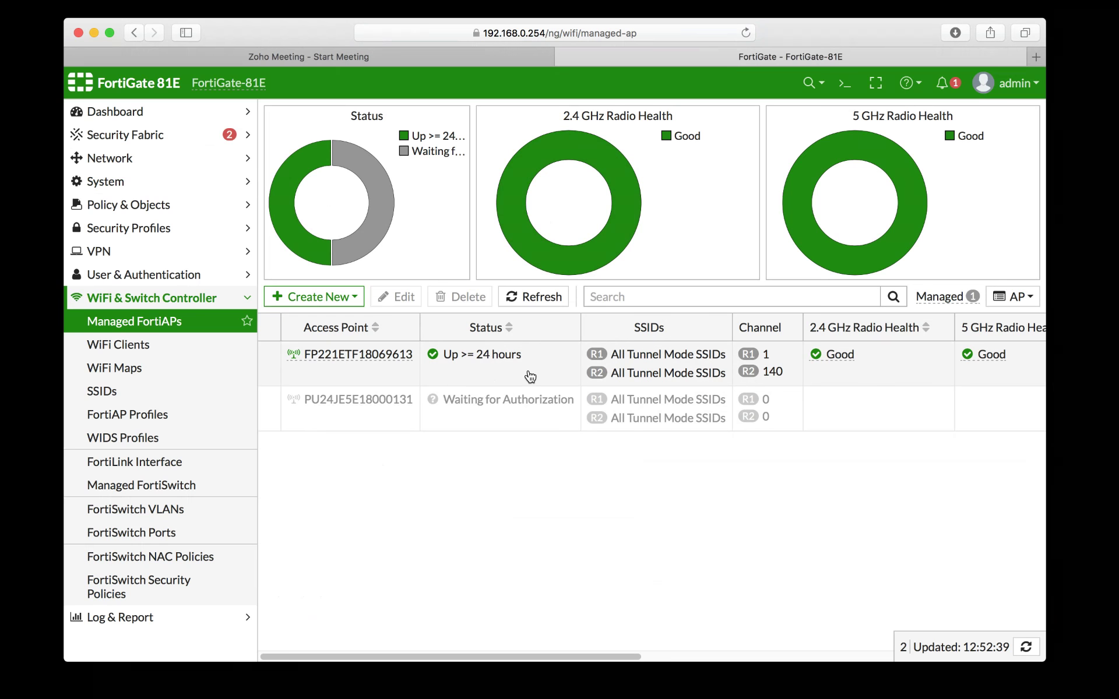
pyautogui.moveTo(394, 408)
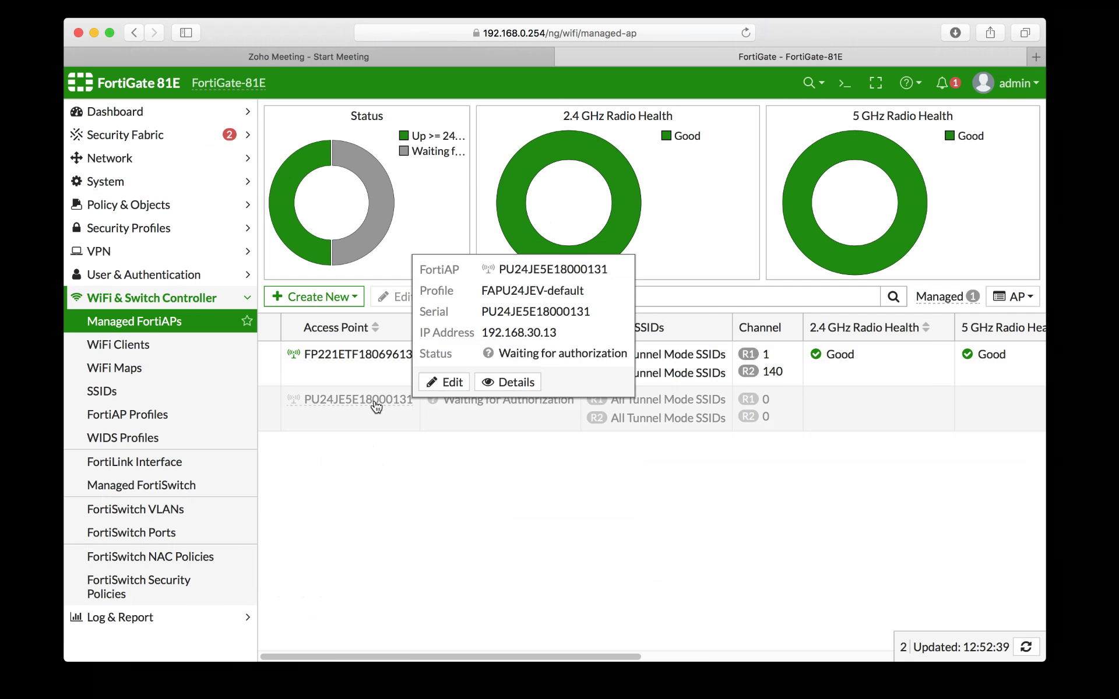
pyautogui.click(165, 414)
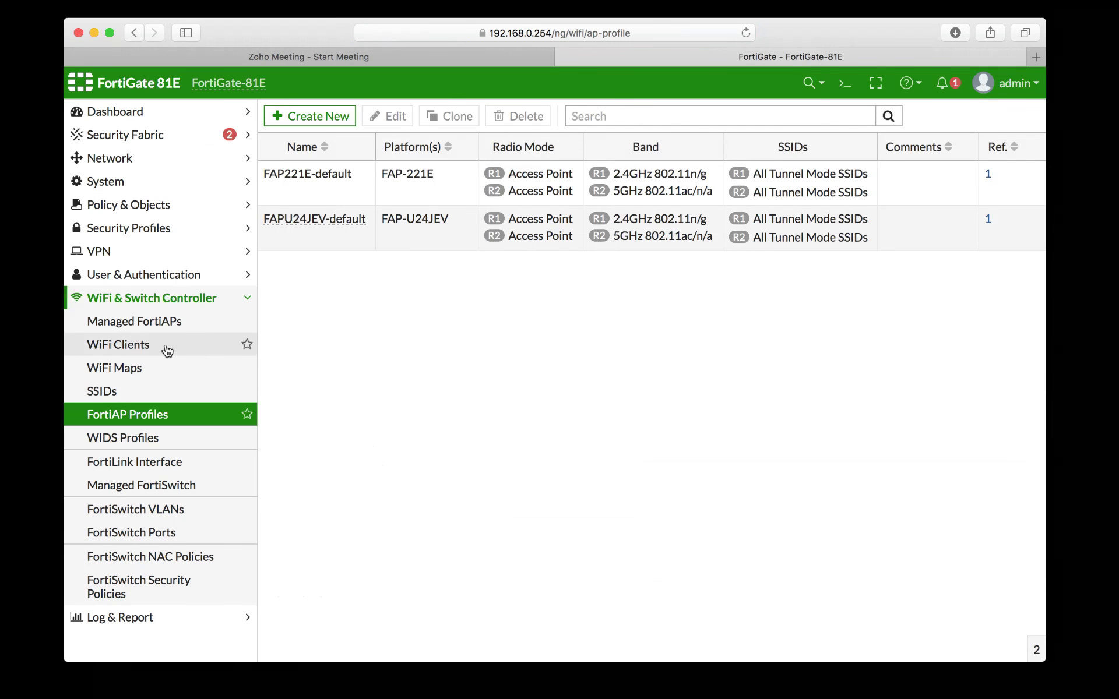
# Step: Examine the actions available for the FortiAP awaiting authorization, and the status and radio health charts of the managed FortiAPs
pyautogui.click(143, 323)
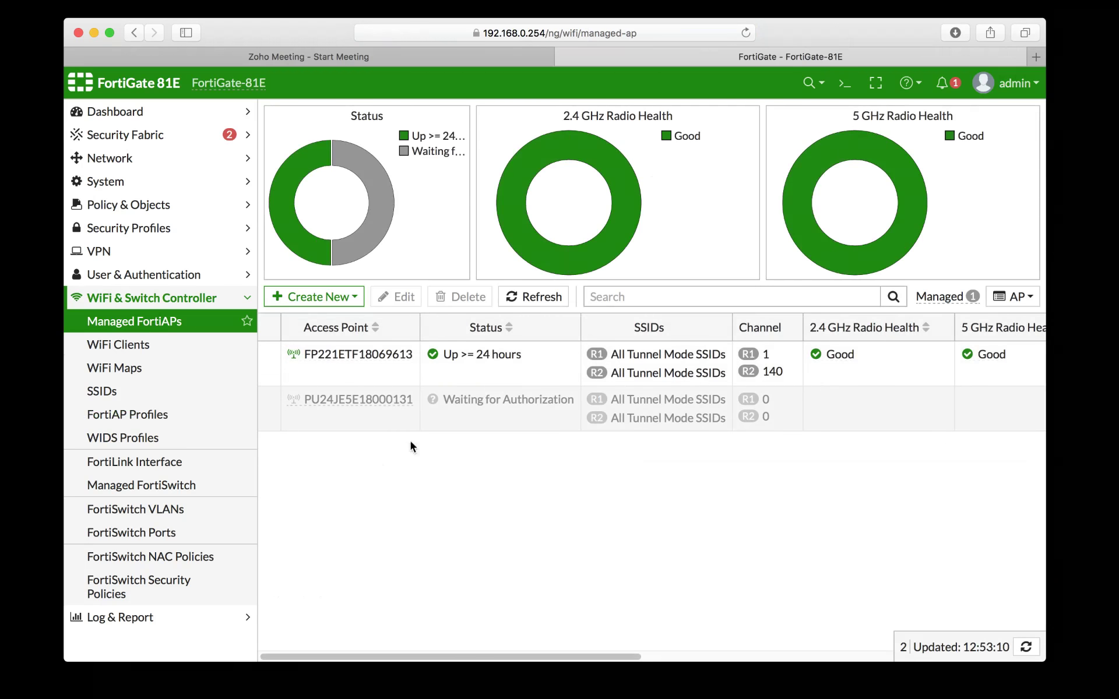
pyautogui.rightClick(371, 403)
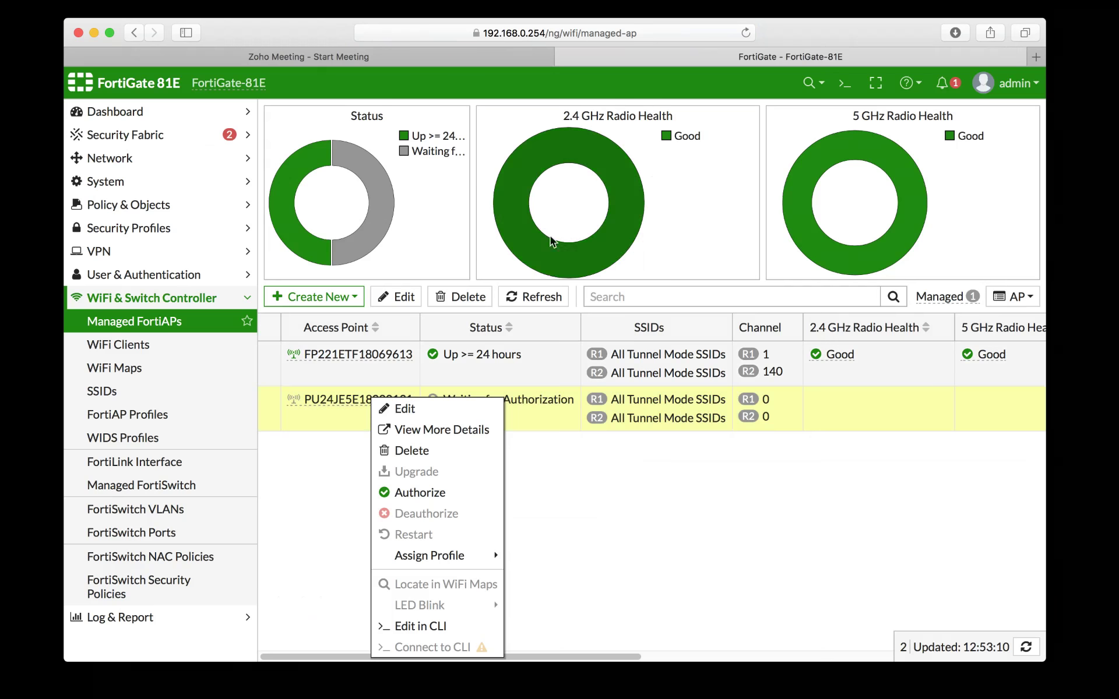
pyautogui.click(318, 509)
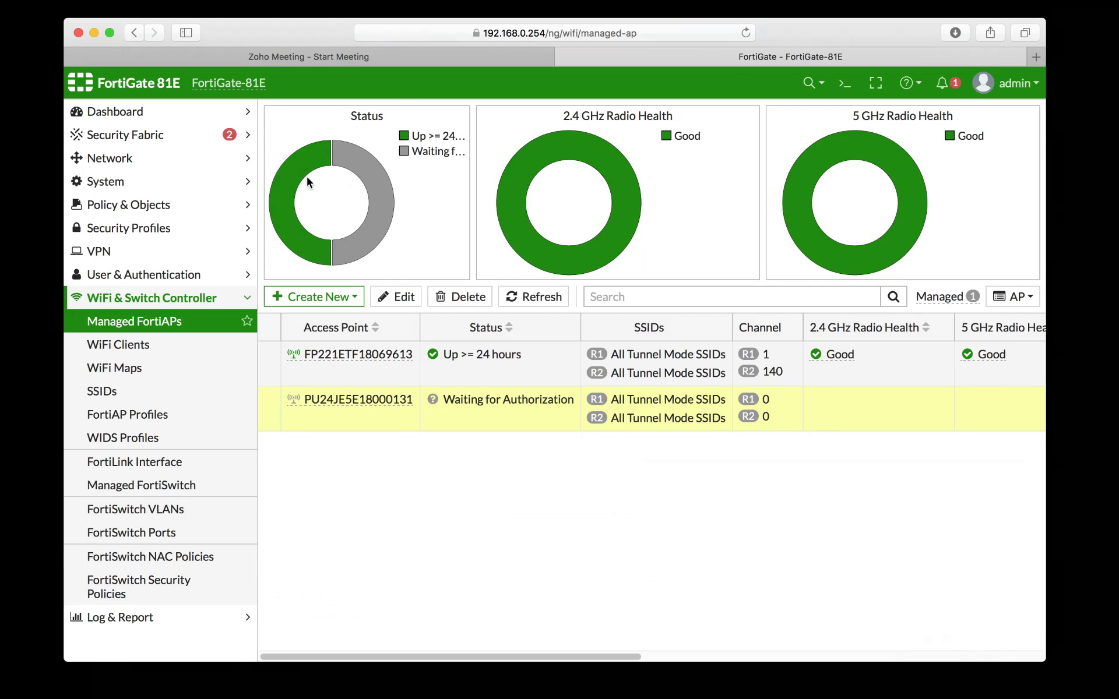
pyautogui.moveTo(294, 191)
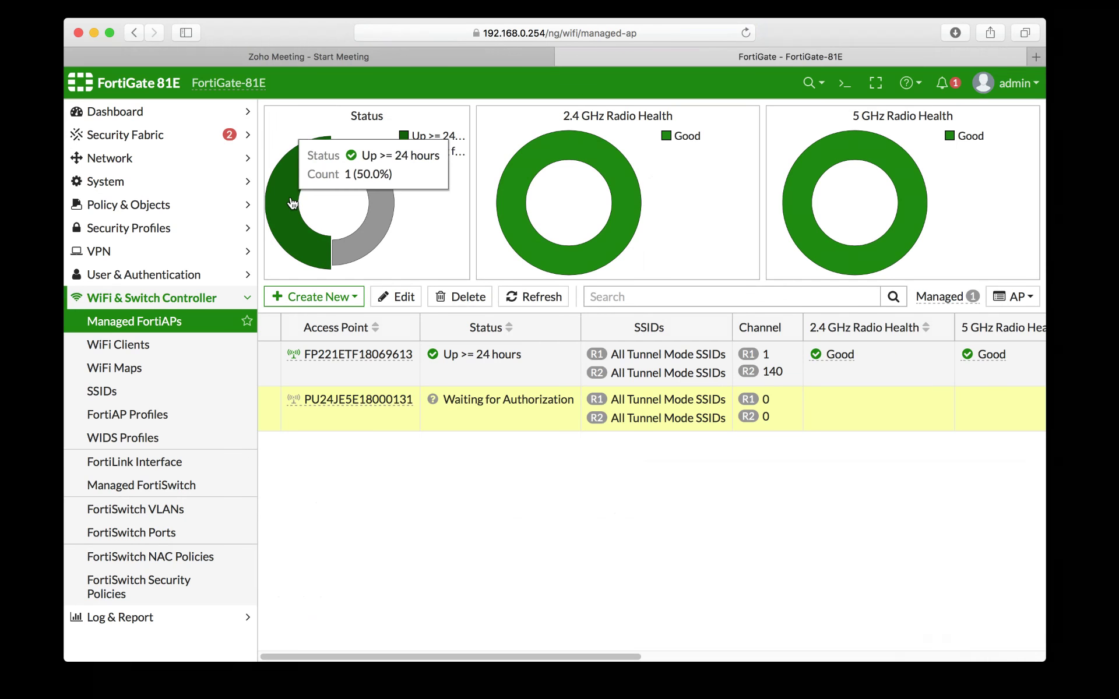
pyautogui.moveTo(527, 153)
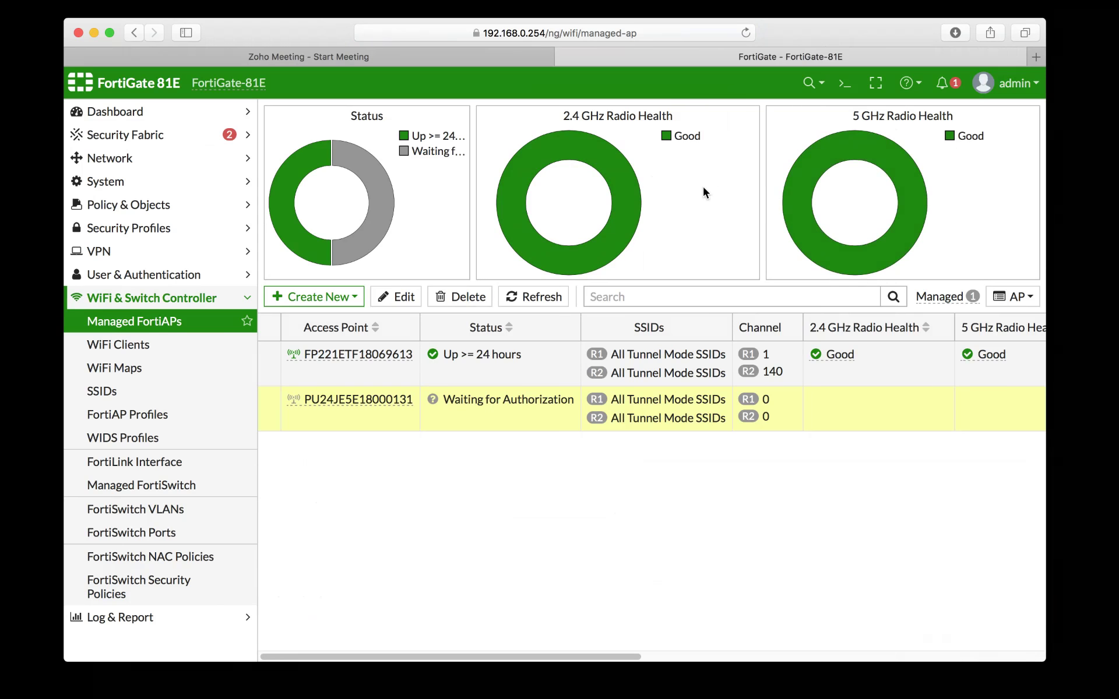
# Step: Review the WiFi clients' access point, device and technology information, and view the WiFi Maps page
pyautogui.click(131, 352)
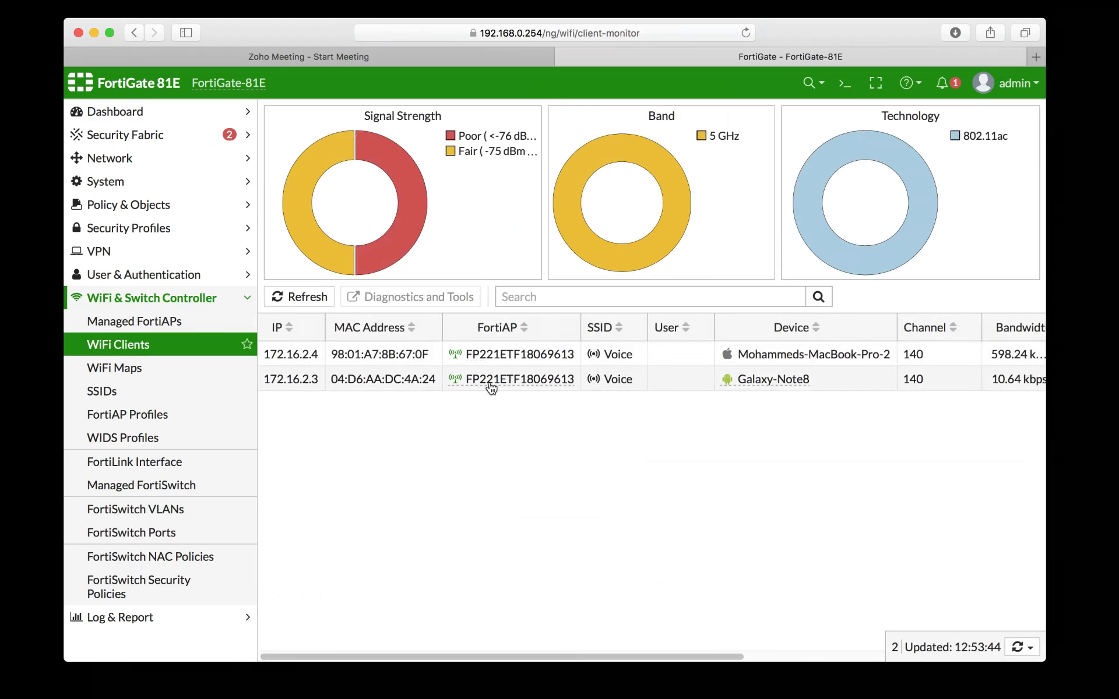
pyautogui.moveTo(491, 388)
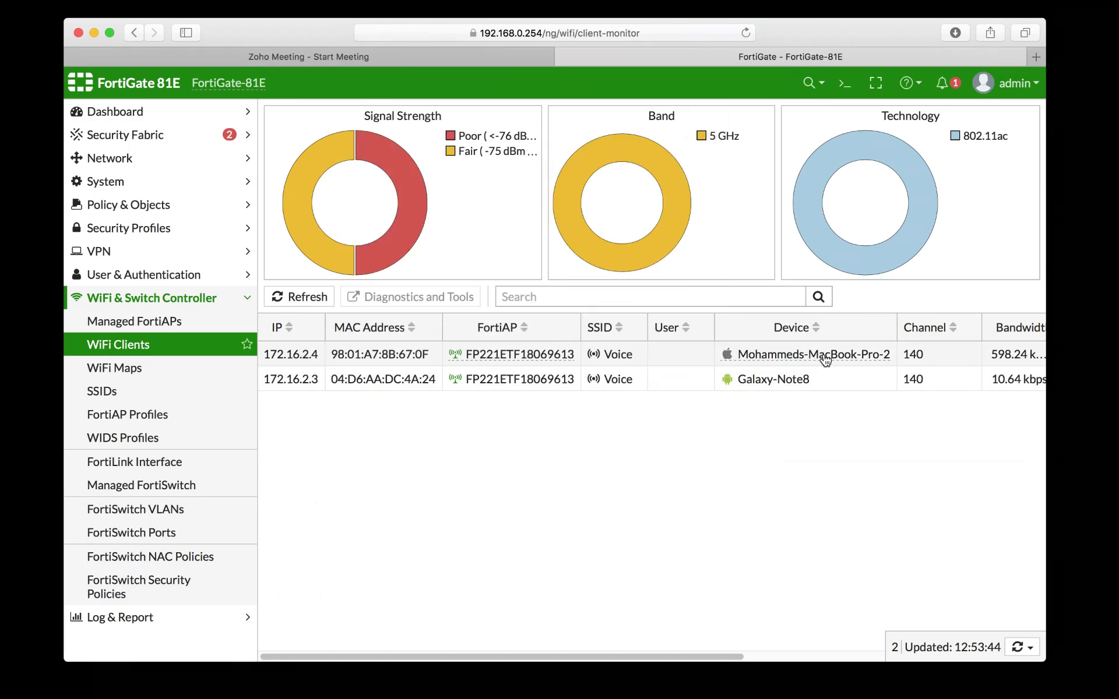
pyautogui.moveTo(825, 360)
pyautogui.moveTo(536, 364)
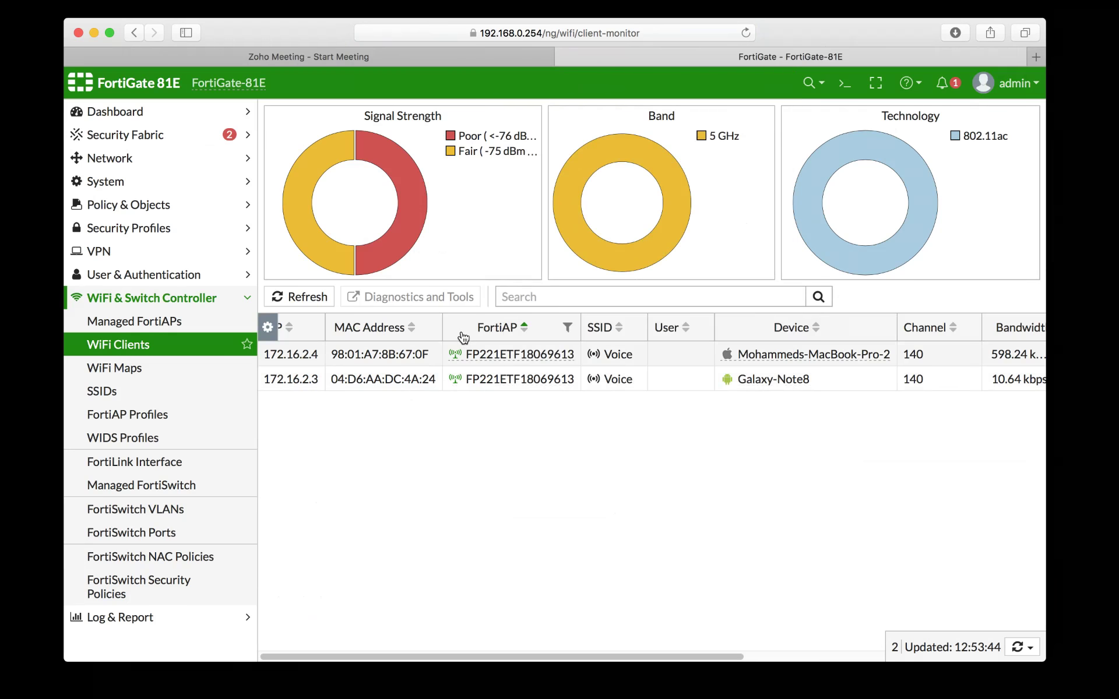
pyautogui.moveTo(925, 211)
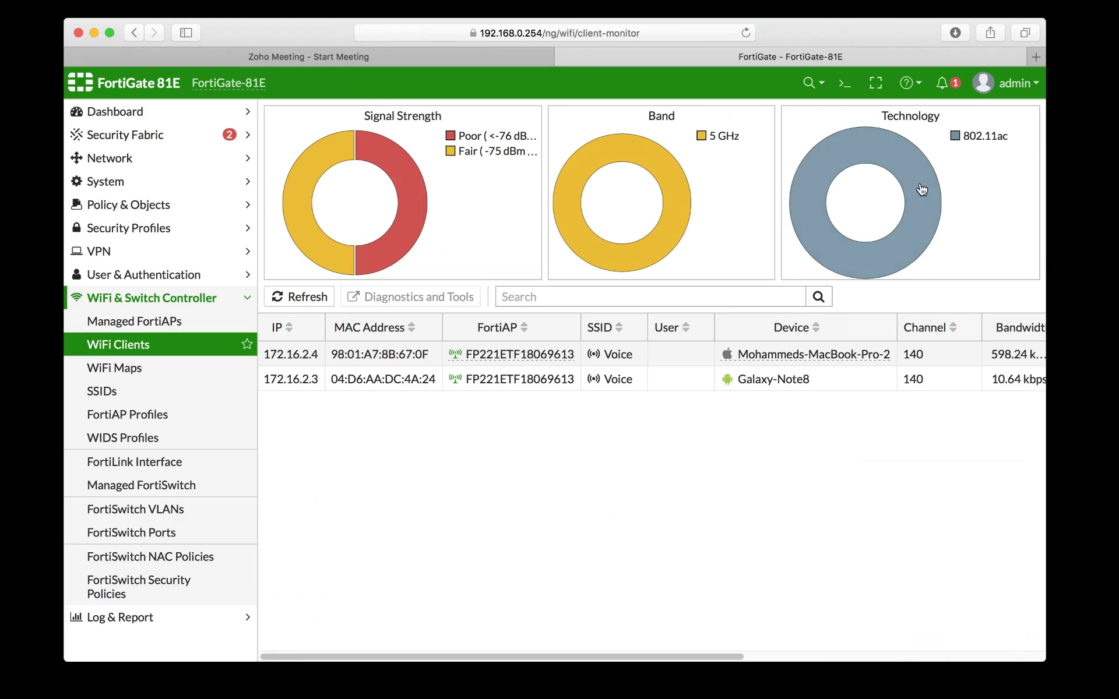
pyautogui.click(121, 366)
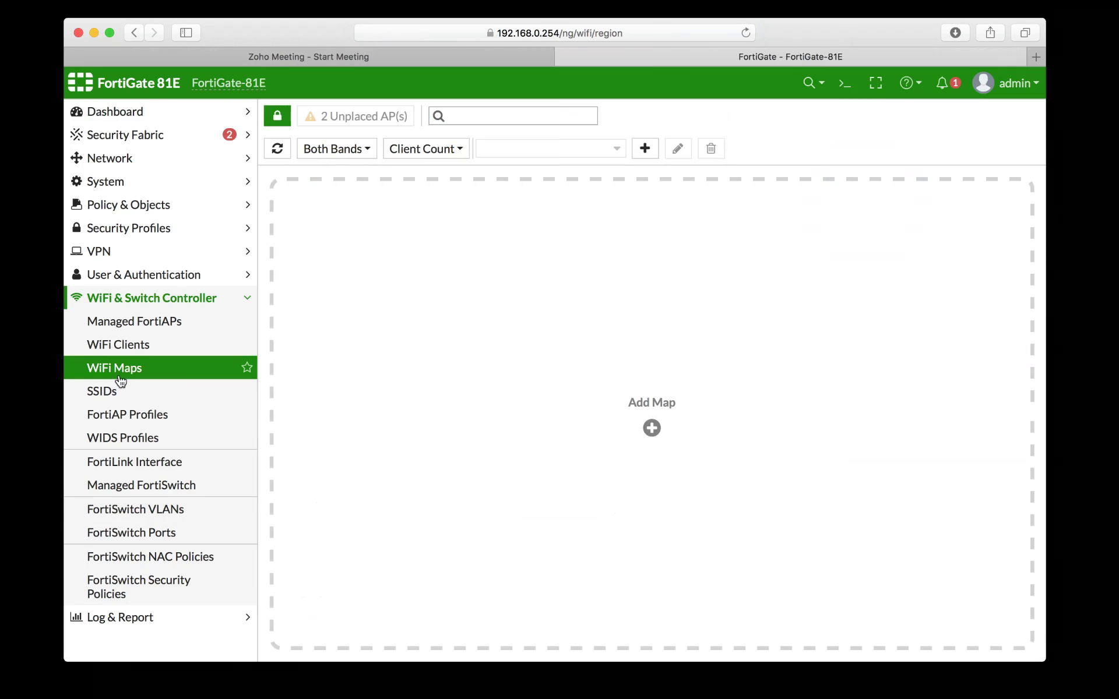
# Step: Start a new SSID and review its traffic mode, IP/netmask, administrative access and DHCP server settings
pyautogui.click(108, 392)
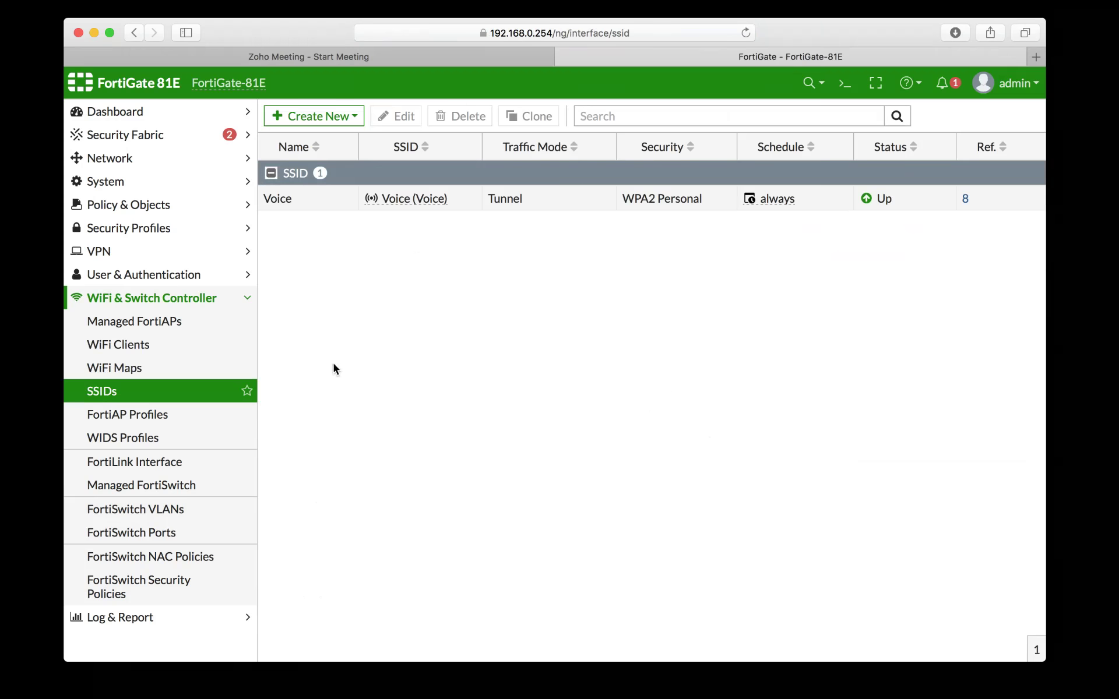
pyautogui.click(320, 117)
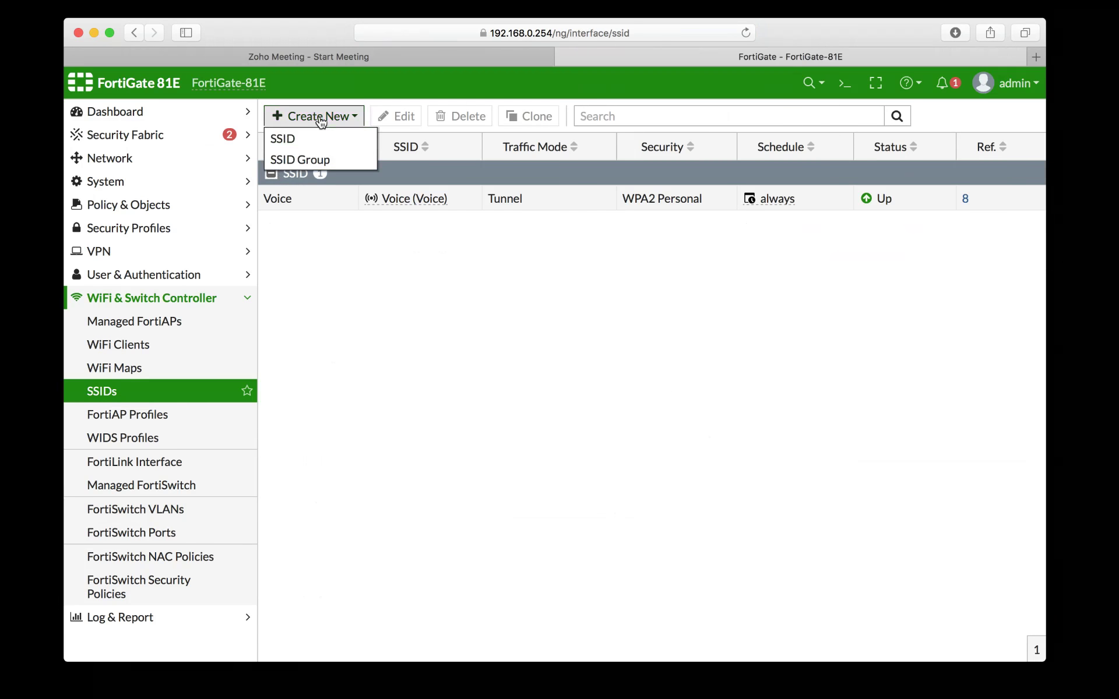
pyautogui.click(316, 143)
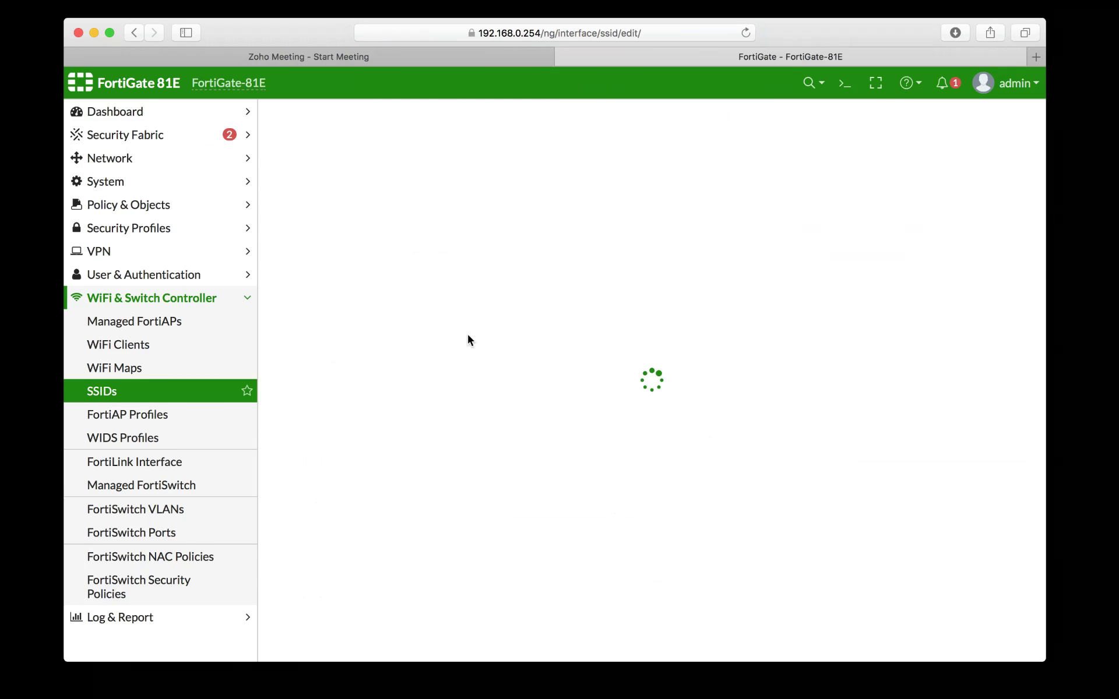
pyautogui.scroll(-10, 468, 296)
pyautogui.scroll(10, 468, 296)
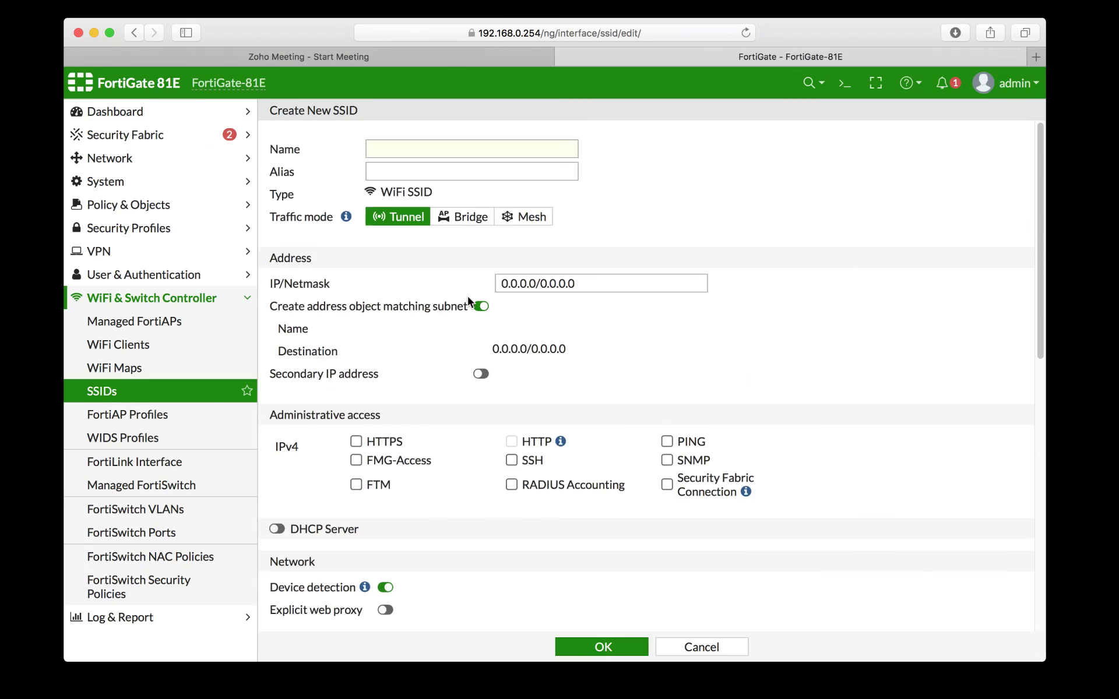
pyautogui.moveTo(587, 277); pyautogui.dragTo(469, 282)
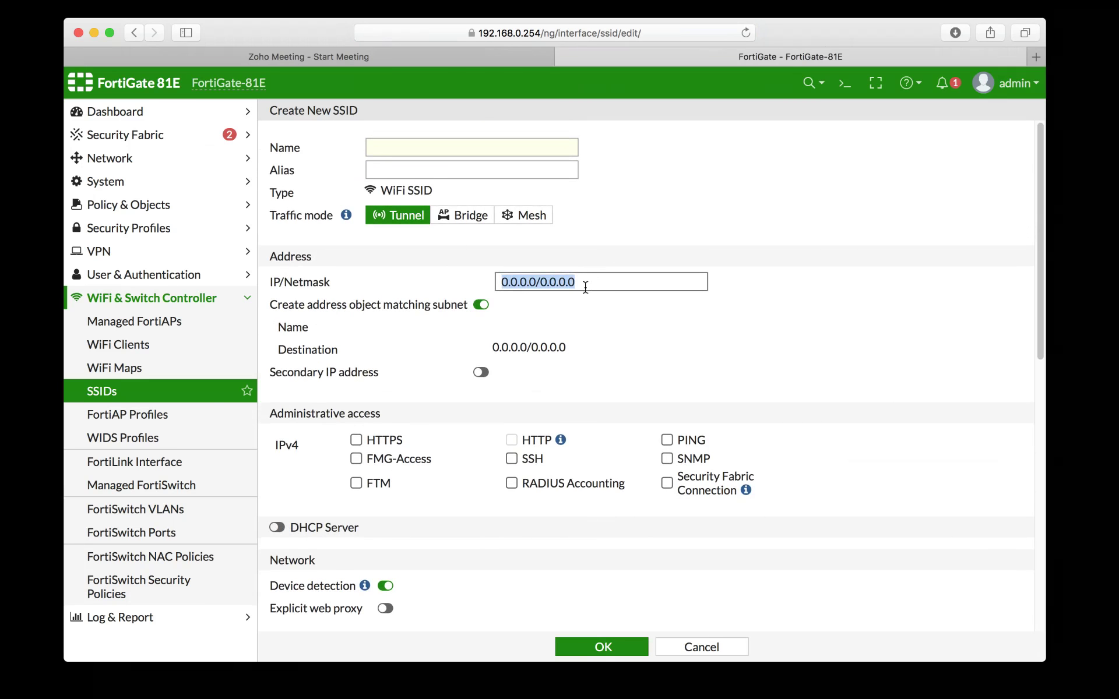
pyautogui.moveTo(603, 282); pyautogui.dragTo(509, 282)
pyautogui.scroll(-6, 505, 372)
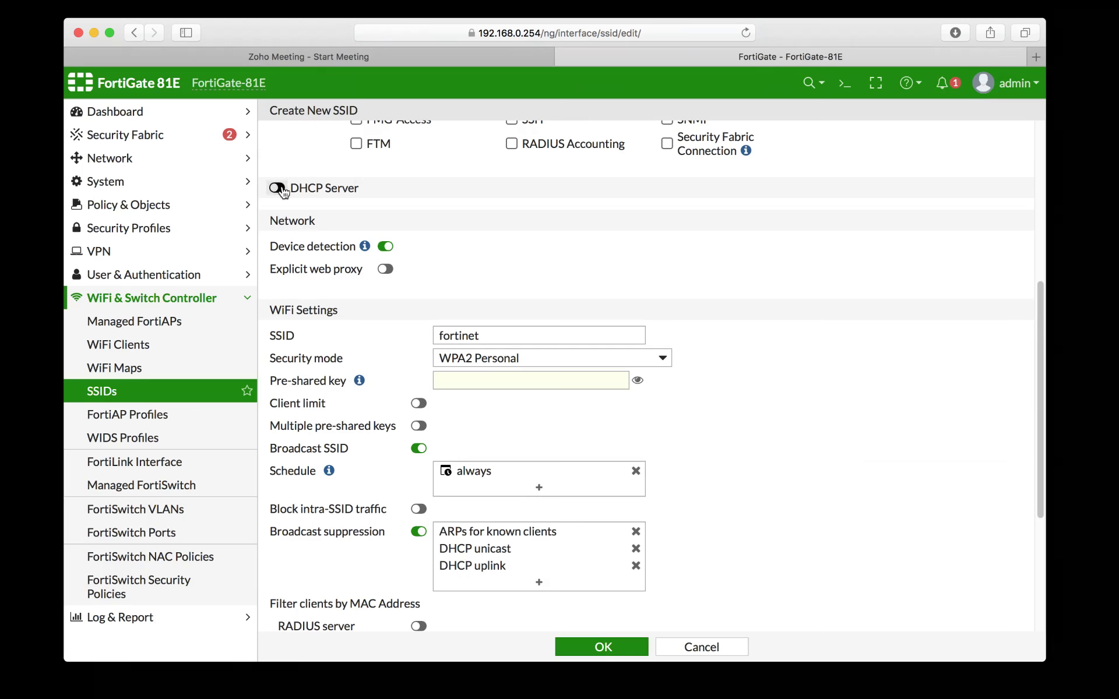
pyautogui.scroll(6, 311, 197)
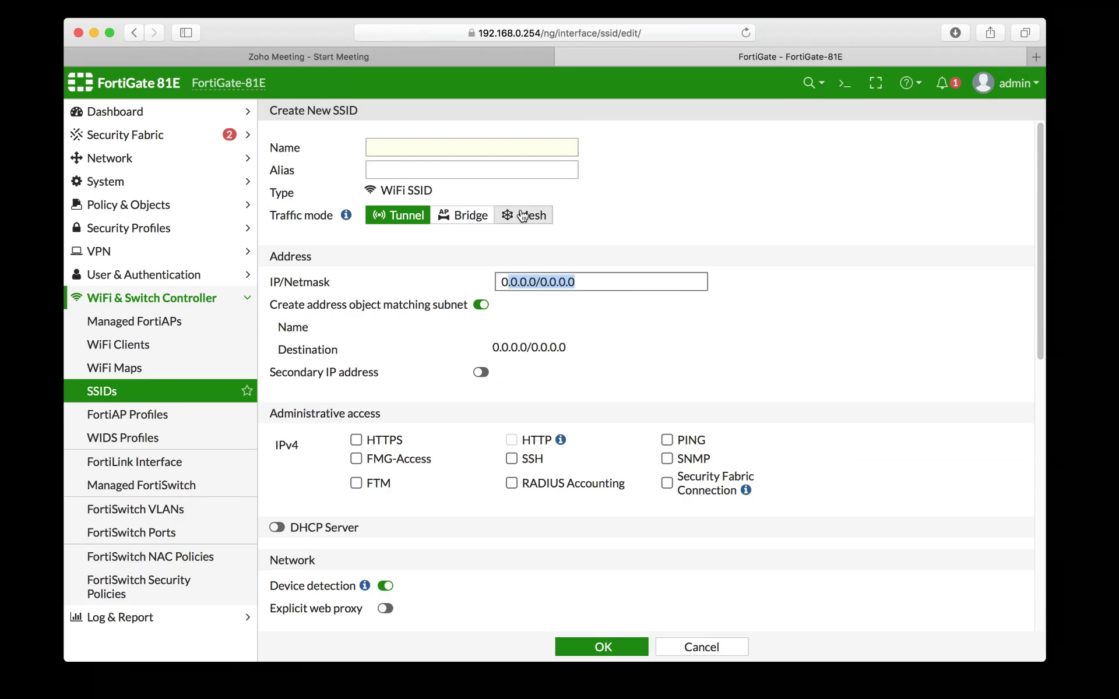
# Step: Review the new SSID's WiFi settings, including the SSID name, available security modes, broadcast suppression and client filtering
pyautogui.scroll(-3, 442, 280)
pyautogui.scroll(-7, 442, 277)
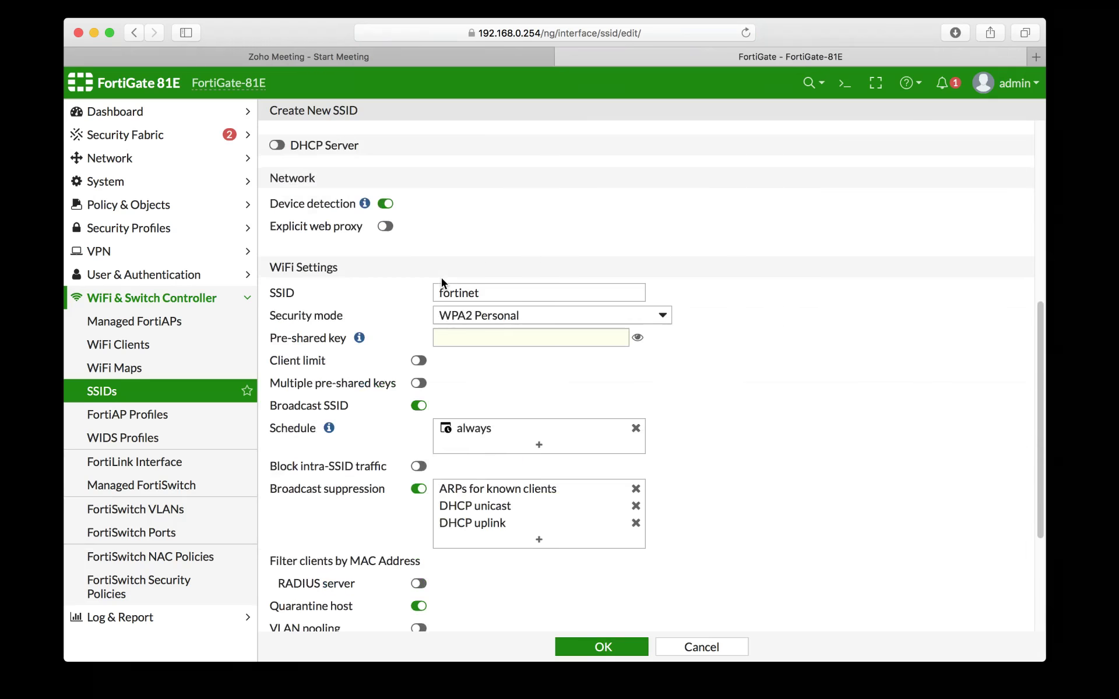
pyautogui.moveTo(505, 262); pyautogui.dragTo(411, 260)
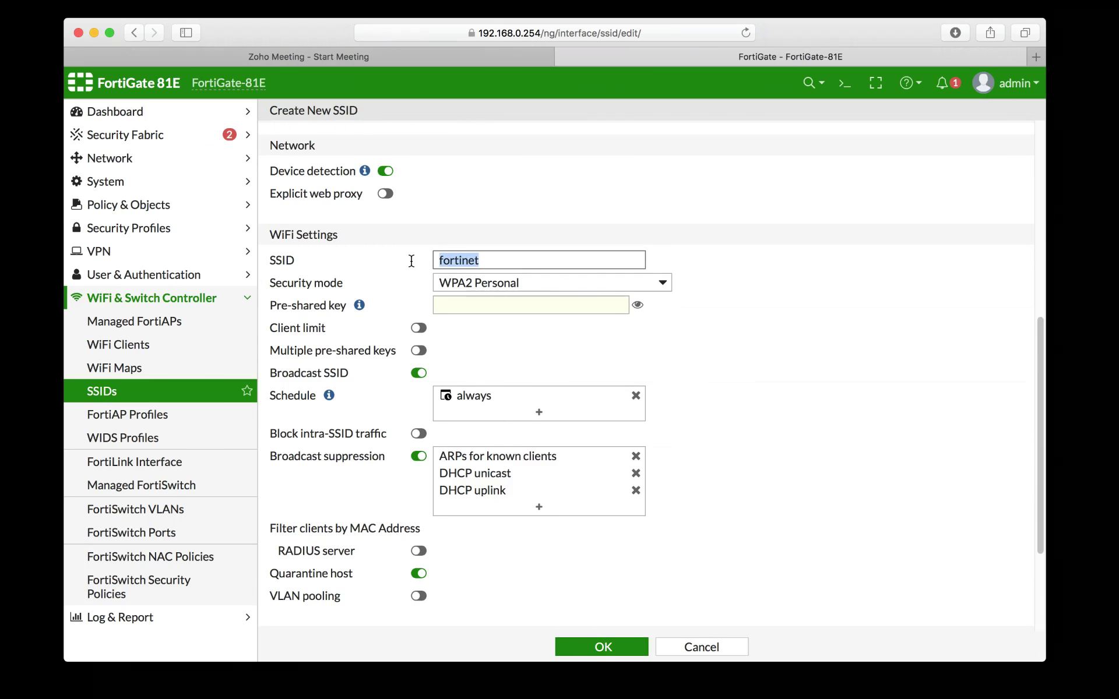
pyautogui.click(541, 283)
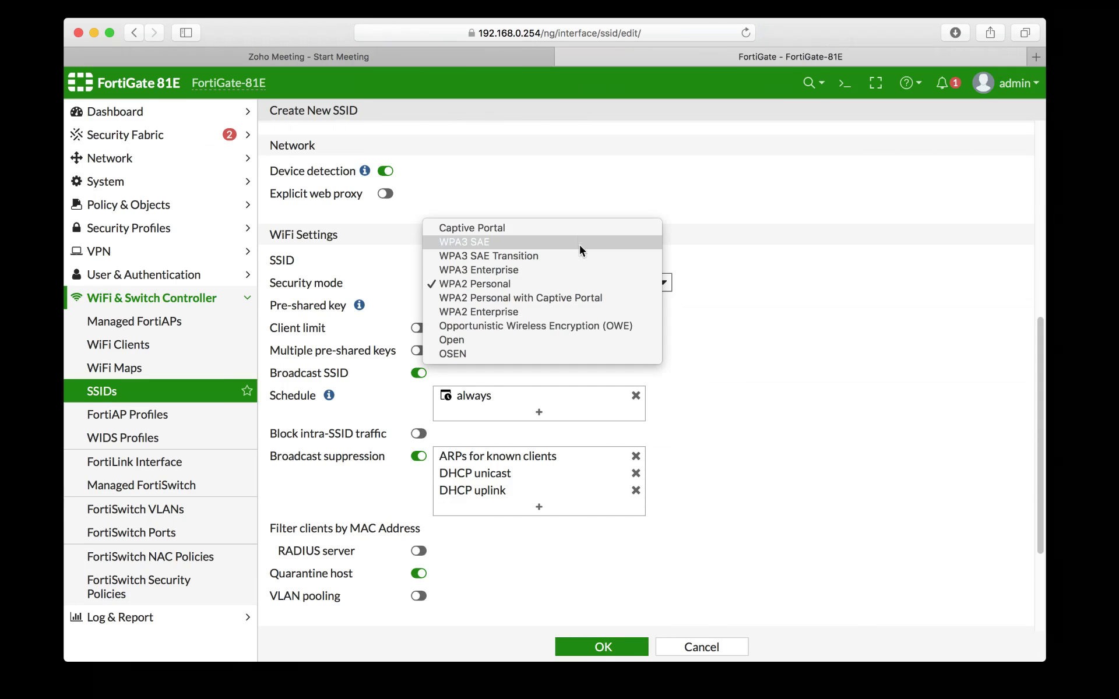
pyautogui.click(591, 284)
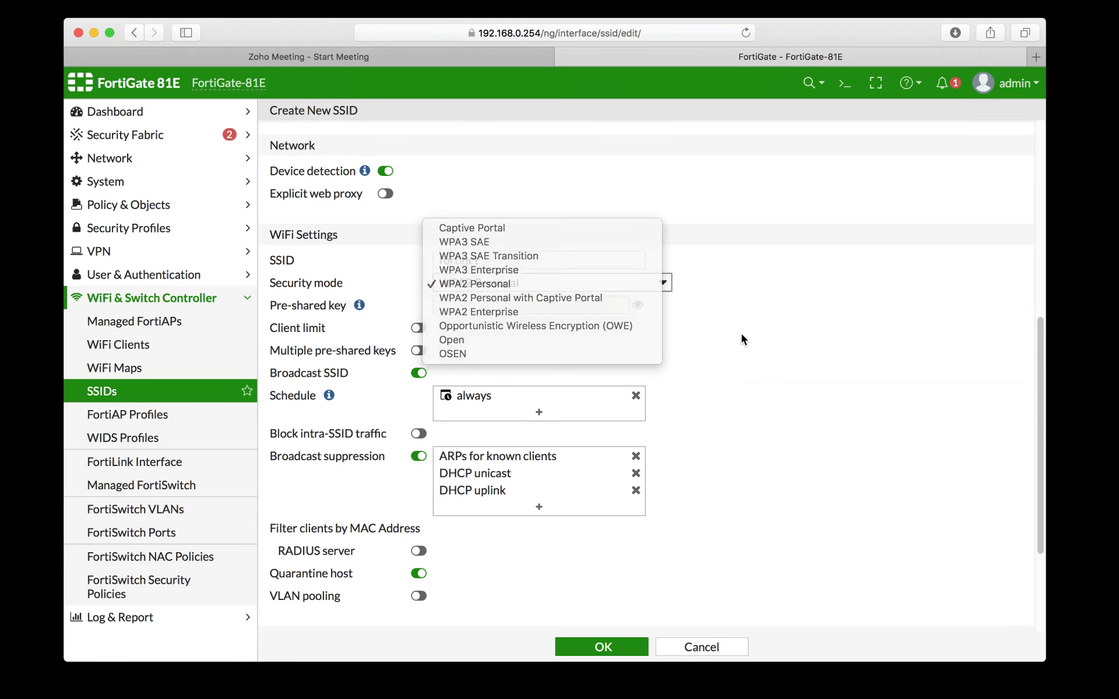
pyautogui.scroll(-1, 742, 334)
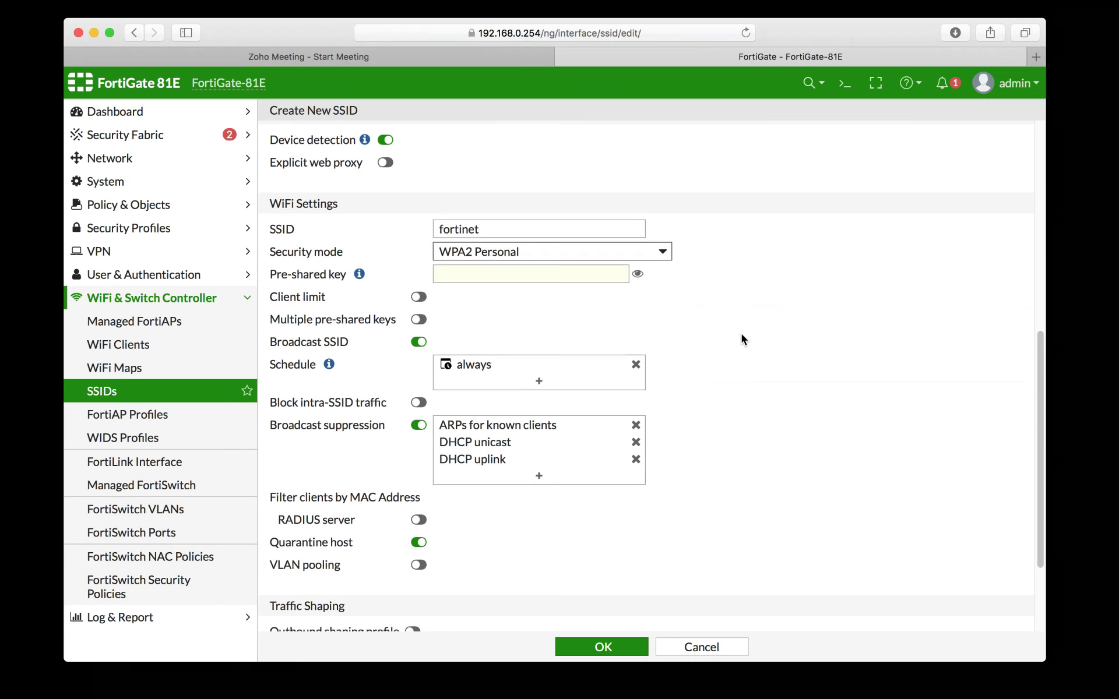
pyautogui.scroll(-4, 741, 334)
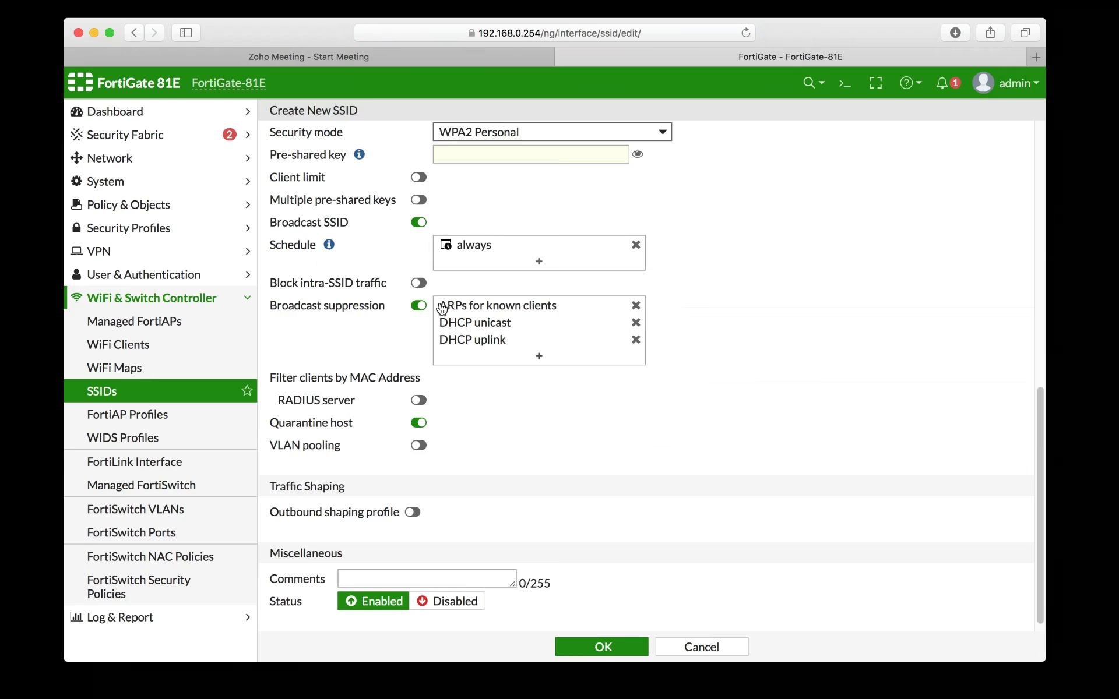
pyautogui.scroll(-1, 442, 309)
pyautogui.scroll(5, 459, 363)
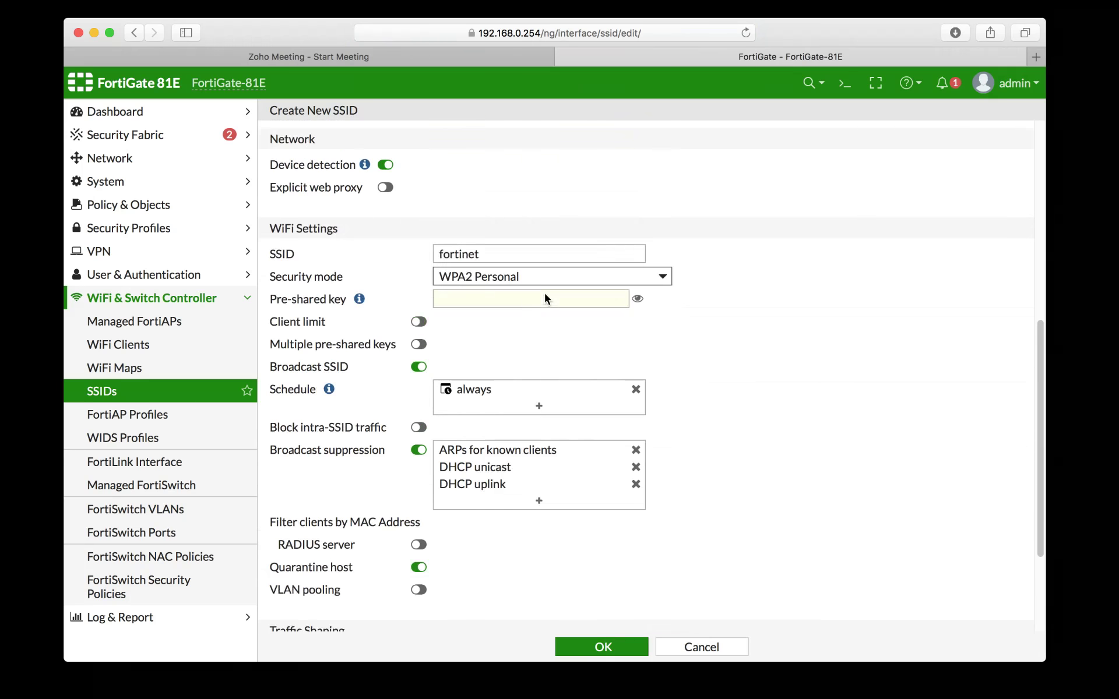
# Step: Set the new SSID's security mode to Captive Portal with an External authentication portal, and view the selectable user groups
pyautogui.click(544, 293)
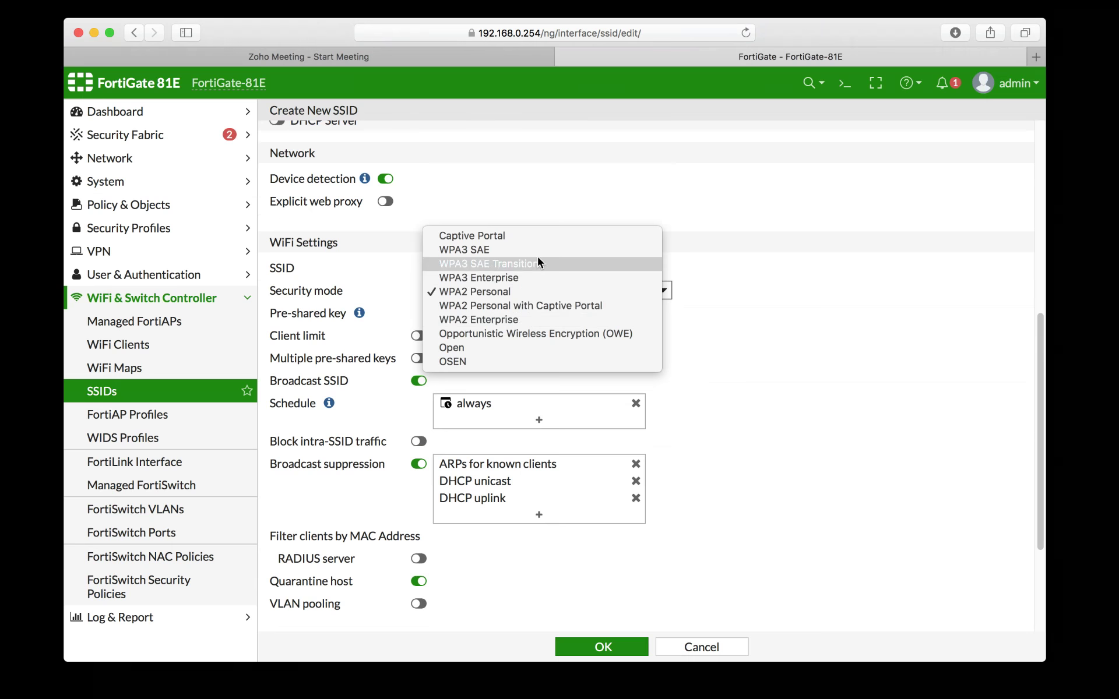
pyautogui.click(537, 235)
pyautogui.scroll(-2, 548, 317)
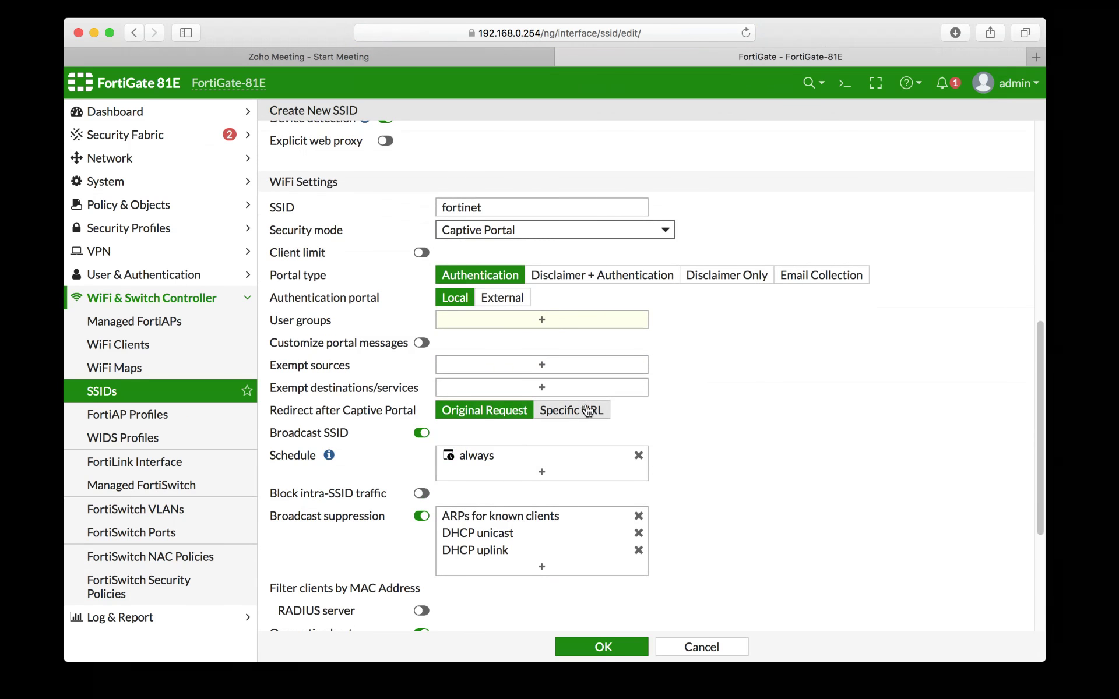
pyautogui.click(511, 301)
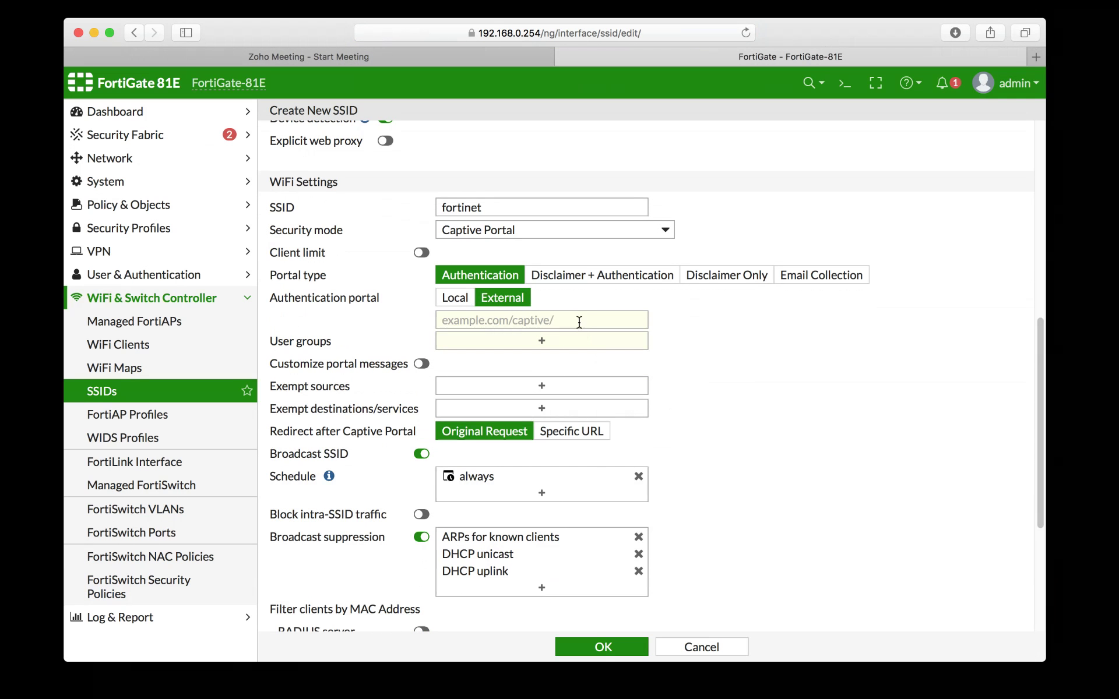
pyautogui.scroll(-1, 579, 322)
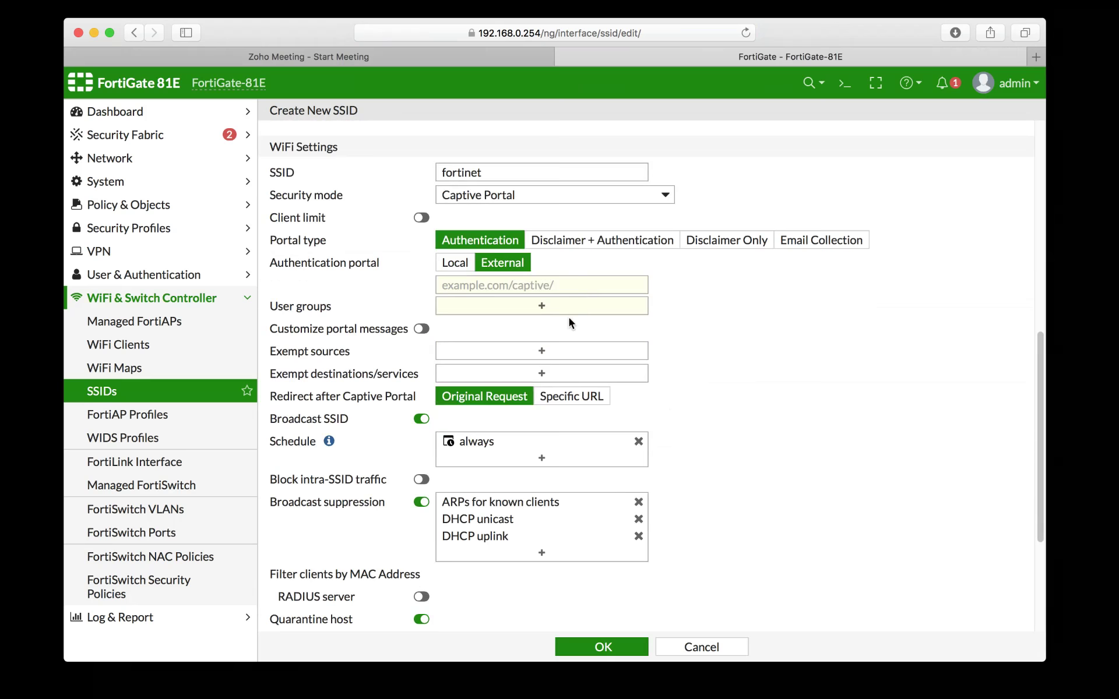
pyautogui.scroll(-1, 566, 320)
pyautogui.click(545, 284)
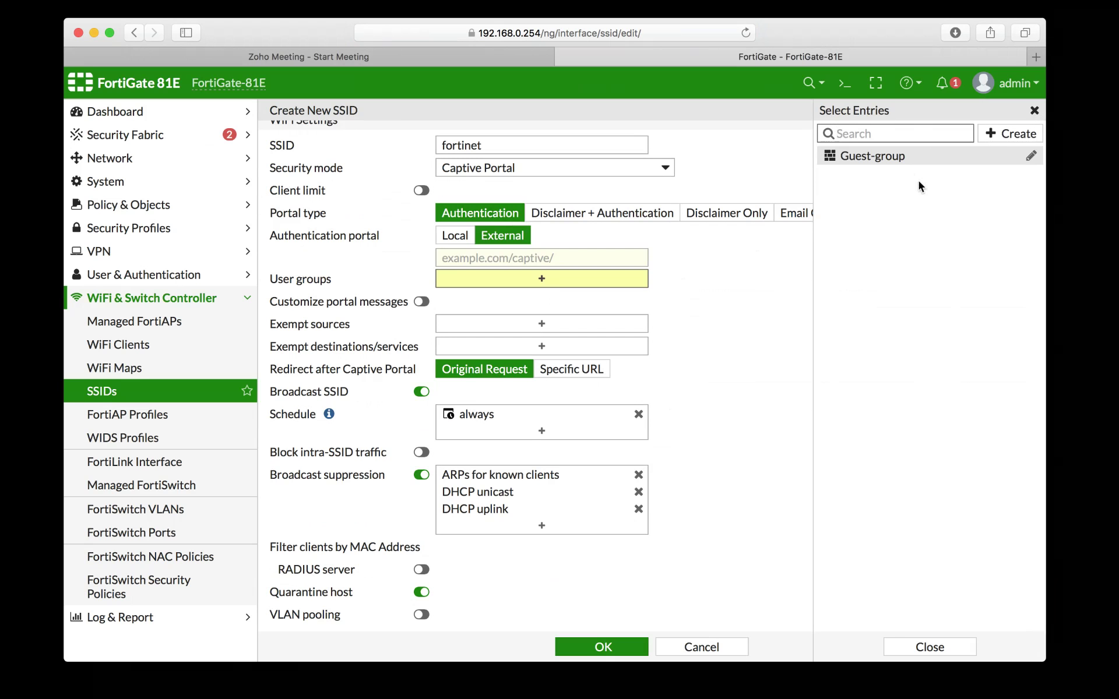
pyautogui.click(1035, 111)
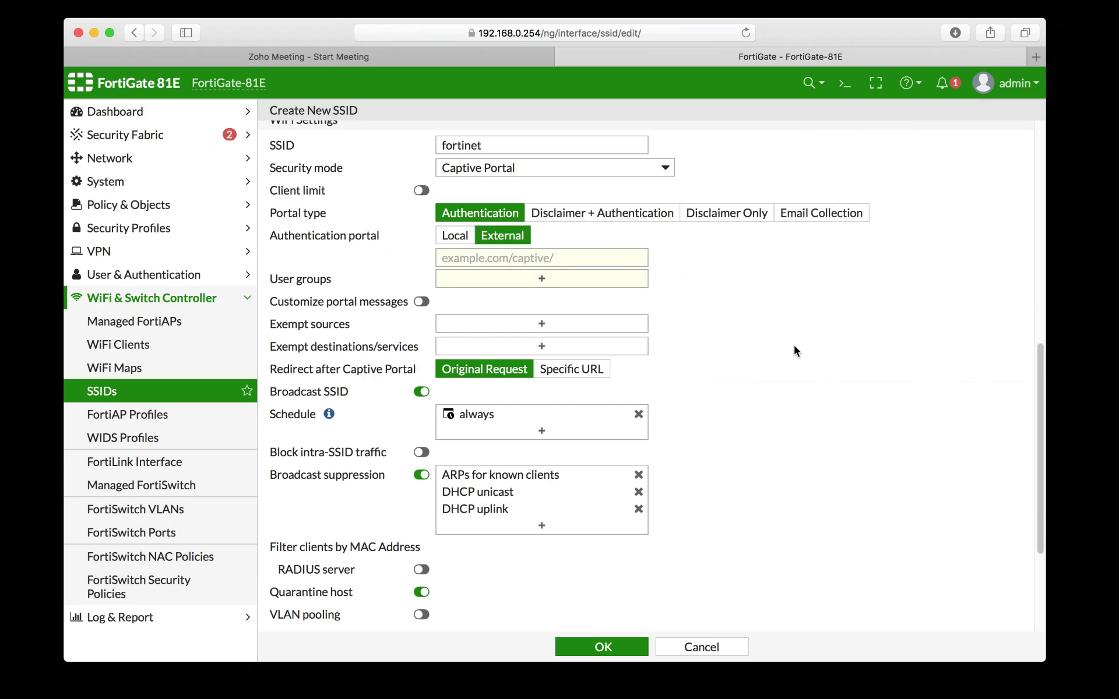
# Step: Enable RADIUS server filtering of clients by MAC address, view the available servers, and briefly enable VLAN pooling to view its options
pyautogui.scroll(-3, 794, 345)
pyautogui.scroll(-3, 794, 346)
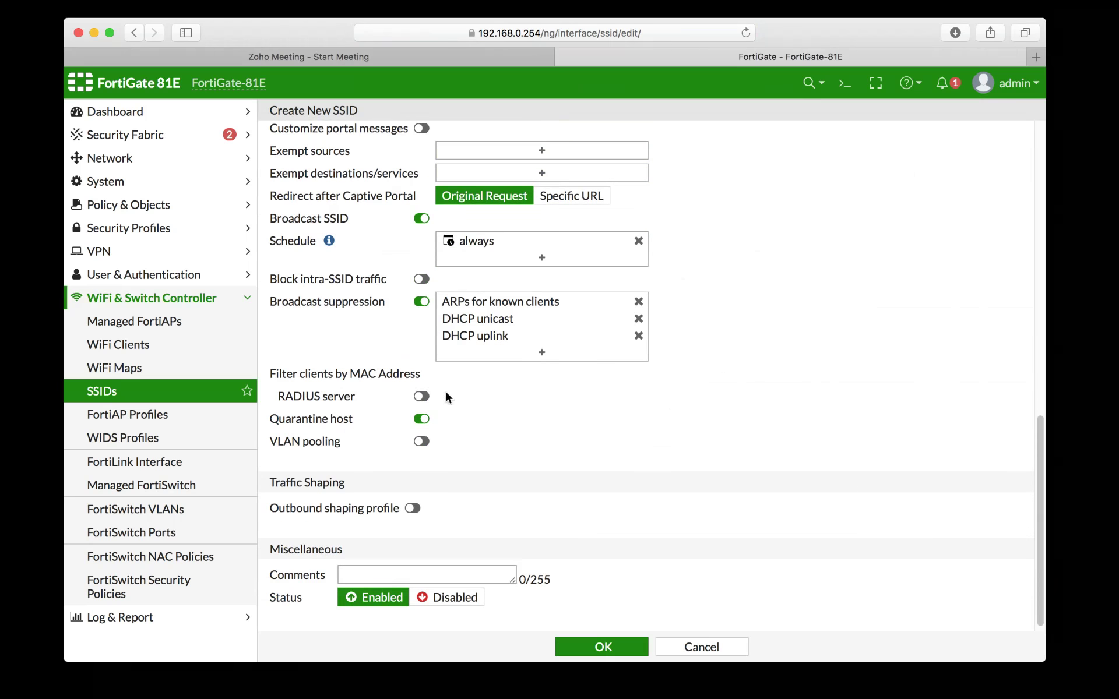
pyautogui.click(421, 397)
pyautogui.click(487, 402)
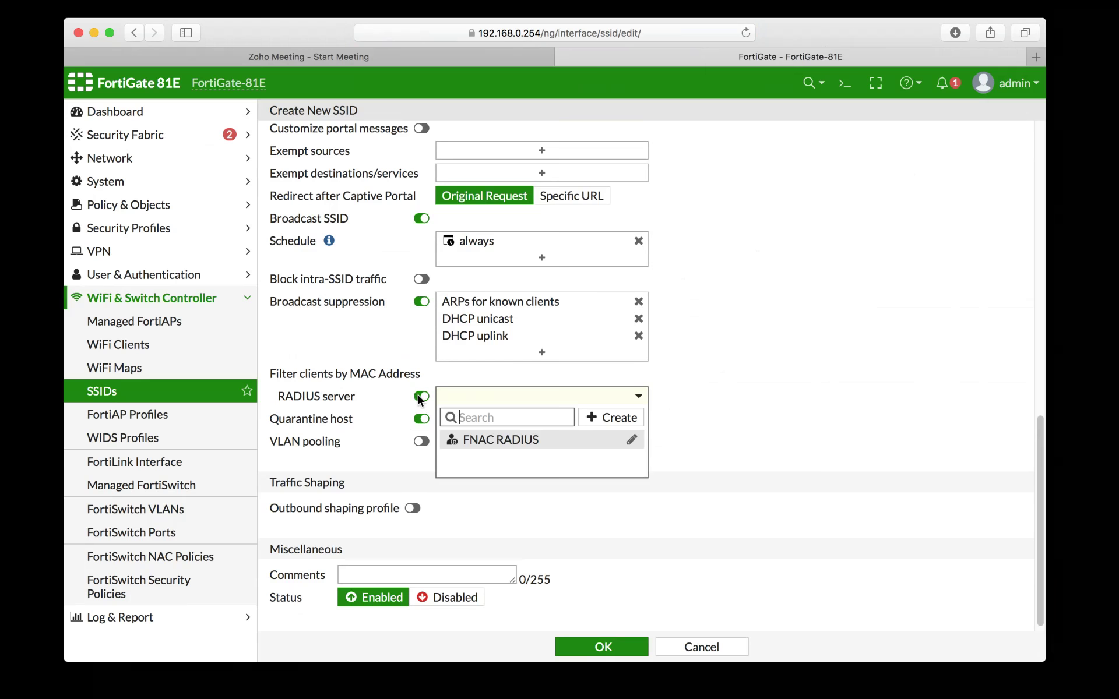
pyautogui.click(754, 384)
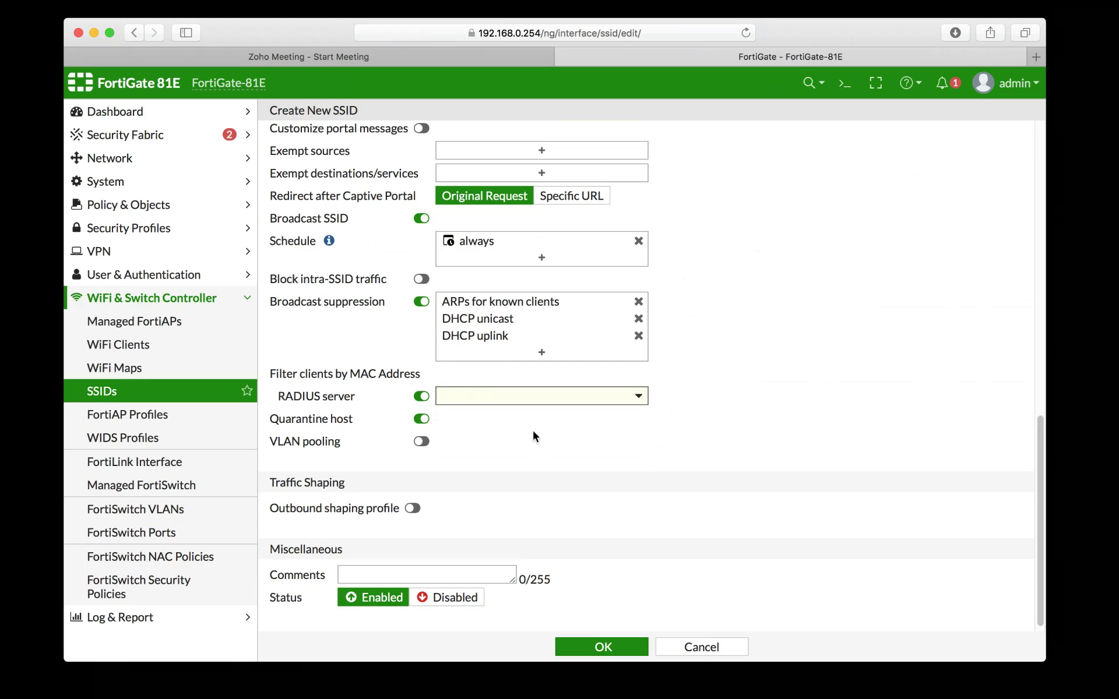
pyautogui.click(422, 444)
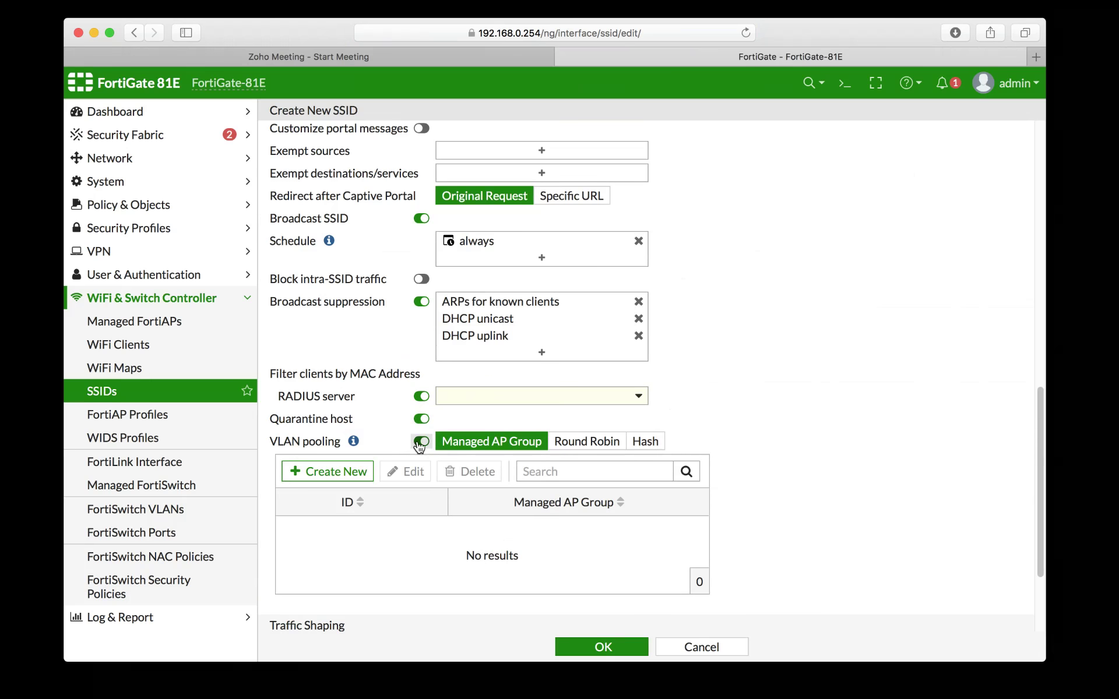
pyautogui.click(420, 442)
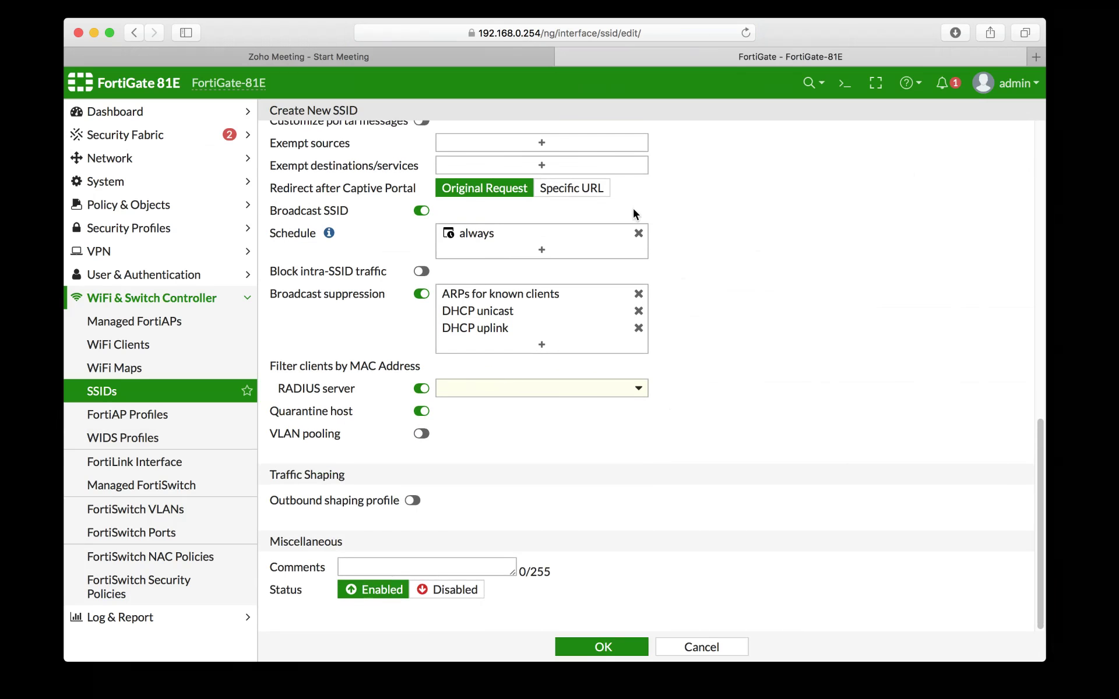
pyautogui.scroll(20, 634, 210)
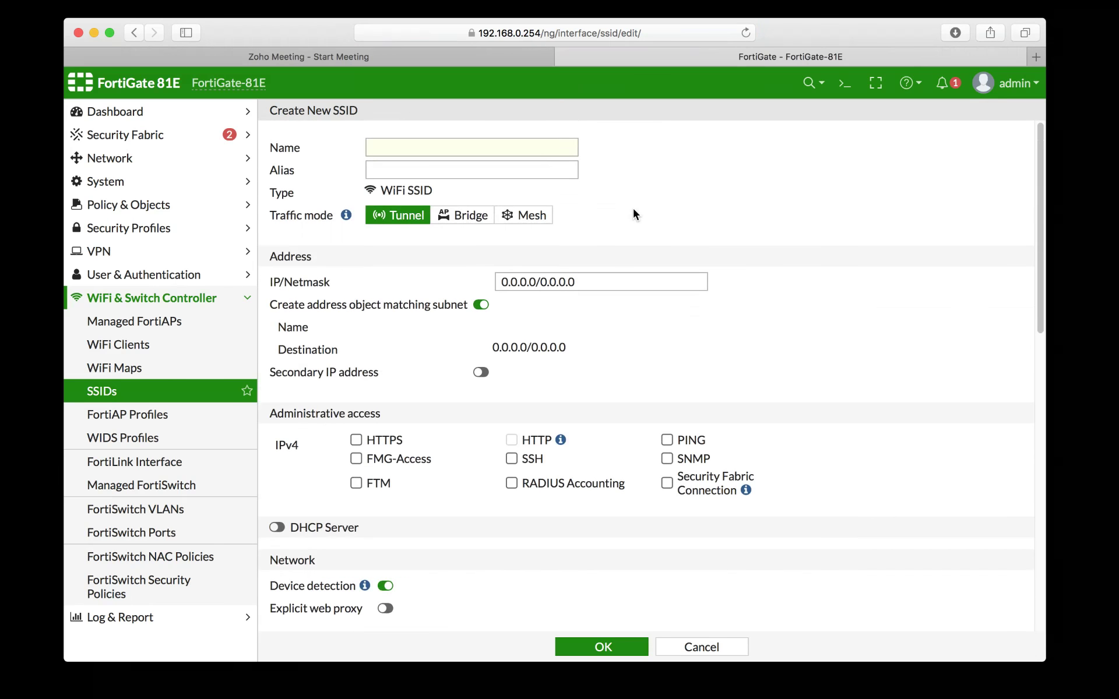
pyautogui.scroll(-3, 633, 209)
pyautogui.scroll(4, 633, 209)
pyautogui.scroll(-2, 632, 209)
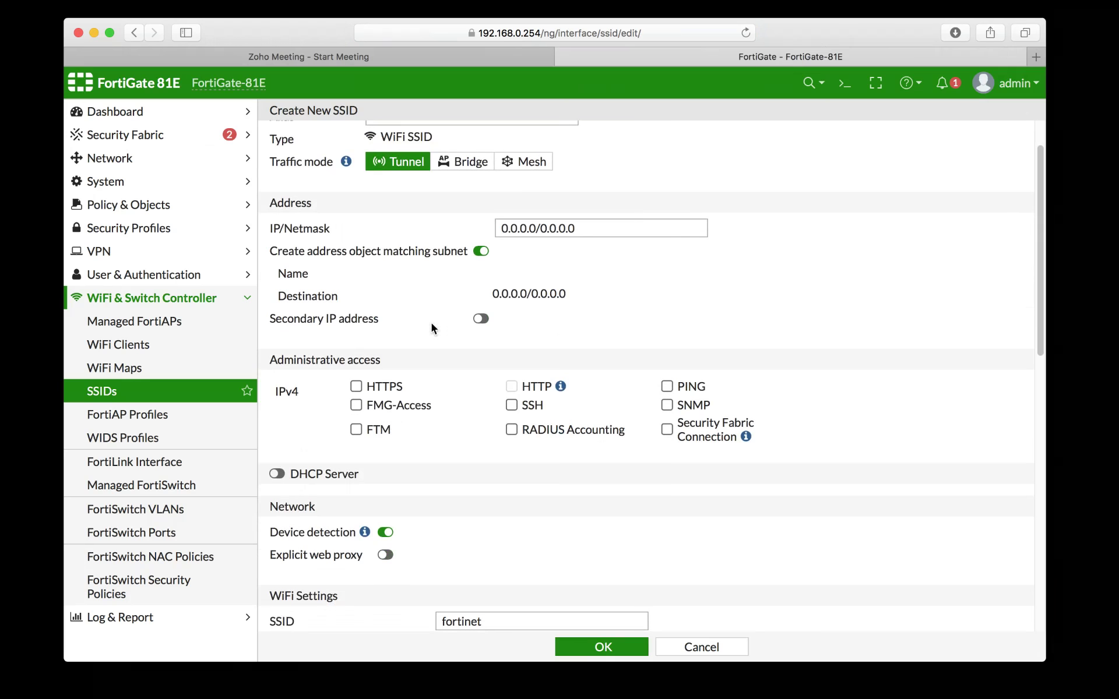
# Step: Open the authorized managed FortiAP and review its state, firmware, FortiAP profile and radio override settings
pyautogui.click(135, 327)
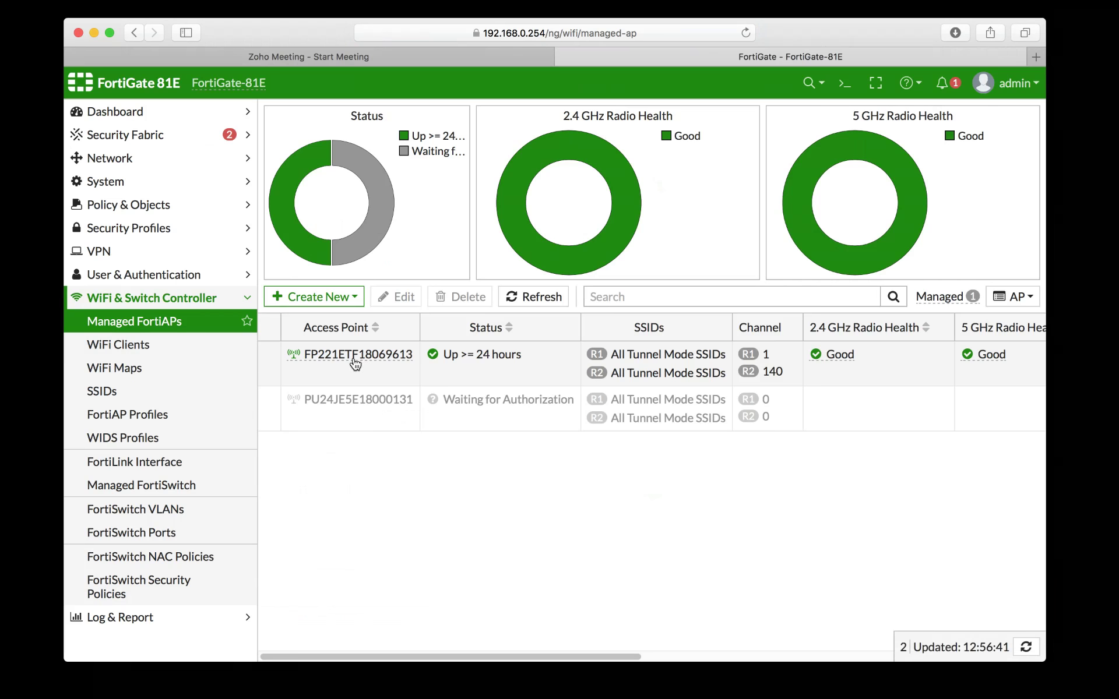
pyautogui.moveTo(349, 360)
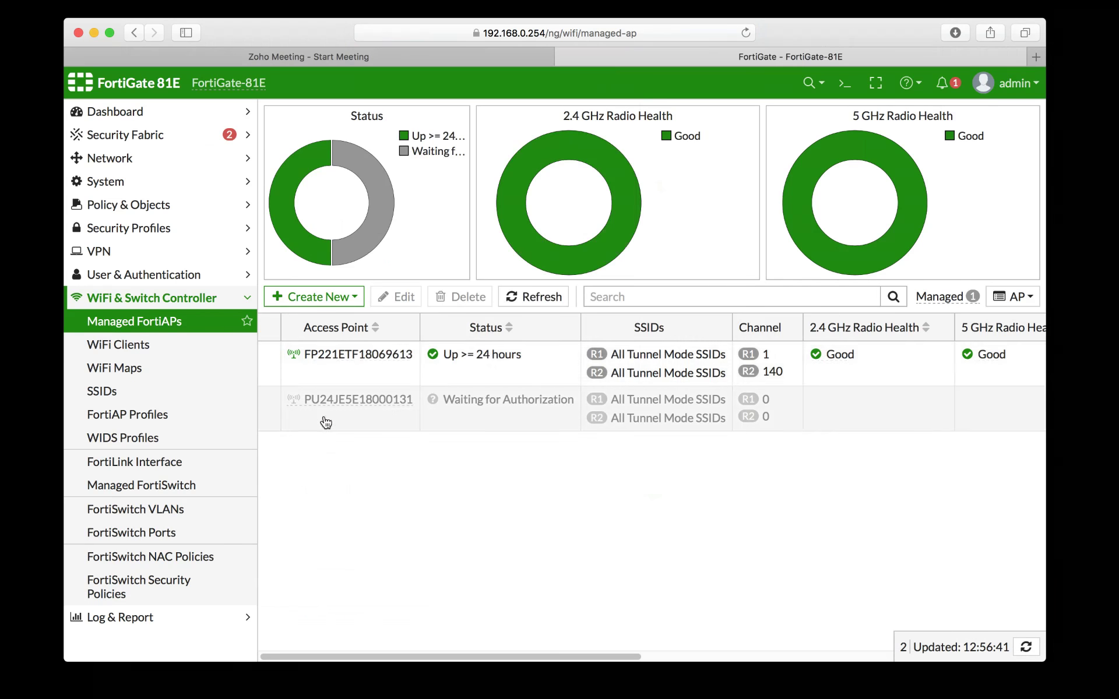
pyautogui.doubleClick(357, 369)
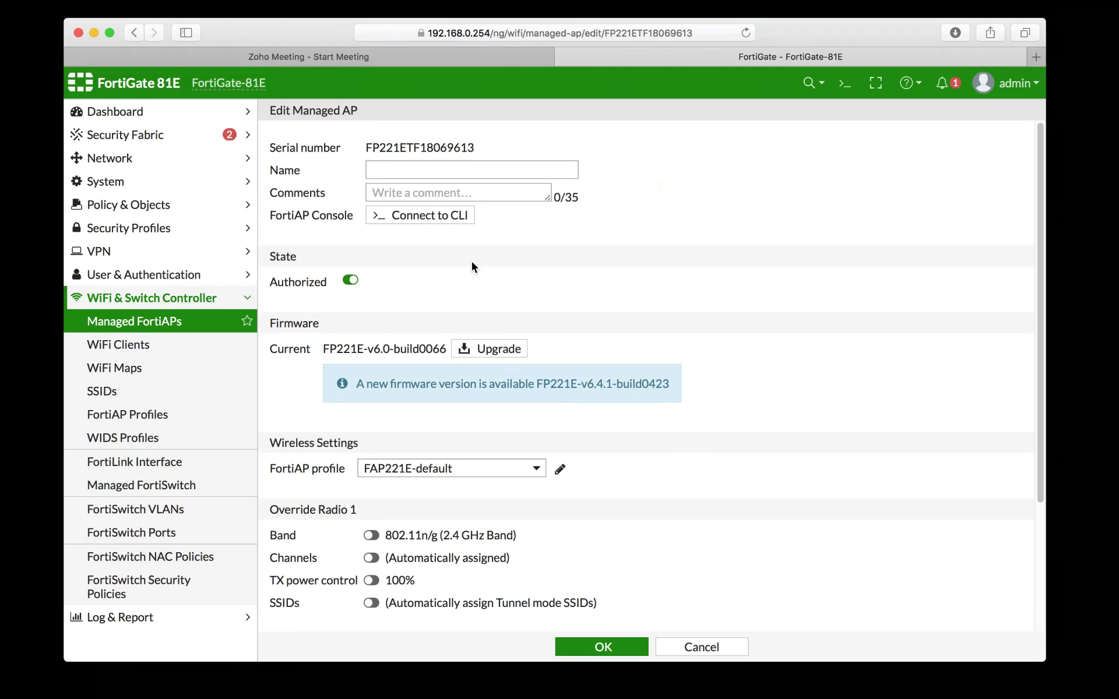
pyautogui.scroll(-1, 488, 183)
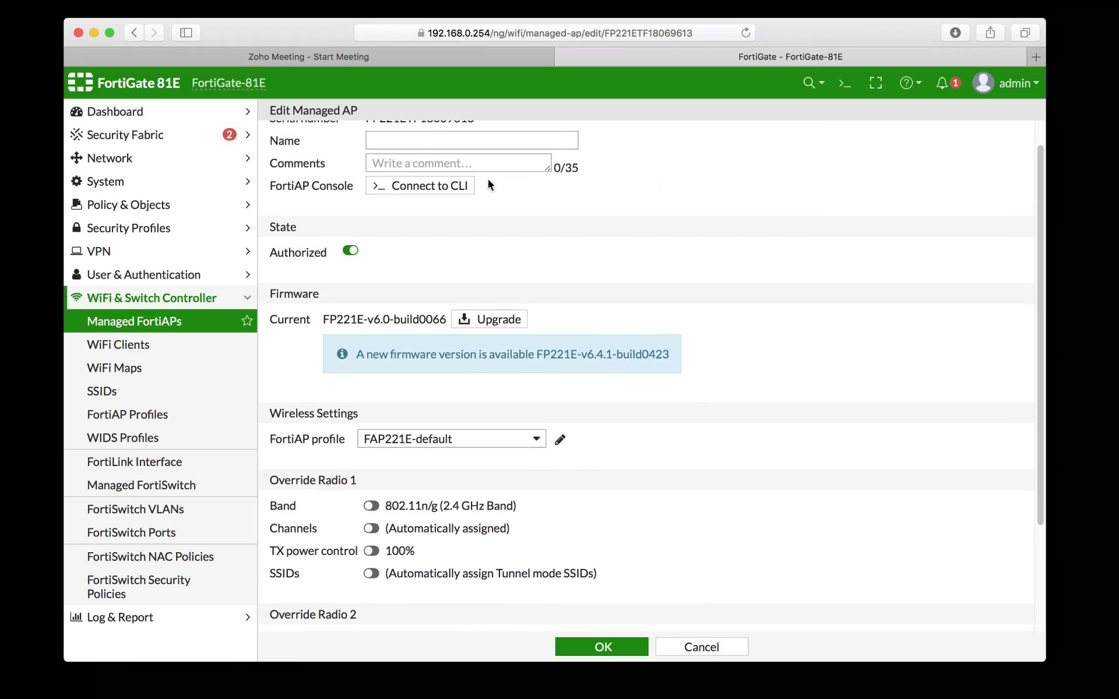
pyautogui.scroll(-4, 473, 279)
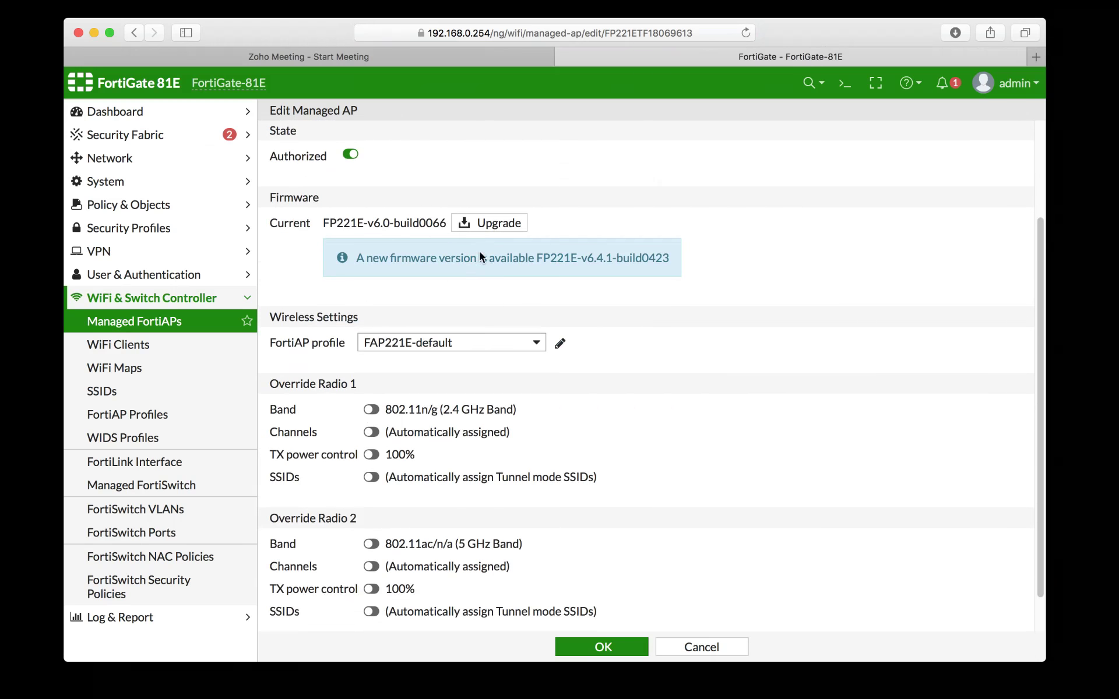
pyautogui.scroll(-2, 484, 376)
pyautogui.scroll(3, 484, 372)
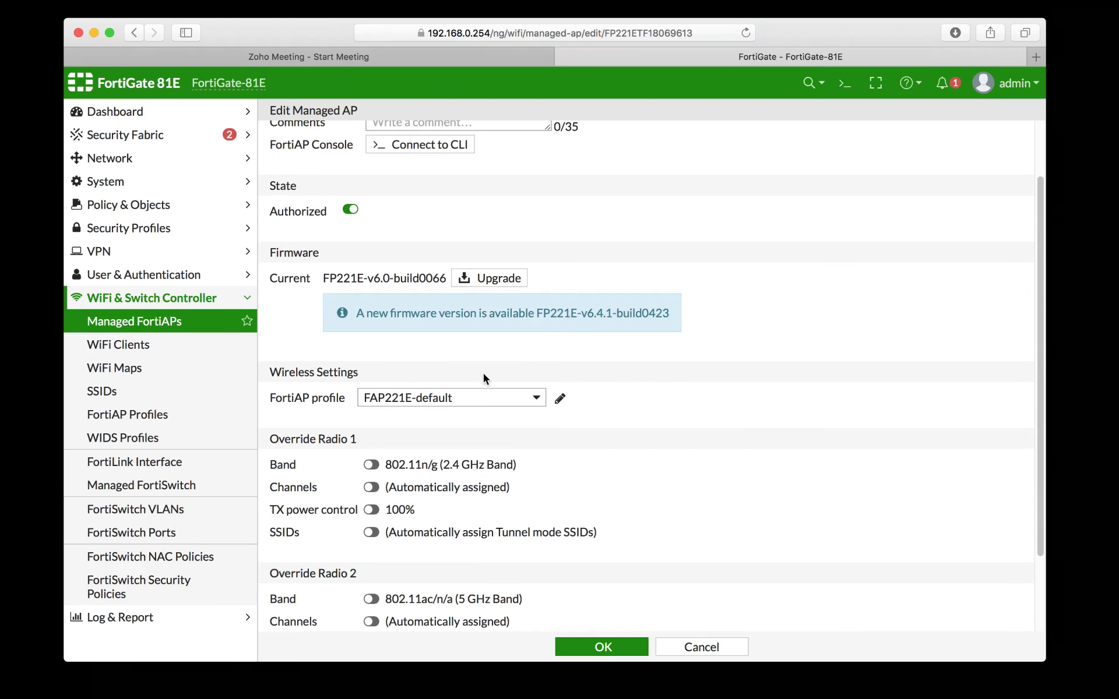
# Step: Open the FAP221E-default FortiAP profile for editing and examine its Country / Region setting
pyautogui.click(562, 400)
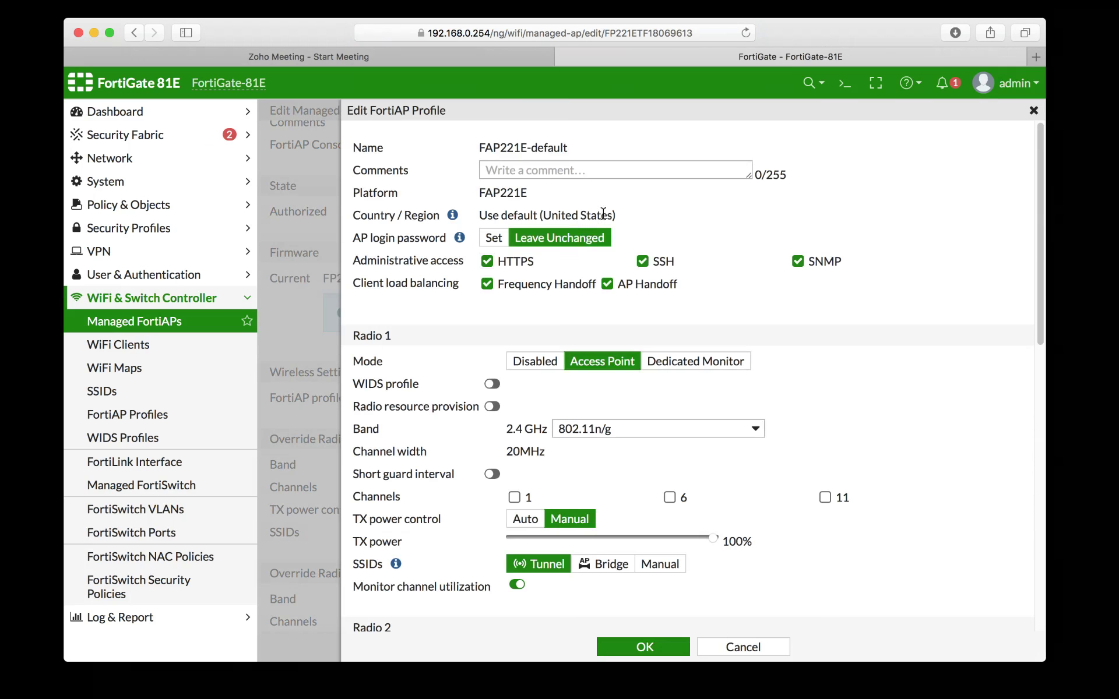
pyautogui.moveTo(615, 214); pyautogui.dragTo(474, 210)
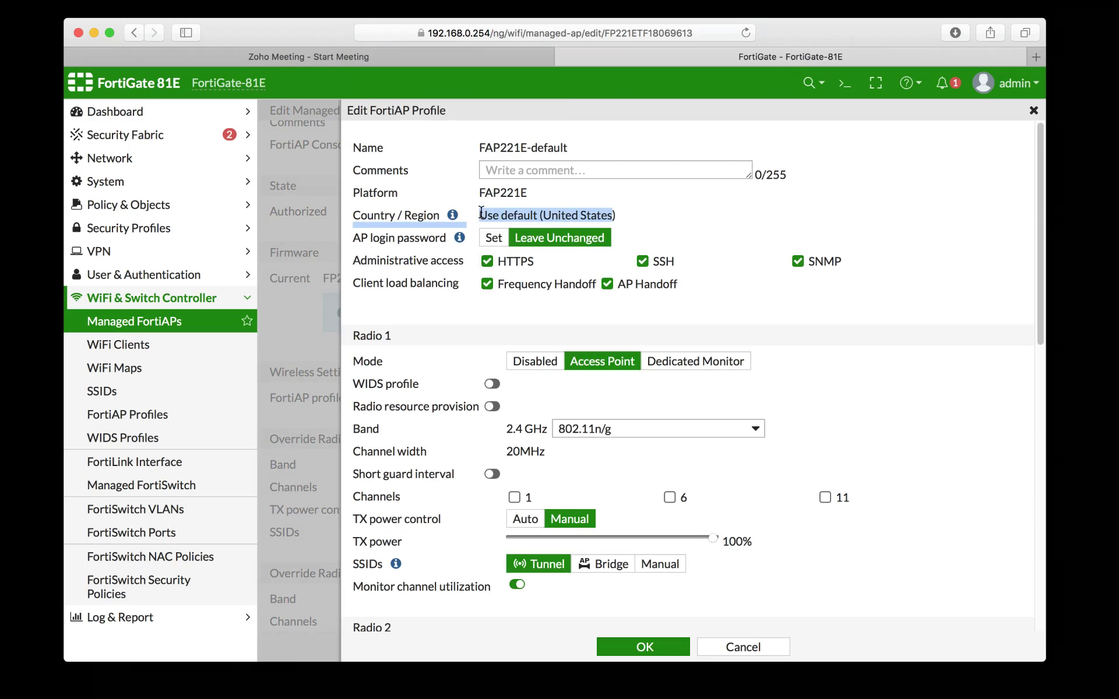
pyautogui.moveTo(622, 211); pyautogui.dragTo(457, 225)
pyautogui.click(482, 211)
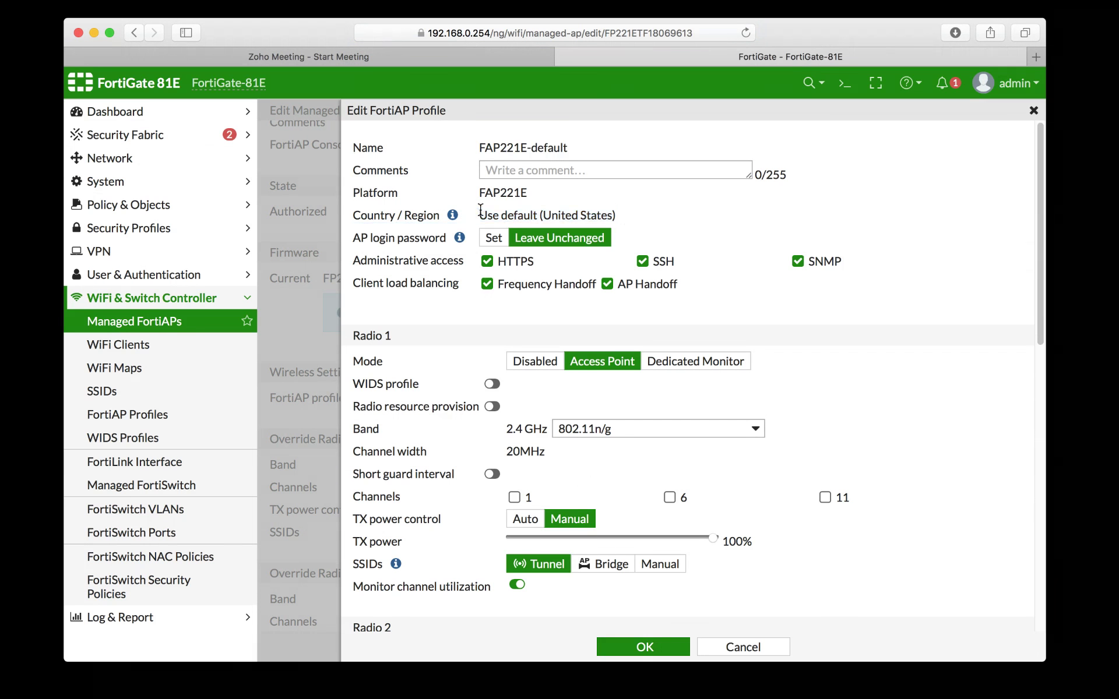
pyautogui.moveTo(621, 219); pyautogui.dragTo(482, 213)
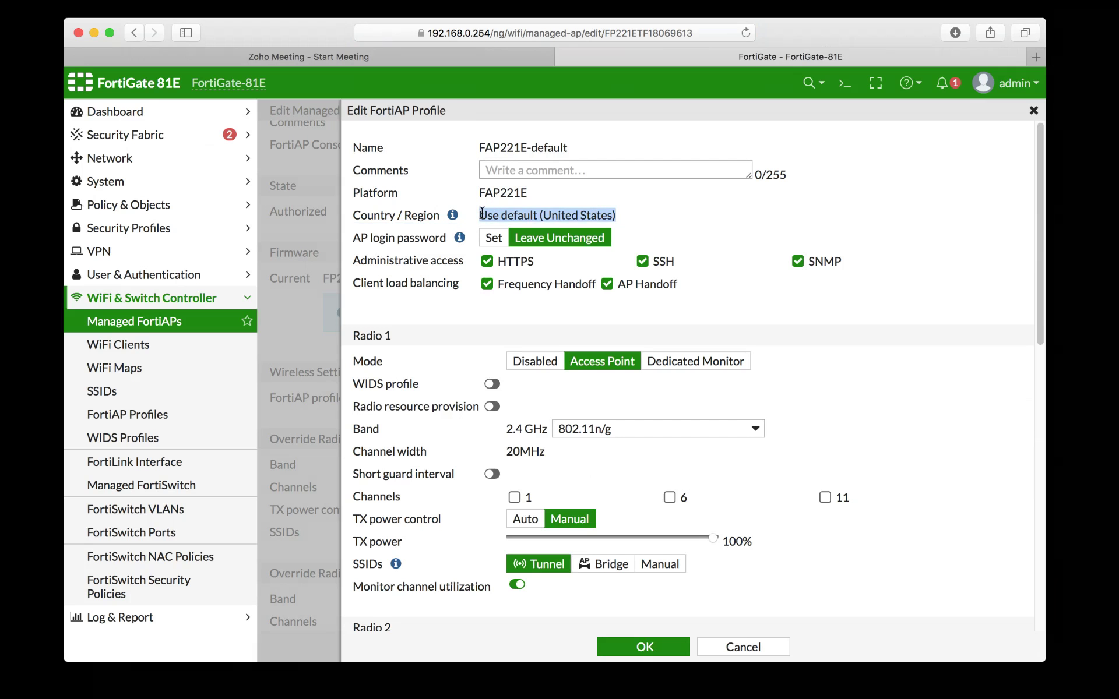
pyautogui.click(486, 213)
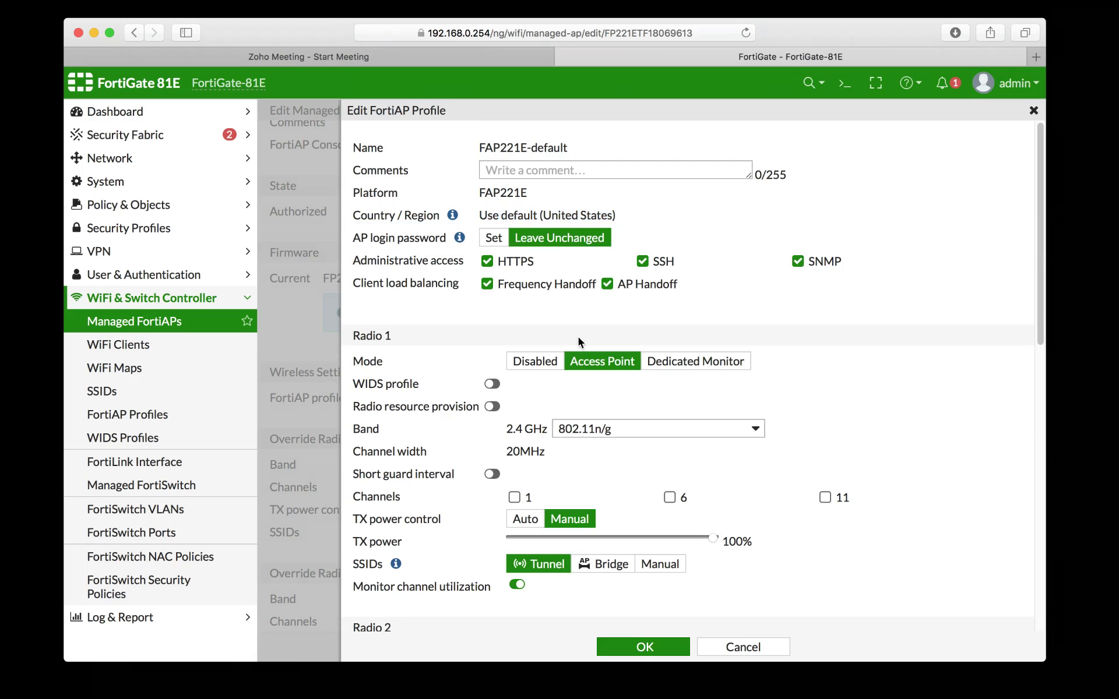
# Step: Review the profile's Radio 1 and Radio 2 settings, including mode, band, channel width, channels, TX power and SSIDs
pyautogui.scroll(-5, 582, 350)
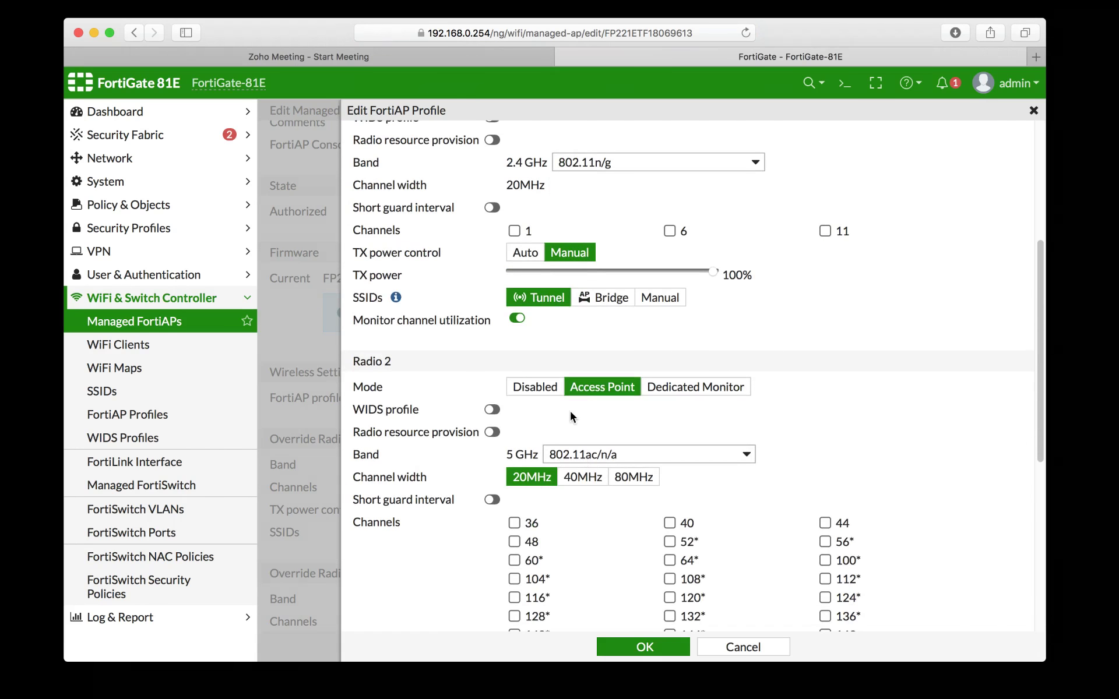
pyautogui.scroll(-4, 648, 383)
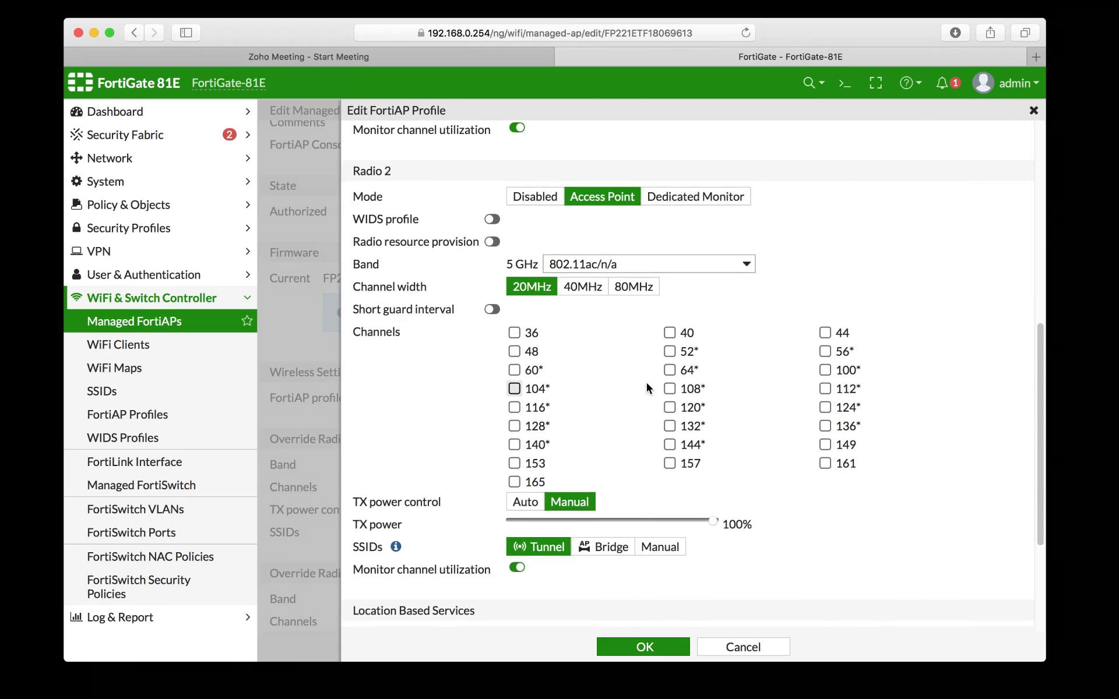
pyautogui.scroll(6, 648, 383)
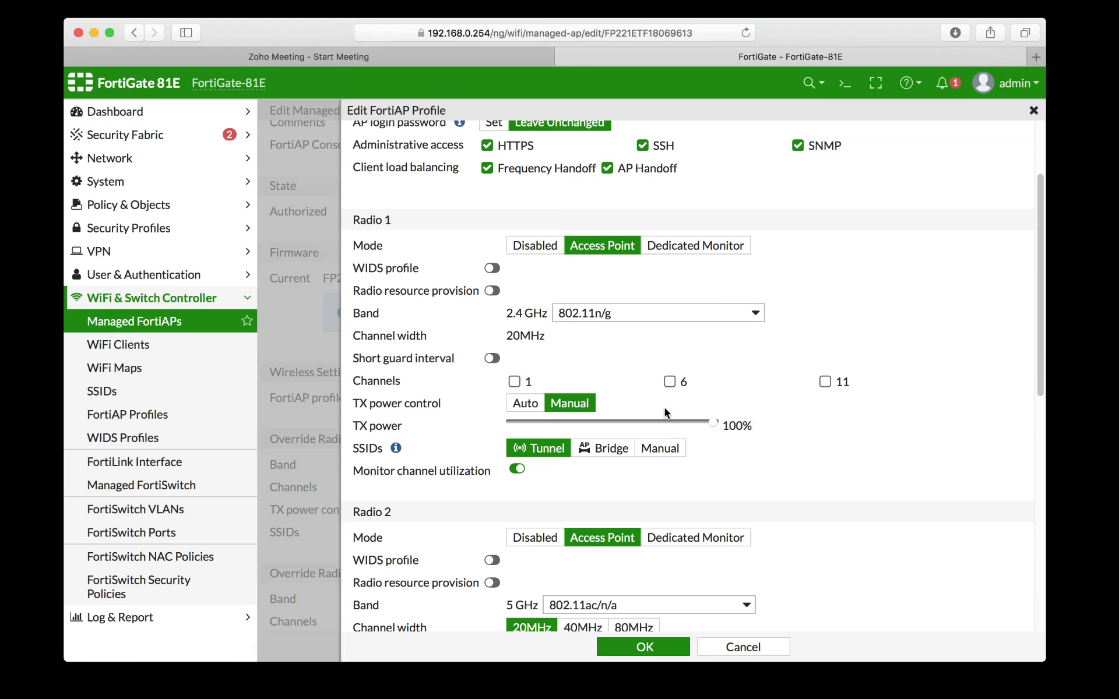
pyautogui.scroll(-5, 664, 409)
pyautogui.scroll(-2, 664, 407)
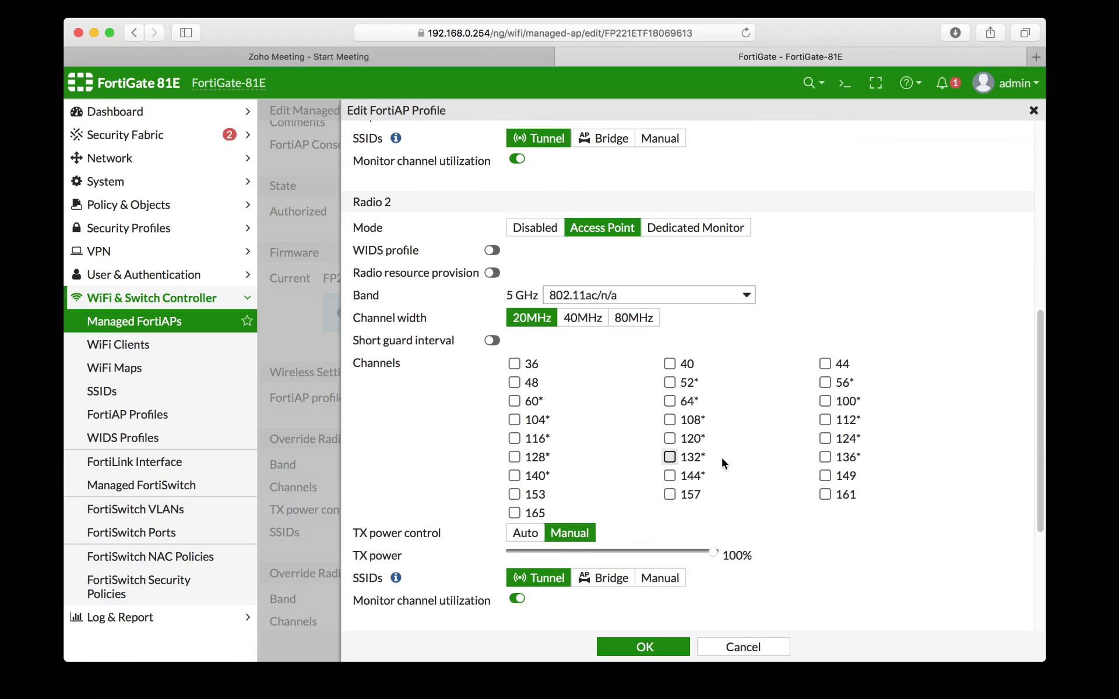
pyautogui.scroll(1, 722, 458)
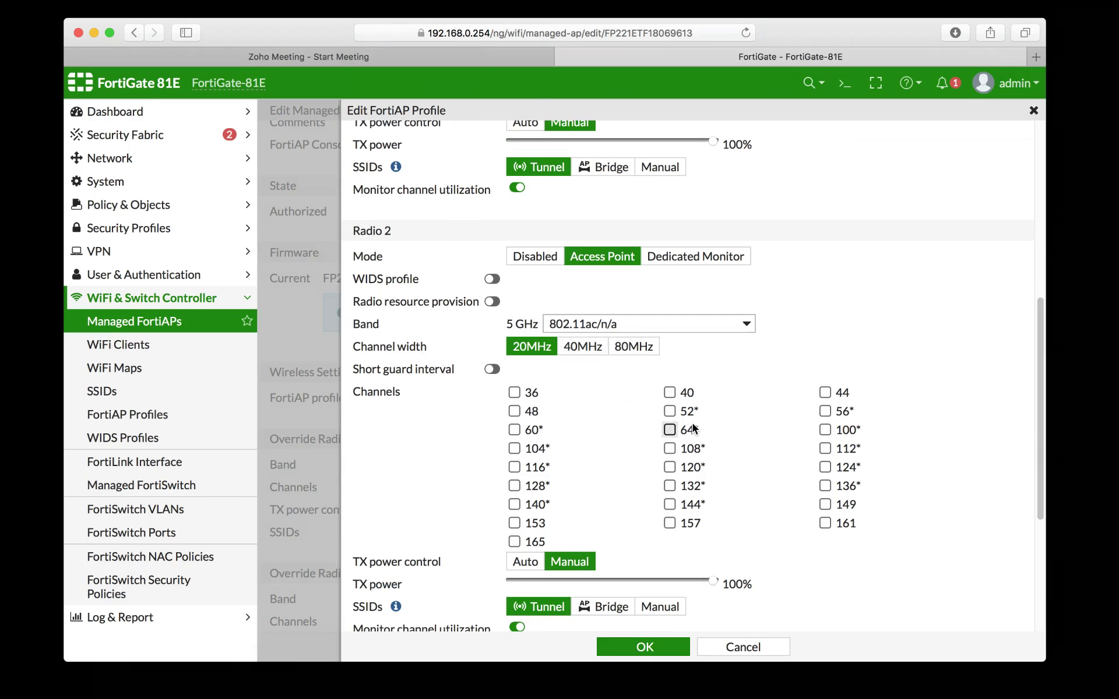
pyautogui.scroll(5, 597, 375)
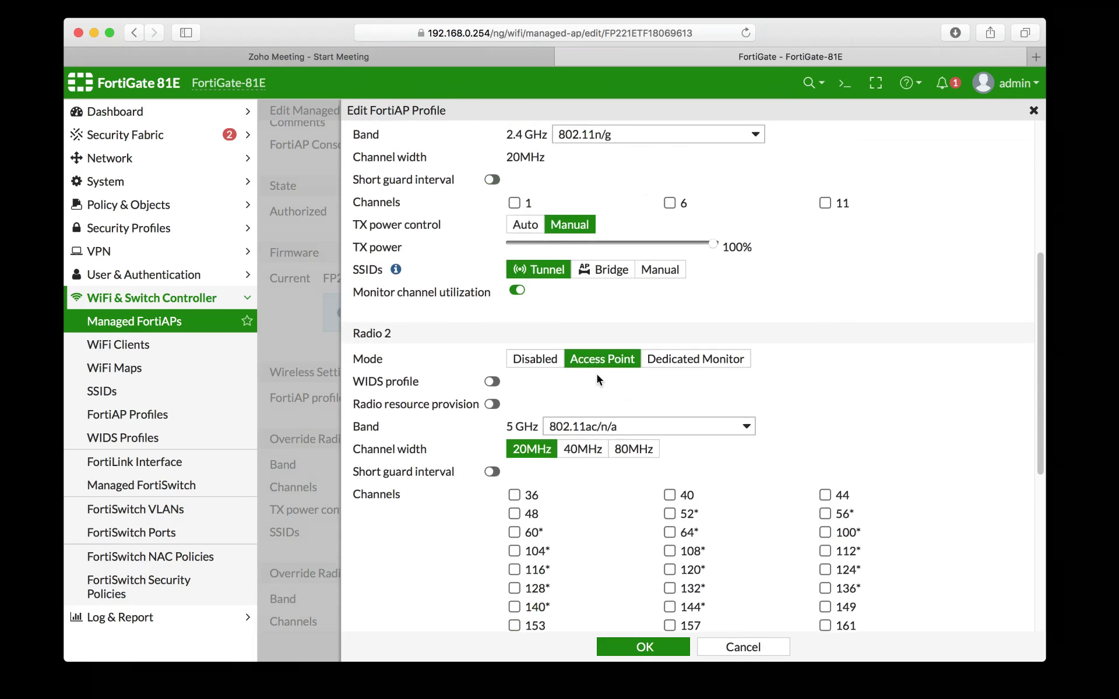
pyautogui.scroll(1, 597, 374)
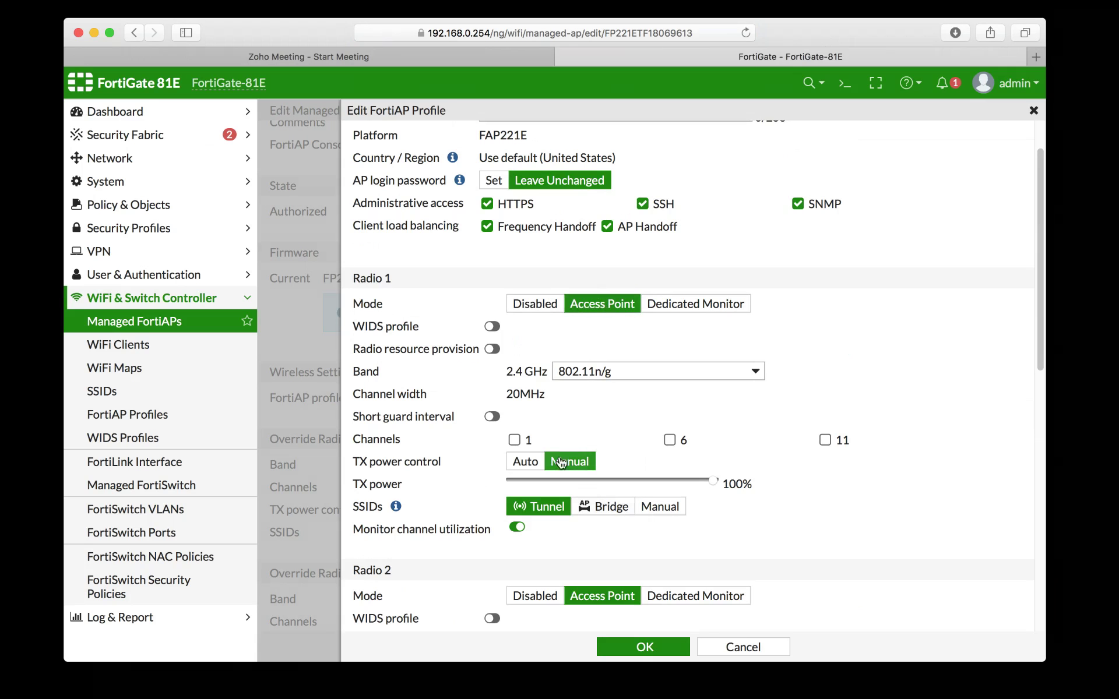
# Step: Try Dedicated Monitor mode on Radio 1 with a WIDS profile enabled, view the selectable WIDS profiles, and discard the profile changes
pyautogui.click(693, 312)
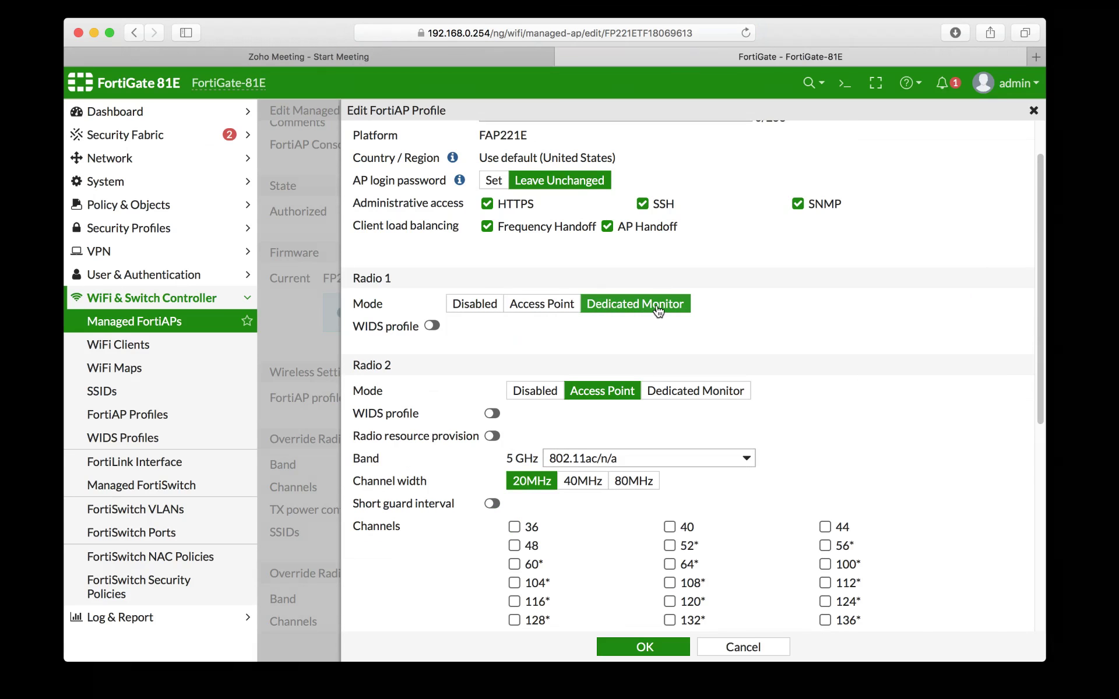
pyautogui.scroll(-2, 628, 322)
pyautogui.scroll(-2, 628, 321)
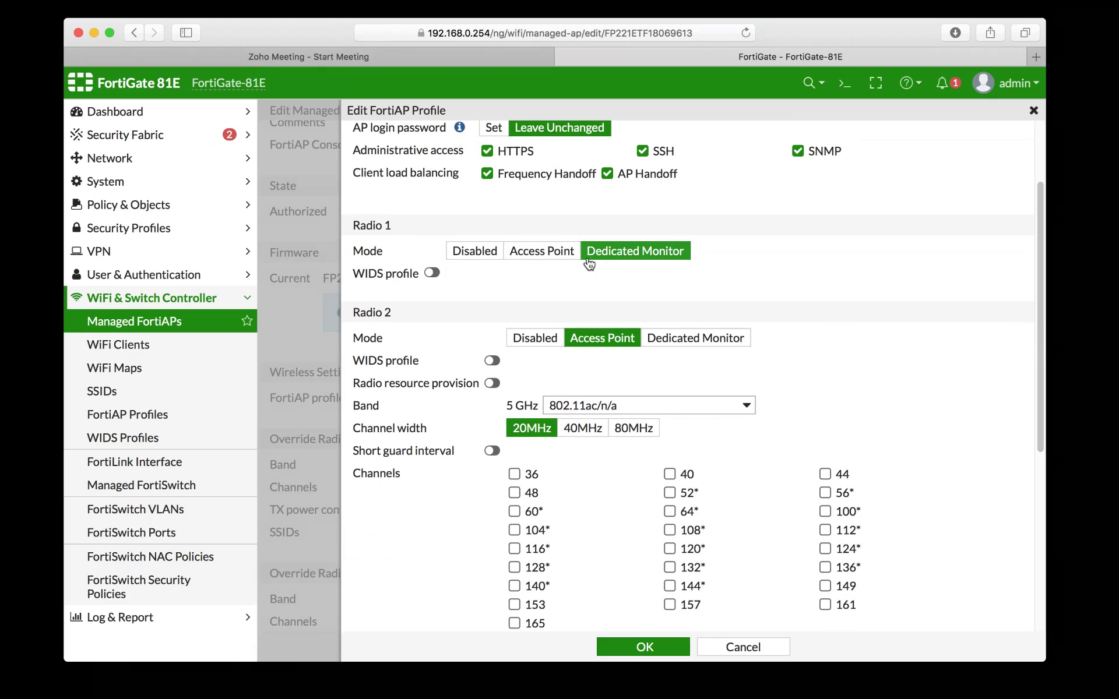
pyautogui.click(431, 274)
pyautogui.click(477, 274)
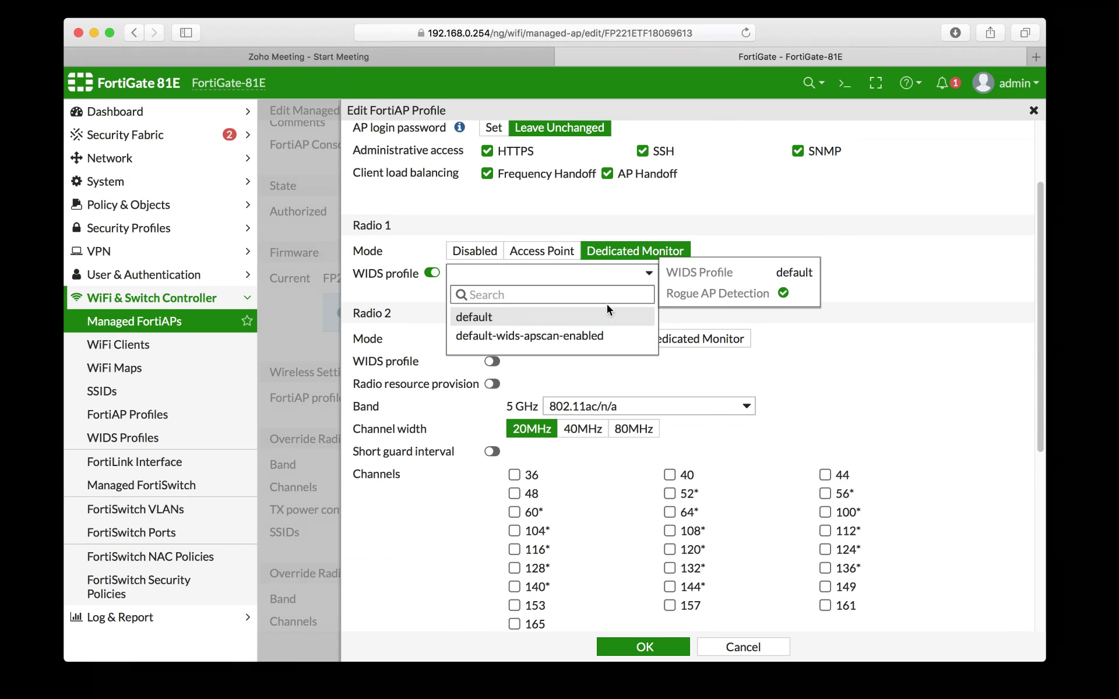
pyautogui.click(767, 308)
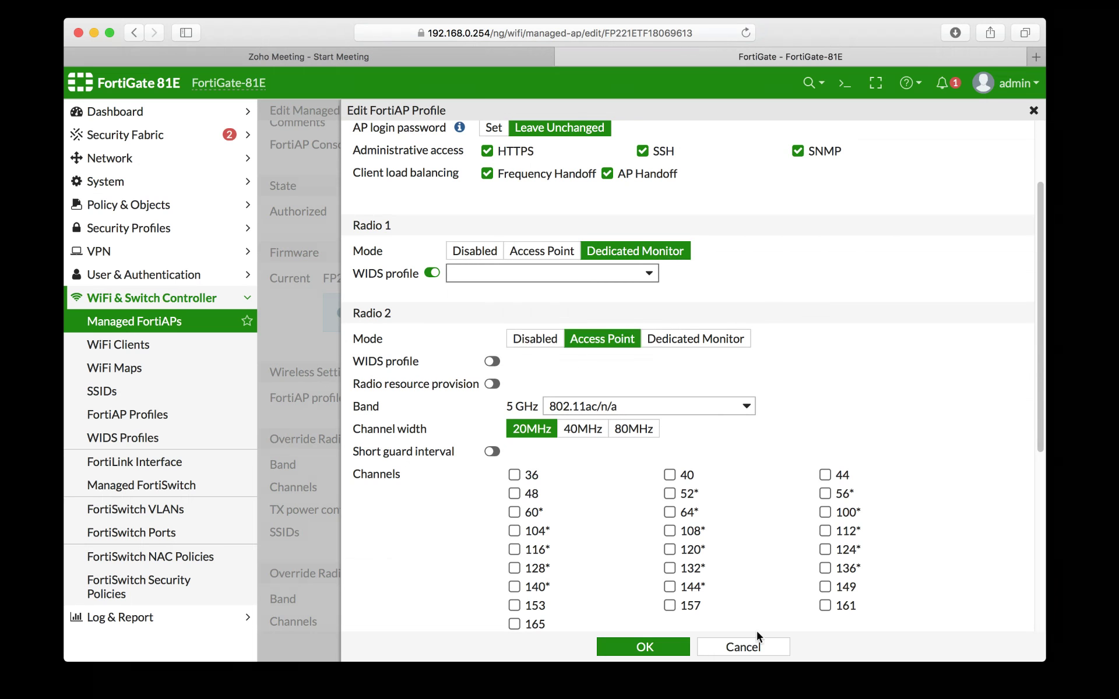
pyautogui.click(739, 646)
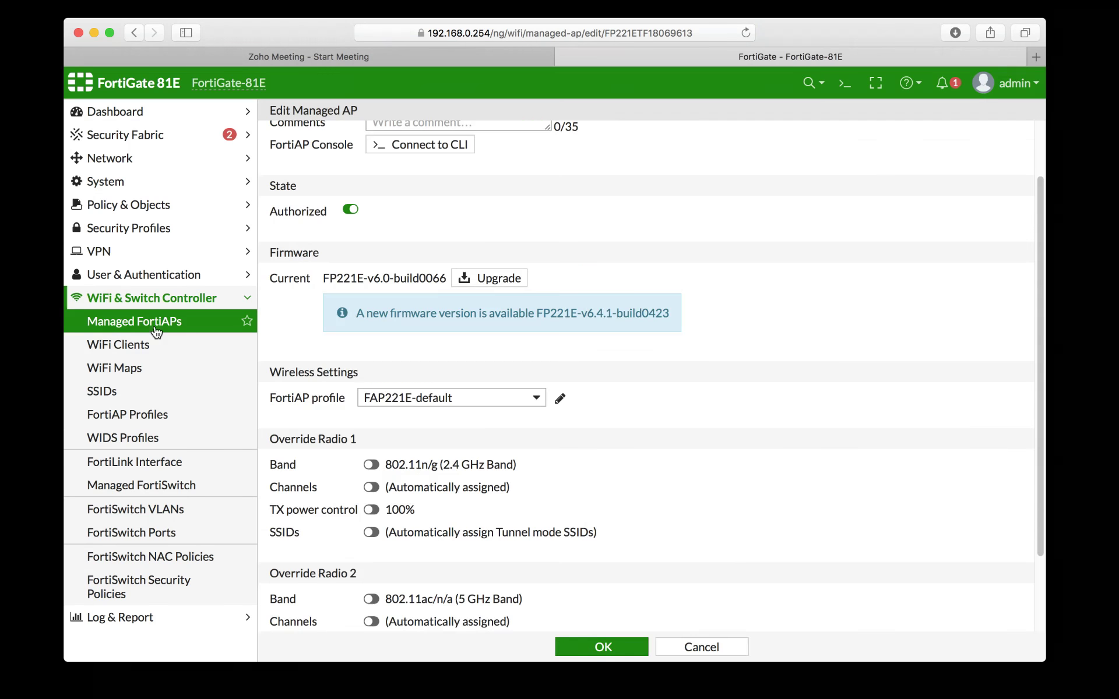
# Step: View the connected WiFi clients, and open the online managed FortiSwitch to review its status, authorization and firmware
pyautogui.click(120, 344)
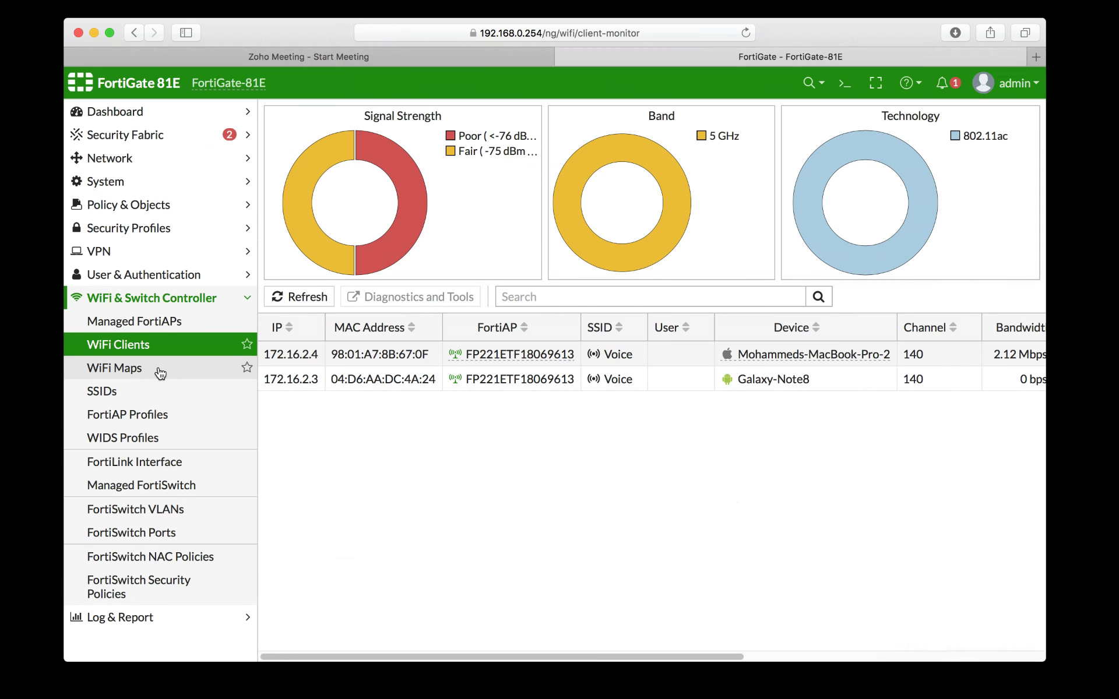
pyautogui.click(178, 485)
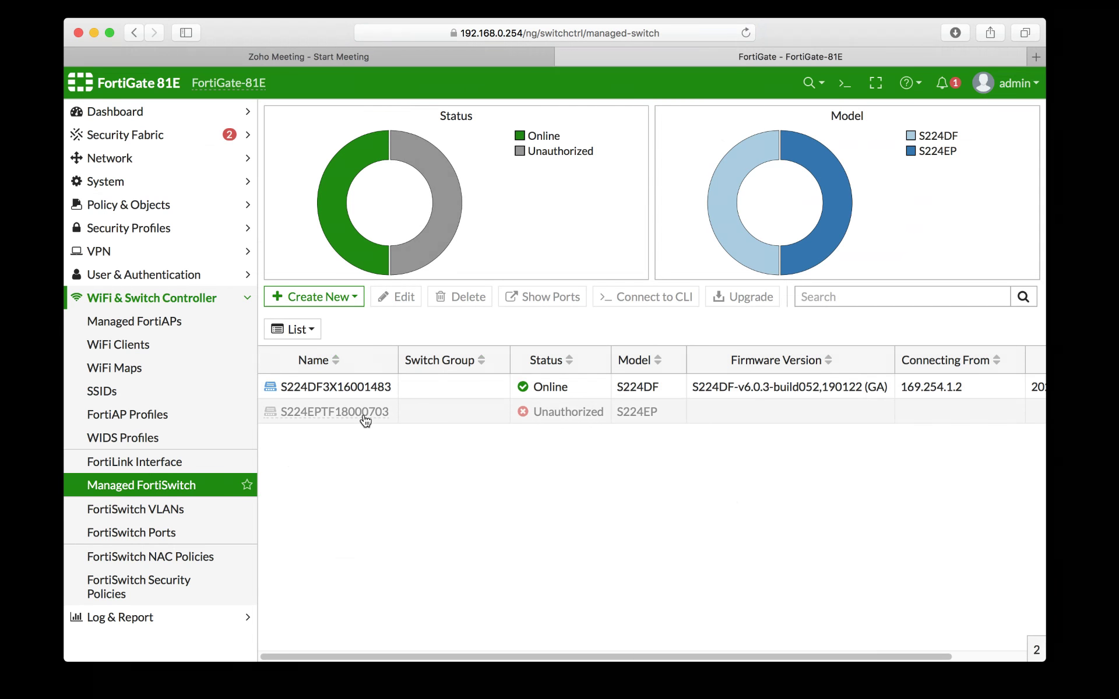
pyautogui.moveTo(365, 418)
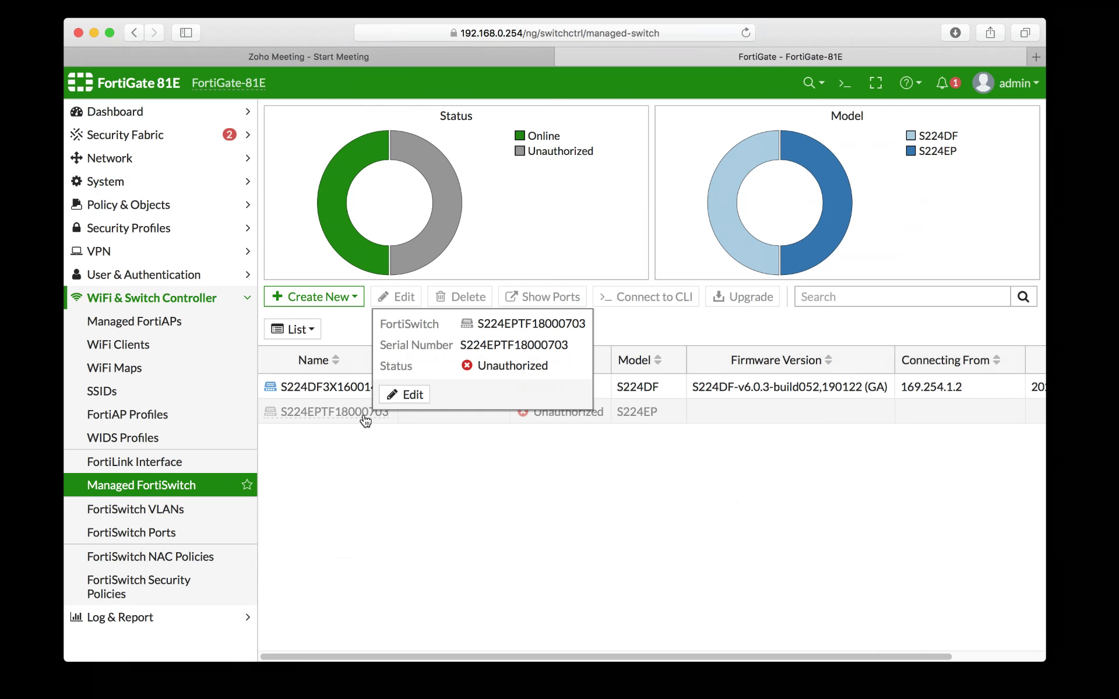
pyautogui.doubleClick(341, 387)
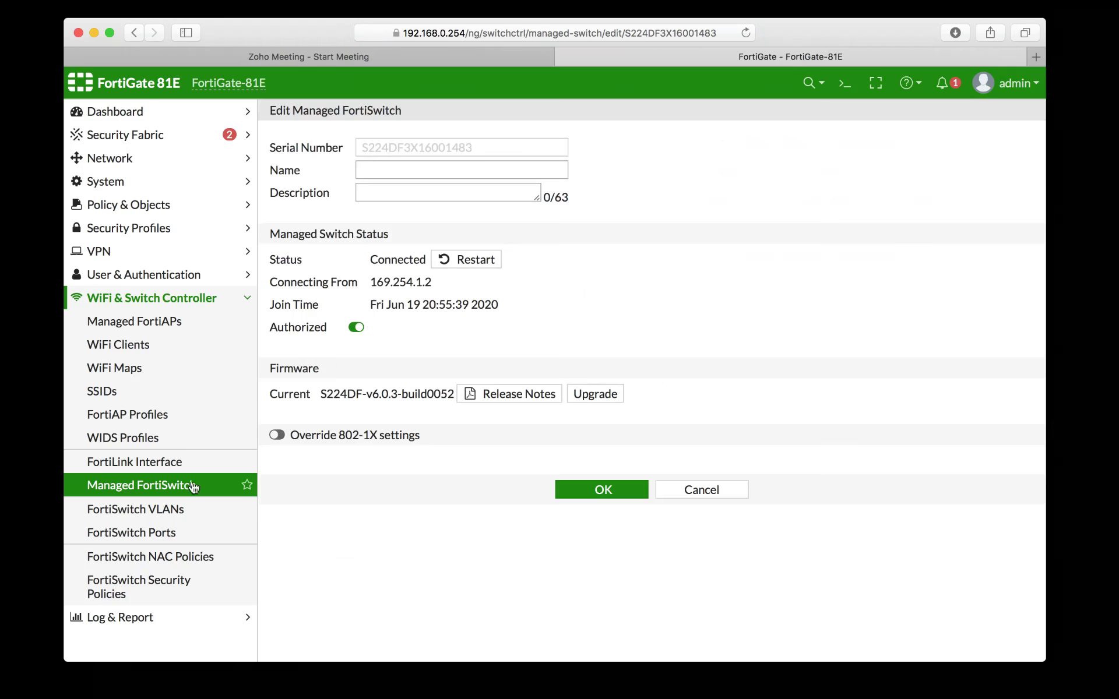
# Step: Examine the FortiSwitch ports list, including native and allowed VLANs and the peer device links on port23 and port24
pyautogui.click(149, 532)
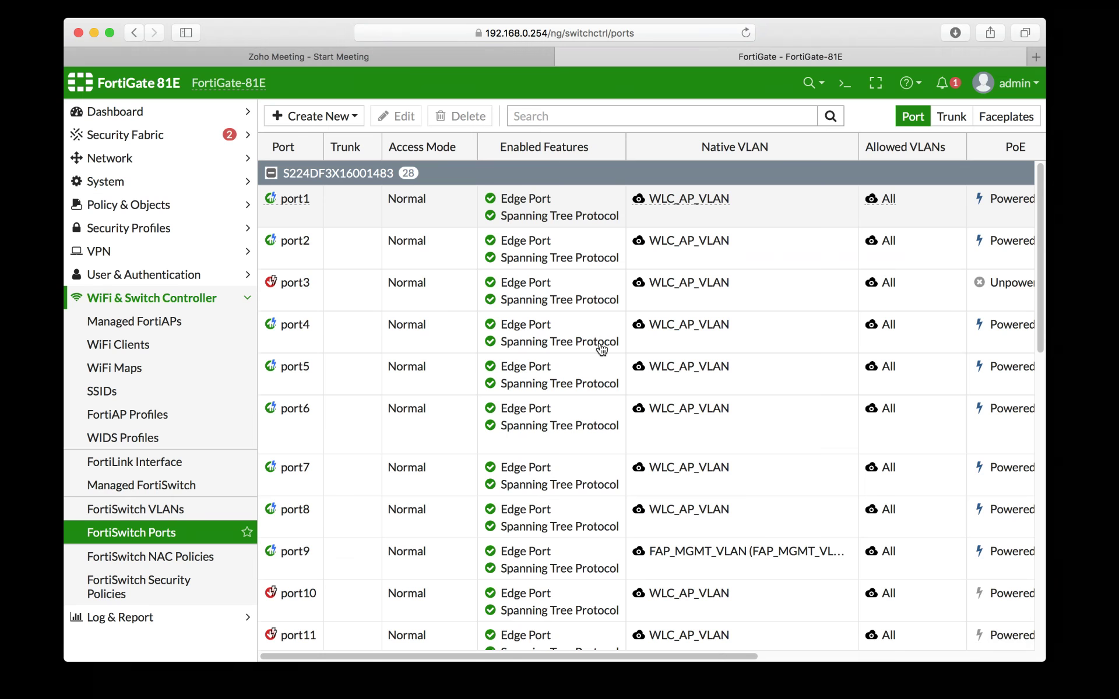
pyautogui.scroll(-10, 519, 475)
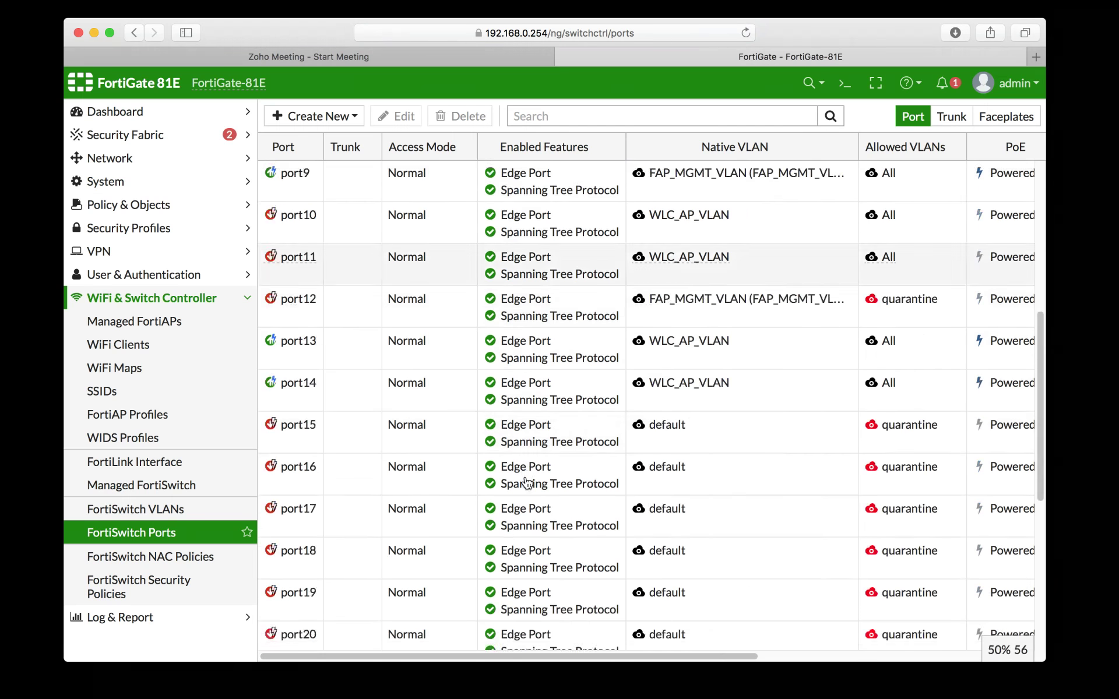
pyautogui.scroll(-7, 528, 483)
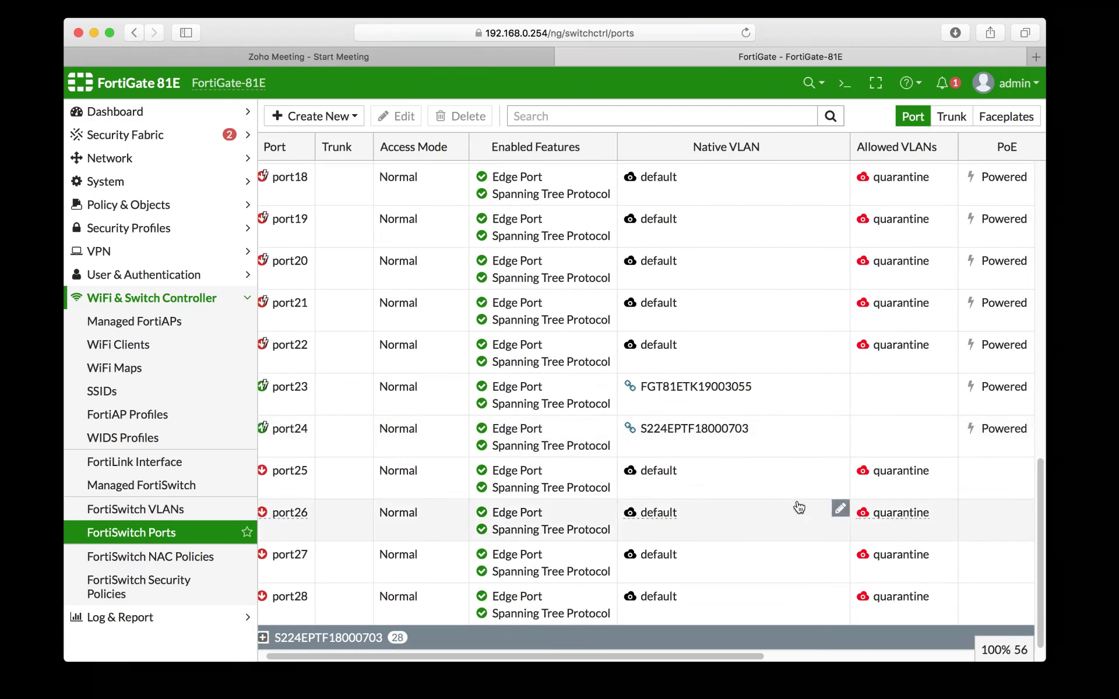
pyautogui.doubleClick(743, 431)
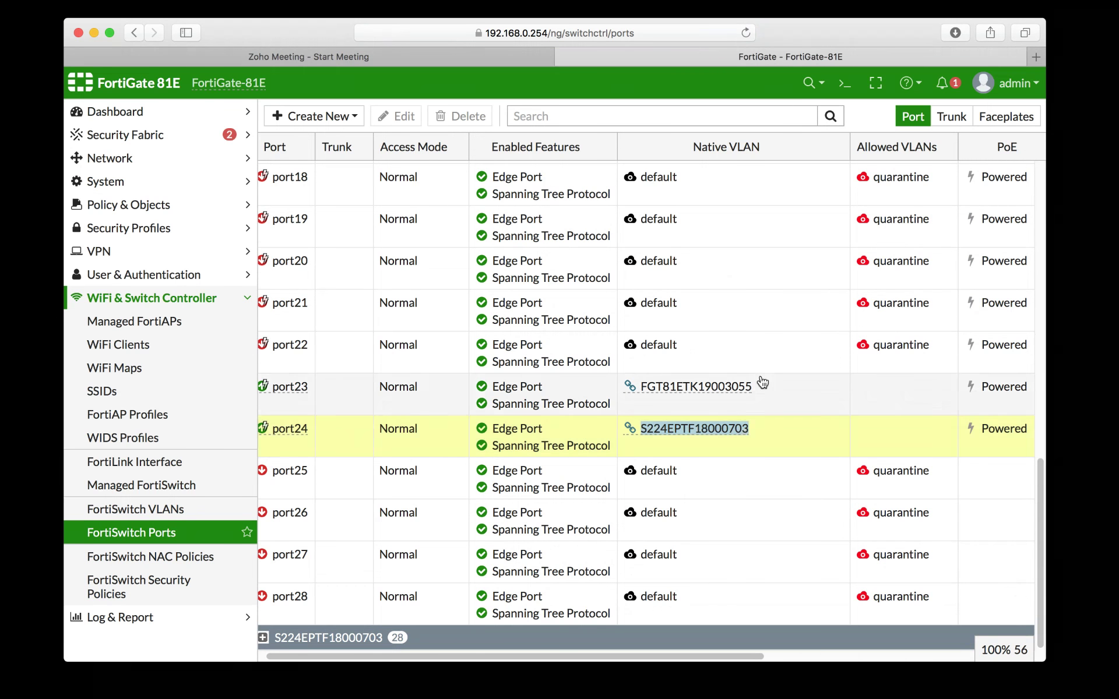
pyautogui.moveTo(759, 391); pyautogui.dragTo(632, 390)
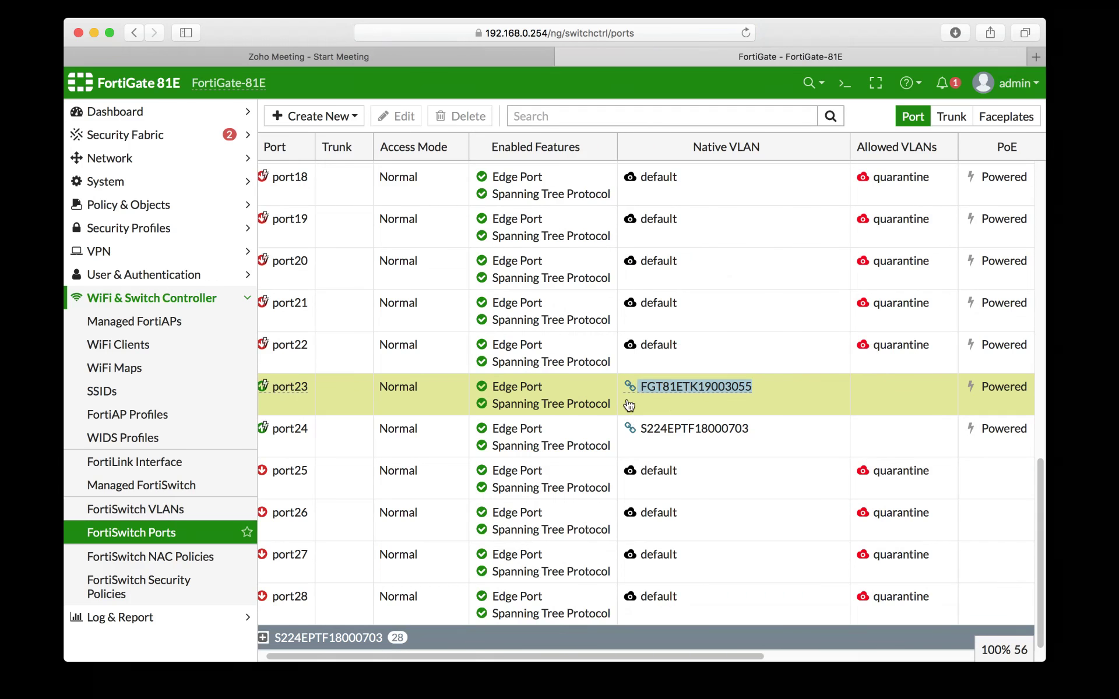
pyautogui.hscroll(-1, 635, 442)
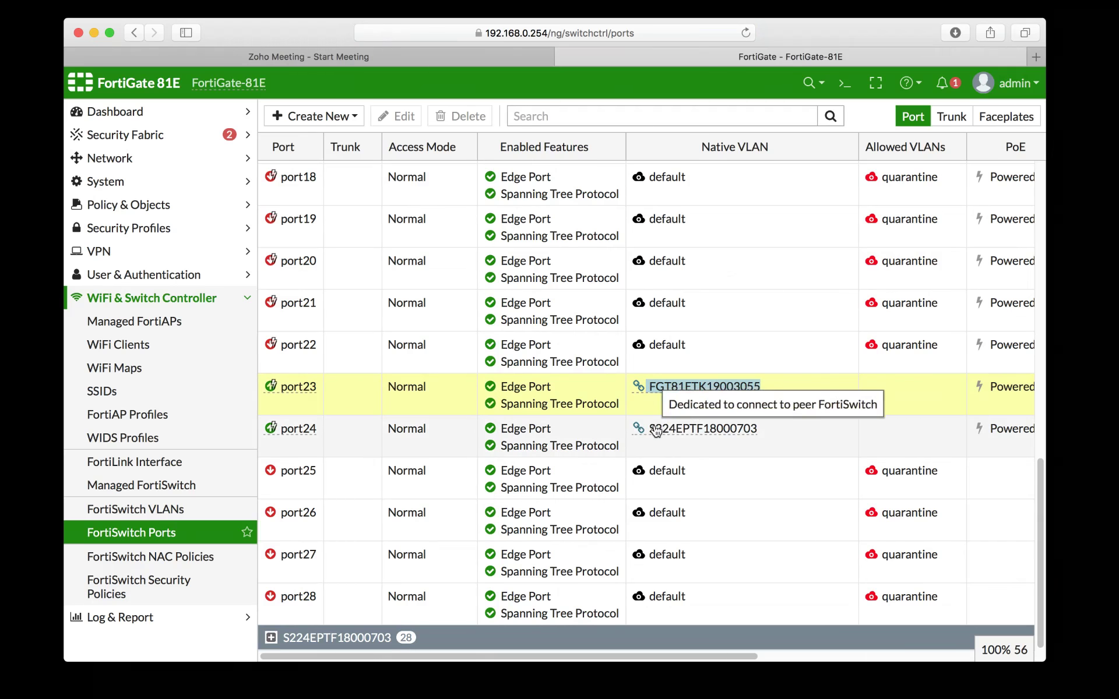
# Step: Authorize the unauthorized S224EP switch in the managed FortiSwitch list
pyautogui.click(149, 506)
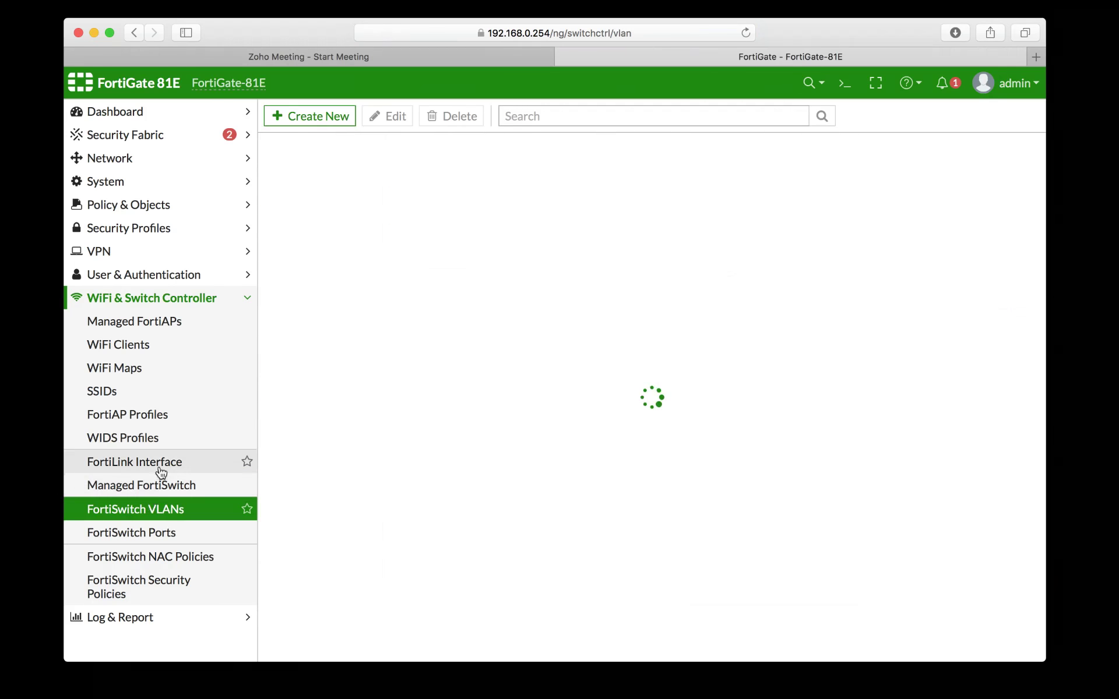
pyautogui.click(149, 488)
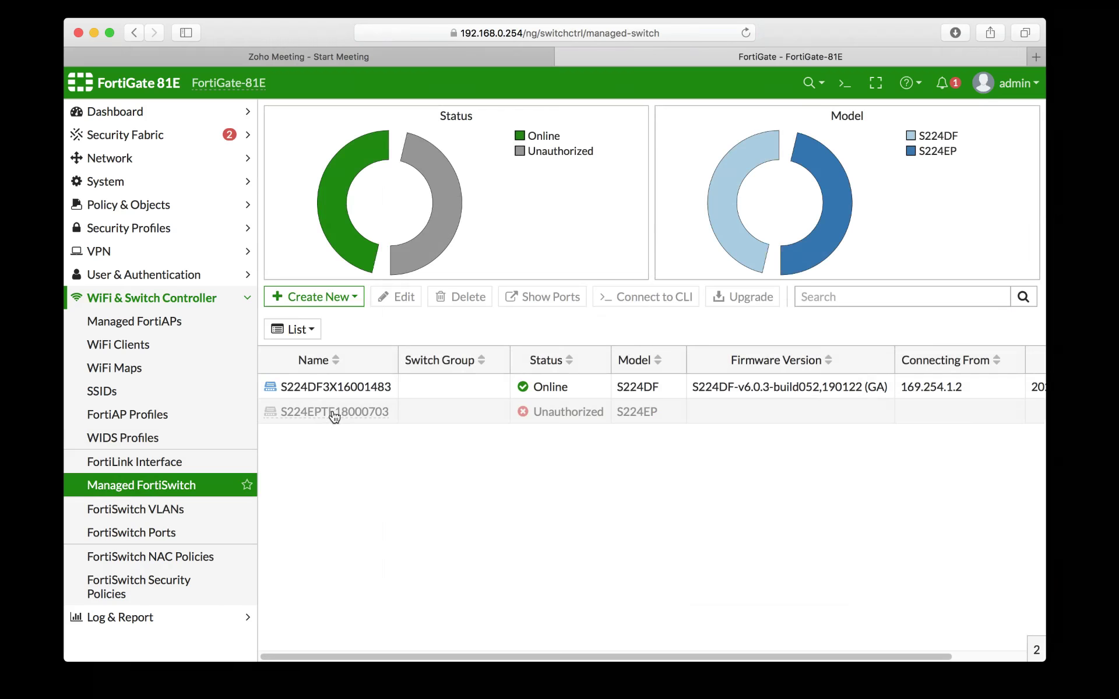
pyautogui.rightClick(341, 411)
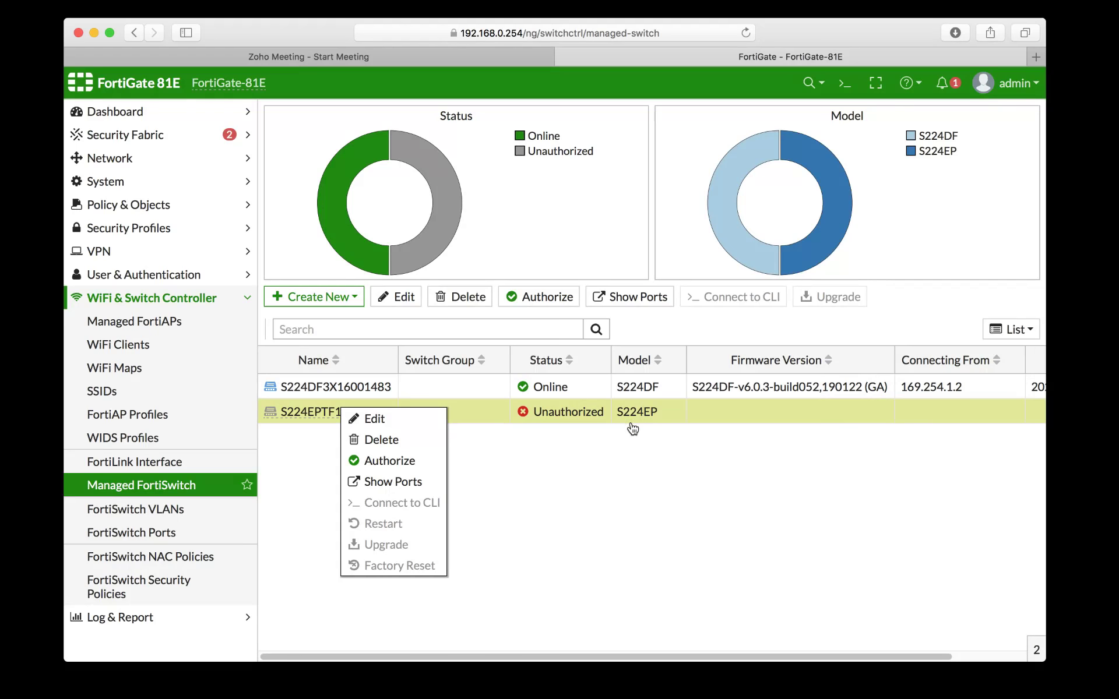
pyautogui.click(379, 463)
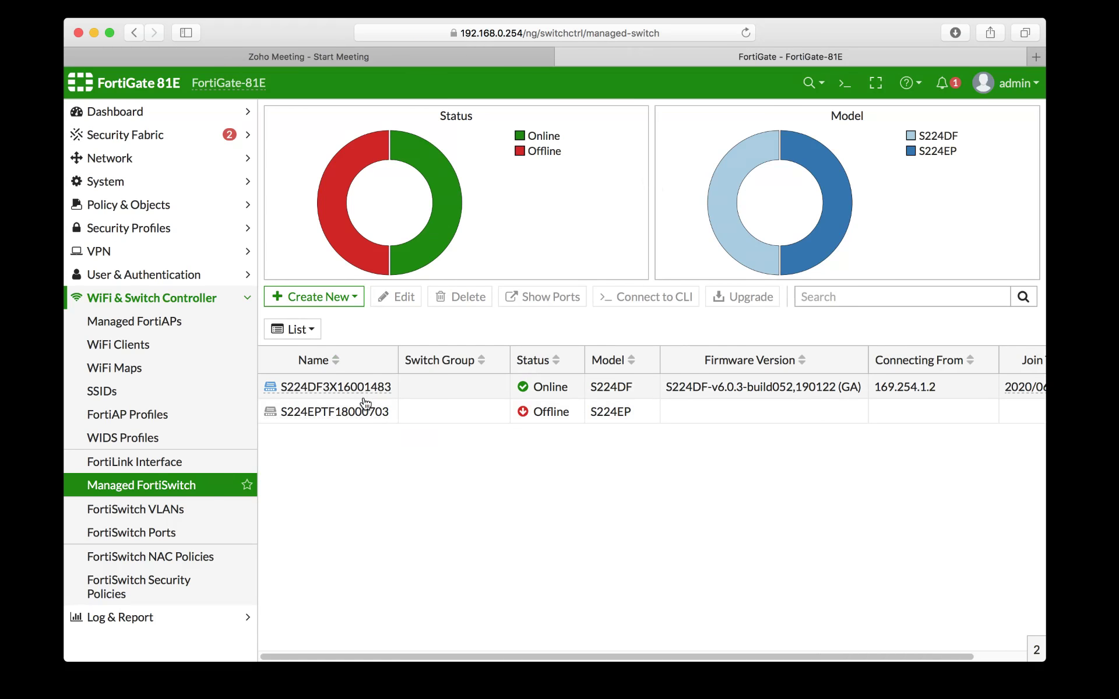
# Step: View the FortiSwitch VLANs and open a new VLAN interface to review its VLAN ID, role, address and administrative access options
pyautogui.click(144, 510)
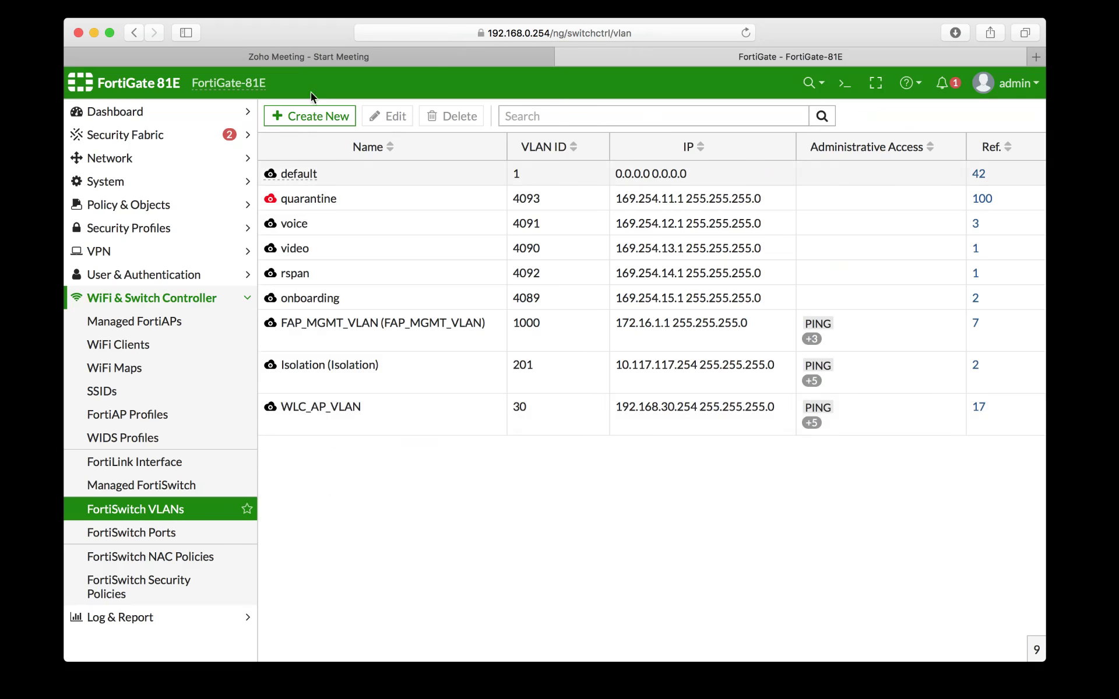
pyautogui.click(305, 117)
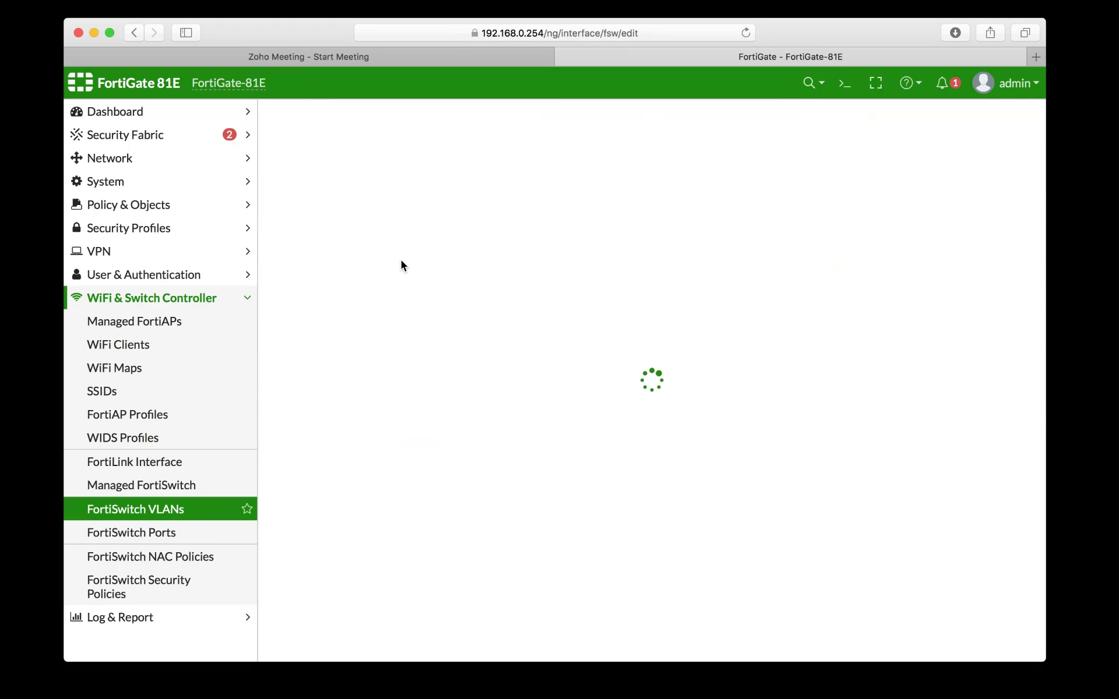
pyautogui.scroll(-2, 456, 195)
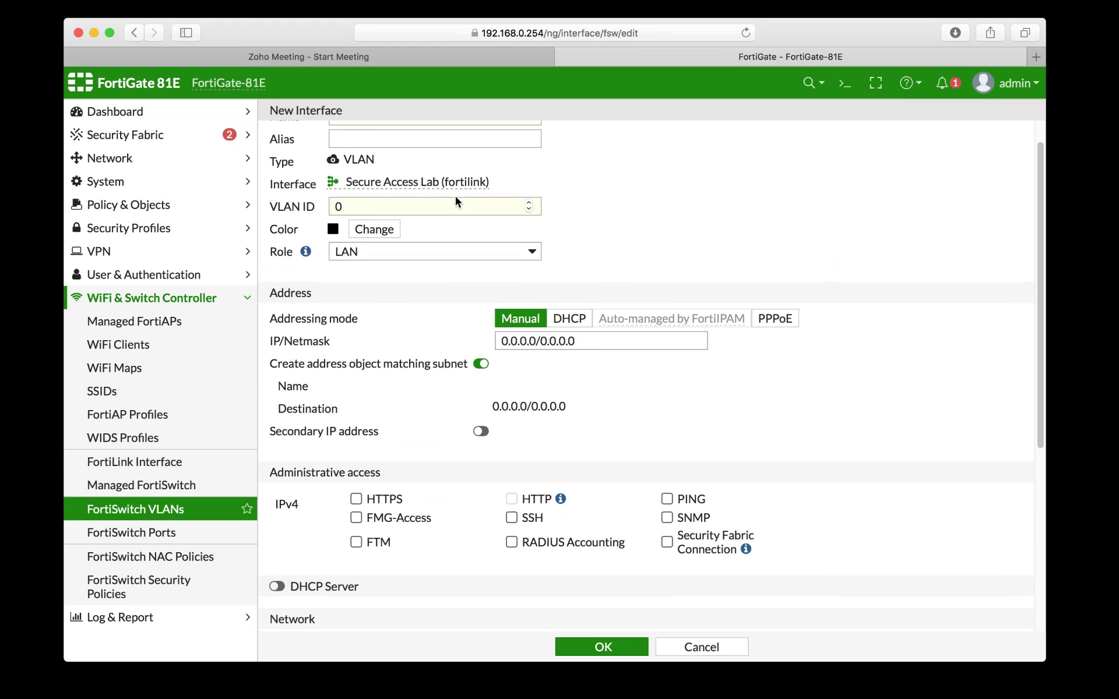
pyautogui.scroll(1, 456, 196)
pyautogui.scroll(1, 456, 196)
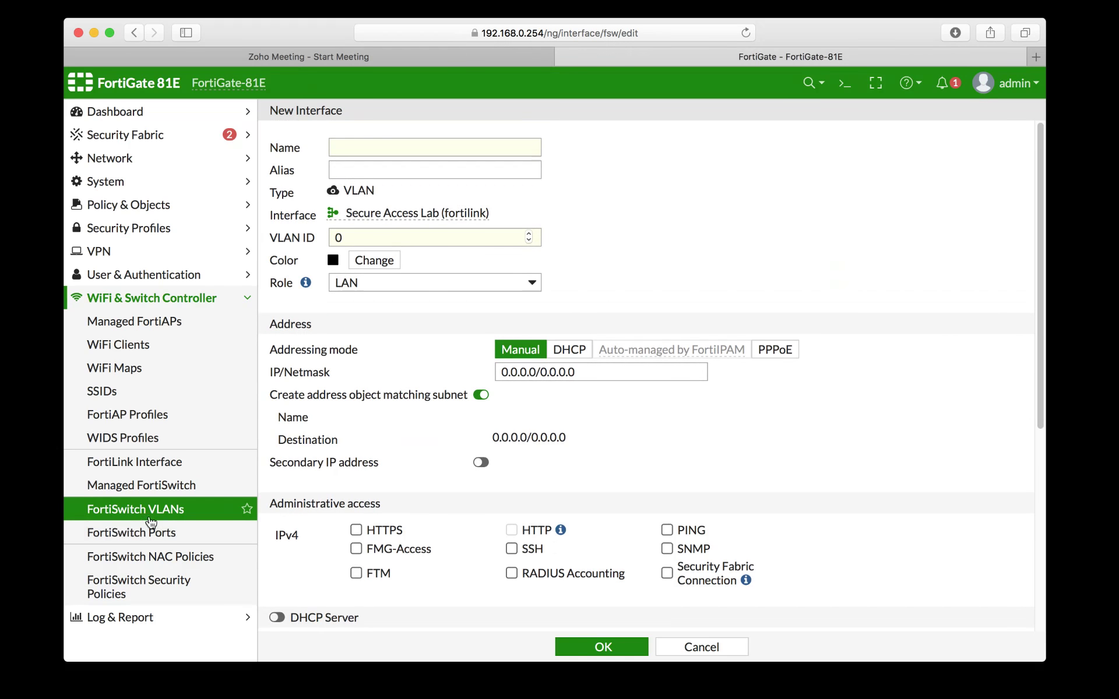
# Step: Review the remaining sections of the new VLAN interface form and leave it without saving
pyautogui.scroll(-2, 465, 353)
pyautogui.scroll(1, 469, 300)
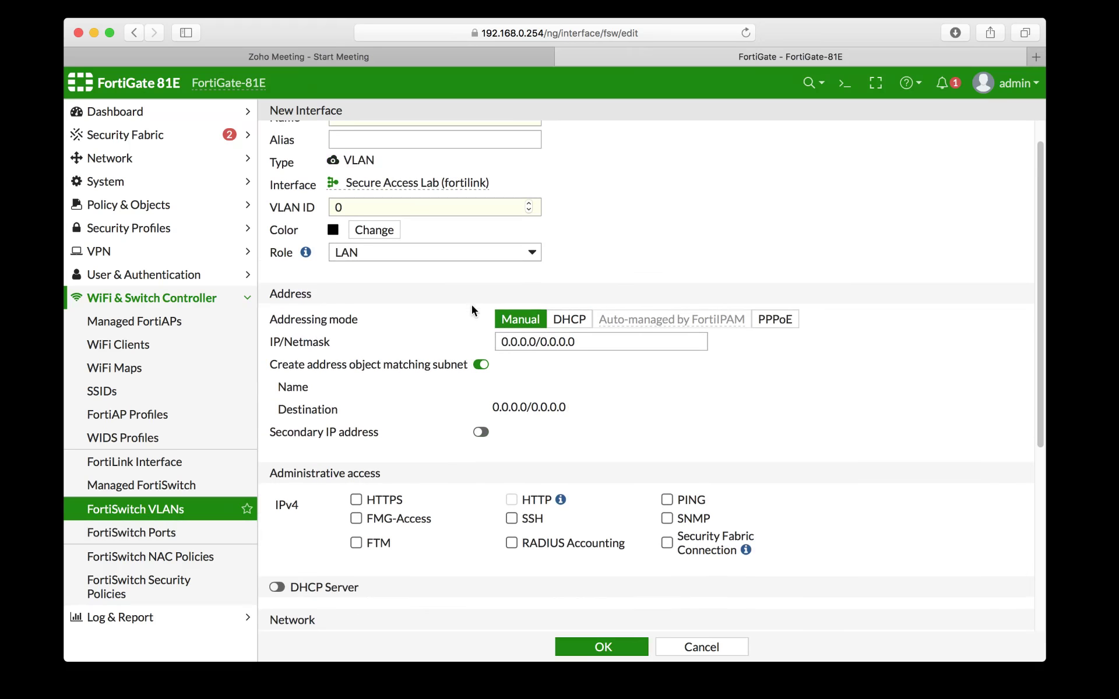
pyautogui.click(713, 647)
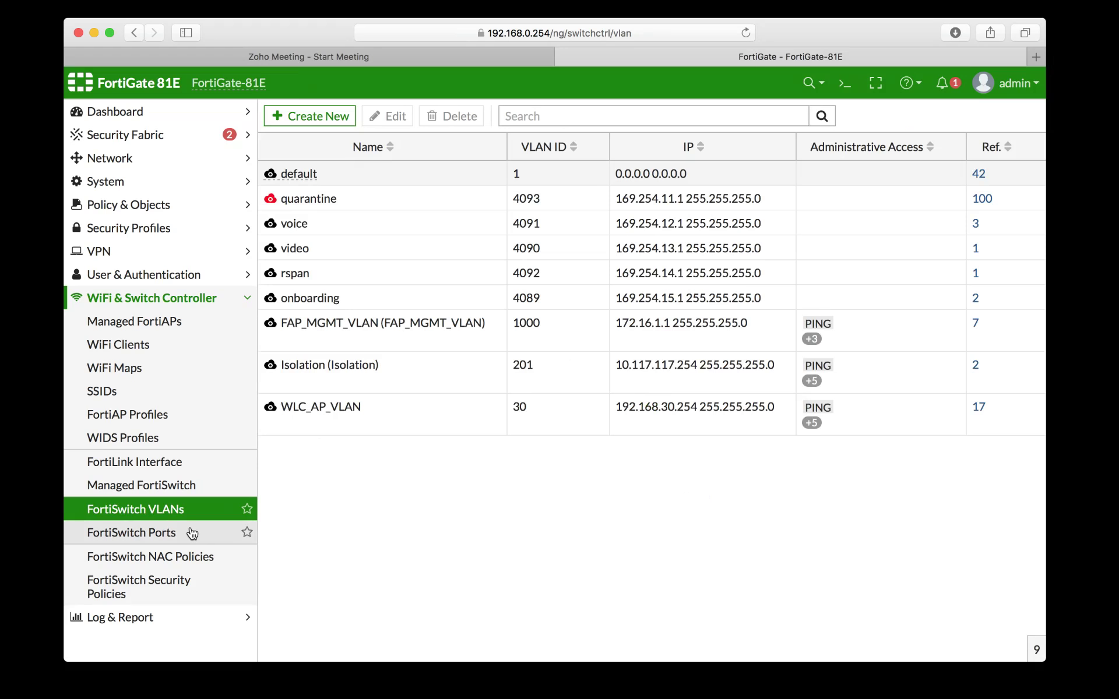
# Step: Open the FortiSwitch ports list, view the selectable allowed VLANs for port4, and close the selection without changes
pyautogui.click(152, 534)
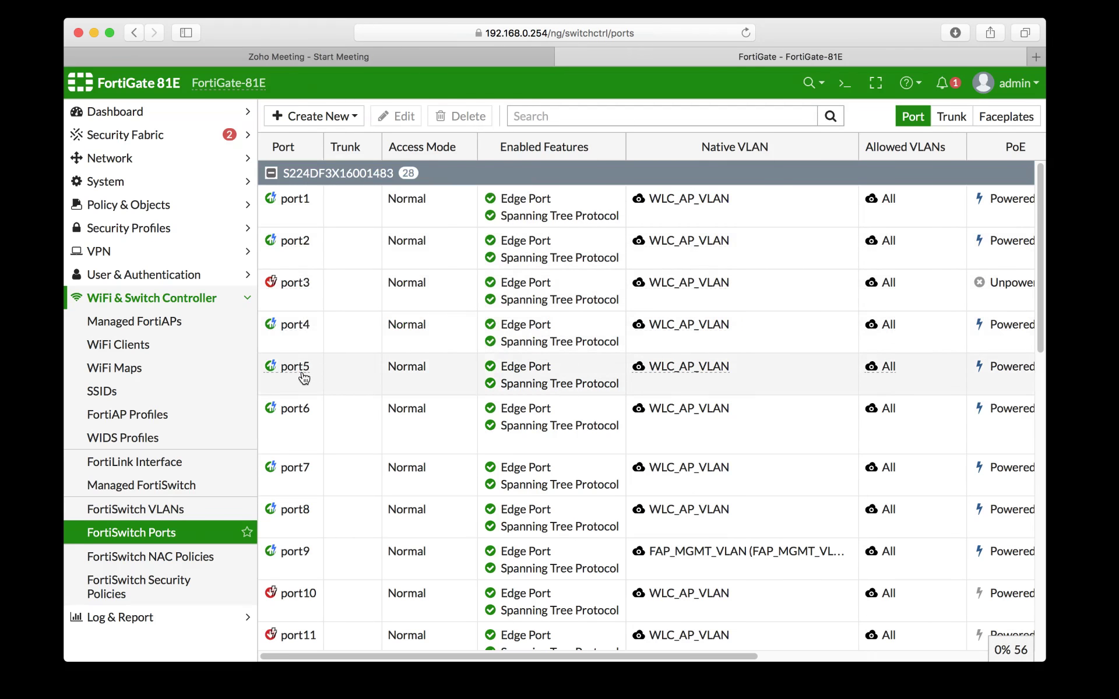
pyautogui.moveTo(301, 366)
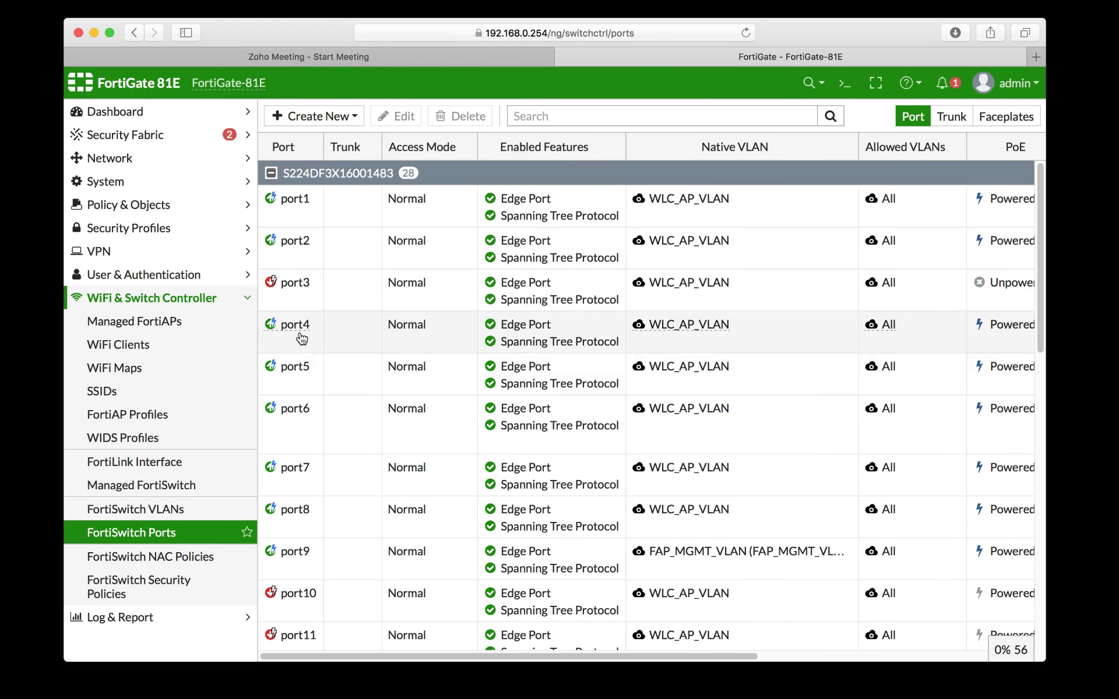
pyautogui.moveTo(954, 334)
pyautogui.moveTo(813, 334)
pyautogui.click(957, 320)
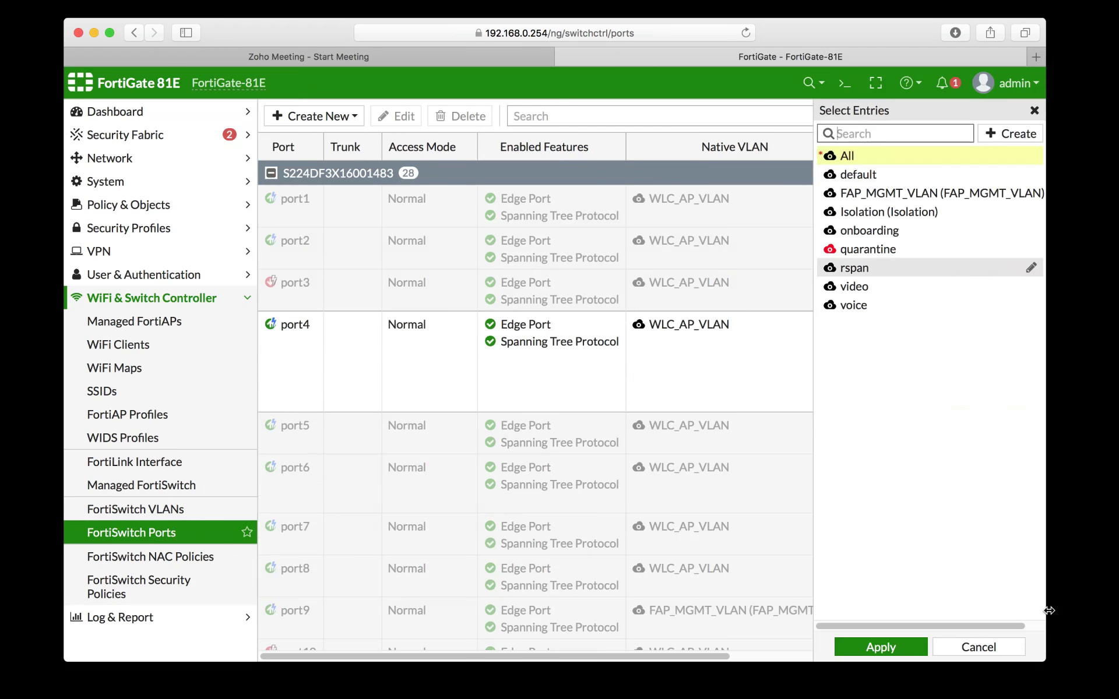
pyautogui.click(978, 647)
# Step: View the selectable native VLANs for port16 and close the selection without changes
pyautogui.scroll(-2, 839, 540)
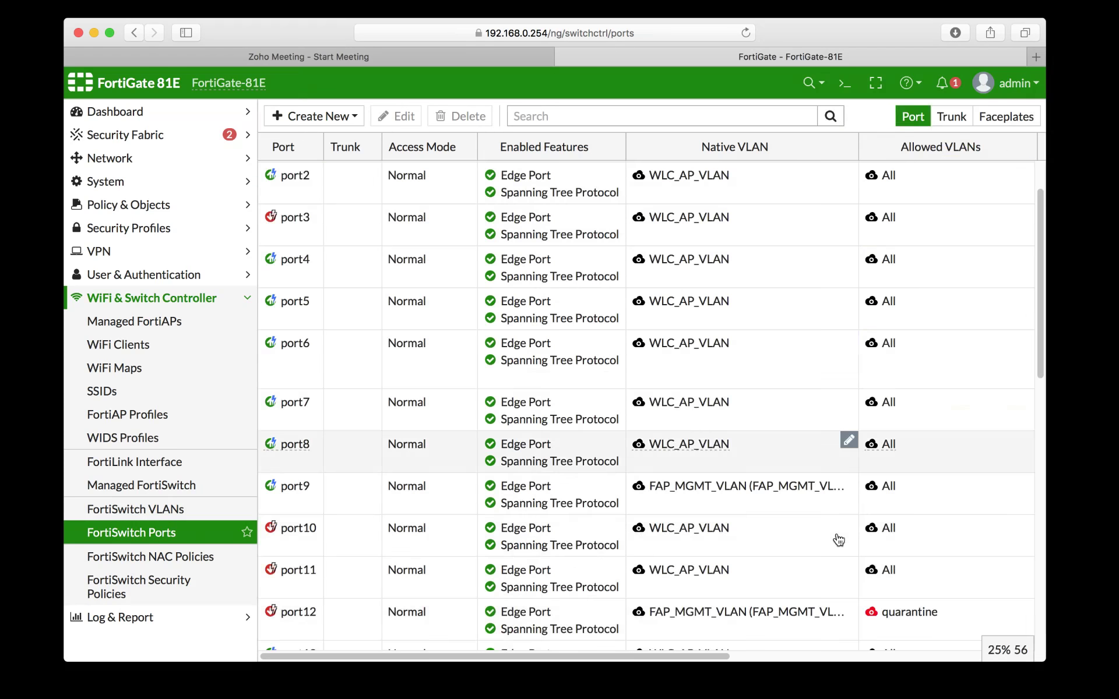
pyautogui.scroll(-5, 839, 539)
pyautogui.click(850, 367)
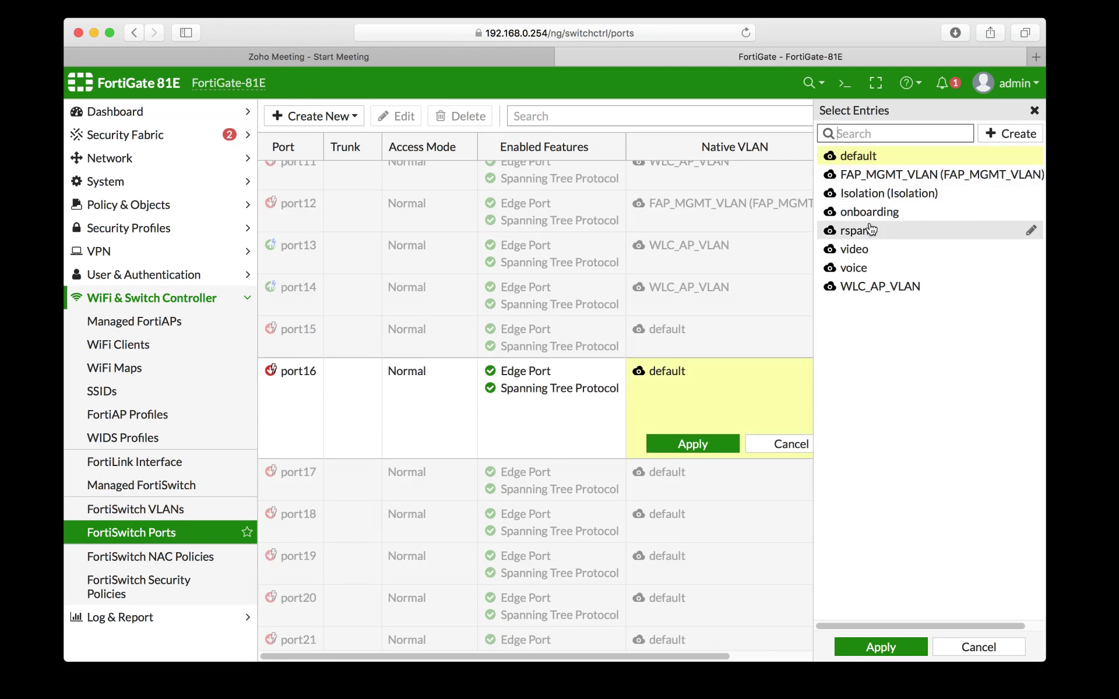
pyautogui.click(984, 648)
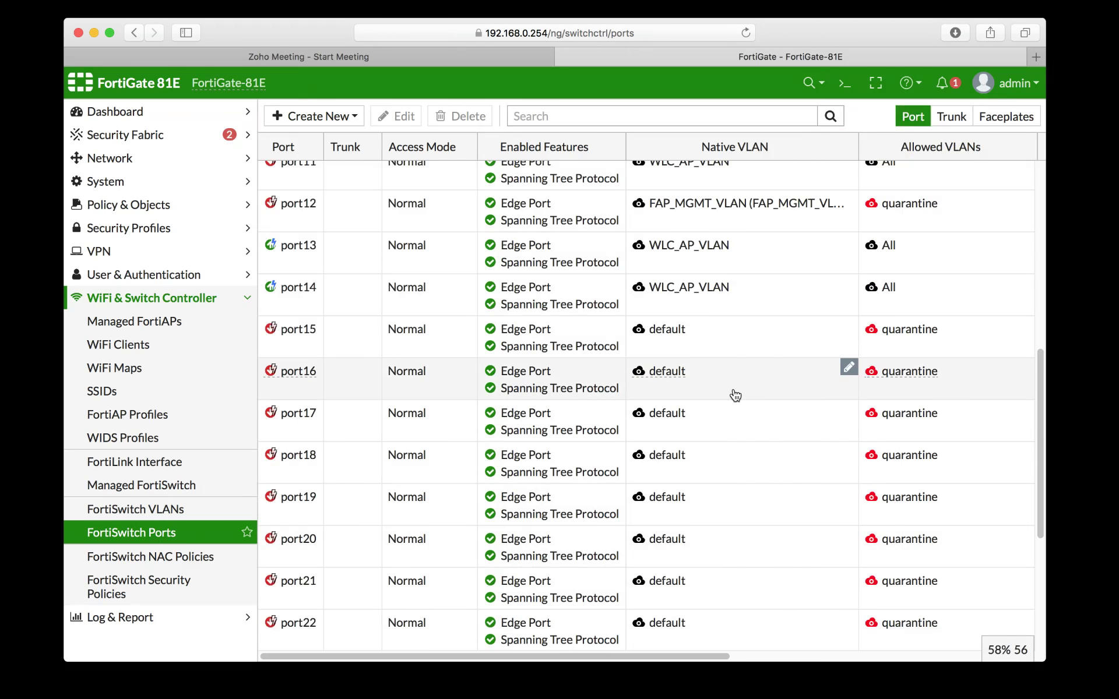
# Step: Inspect the port details of the connected switch in the Faceplates view, and open the Trunk view
pyautogui.scroll(10, 606, 300)
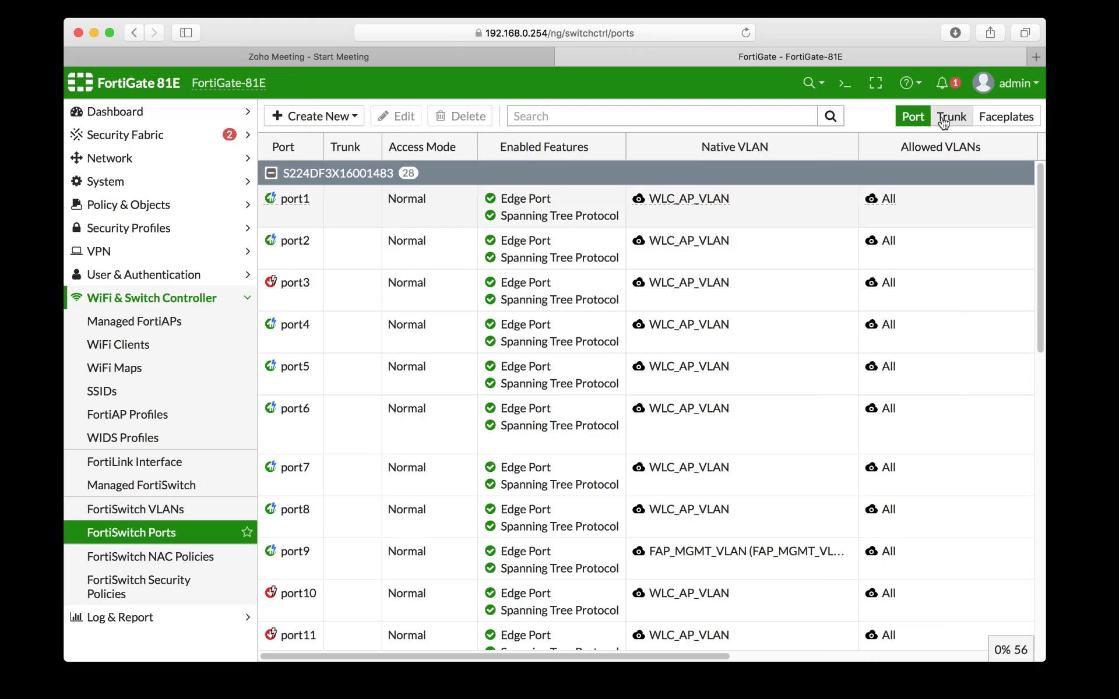
pyautogui.click(1022, 120)
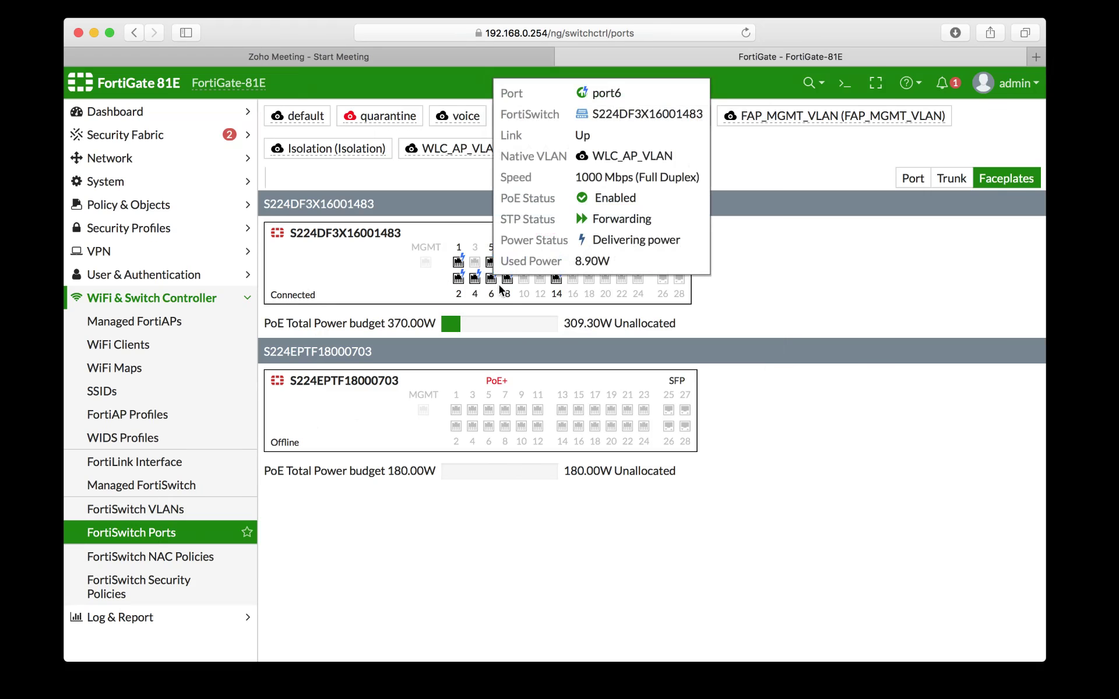
pyautogui.moveTo(541, 285)
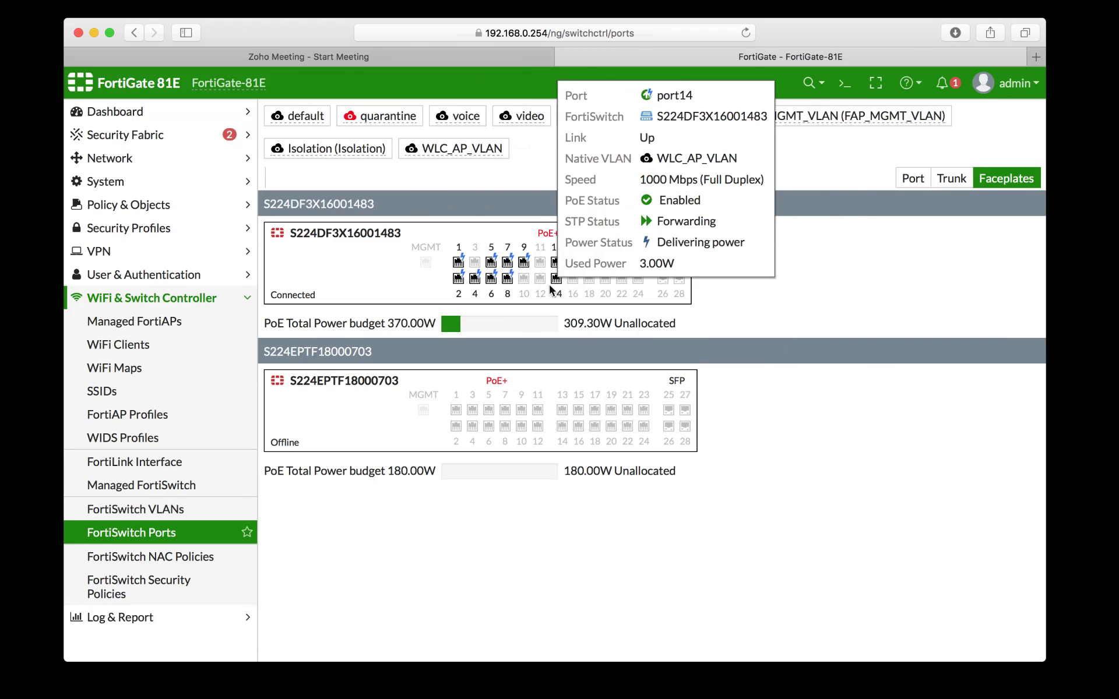
pyautogui.moveTo(510, 274)
pyautogui.moveTo(466, 264)
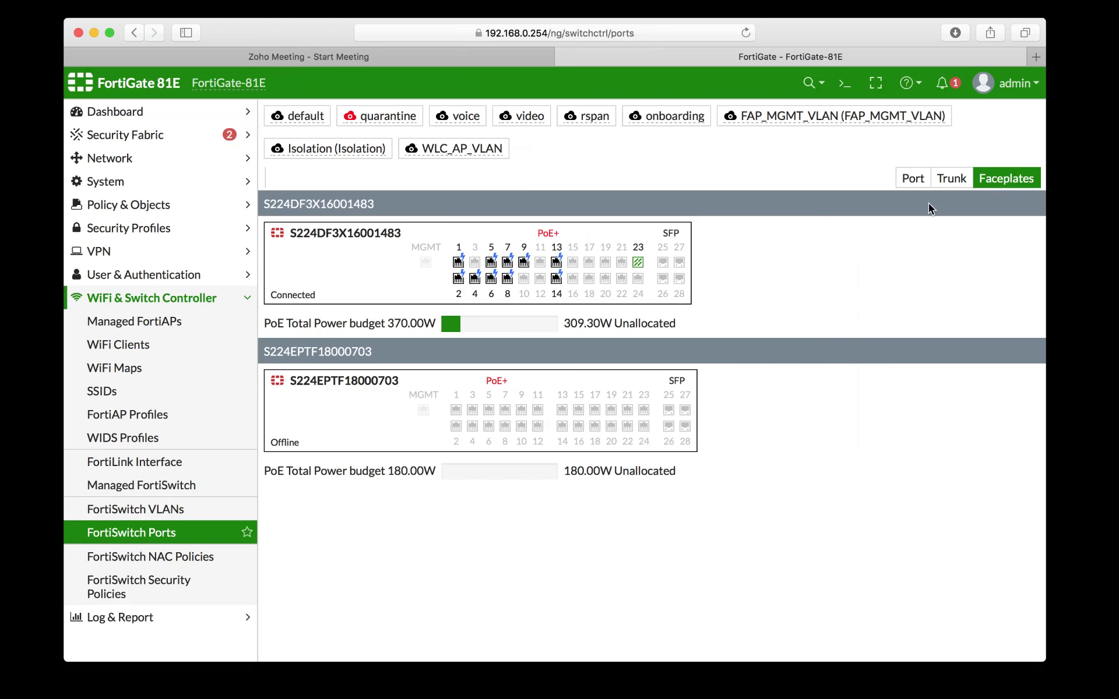
pyautogui.click(950, 179)
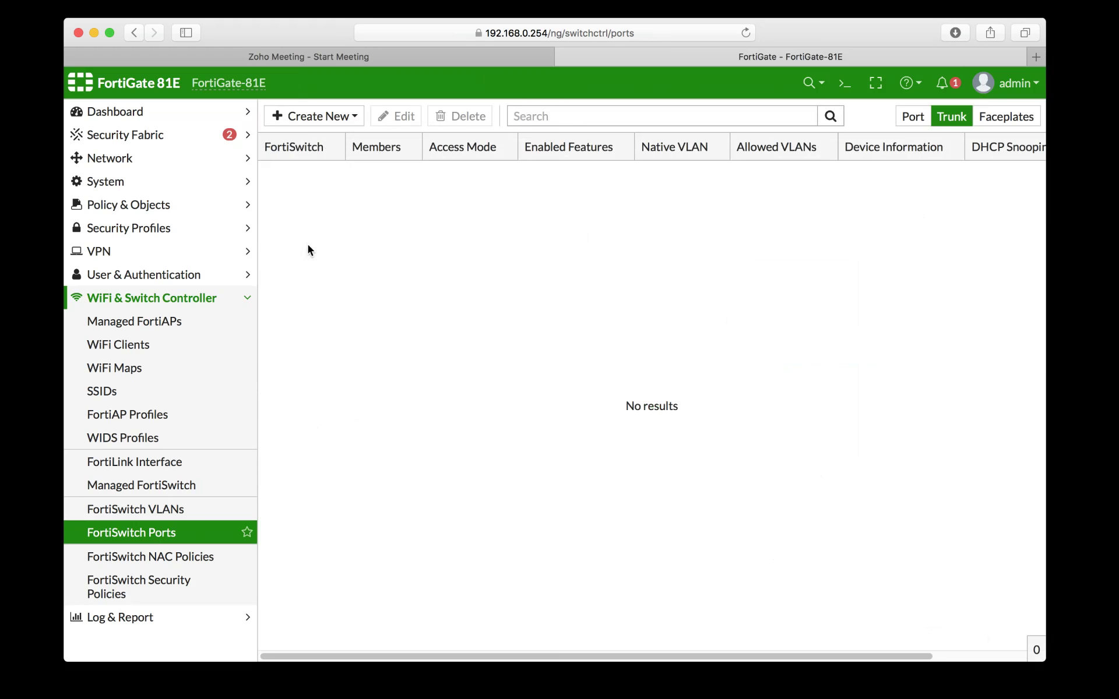
# Step: Start a new FortiSwitch NAC policy and enable the MAC address, hardware vendor, device family, operating system and user match patterns
pyautogui.click(196, 557)
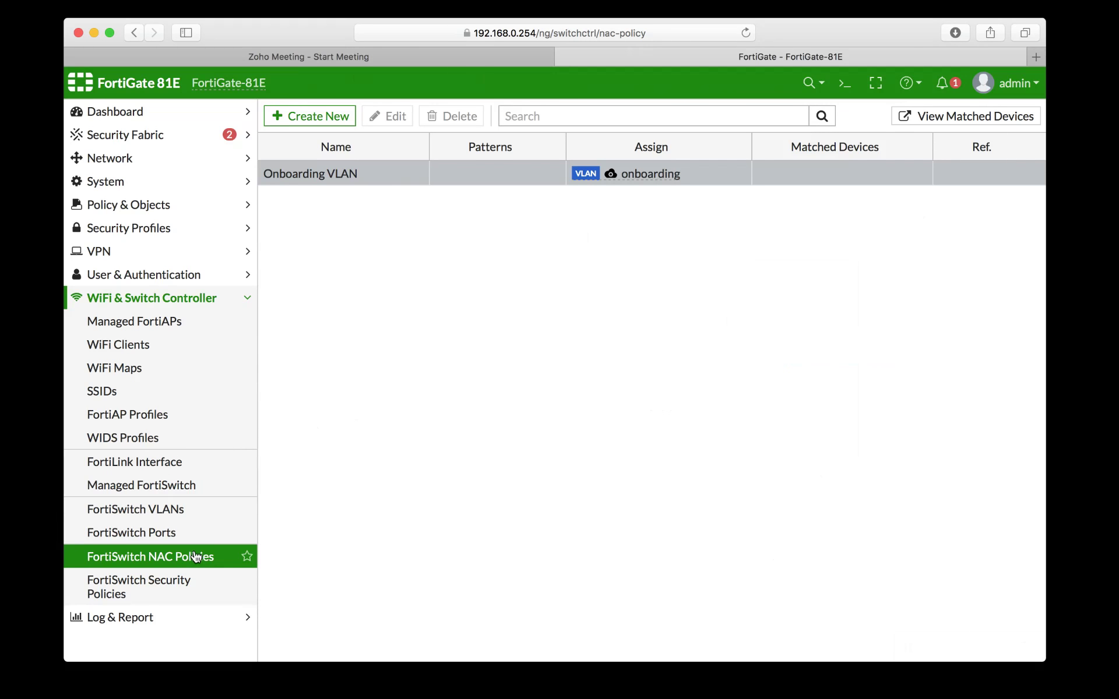
pyautogui.click(322, 117)
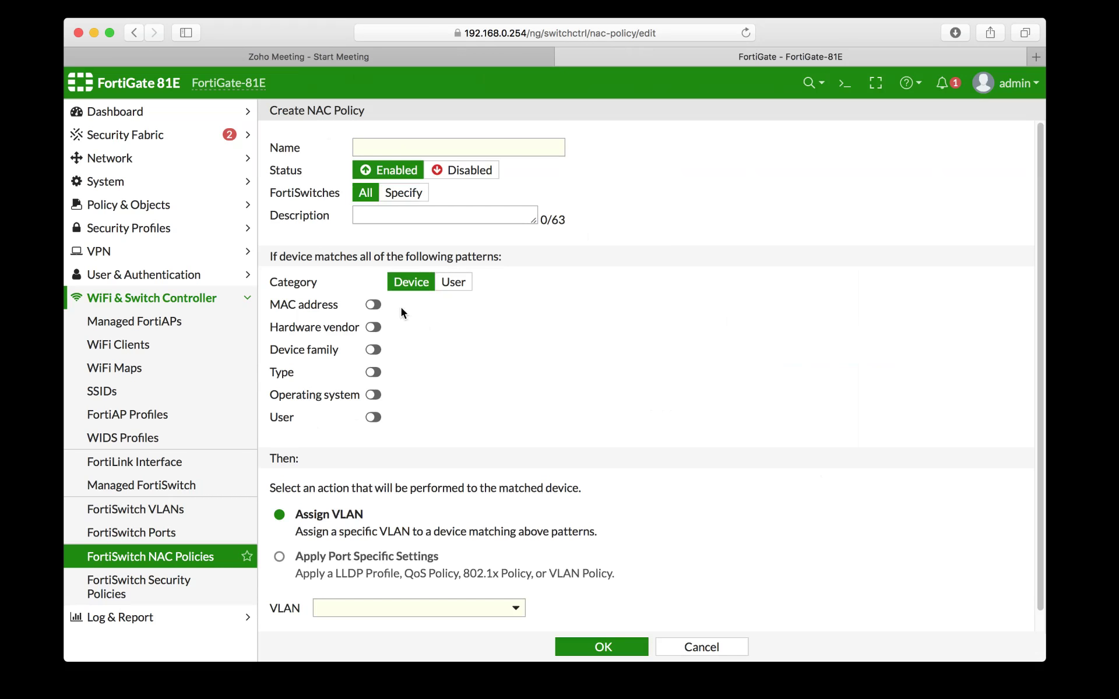
pyautogui.click(373, 305)
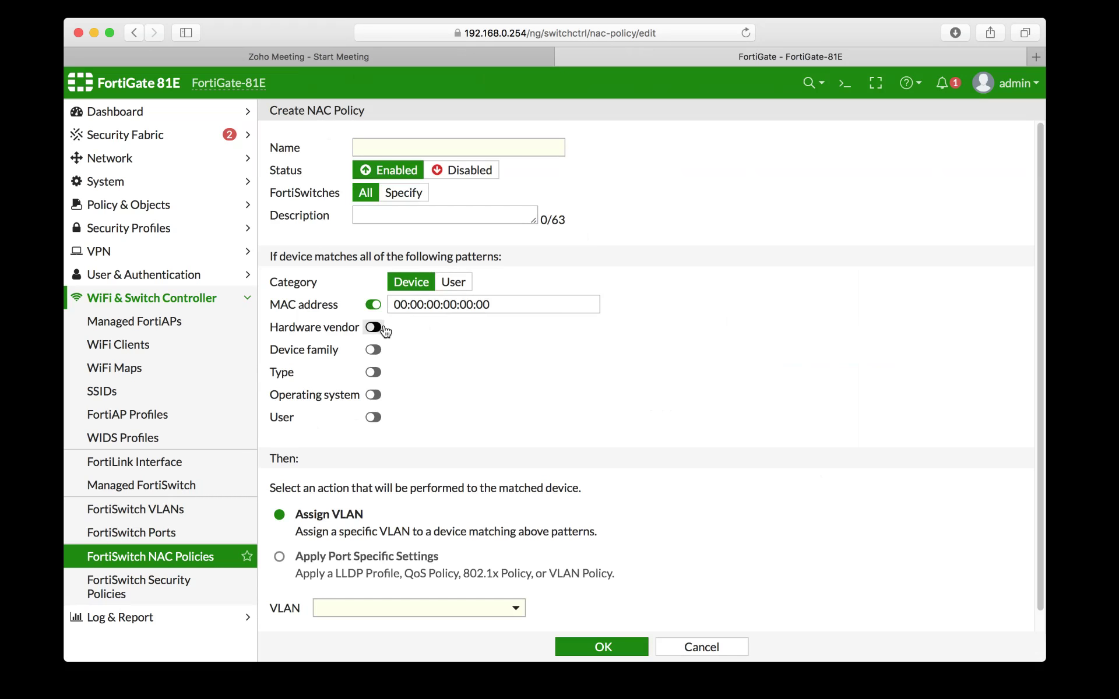
pyautogui.click(373, 328)
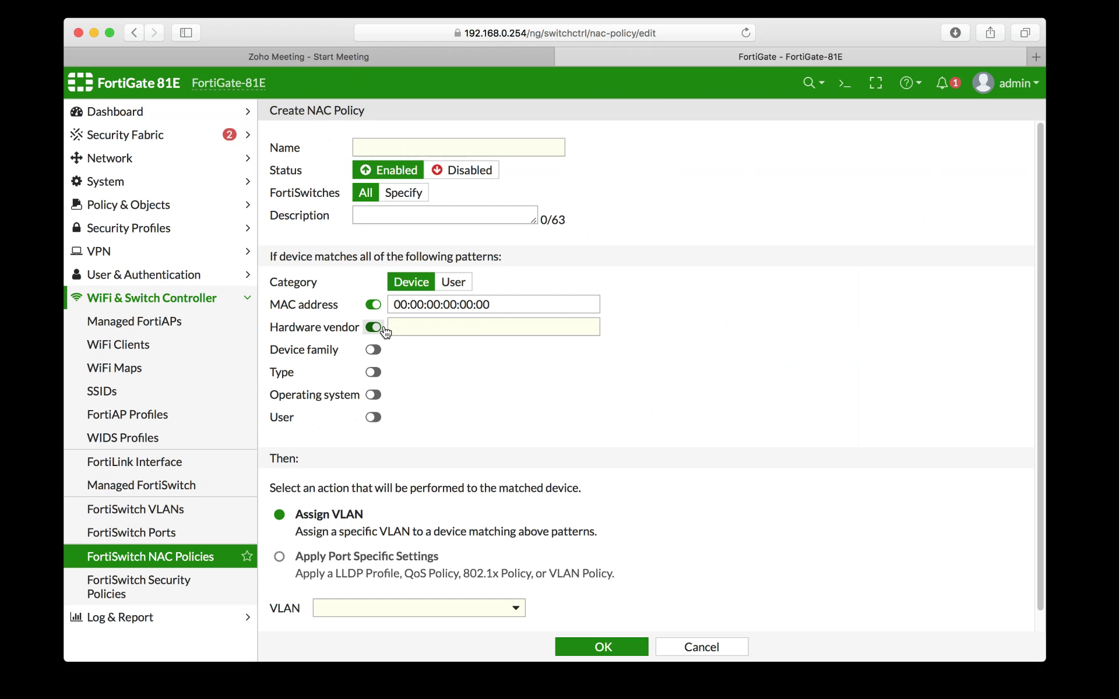
pyautogui.click(373, 351)
pyautogui.click(374, 372)
pyautogui.click(374, 373)
pyautogui.click(374, 395)
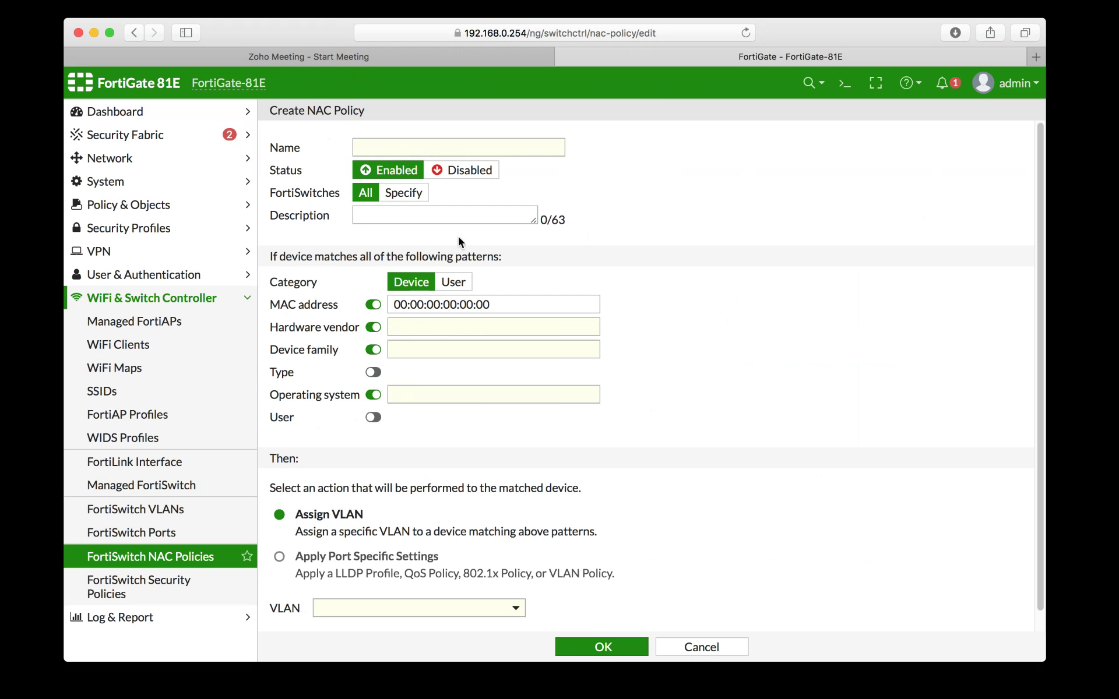
pyautogui.click(373, 417)
pyautogui.click(428, 416)
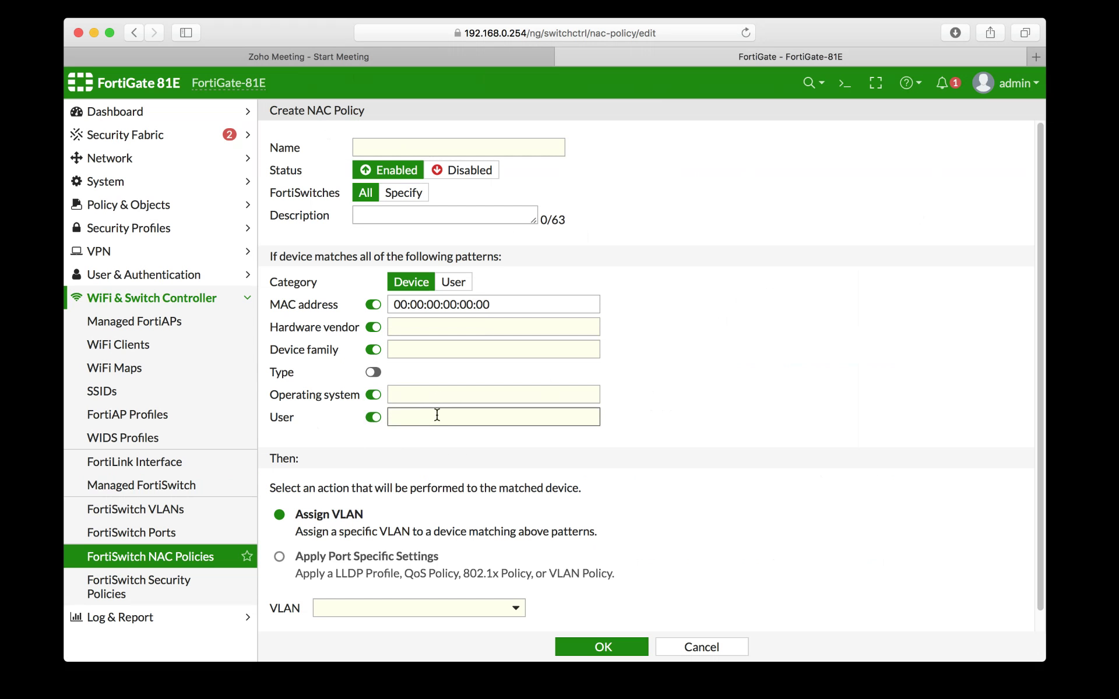
# Step: View the VLAN choices for the NAC policy's Assign VLAN action, and cancel the new policy
pyautogui.scroll(-1, 444, 417)
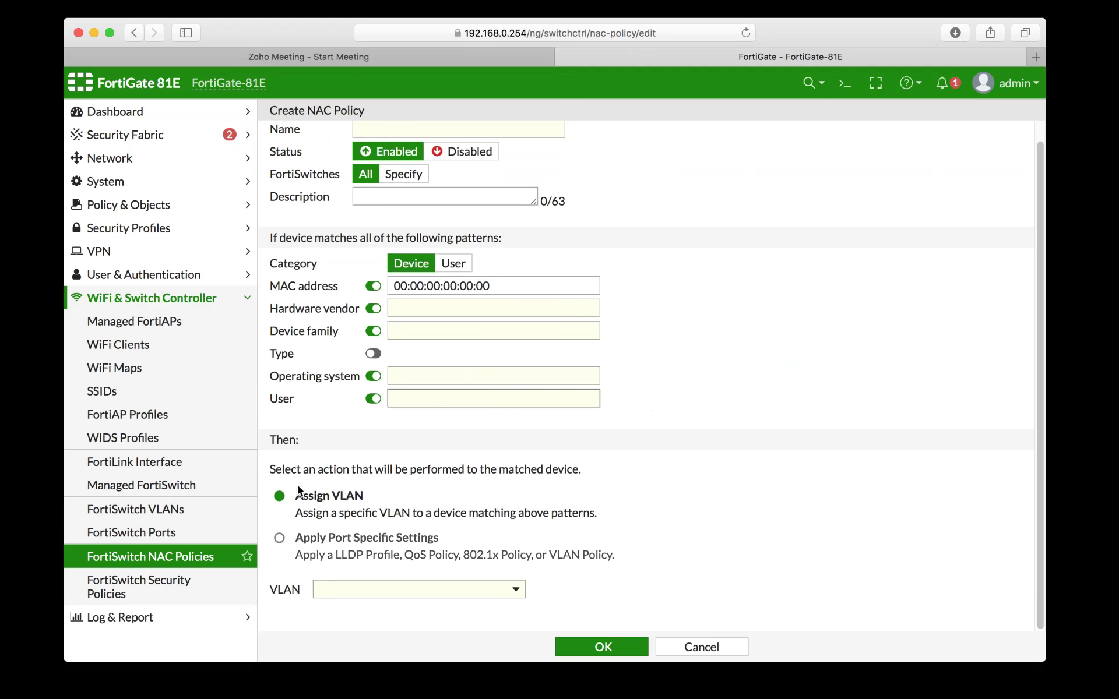
pyautogui.click(401, 593)
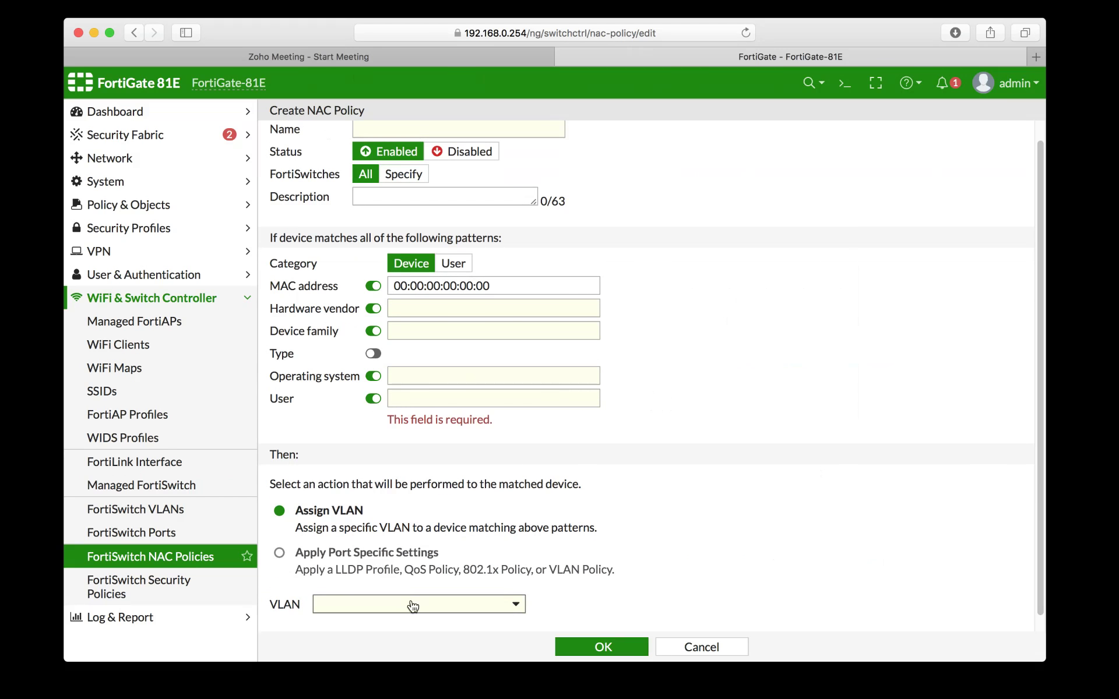
pyautogui.click(411, 602)
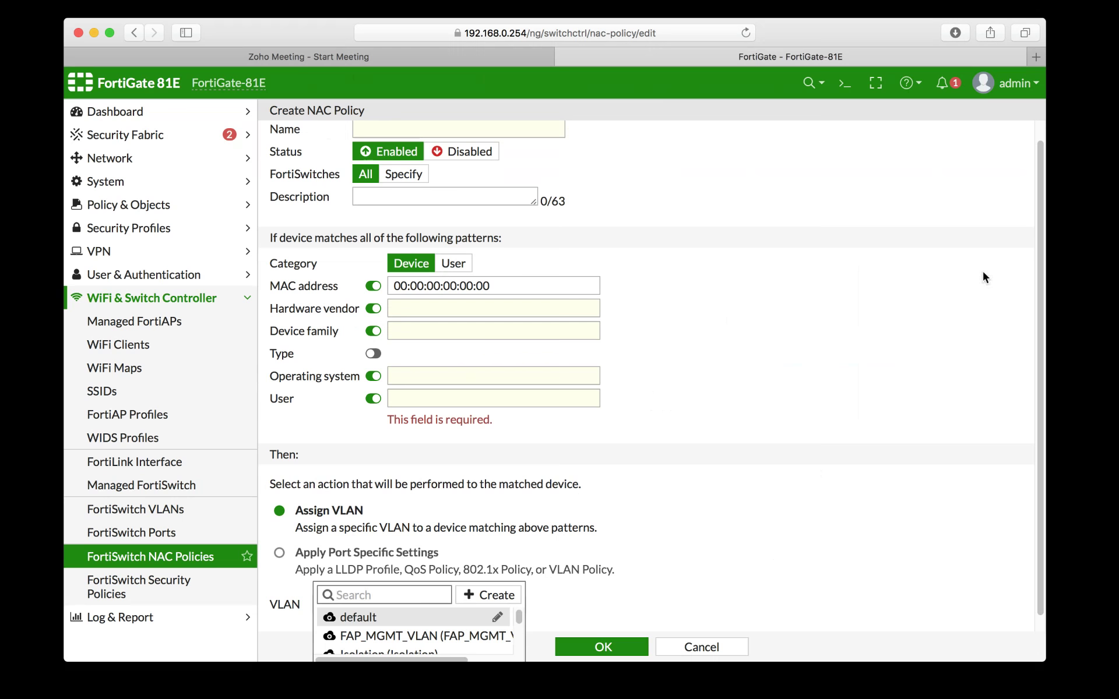
pyautogui.moveTo(1043, 177); pyautogui.dragTo(1043, 127)
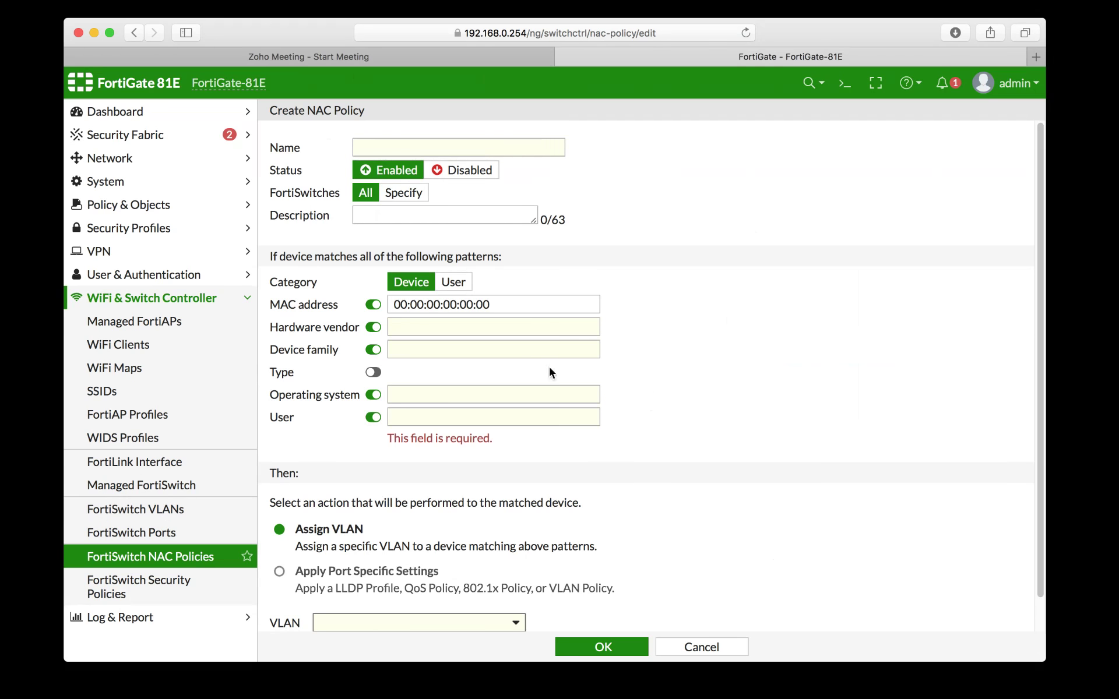
pyautogui.click(727, 648)
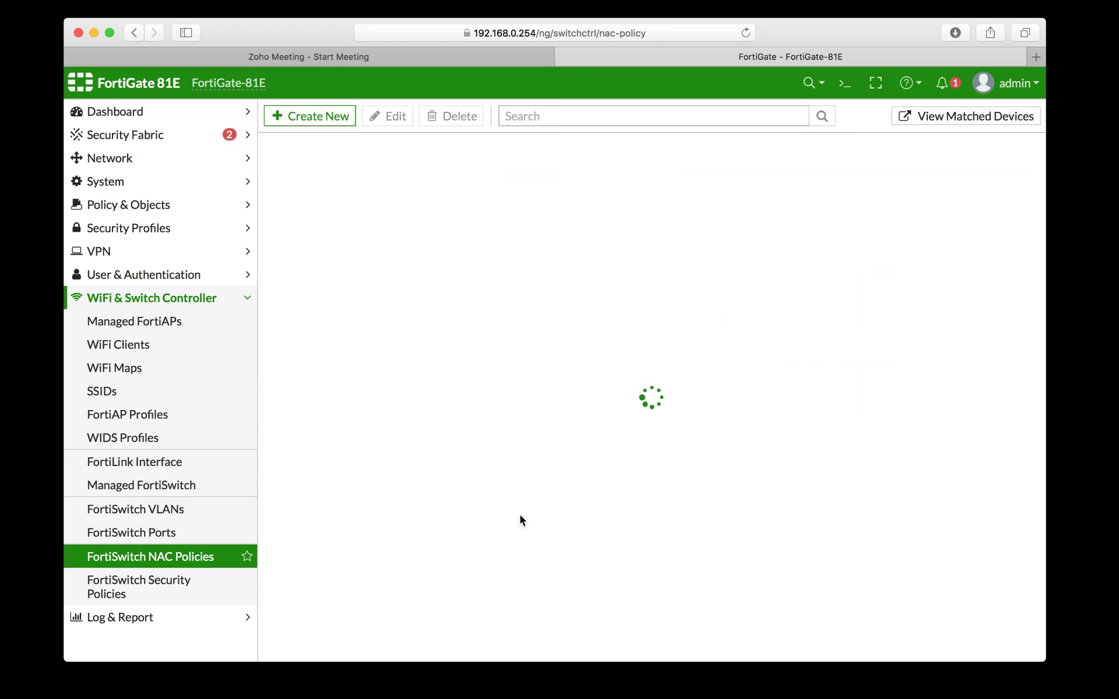
# Step: View the FortiSwitch security policies list with its default 802.1X policy
pyautogui.click(159, 577)
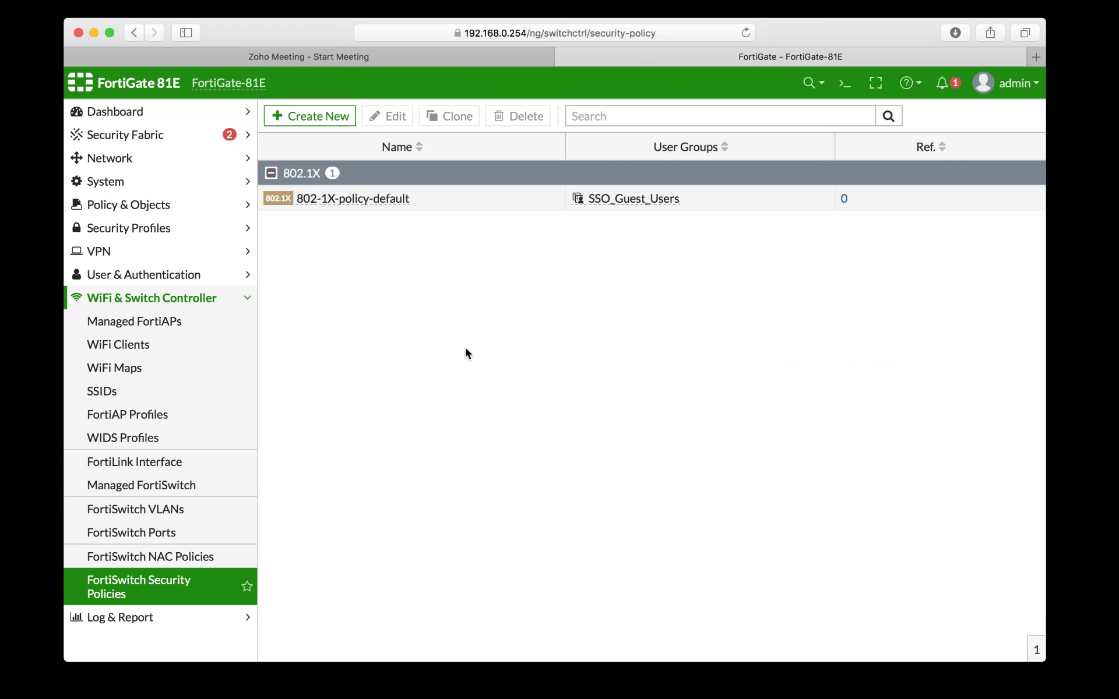
pyautogui.click(149, 300)
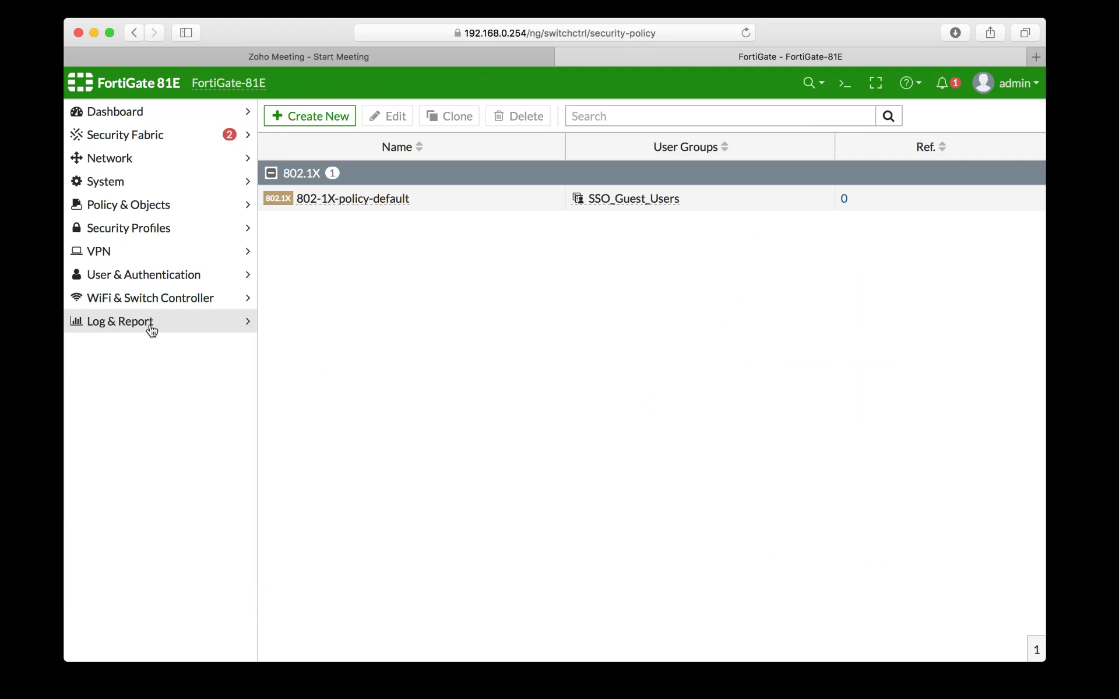
pyautogui.click(156, 301)
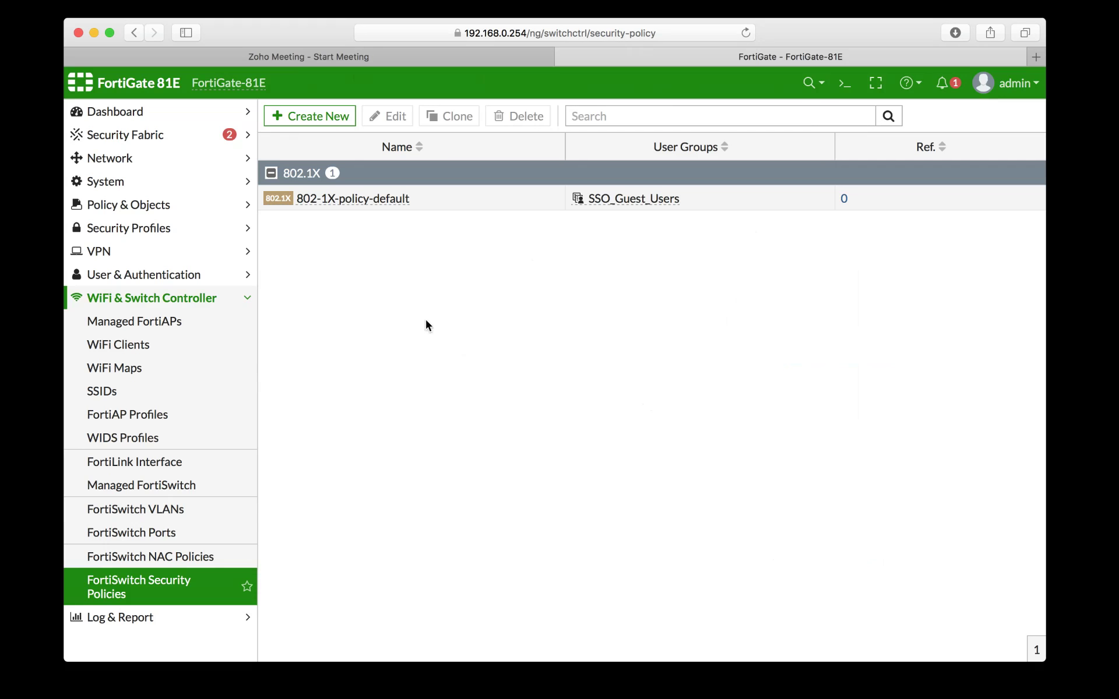
pyautogui.click(30, 288)
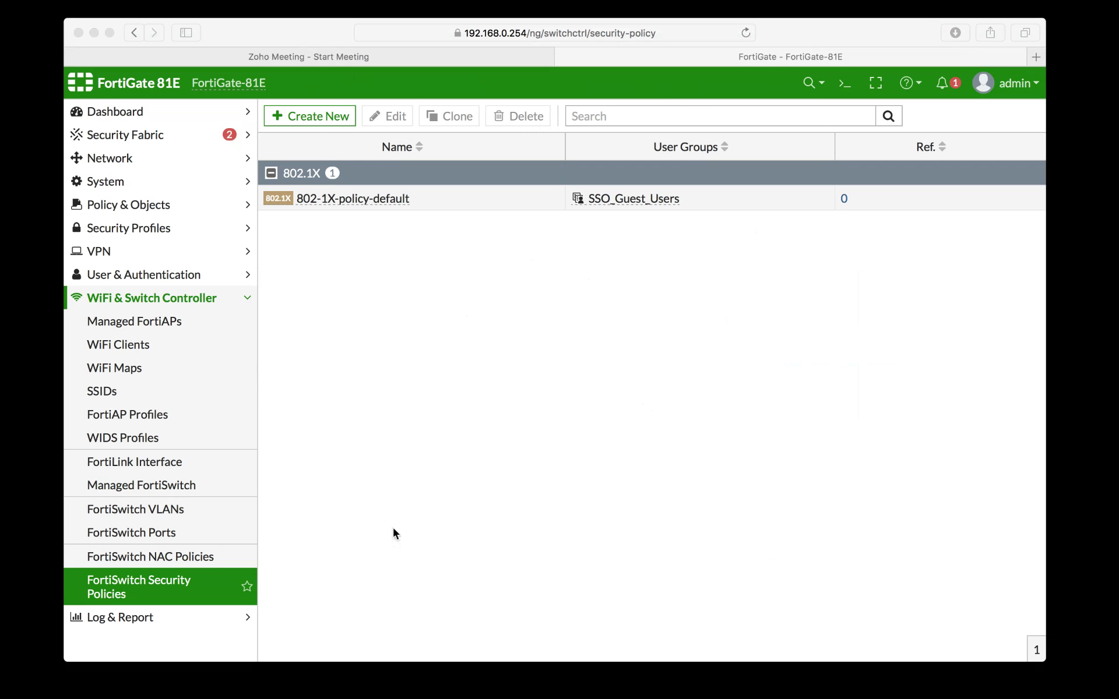
pyautogui.click(496, 681)
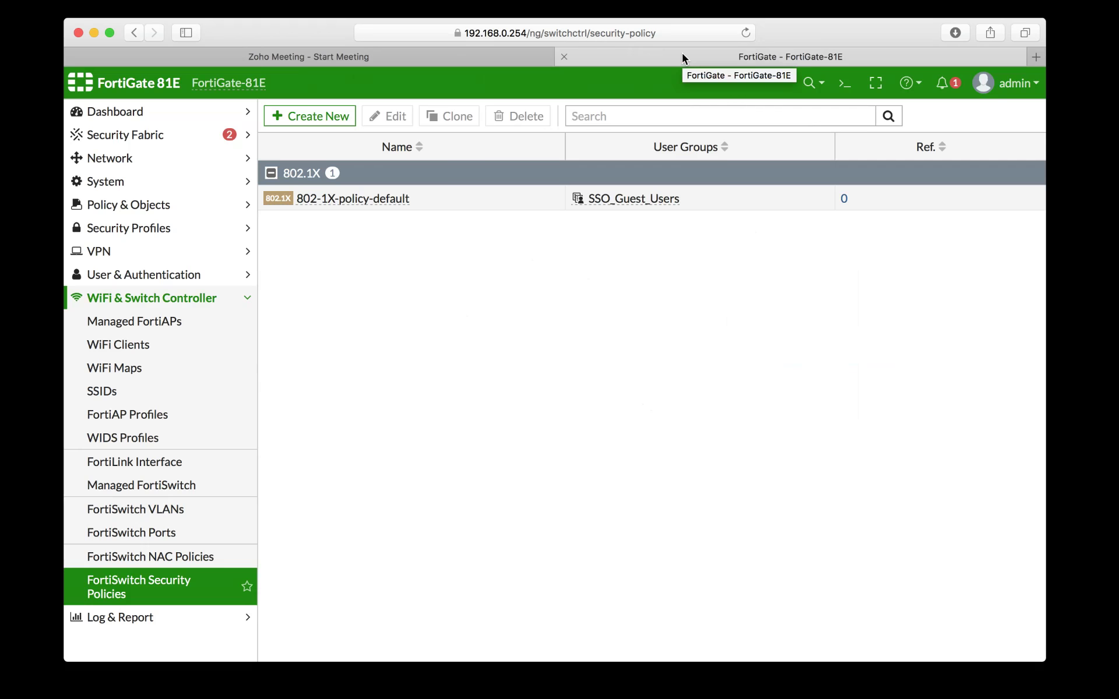
# Step: Open the Security Fabric's physical topology, and open its logical topology in a new browser tab
pyautogui.click(171, 137)
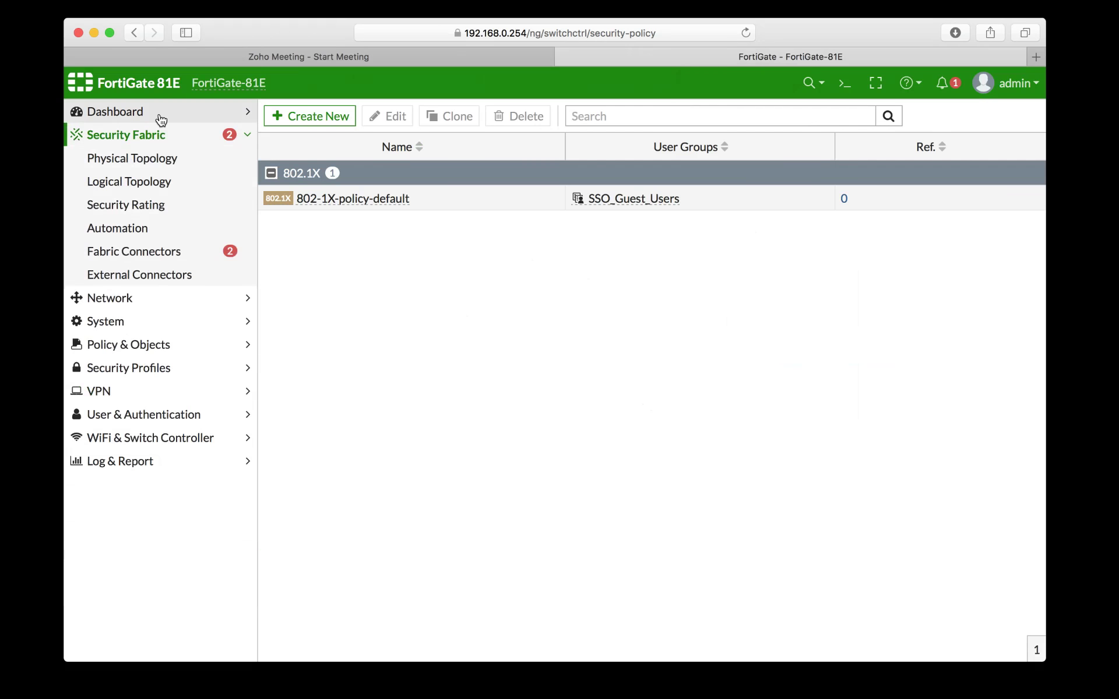
pyautogui.click(161, 117)
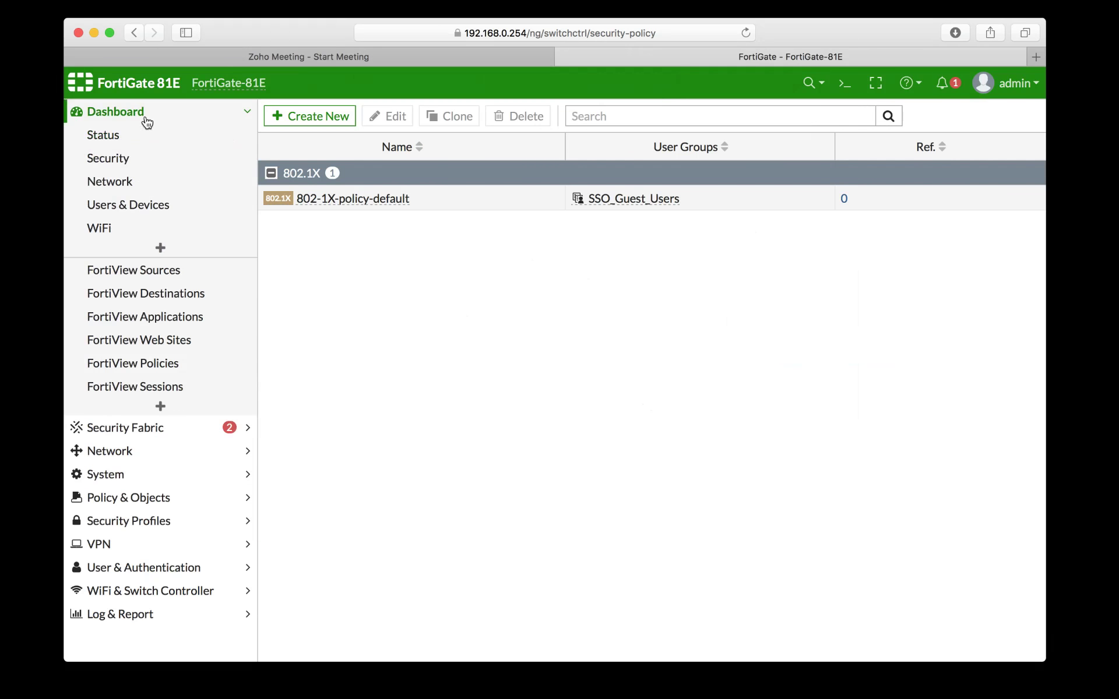
pyautogui.click(153, 435)
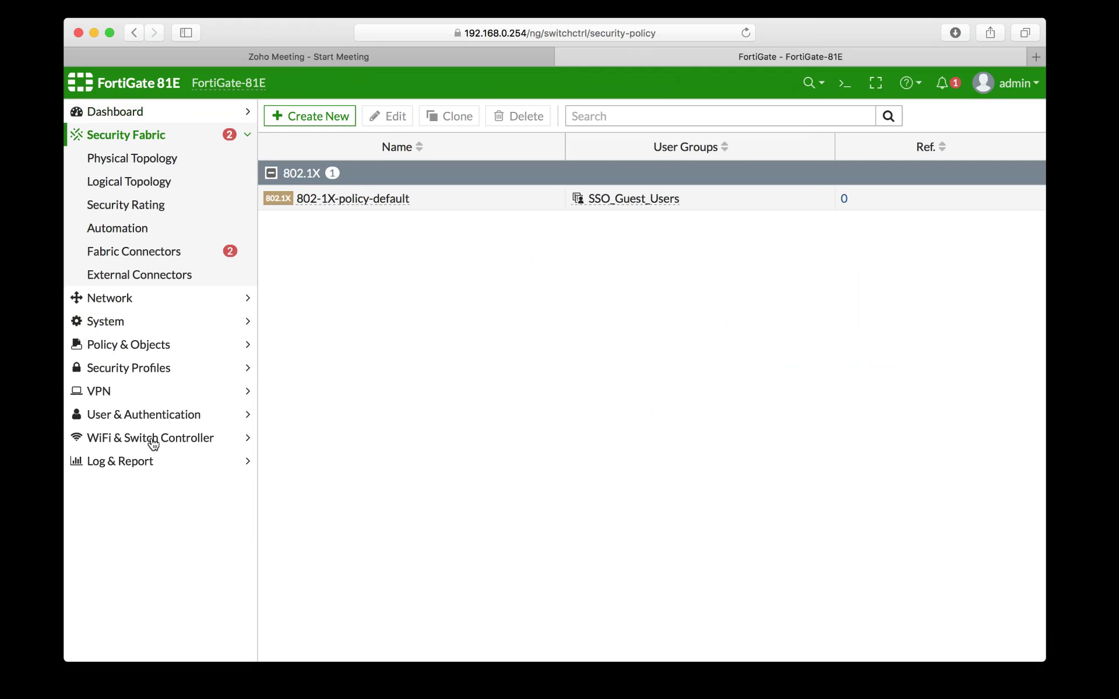
pyautogui.click(155, 161)
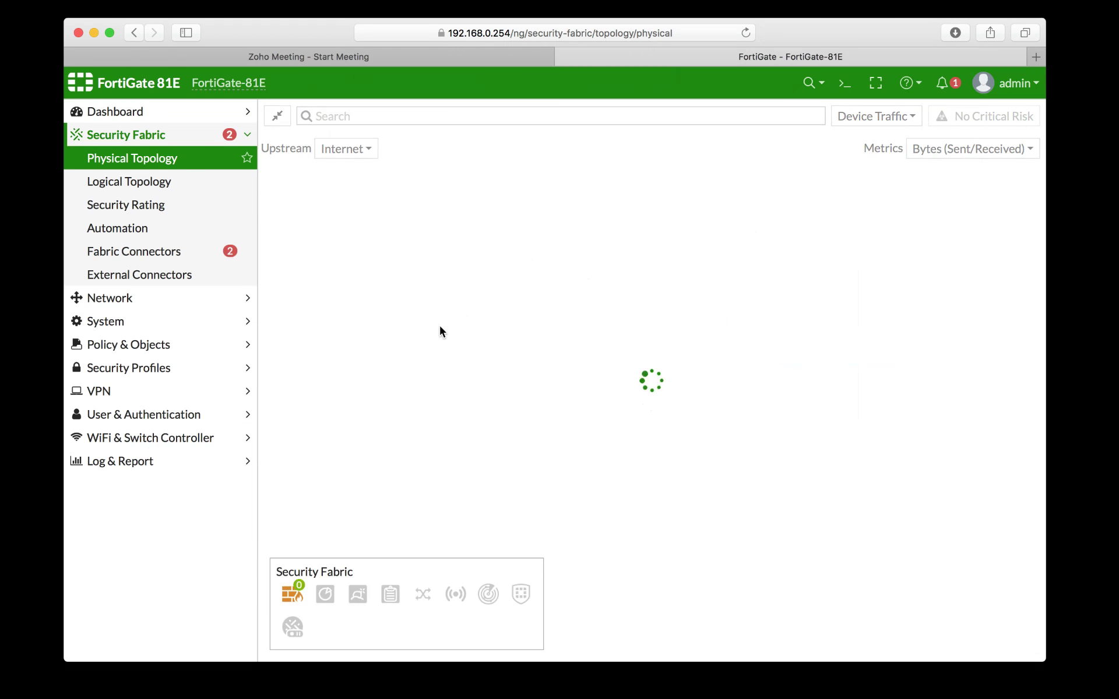
pyautogui.rightClick(147, 184)
pyautogui.click(166, 186)
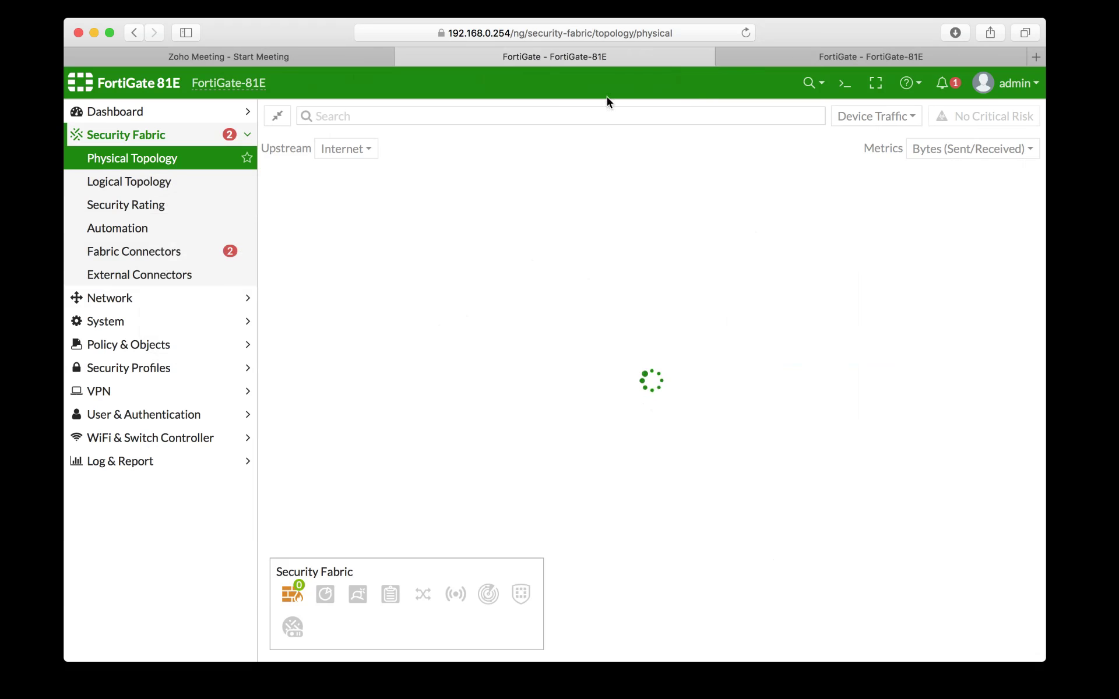
pyautogui.click(30, 271)
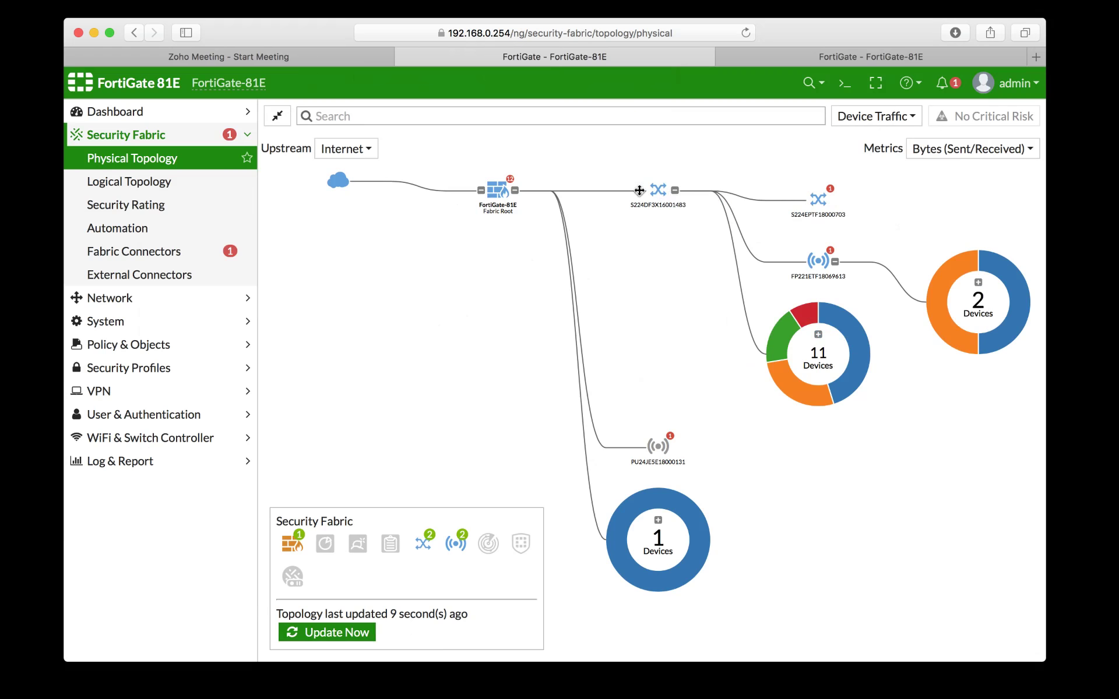
# Step: Expand the device groups behind the S224DF switch and its FP221E access point in the physical topology, and check the logical topology's browser tab
pyautogui.click(819, 334)
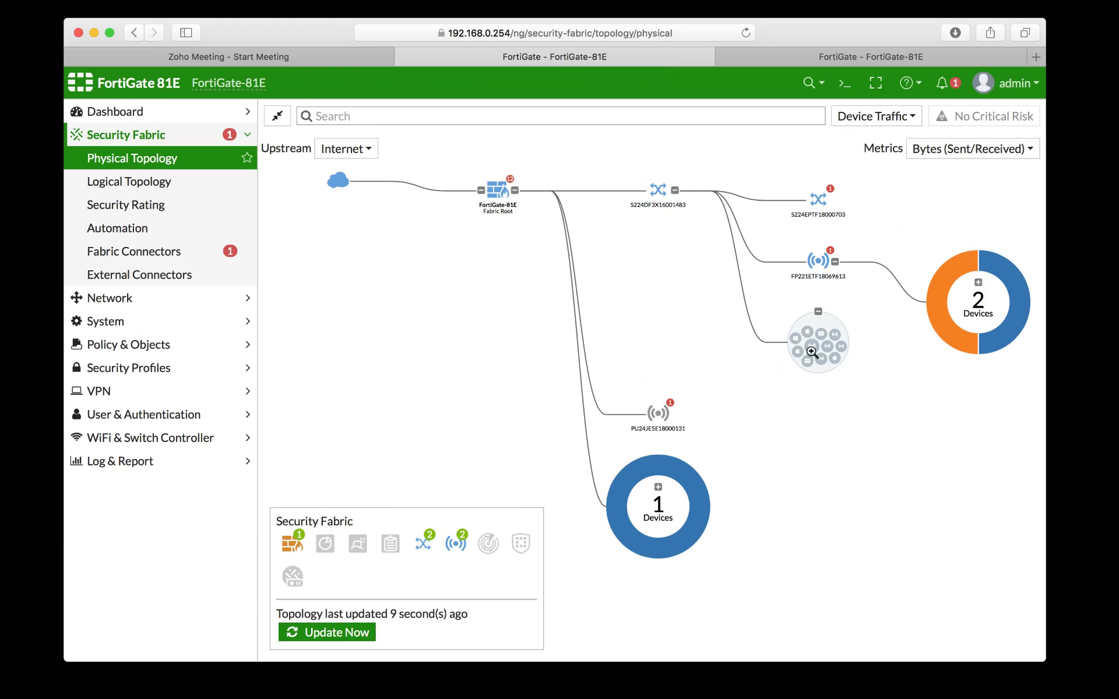
pyautogui.click(979, 283)
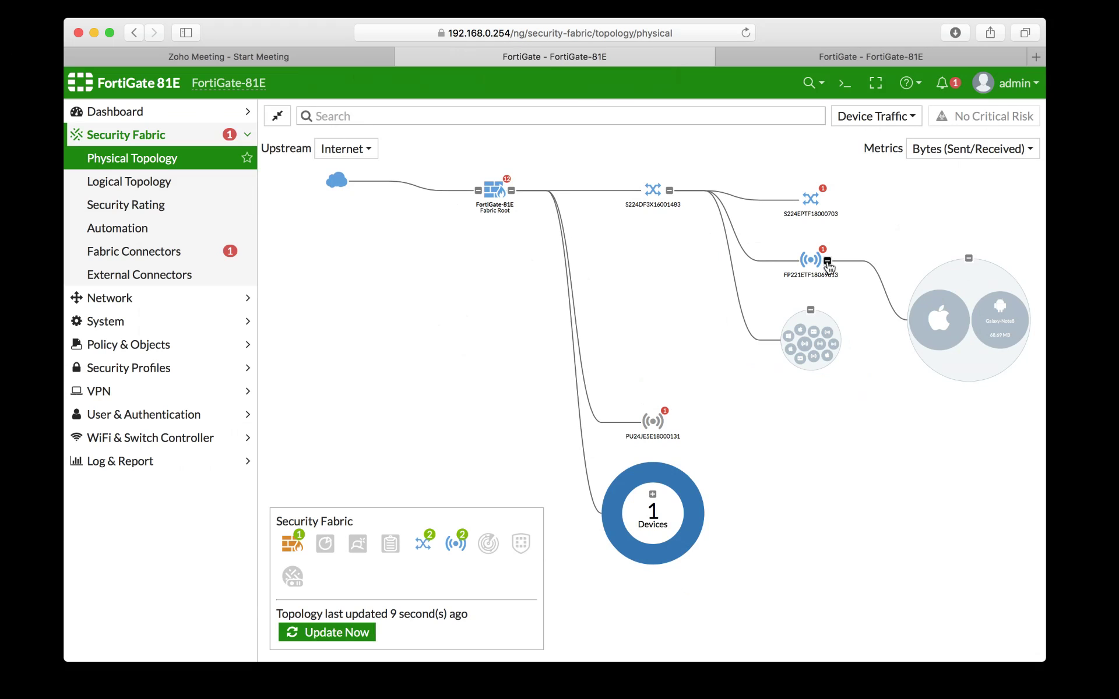
pyautogui.moveTo(815, 200)
pyautogui.click(867, 53)
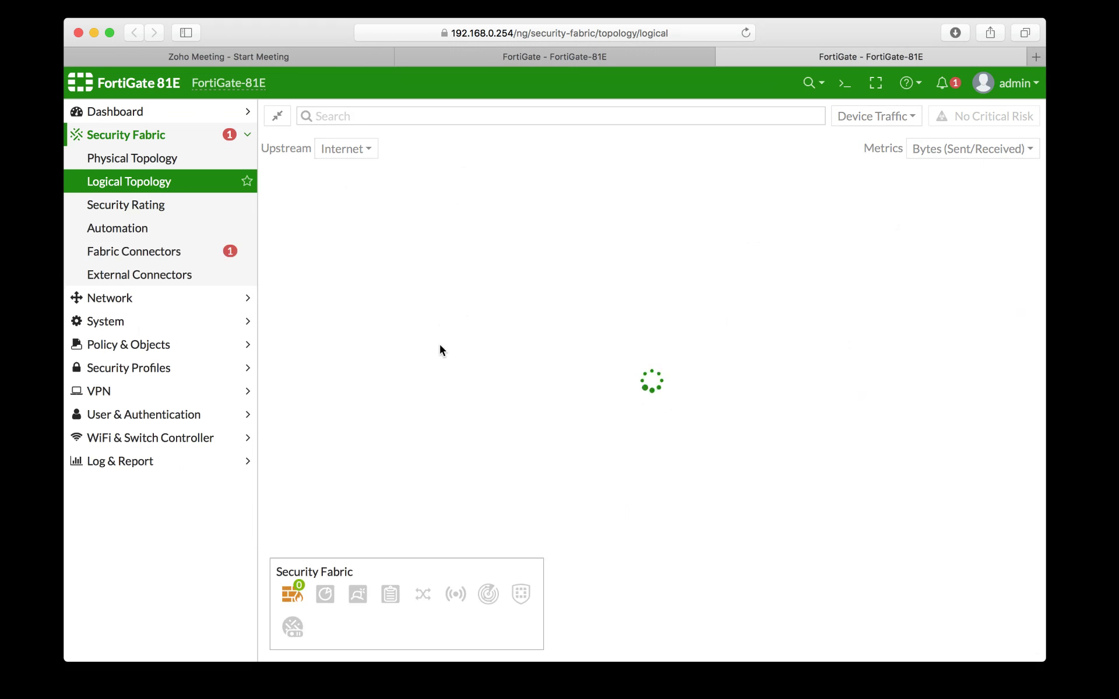
pyautogui.click(558, 62)
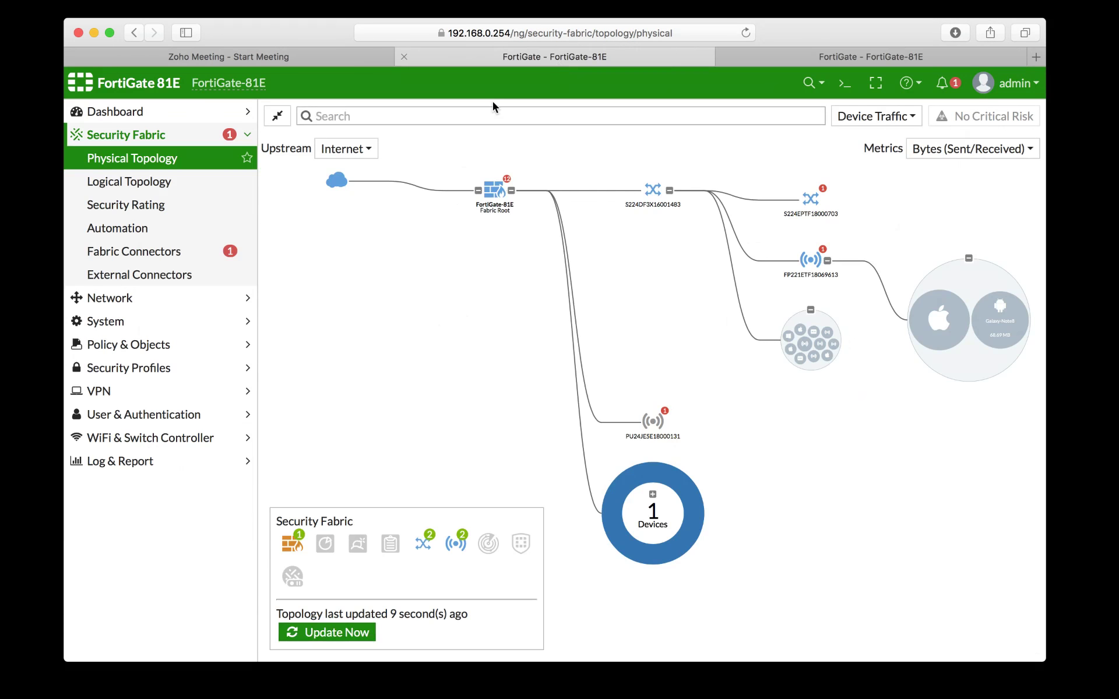
# Step: View the managed FortiSwitch list and the FortiSwitch VLANs list in the WiFi and switch controller settings
pyautogui.click(167, 444)
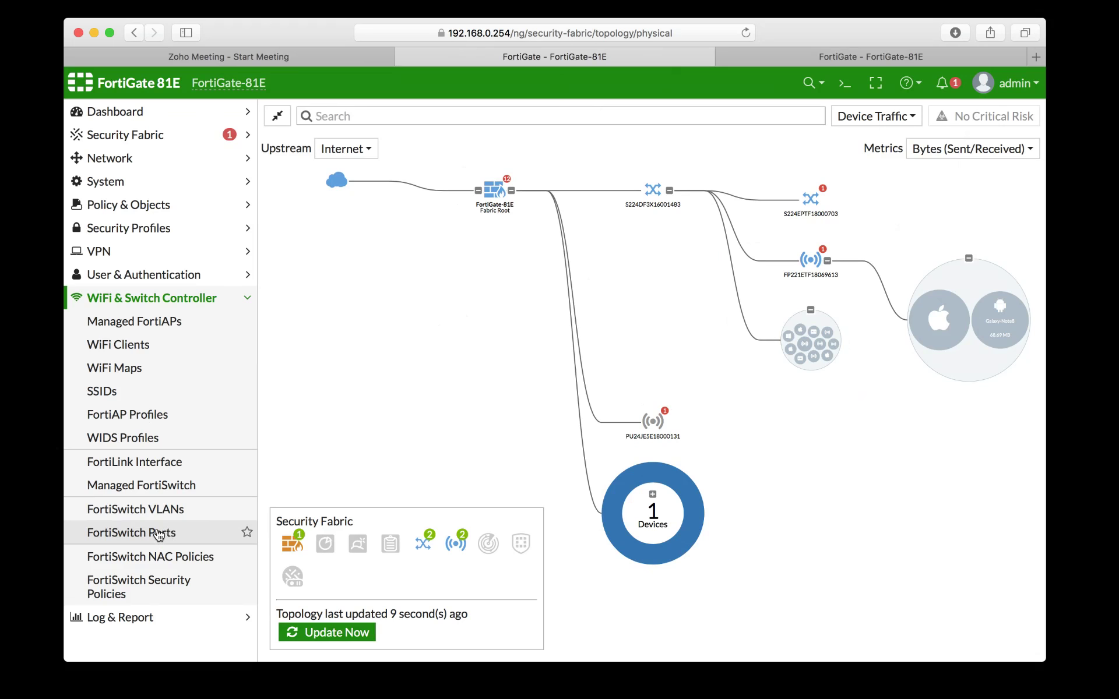
pyautogui.click(163, 496)
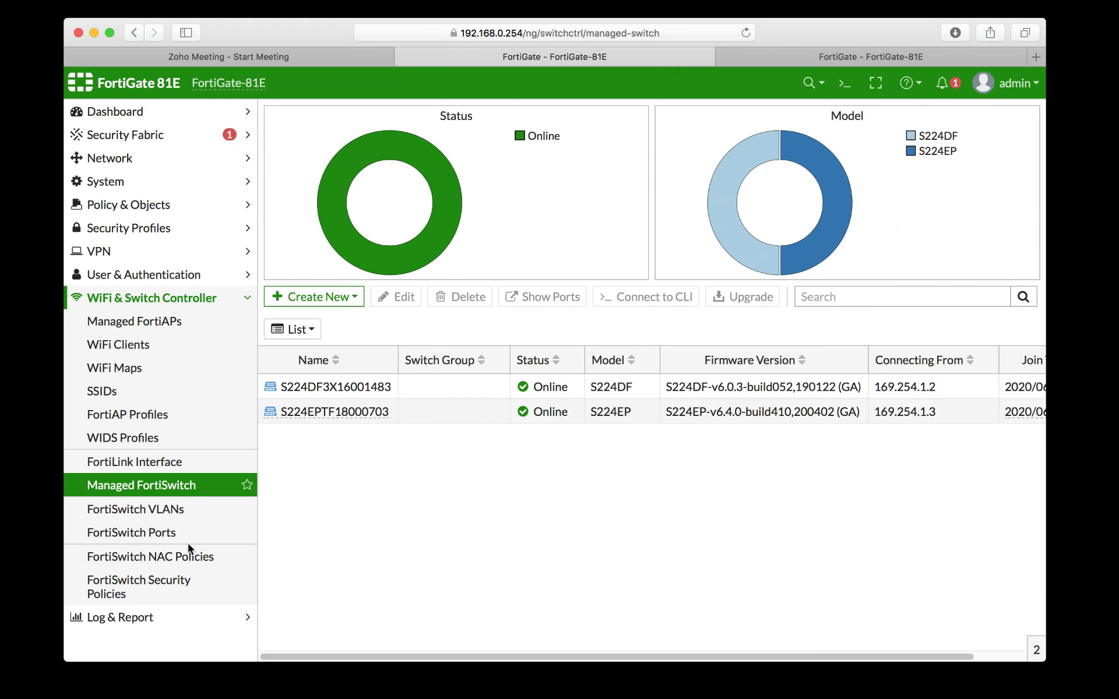
pyautogui.click(146, 509)
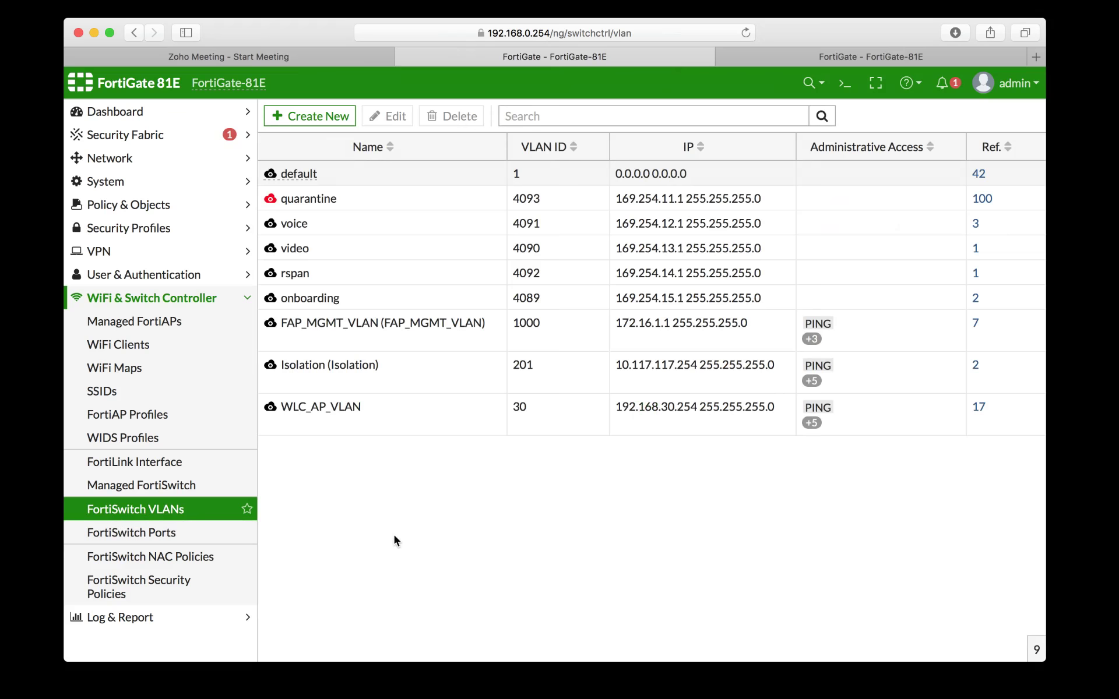
# Step: Show the FortiSwitch ports by port and view the port lists of both the S224DF and S224EP switches
pyautogui.click(153, 534)
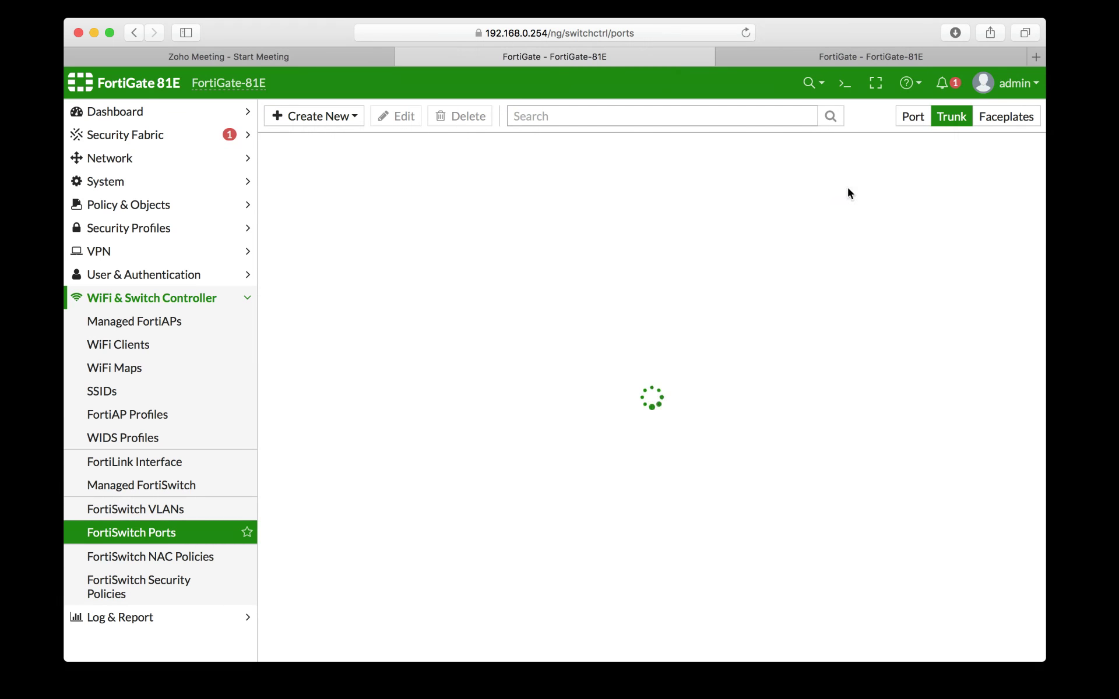
pyautogui.click(914, 117)
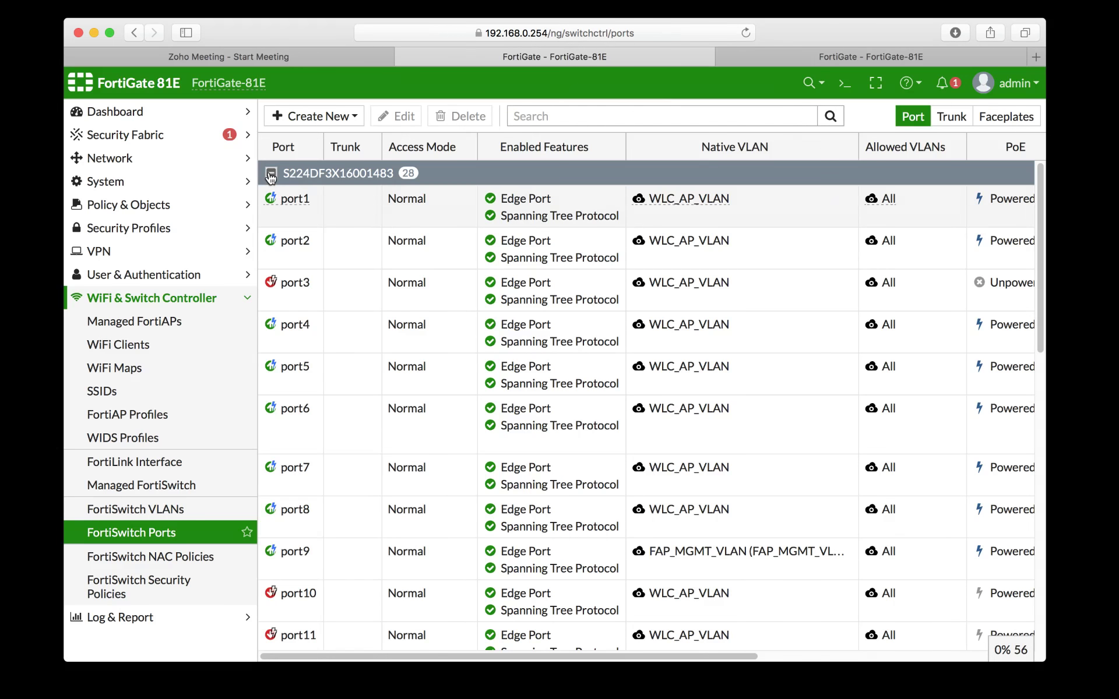
pyautogui.click(271, 174)
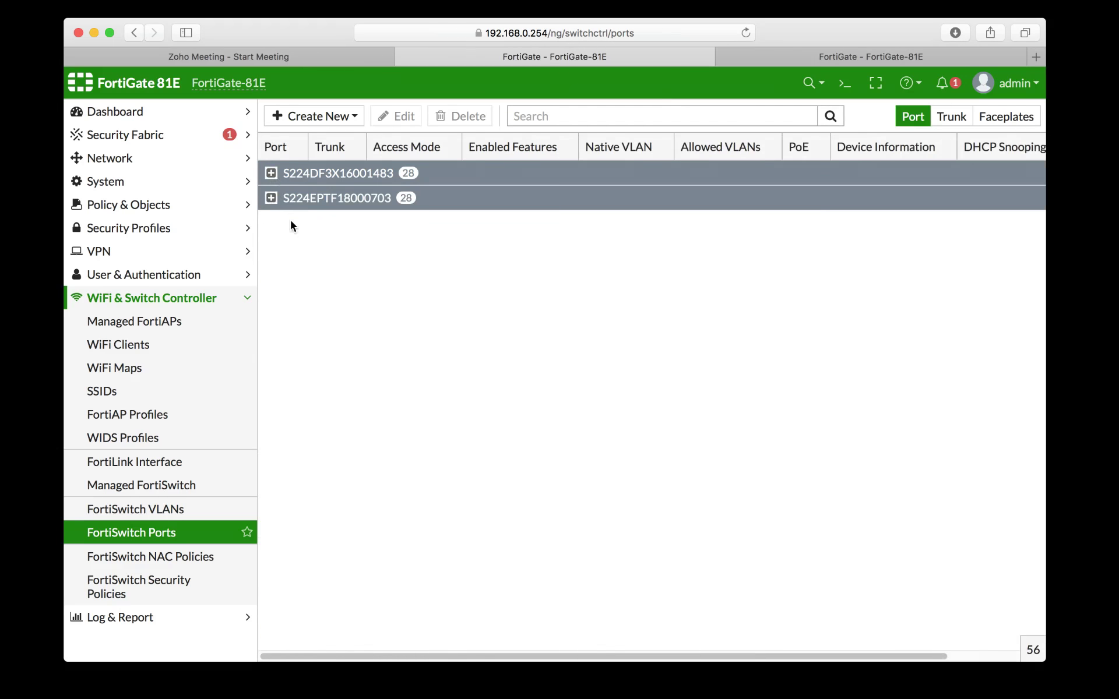
pyautogui.click(271, 198)
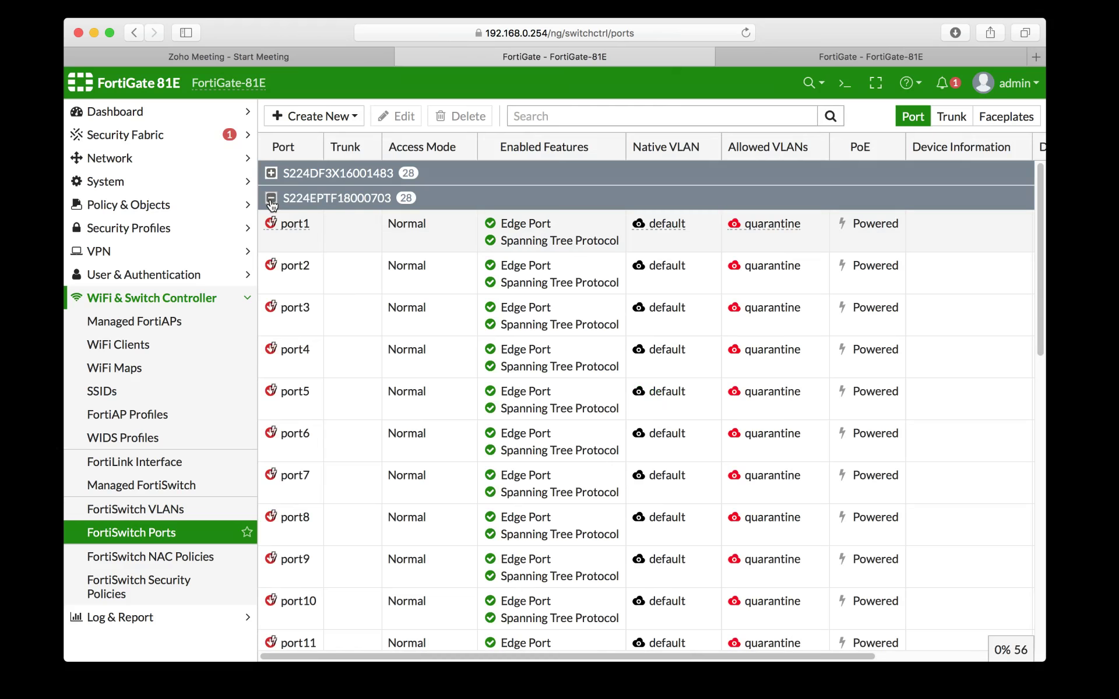
pyautogui.click(271, 177)
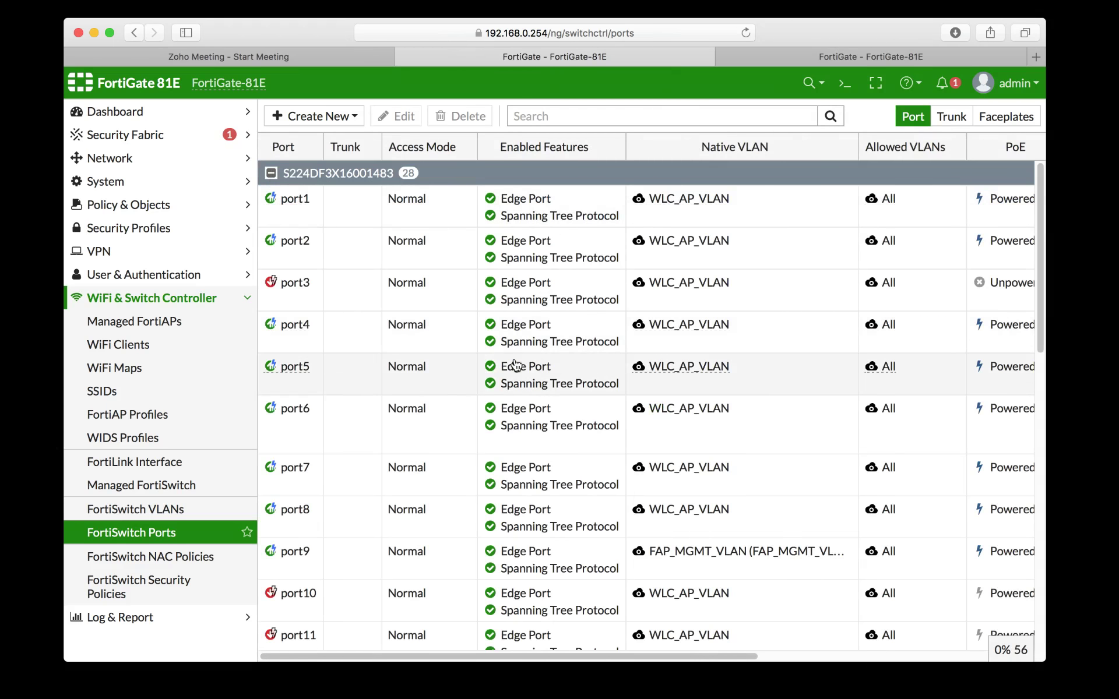
# Step: Examine the PoE and device information of the S224DF switch's ports, including the MAC address of the FortiAP on port5
pyautogui.hscroll(5, 515, 364)
pyautogui.hscroll(-6, 515, 364)
pyautogui.hscroll(5, 820, 387)
pyautogui.moveTo(854, 368)
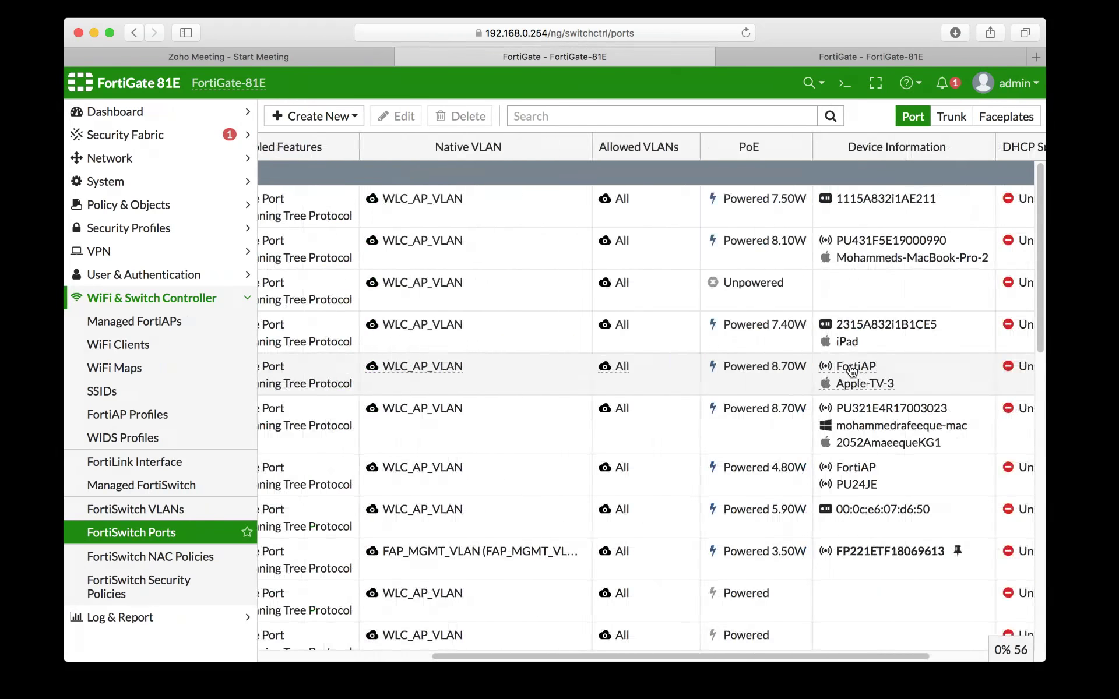
pyautogui.moveTo(873, 385)
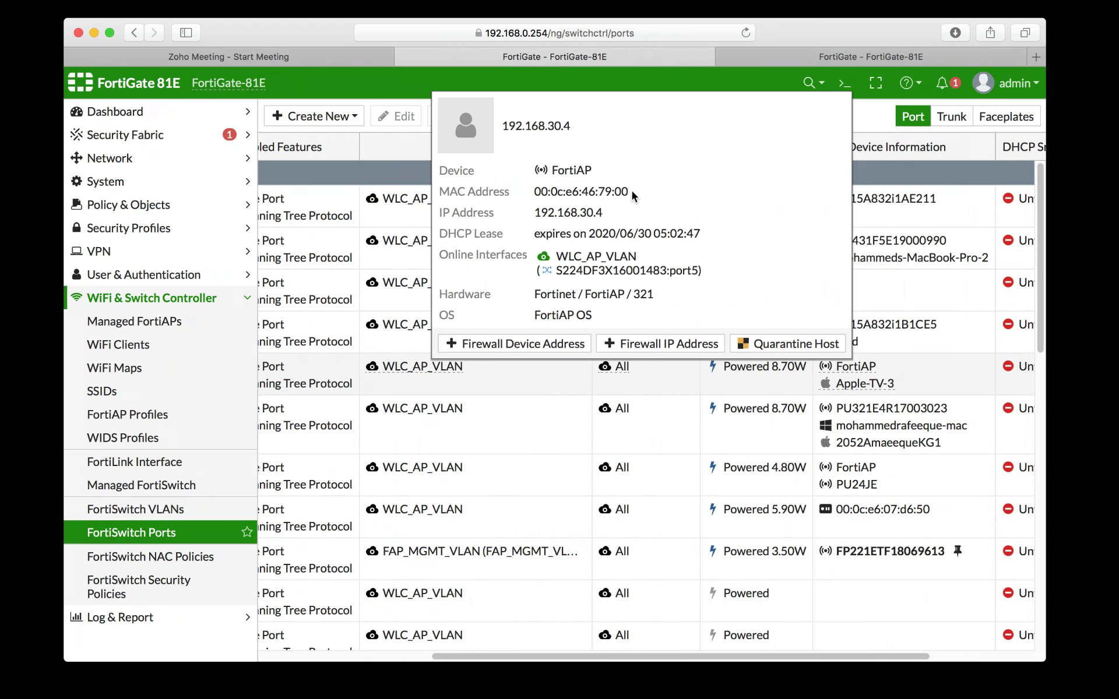
pyautogui.moveTo(633, 196); pyautogui.dragTo(513, 192)
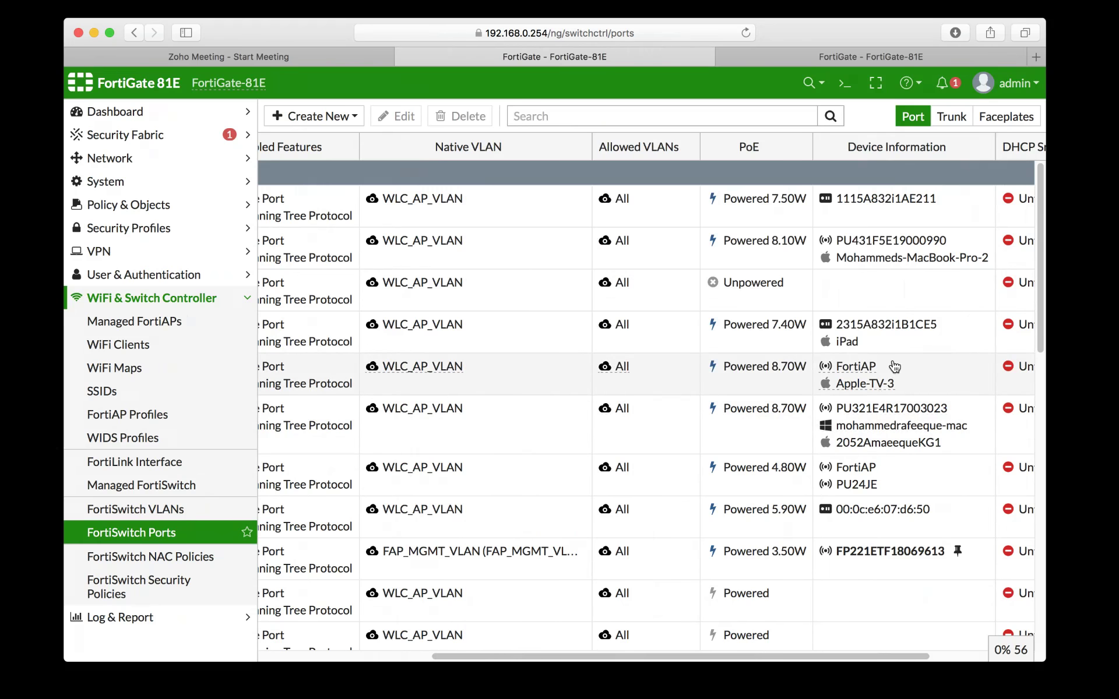
# Step: Examine the device details of the FP221E access point on port9 and the hardware details of the device on port13
pyautogui.scroll(-5, 906, 456)
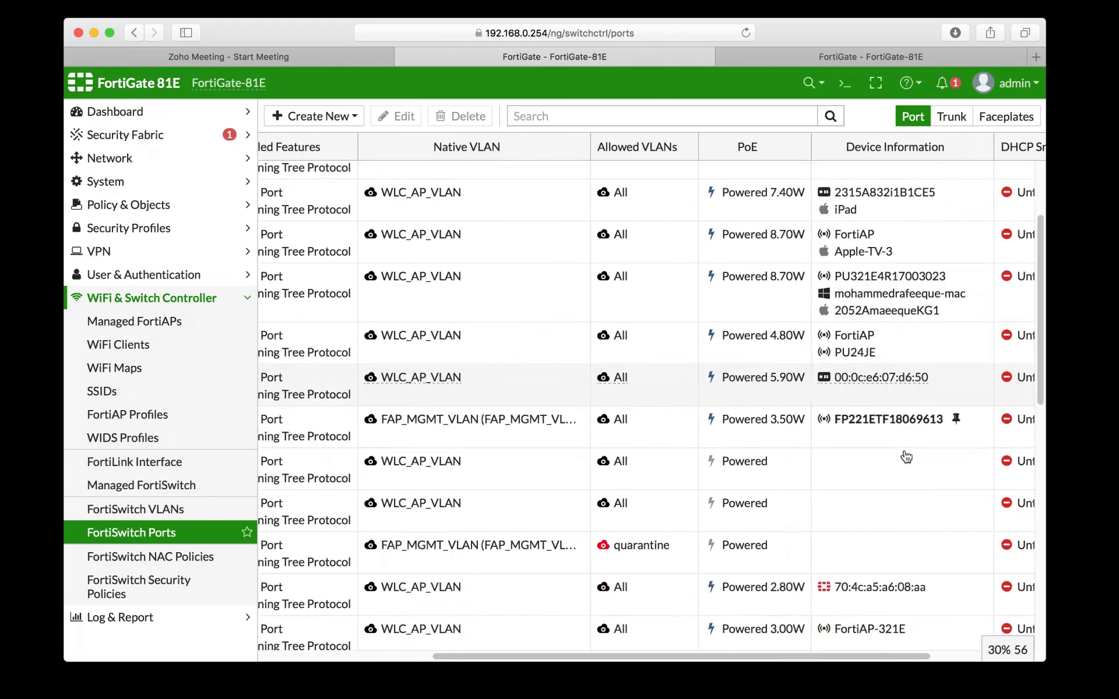
pyautogui.moveTo(905, 424)
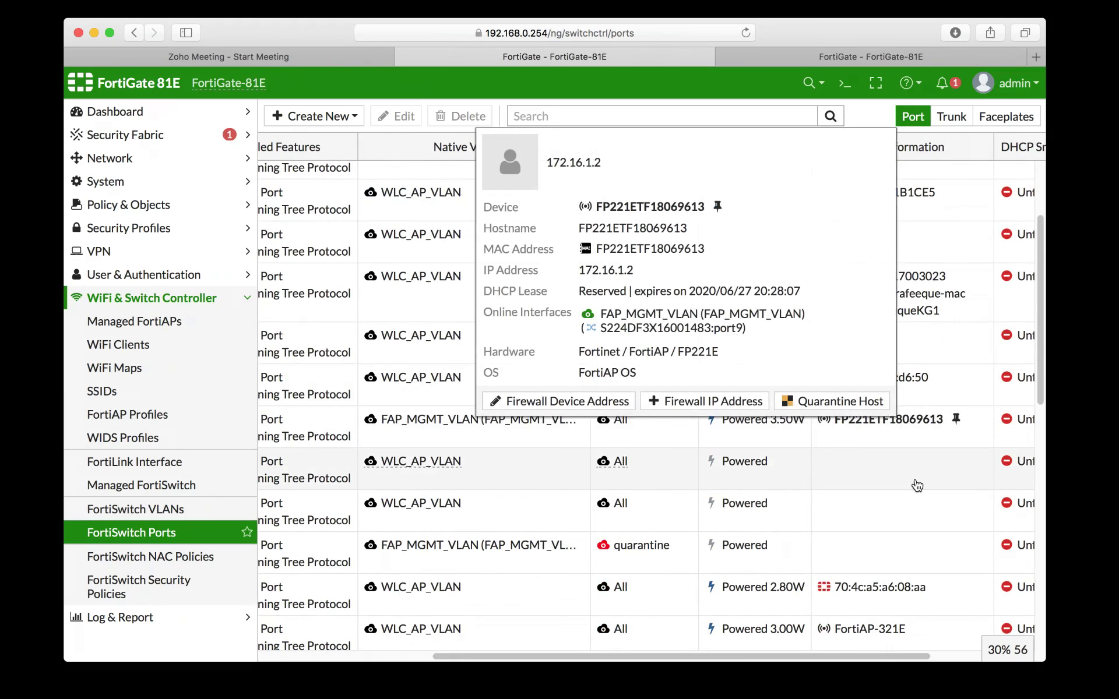
pyautogui.scroll(-3, 916, 486)
pyautogui.moveTo(900, 512)
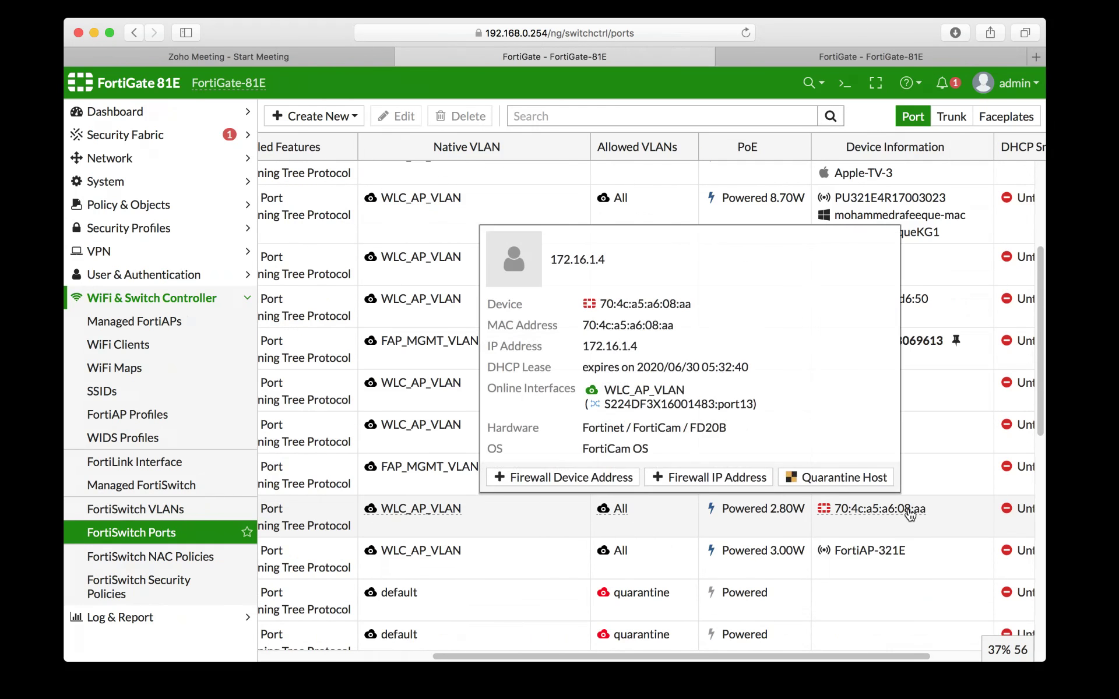
pyautogui.click(909, 514)
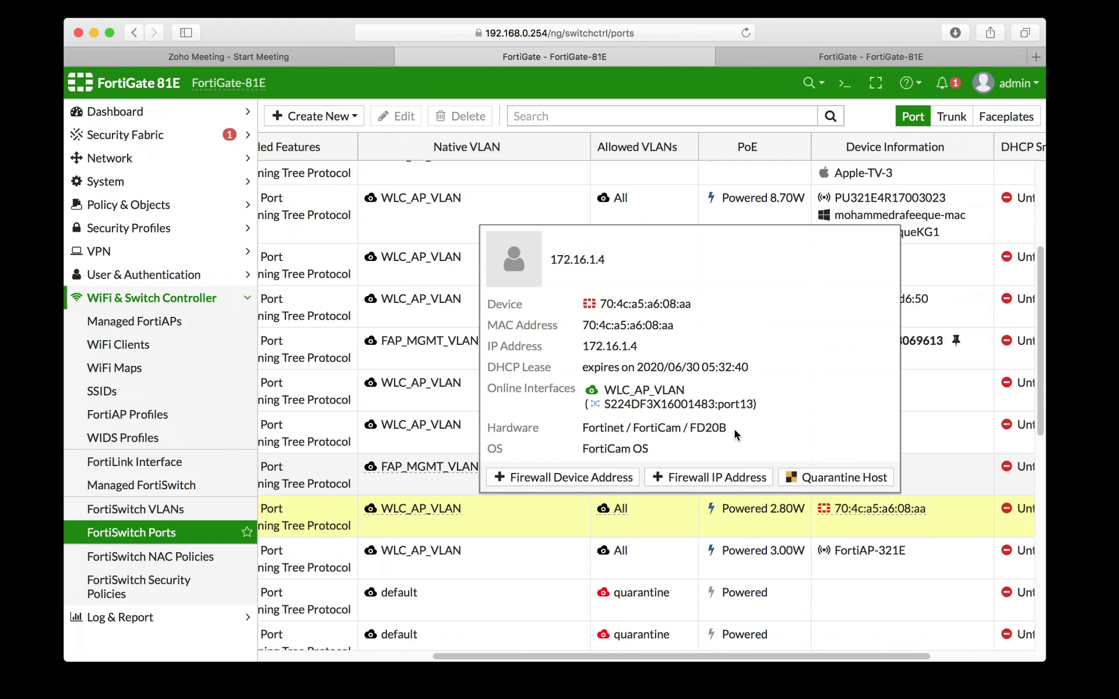
pyautogui.moveTo(729, 426); pyautogui.dragTo(581, 424)
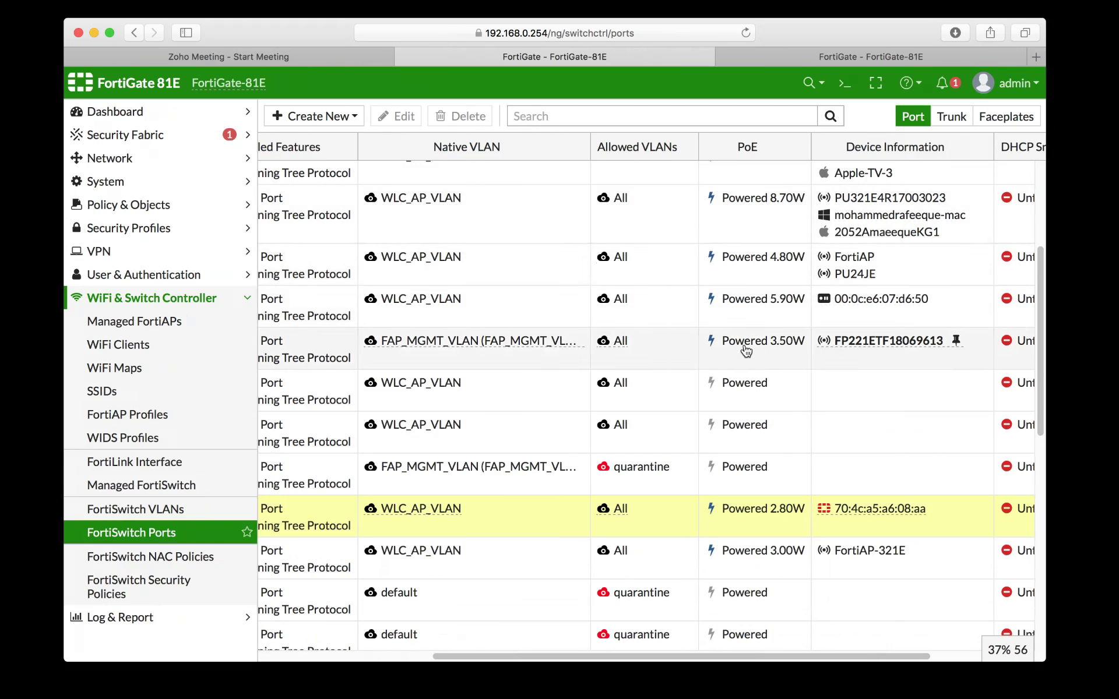
pyautogui.moveTo(612, 264)
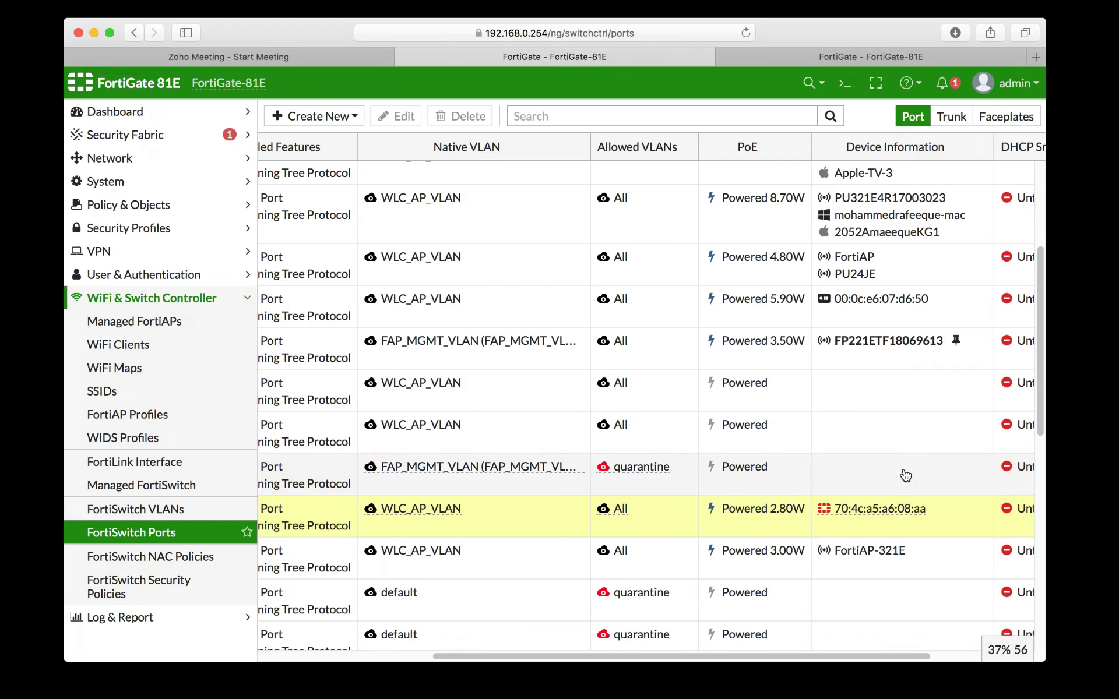
pyautogui.moveTo(912, 514)
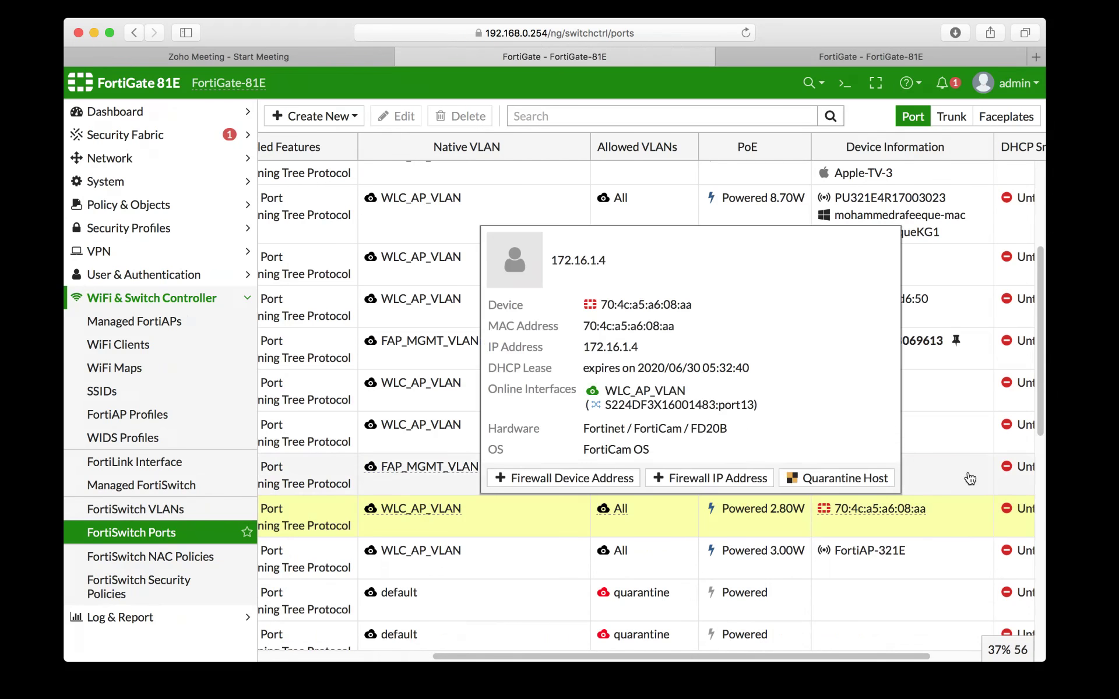
# Step: Open the Security Fabric's physical and logical topologies, and expand the Voice and lan device groups in the logical one
pyautogui.click(152, 298)
pyautogui.click(186, 138)
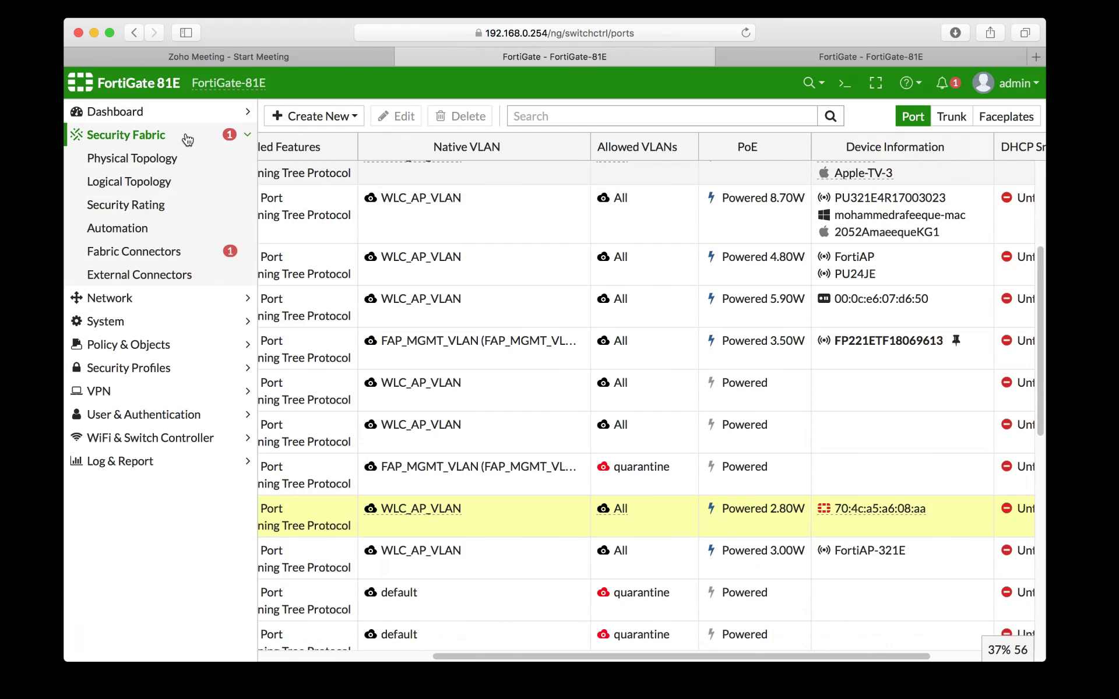
pyautogui.click(173, 159)
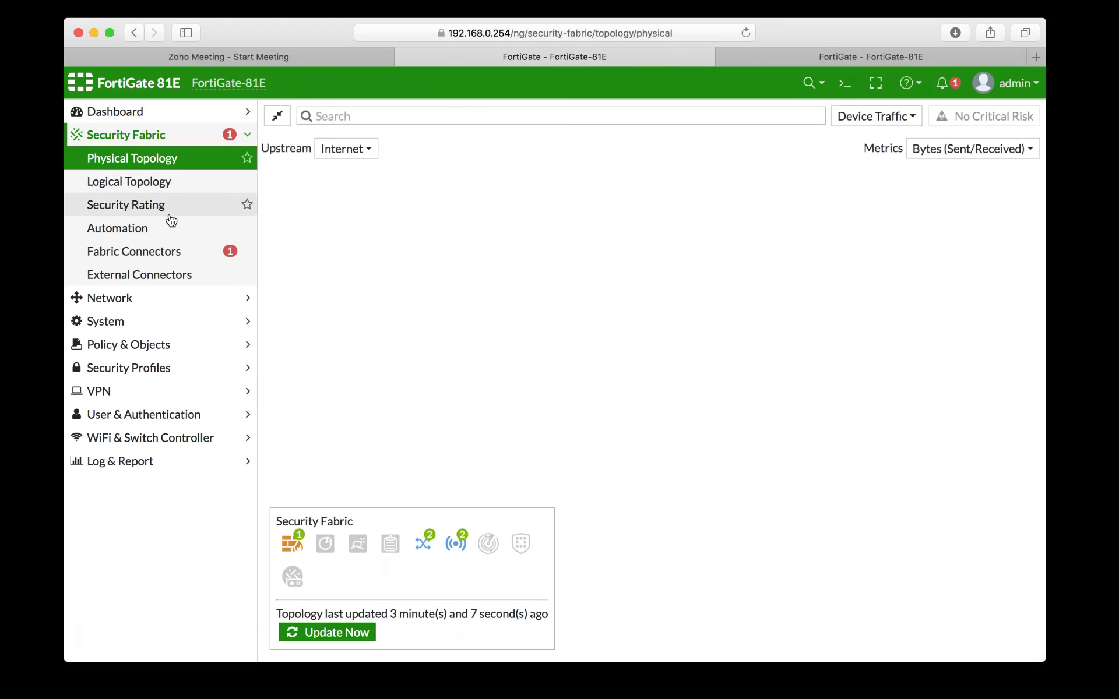
pyautogui.click(143, 182)
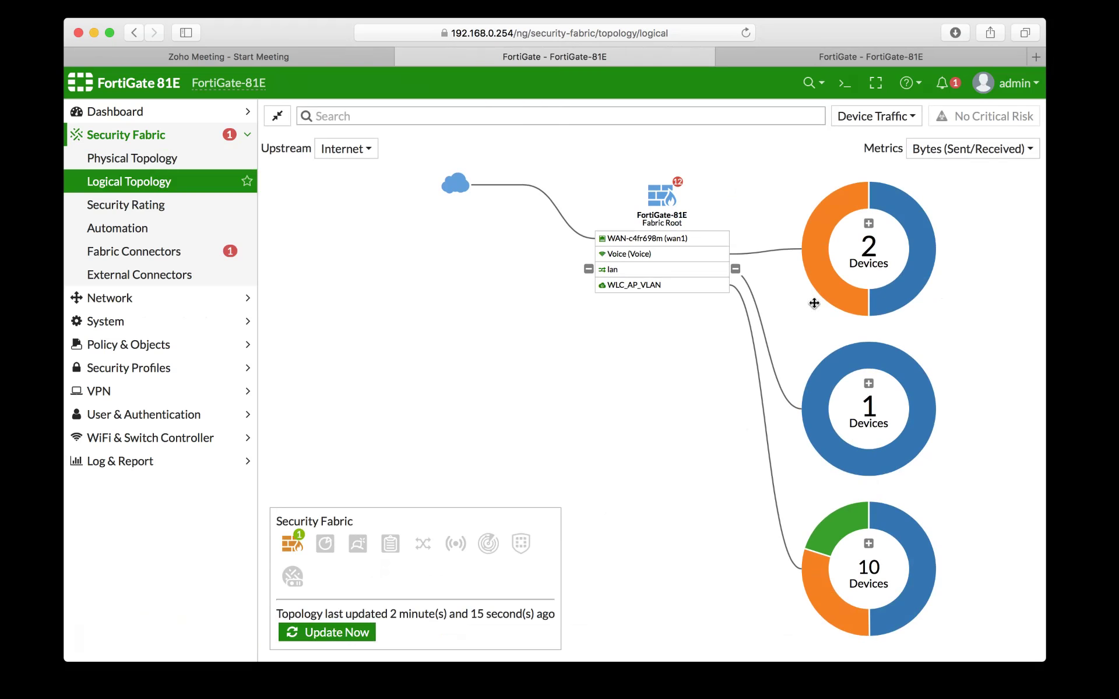
pyautogui.click(869, 224)
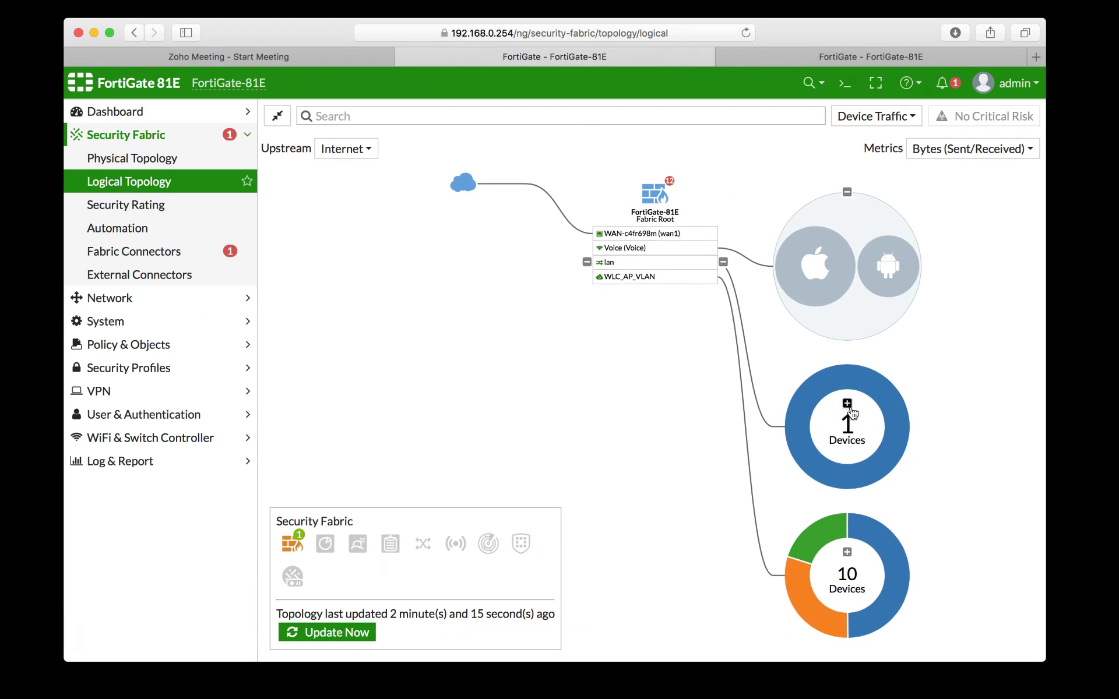
pyautogui.click(847, 404)
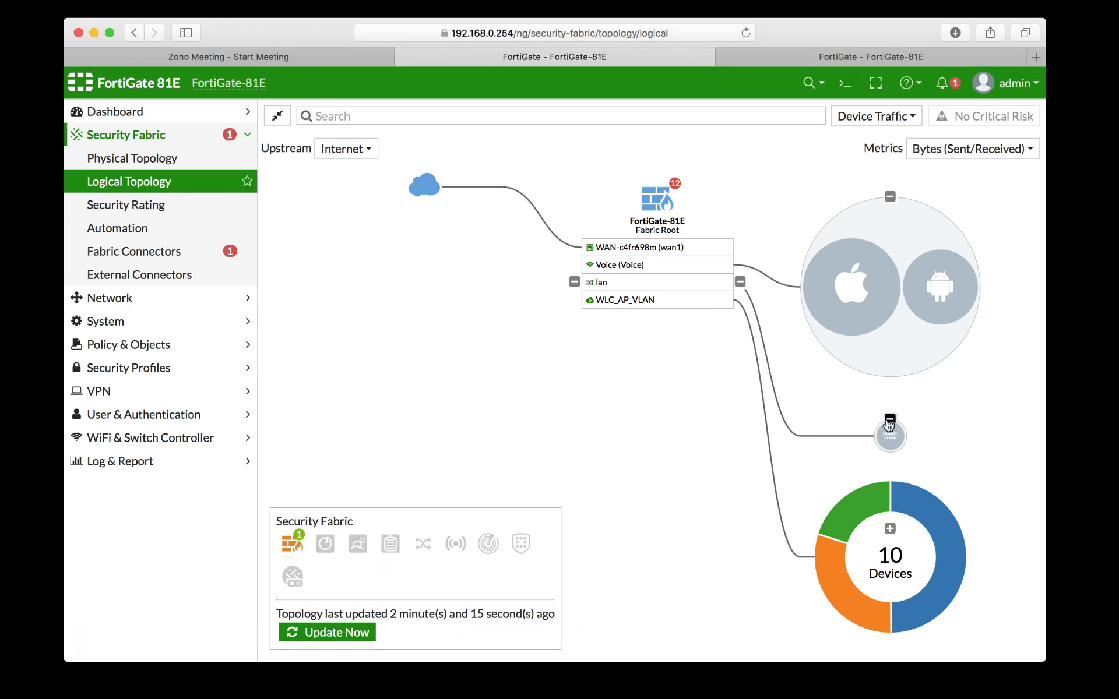
# Step: Inspect the hardware model and operating system version of the switch connected to the lan interface
pyautogui.moveTo(886, 437)
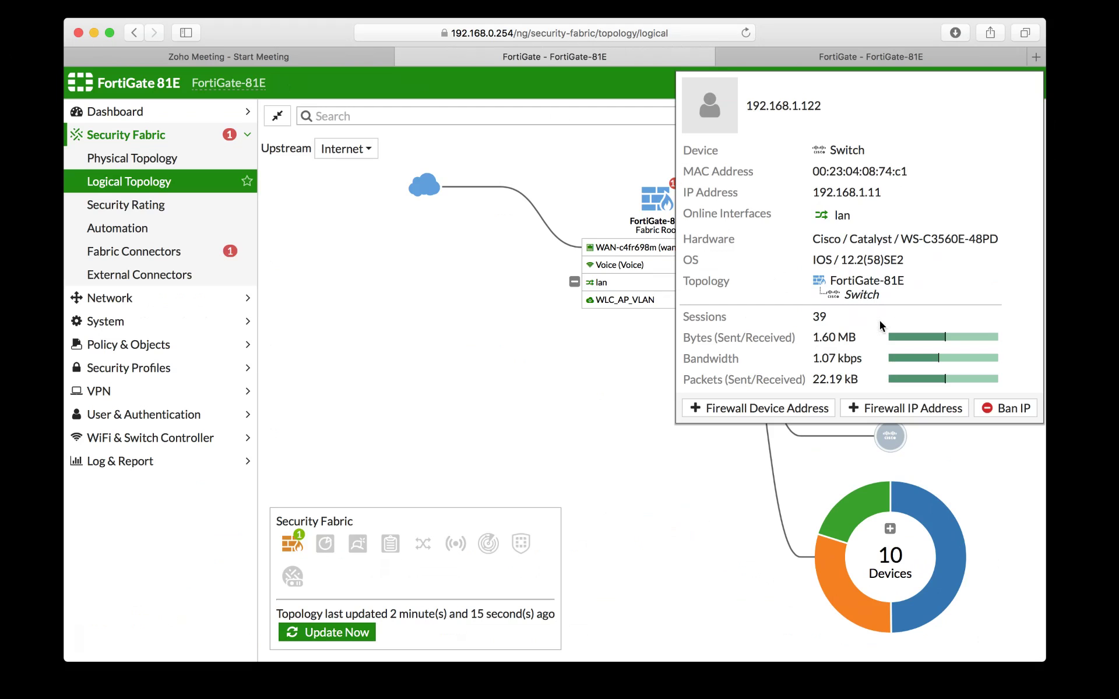
pyautogui.moveTo(905, 260); pyautogui.dragTo(848, 259)
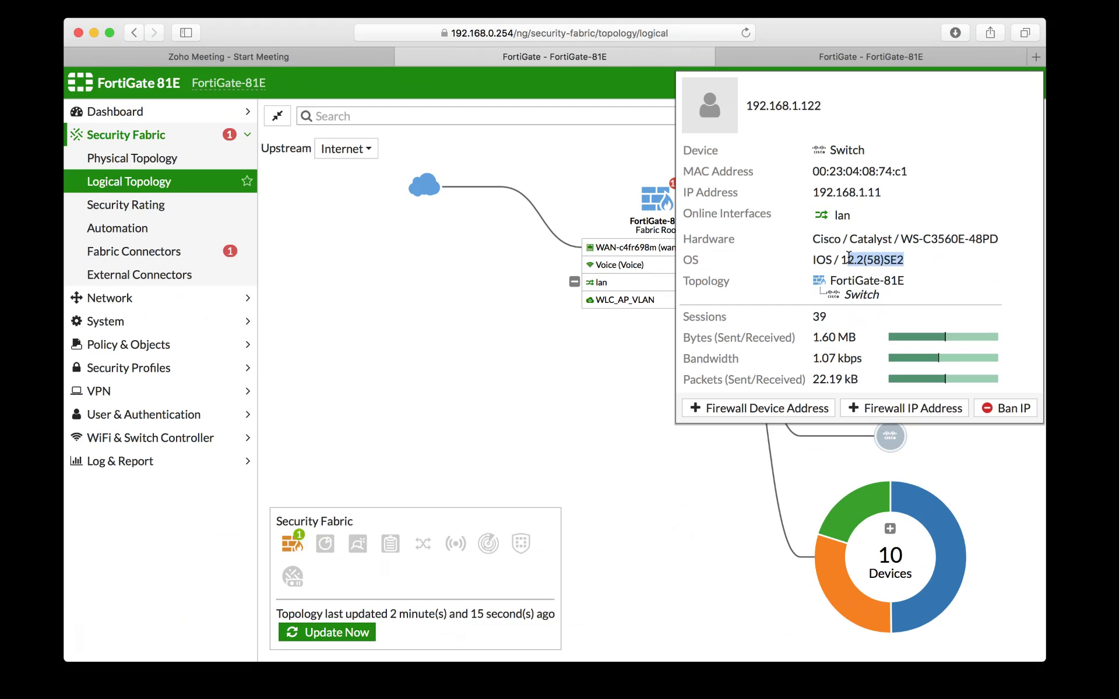
pyautogui.moveTo(998, 239); pyautogui.dragTo(903, 238)
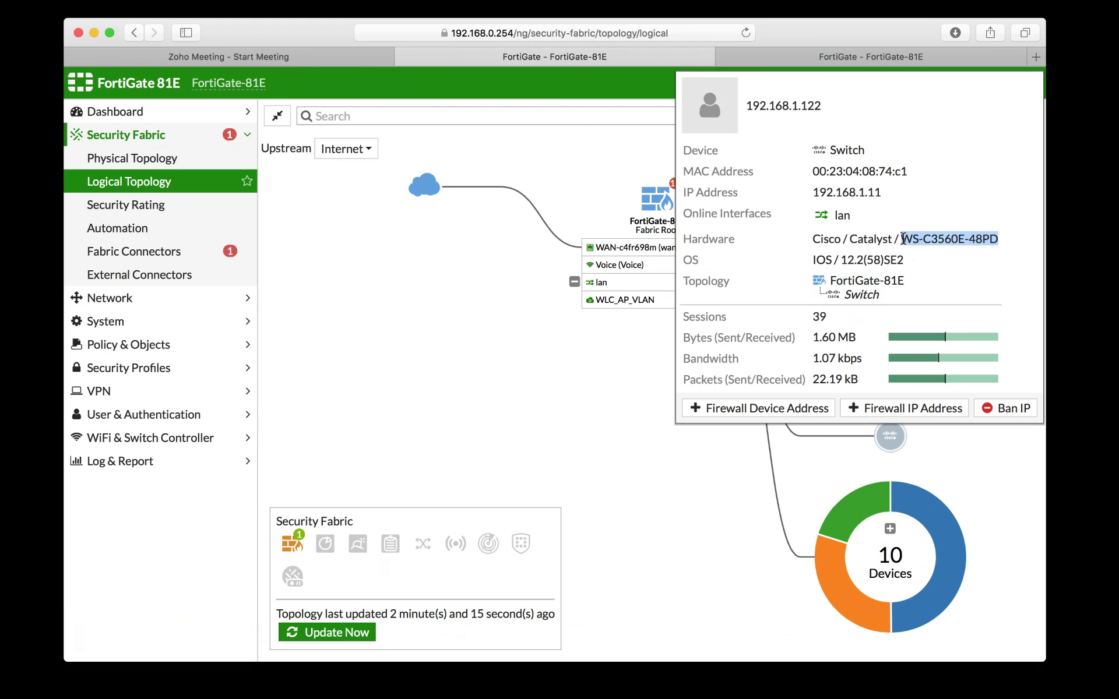
pyautogui.click(1033, 543)
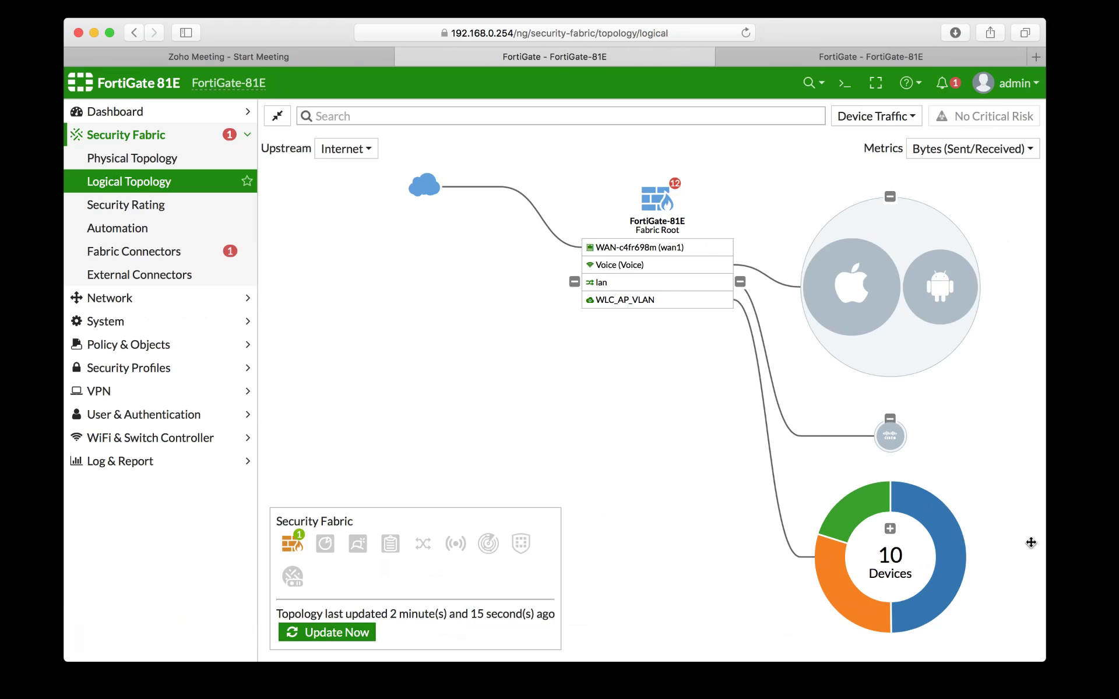
pyautogui.click(890, 436)
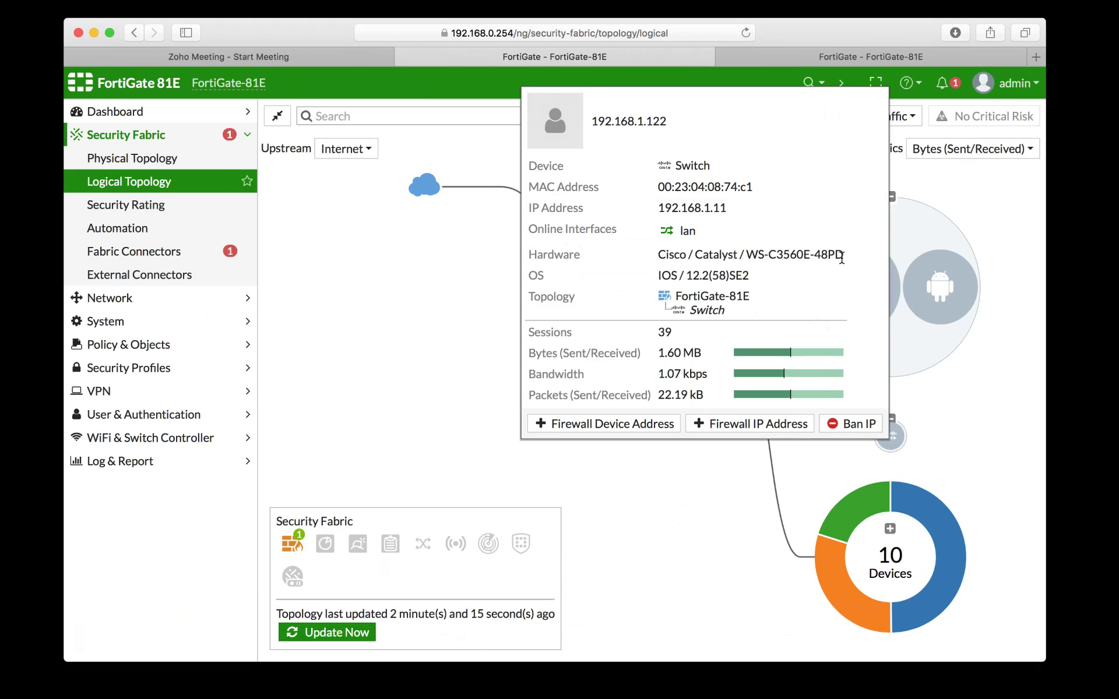
pyautogui.moveTo(756, 281); pyautogui.dragTo(666, 275)
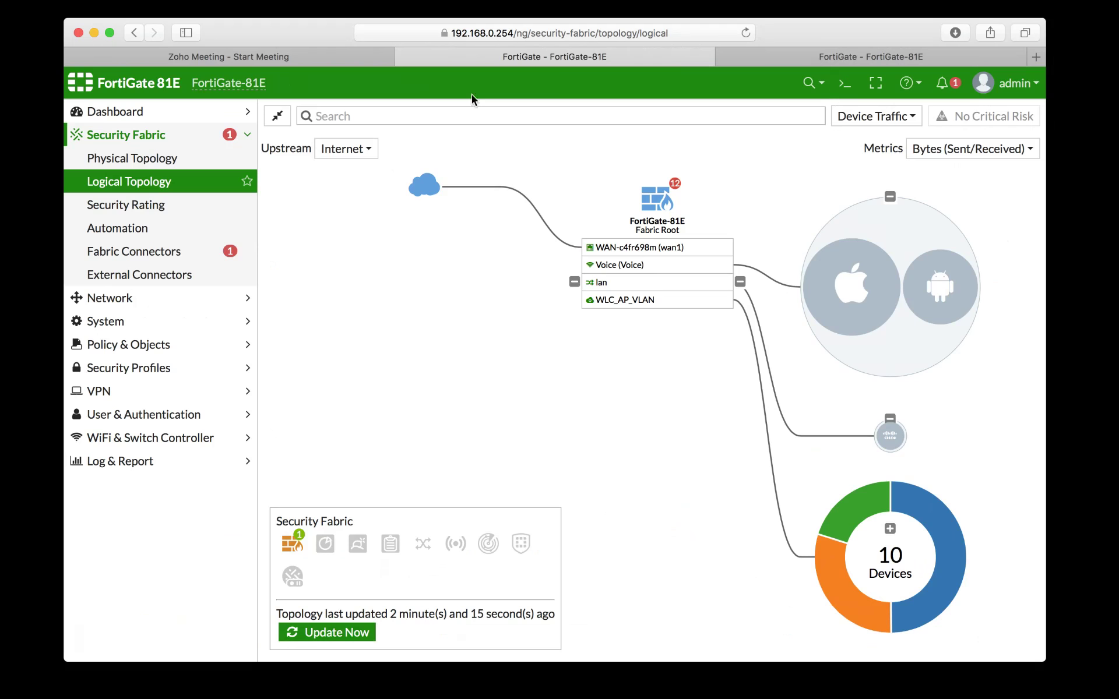
pyautogui.click(6, 302)
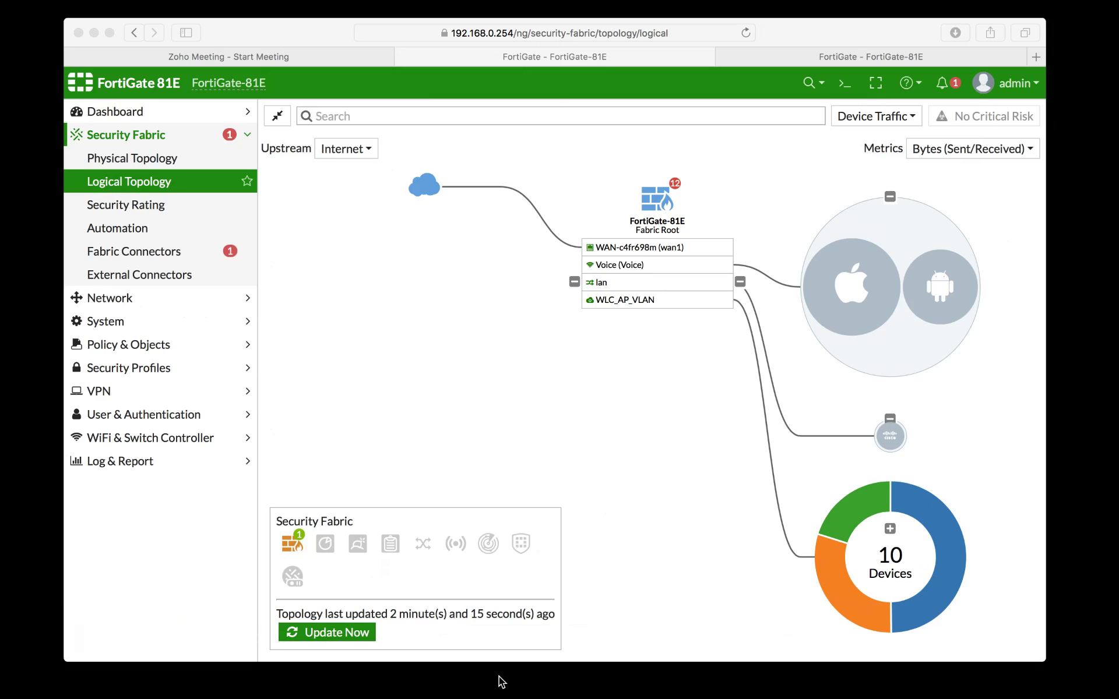
pyautogui.click(512, 654)
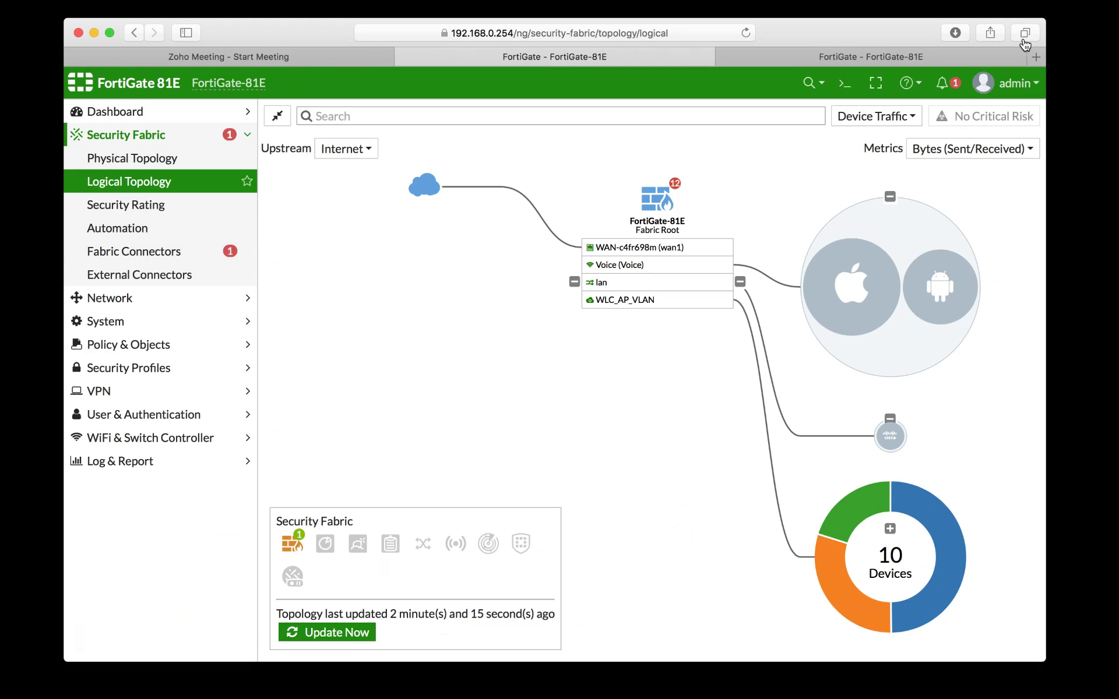
# Step: Open the Wireless LAN Controller's web page at 192.168.1.11 in a new browser tab
pyautogui.click(1032, 56)
pyautogui.write('1')
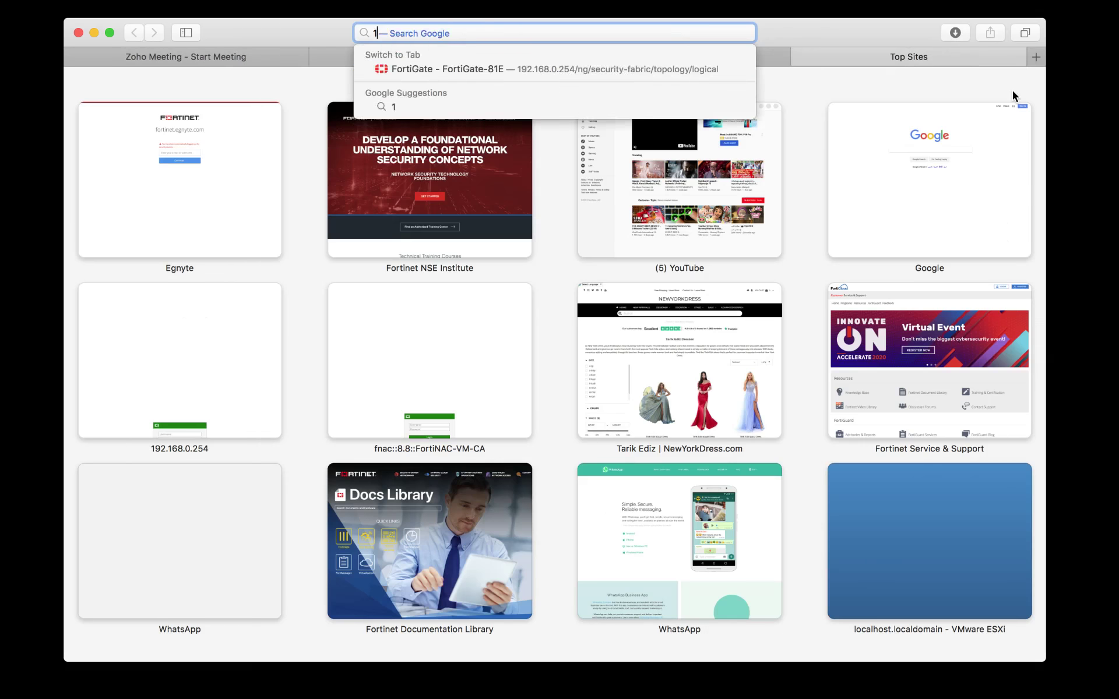
pyautogui.write('92.168.1')
pyautogui.press('BackSpace')
pyautogui.write('.11')
pyautogui.press('Return')
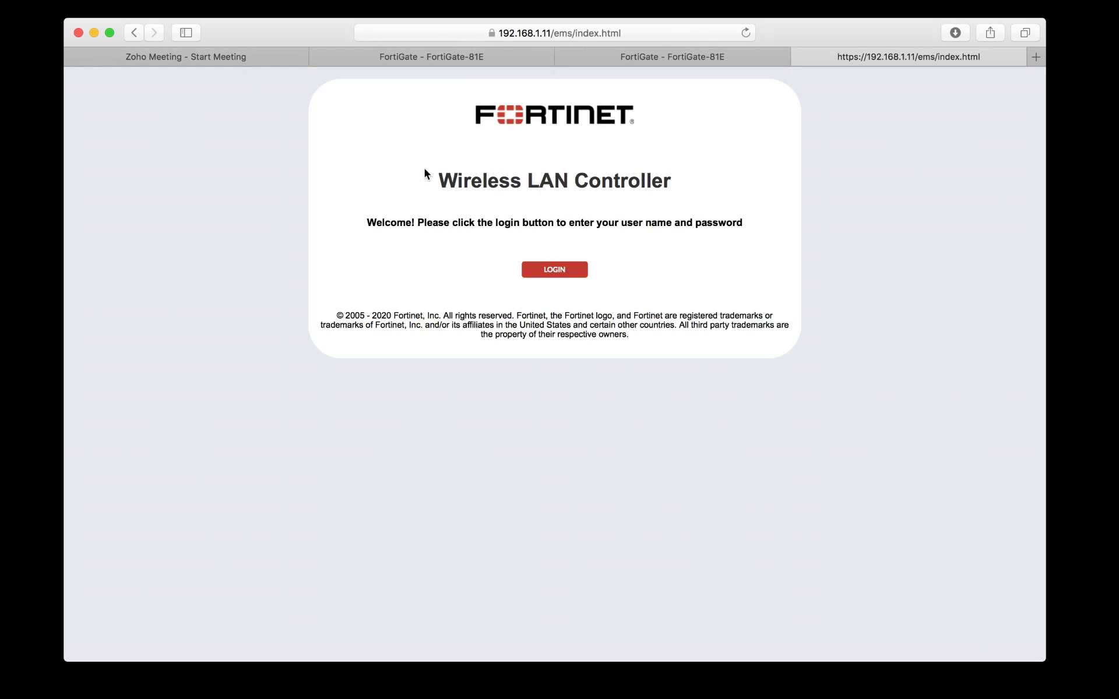
# Step: Return to the FortiGate's logical topology page and start a new fabric connector of the Fabric Device type
pyautogui.click(715, 55)
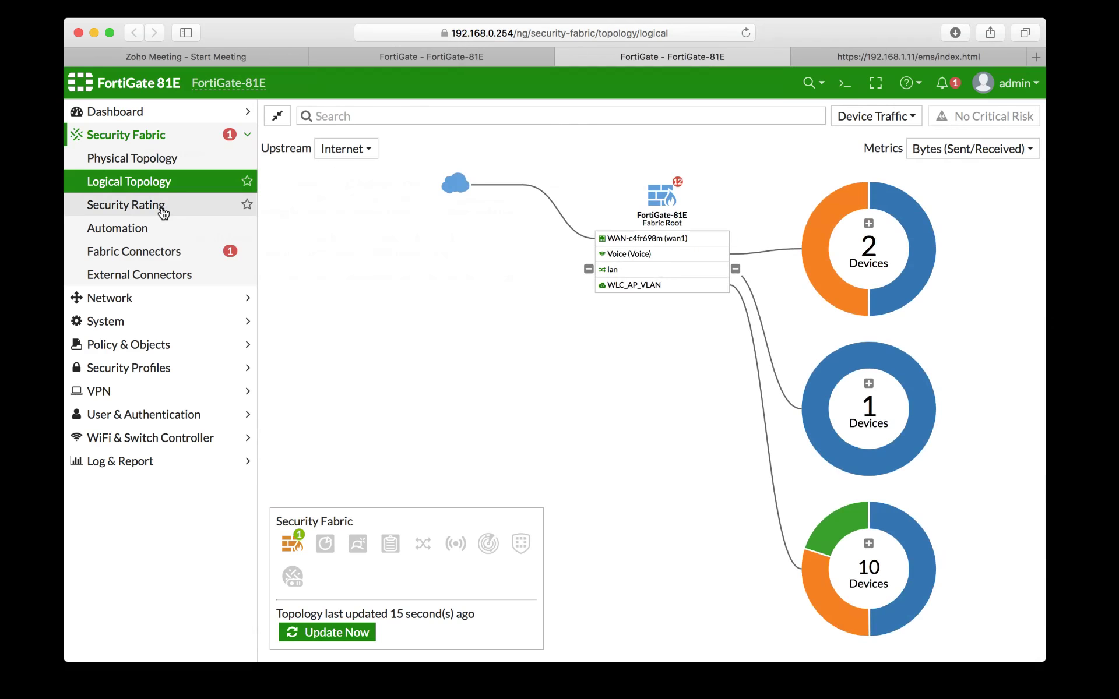
pyautogui.click(149, 251)
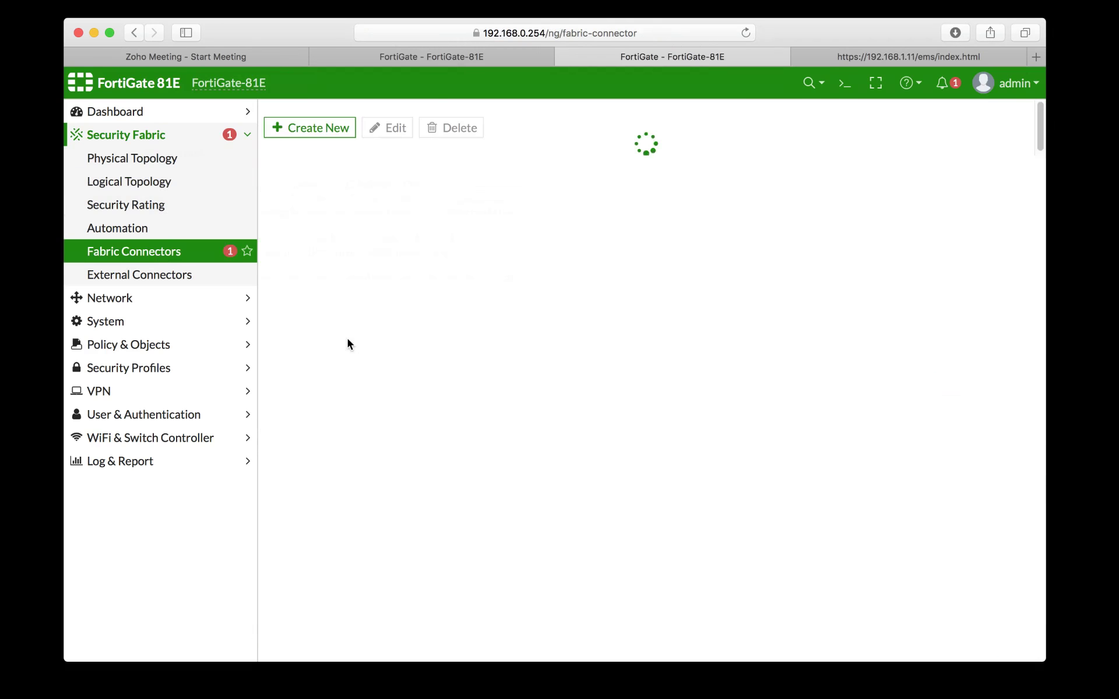
pyautogui.click(318, 129)
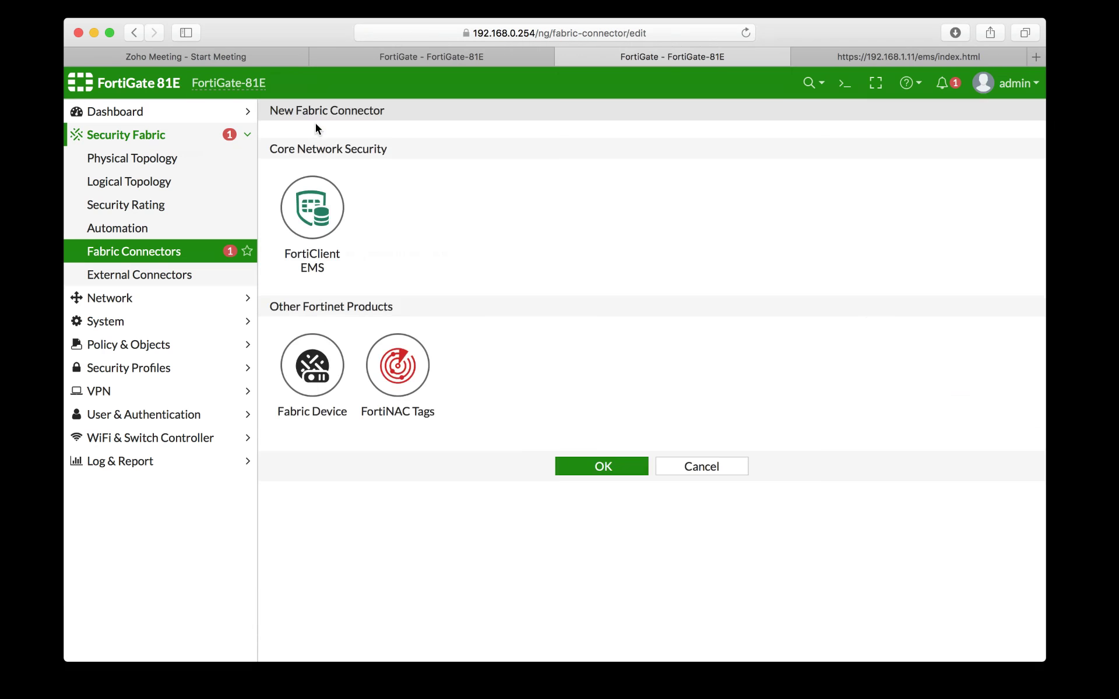
pyautogui.click(319, 379)
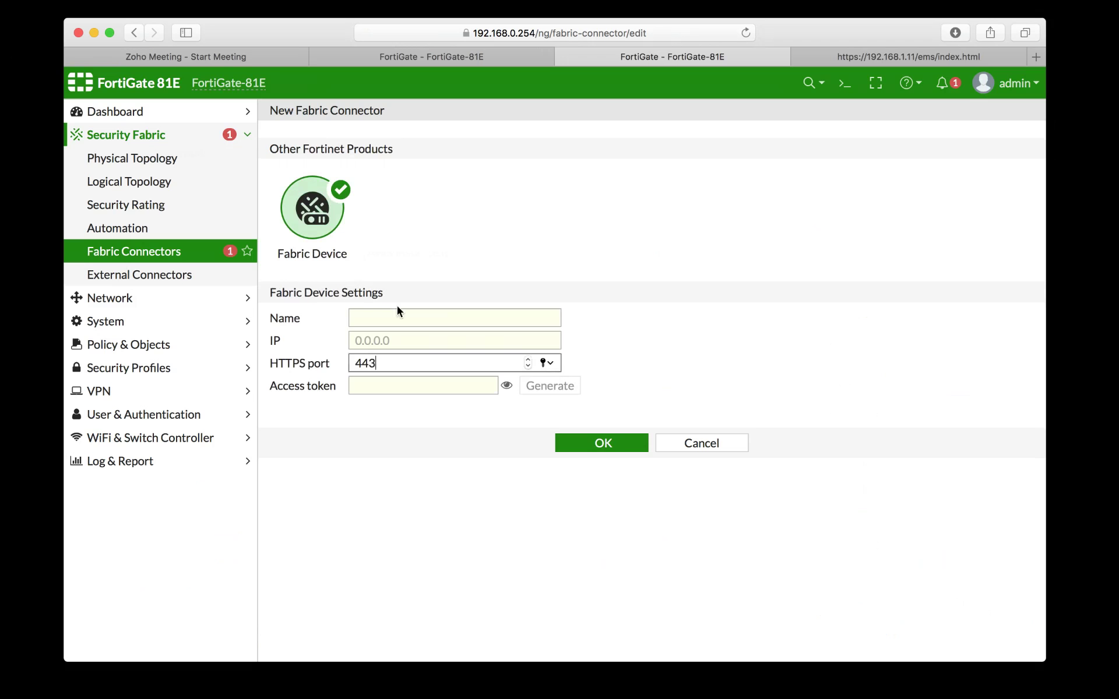
# Step: Name the fabric device FWC_LAB and set its IP address to 192.168.1.11
pyautogui.click(434, 317)
pyautogui.write('1')
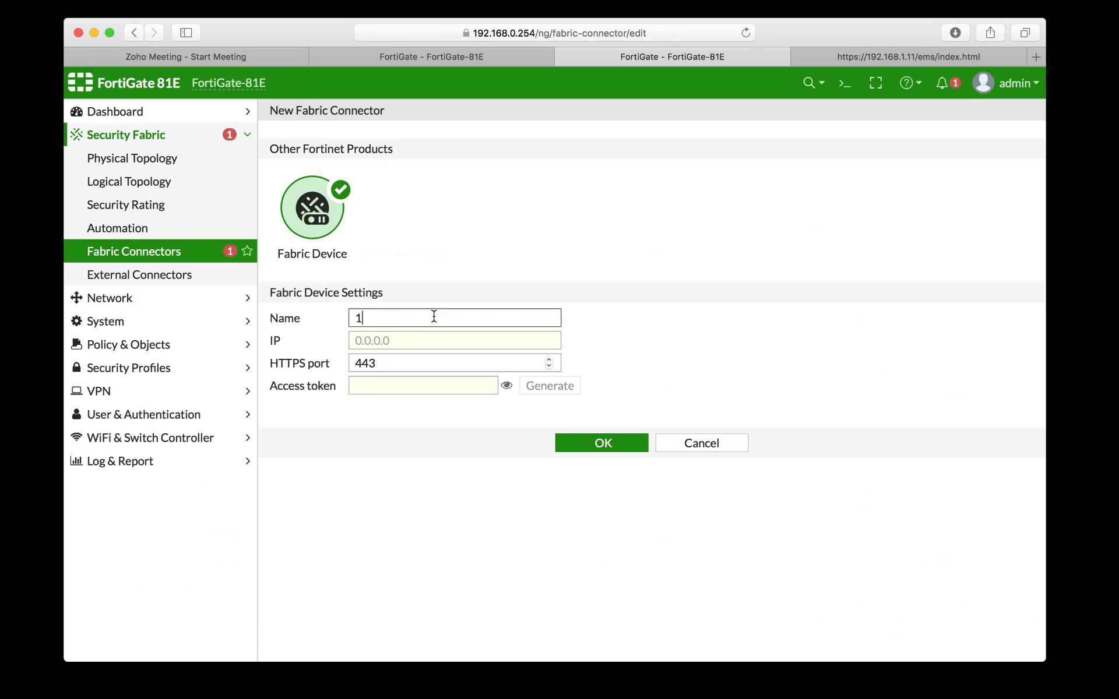
pyautogui.write('92.168.1.11')
pyautogui.press('Tab')
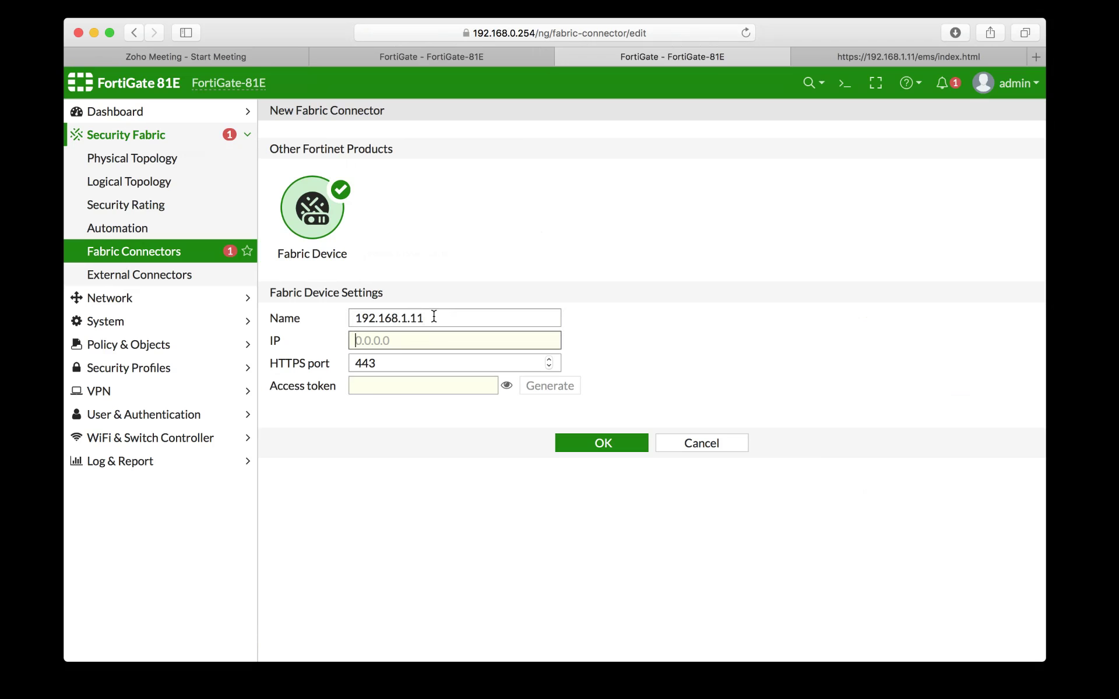
pyautogui.write('a')
pyautogui.press('BackSpace')
pyautogui.write('9')
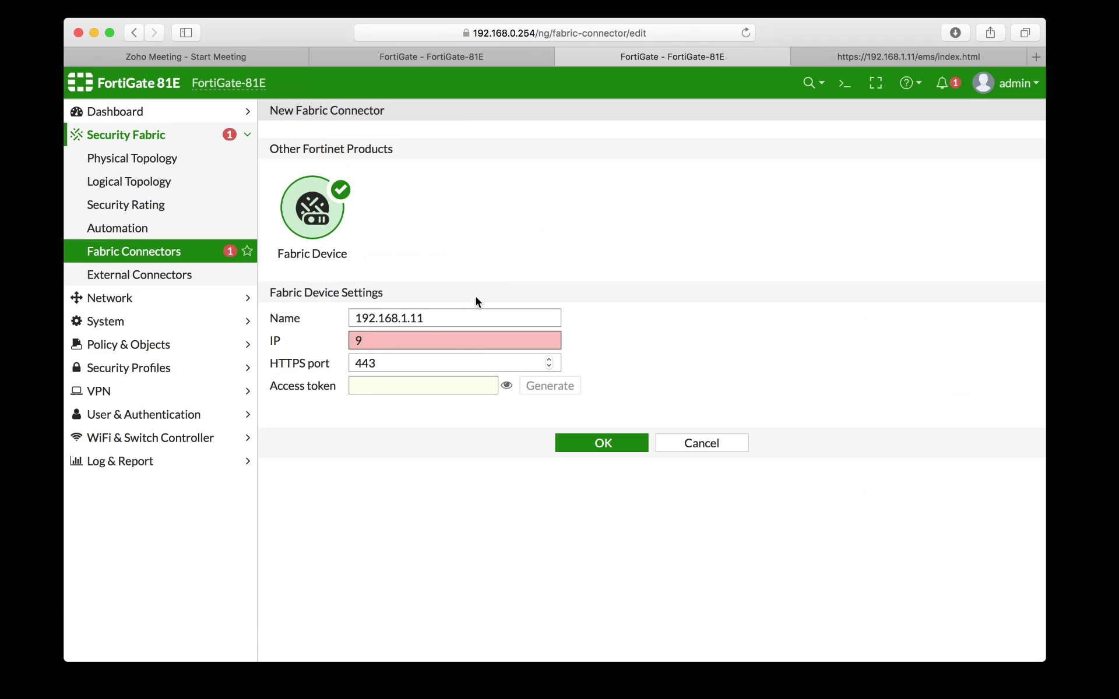
pyautogui.moveTo(430, 321); pyautogui.dragTo(296, 313)
pyautogui.press('super+c')
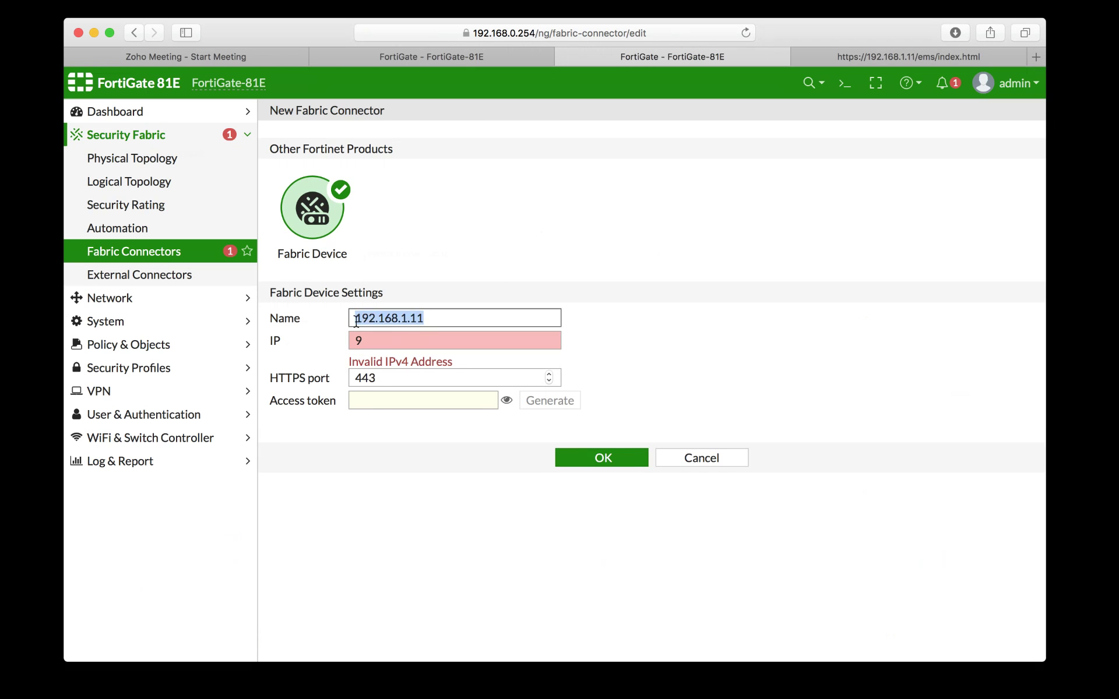
pyautogui.press('BackSpace')
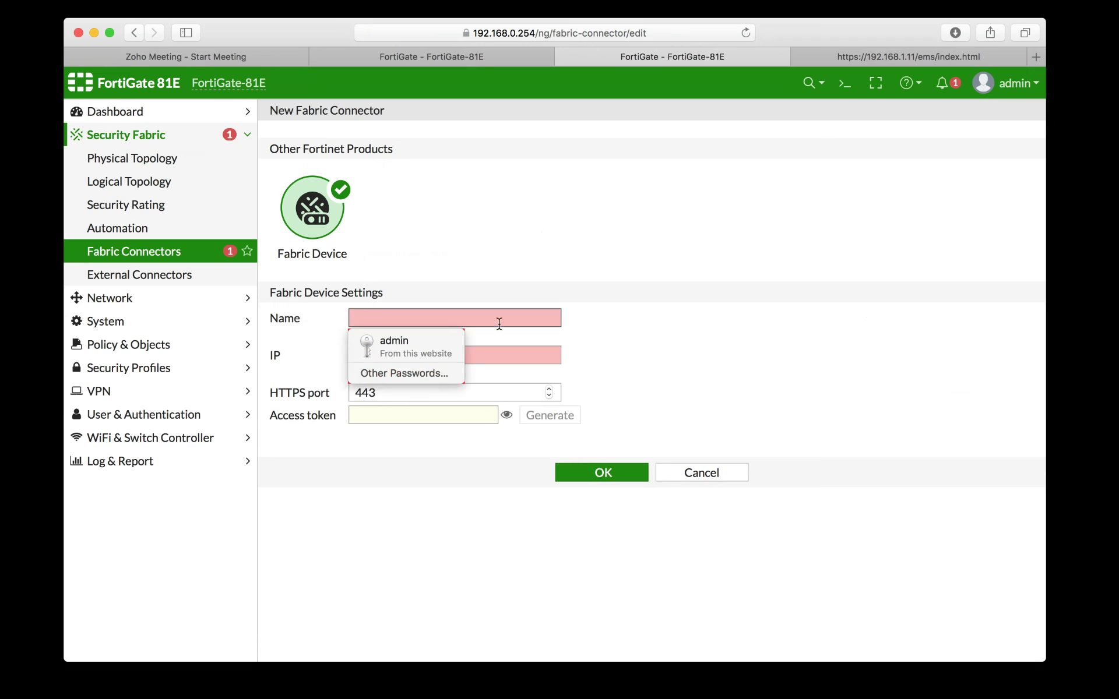
pyautogui.write('FWC')
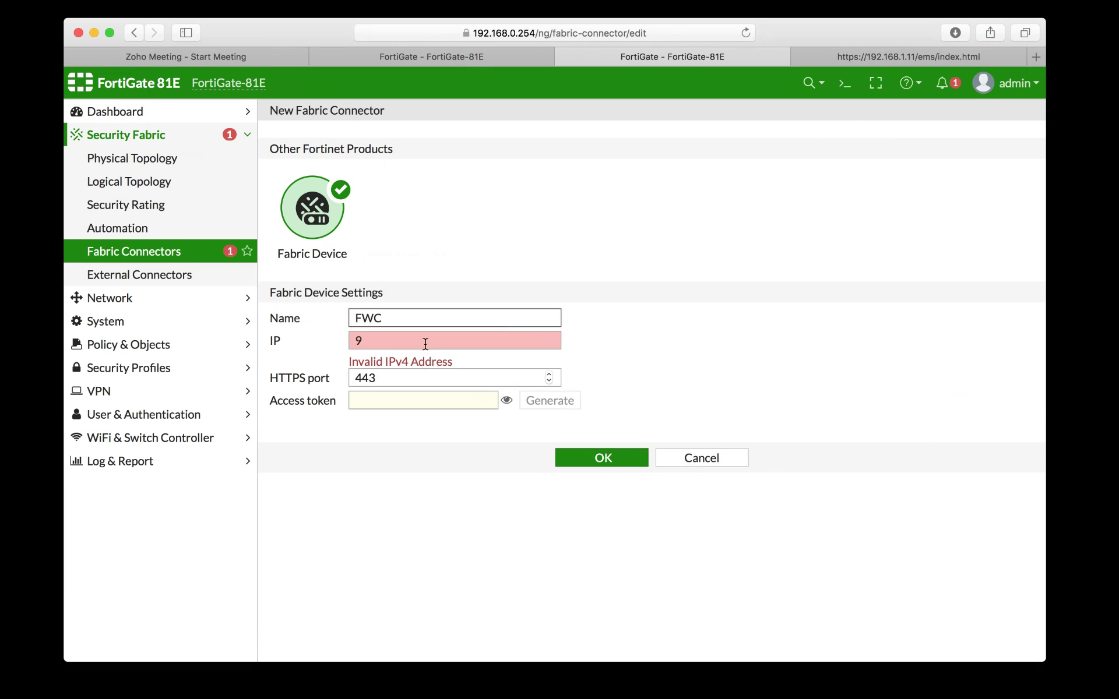
pyautogui.write('_LAB')
pyautogui.press('Tab')
pyautogui.press('BackSpace')
pyautogui.press('super+v')
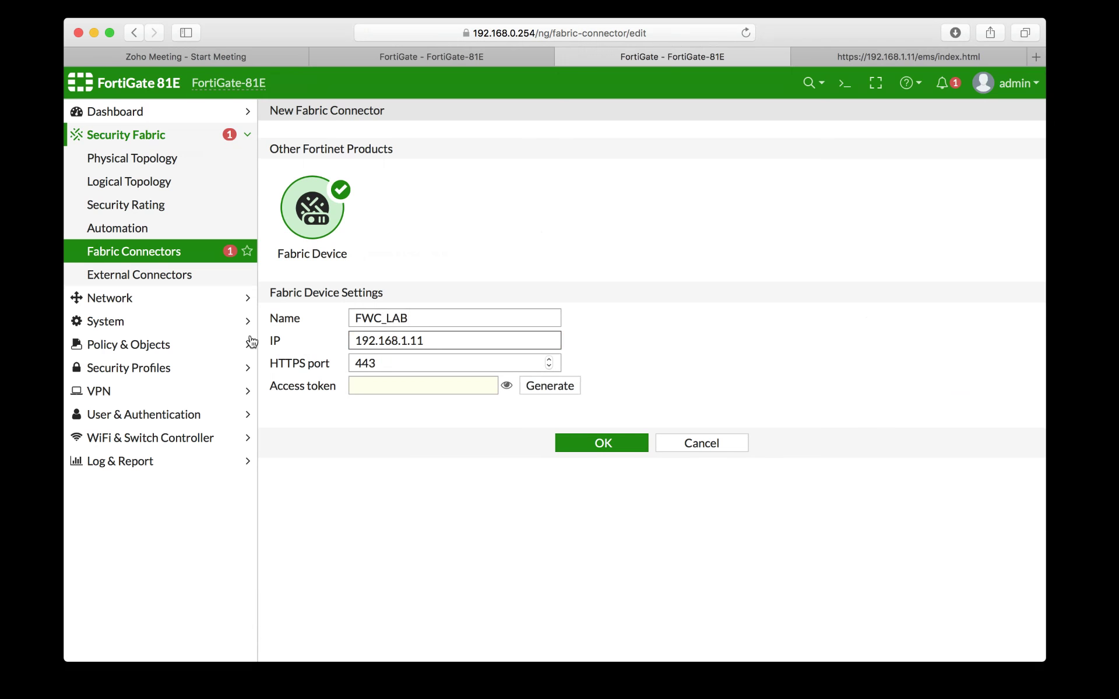
# Step: Enter the fabric device's access token and save the new connector
pyautogui.click(391, 386)
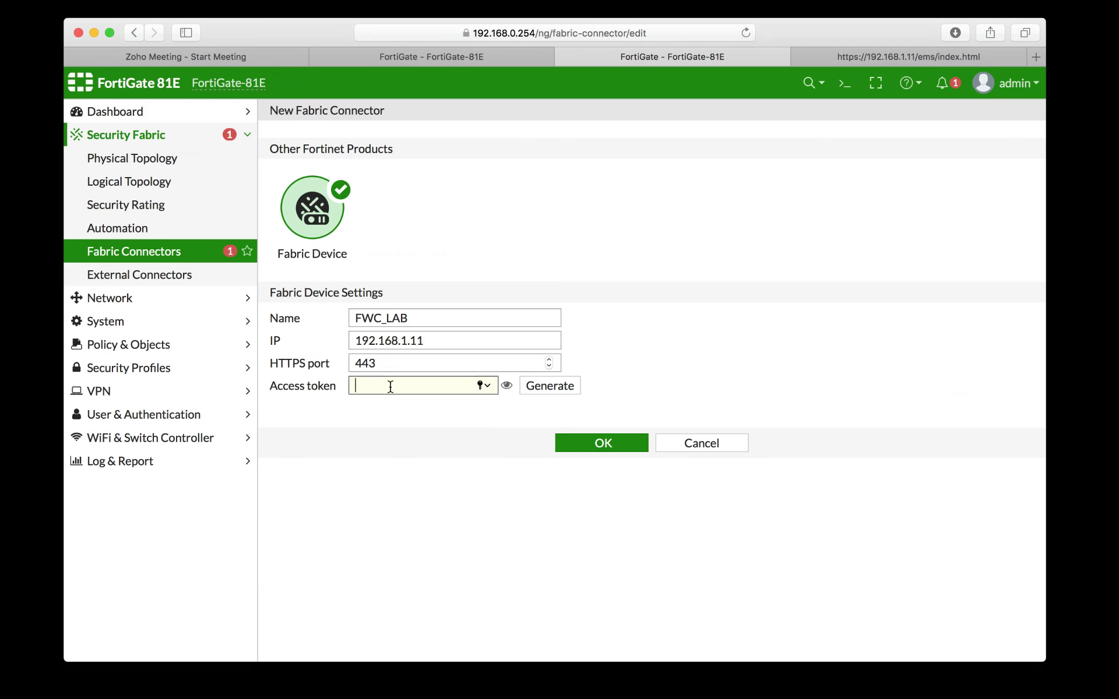
pyautogui.write('*****')
pyautogui.click(617, 452)
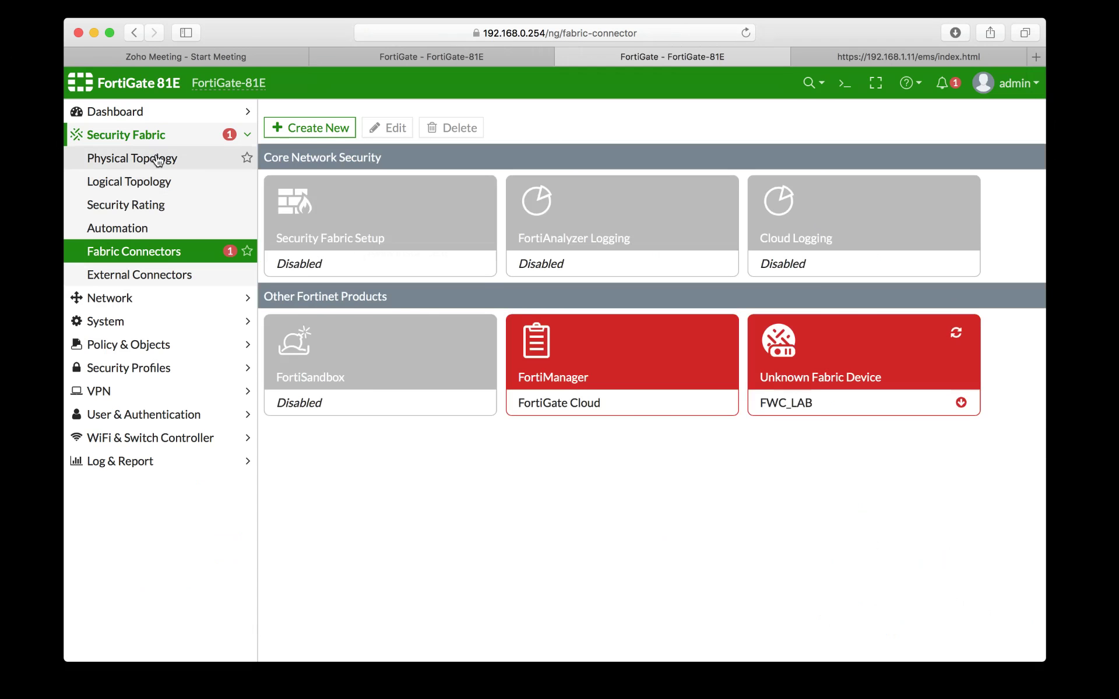
# Step: Open the Security Fabric's physical topology to check the connected devices
pyautogui.click(134, 110)
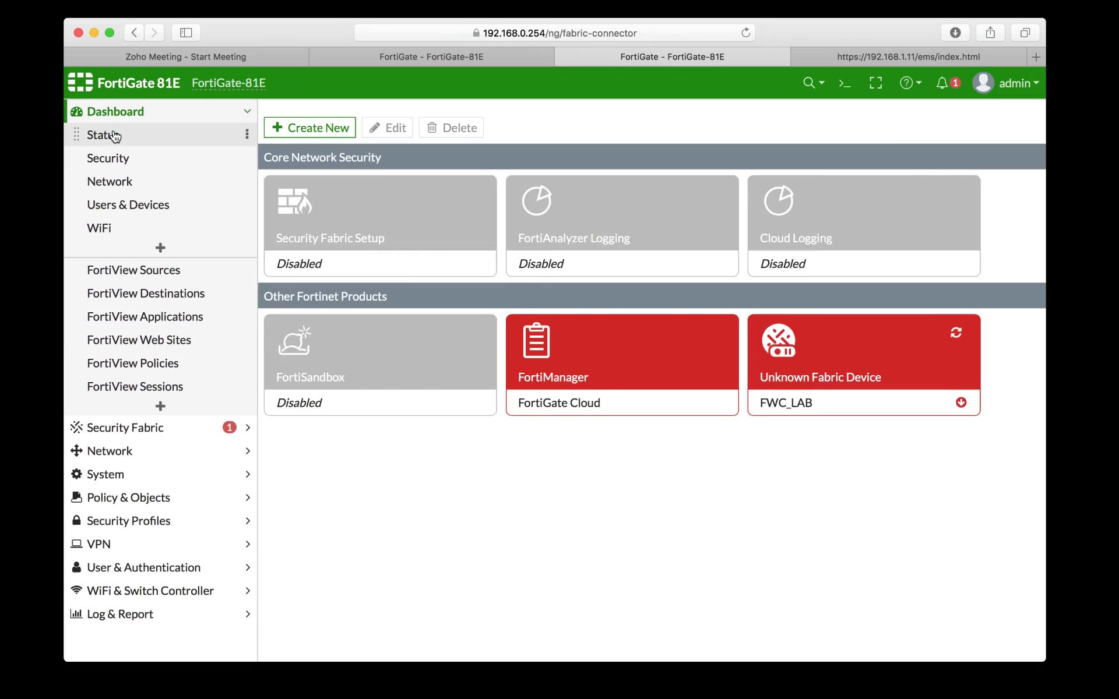
pyautogui.click(102, 111)
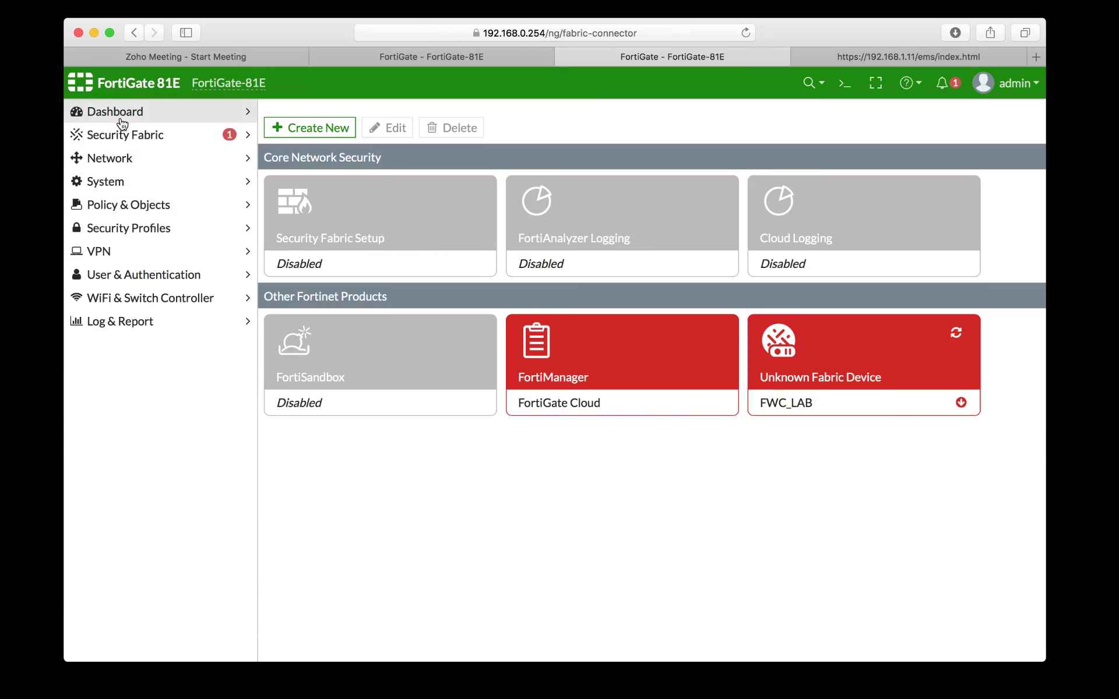
pyautogui.click(123, 137)
pyautogui.click(134, 158)
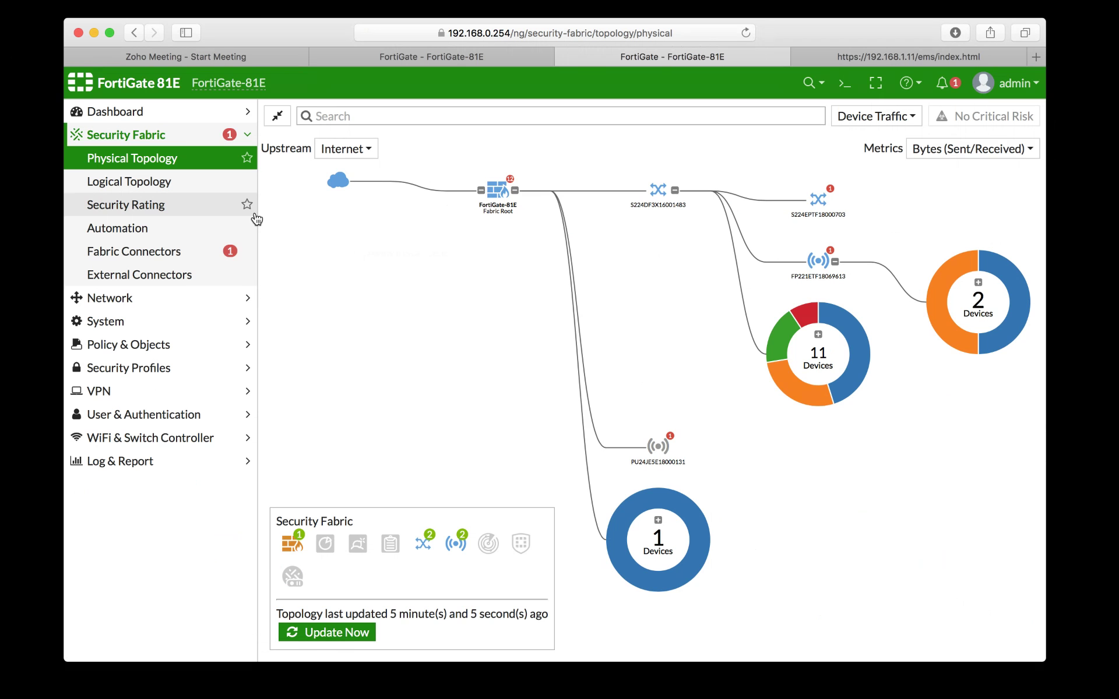
# Step: Switch to the Wireless LAN Controller page at 192.168.1.11 and log in
pyautogui.click(942, 54)
pyautogui.click(551, 272)
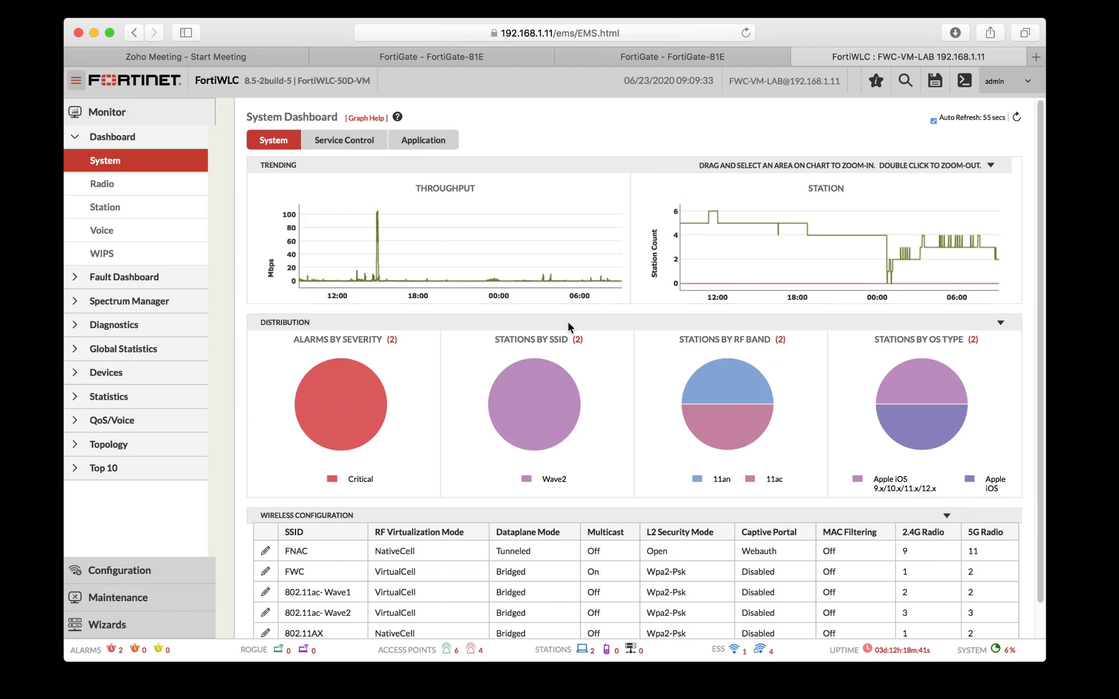
# Step: Examine the System Dashboard's station trend, the alarm and station distribution charts, and the wireless configuration table
pyautogui.scroll(-1, 568, 321)
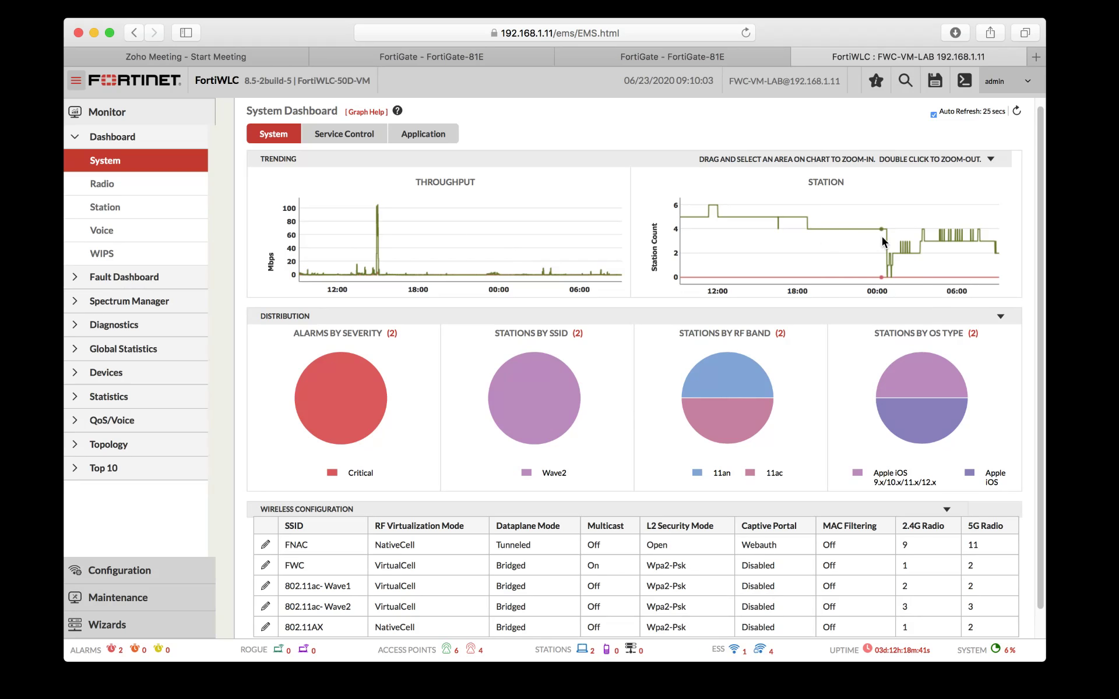
pyautogui.moveTo(883, 236)
pyautogui.moveTo(347, 391)
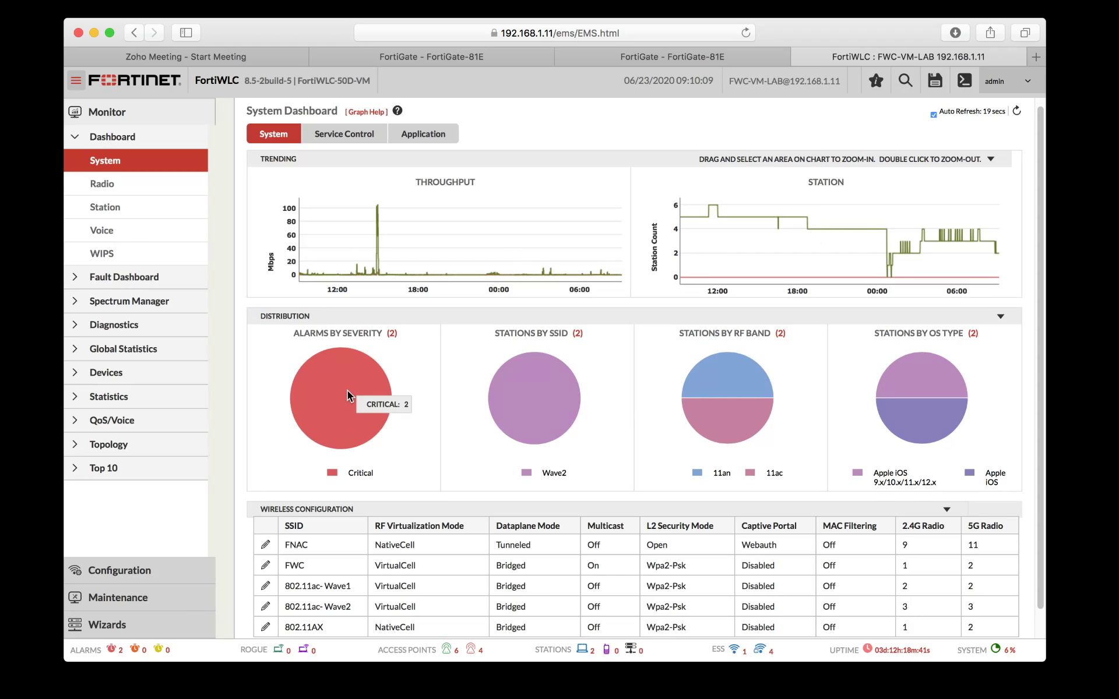
pyautogui.moveTo(561, 403)
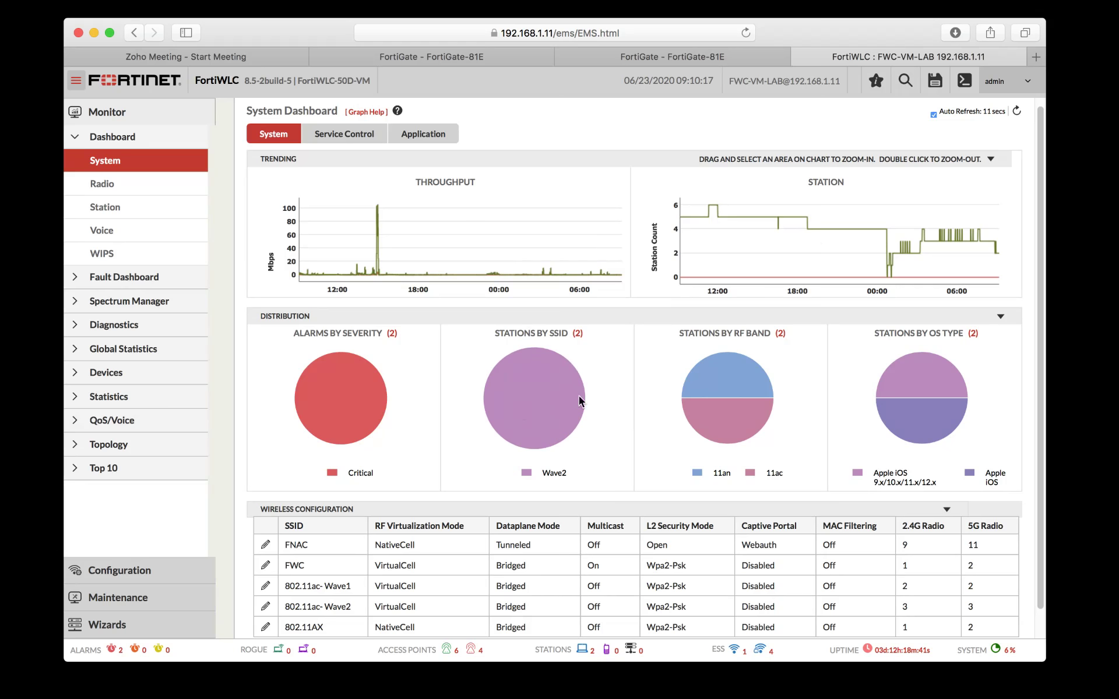
pyautogui.moveTo(725, 403)
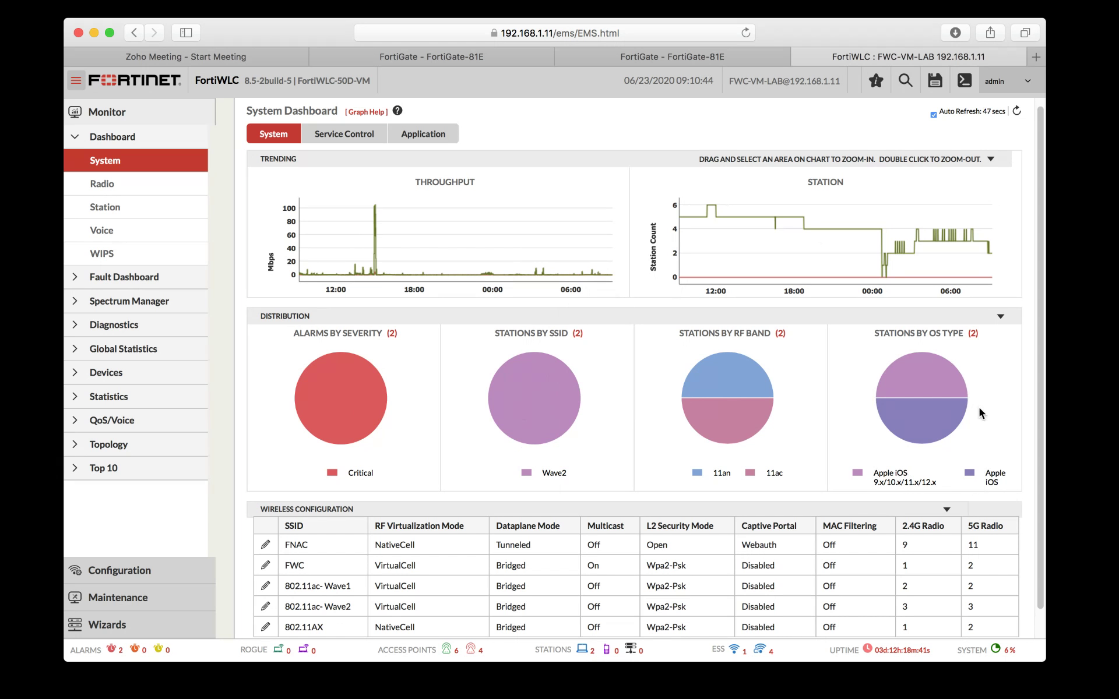
pyautogui.scroll(-1, 979, 409)
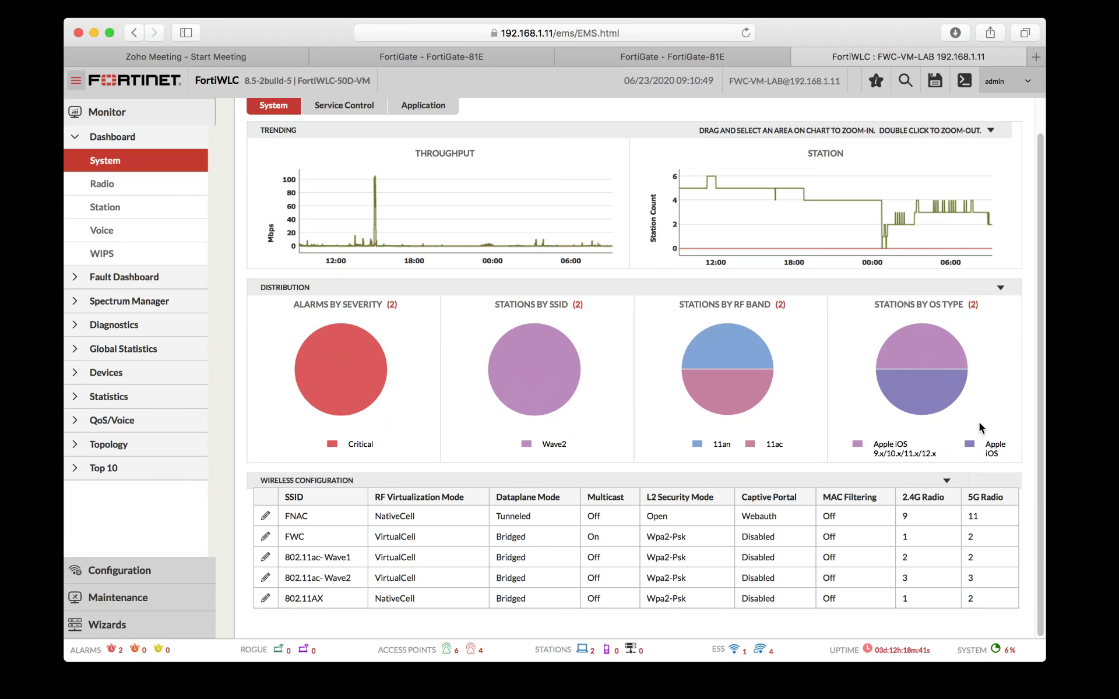
pyautogui.scroll(1, 555, 198)
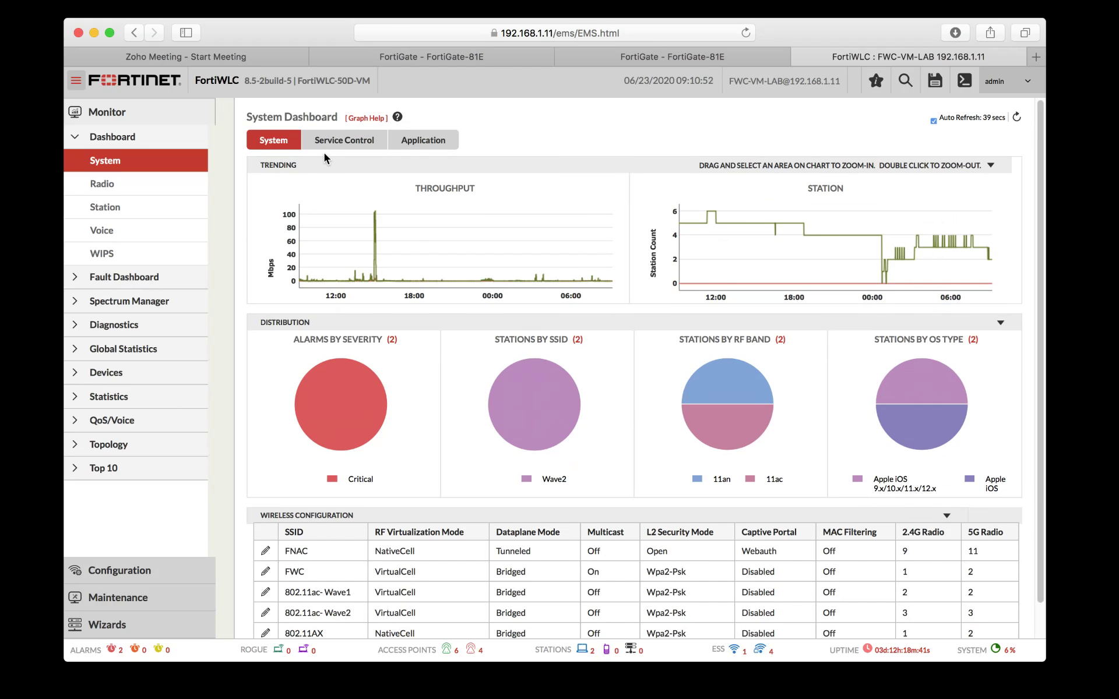
# Step: Open the Radio dashboard and inspect the association distribution details of the wireless interfaces in the 0 range
pyautogui.click(102, 191)
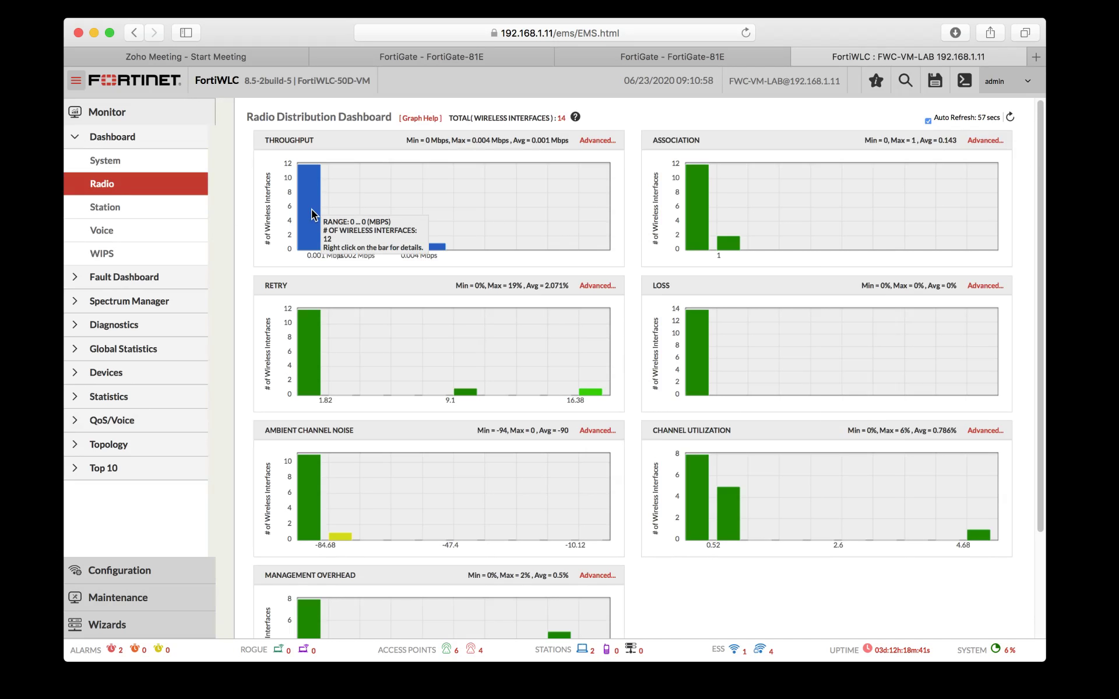
pyautogui.moveTo(311, 209)
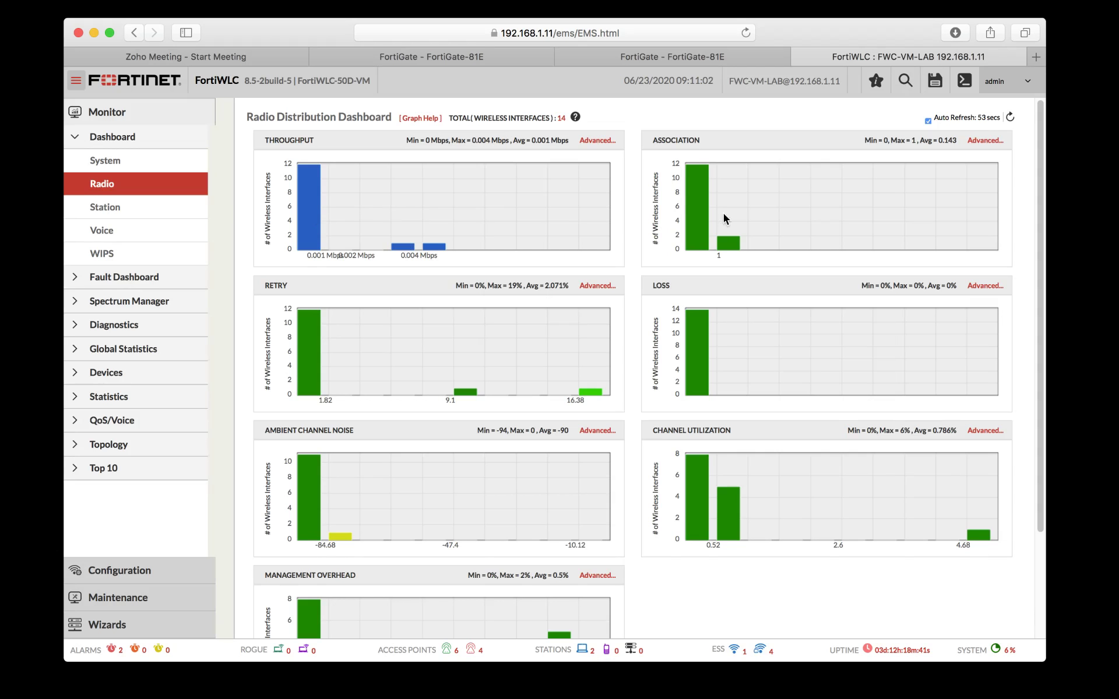
pyautogui.moveTo(700, 200)
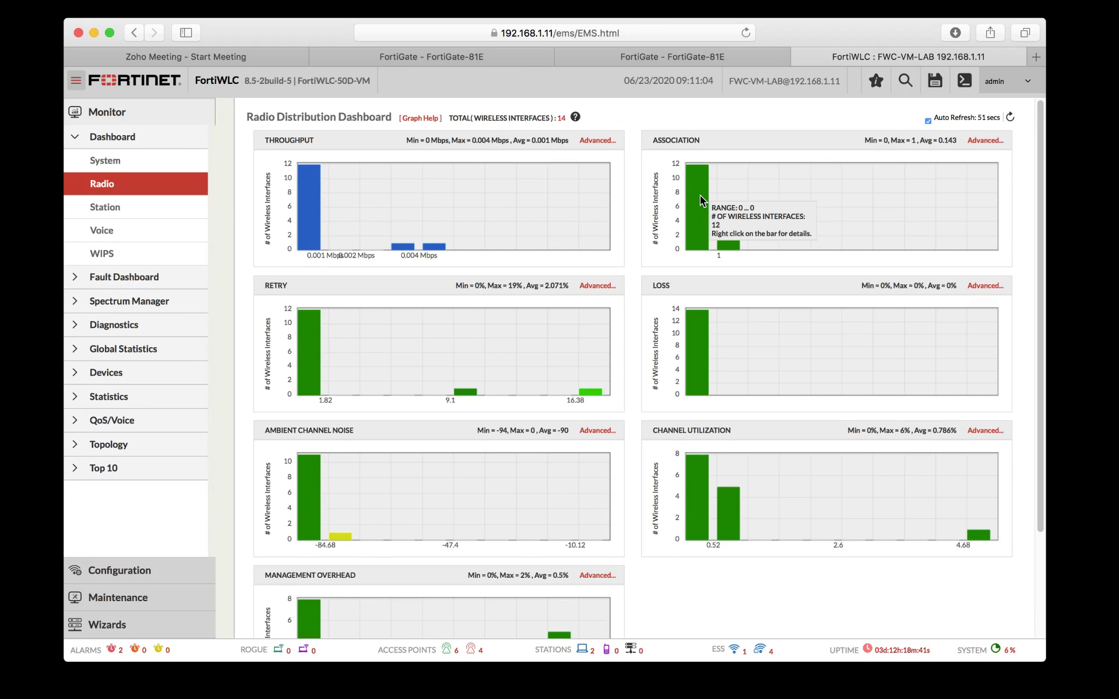
pyautogui.rightClick(701, 200)
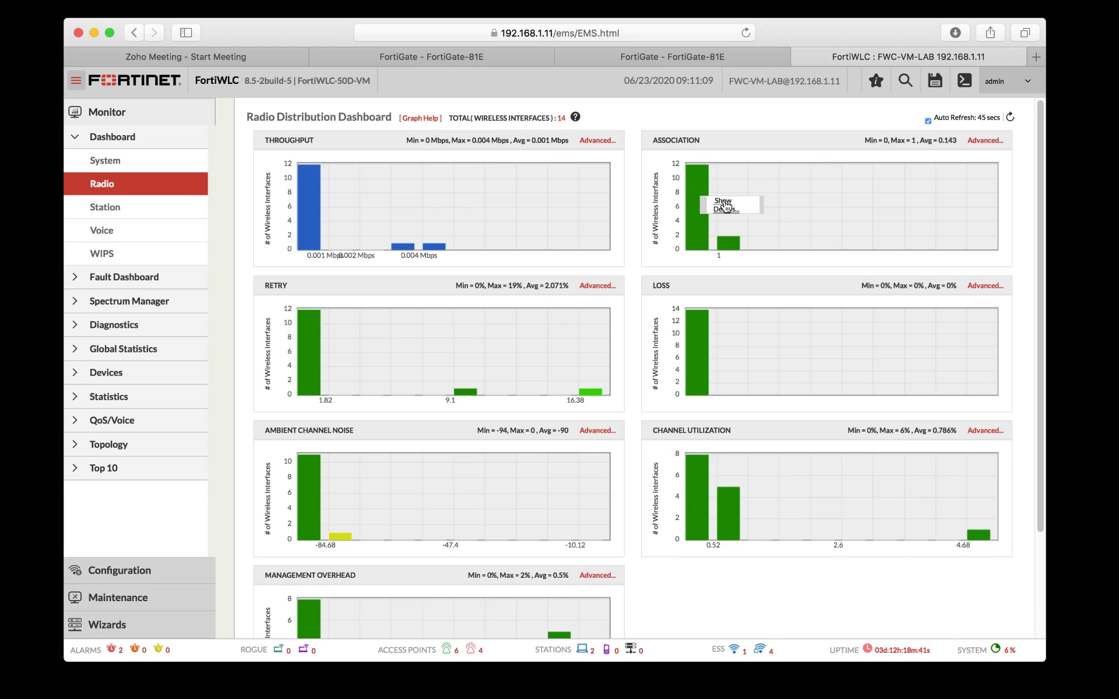
pyautogui.click(724, 206)
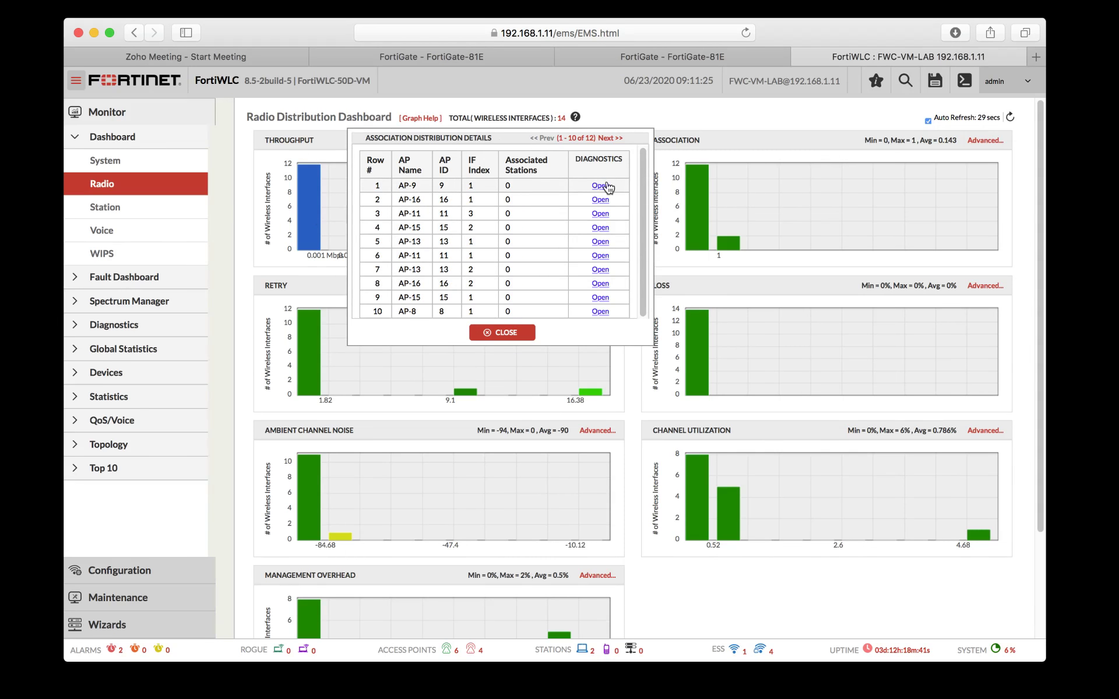
pyautogui.click(511, 339)
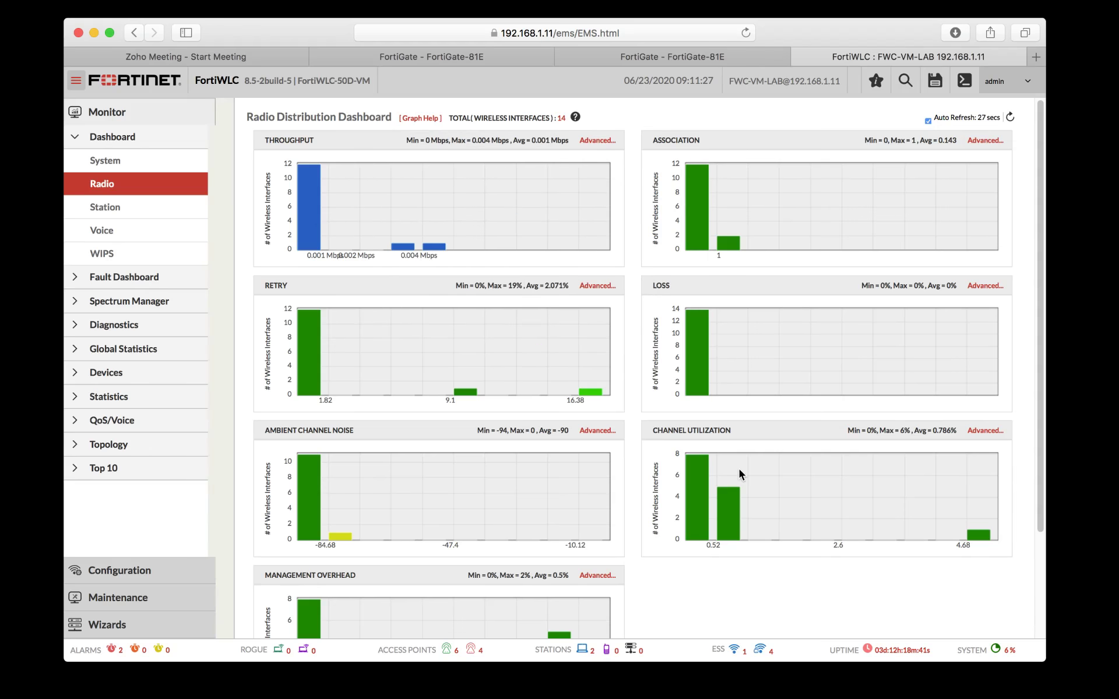
# Step: Review the Radio dashboard's retry, loss, channel noise, channel utilization and management overhead charts
pyautogui.scroll(-5, 787, 450)
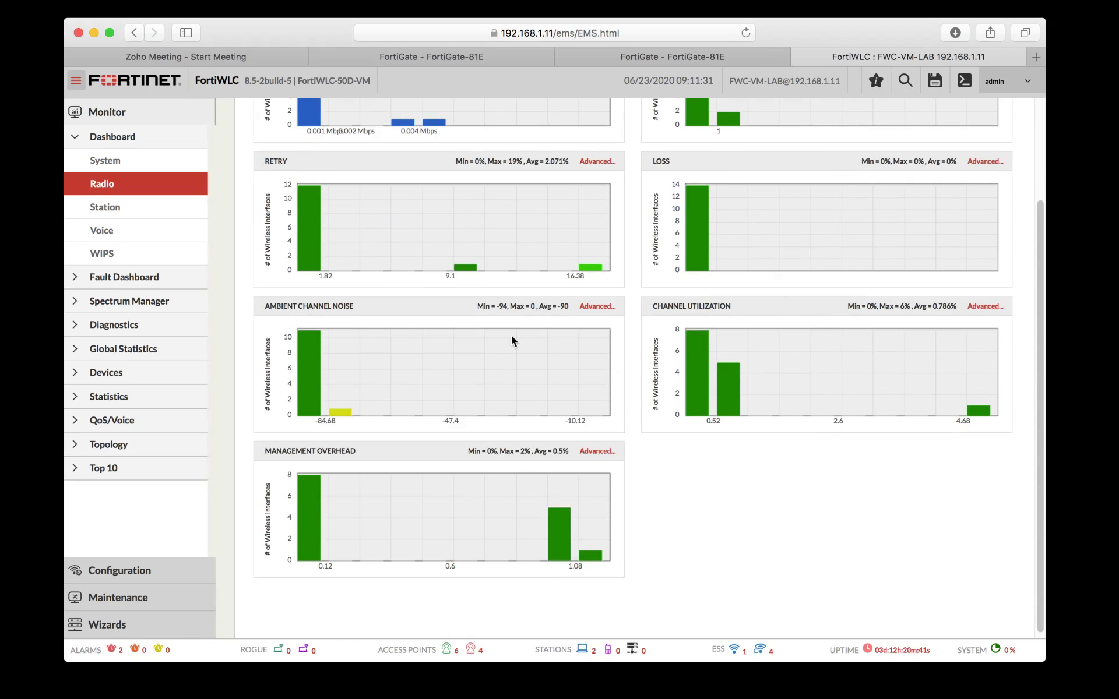
pyautogui.scroll(4, 470, 348)
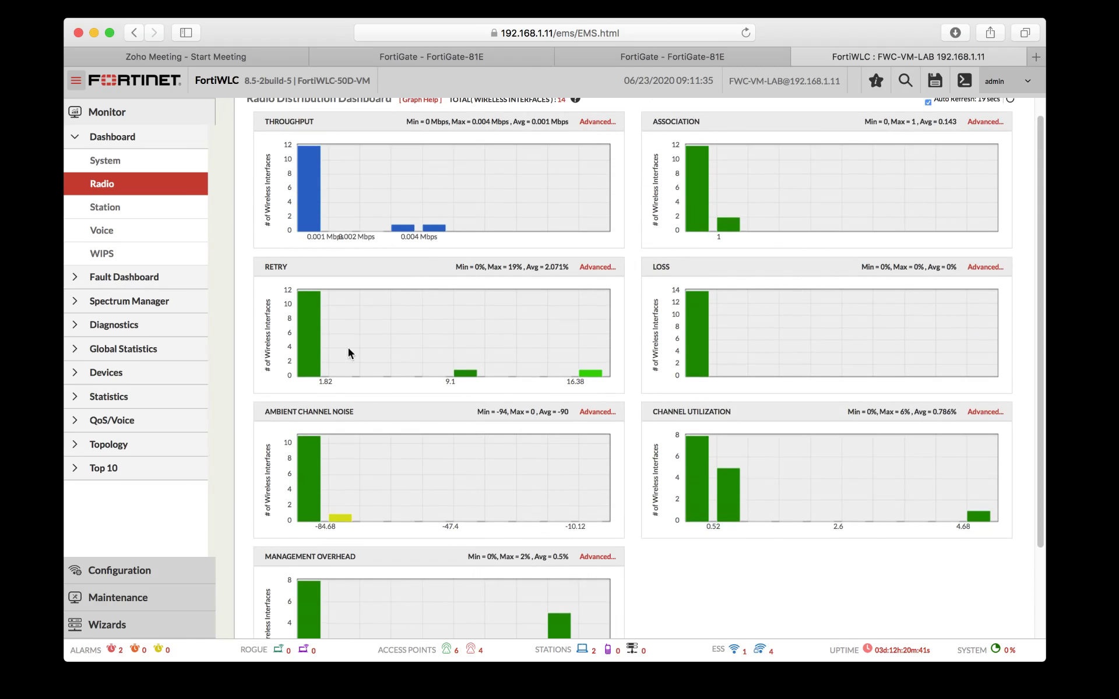
pyautogui.scroll(1, 452, 348)
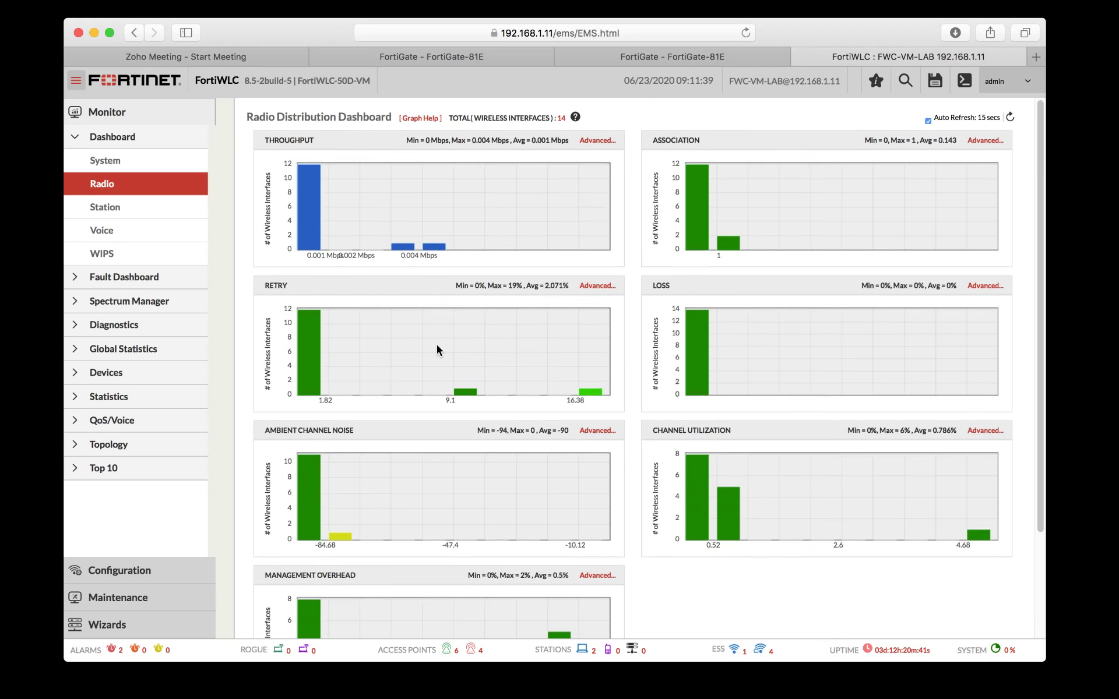
pyautogui.scroll(-3, 437, 348)
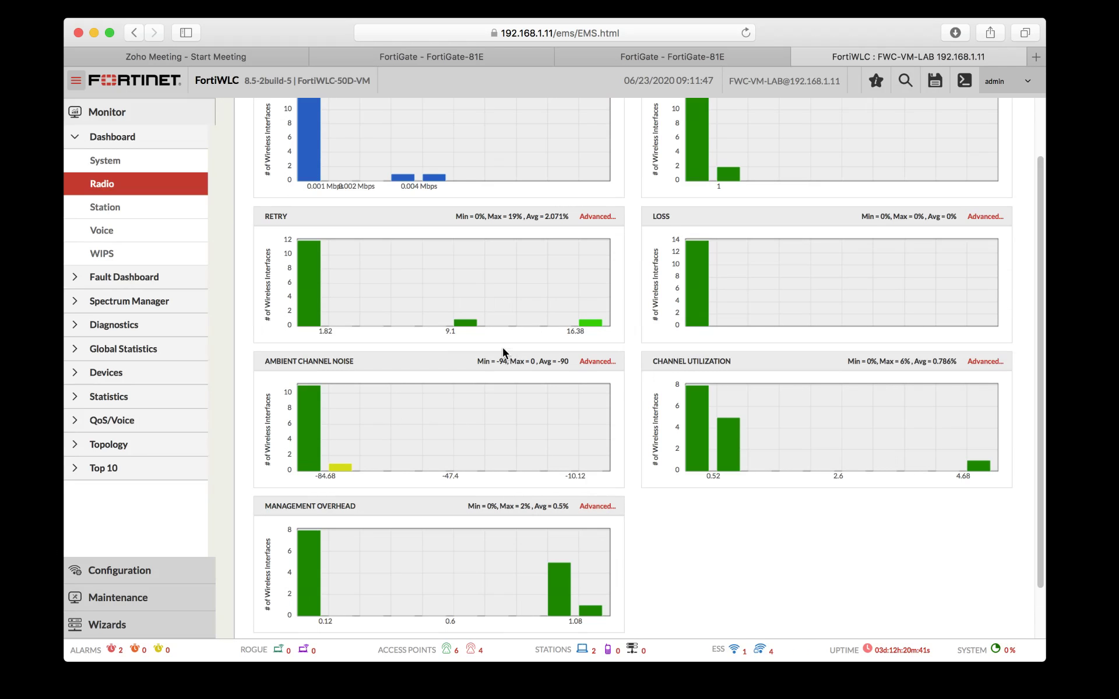
# Step: Open the Station dashboard and show the throughput distribution details for the stations in the 2.672 Kbps range
pyautogui.click(104, 211)
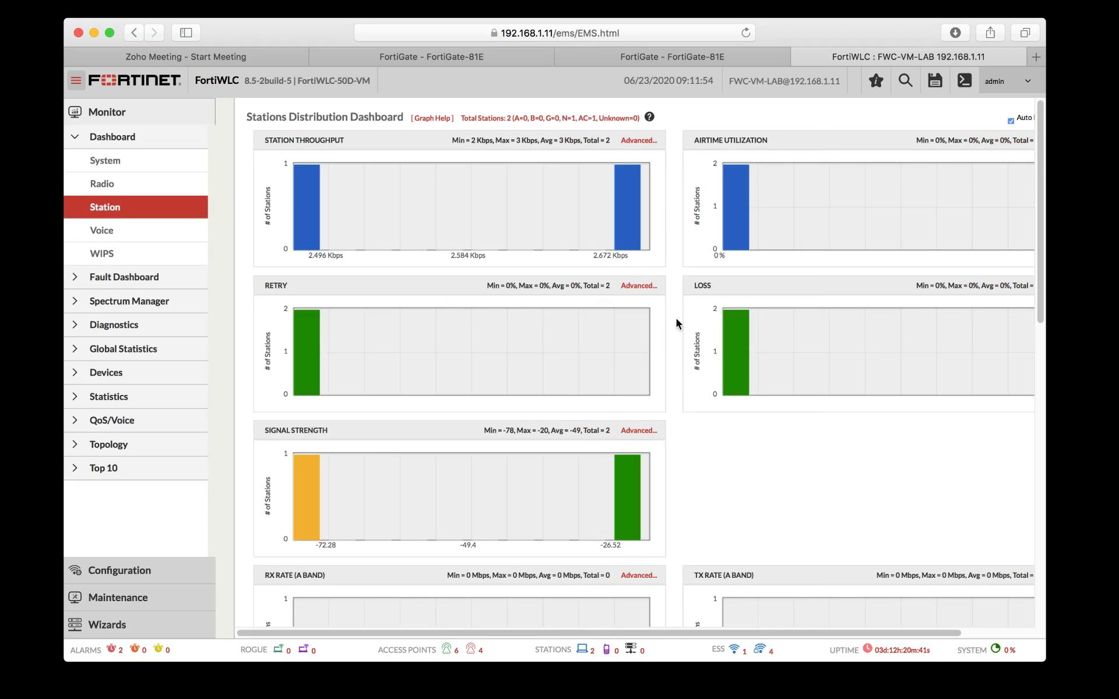
pyautogui.click(628, 217)
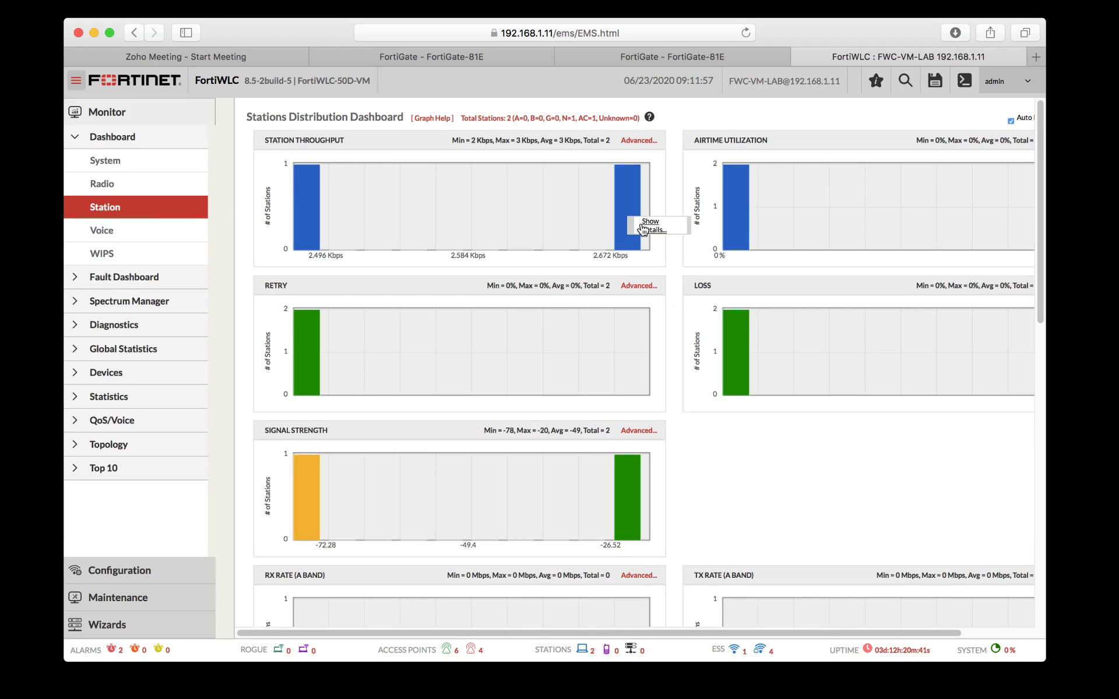
pyautogui.click(649, 227)
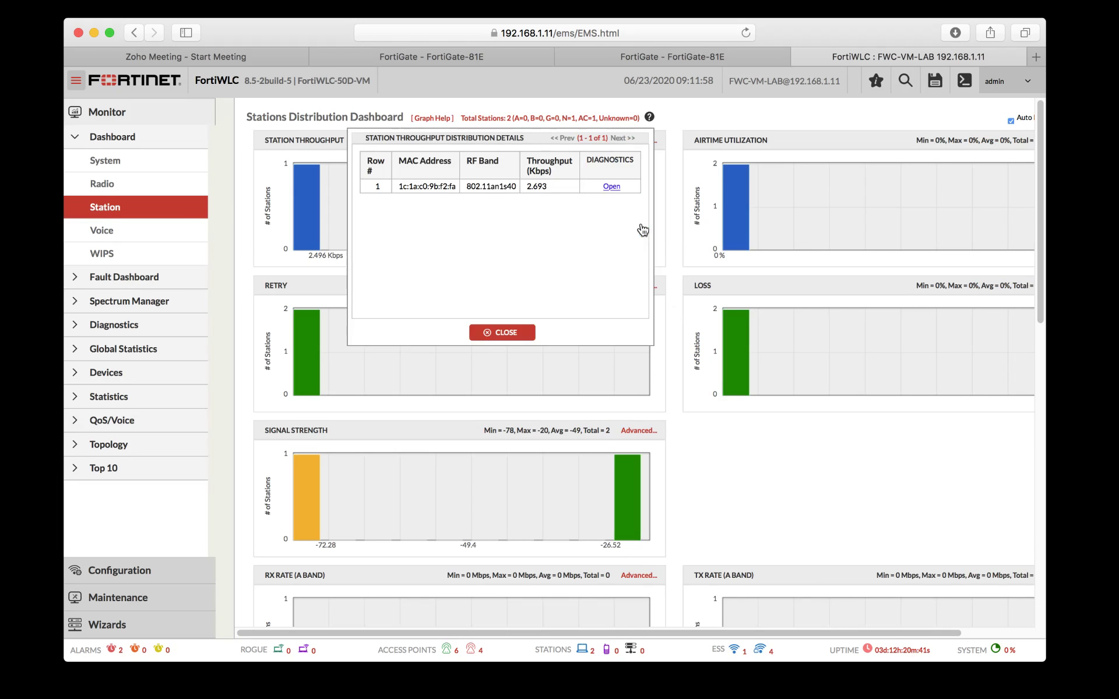
# Step: Open the listed station's diagnostics, examine its activity trends and diagnostic log, and close the diagnostics and throughput details
pyautogui.click(612, 186)
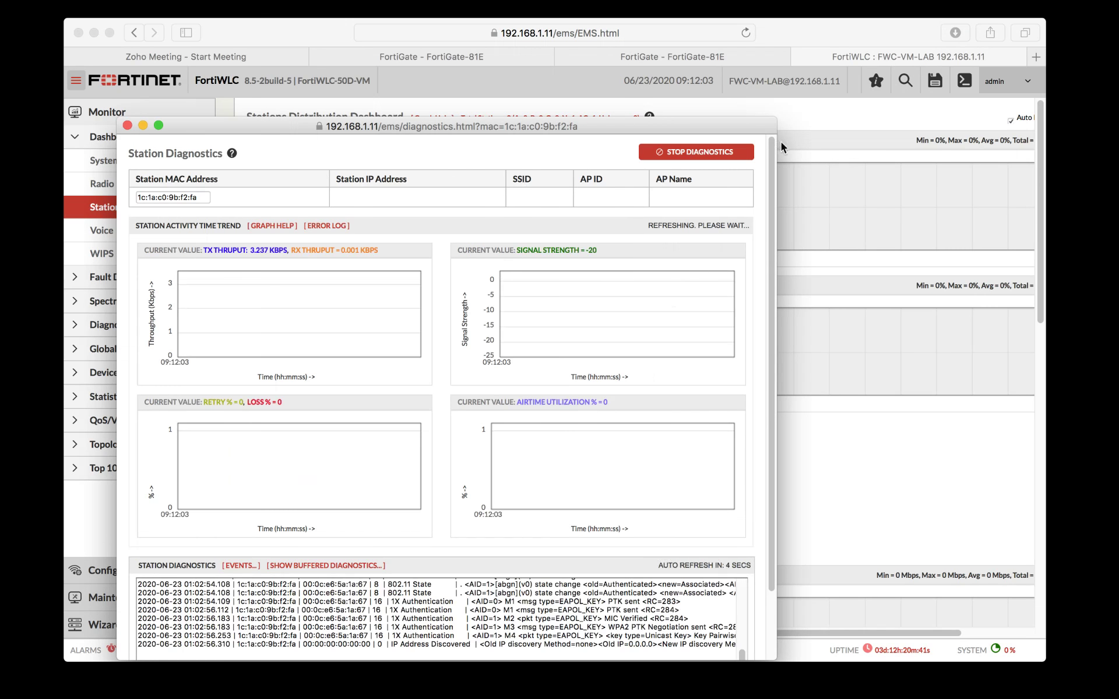
pyautogui.moveTo(774, 209); pyautogui.dragTo(771, 361)
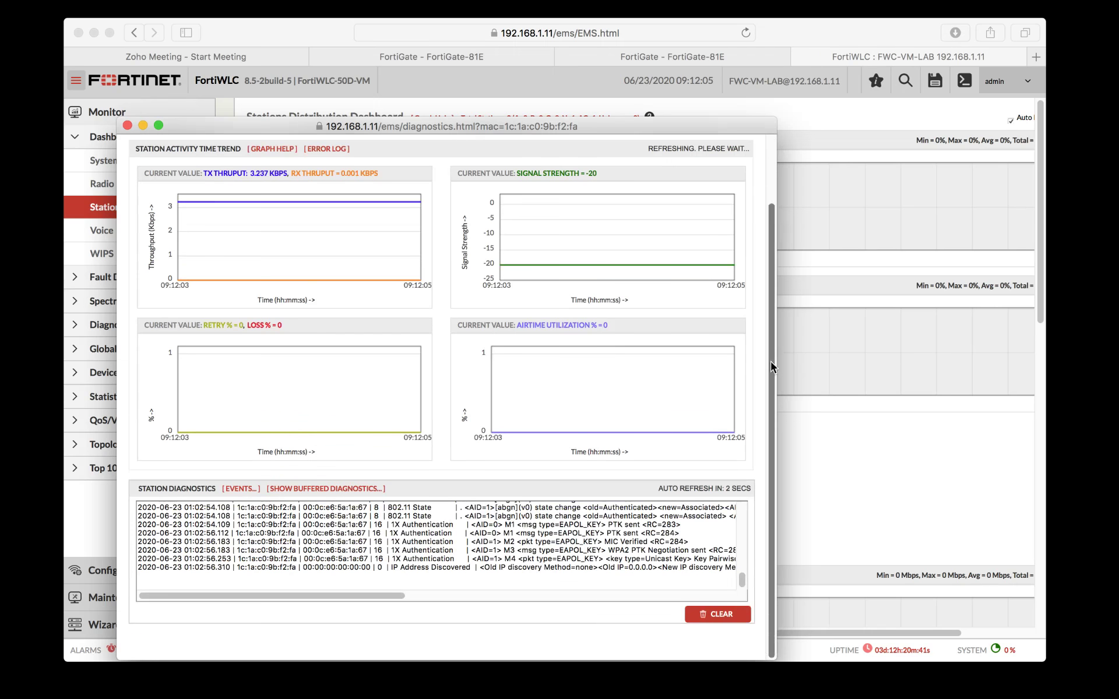
pyautogui.click(272, 500)
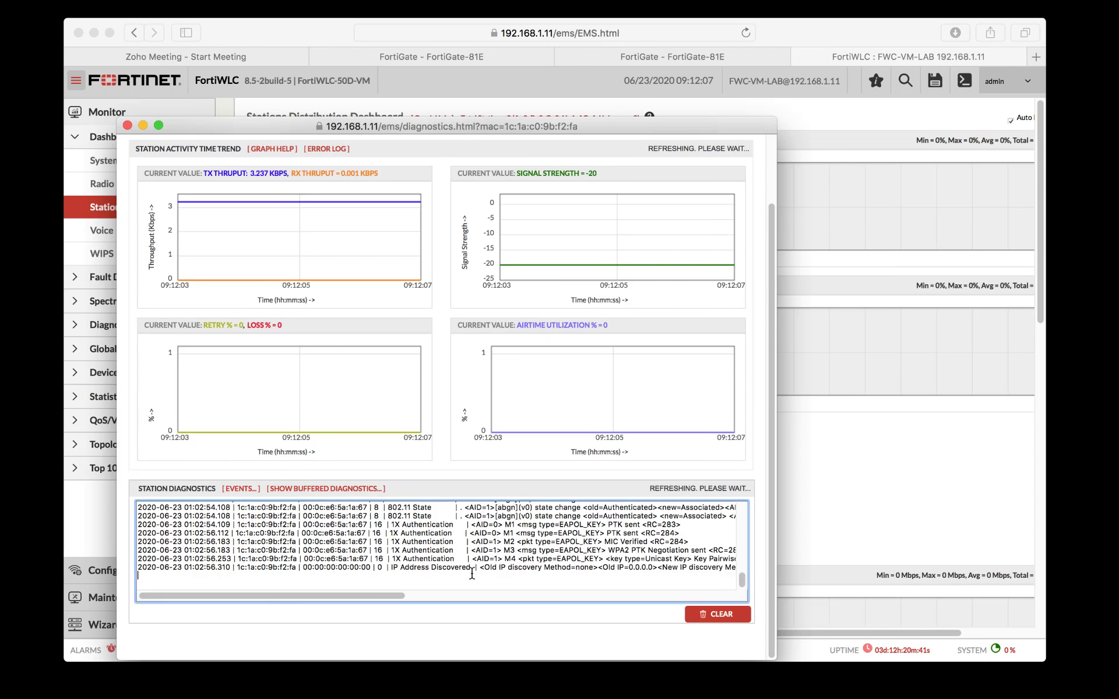
pyautogui.press('super+a')
pyautogui.click(127, 124)
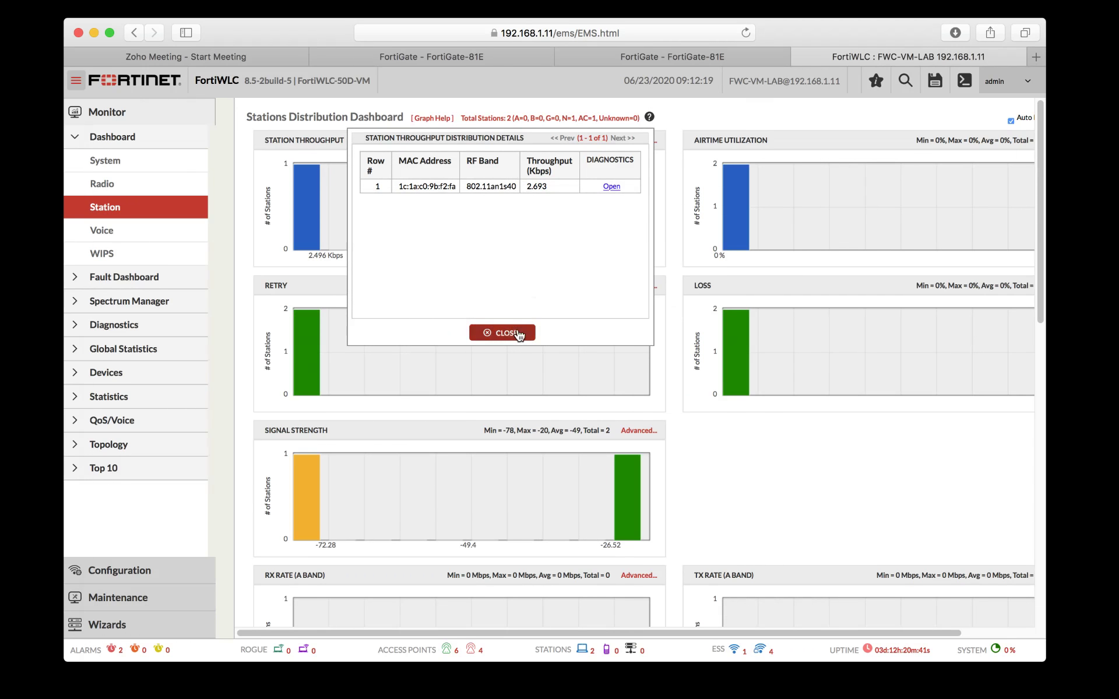
pyautogui.click(518, 333)
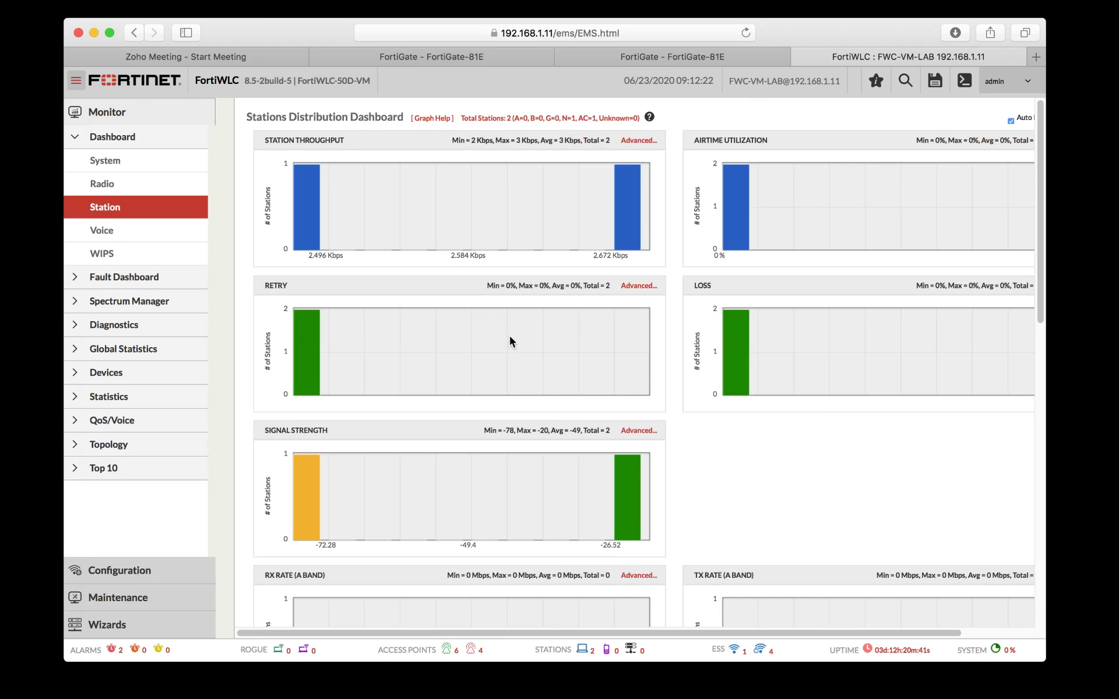
# Step: View the Voice Statistics dashboard and look through the monitoring entries under Fault Dashboard and Devices
pyautogui.click(103, 235)
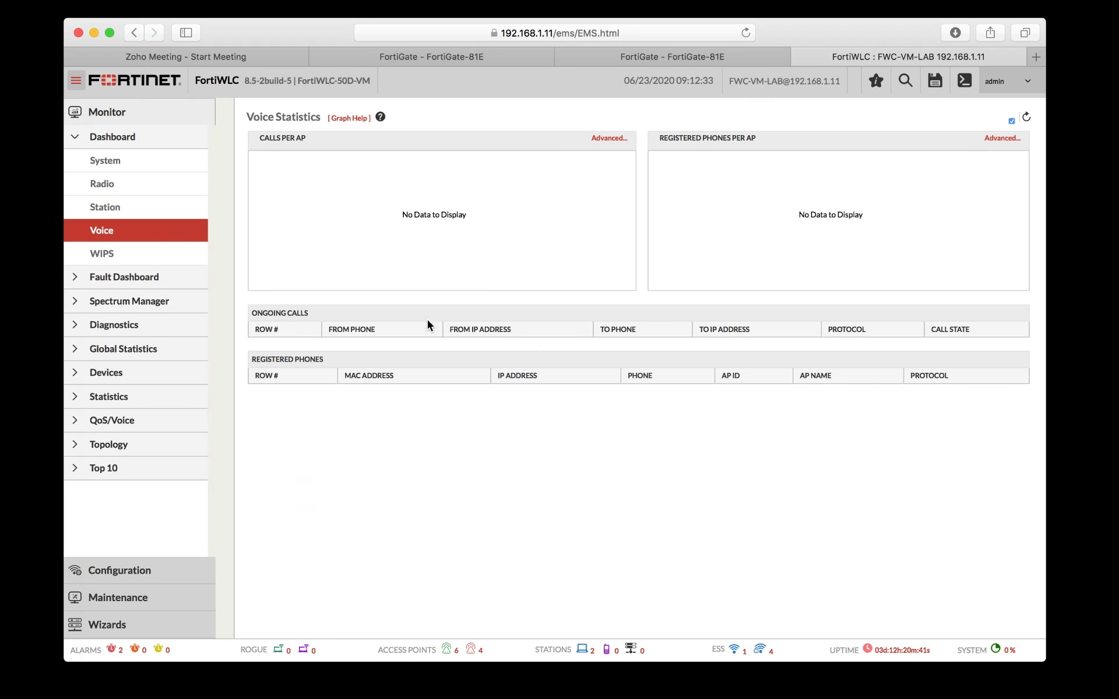
pyautogui.click(132, 278)
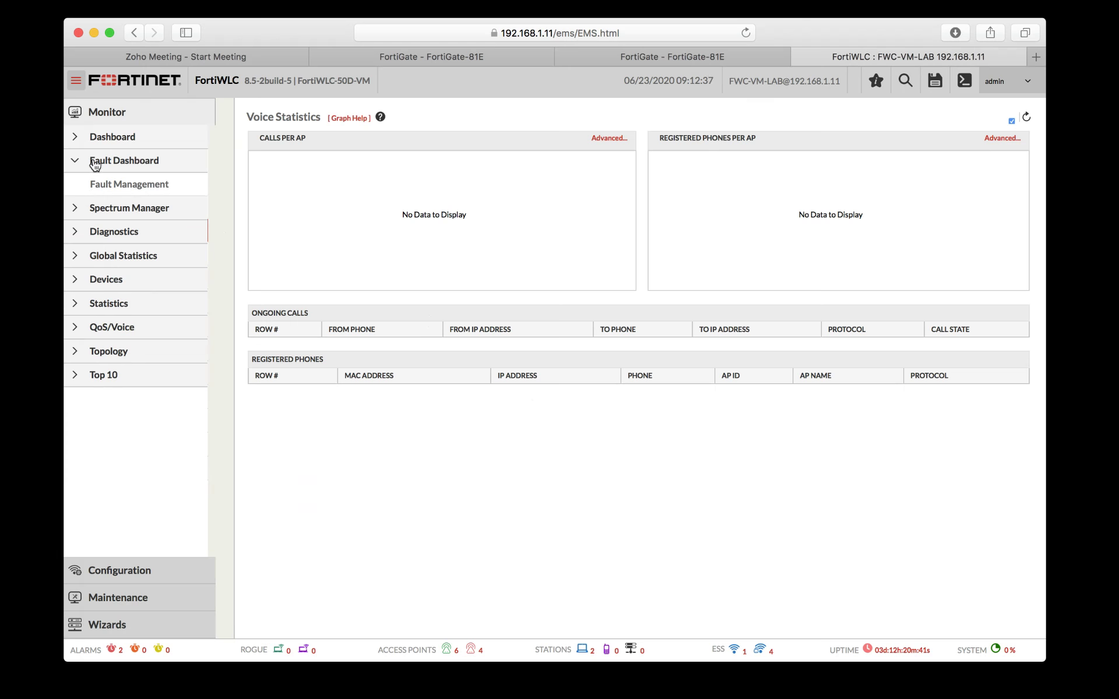
pyautogui.click(74, 162)
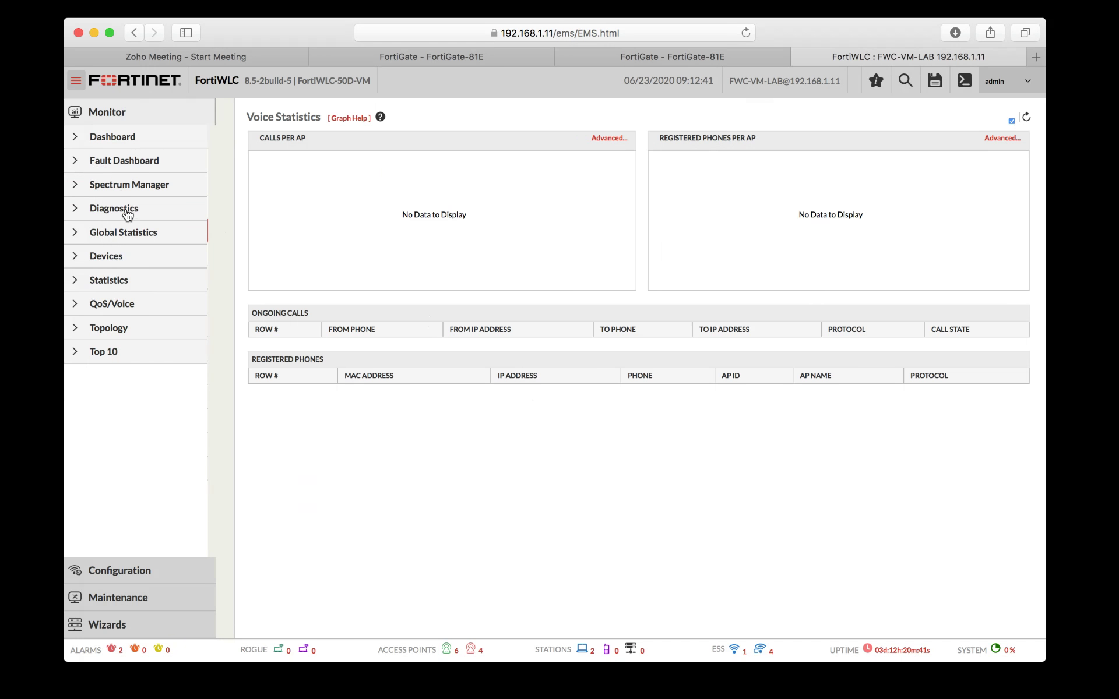
pyautogui.click(113, 256)
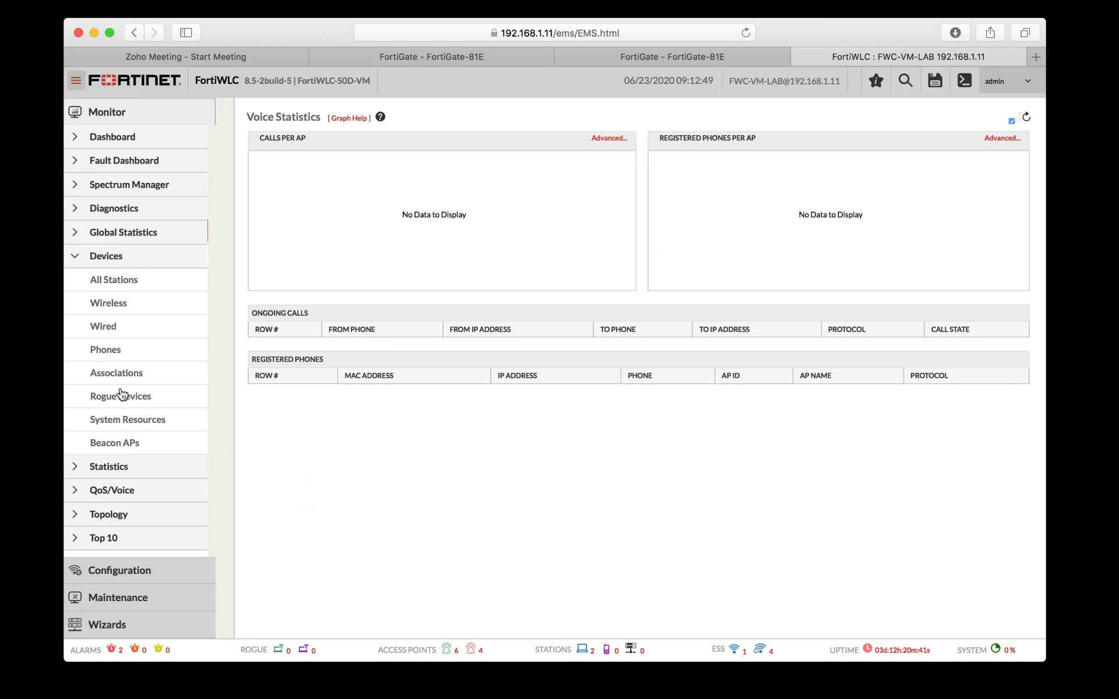
pyautogui.click(76, 258)
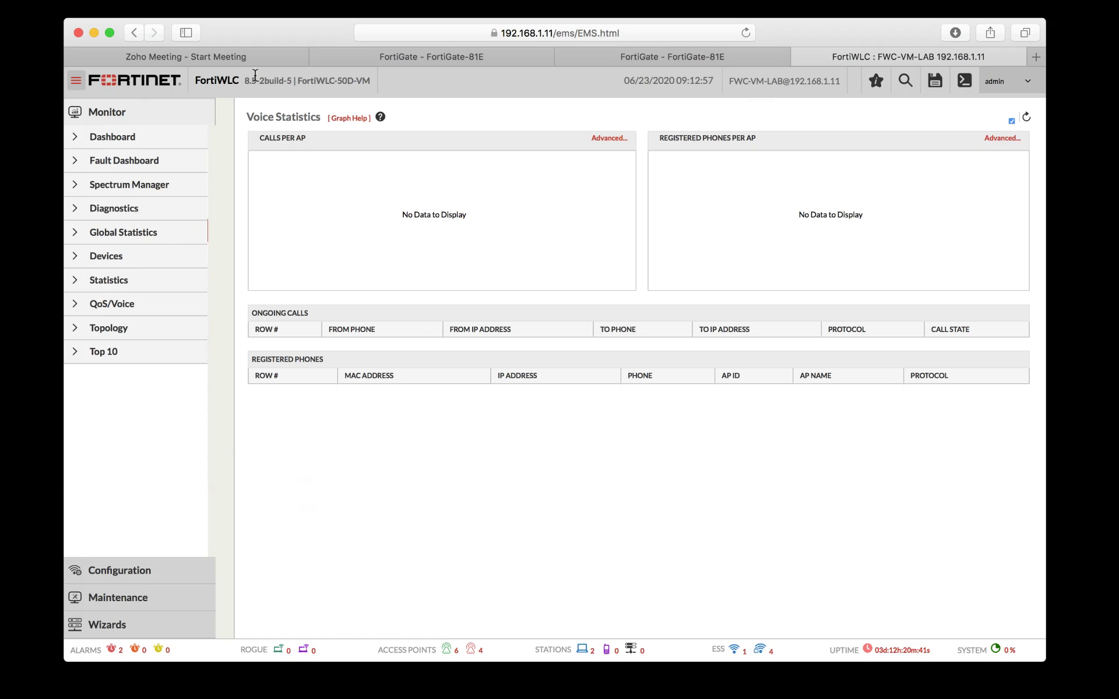
pyautogui.moveTo(300, 30); pyautogui.dragTo(264, 30)
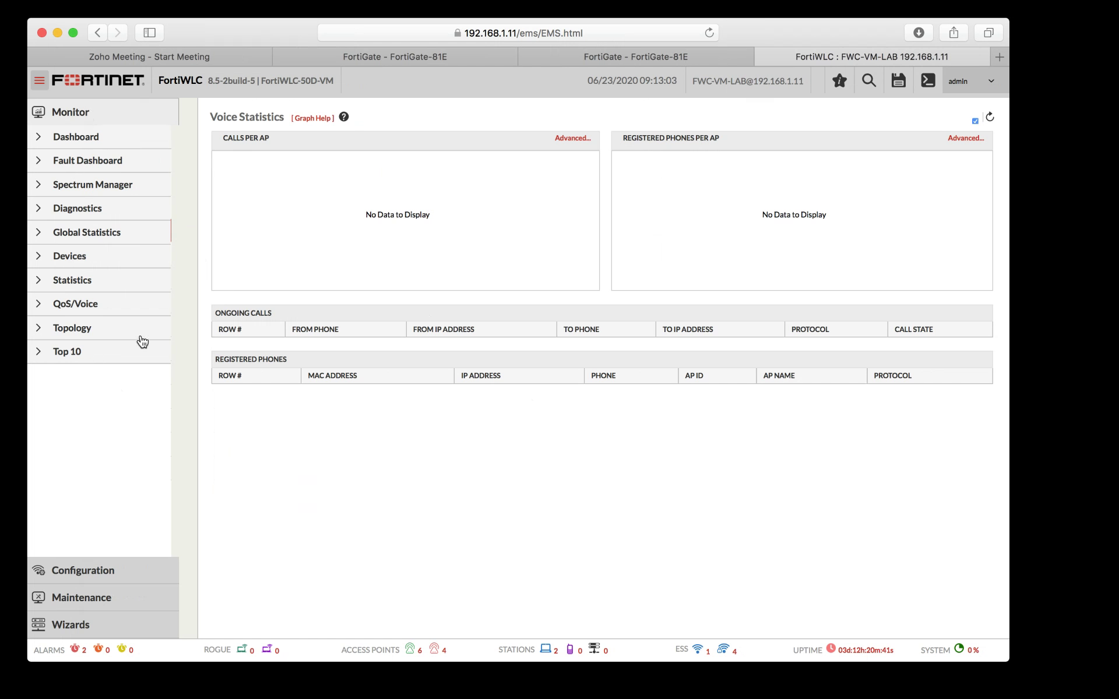
pyautogui.click(77, 352)
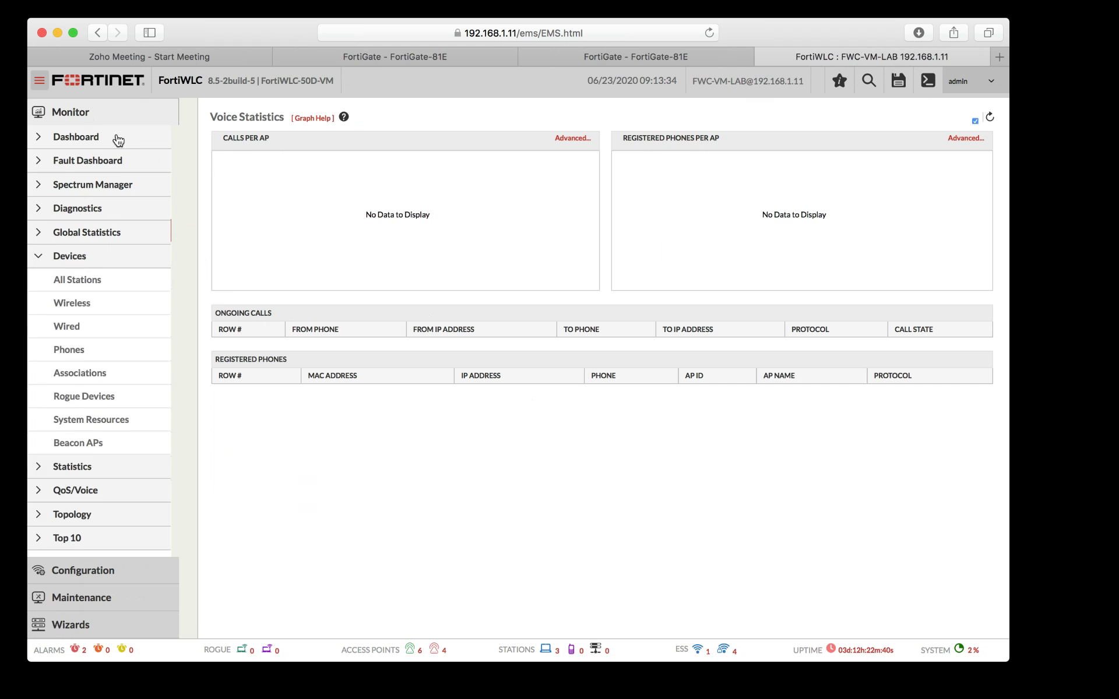
pyautogui.click(41, 251)
# Step: Review the Quick Start configuration's WLAN profile creation steps, VLAN entries and timer profile list
pyautogui.click(88, 574)
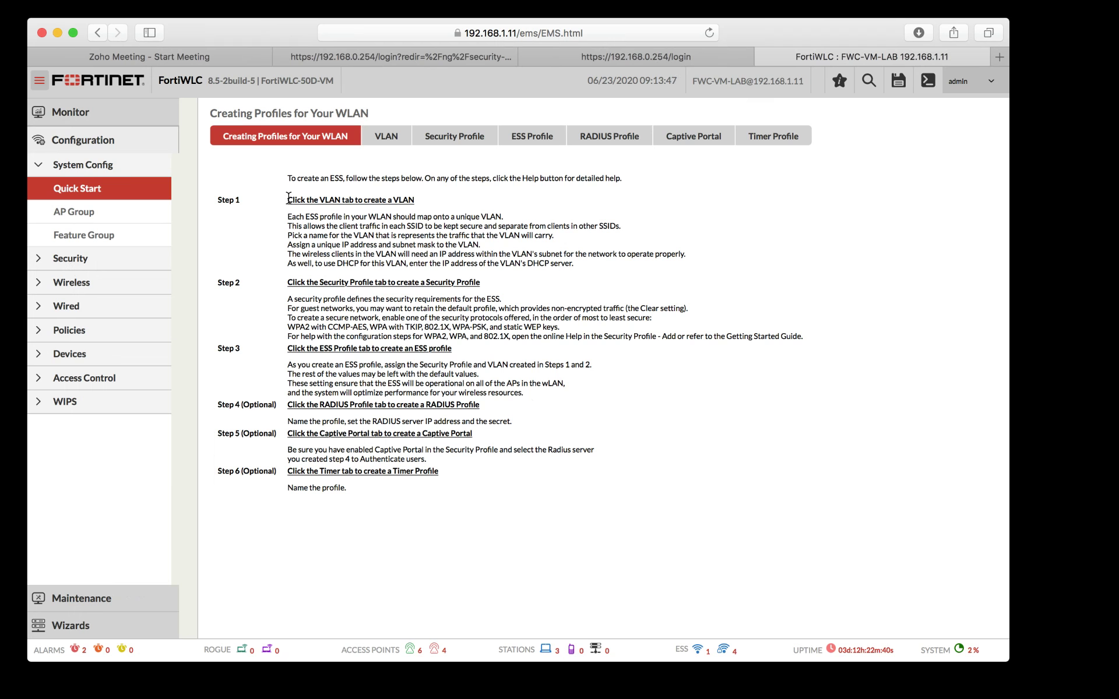
pyautogui.click(389, 139)
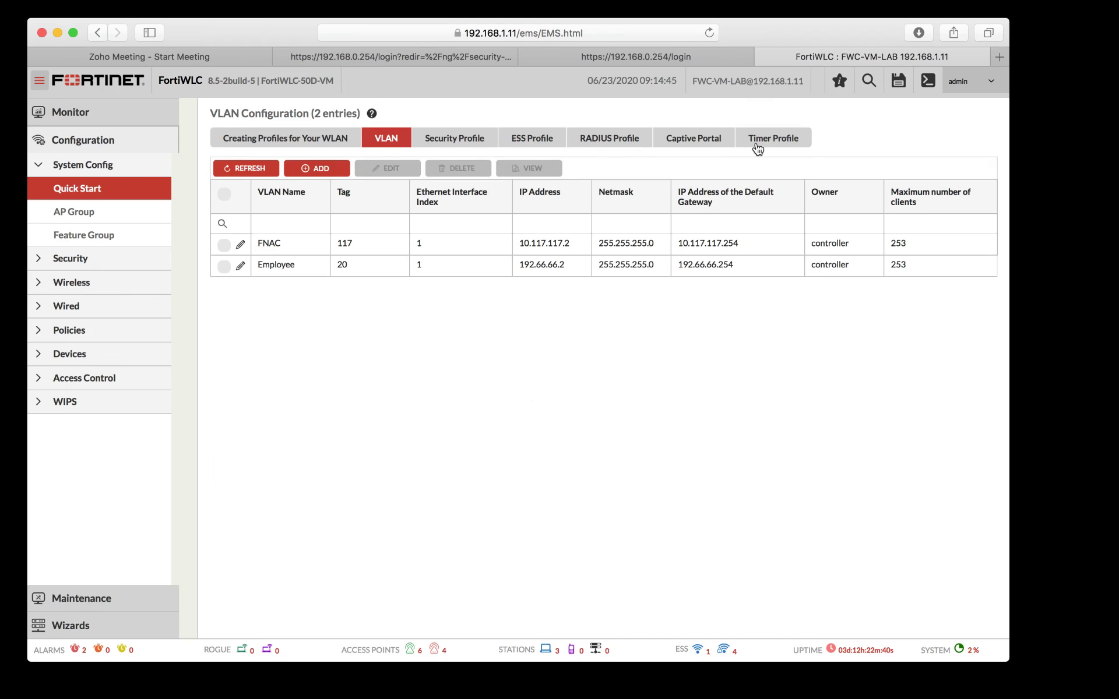
pyautogui.click(775, 143)
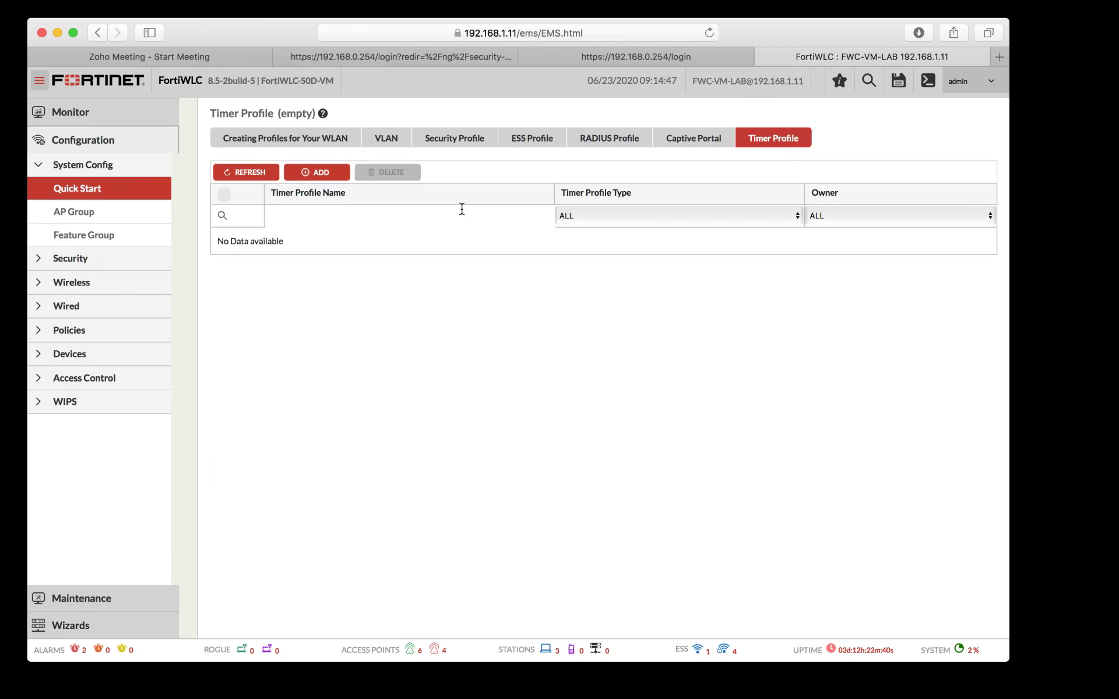
# Step: Inspect the settings for adding a timer profile with the Periodic timer type, and cancel without saving
pyautogui.click(322, 169)
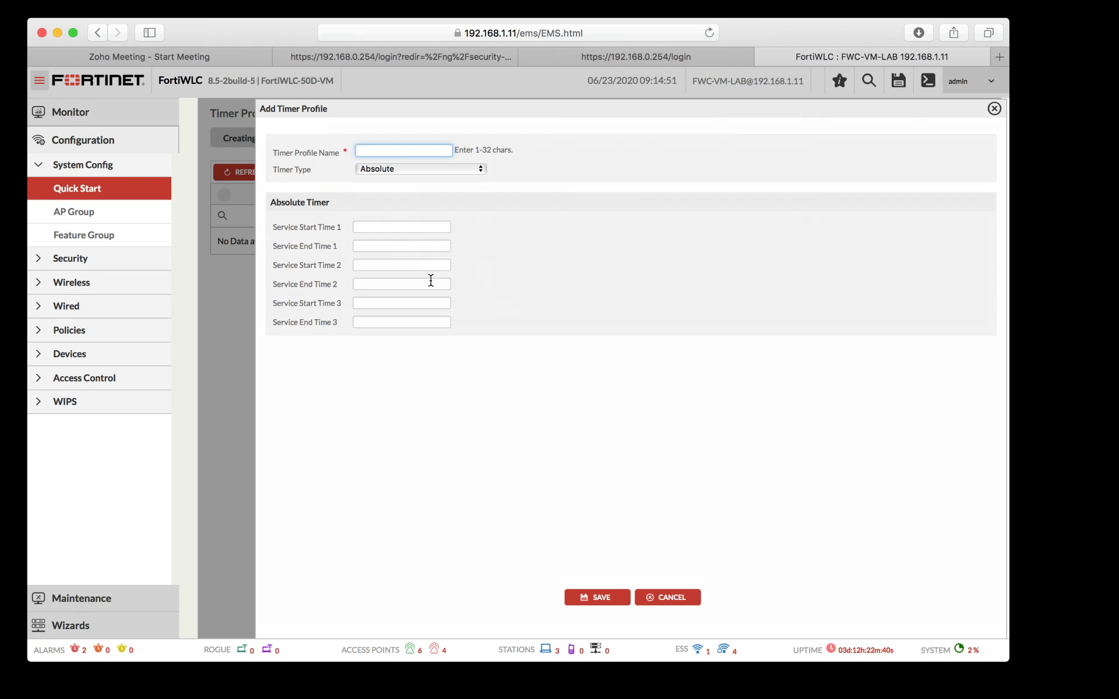
pyautogui.click(412, 170)
pyautogui.click(413, 183)
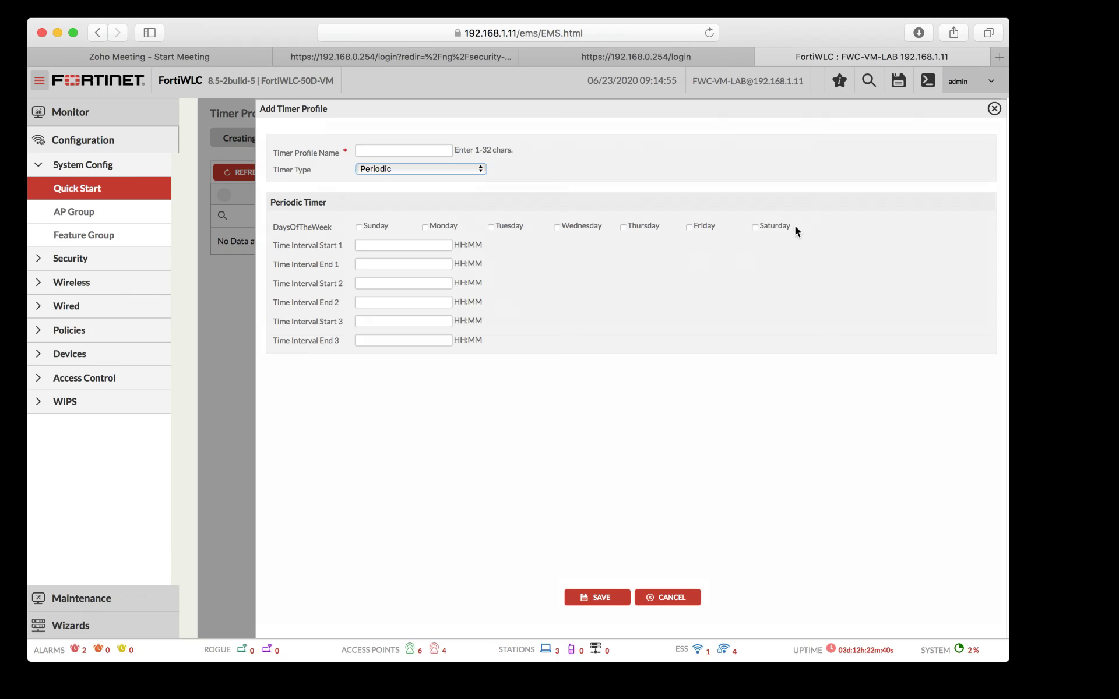
pyautogui.click(673, 603)
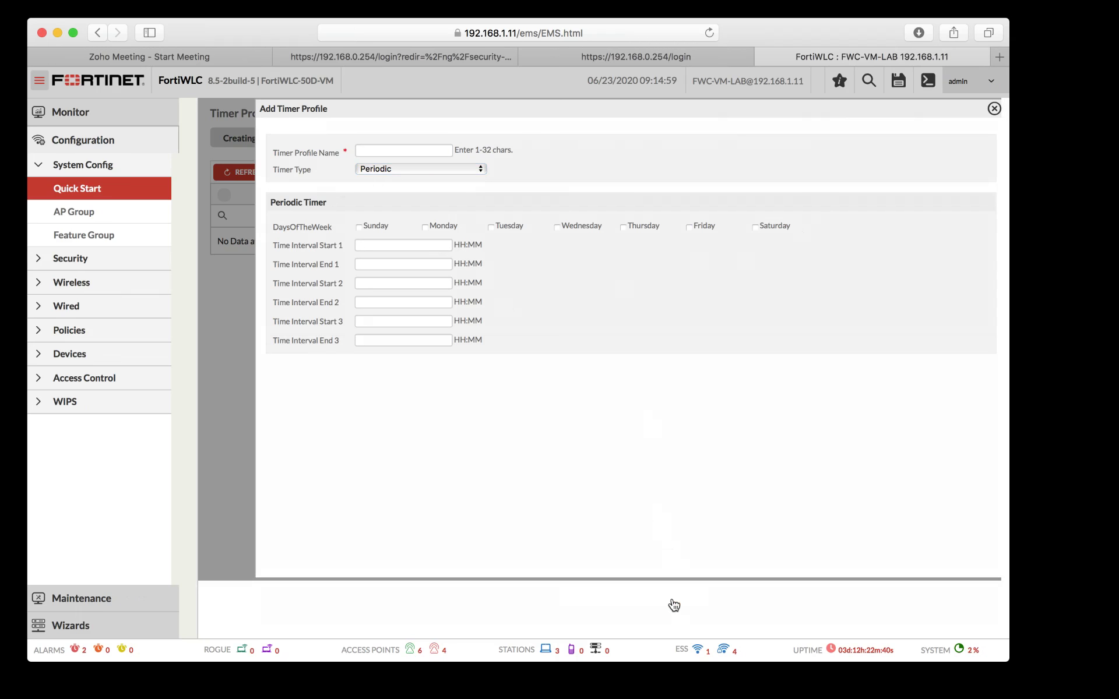
# Step: Review the AP groups, feature groups and existing security profiles in the controller configuration
pyautogui.click(74, 211)
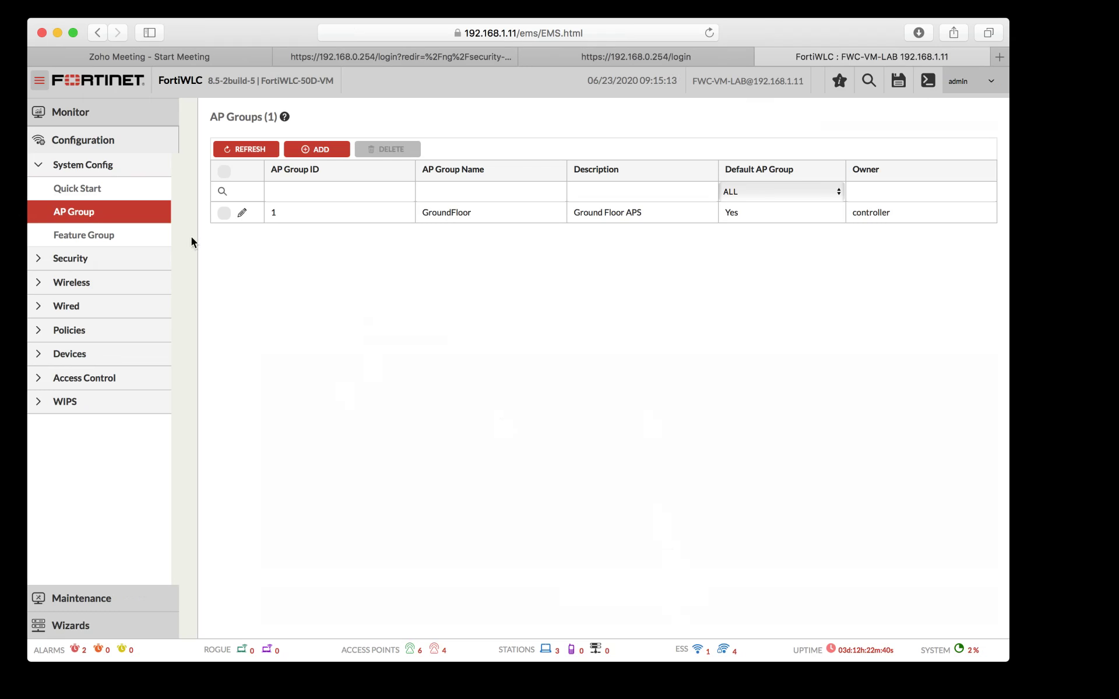
pyautogui.click(97, 239)
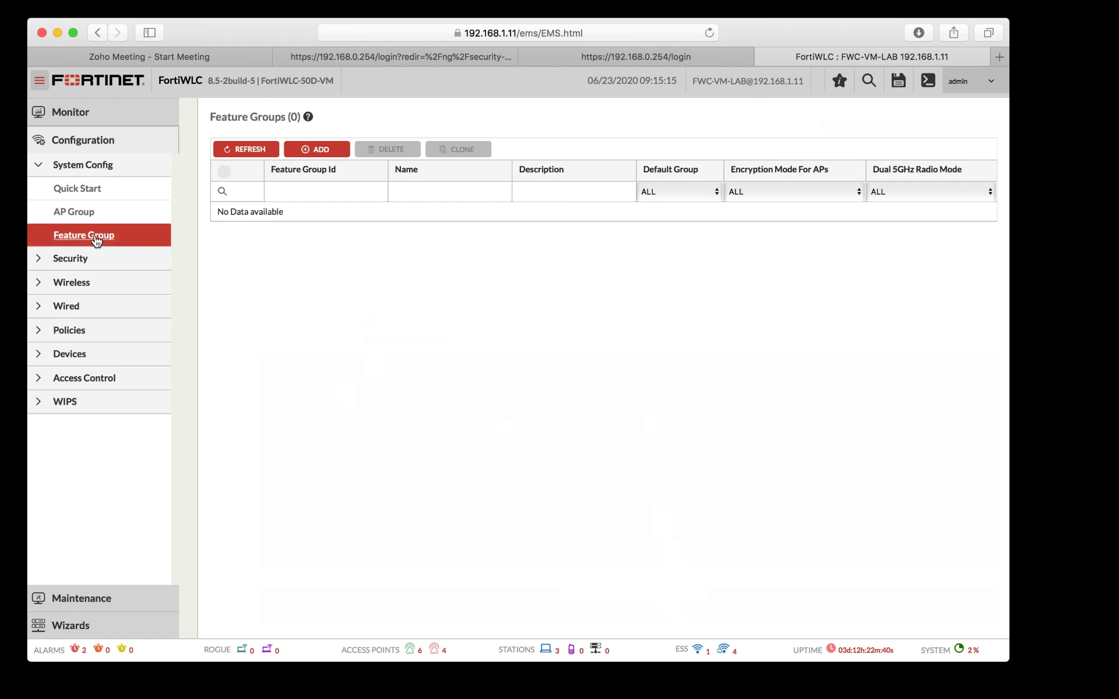
pyautogui.click(87, 258)
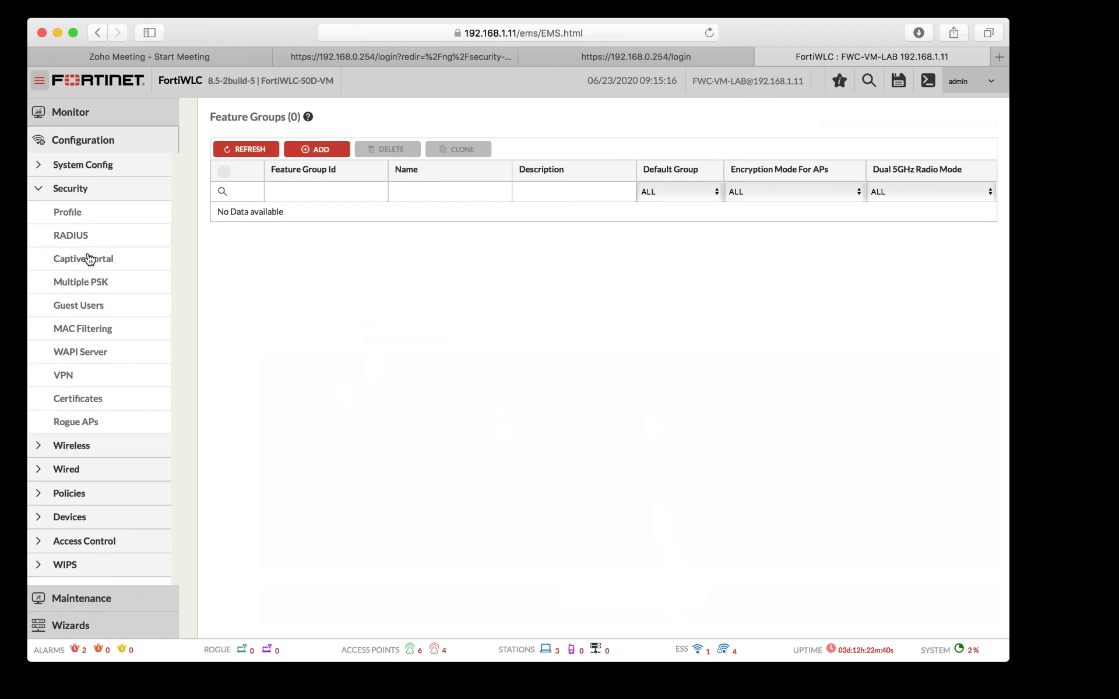
pyautogui.click(83, 213)
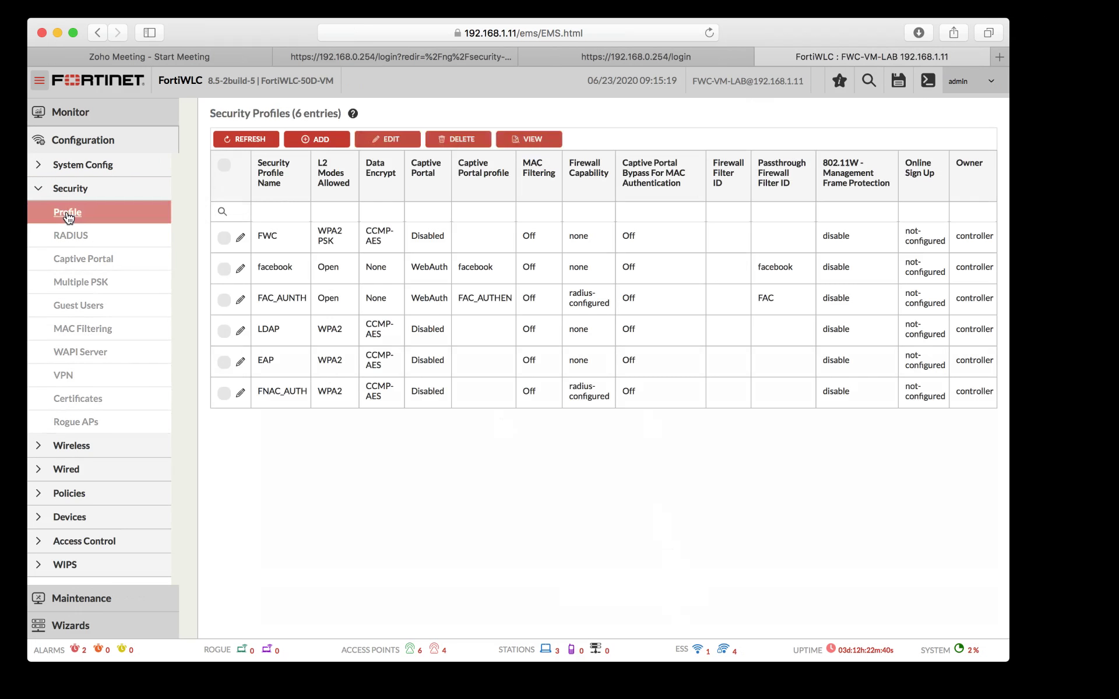
# Step: Inspect the security modes available for a new security profile, and cancel without saving
pyautogui.click(319, 140)
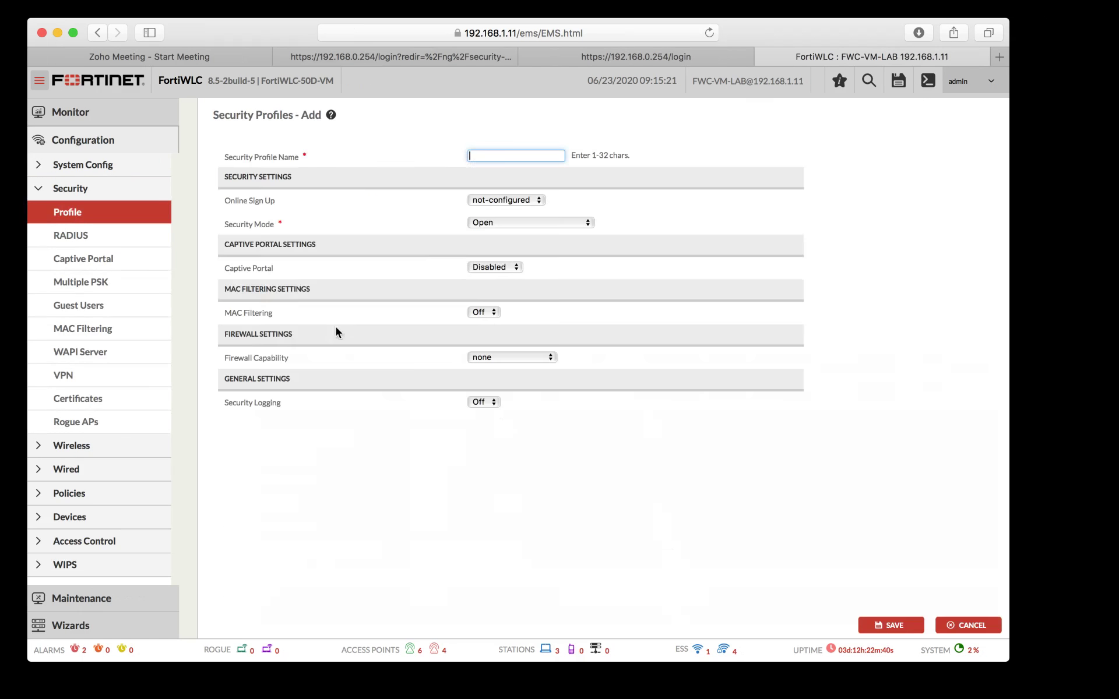
pyautogui.click(520, 223)
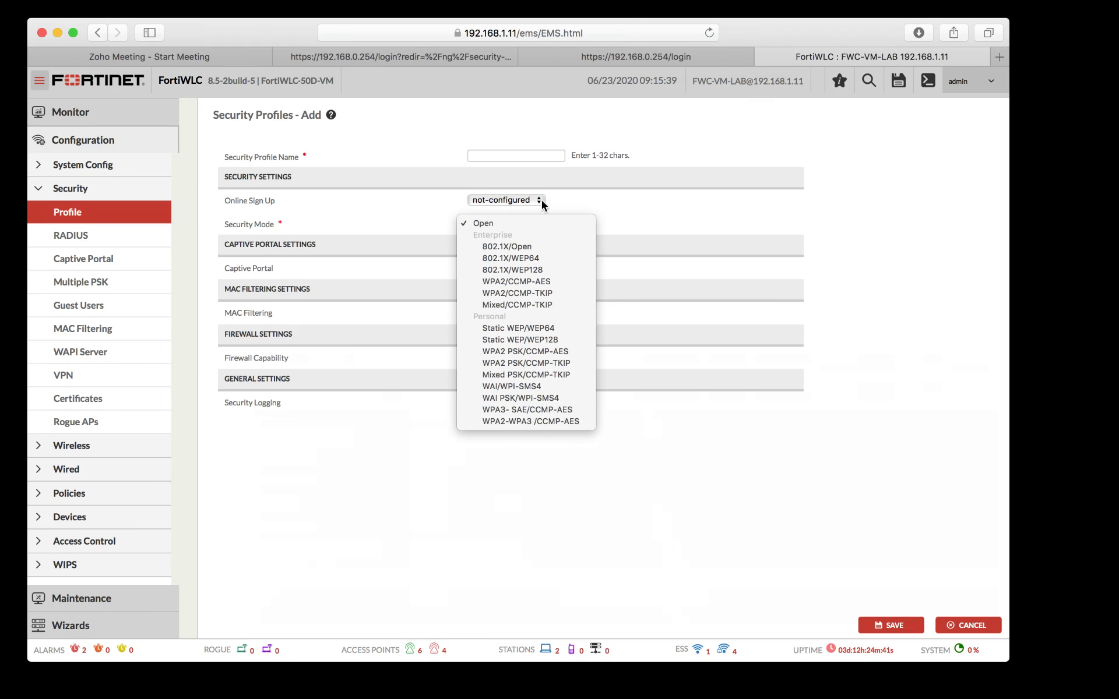
pyautogui.click(974, 626)
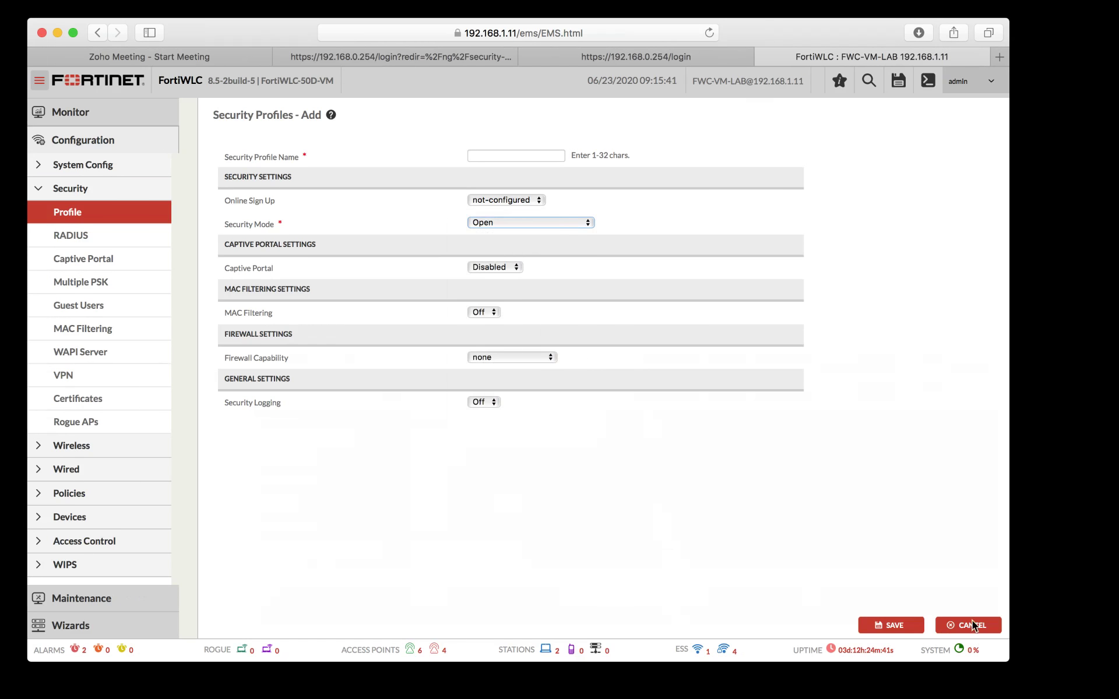
# Step: Review the Rogue APs configuration, including the allowed APs, blocked APs and global detection settings
pyautogui.click(90, 419)
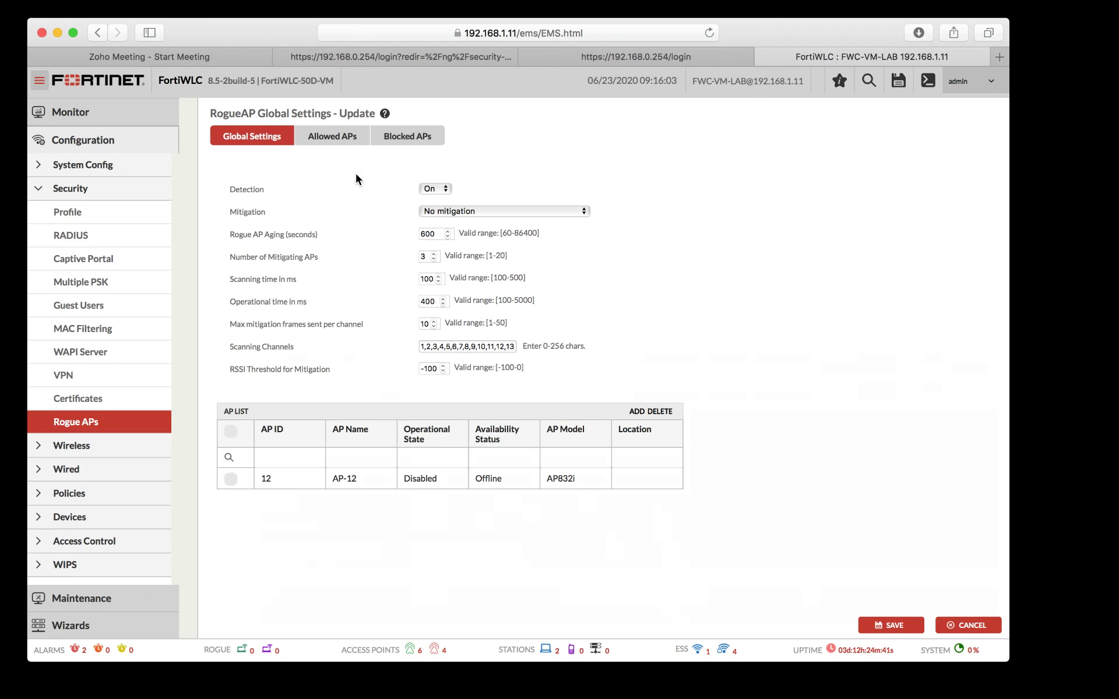
pyautogui.click(339, 142)
pyautogui.click(416, 144)
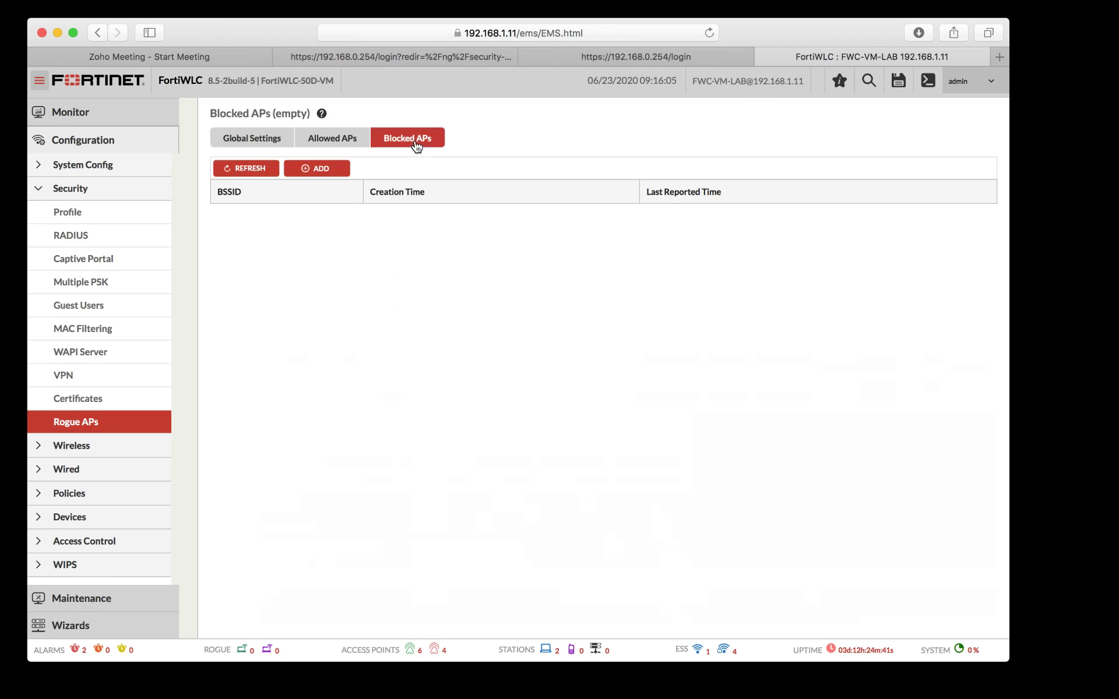
pyautogui.click(281, 138)
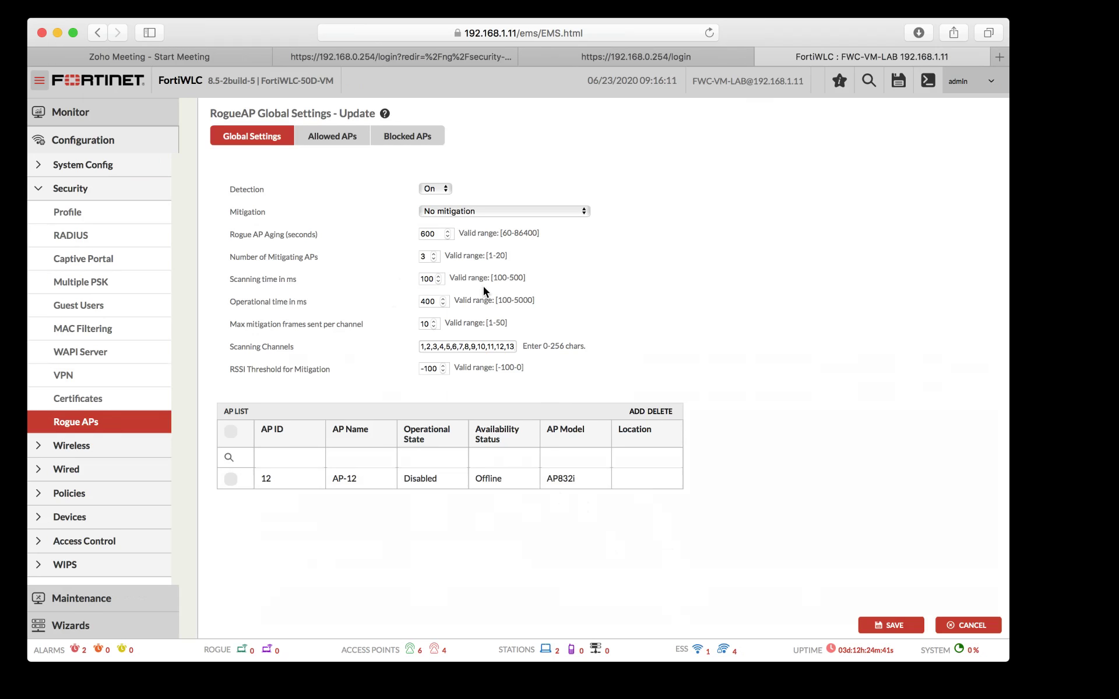
# Step: Look through the configuration entries available under Wireless and Wired
pyautogui.click(71, 460)
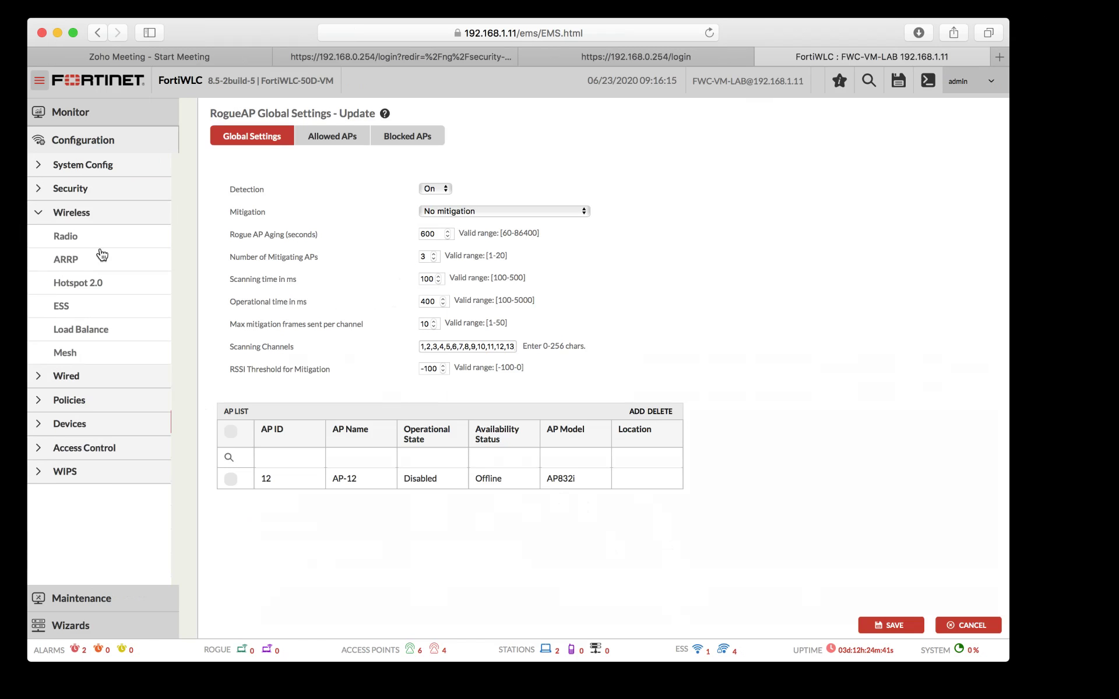
pyautogui.click(81, 375)
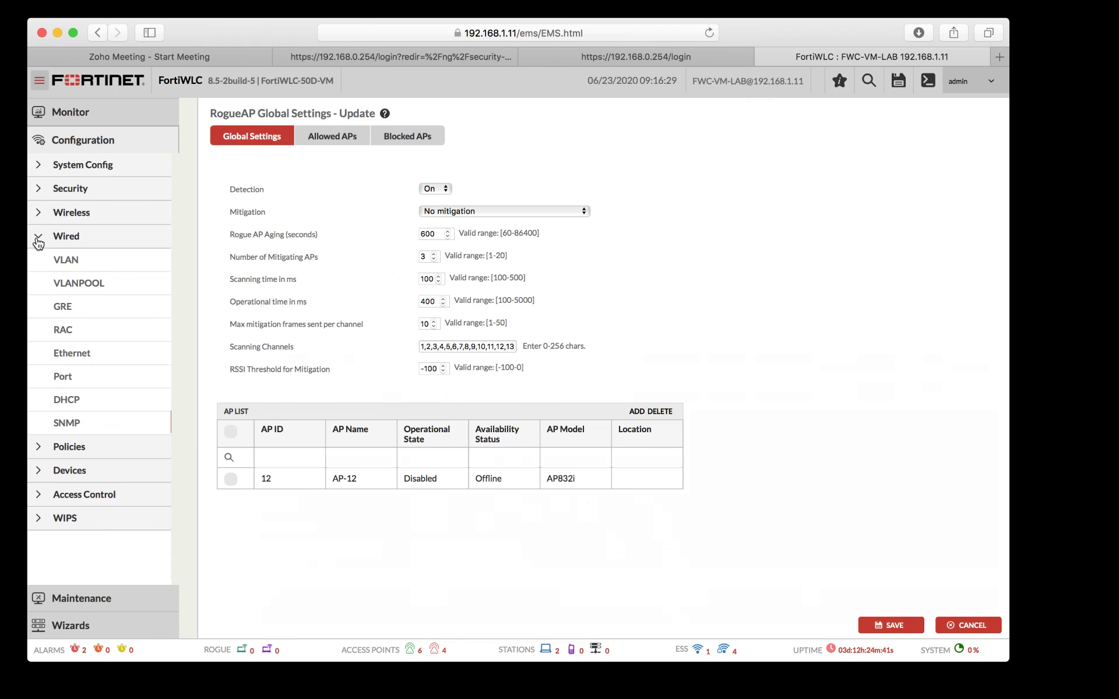
pyautogui.click(85, 217)
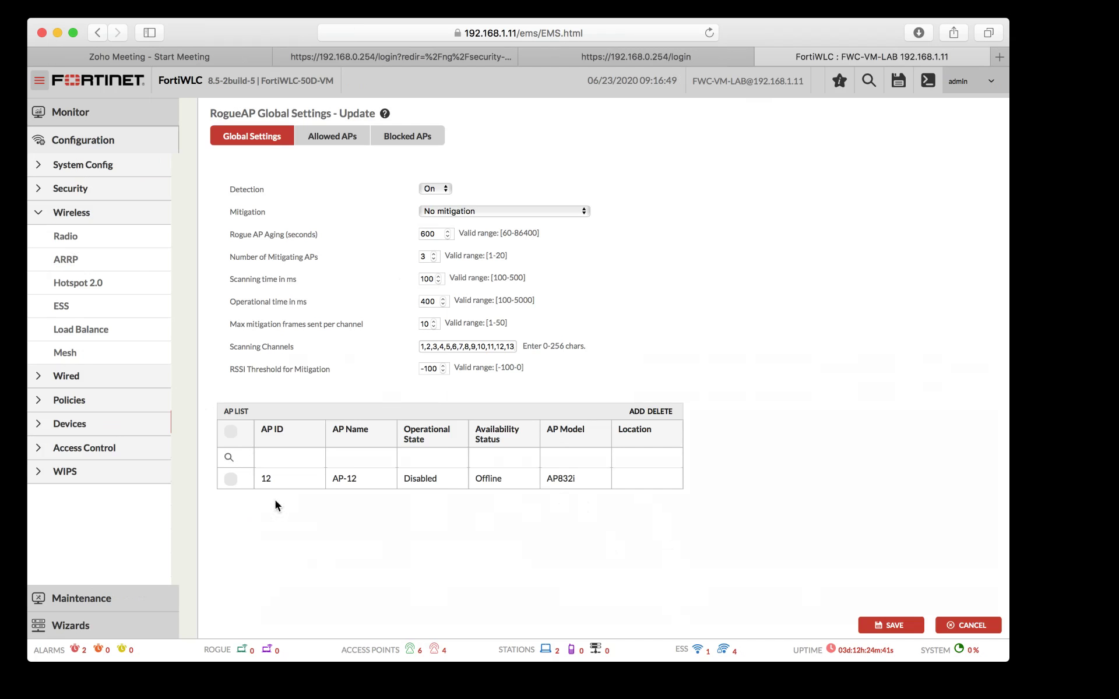
# Step: Open the access points list from the status summary of online access points
pyautogui.moveTo(416, 651)
pyautogui.click(416, 652)
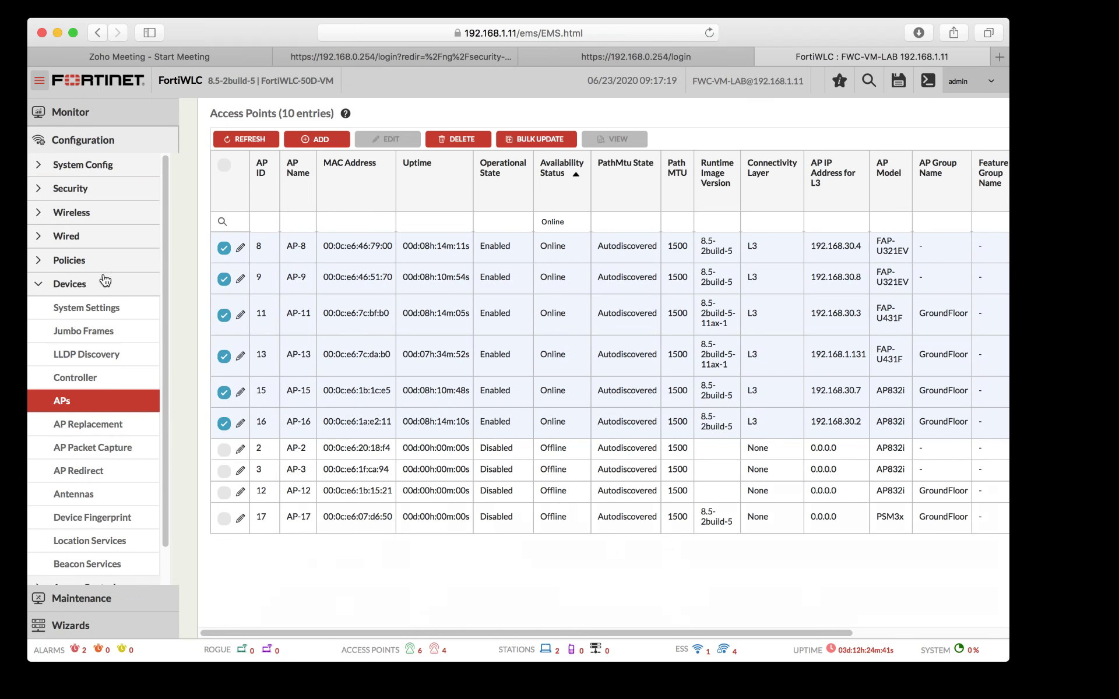
# Step: Open the Wave2 ESS profile from the wireless configuration and display its ESS-AP table
pyautogui.click(73, 214)
pyautogui.click(61, 307)
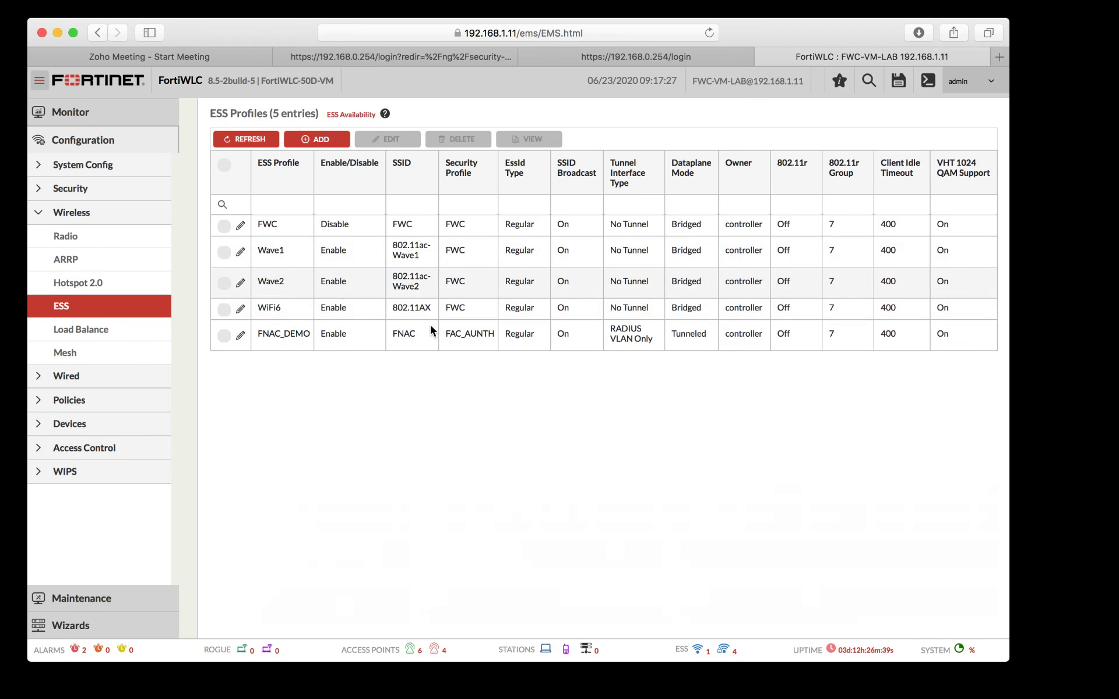
pyautogui.click(241, 284)
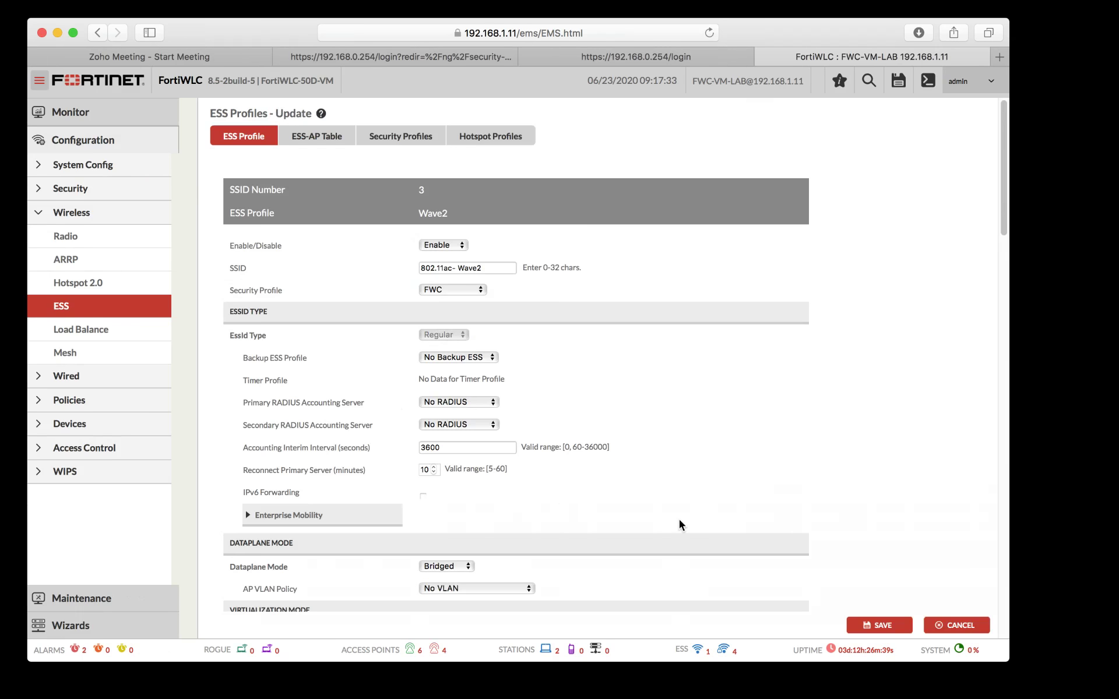
pyautogui.click(325, 136)
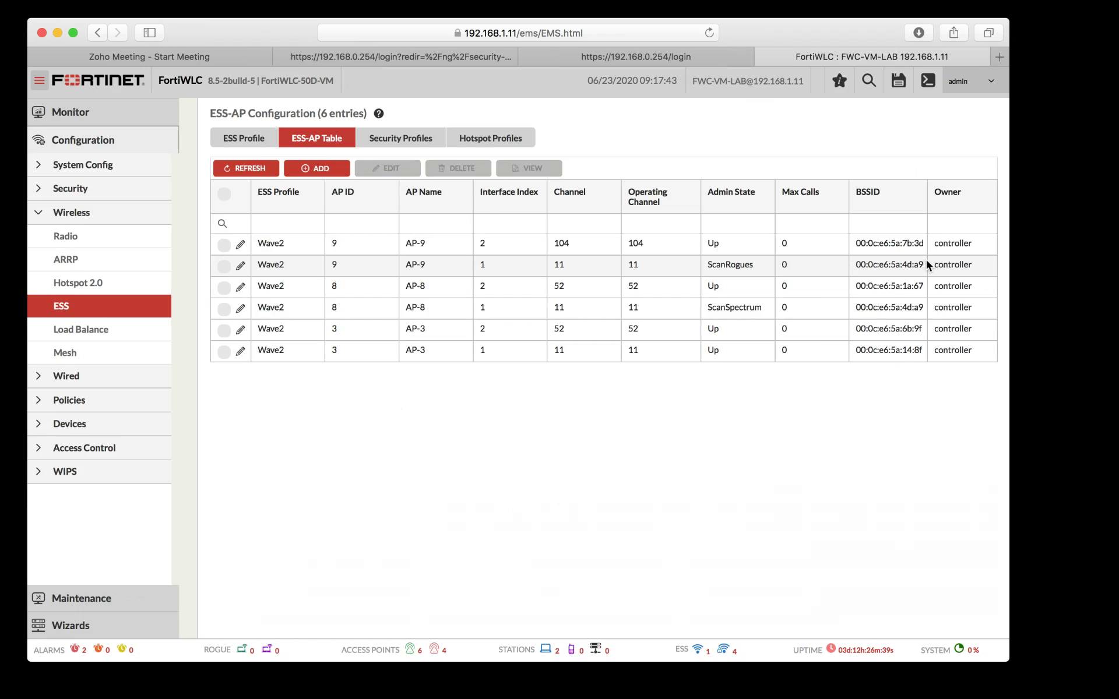
# Step: Compare the BSSIDs and admin states of the AP-9 and AP-8 interfaces in Wave2's ESS-AP table
pyautogui.moveTo(925, 265); pyautogui.dragTo(877, 266)
pyautogui.click(857, 266)
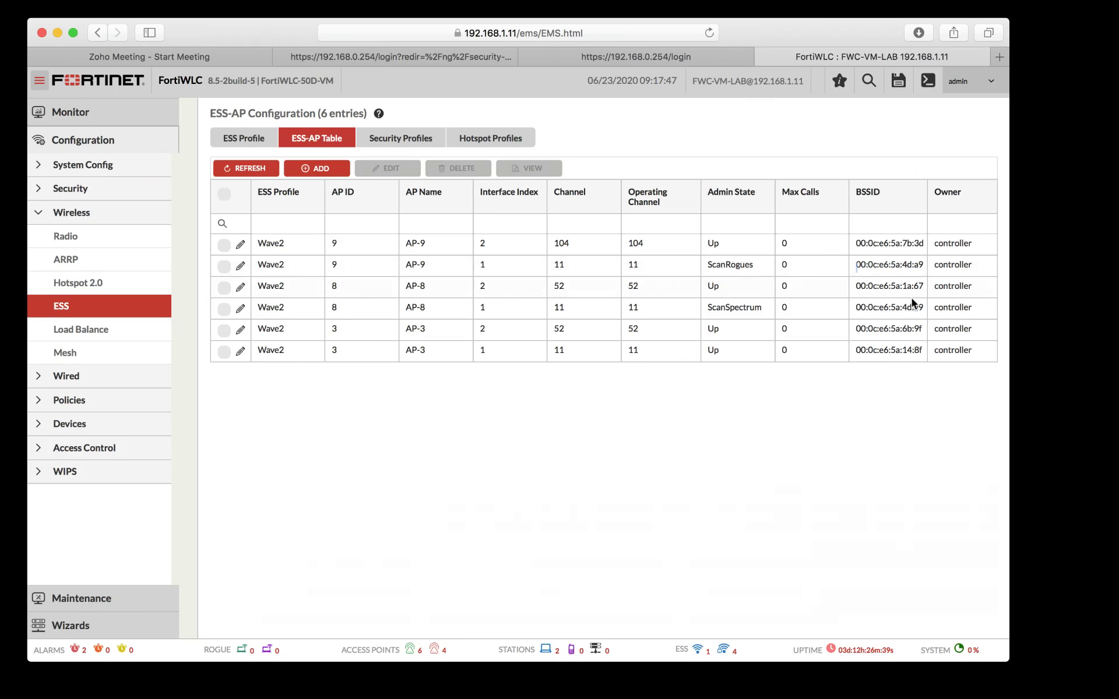
pyautogui.moveTo(925, 308); pyautogui.dragTo(860, 308)
pyautogui.click(855, 309)
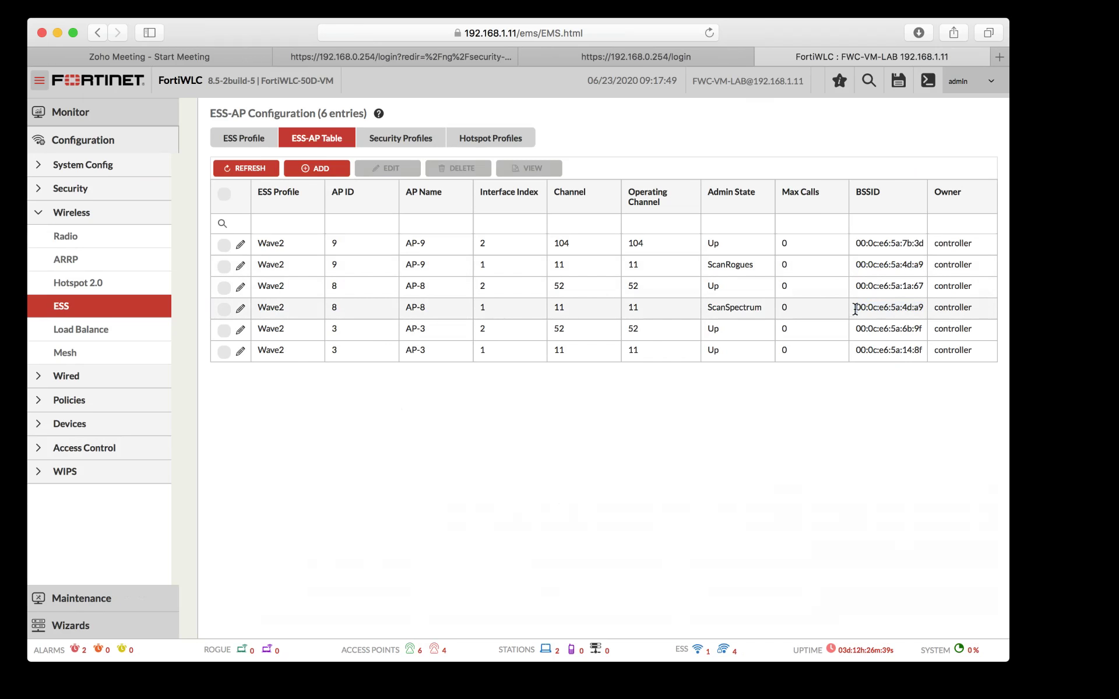
pyautogui.moveTo(925, 307); pyautogui.dragTo(917, 310)
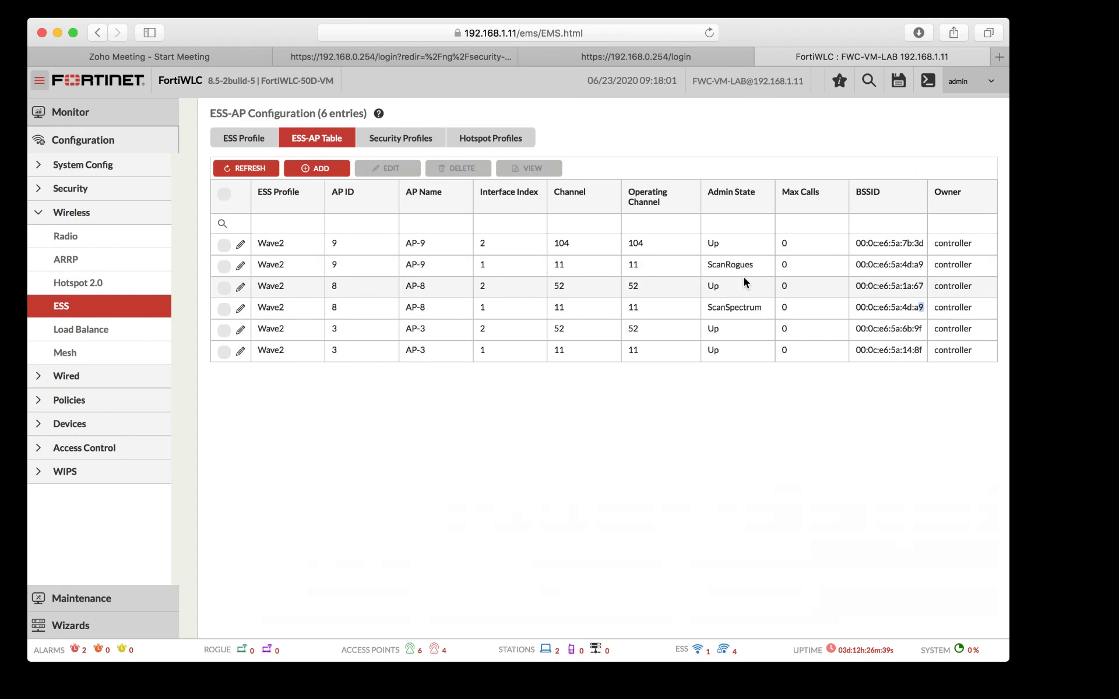
pyautogui.moveTo(761, 268); pyautogui.dragTo(697, 261)
pyautogui.moveTo(770, 307); pyautogui.dragTo(683, 312)
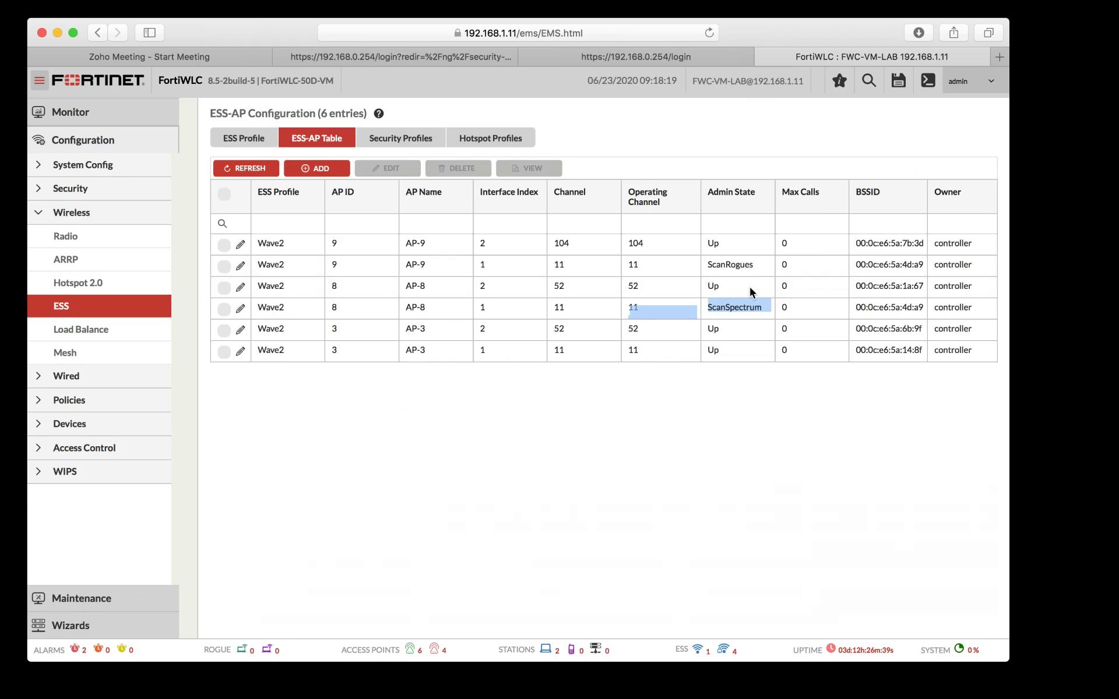
pyautogui.click(629, 432)
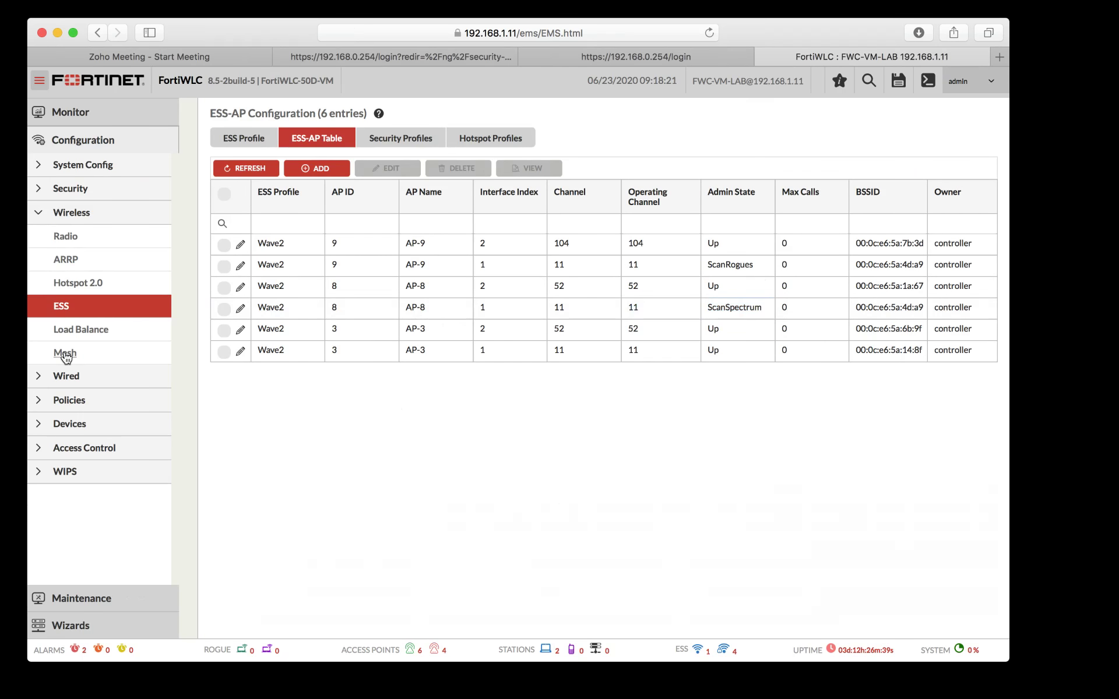
# Step: Look through the maintenance entries available under File Management, Captive Portal and System
pyautogui.click(100, 598)
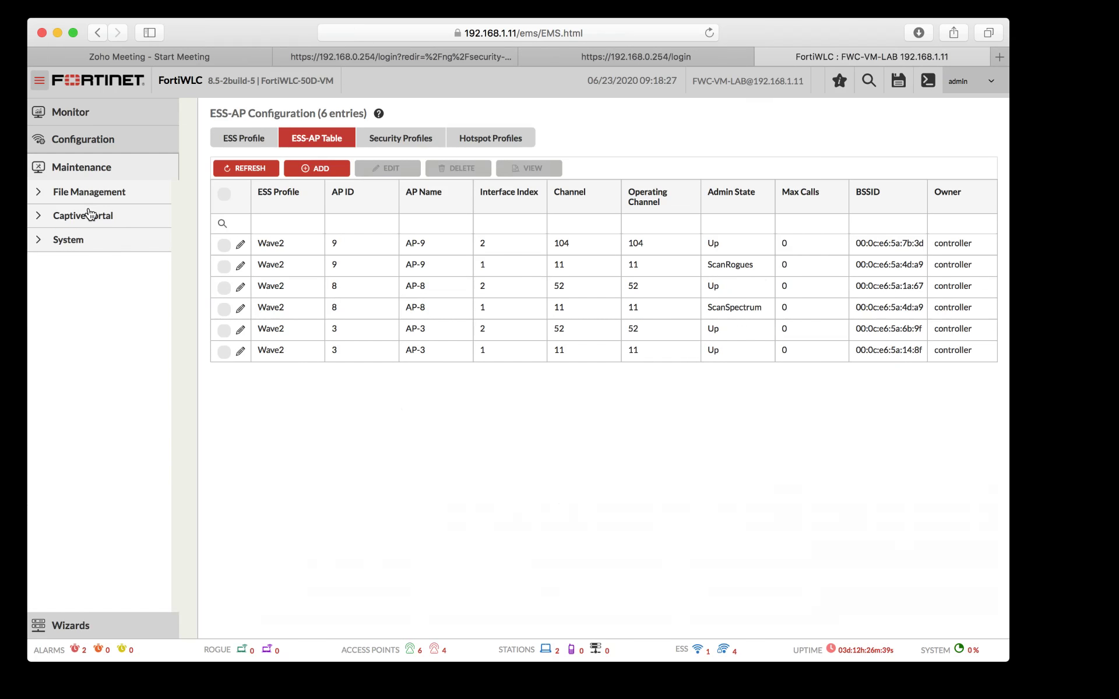
pyautogui.click(39, 194)
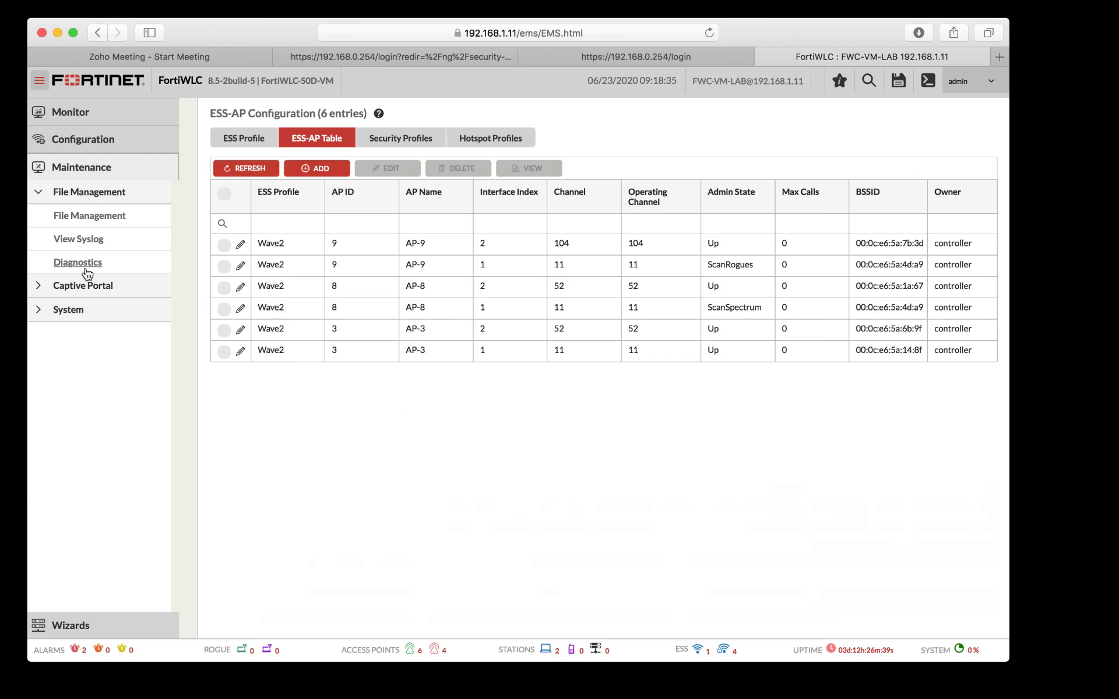
pyautogui.click(45, 287)
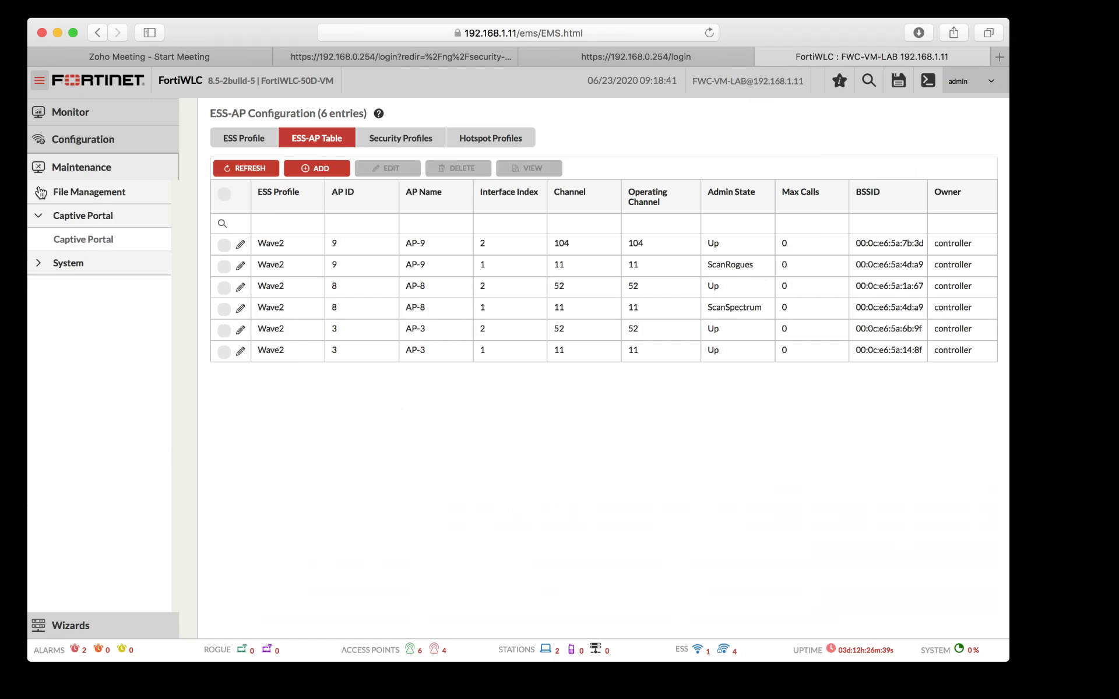
pyautogui.click(42, 264)
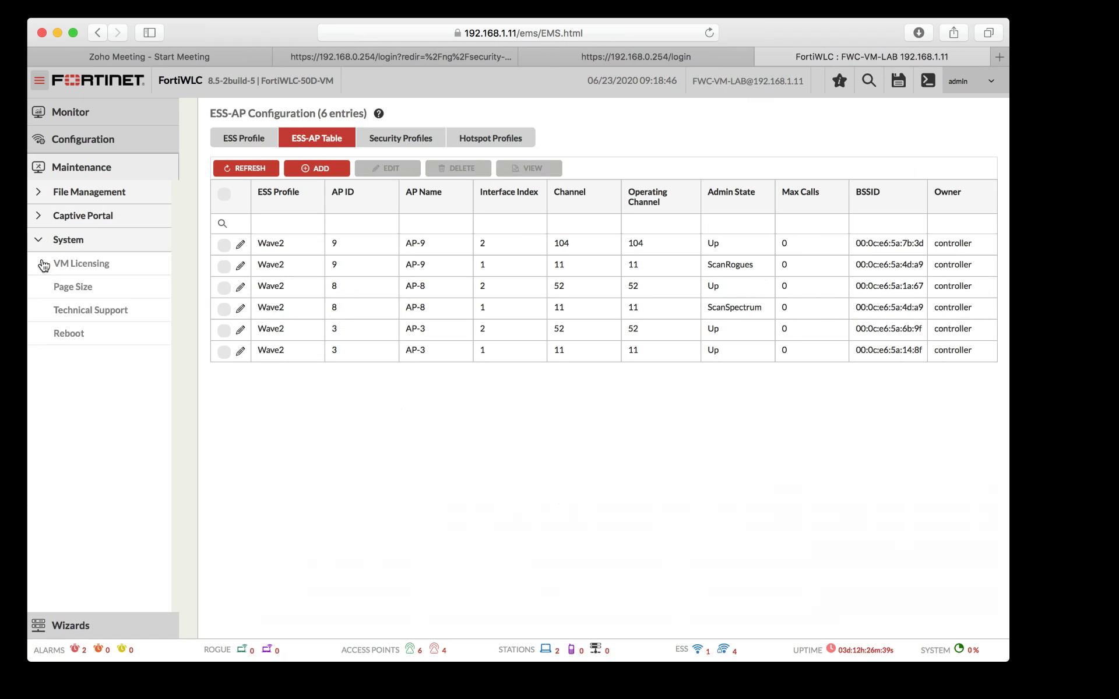
# Step: Review the controller's VM licensing entry and the reboot page for the controller and access points
pyautogui.click(87, 265)
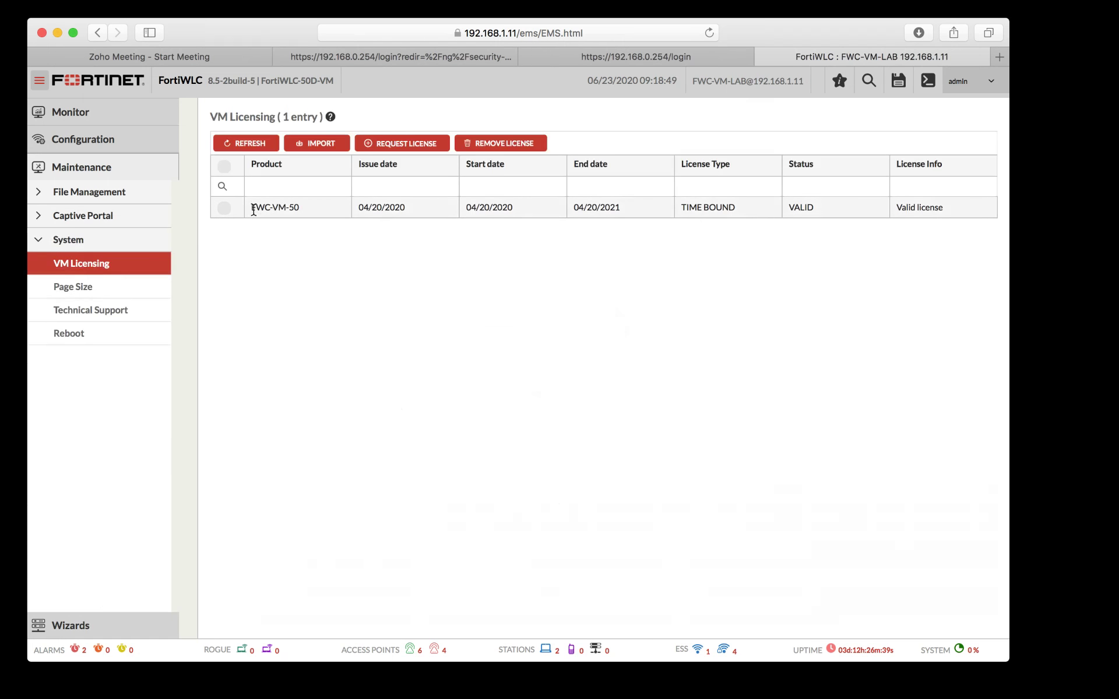
pyautogui.moveTo(249, 206); pyautogui.dragTo(281, 205)
pyautogui.click(303, 201)
pyautogui.tripleClick(304, 203)
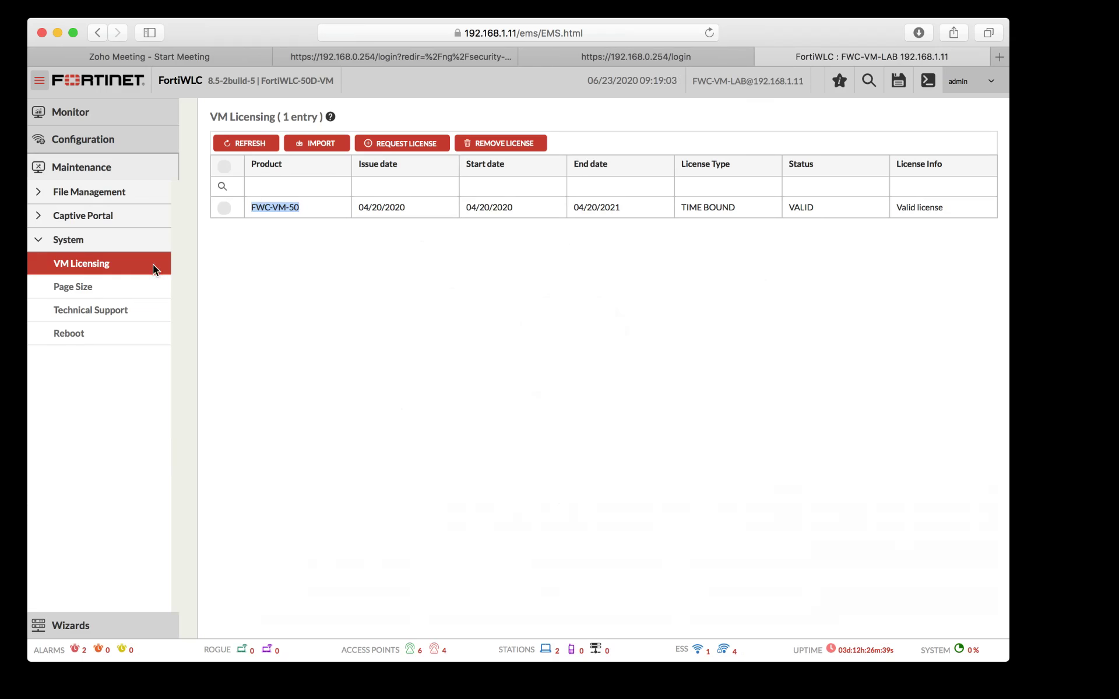
pyautogui.click(69, 336)
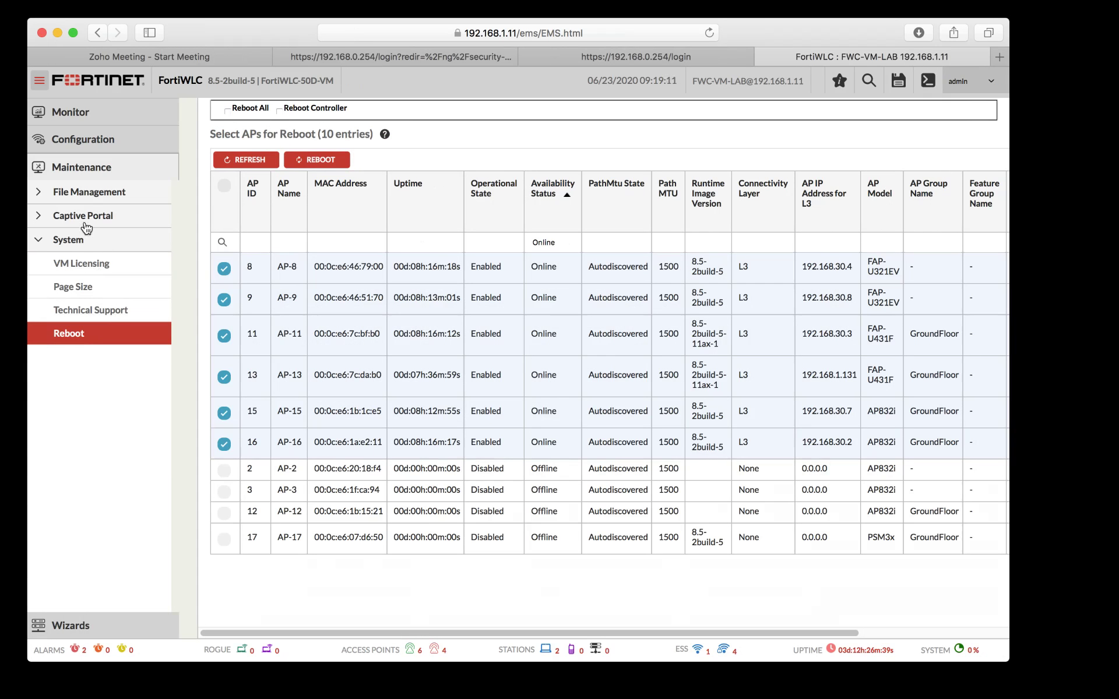
# Step: Review the SD versions and AP init scripts in File Management, and inspect the new script form without saving
pyautogui.click(88, 194)
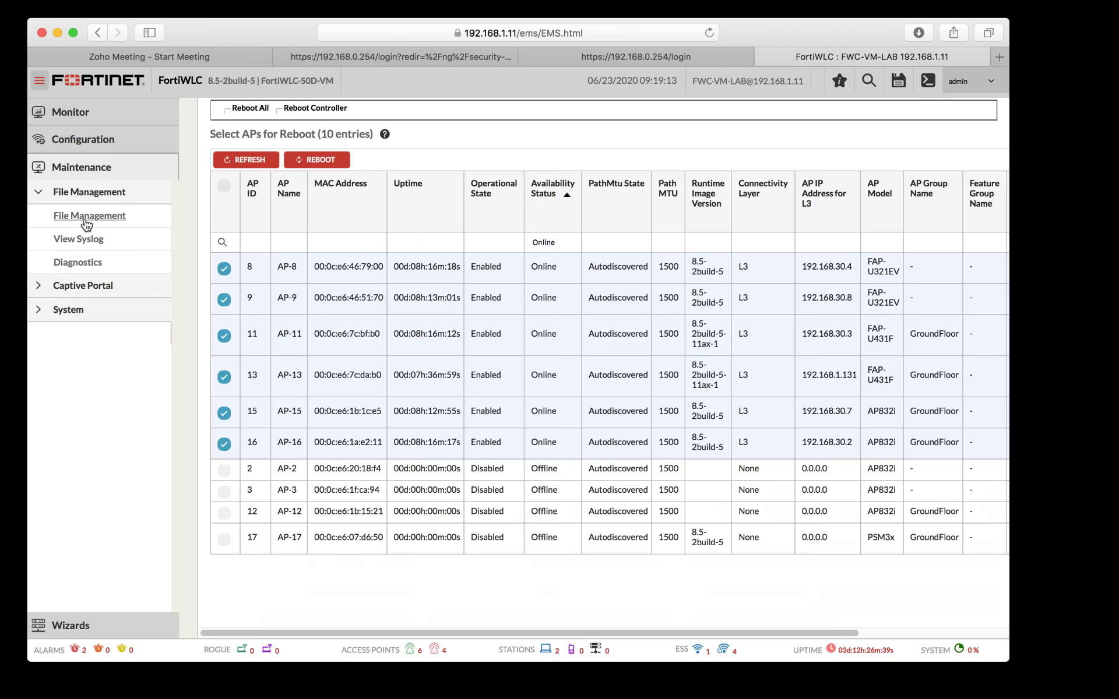
pyautogui.click(86, 223)
pyautogui.click(395, 145)
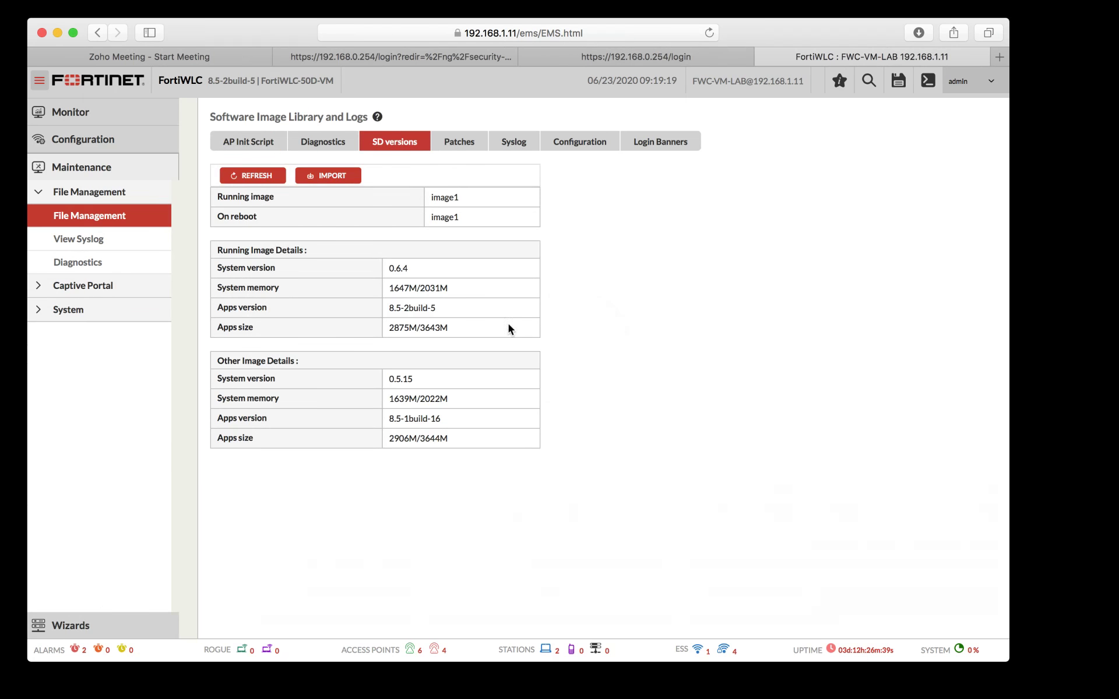
pyautogui.click(241, 143)
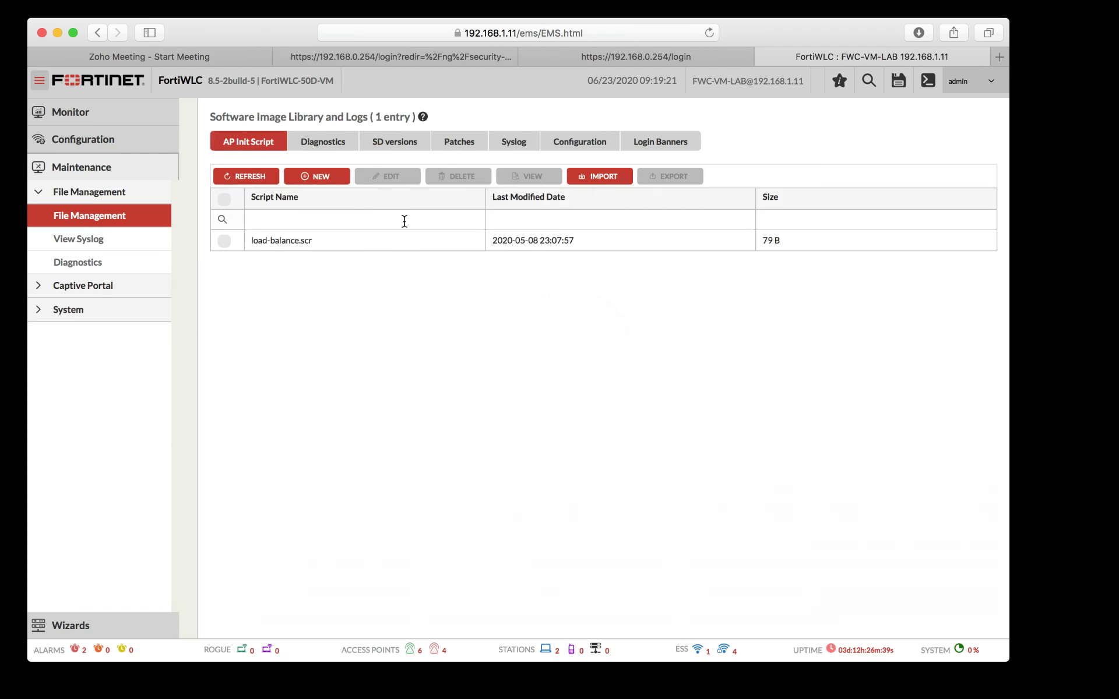
pyautogui.click(327, 181)
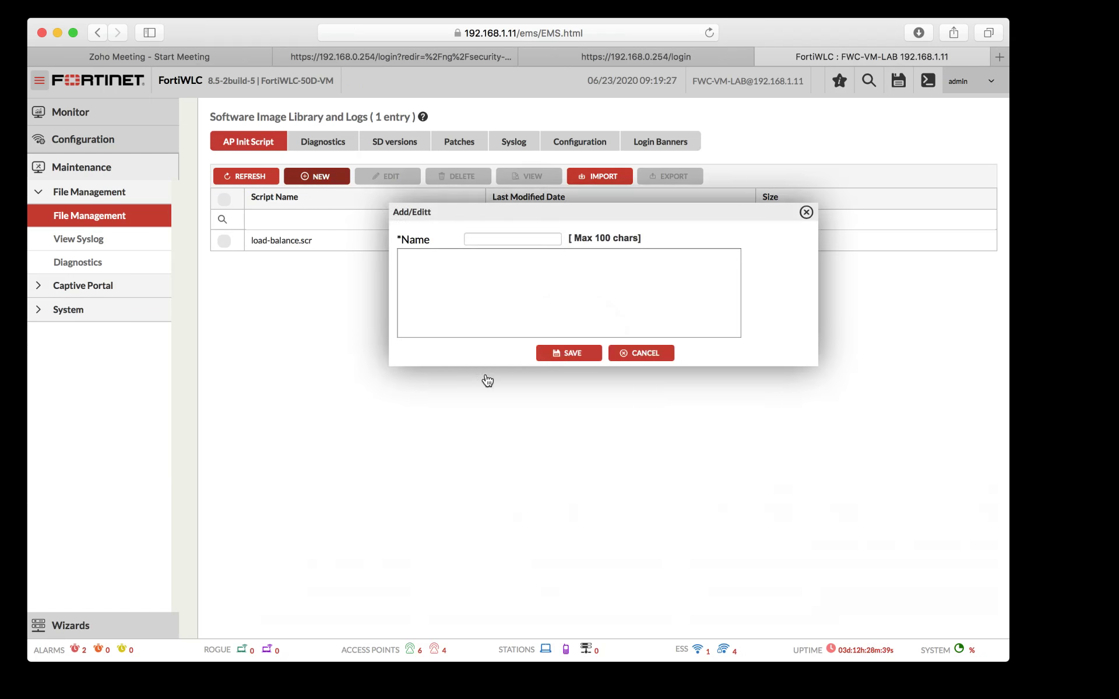
pyautogui.click(652, 362)
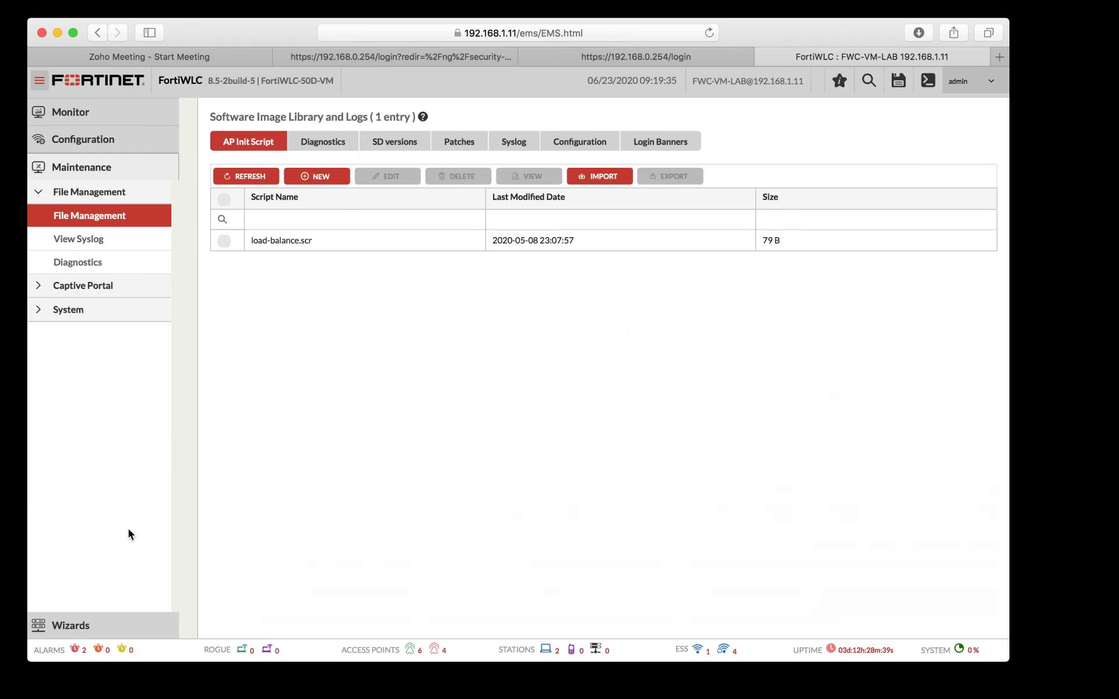
# Step: Review the EzSetup wizard's stages and basic configuration, and return to the Quick Start configuration page
pyautogui.click(70, 625)
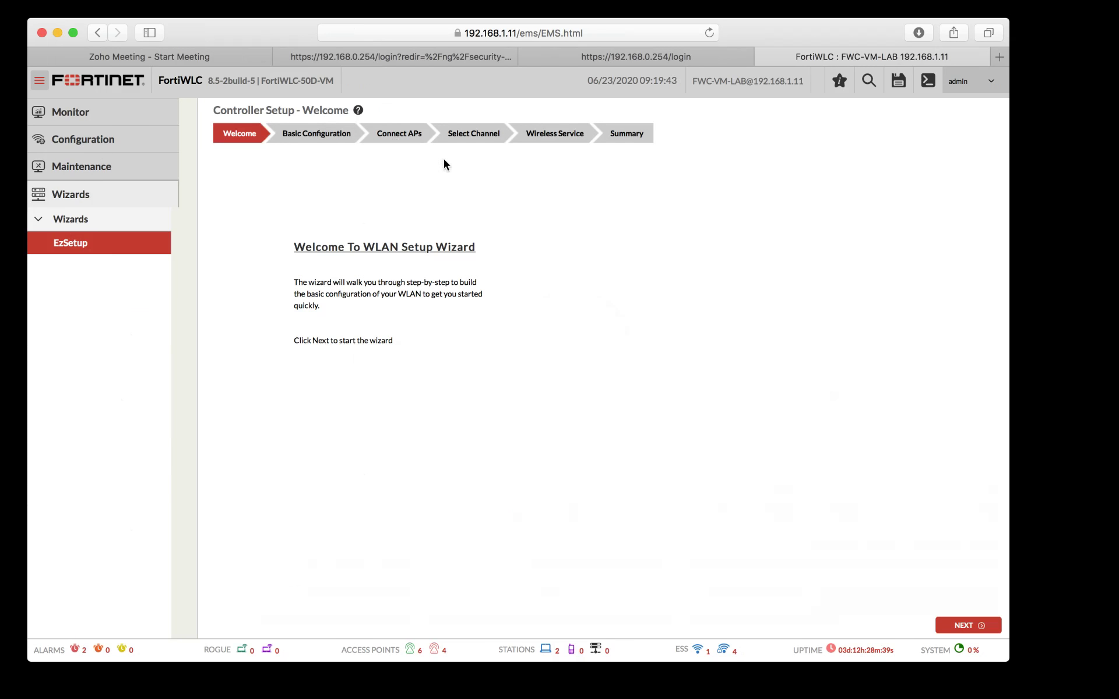
pyautogui.click(964, 626)
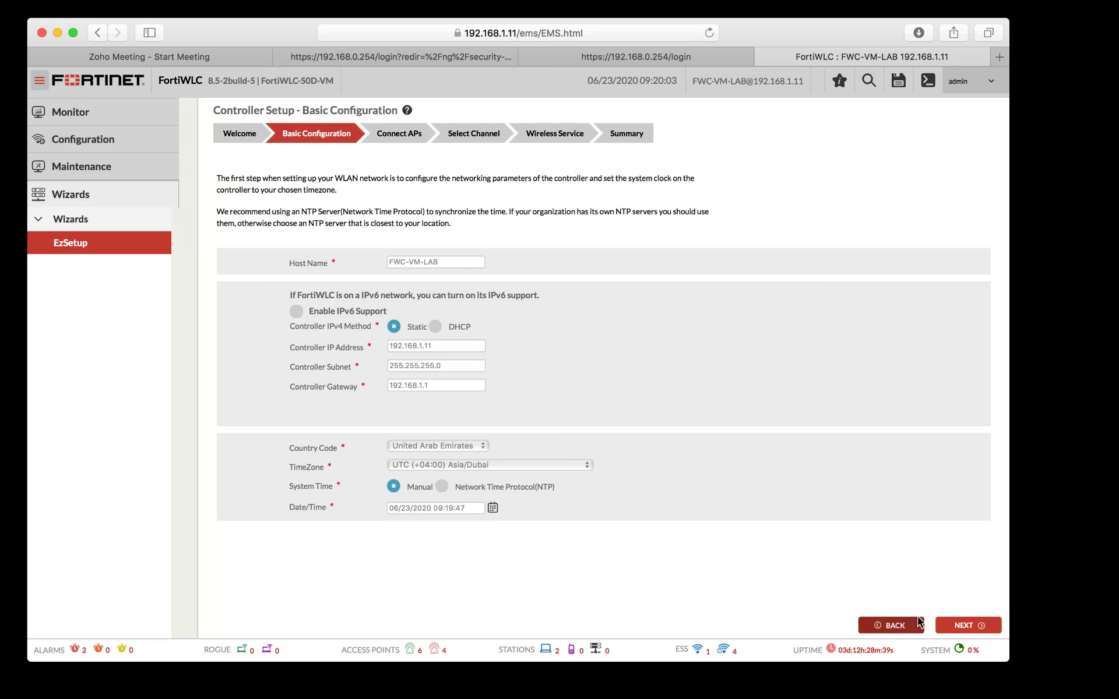
pyautogui.click(93, 140)
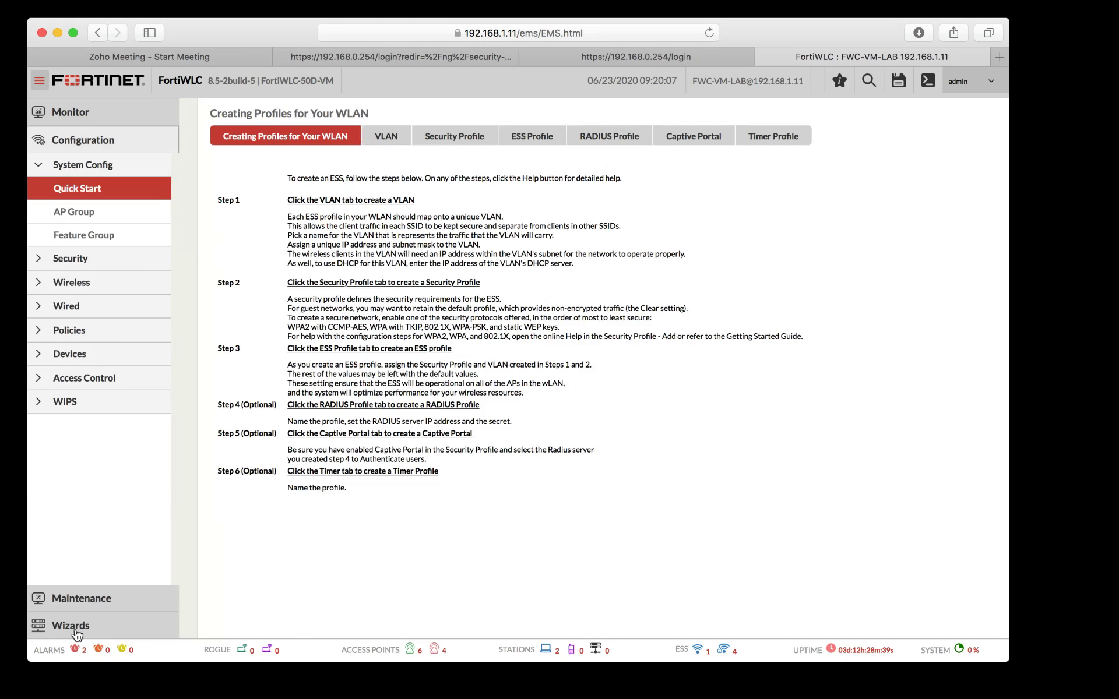
pyautogui.click(74, 630)
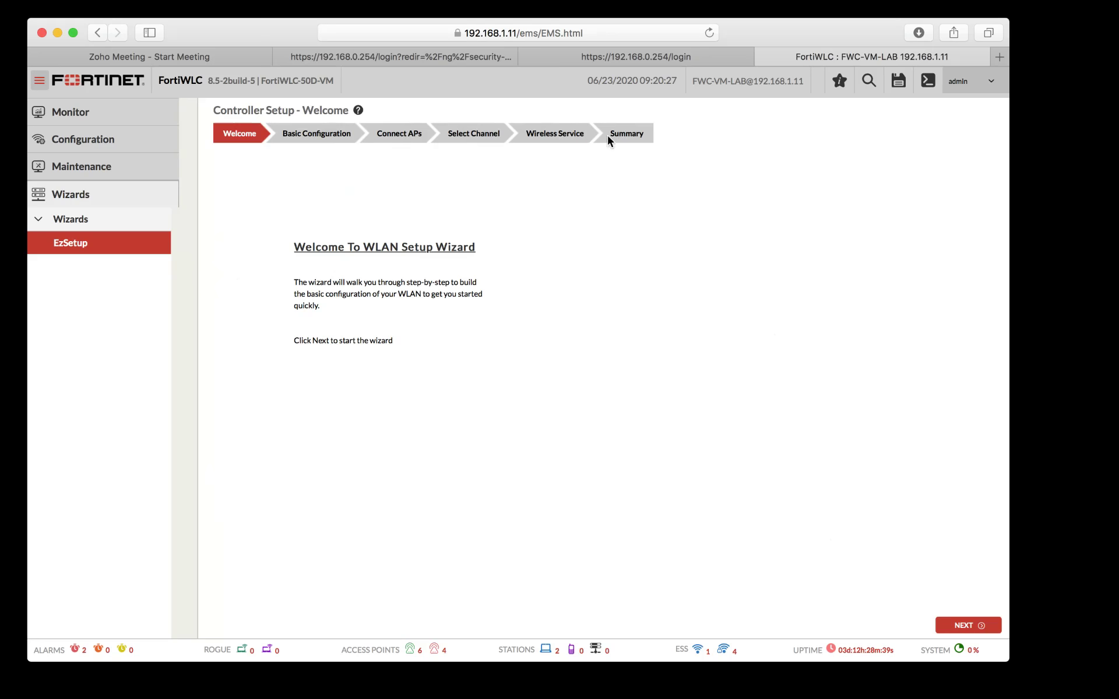
pyautogui.click(98, 153)
pyautogui.click(116, 185)
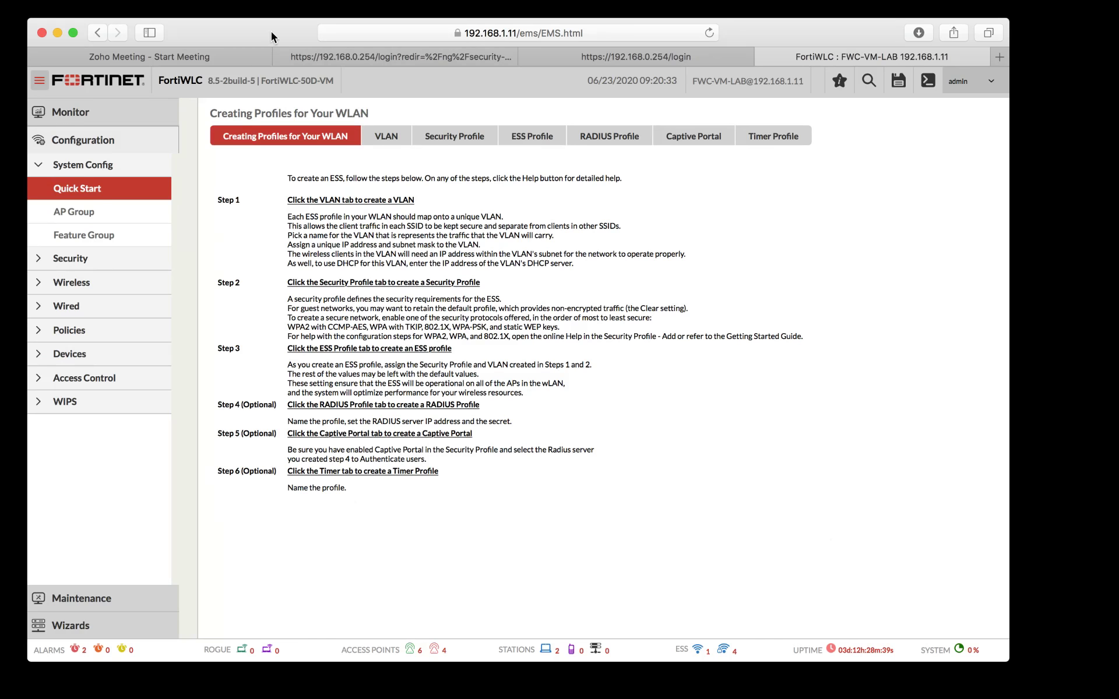
pyautogui.moveTo(271, 31); pyautogui.dragTo(302, 30)
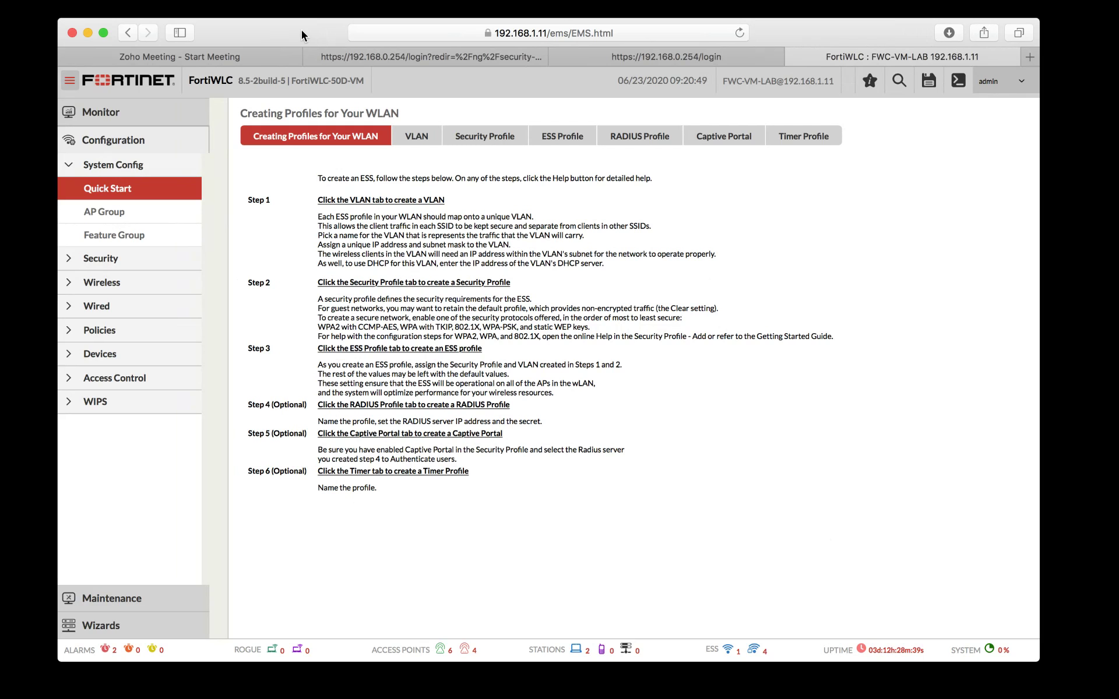
pyautogui.click(7, 369)
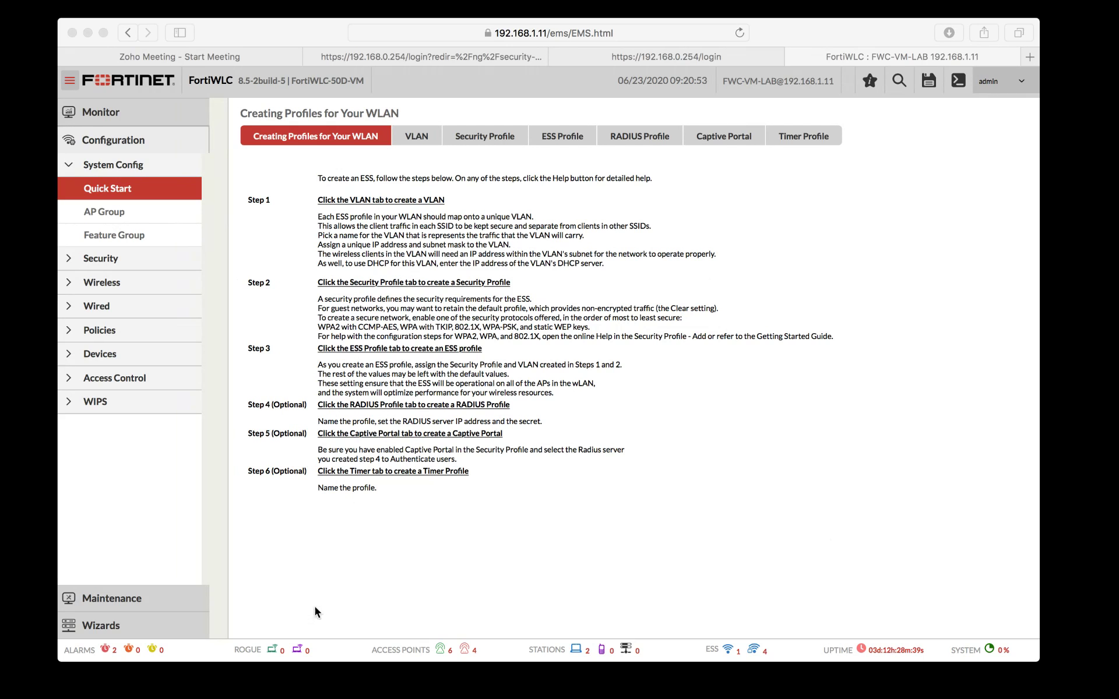
pyautogui.click(495, 670)
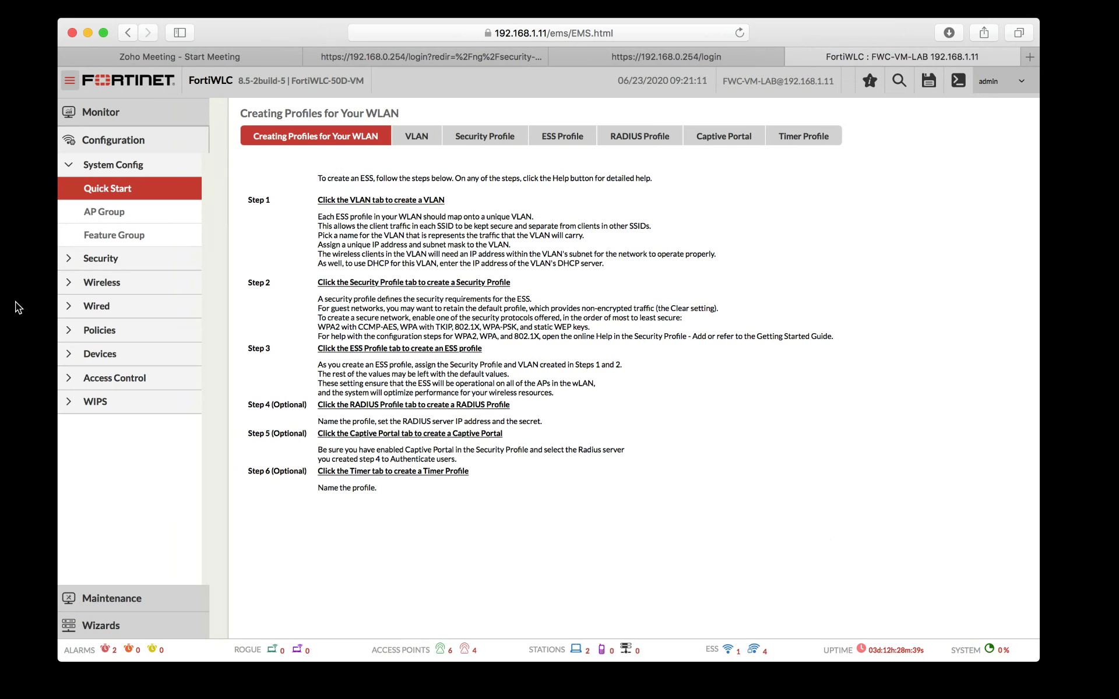
pyautogui.moveTo(215, 22)
pyautogui.mouseDown()
pyautogui.moveTo(449, 12)
pyautogui.moveTo(214, 6)
pyautogui.mouseUp()
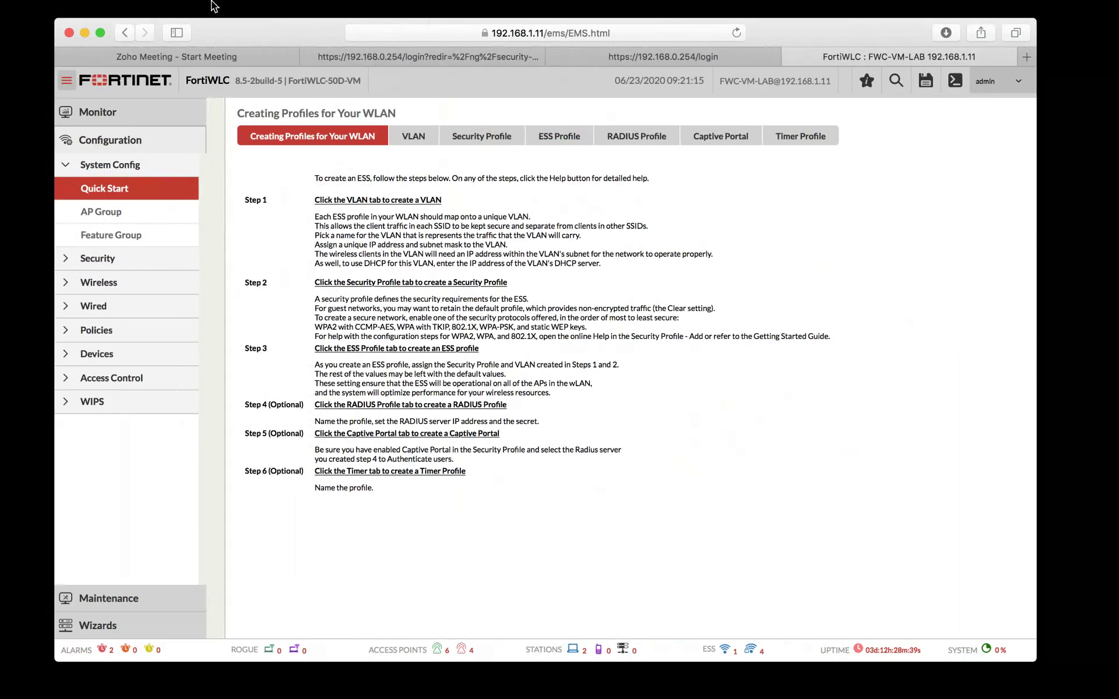
# Step: Open support.fortinet.com in a new browser tab
pyautogui.click(1033, 56)
pyautogui.moveTo(276, 32); pyautogui.dragTo(624, 26)
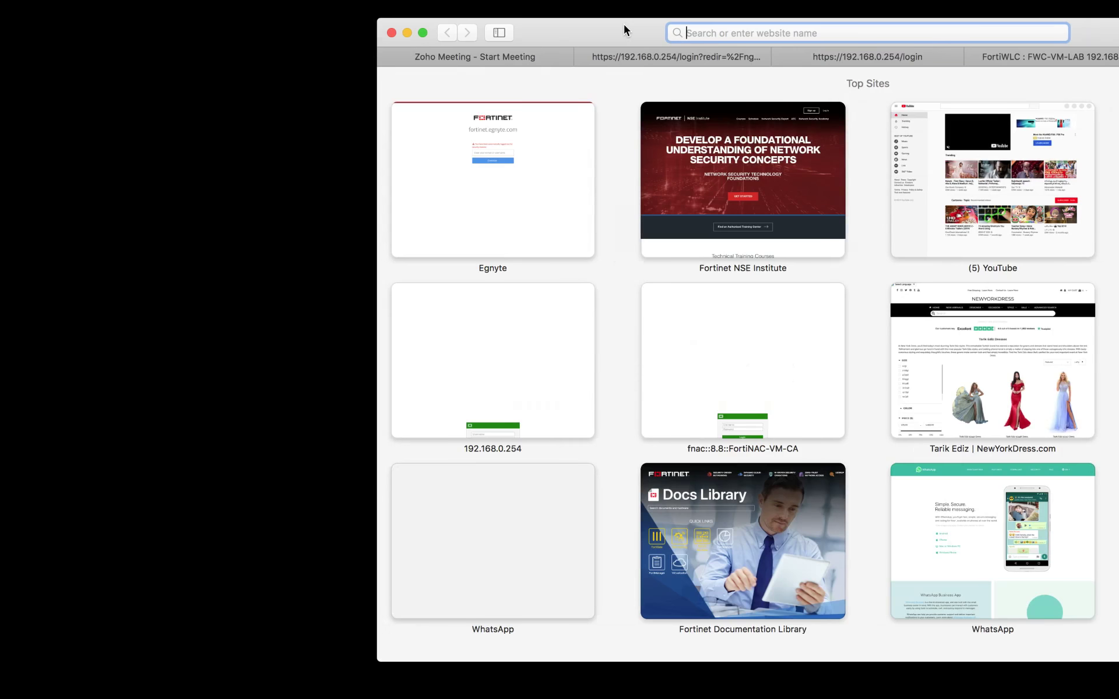
pyautogui.moveTo(623, 24); pyautogui.dragTo(293, 4)
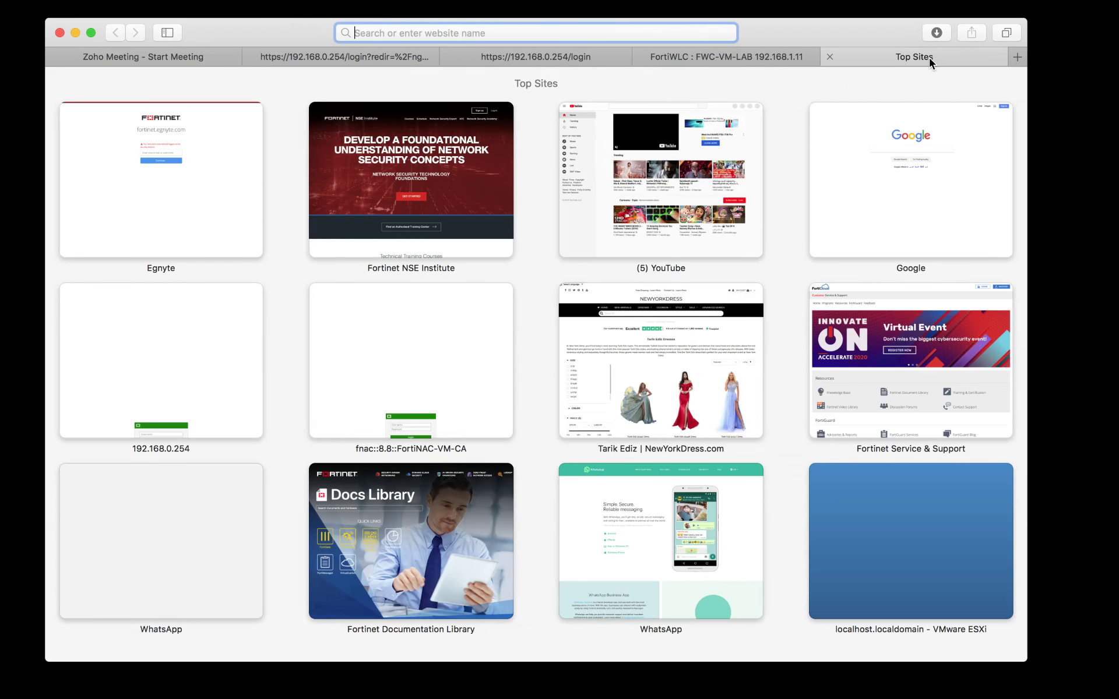
pyautogui.write('support.fortinet.com')
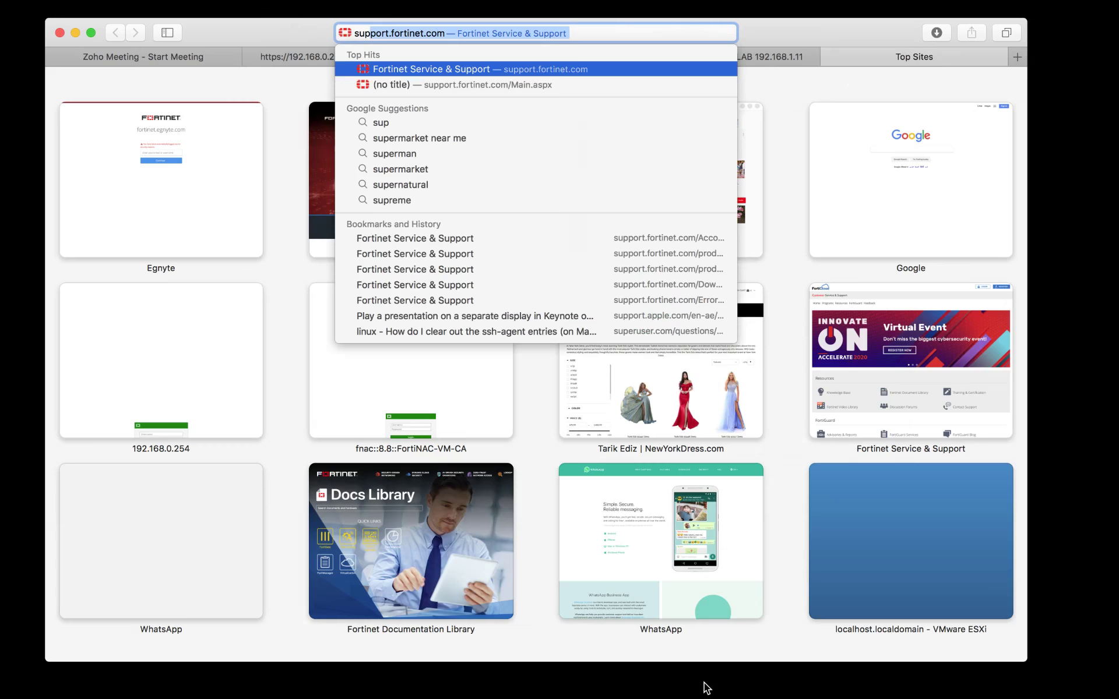
pyautogui.click(707, 687)
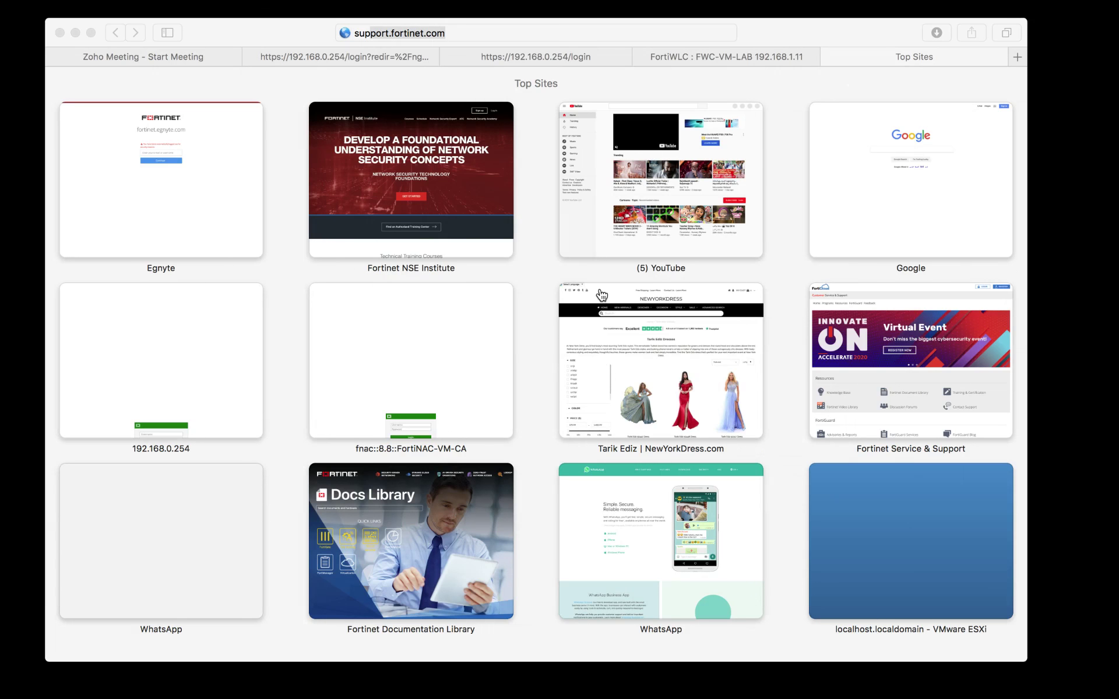
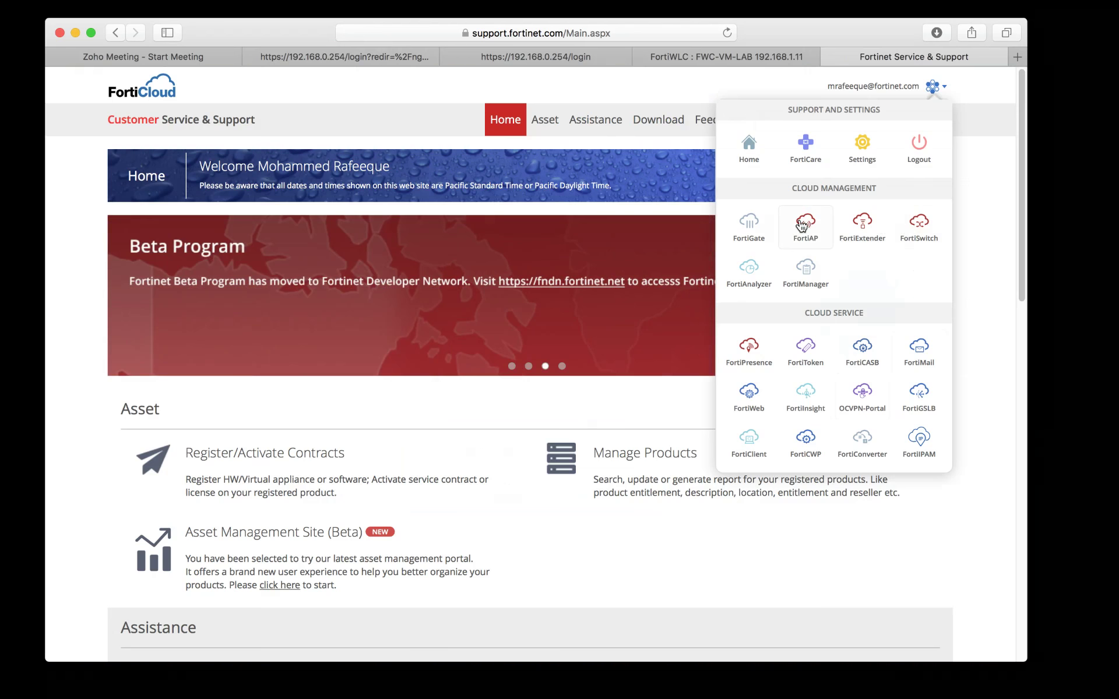
# Step: Open the FortiAP cloud management service from FortiCloud's list of services
pyautogui.rightClick(802, 225)
pyautogui.click(796, 229)
pyautogui.click(799, 230)
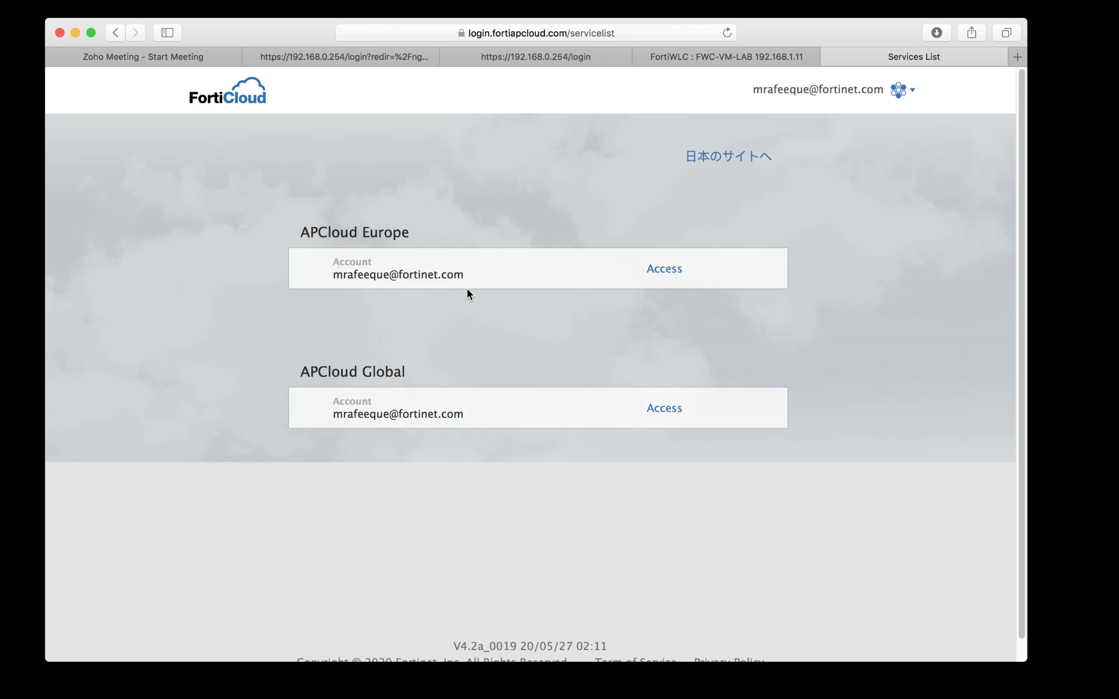
# Step: Access APCloud Global, open its AP inventory, and inspect the AP key import form without submitting a key
pyautogui.click(673, 410)
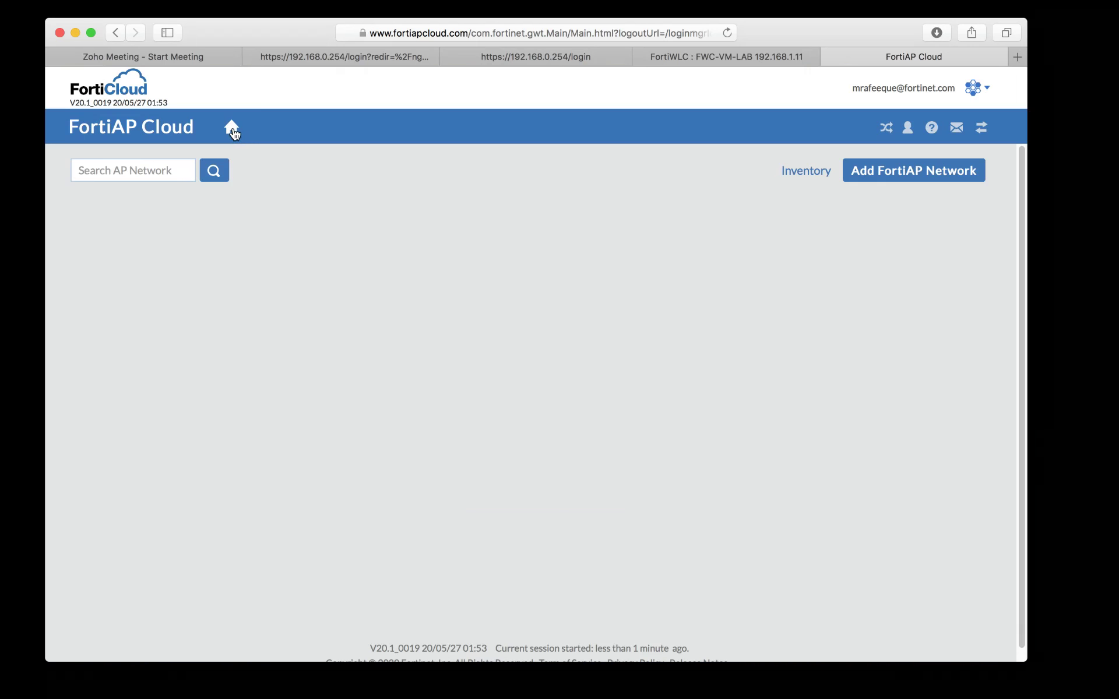
pyautogui.click(811, 172)
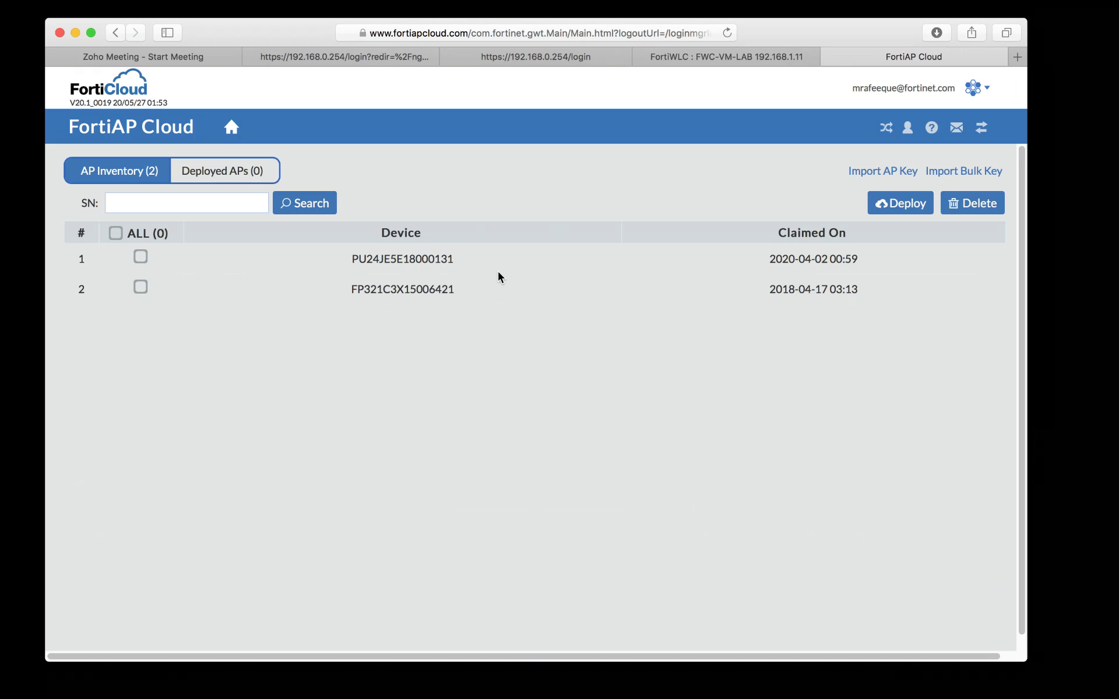
pyautogui.click(886, 174)
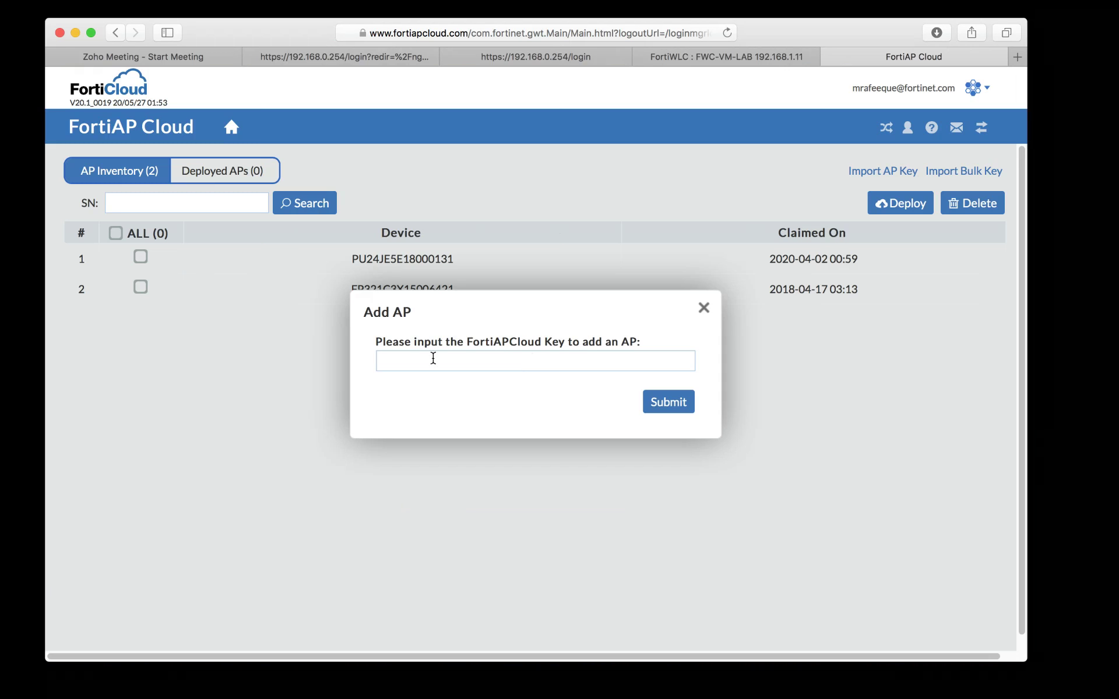
pyautogui.click(704, 310)
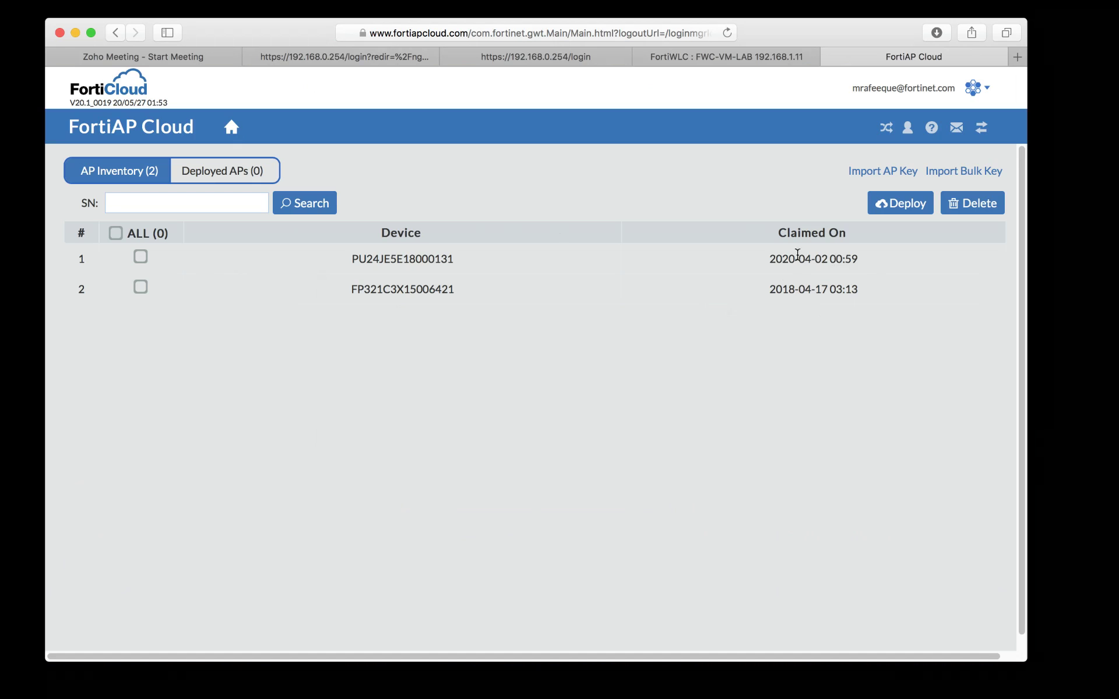
# Step: Review the FortiAPCloud and External AC deployment options for both inventory APs without deploying, and open the list of deployed APs
pyautogui.click(142, 257)
pyautogui.click(140, 287)
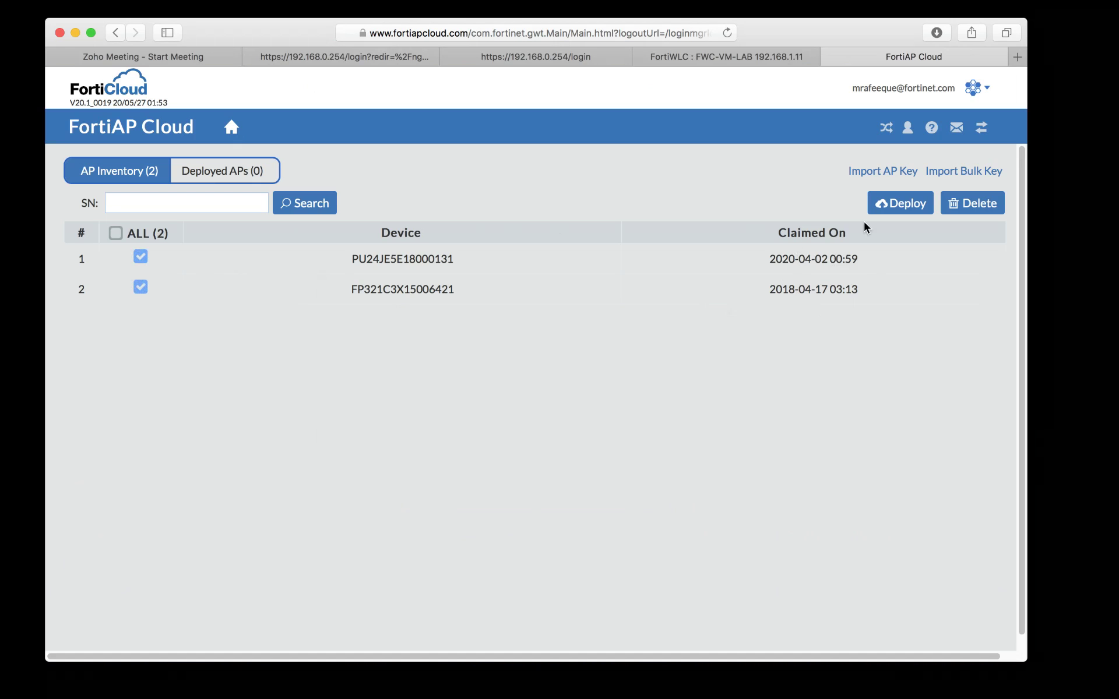
pyautogui.click(901, 210)
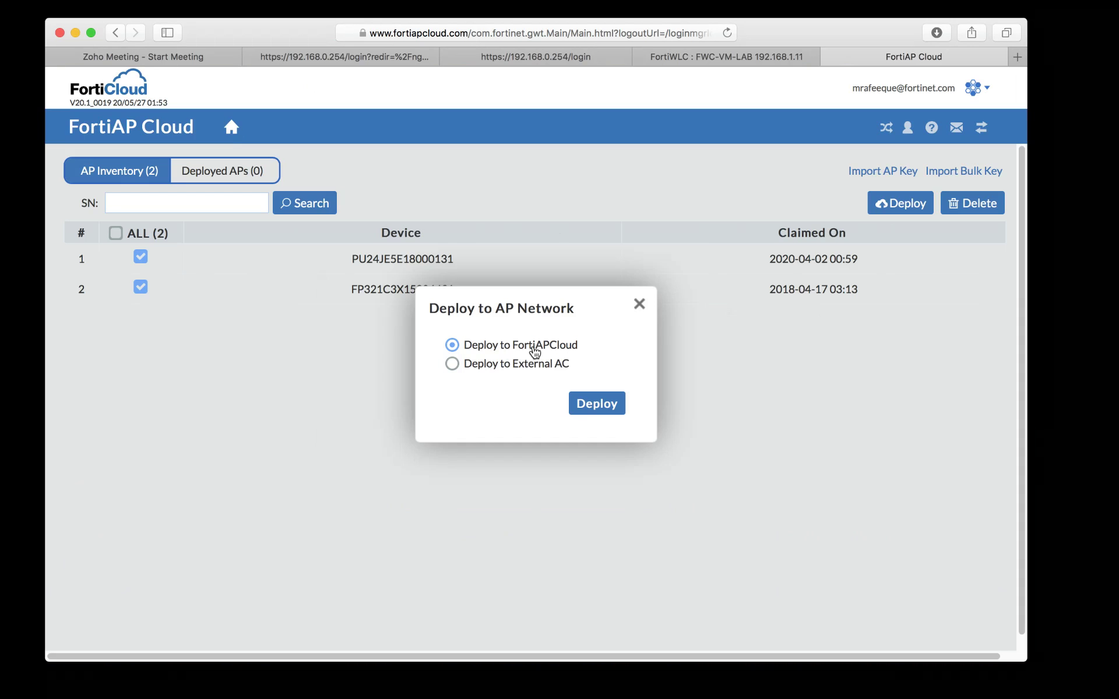
pyautogui.click(503, 367)
pyautogui.click(526, 351)
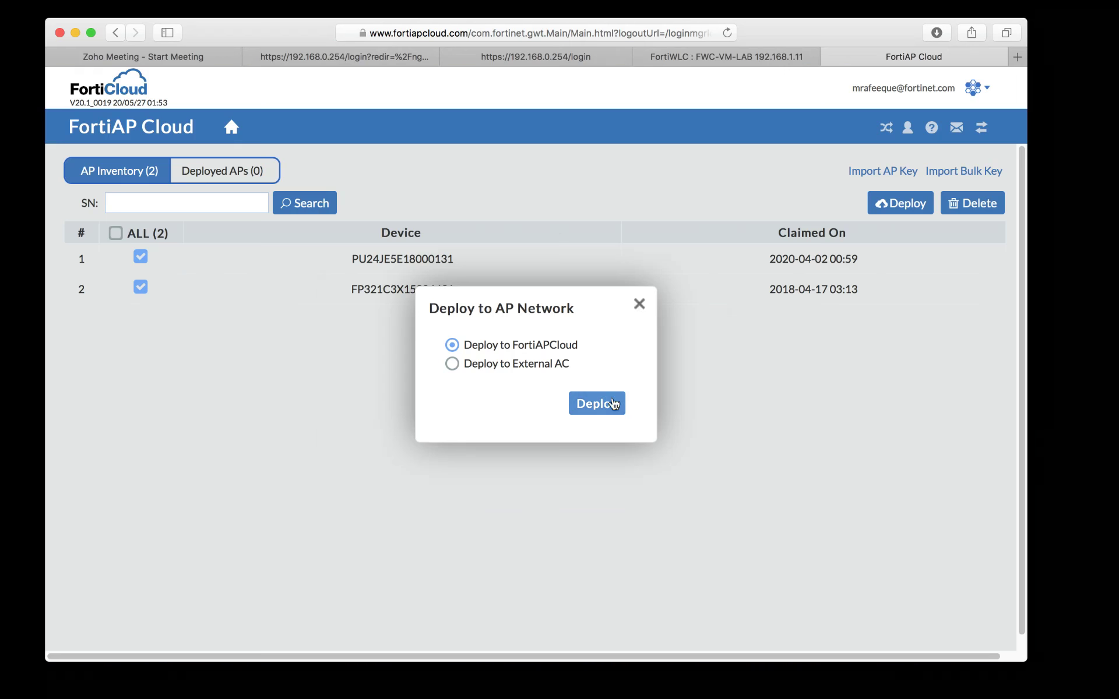
pyautogui.click(639, 305)
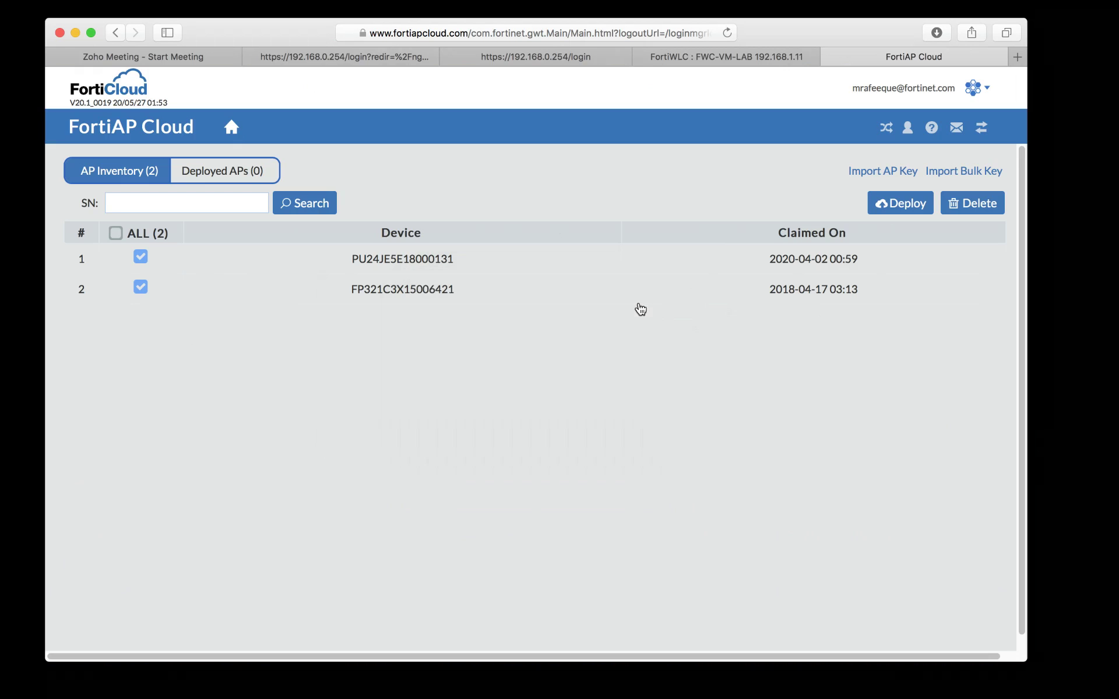
pyautogui.click(225, 170)
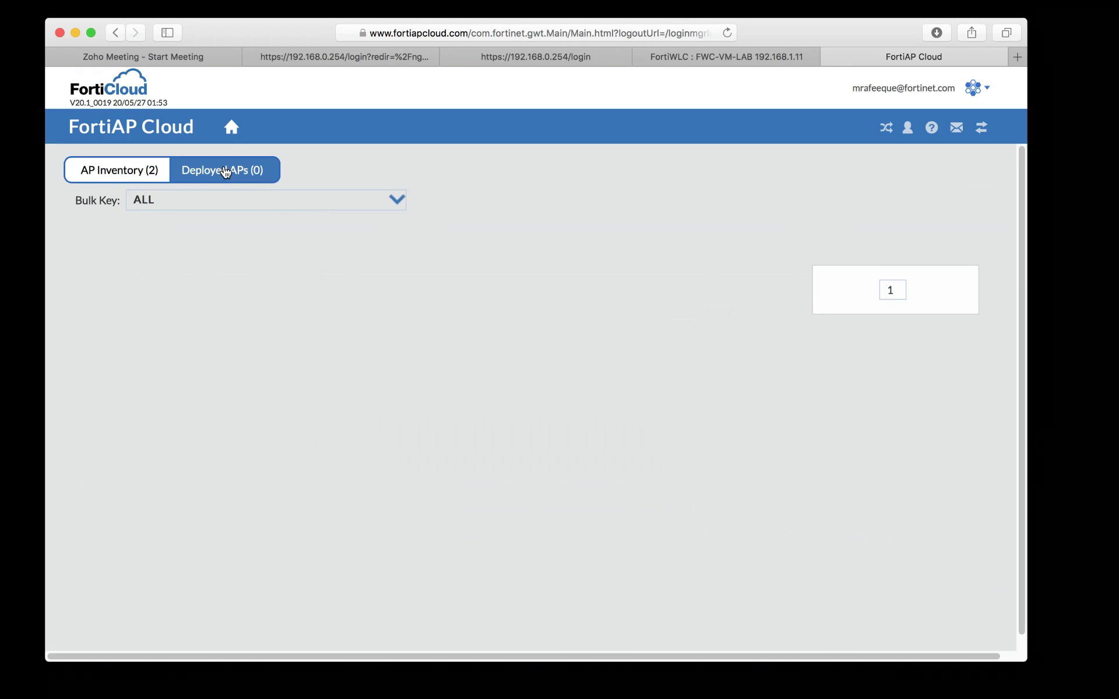
# Step: Open 192.168.1.4 in a new browser tab
pyautogui.click(1011, 61)
pyautogui.write('192.168.1.4')
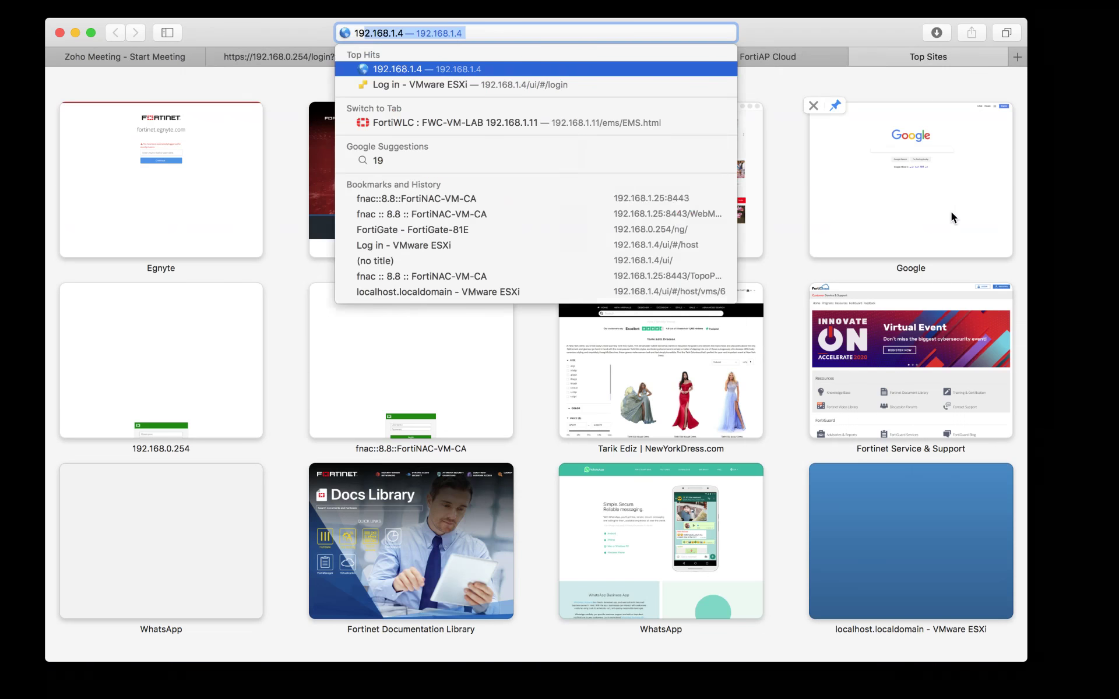
pyautogui.press('Return')
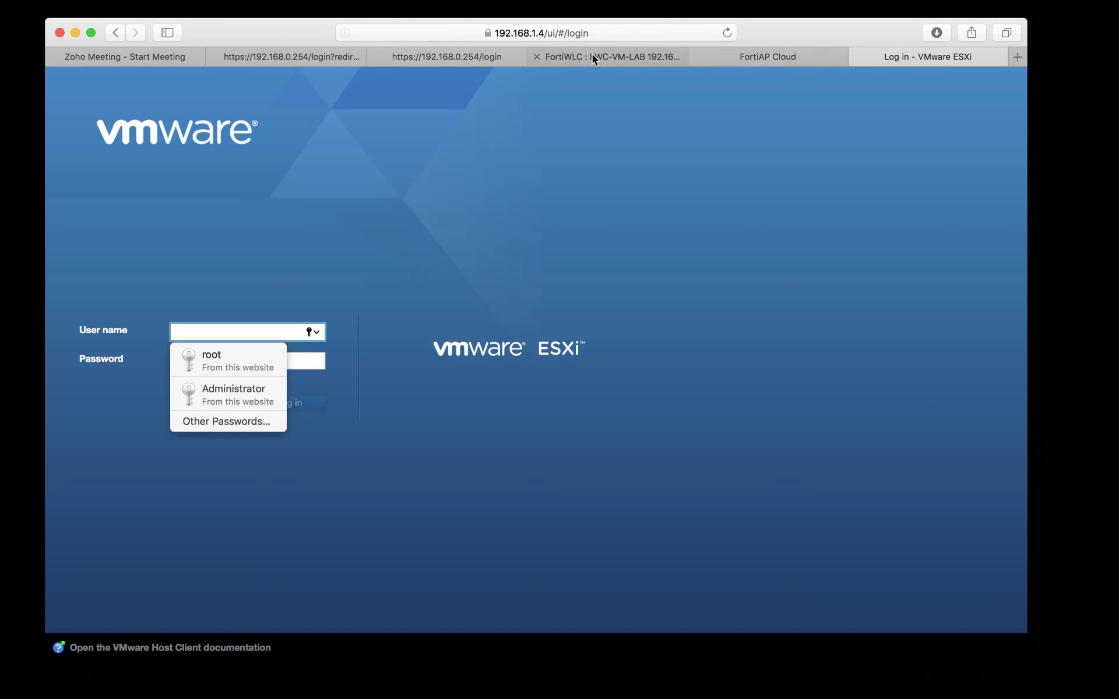
# Step: Log in again to the FortiGate at 192.168.0.254 with the saved account password, skipping the setup prompt and FortiOS 6.4.1 introduction
pyautogui.click(486, 56)
pyautogui.click(491, 377)
pyautogui.click(524, 420)
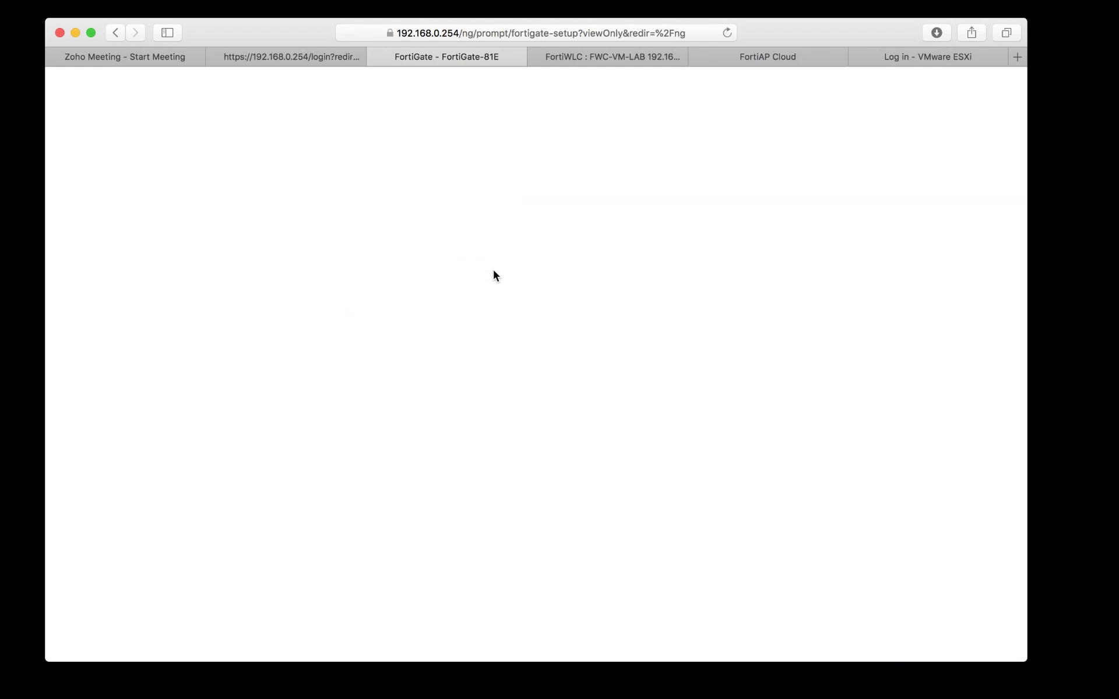
pyautogui.click(611, 464)
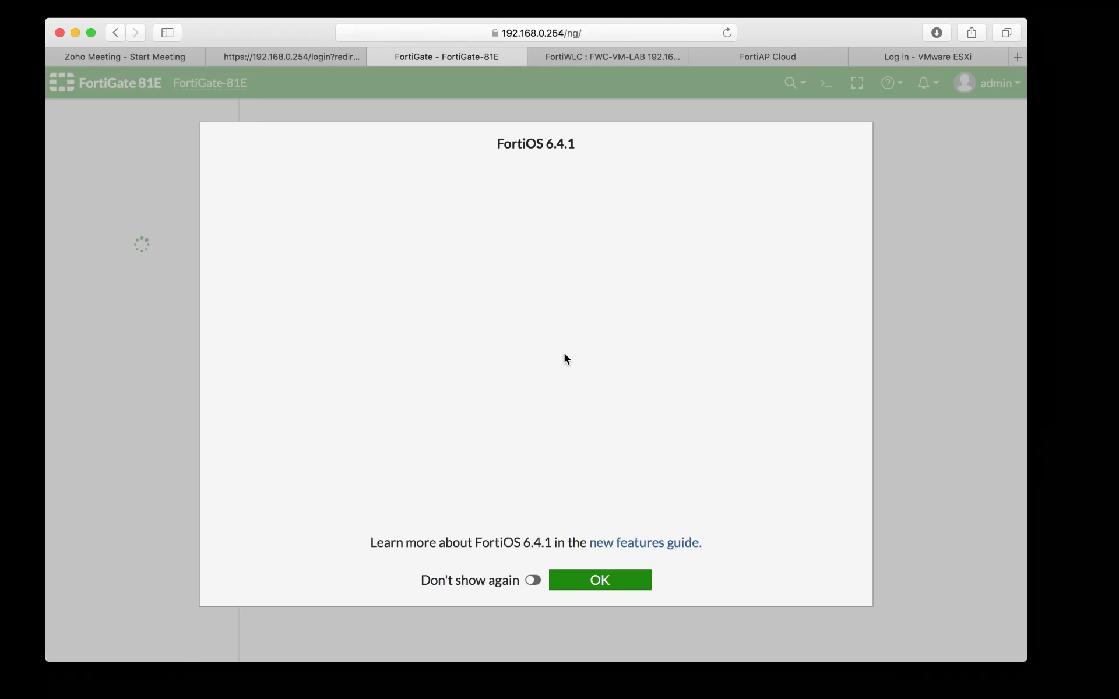
pyautogui.click(600, 580)
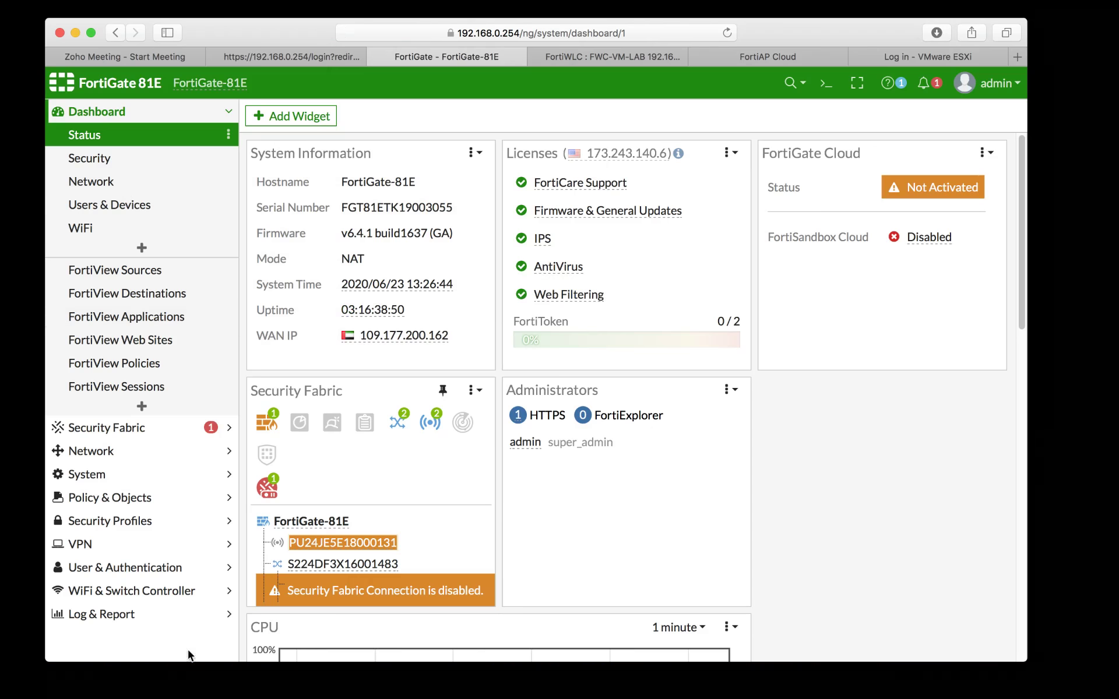
# Step: Open the FortiSwitch ports list and examine each port's native VLAN, allowed VLANs, PoE and device information
pyautogui.click(185, 591)
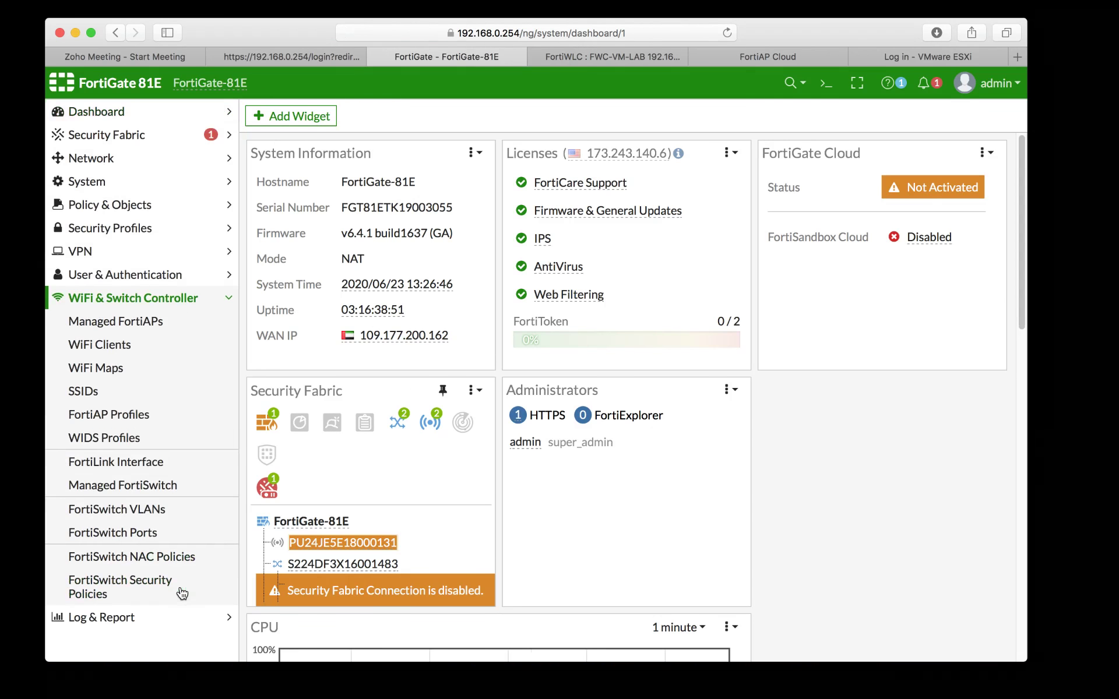
pyautogui.click(169, 532)
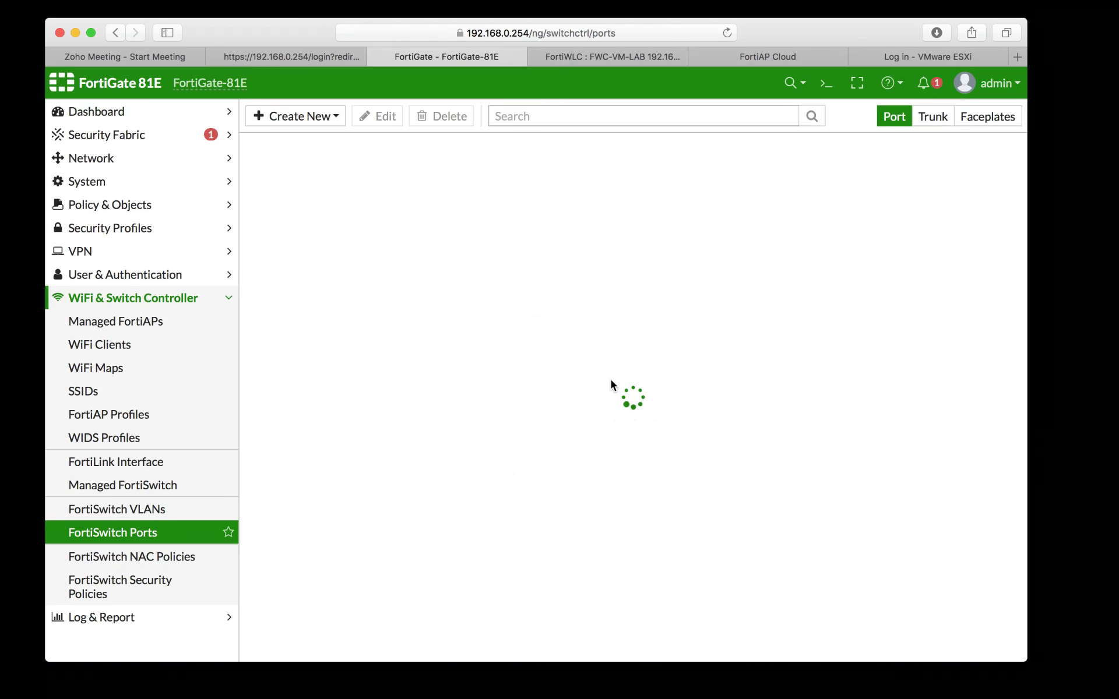
pyautogui.hscroll(3, 699, 385)
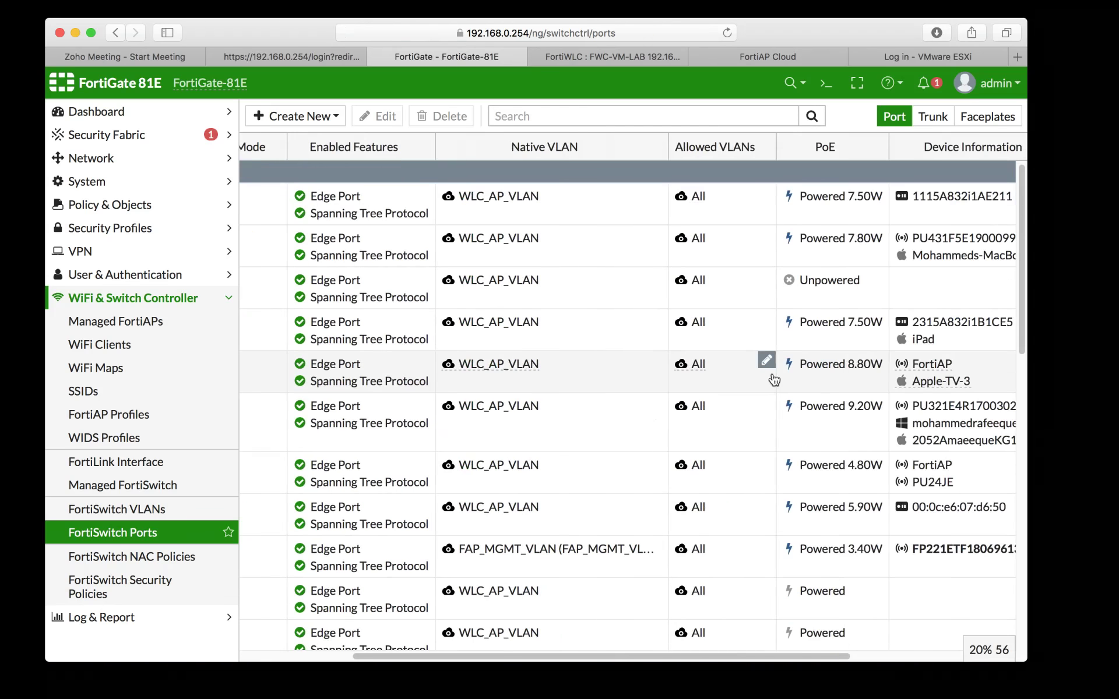
# Step: Open the device details of FortiAP-321E in the FortiSwitch ports list and copy its IP address
pyautogui.scroll(-10, 774, 382)
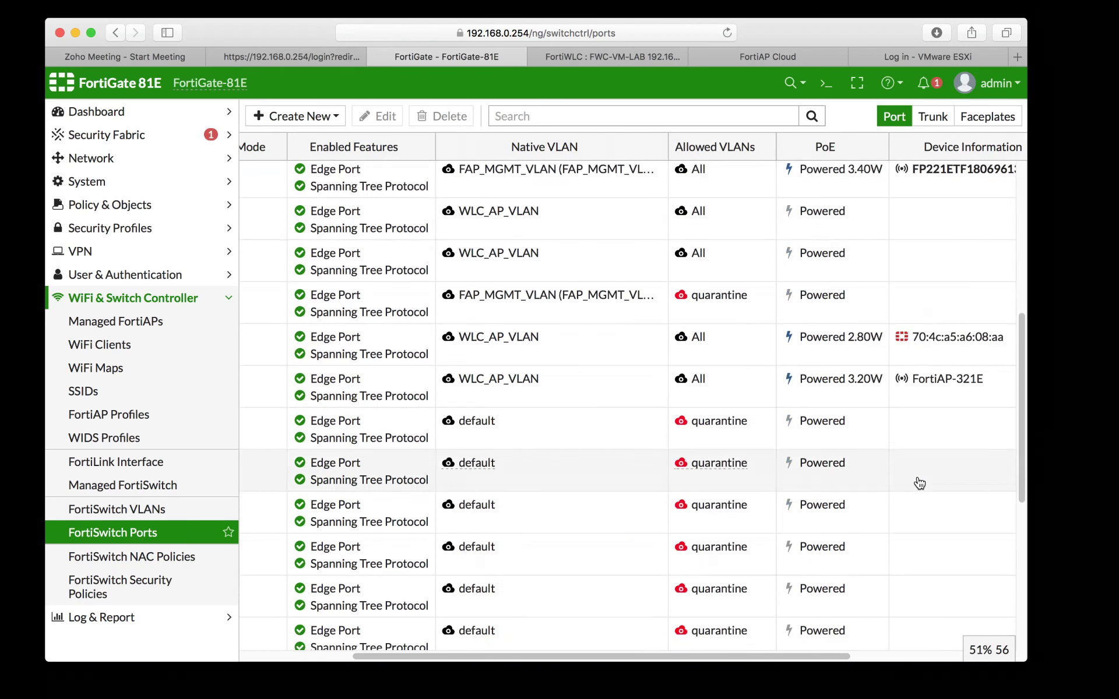
pyautogui.click(968, 383)
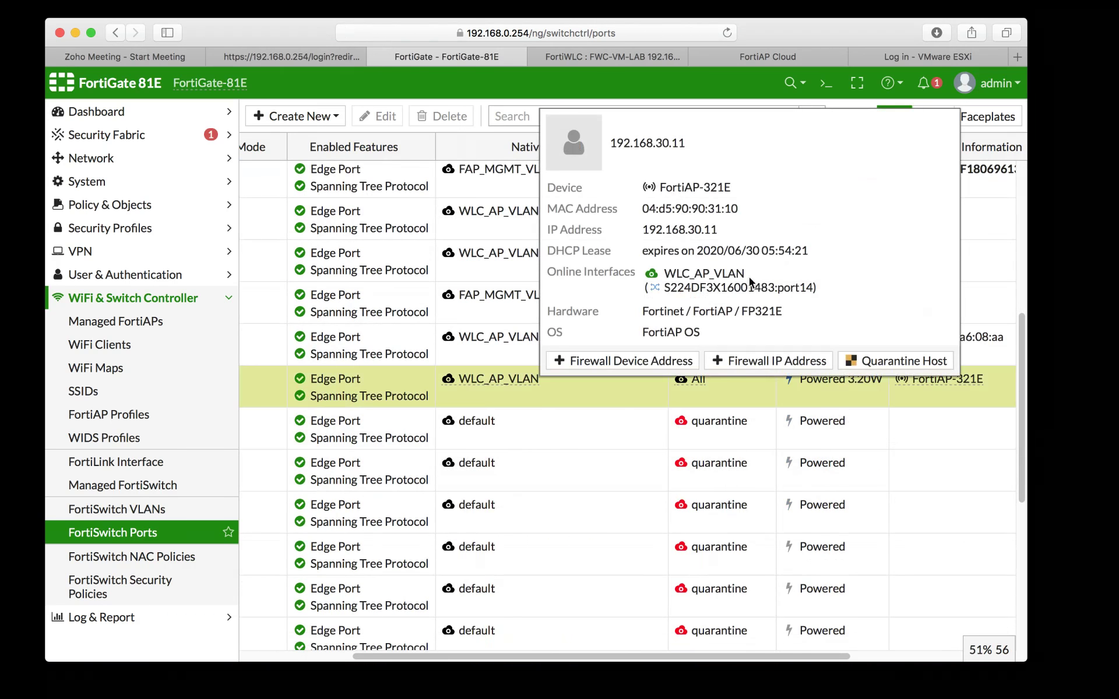
pyautogui.moveTo(735, 230); pyautogui.dragTo(645, 227)
pyautogui.press('super+c')
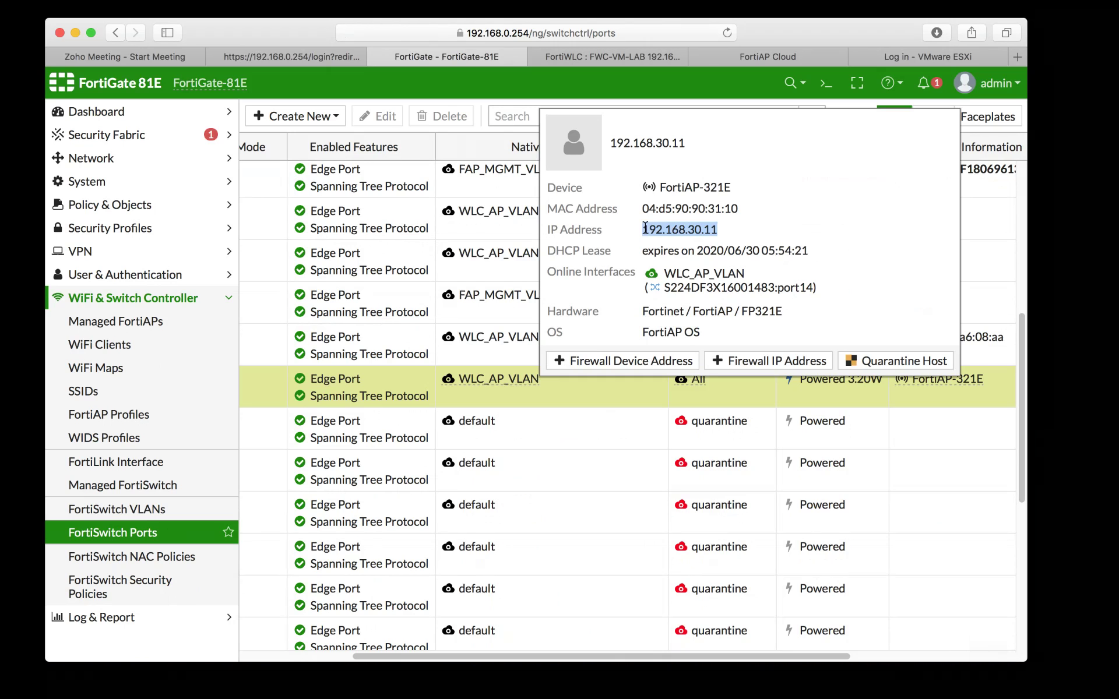
# Step: Load the copied address 192.168.30.11 in a new browser tab
pyautogui.click(1018, 57)
pyautogui.press('super+v')
pyautogui.press('Return')
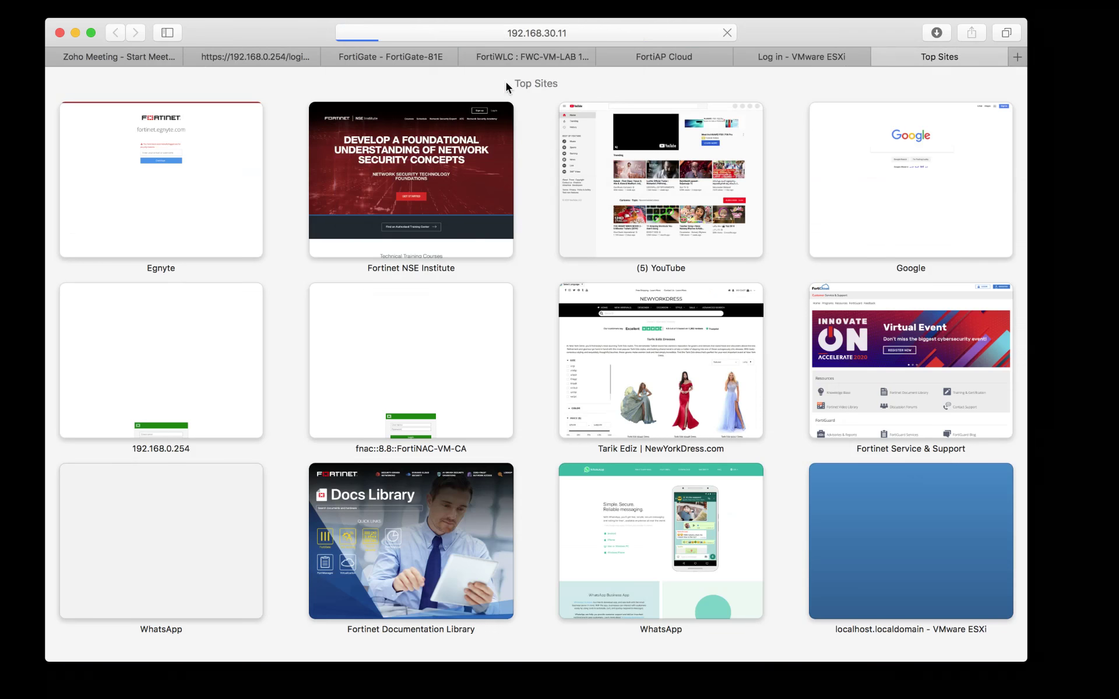
pyautogui.click(484, 35)
pyautogui.press('Escape')
pyautogui.click(486, 33)
pyautogui.press('Left')
pyautogui.write('https://')
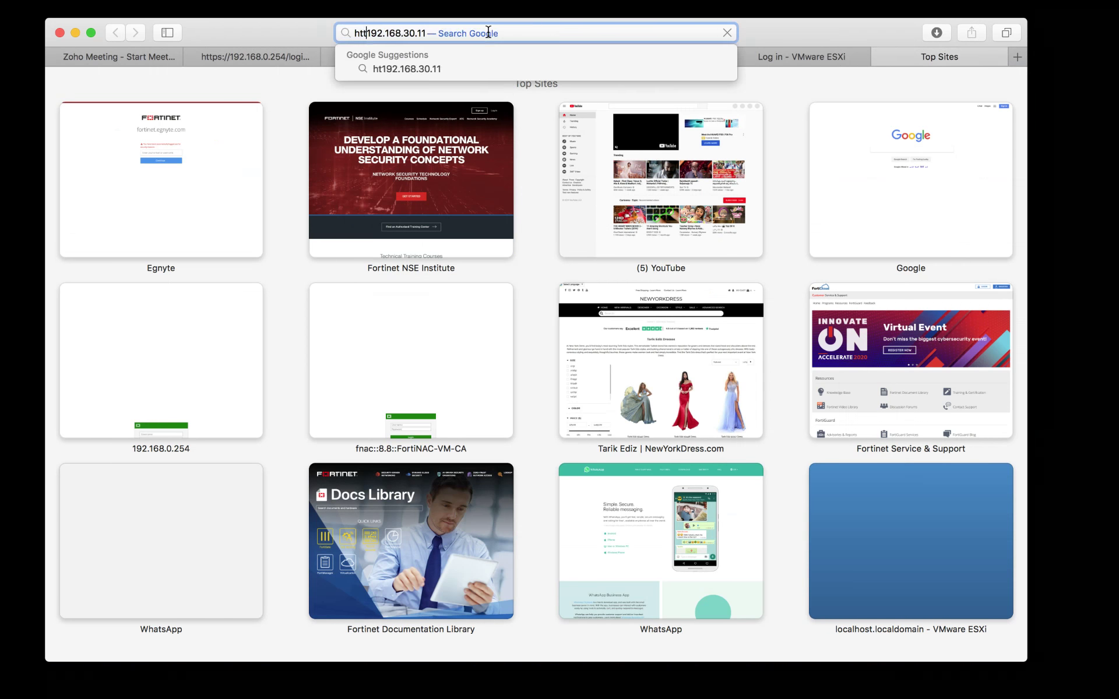
pyautogui.press('Return')
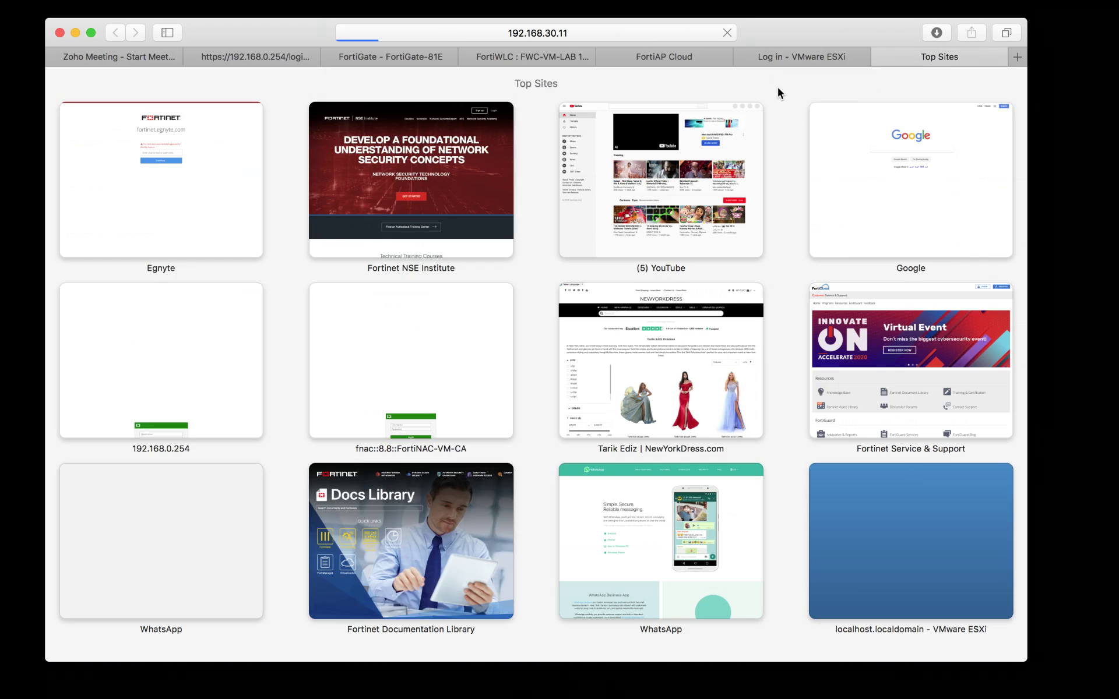
# Step: Close the VMware ESXi login page and return to the FortiAP Cloud page
pyautogui.click(676, 57)
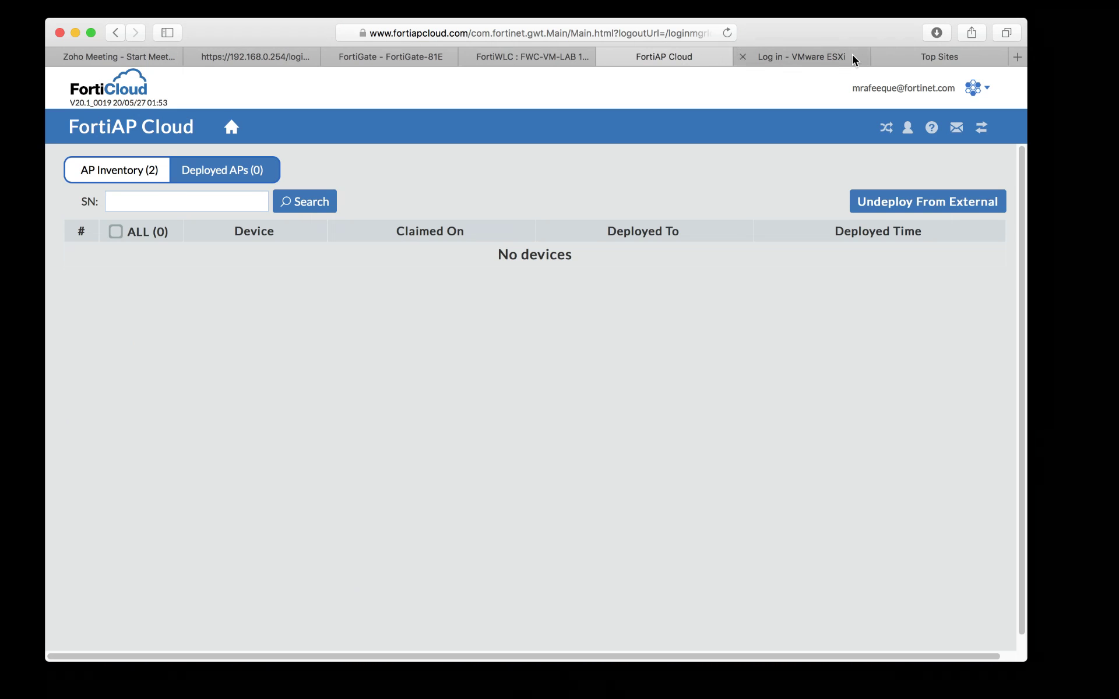
pyautogui.click(808, 59)
pyautogui.click(745, 56)
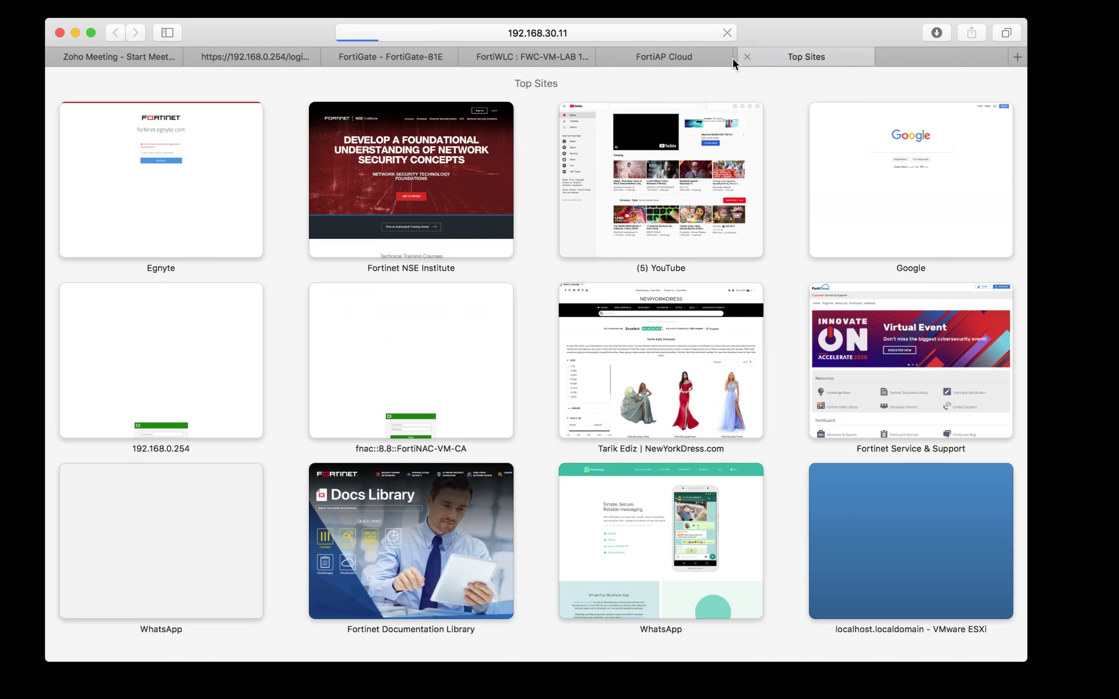
pyautogui.click(686, 58)
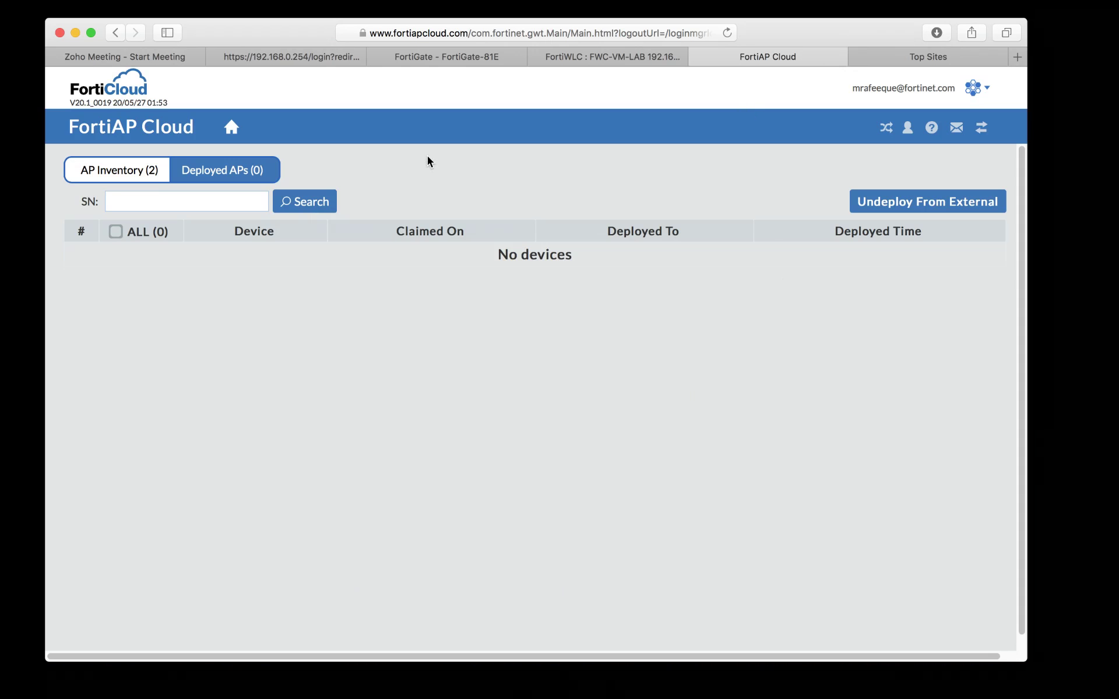
# Step: Reload the FortiAP Cloud site from its current address and open the AP inventory
pyautogui.click(465, 31)
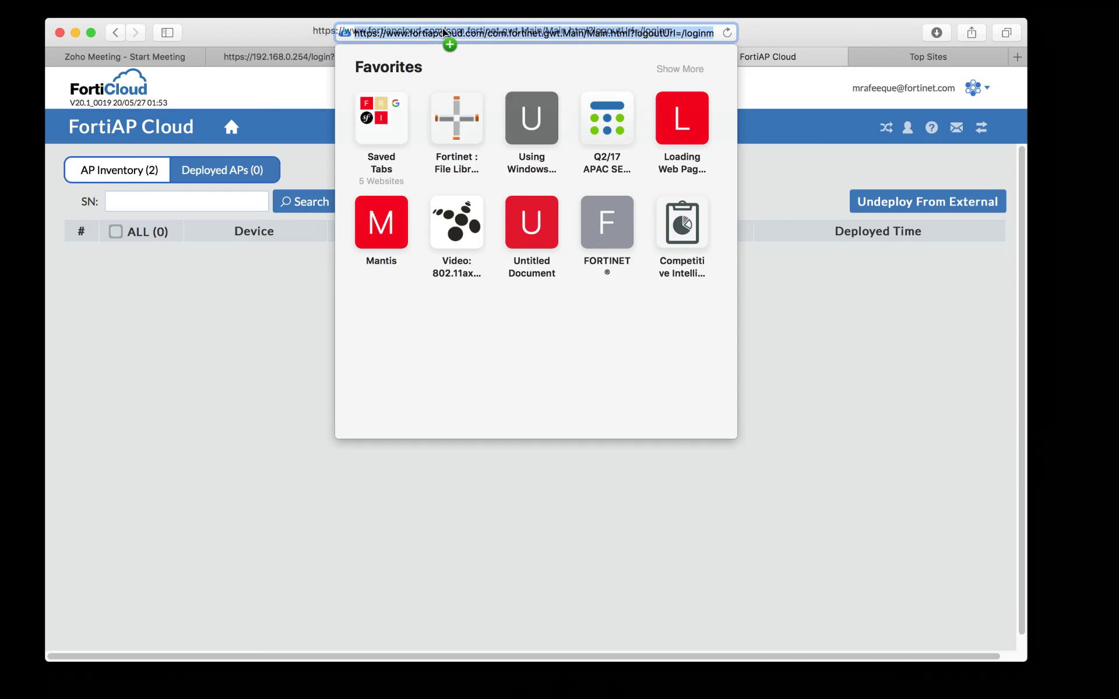
pyautogui.press('Return')
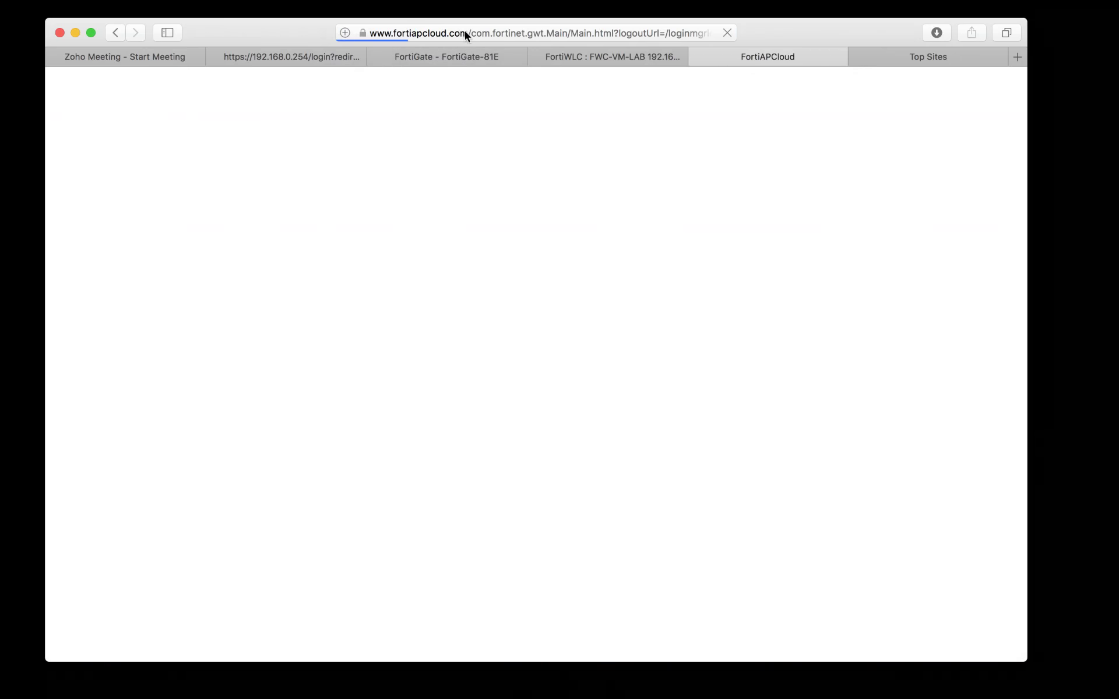
pyautogui.click(465, 33)
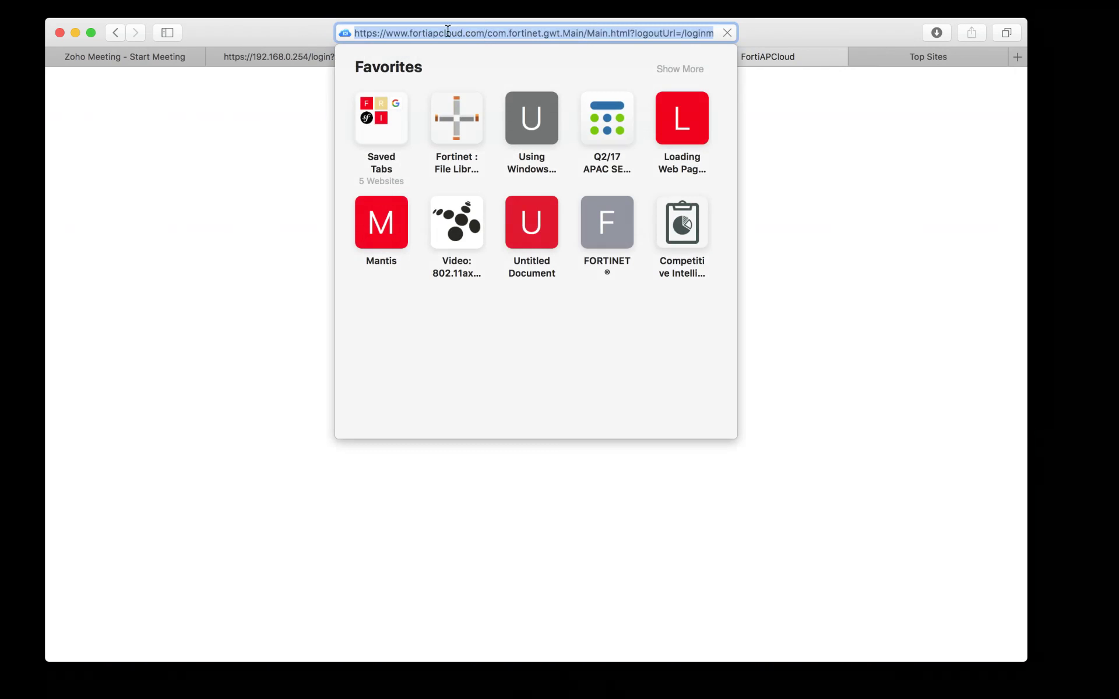
pyautogui.press('Return')
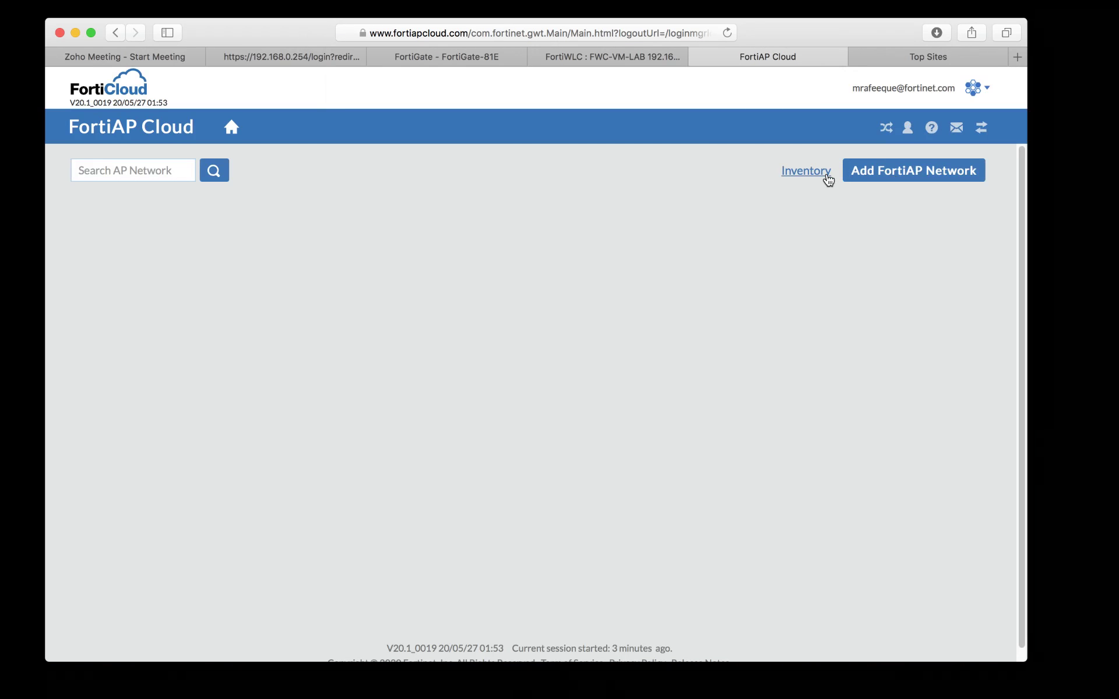
pyautogui.click(806, 170)
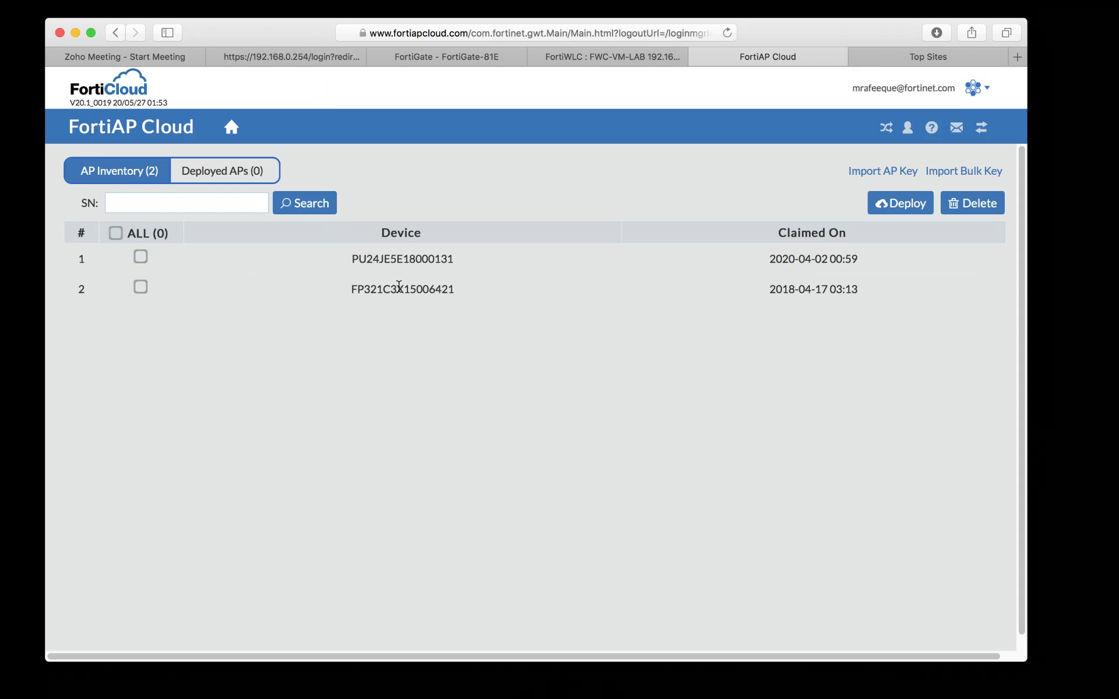
# Step: Select both access points, FP321C3X15006421 and PU24JE5E18000131, in the AP inventory
pyautogui.click(141, 288)
pyautogui.click(140, 257)
pyautogui.click(907, 204)
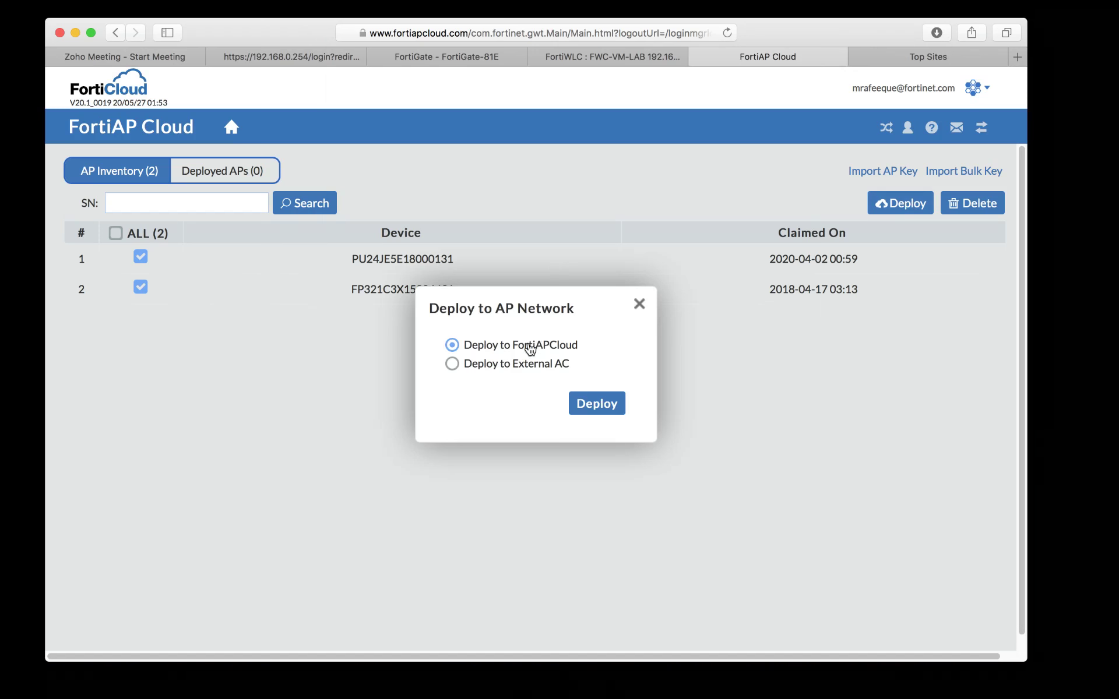
pyautogui.click(605, 406)
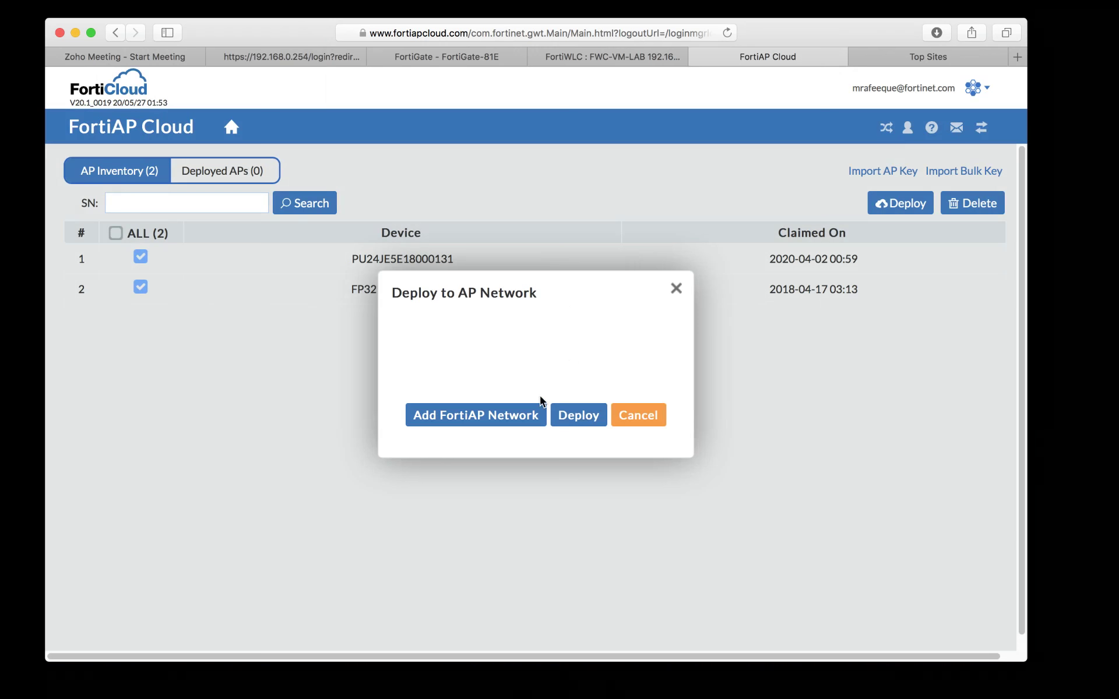
pyautogui.click(504, 417)
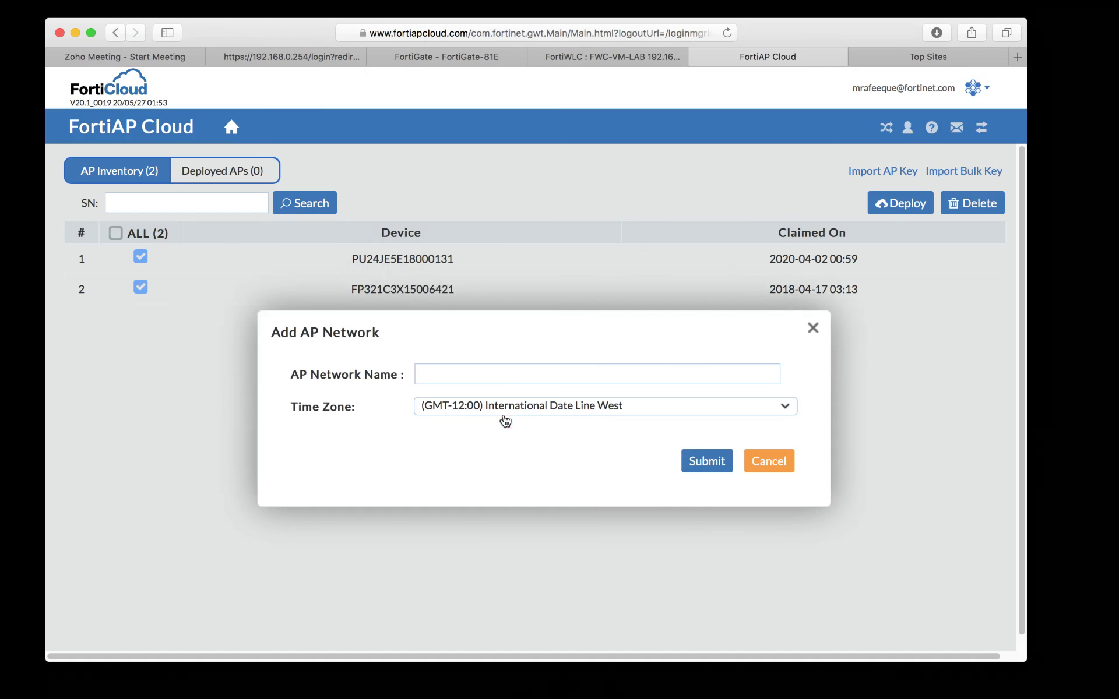
pyautogui.click(534, 373)
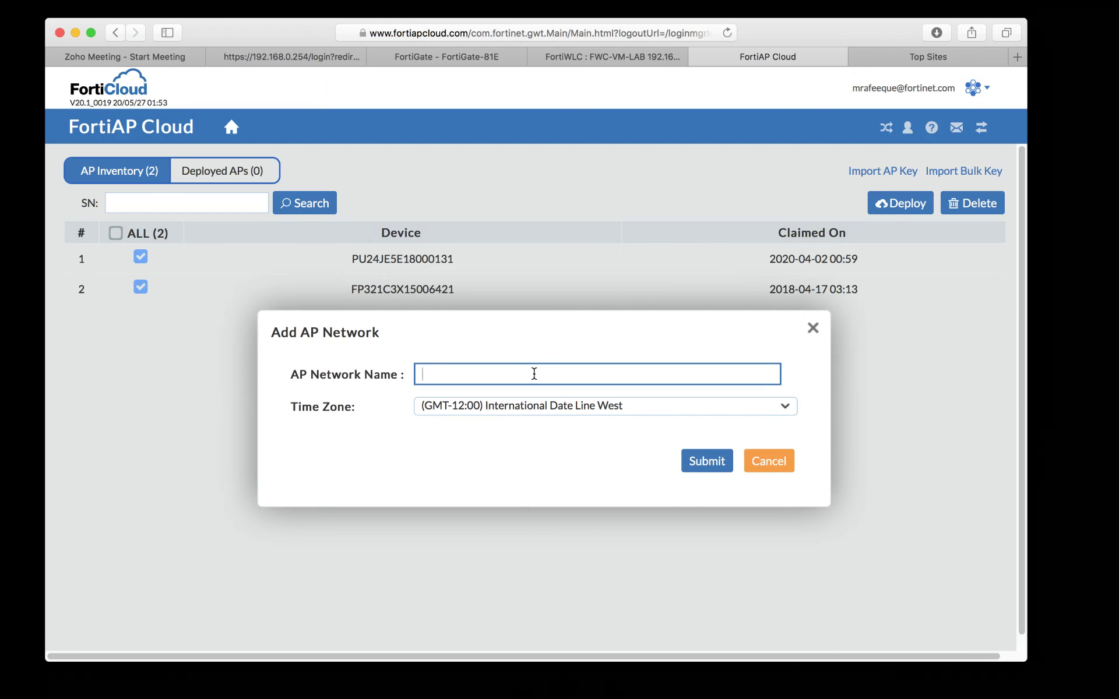
pyautogui.click(769, 461)
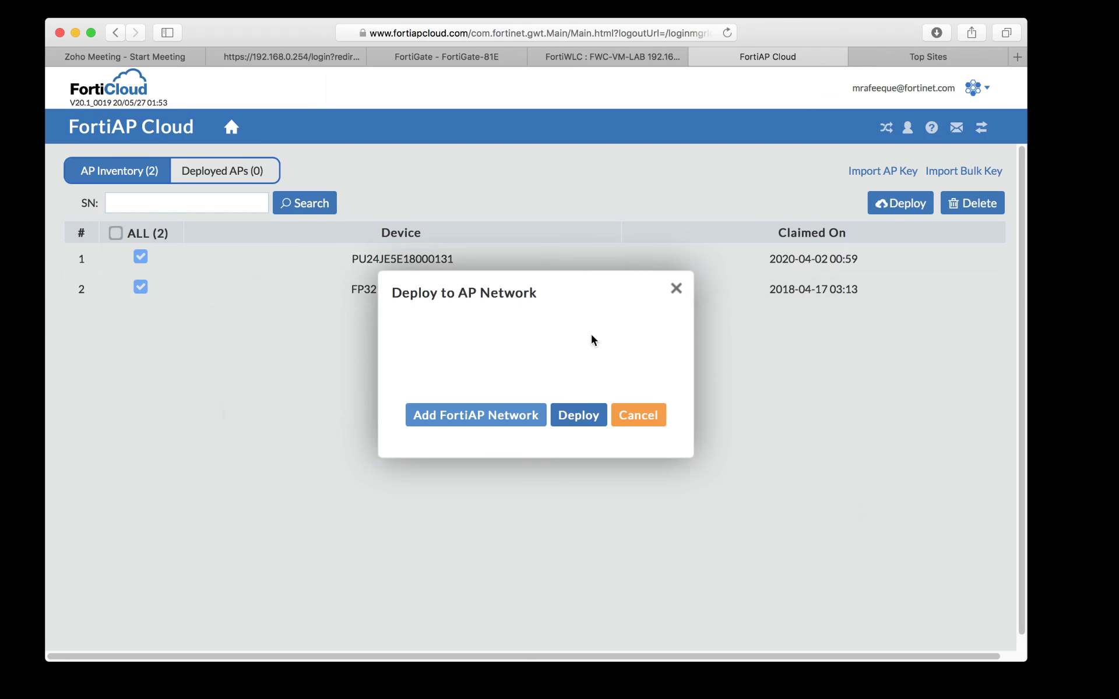
pyautogui.click(655, 420)
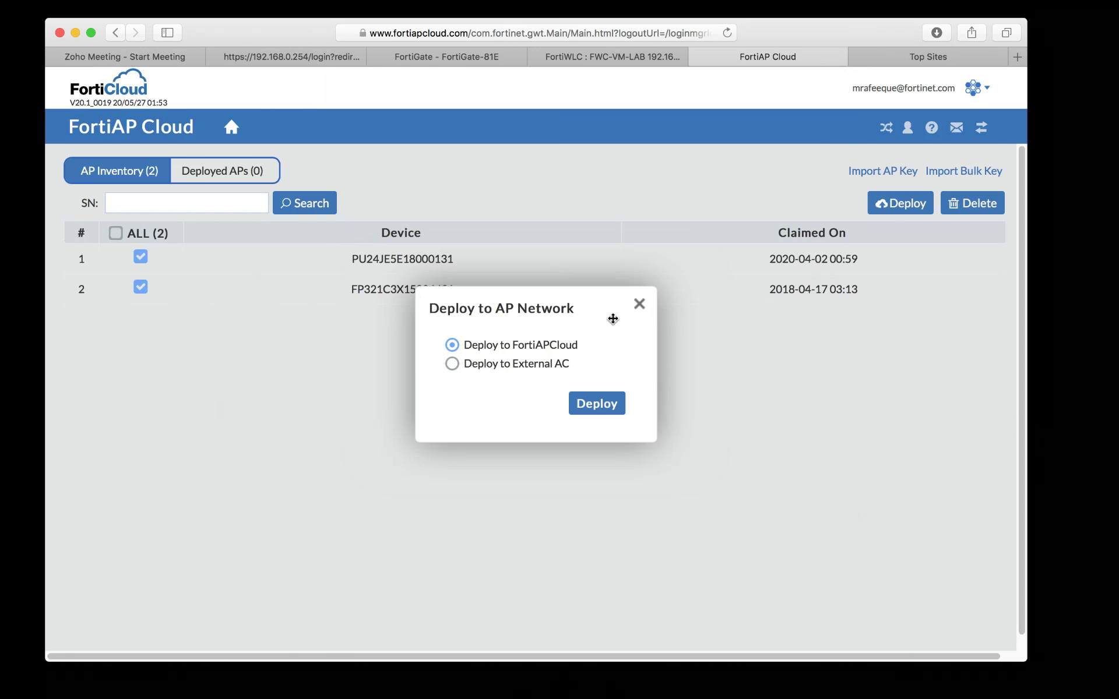
pyautogui.click(637, 305)
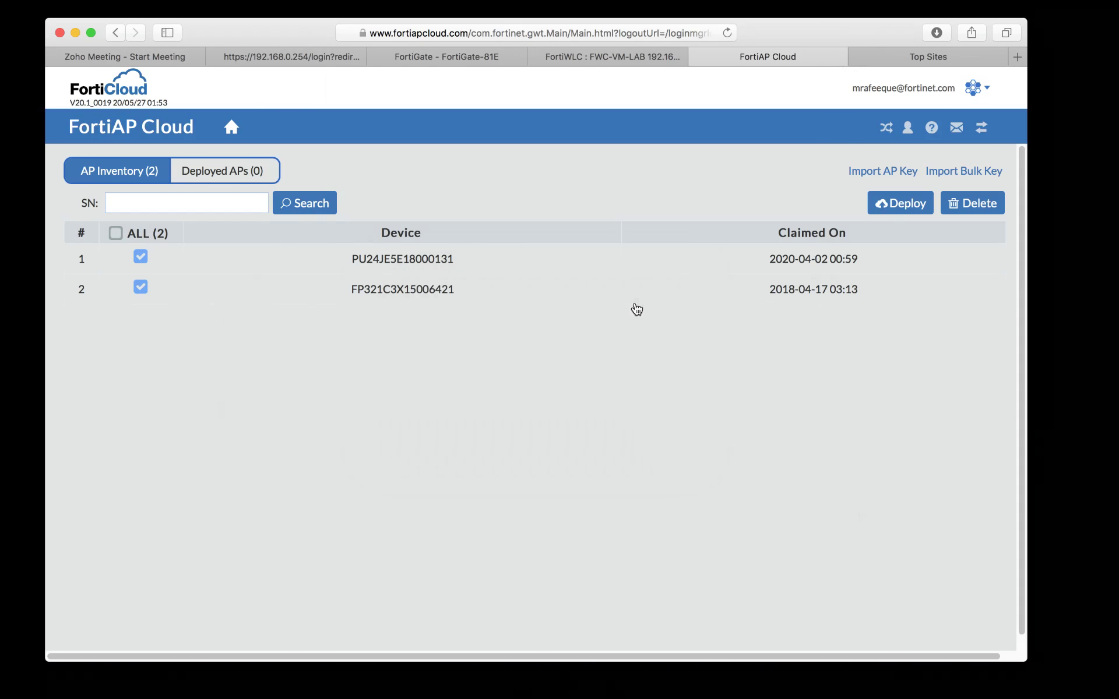
# Step: Deselect FP321C3X15006421, choose to deploy the remaining access point to FortiAPCloud, and start adding a FortiAP network
pyautogui.click(141, 288)
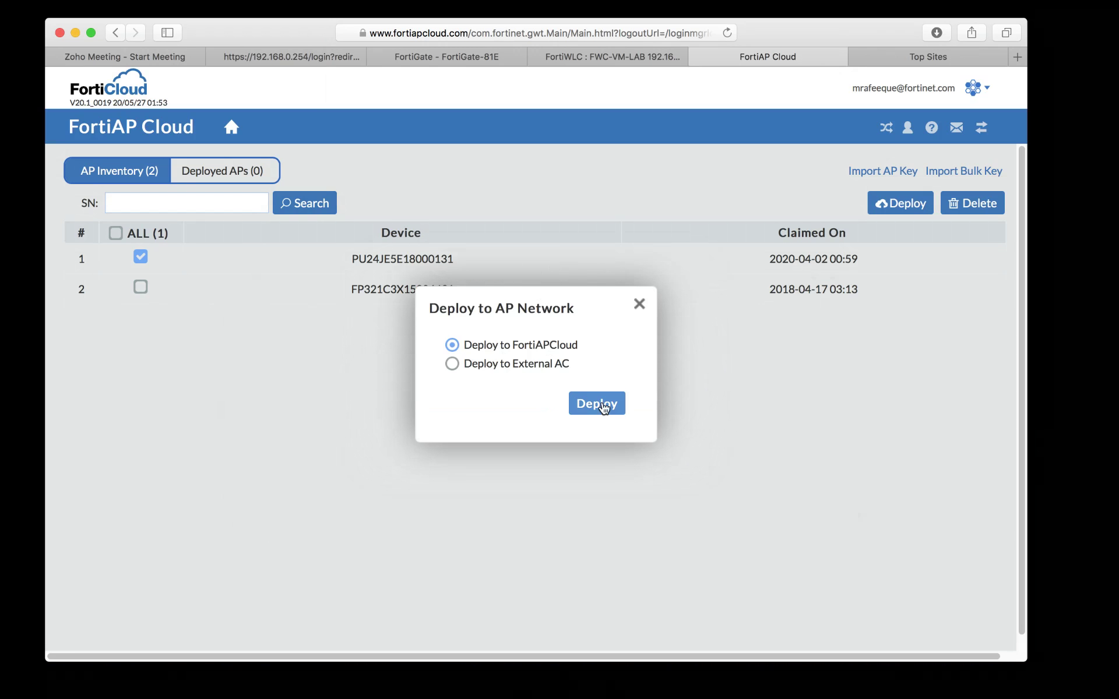
pyautogui.click(600, 403)
pyautogui.click(512, 413)
# Step: Name the new AP network FortiCLoud_AP
pyautogui.click(523, 366)
pyautogui.write('FAP')
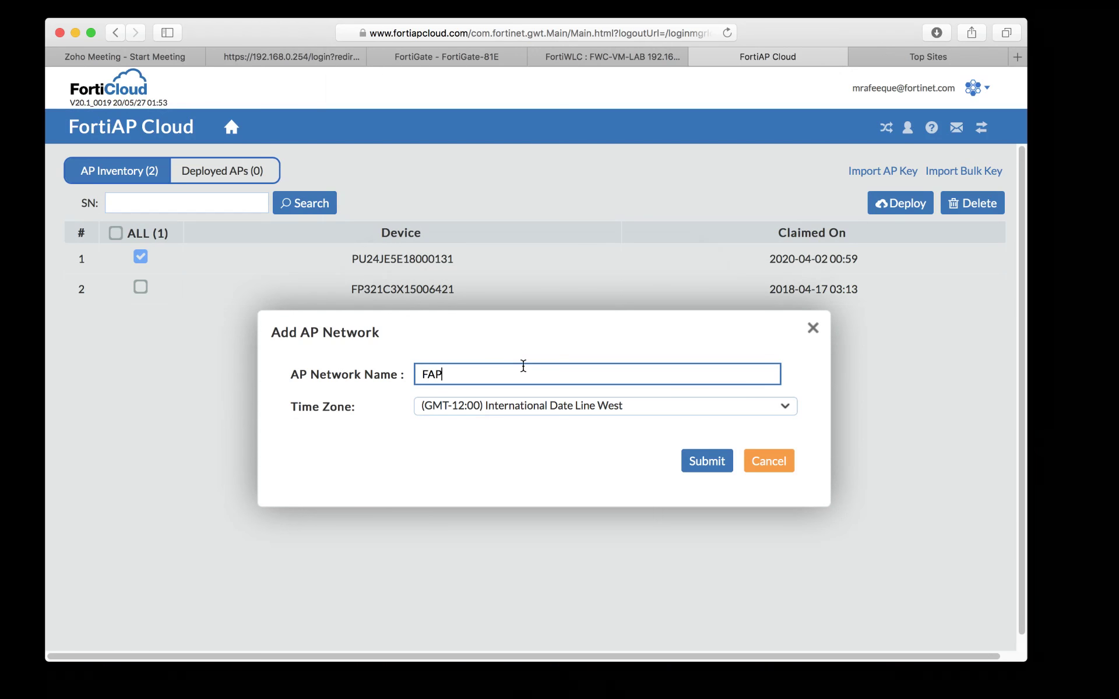
pyautogui.write('-U24J')
pyautogui.press('super+a')
pyautogui.write('FortiCLoud_AP')
# Step: Set the network's time zone to (GMT+03:00) Kuwait, Riyadh and submit the new AP network
pyautogui.click(503, 409)
pyautogui.scroll(-5, 527, 527)
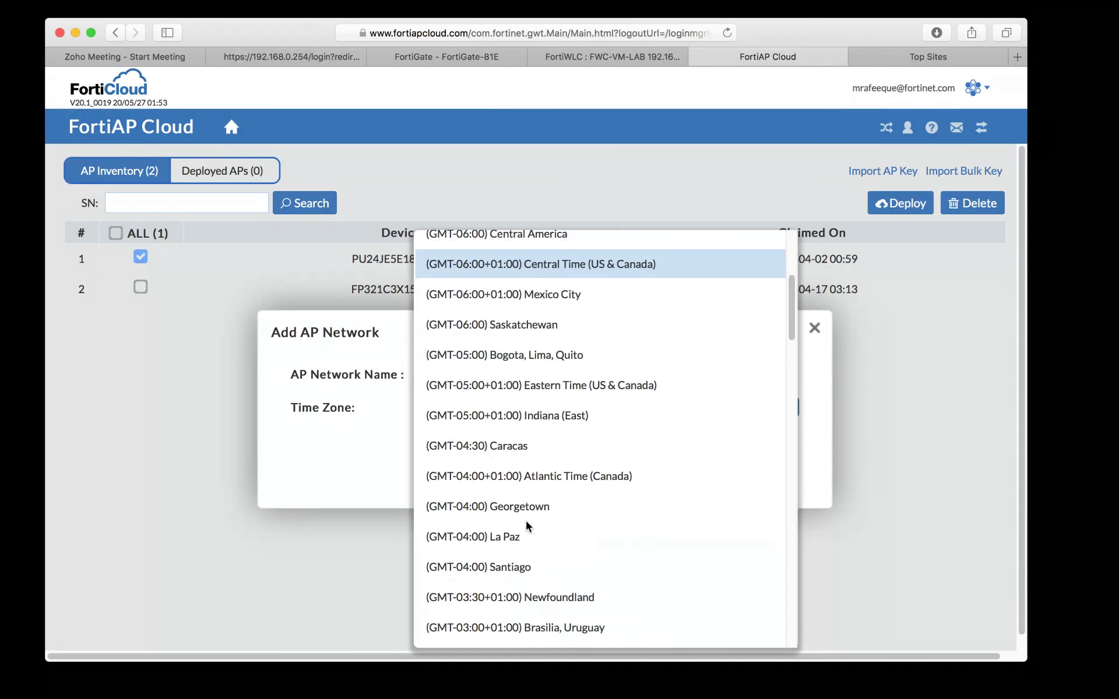
pyautogui.scroll(-3, 527, 526)
pyautogui.scroll(2, 527, 526)
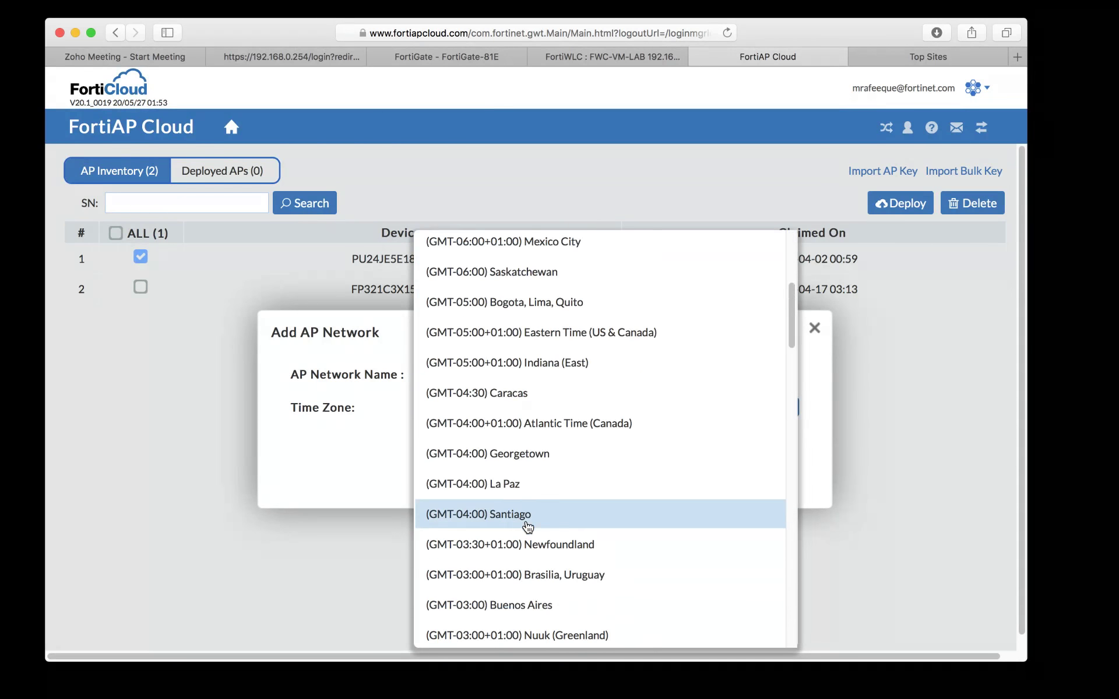
pyautogui.scroll(-1, 527, 526)
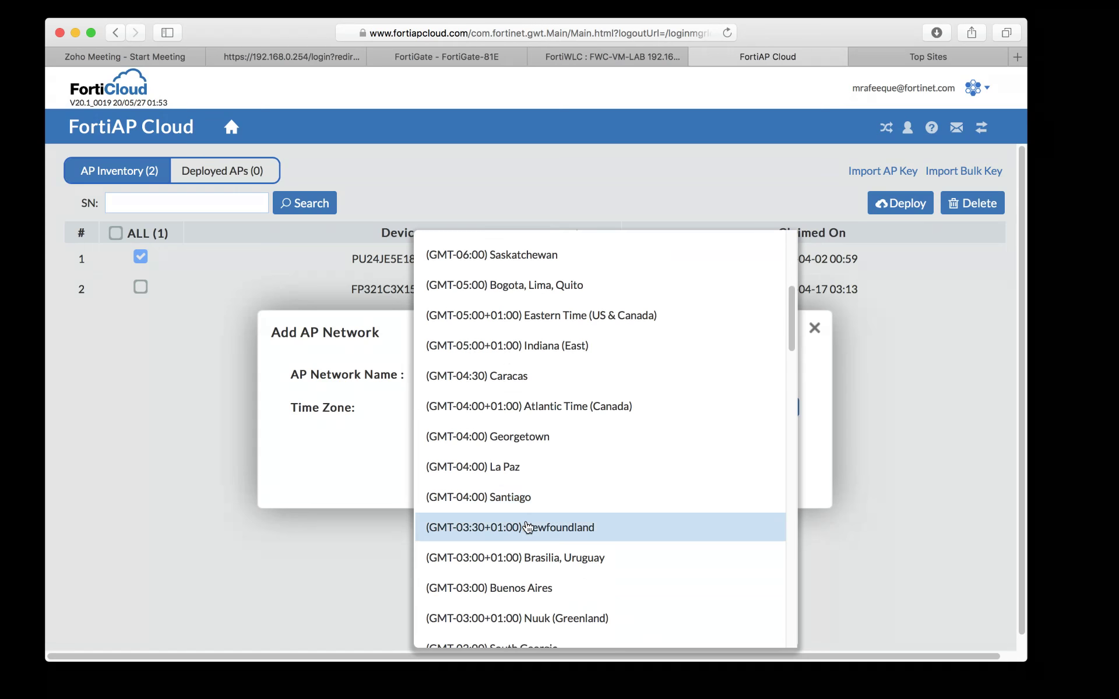
pyautogui.scroll(5, 527, 526)
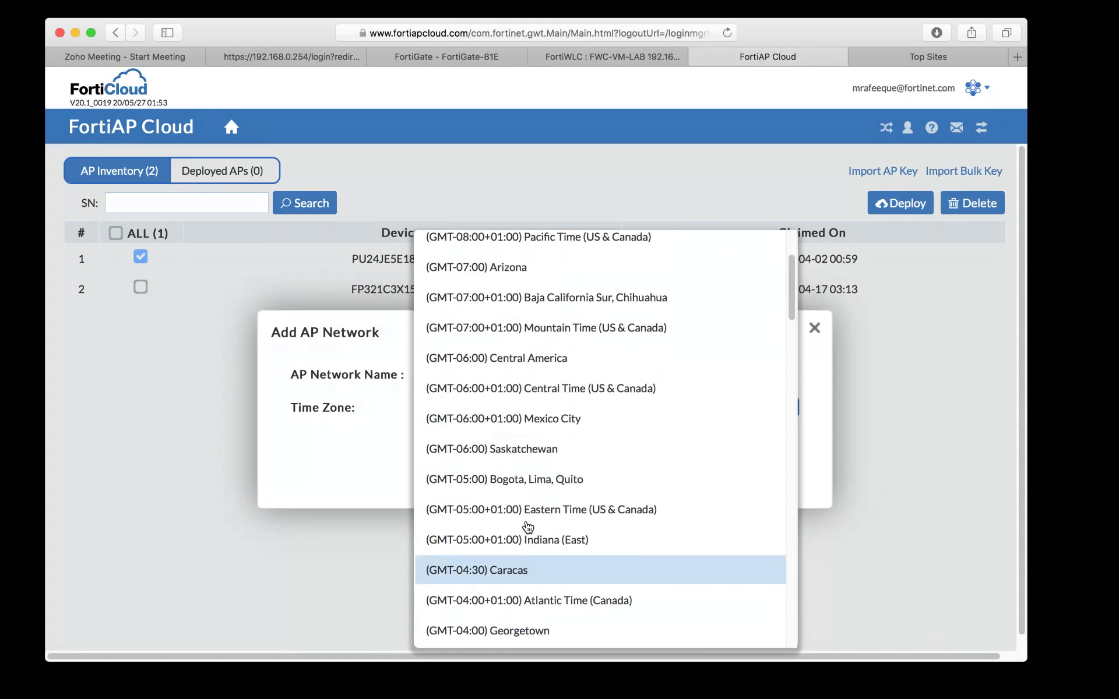
pyautogui.scroll(2, 528, 526)
pyautogui.scroll(-15, 527, 527)
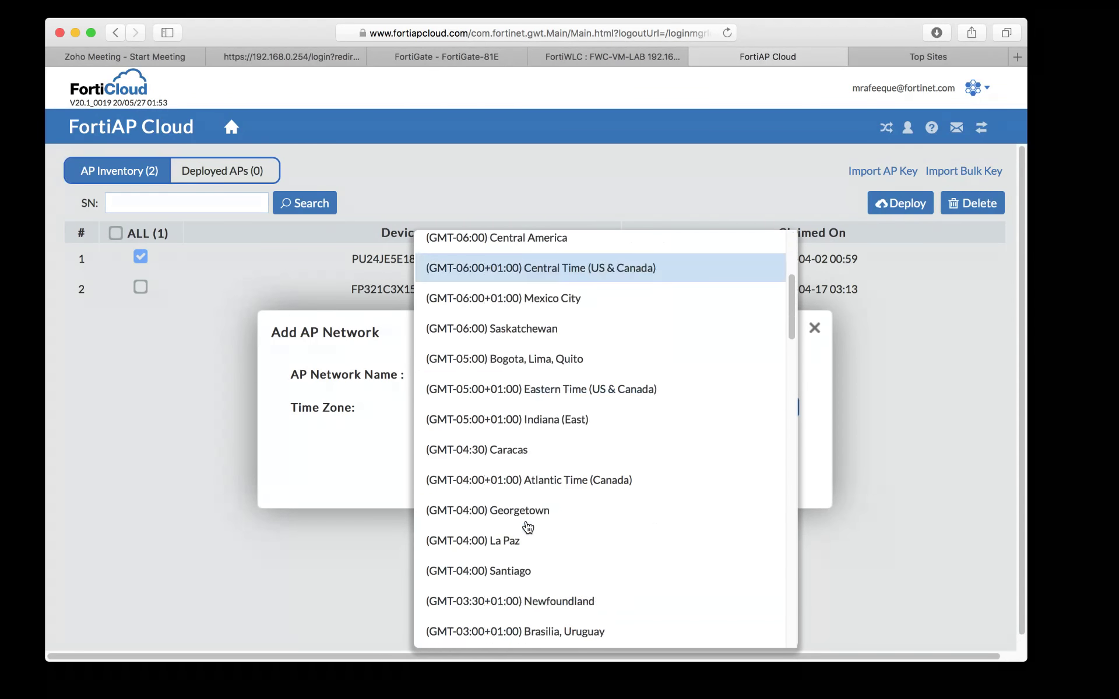
pyautogui.scroll(-5, 527, 527)
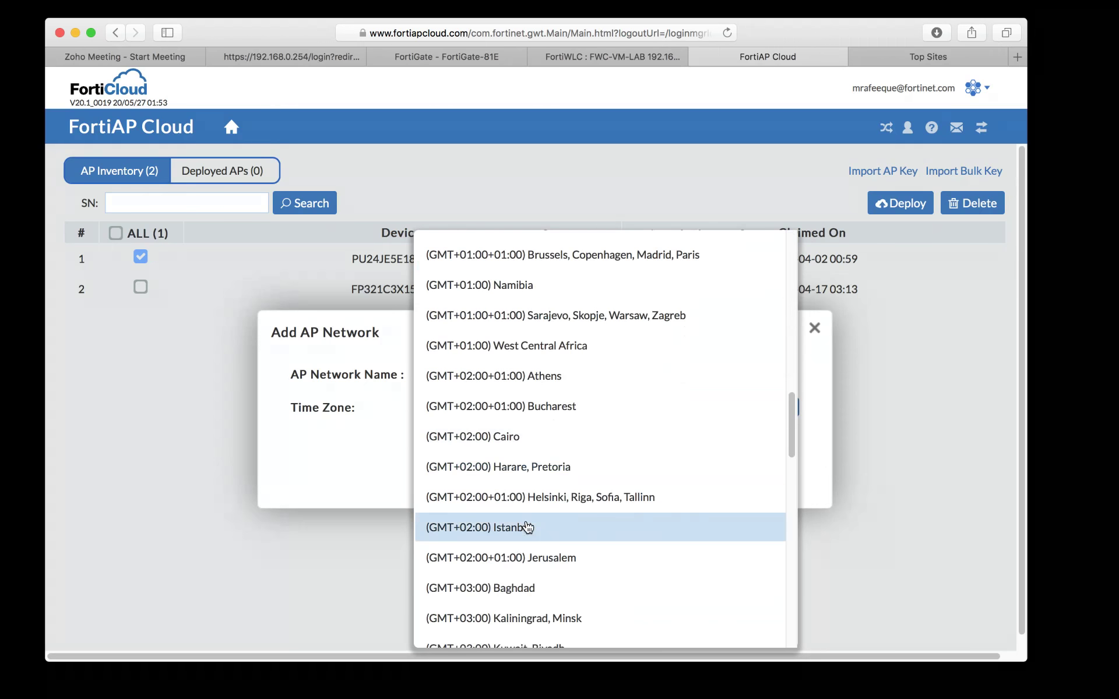
pyautogui.scroll(-1, 527, 528)
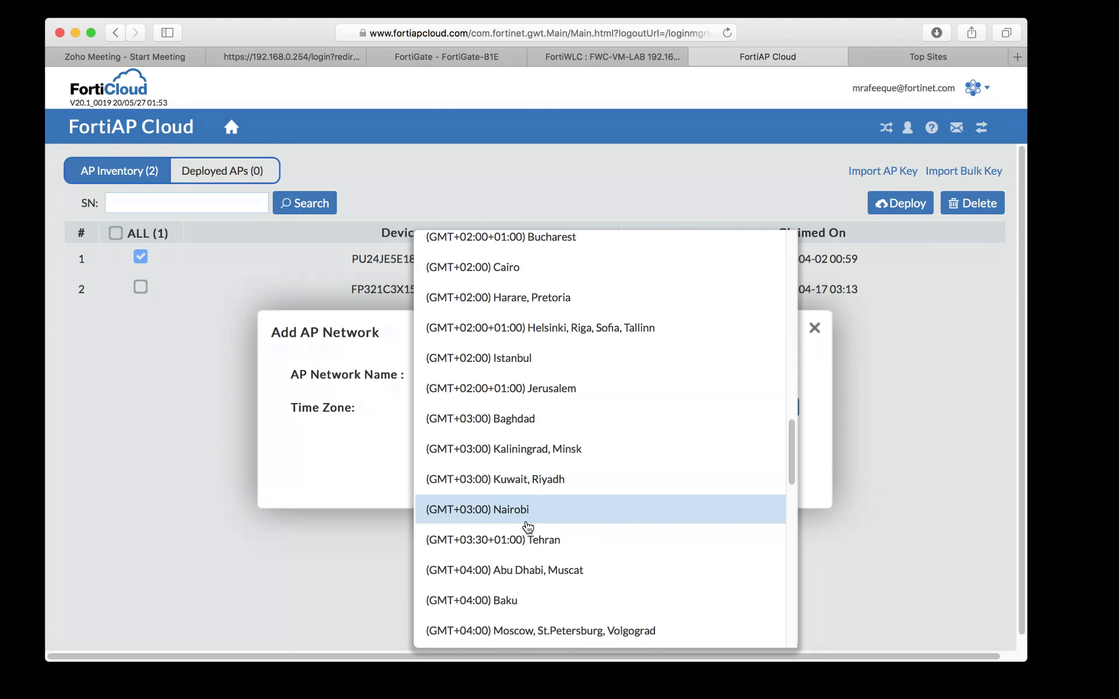
pyautogui.click(533, 485)
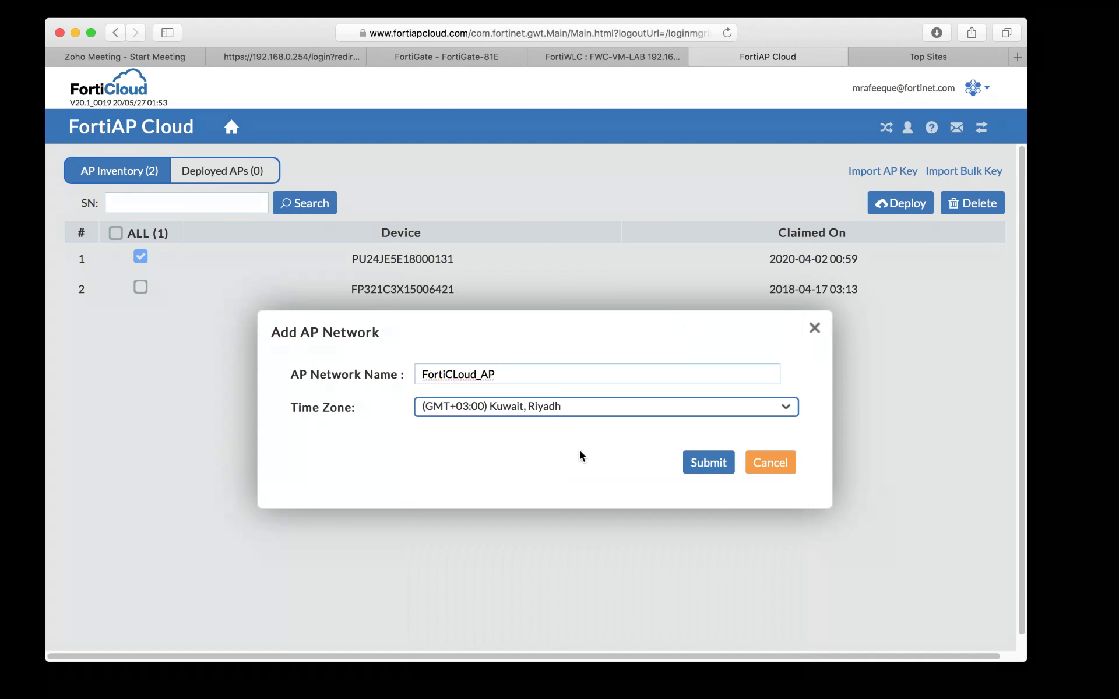
pyautogui.click(708, 464)
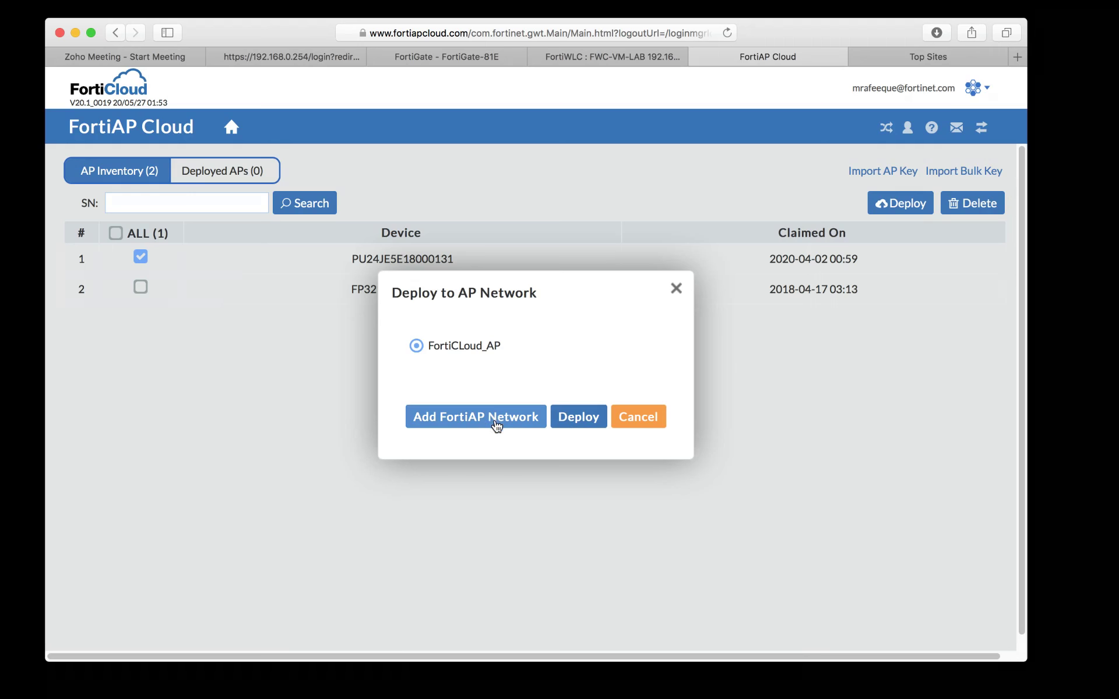
# Step: Try to deploy the selected access point PU24JE5E18000131 to the FortiCLoud_AP network
pyautogui.click(588, 419)
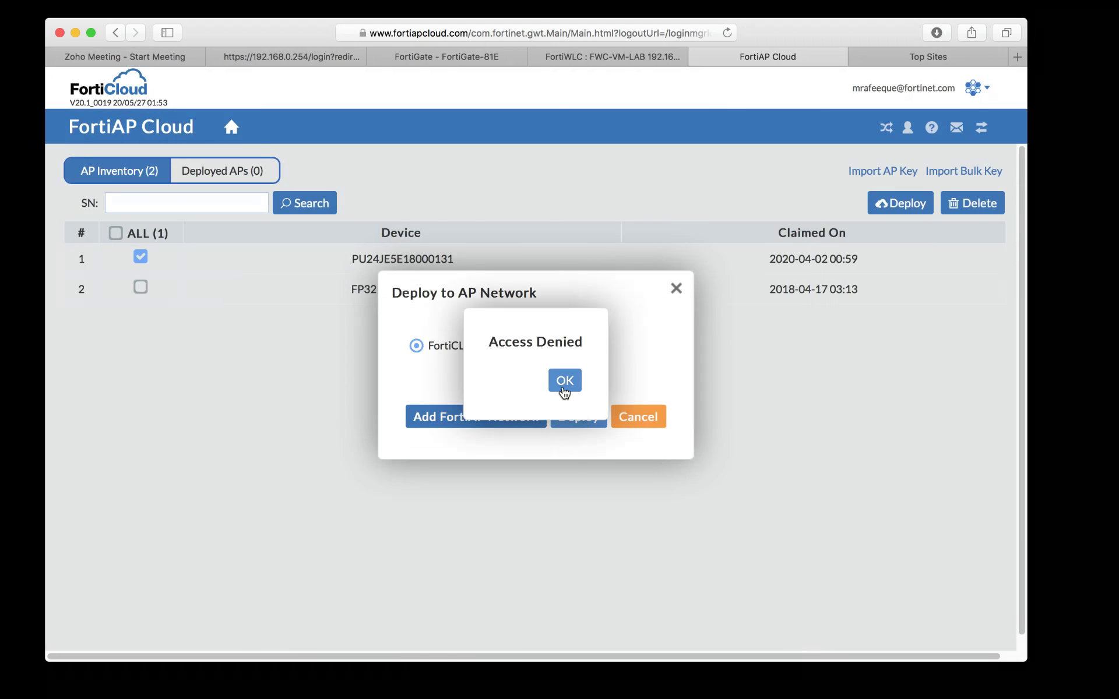
pyautogui.click(565, 390)
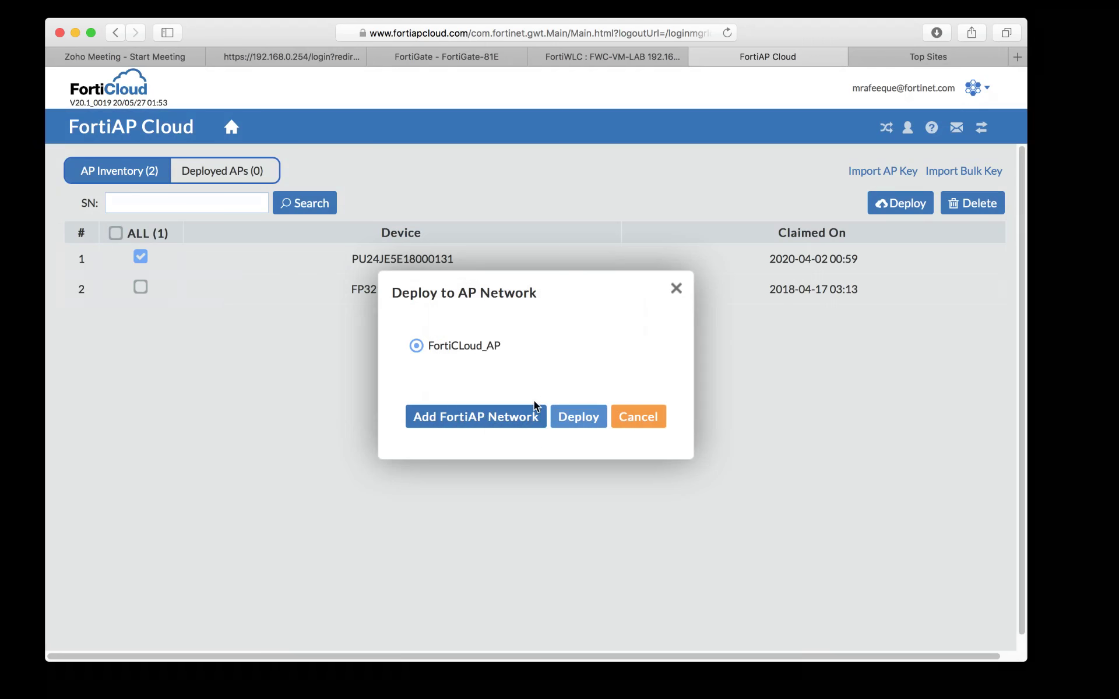
# Step: Try again to deploy PU24JE5E18000131 to the FortiCLoud_AP network, then close the deployment dialog
pyautogui.click(479, 422)
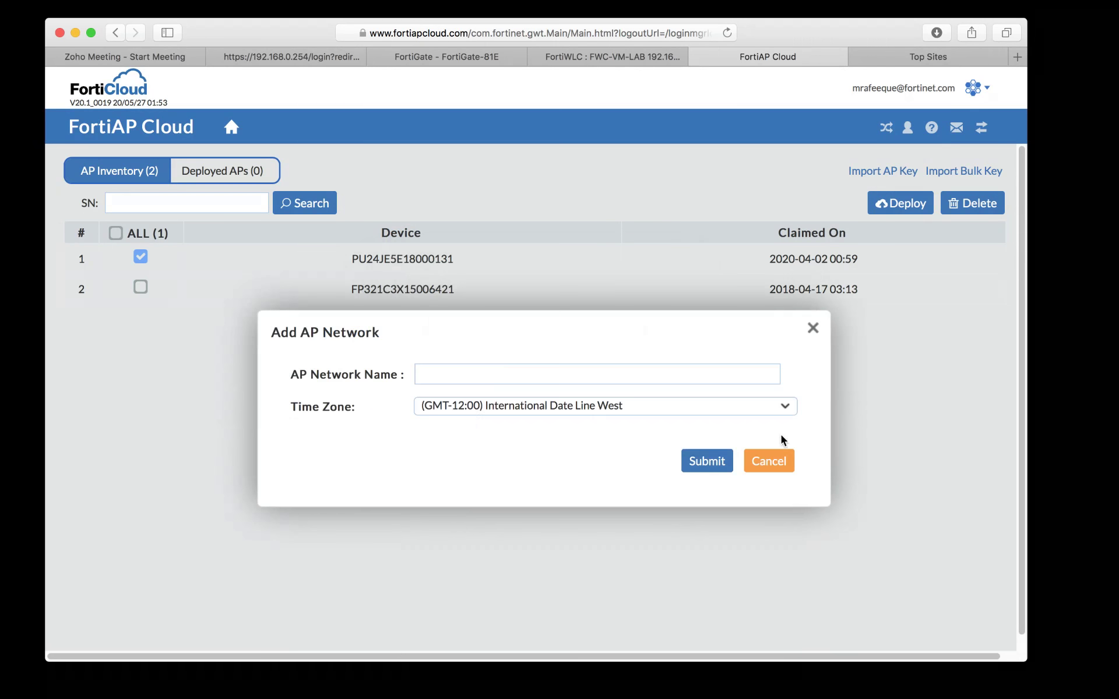
pyautogui.click(765, 467)
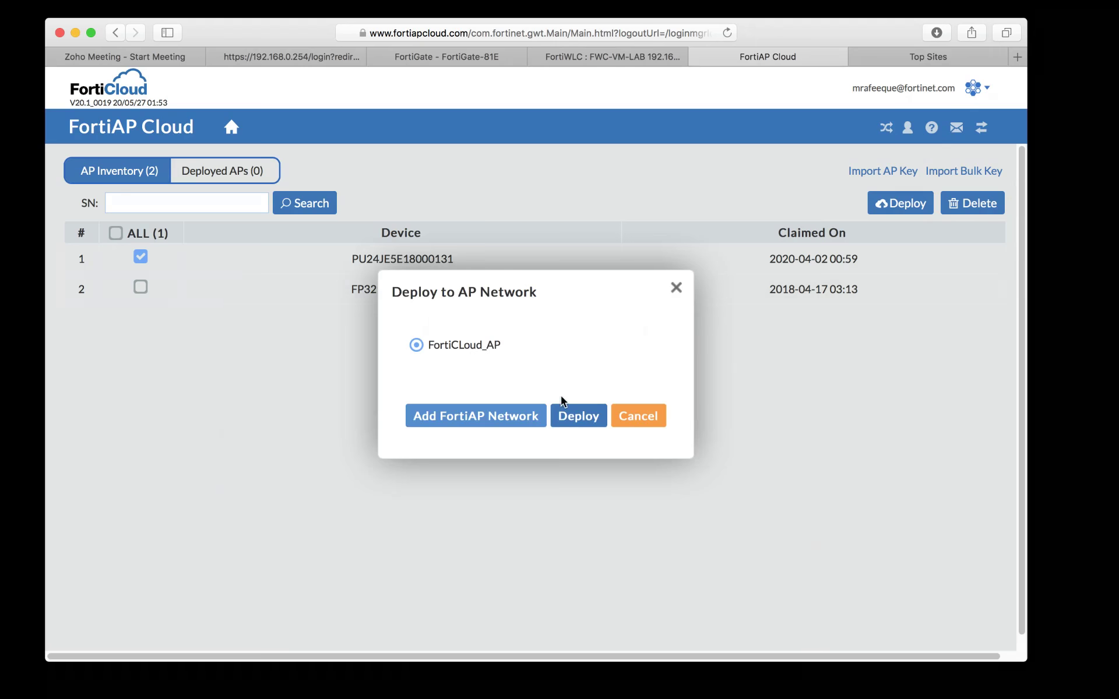
pyautogui.click(581, 419)
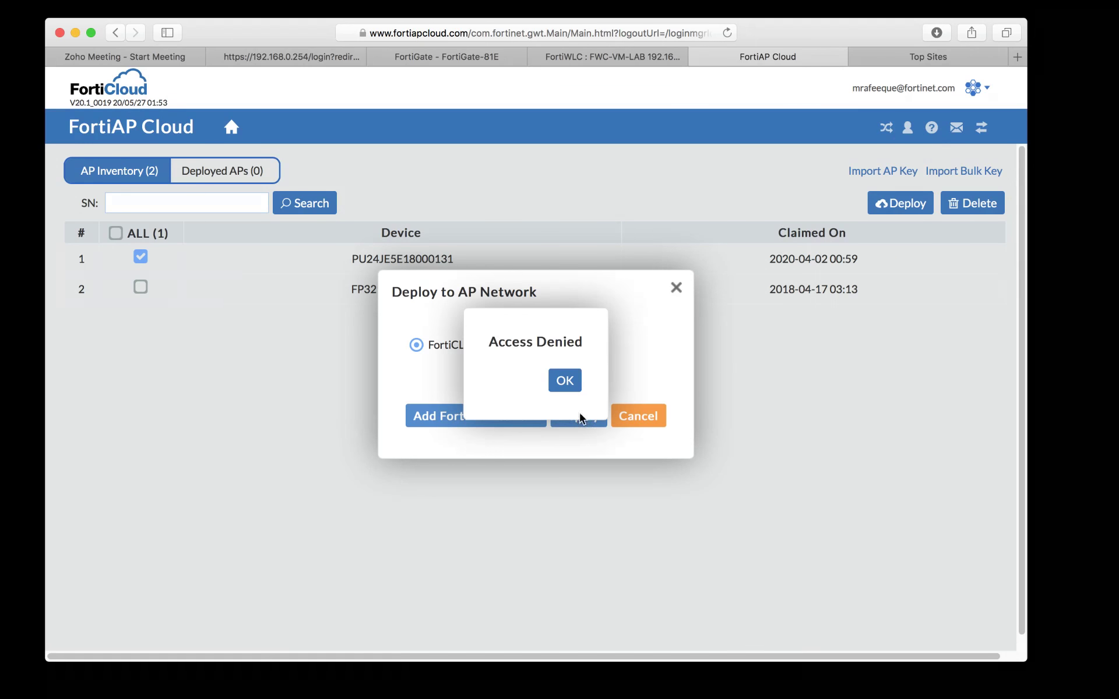
pyautogui.click(565, 380)
pyautogui.click(676, 290)
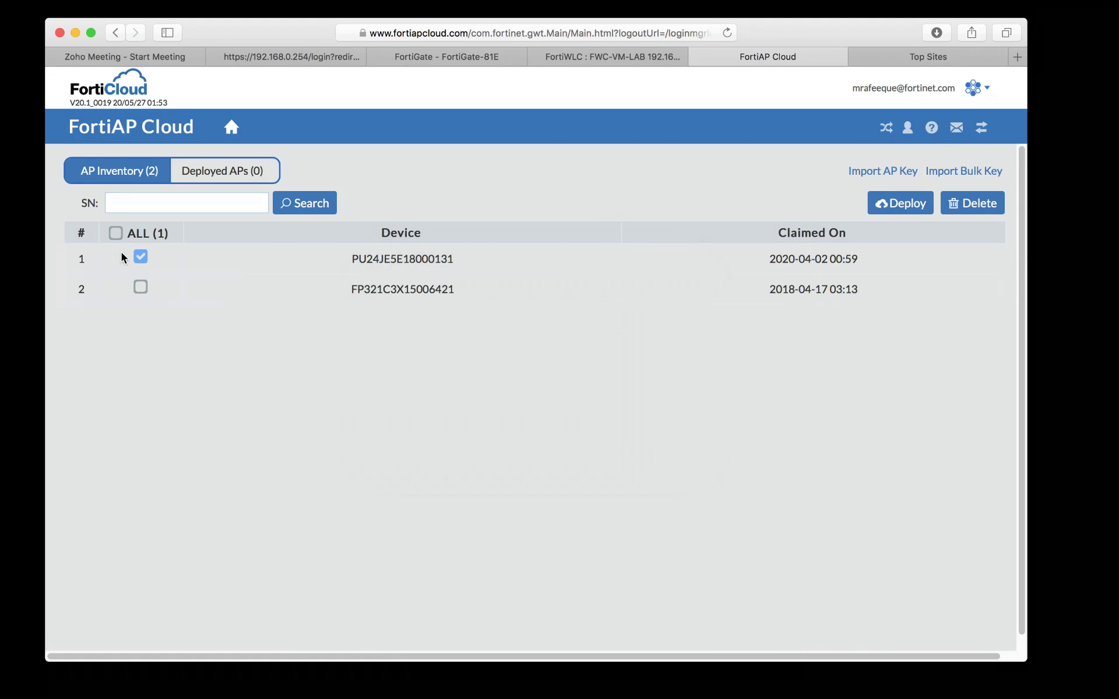
# Step: Check the list of deployed access points and return to the AP inventory
pyautogui.click(221, 172)
pyautogui.click(134, 172)
pyautogui.click(245, 166)
pyautogui.click(147, 171)
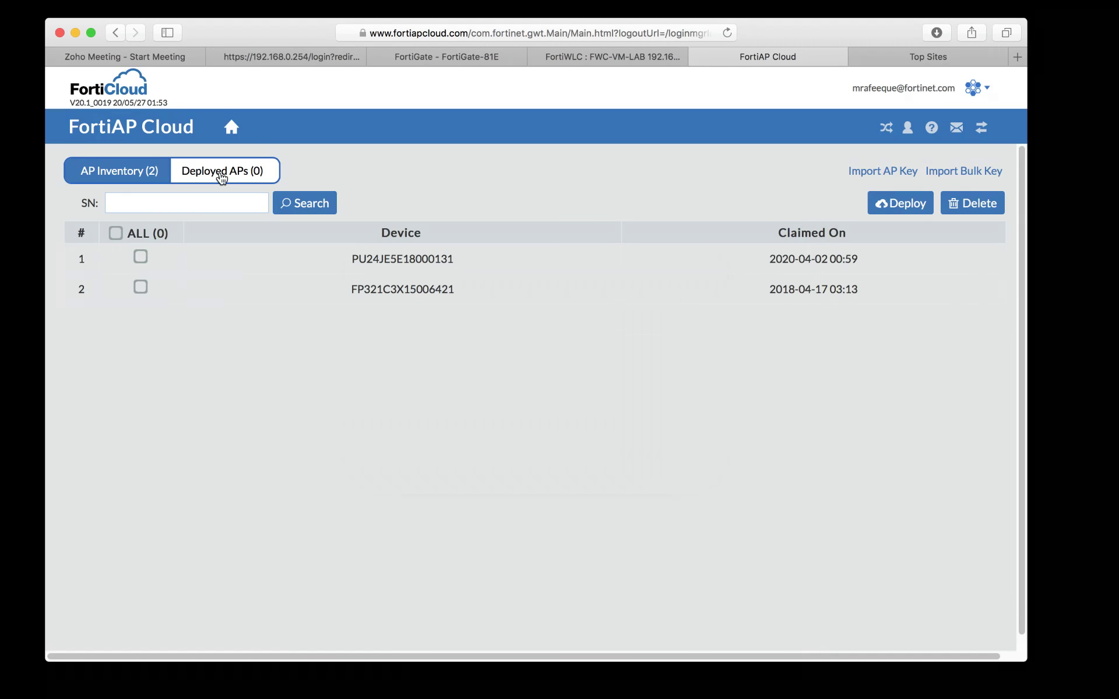
pyautogui.click(142, 172)
# Step: Try to deploy FP321C3X15006421 to the FortiCLoud_AP network through FortiAPCloud, and close the deployment dialog
pyautogui.click(141, 287)
pyautogui.click(897, 203)
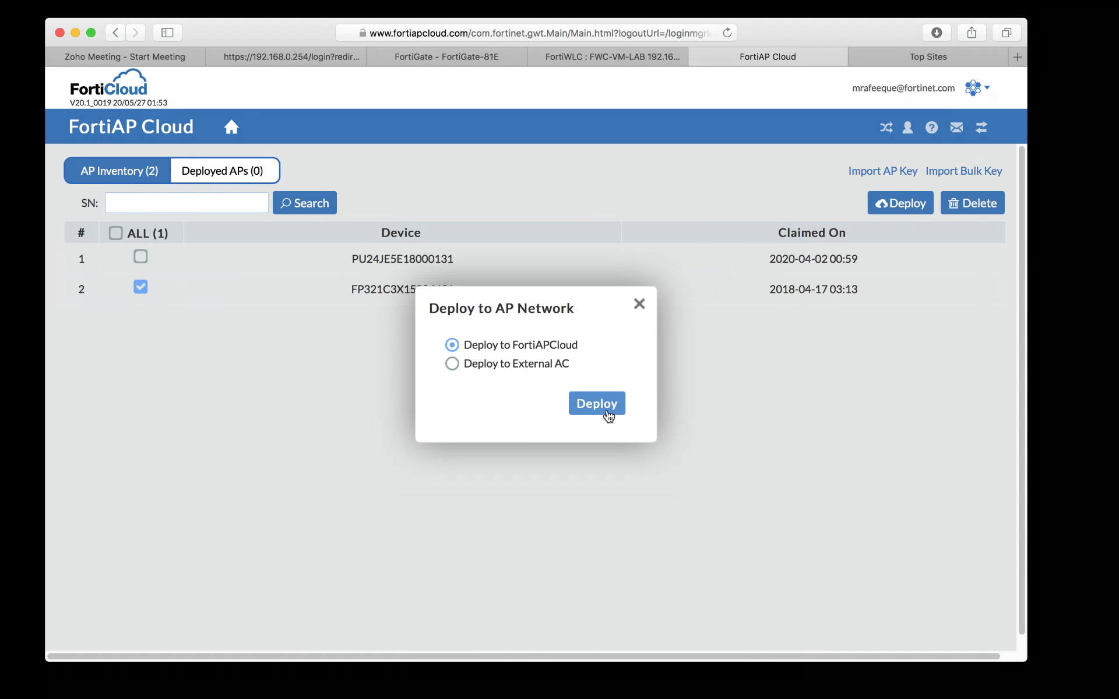
pyautogui.click(606, 410)
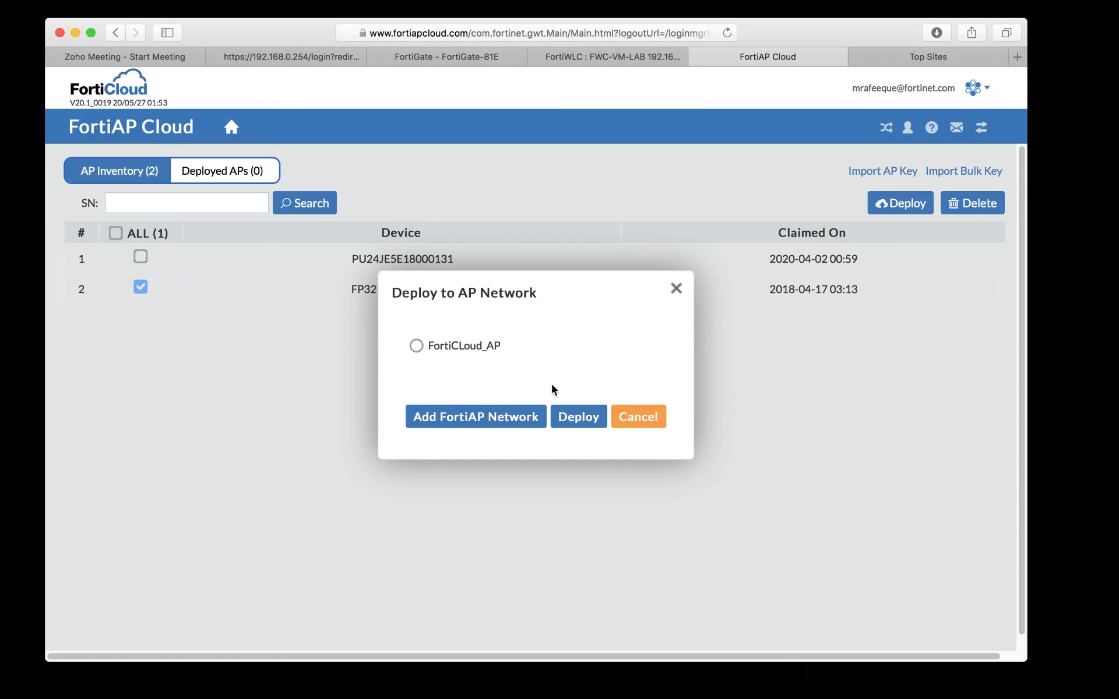
pyautogui.click(416, 346)
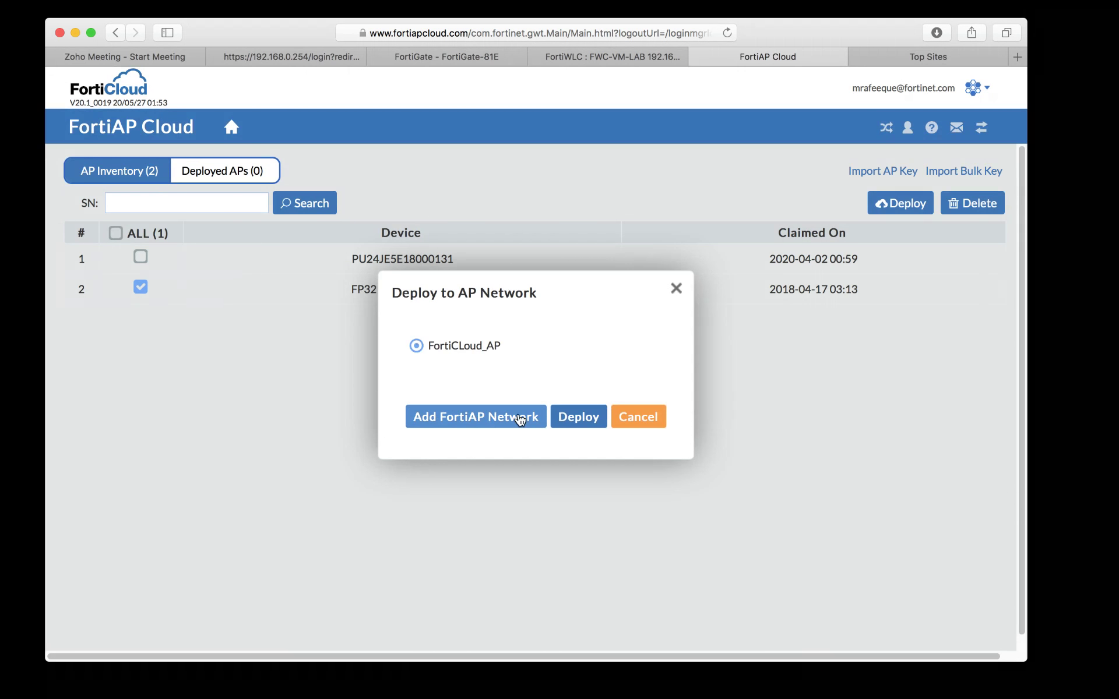
pyautogui.click(572, 420)
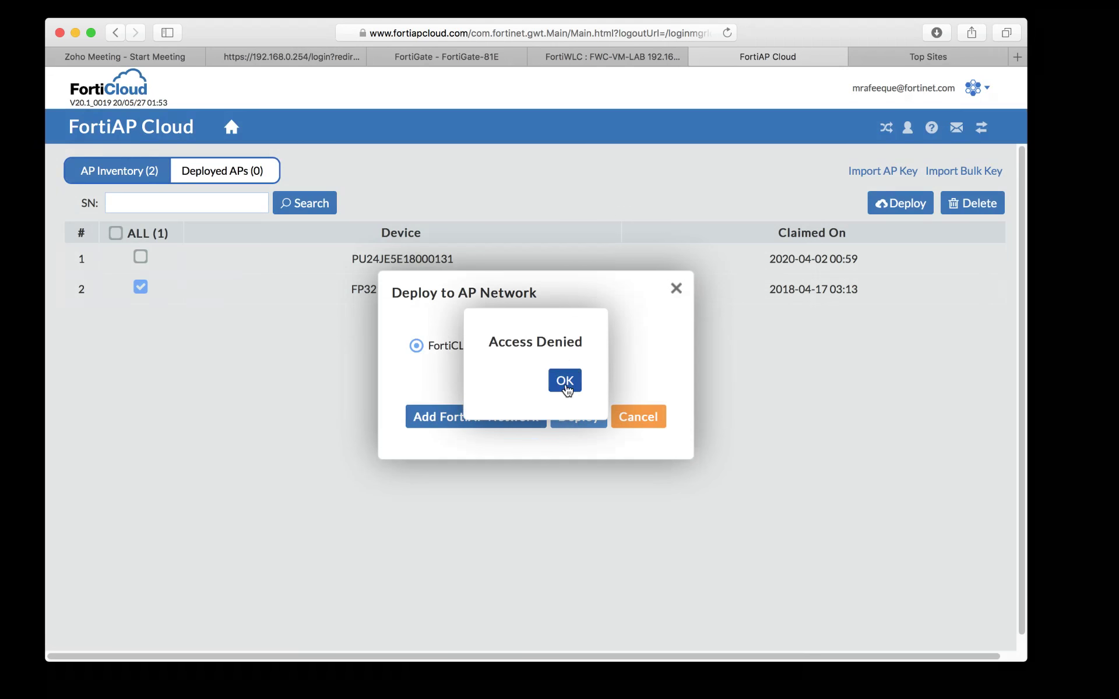
pyautogui.click(569, 397)
pyautogui.click(638, 417)
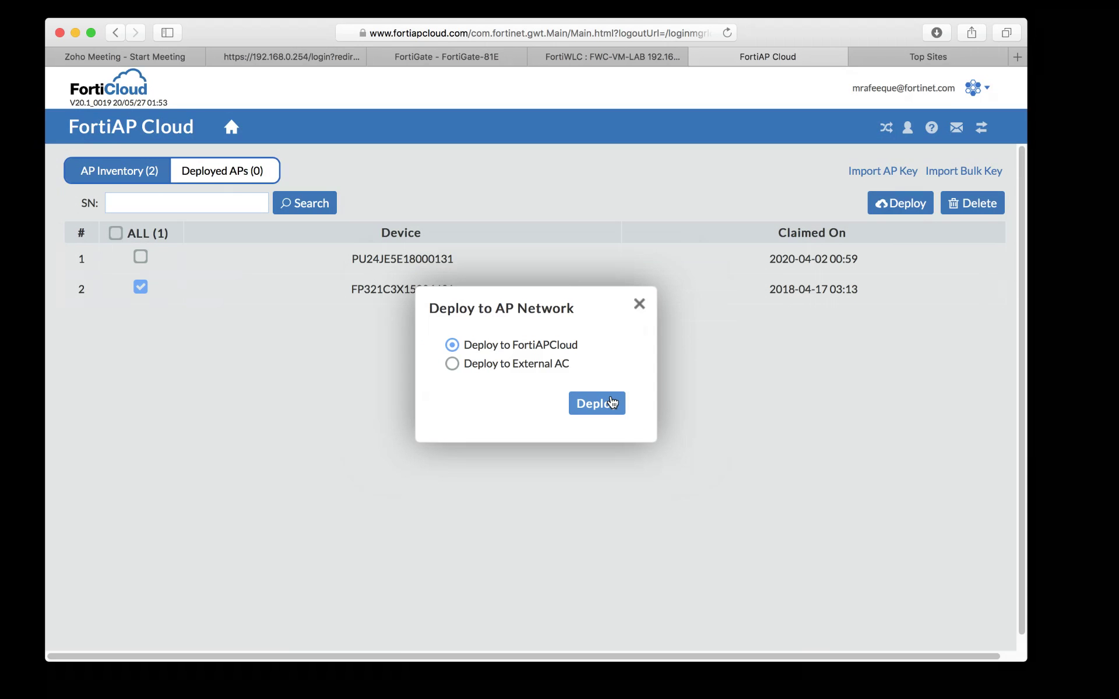
pyautogui.click(611, 402)
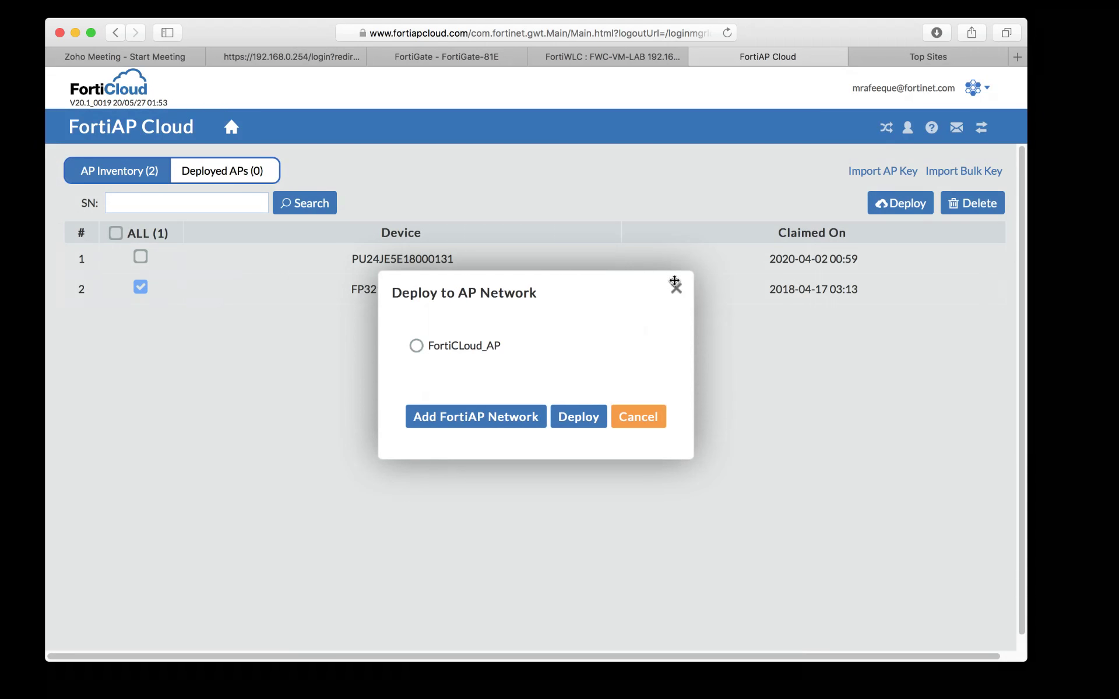
pyautogui.click(675, 288)
pyautogui.doubleClick(130, 171)
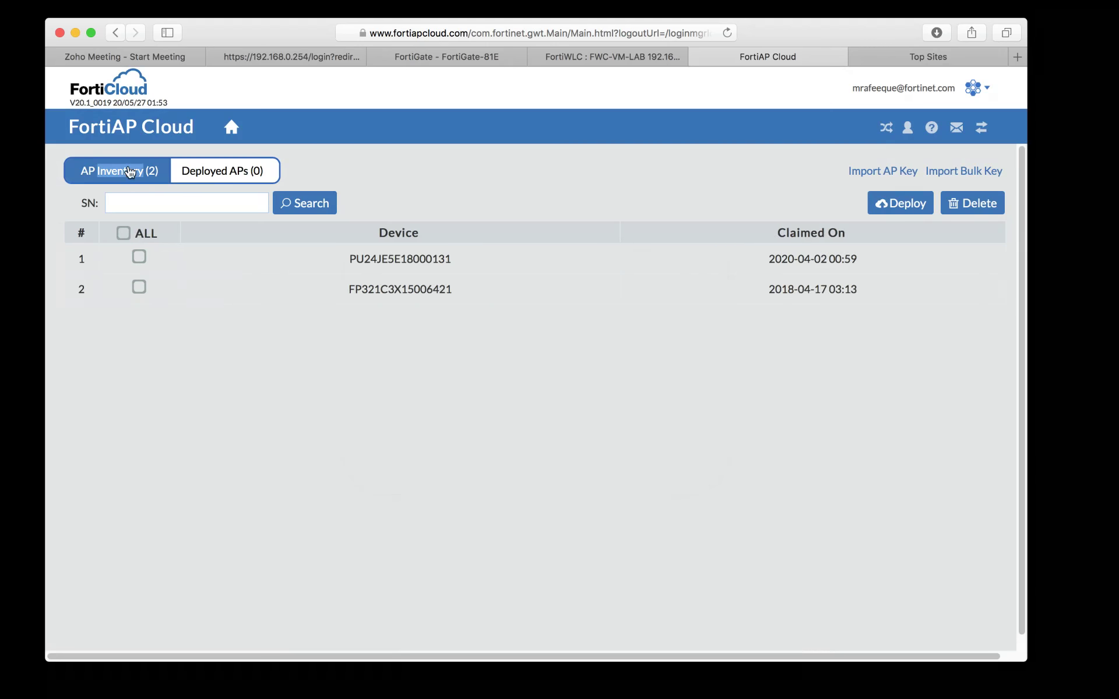
pyautogui.click(140, 257)
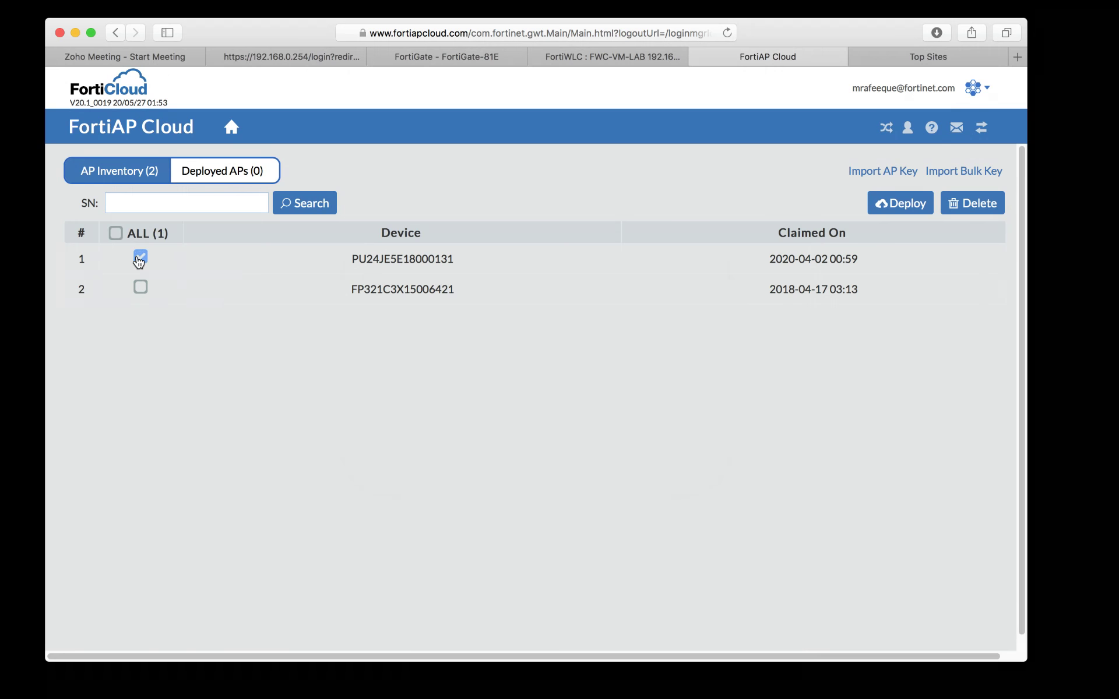
pyautogui.click(906, 206)
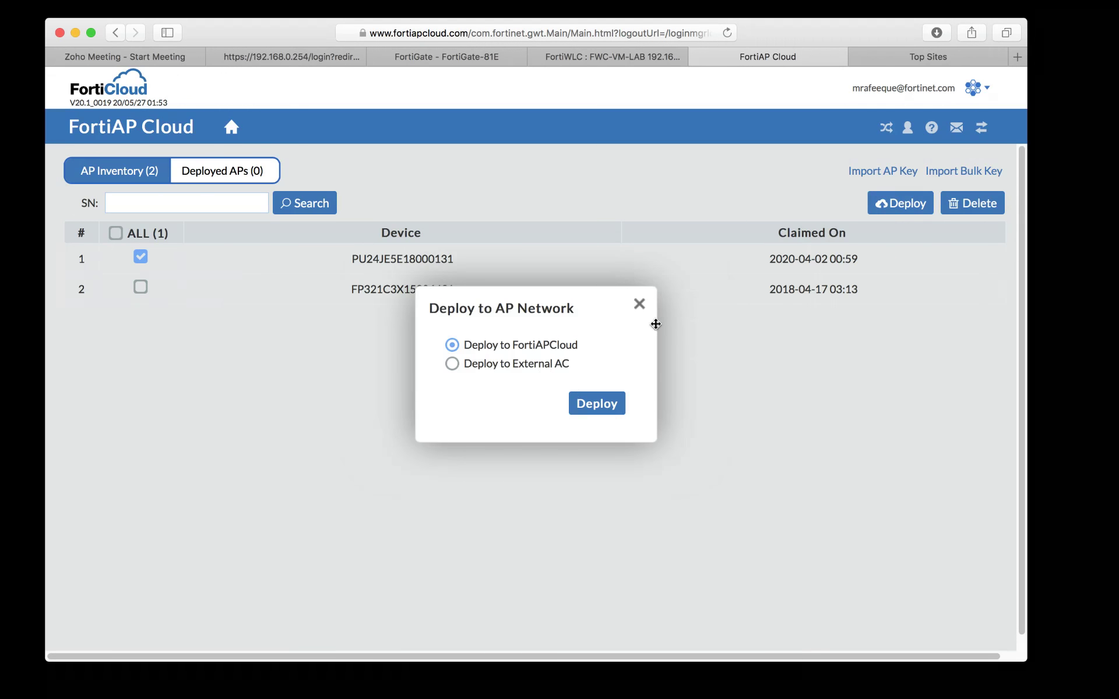
pyautogui.click(639, 304)
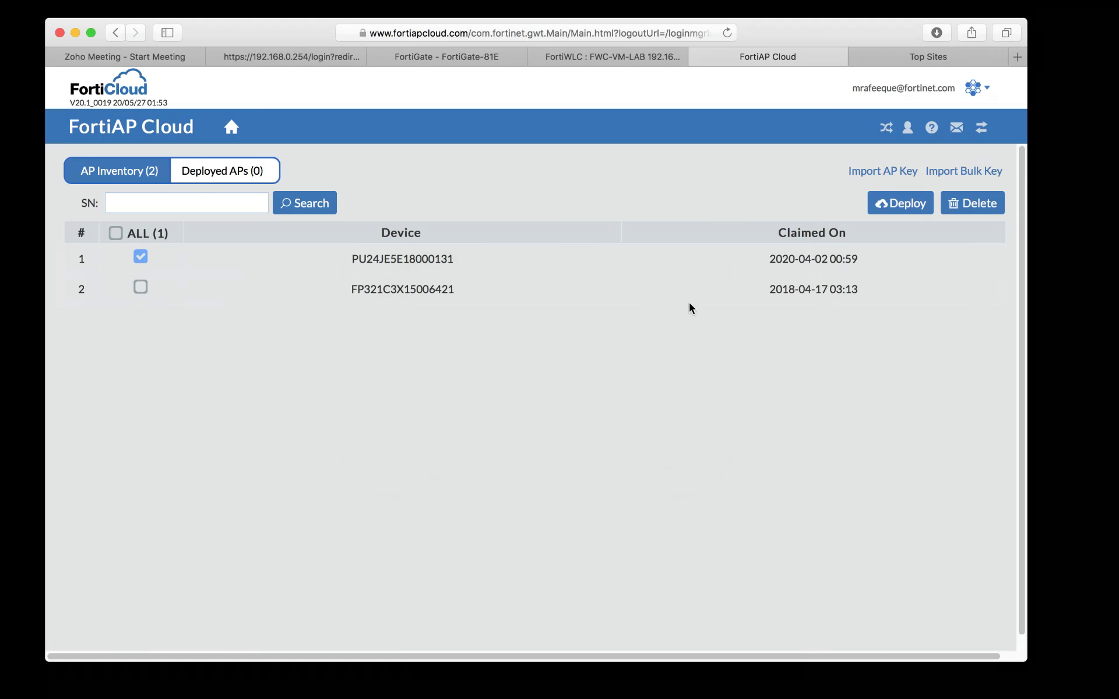
# Step: Go back to the services list, access APCloud Global again and open its AP inventory
pyautogui.click(894, 129)
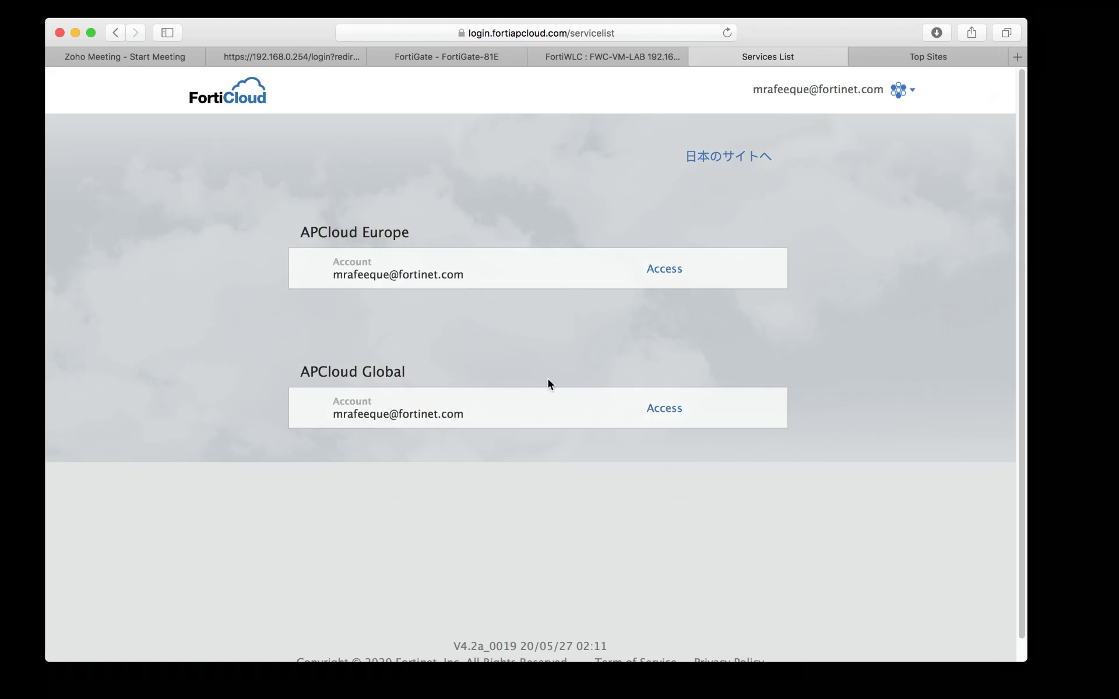
pyautogui.click(673, 408)
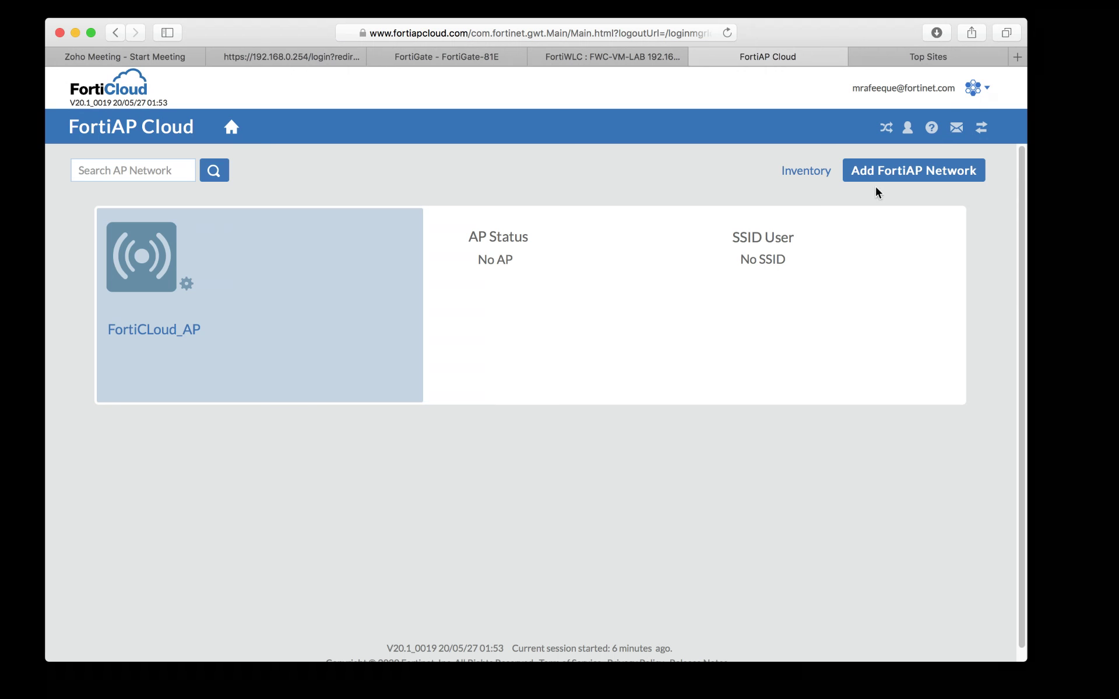
pyautogui.click(823, 174)
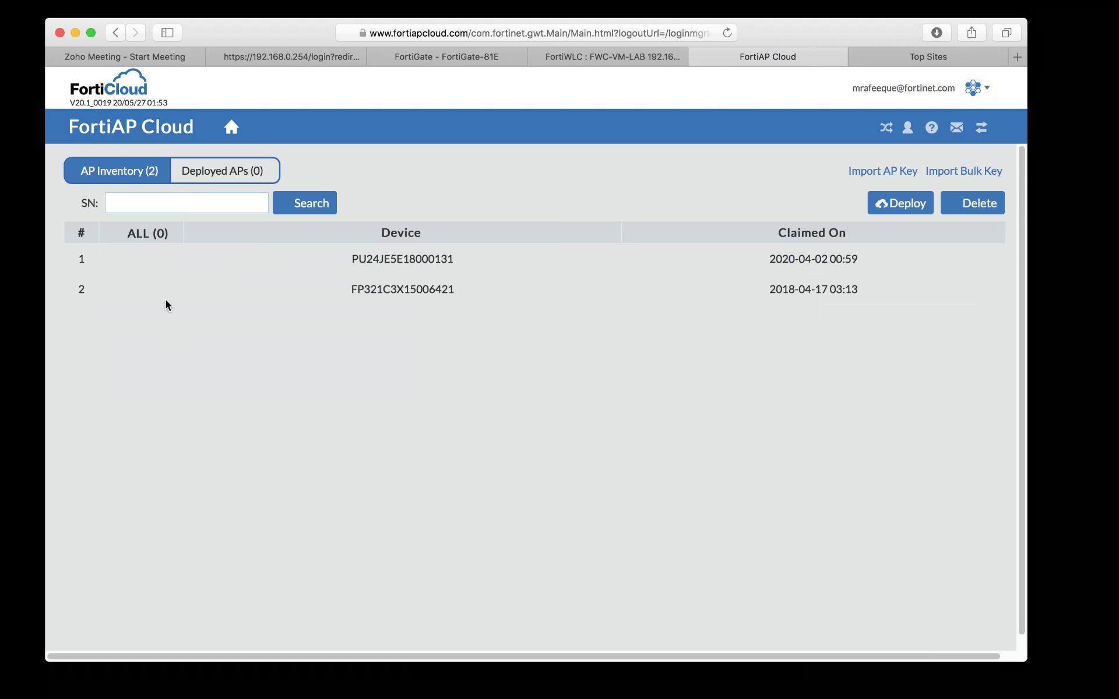
# Step: Select both inventory access points and try to deploy them together to the FortiCLoud_AP network through FortiAPCloud
pyautogui.click(141, 256)
pyautogui.click(140, 287)
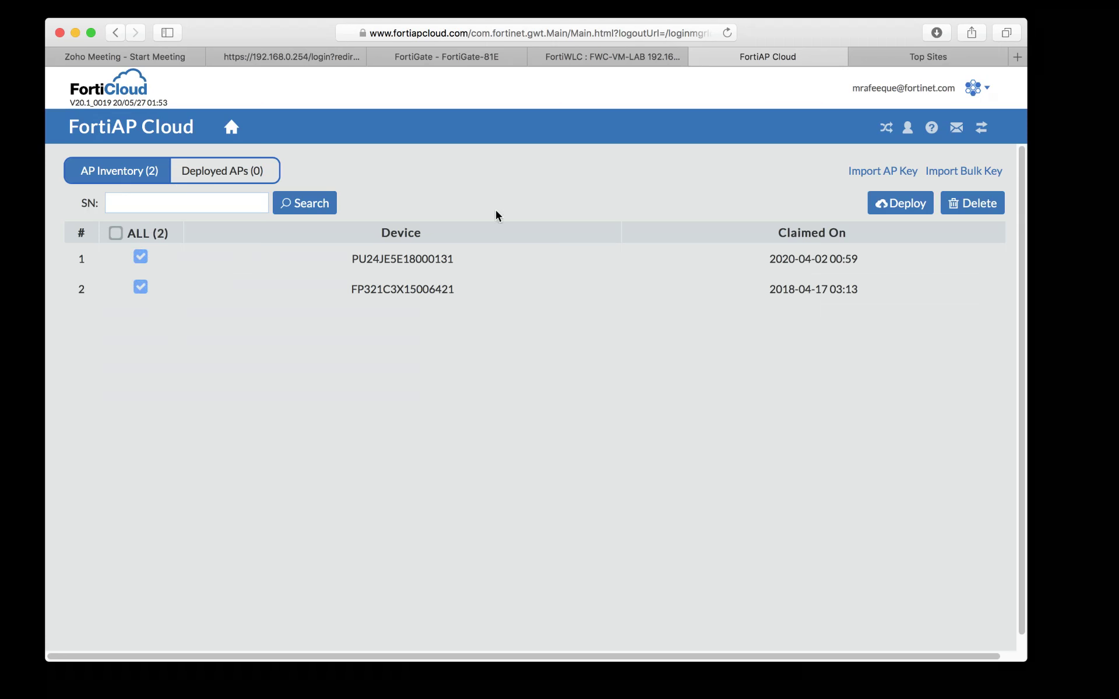
pyautogui.click(893, 205)
pyautogui.click(596, 402)
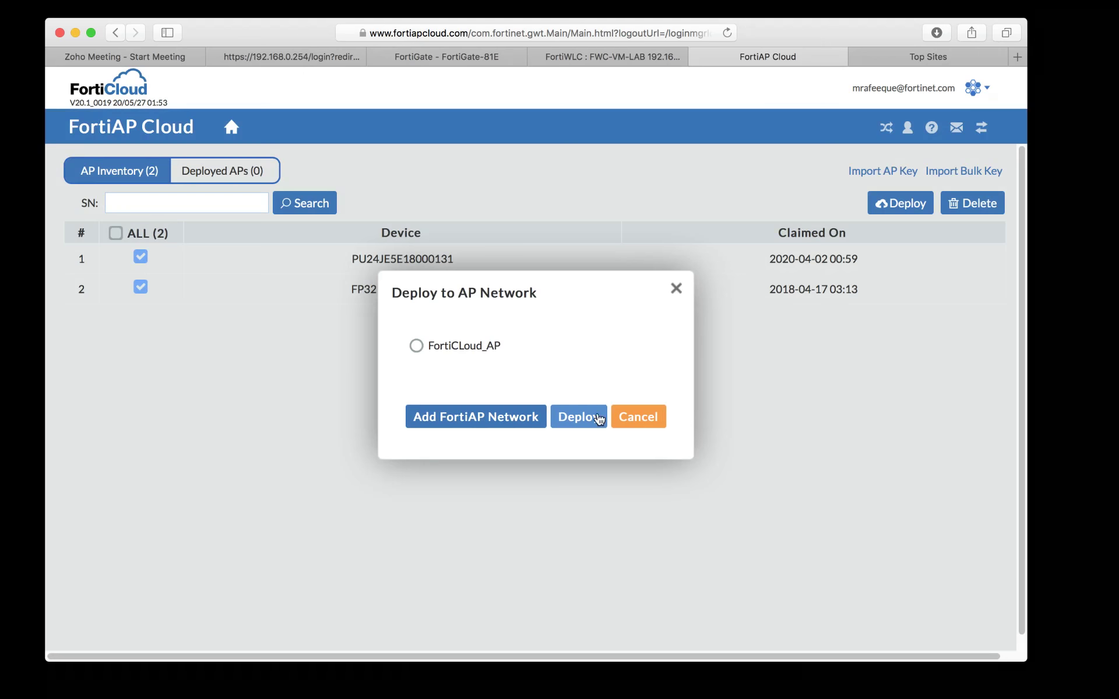
pyautogui.click(438, 350)
pyautogui.click(585, 418)
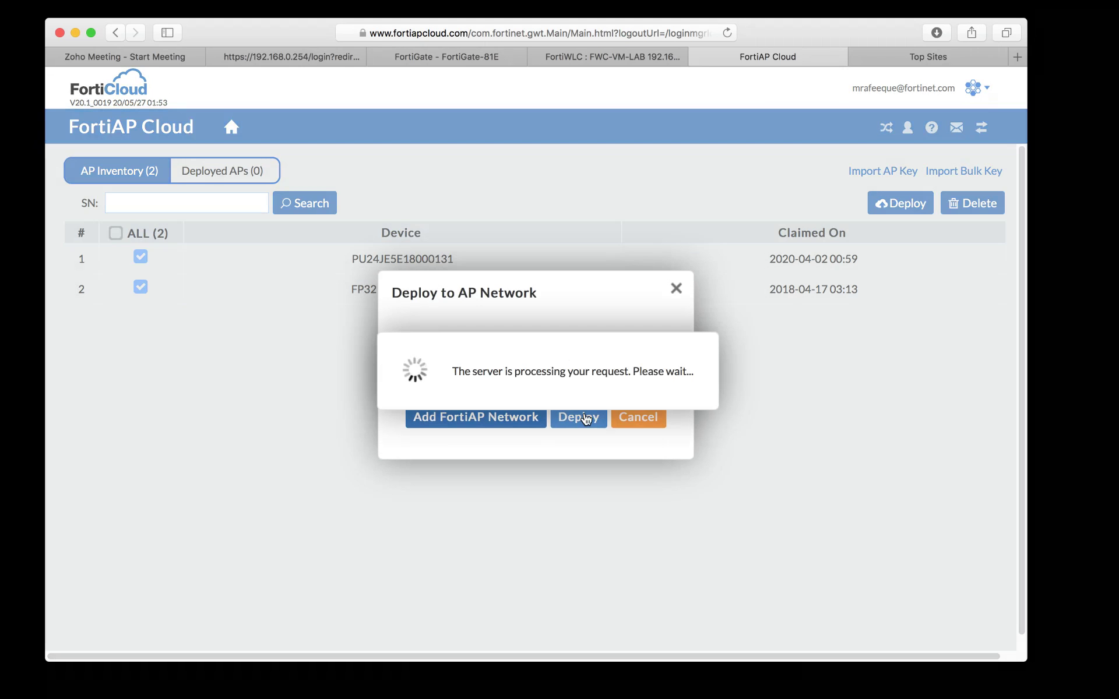
pyautogui.click(563, 380)
pyautogui.click(676, 289)
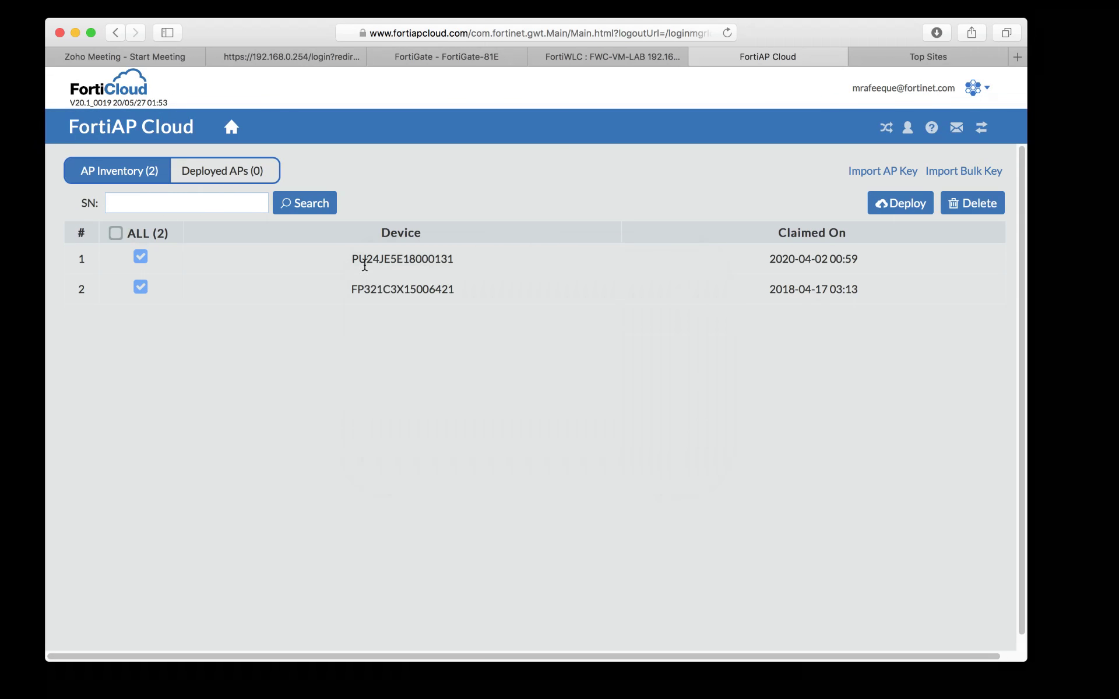
# Step: Deselect FP321C3X15006421 and try to deploy only PU24JE5E18000131 to the FortiCLoud_AP network, then close the deployment dialog
pyautogui.click(140, 288)
pyautogui.click(140, 256)
pyautogui.click(141, 256)
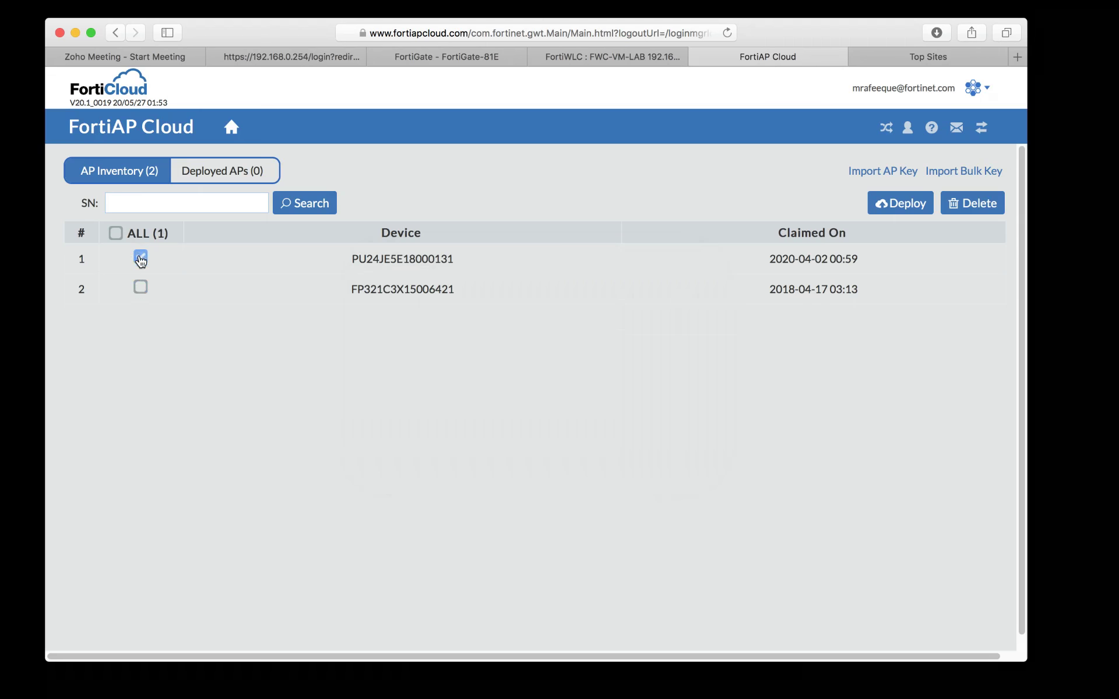
pyautogui.click(908, 202)
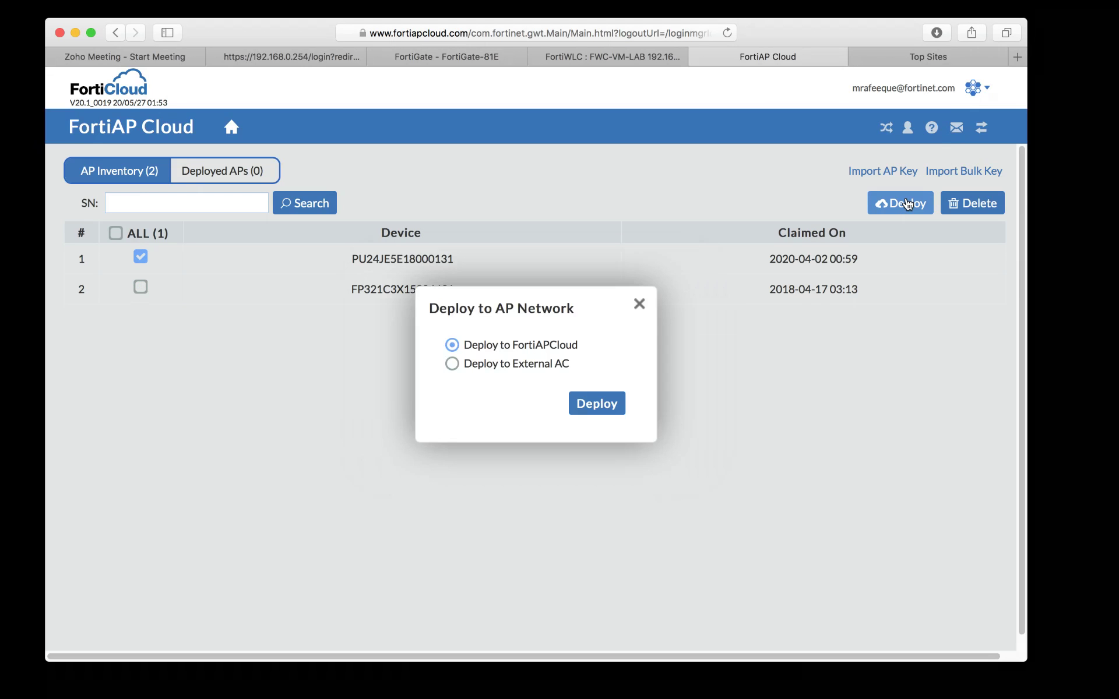
pyautogui.click(593, 412)
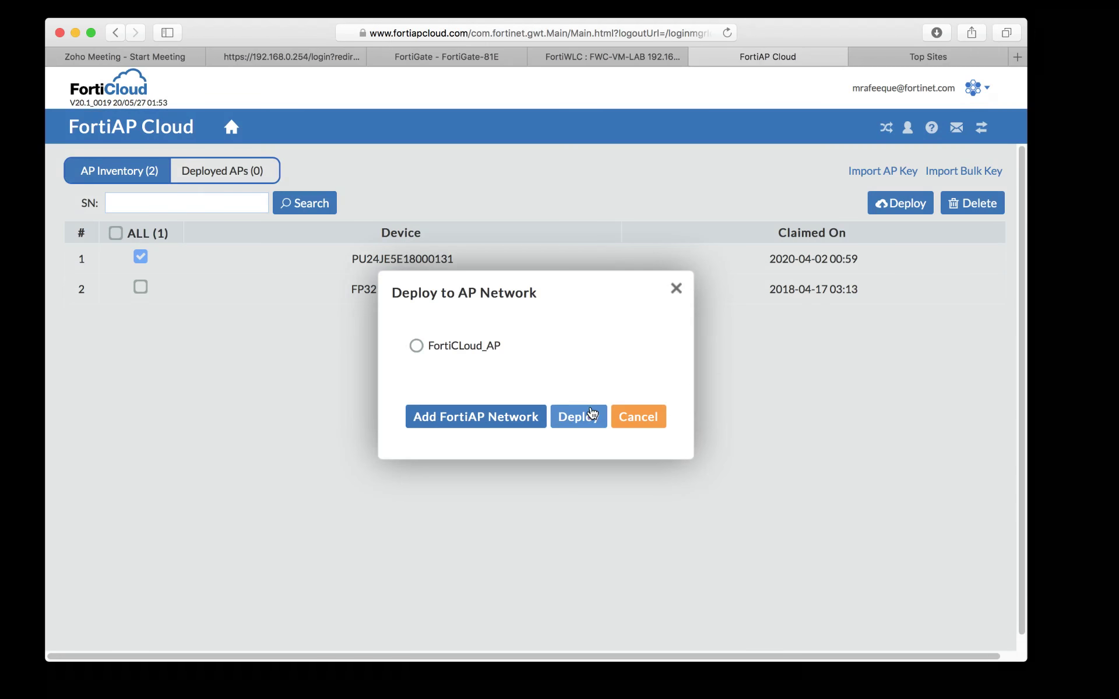
pyautogui.click(414, 346)
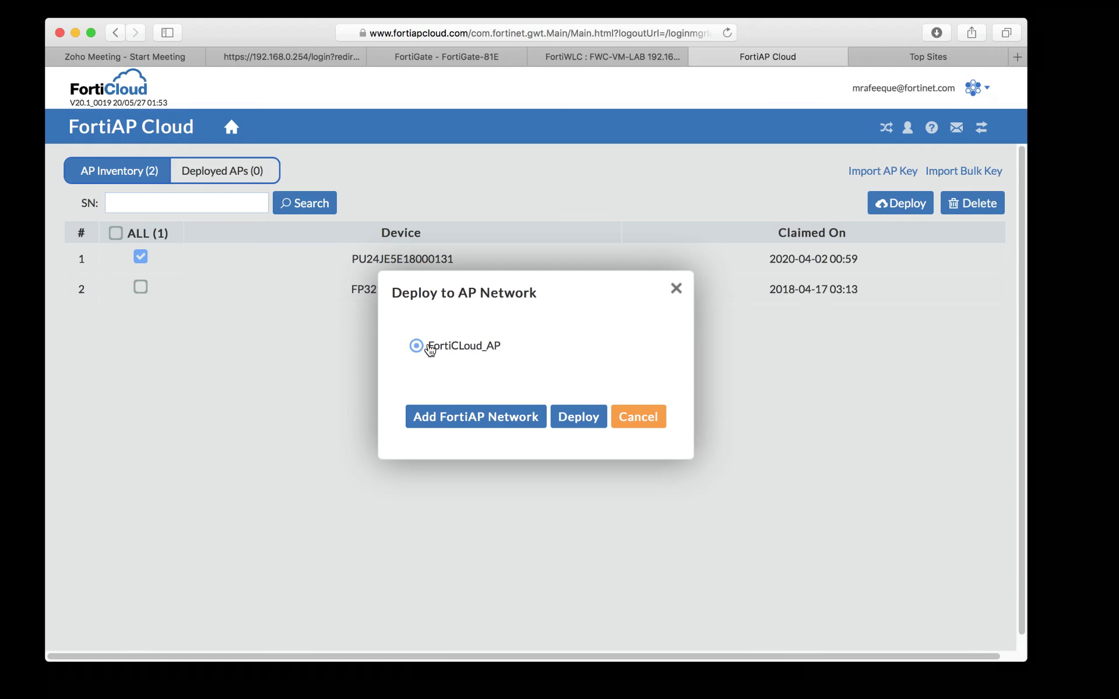
pyautogui.click(495, 427)
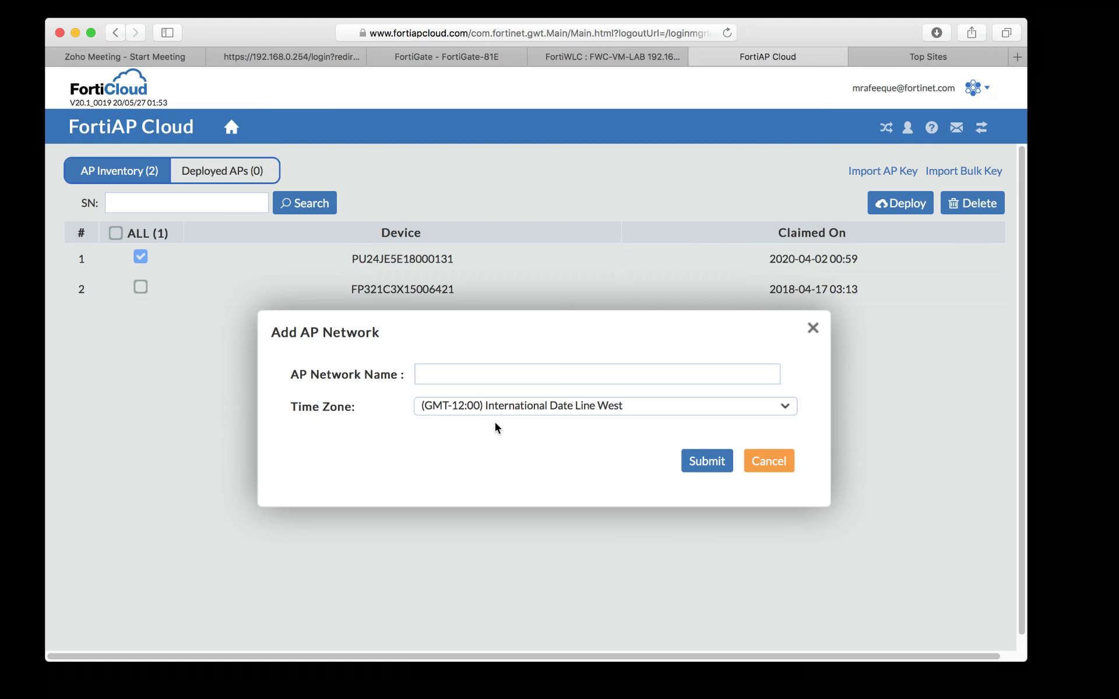
pyautogui.click(782, 466)
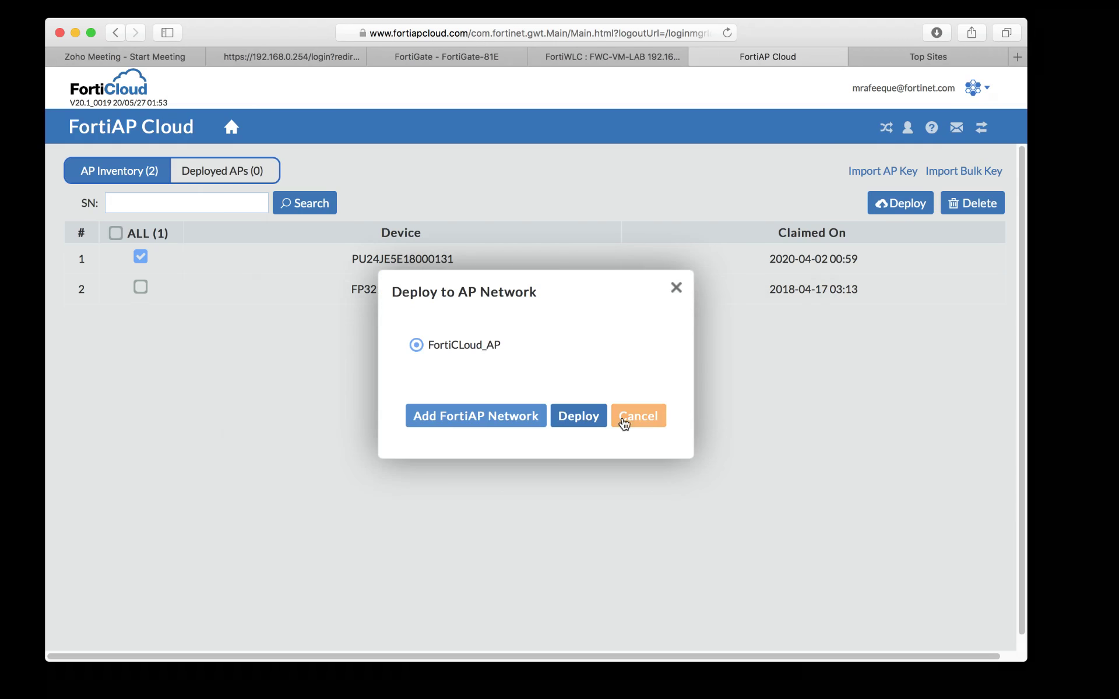
pyautogui.click(598, 421)
pyautogui.click(576, 388)
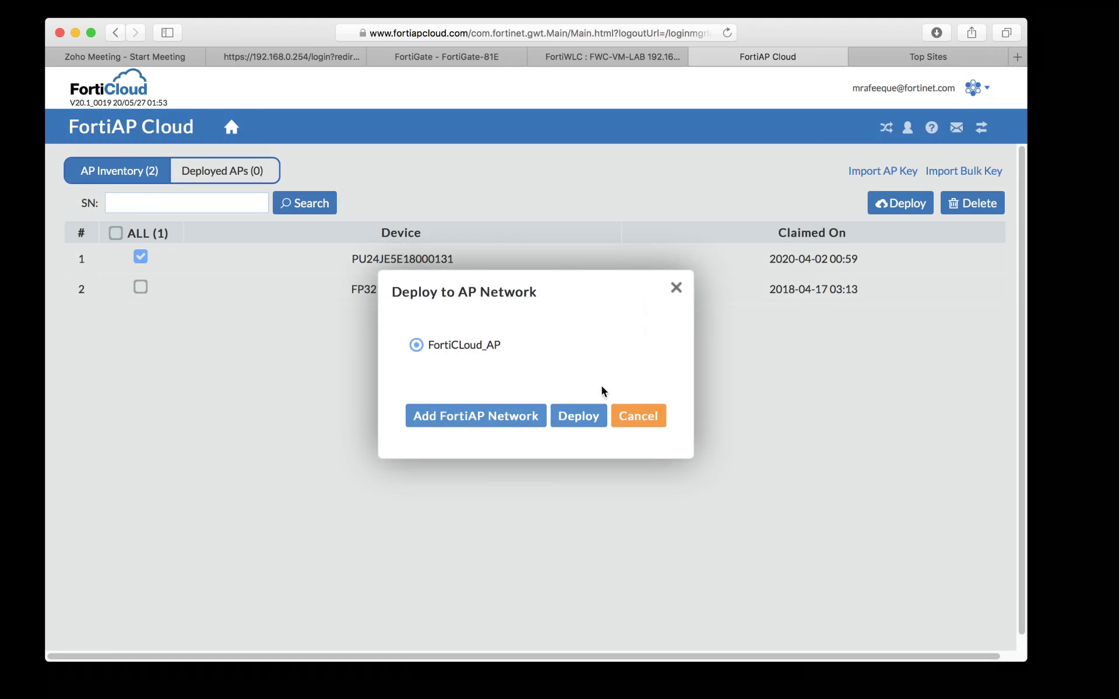
pyautogui.click(641, 409)
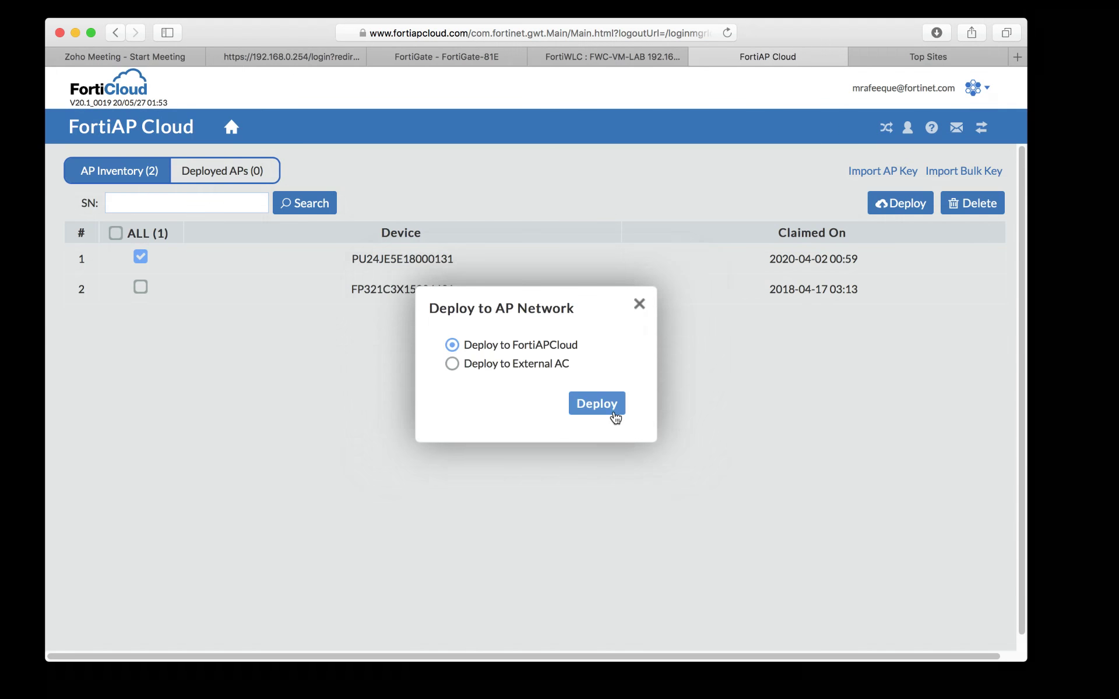
pyautogui.click(615, 415)
pyautogui.click(645, 405)
pyautogui.click(639, 303)
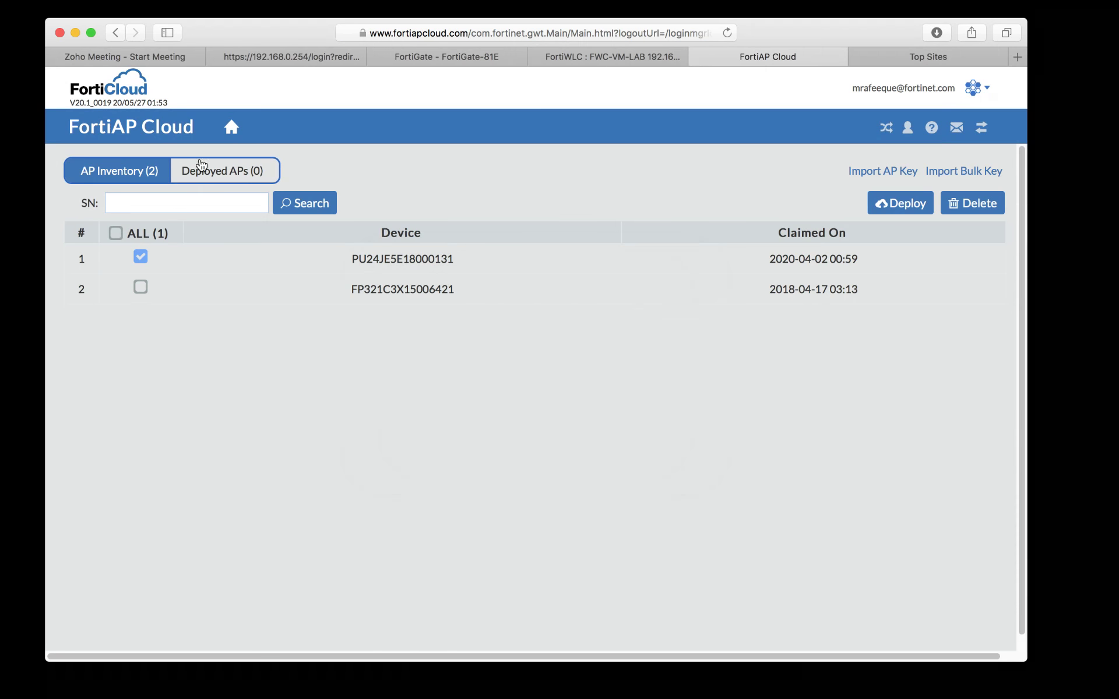
# Step: Return from the AP inventory to the AP network overview and open the FortiCLoud_AP network's portal
pyautogui.click(139, 172)
pyautogui.click(117, 171)
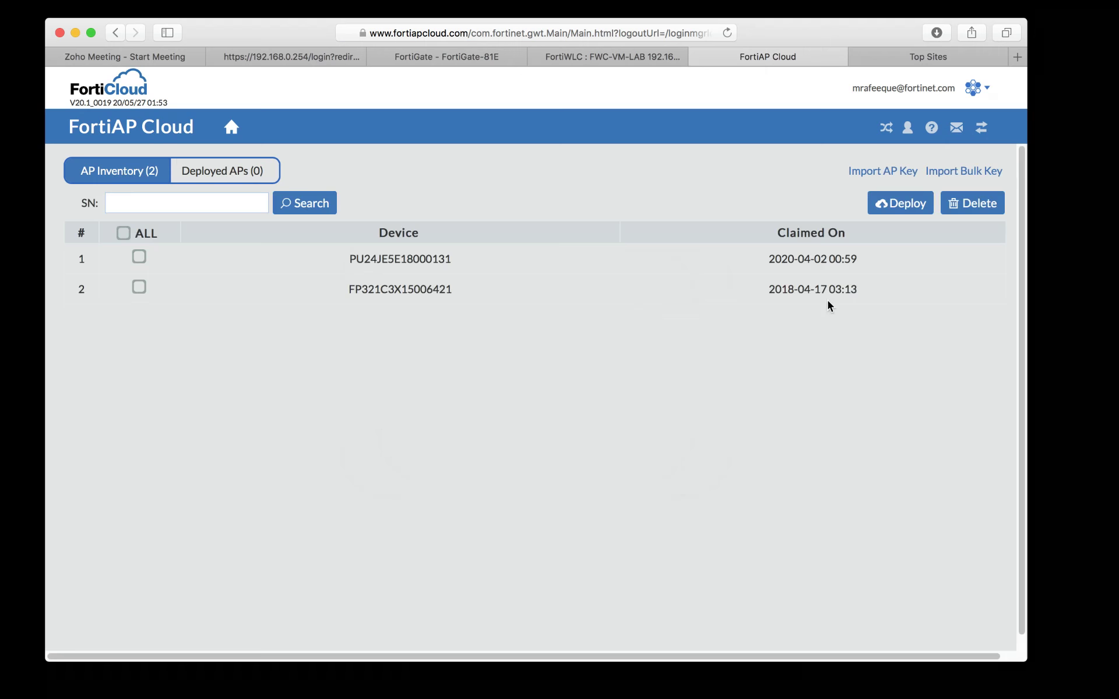
pyautogui.click(231, 128)
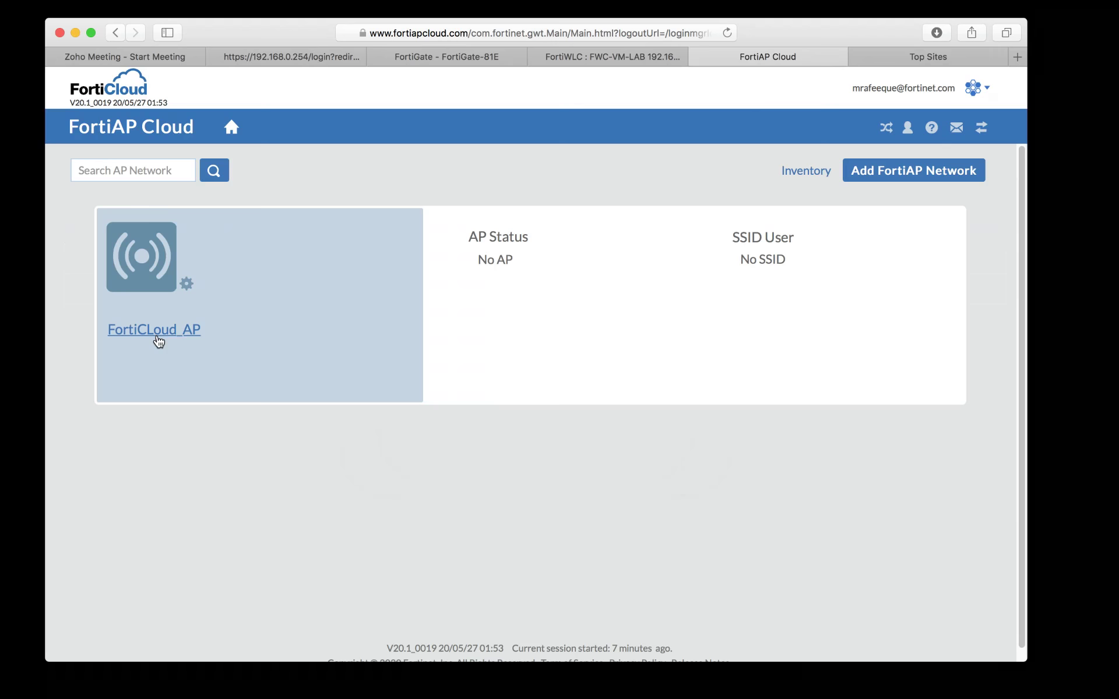
pyautogui.doubleClick(162, 331)
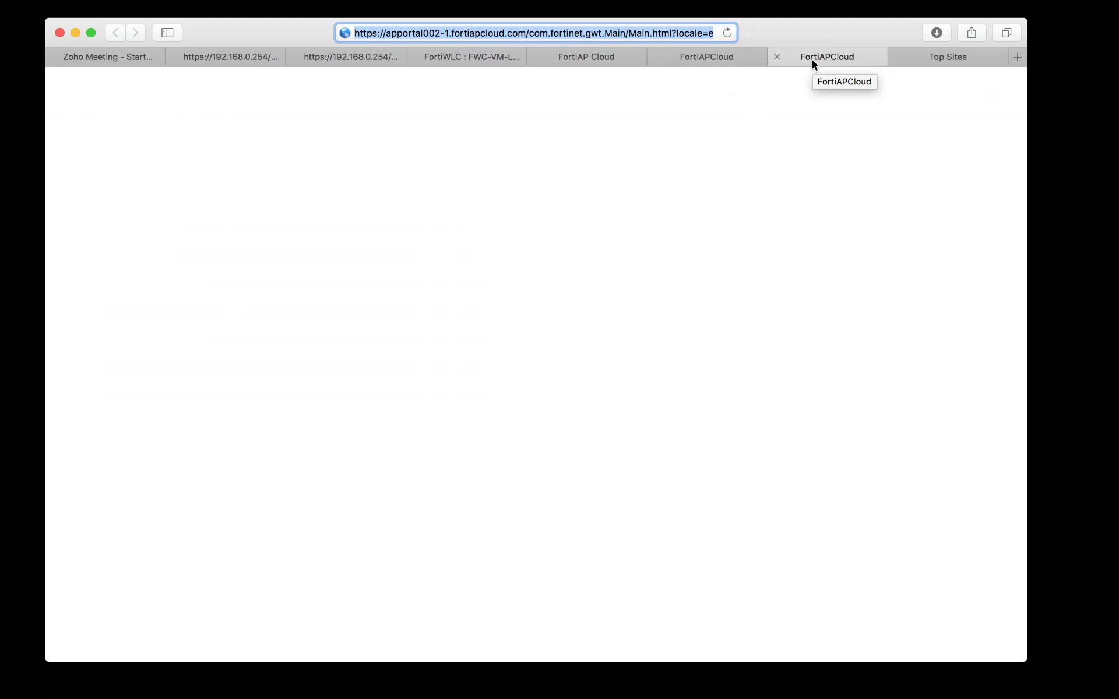
pyautogui.click(736, 54)
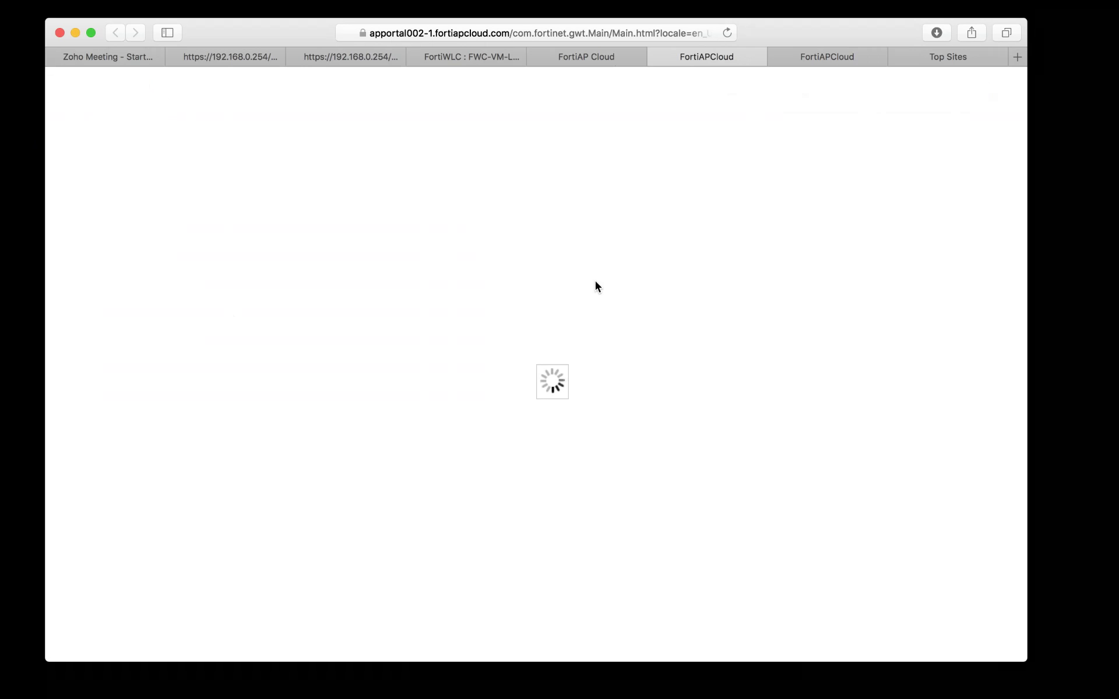
# Step: Switch between the open FortiAP Cloud pages until the FortiCLoud_AP network portal is shown
pyautogui.click(826, 58)
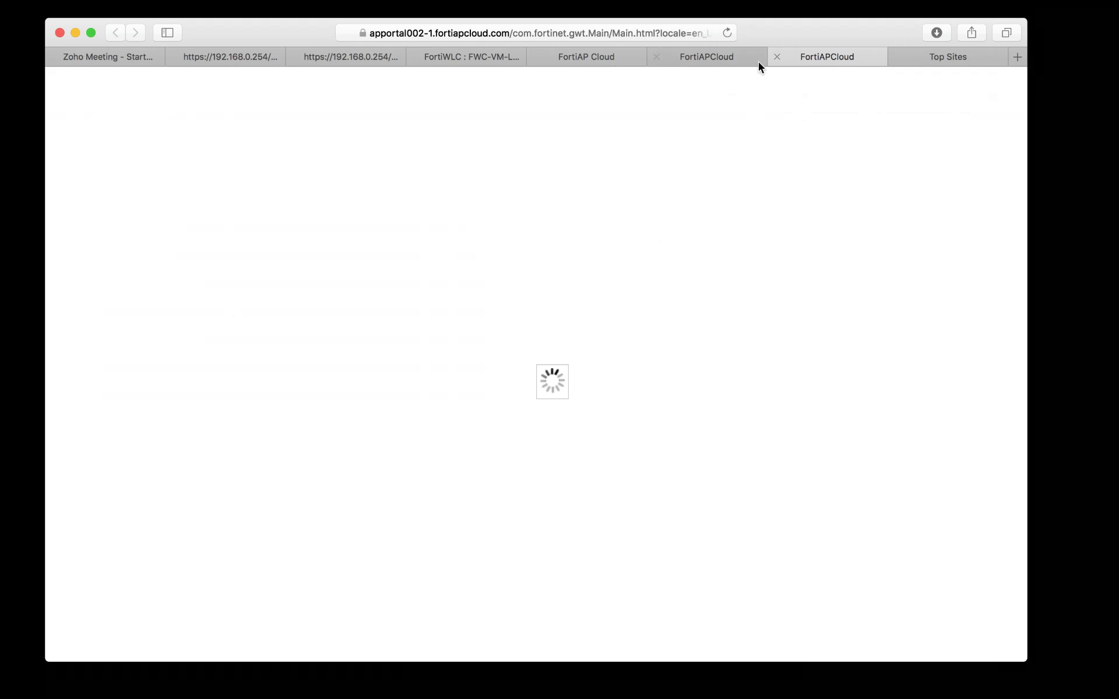
pyautogui.click(721, 58)
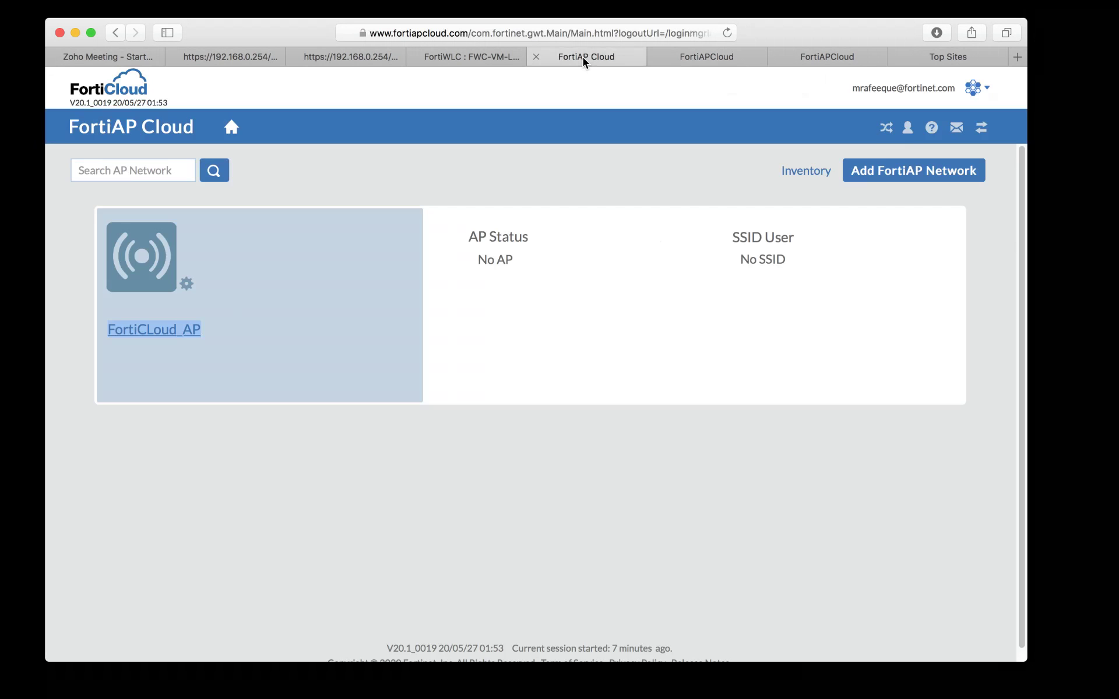
pyautogui.click(582, 58)
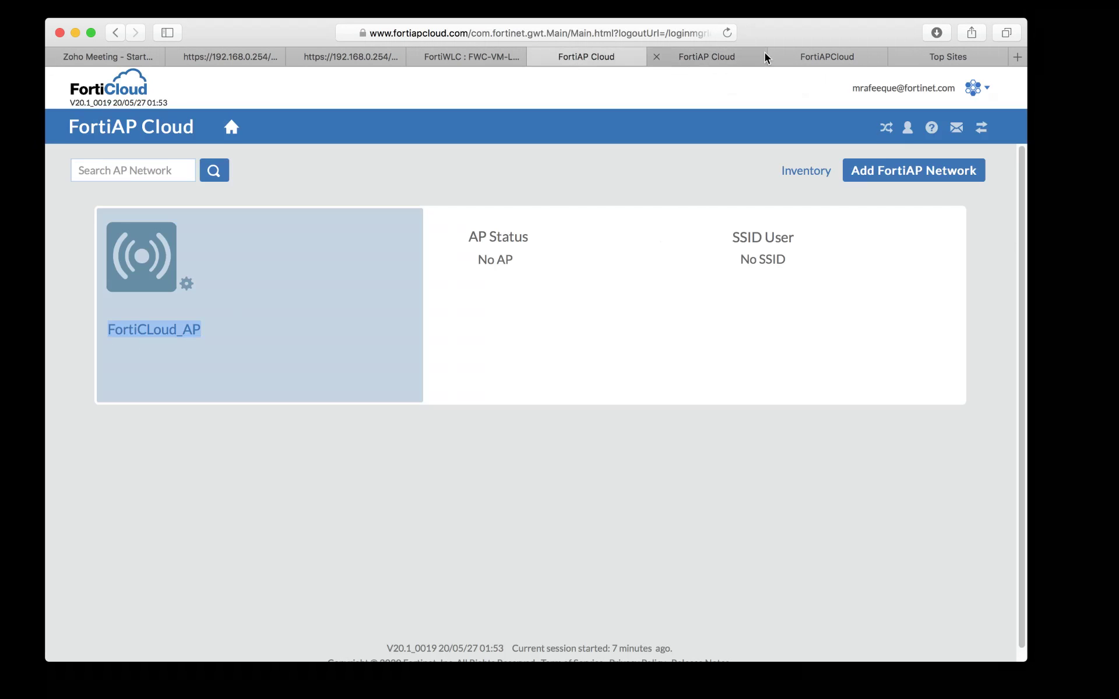
pyautogui.click(816, 56)
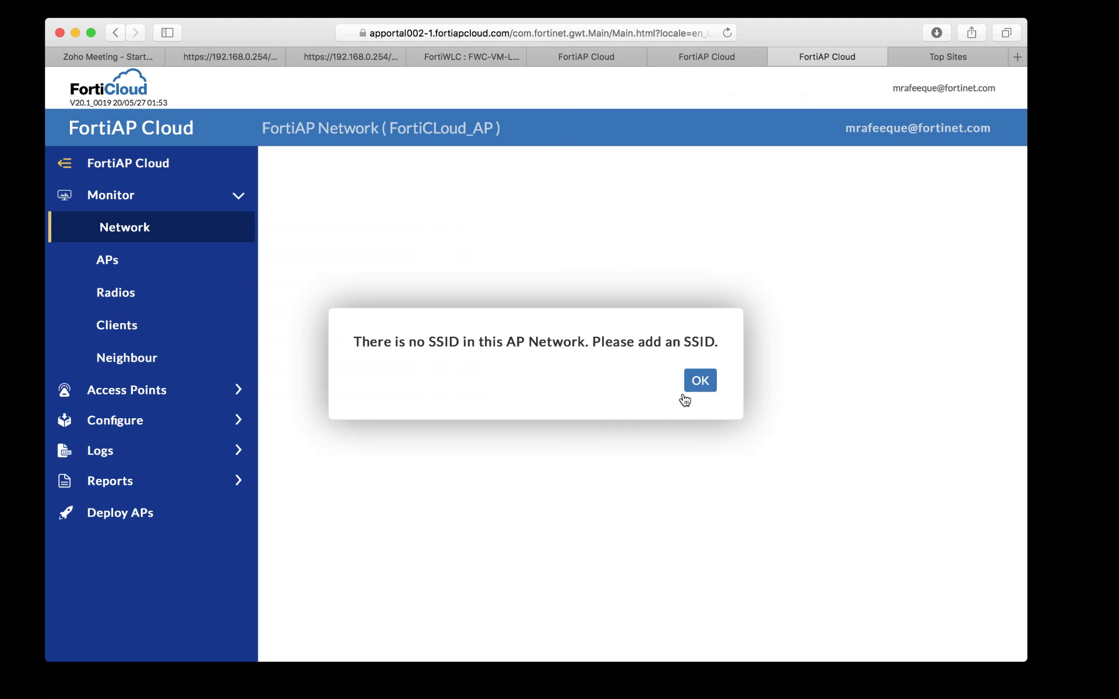
# Step: Acknowledge the missing-SSID notice and open the new SSID form in the FortiCLoud_AP network's configuration
pyautogui.click(698, 380)
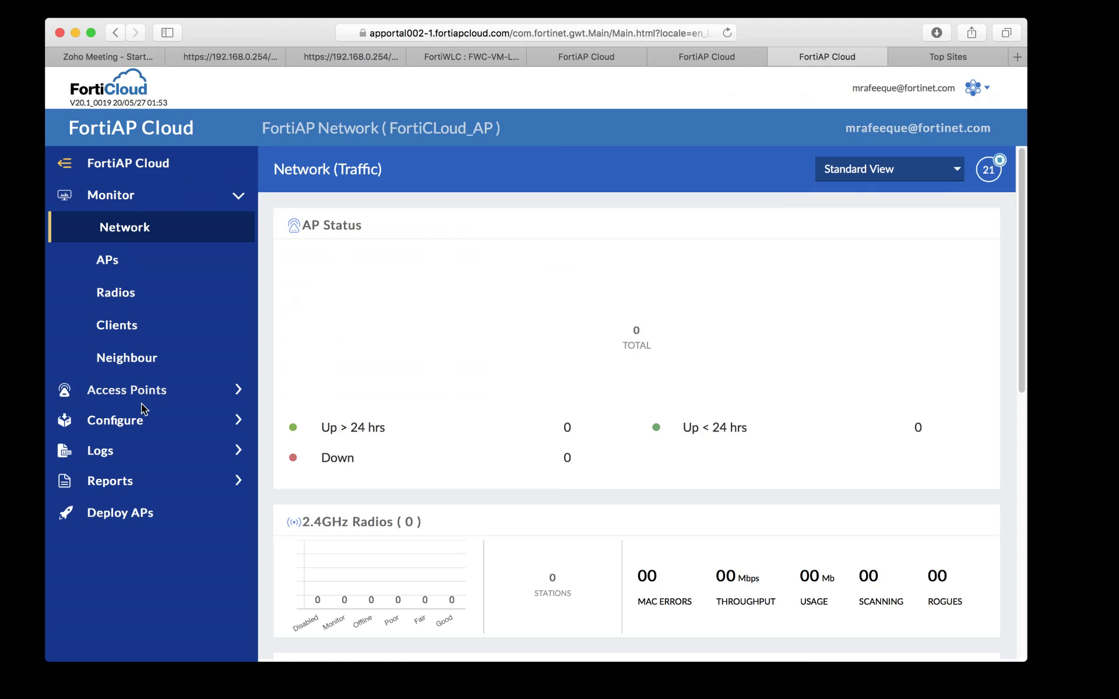
pyautogui.click(121, 424)
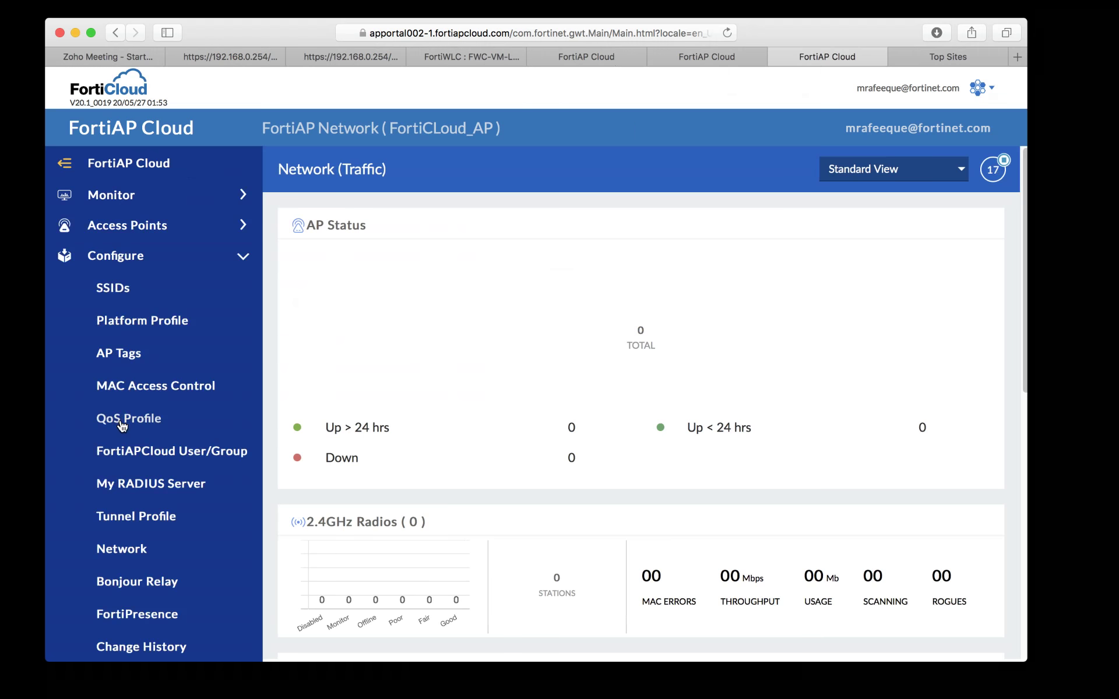
pyautogui.scroll(-3, 364, 415)
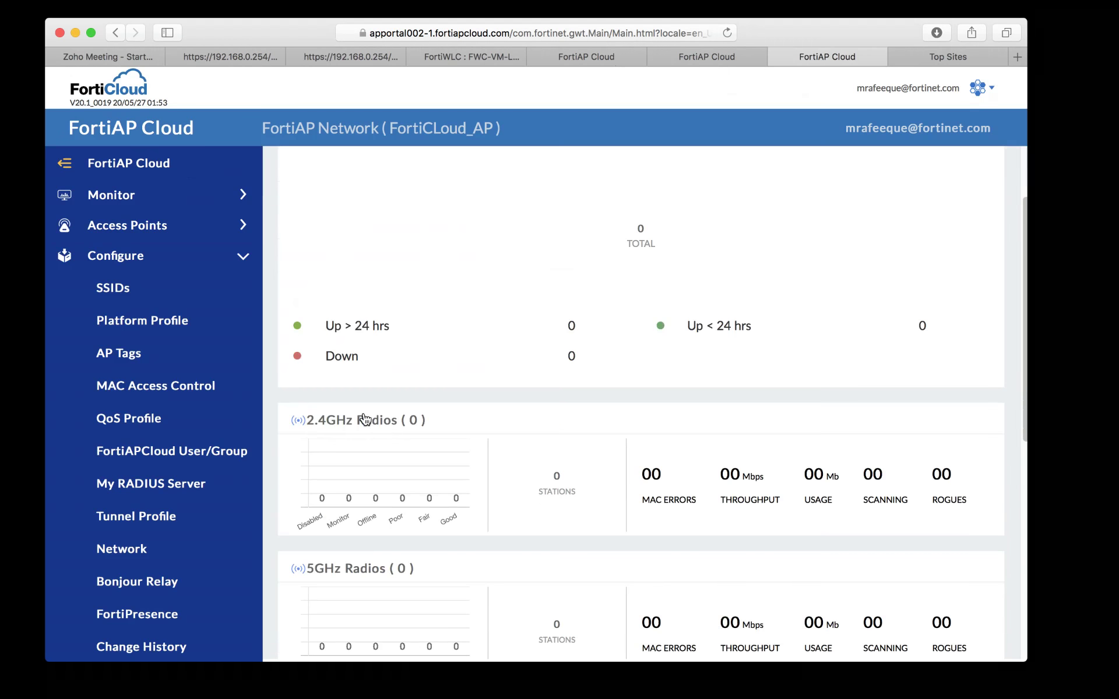
pyautogui.click(114, 287)
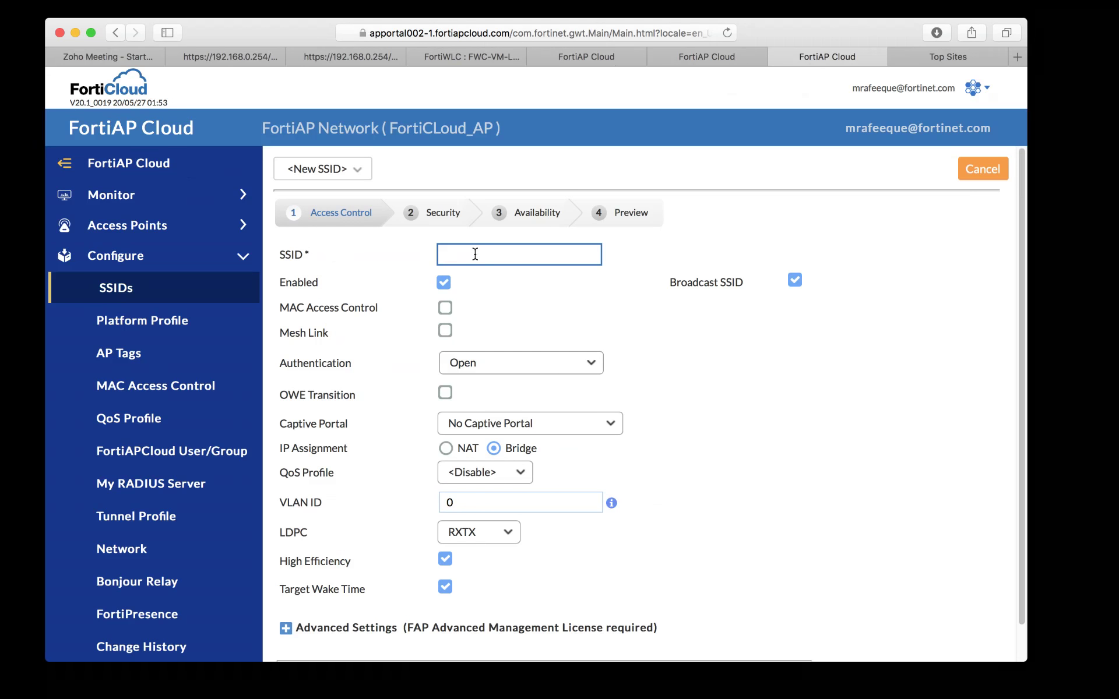
# Step: Toggle MAC Access Control and Mesh Link on and back off, and review the authentication options while keeping Open
pyautogui.click(451, 312)
pyautogui.click(451, 313)
pyautogui.click(447, 331)
pyautogui.click(446, 331)
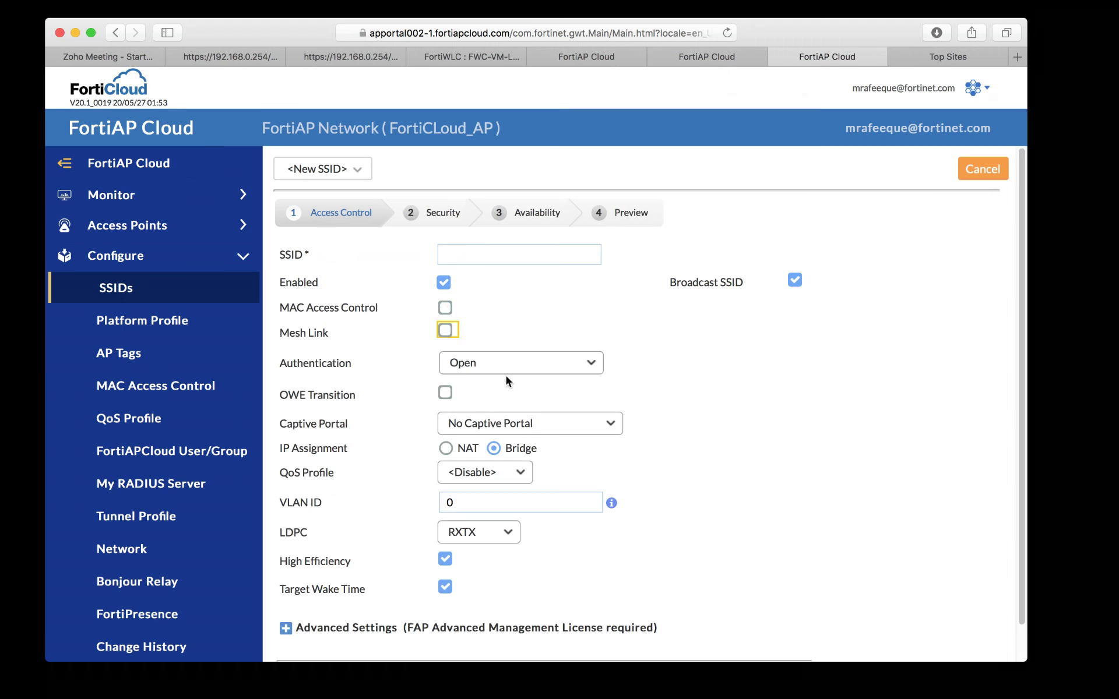
pyautogui.click(511, 367)
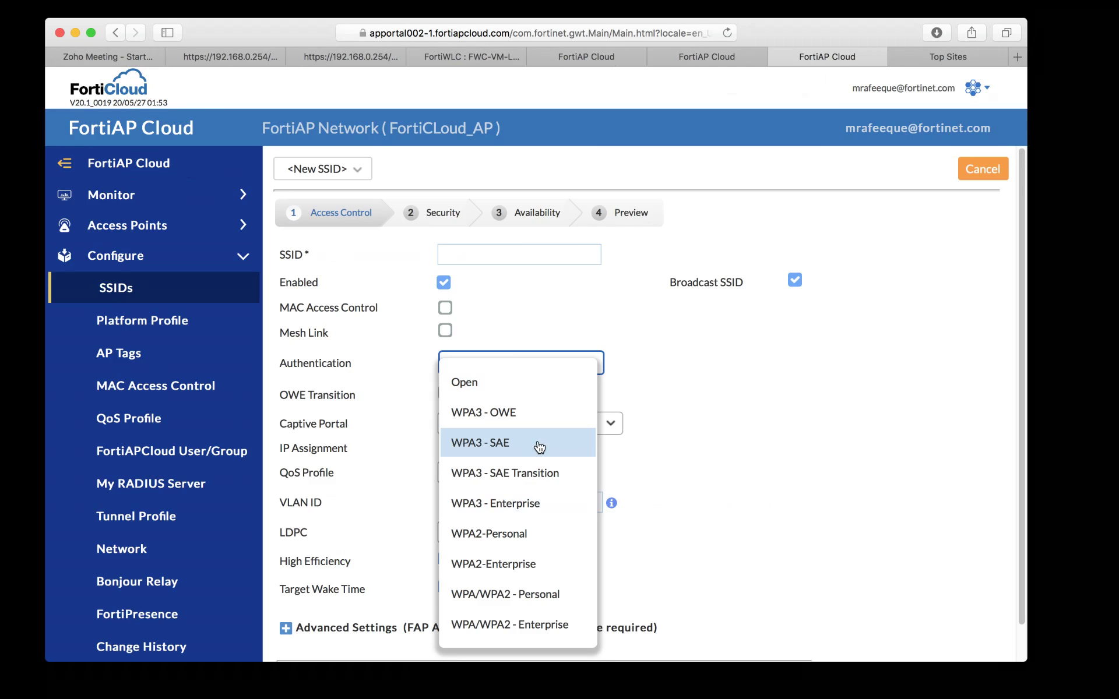
pyautogui.click(711, 485)
pyautogui.scroll(-1, 711, 485)
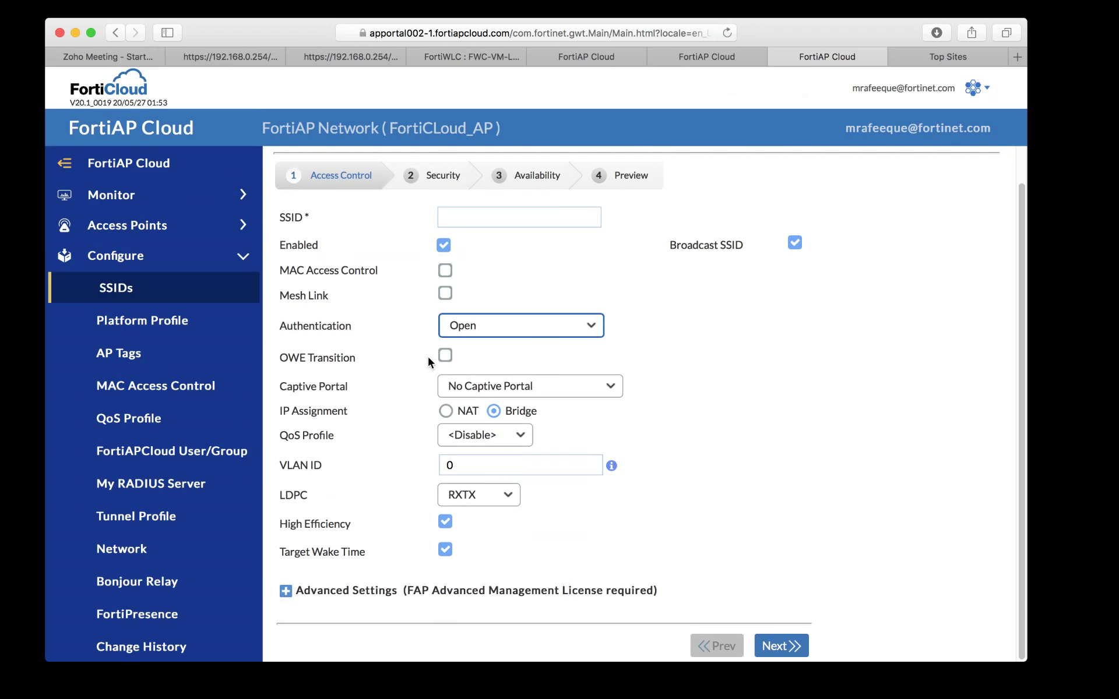
# Step: Try FortiAPCloud Captive Portal and My Captive Portal for the new SSID, then return it to No Captive Portal
pyautogui.click(563, 386)
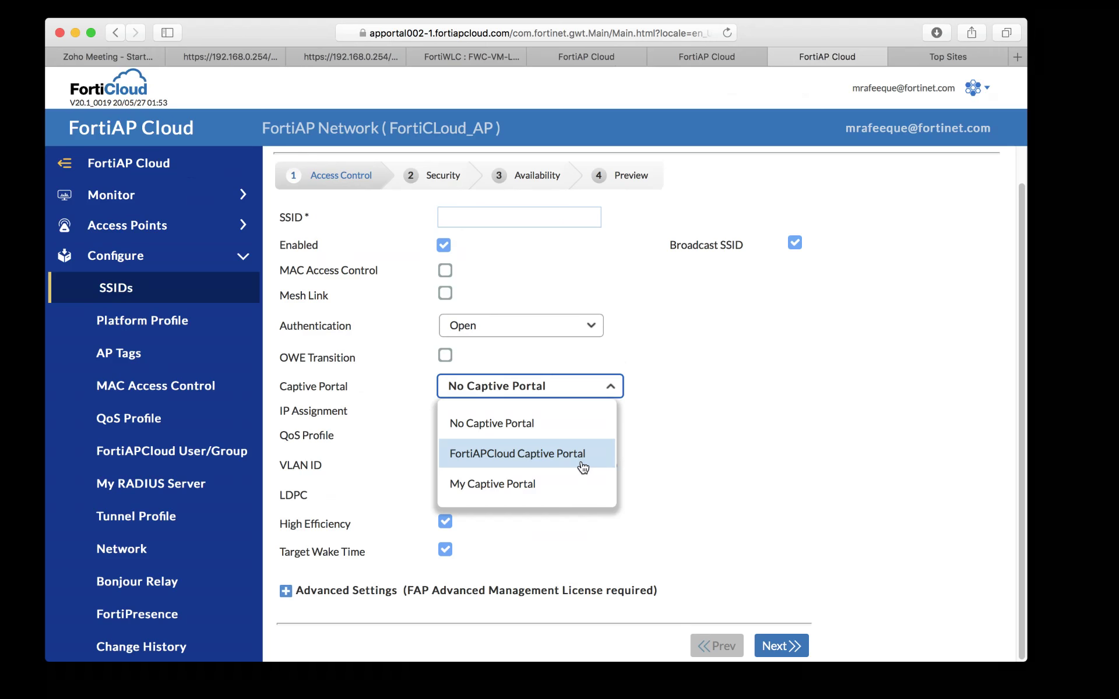
pyautogui.click(583, 466)
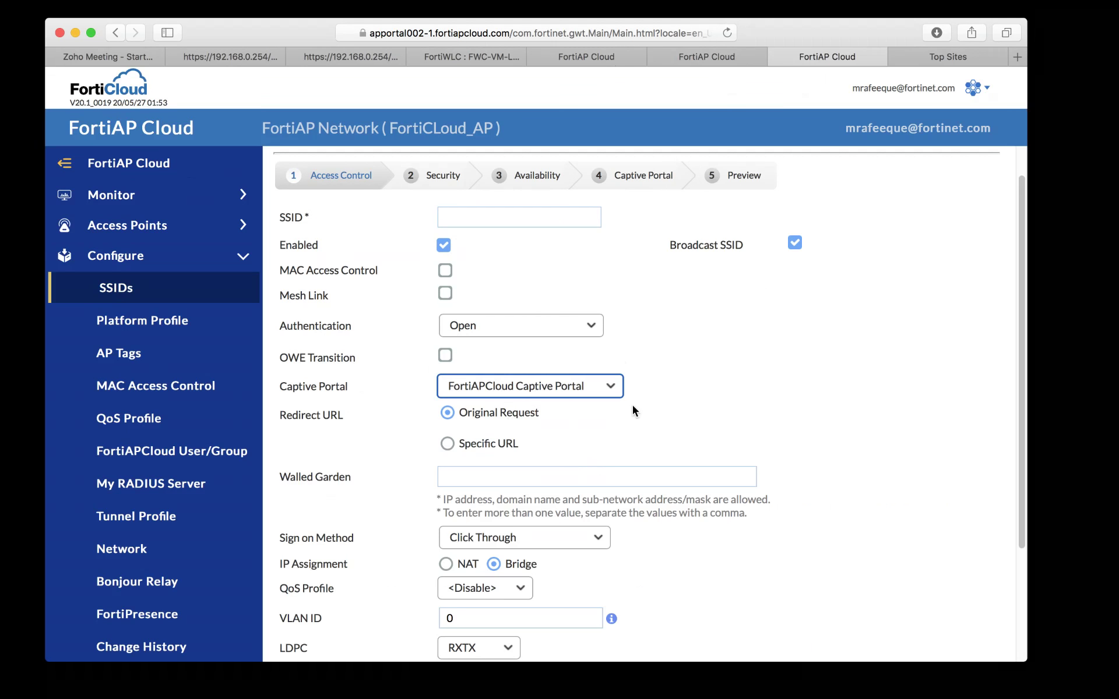
pyautogui.click(527, 390)
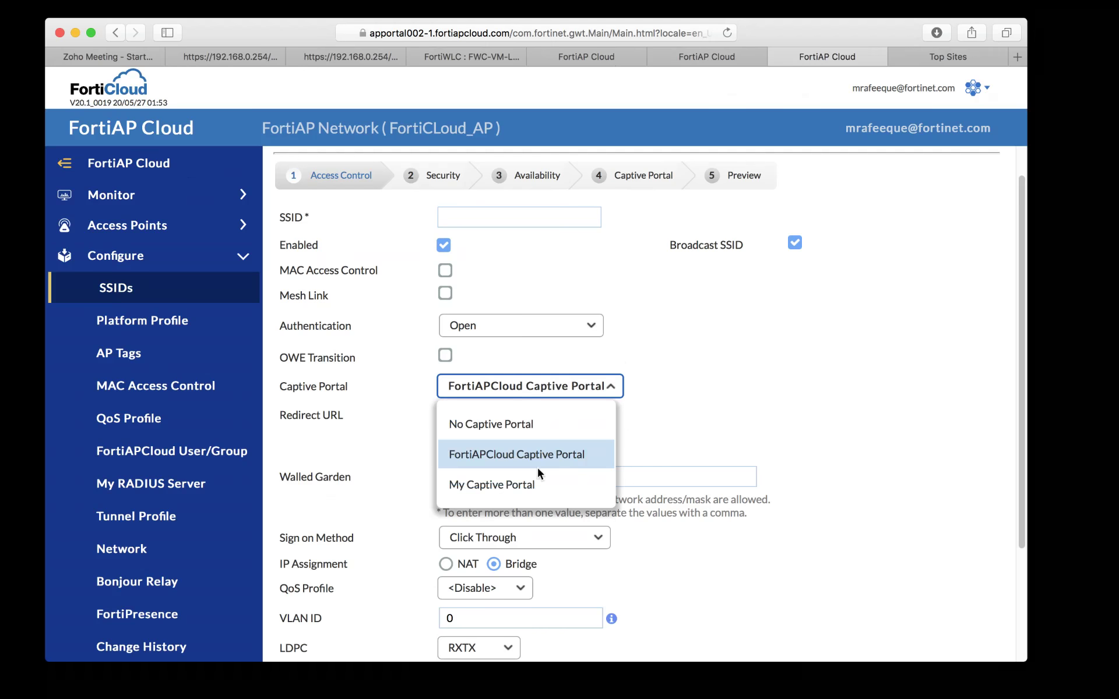
pyautogui.click(536, 488)
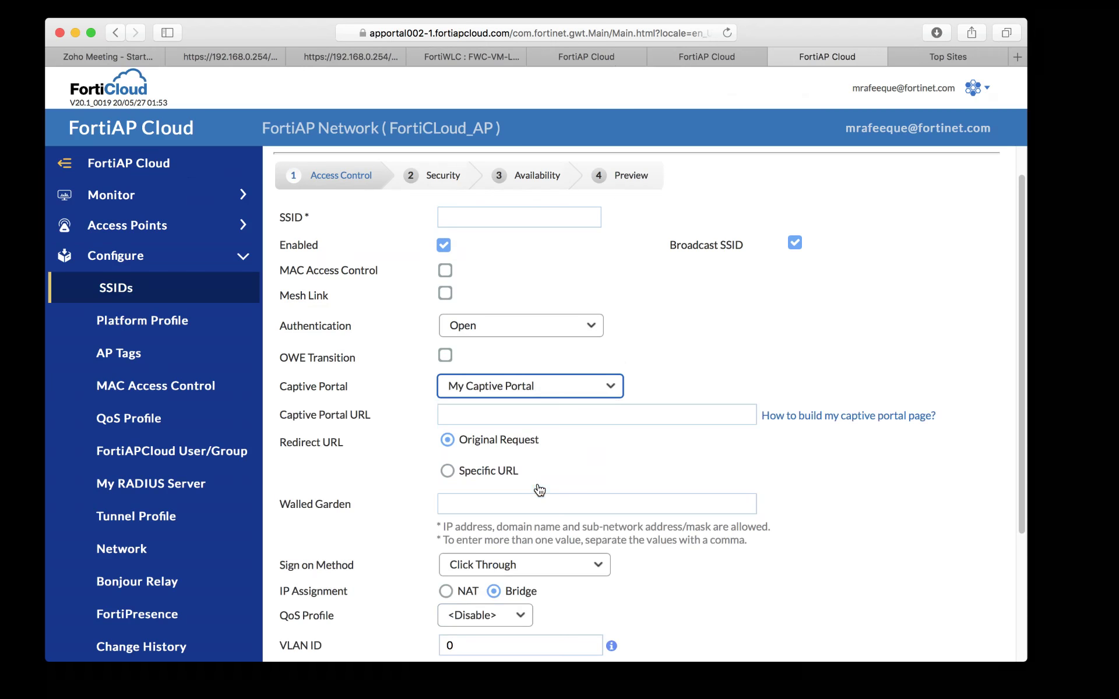
pyautogui.click(542, 414)
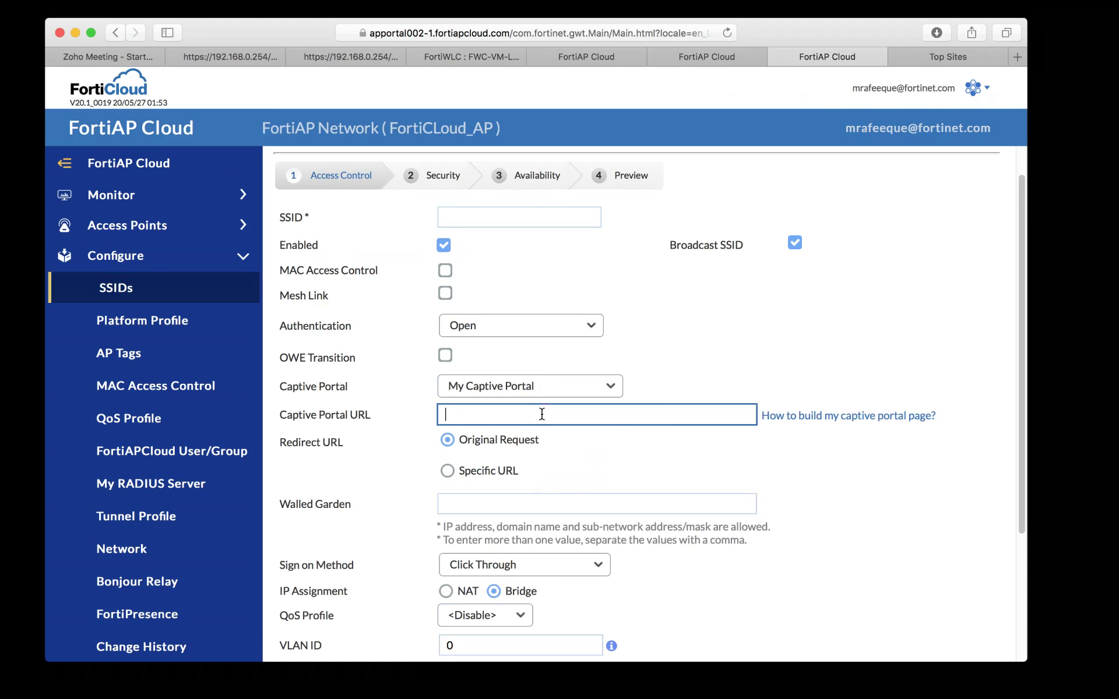
pyautogui.click(571, 395)
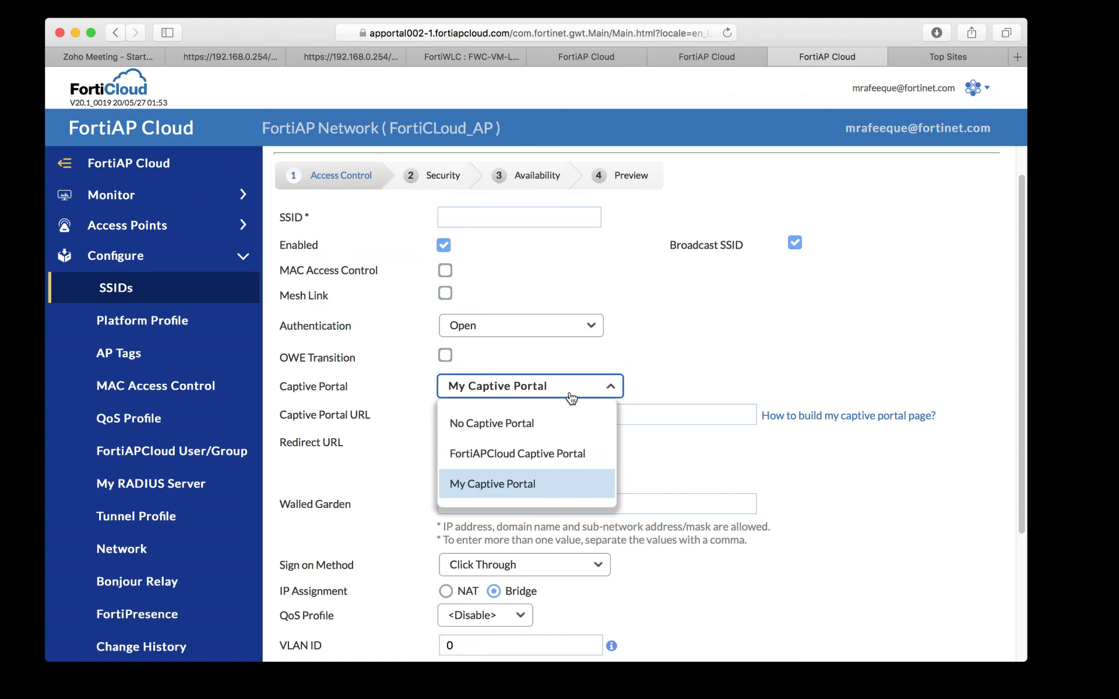
pyautogui.click(576, 482)
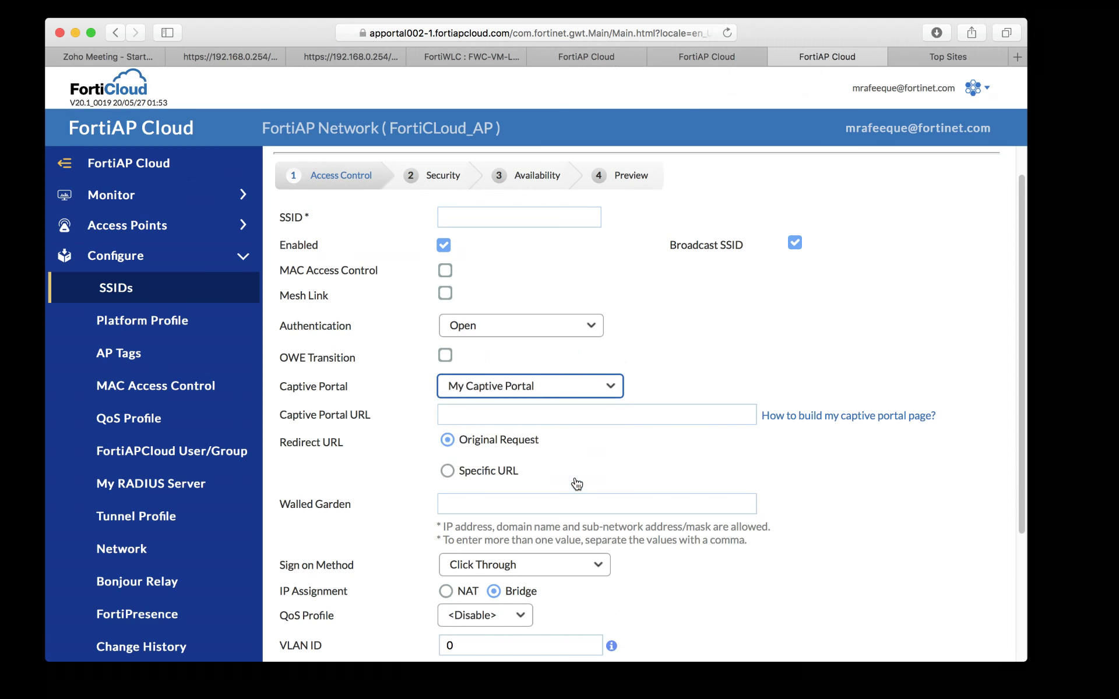
pyautogui.click(570, 390)
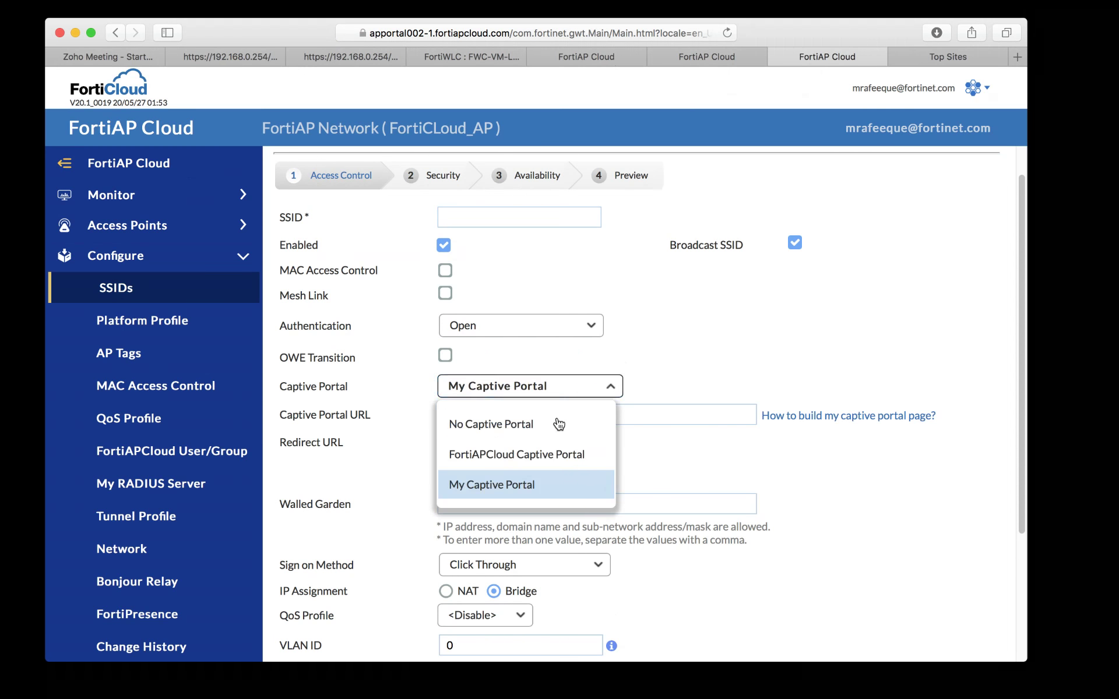
pyautogui.click(568, 430)
# Step: Set the new SSID's captive portal to FortiAPCloud Captive Portal
pyautogui.click(560, 388)
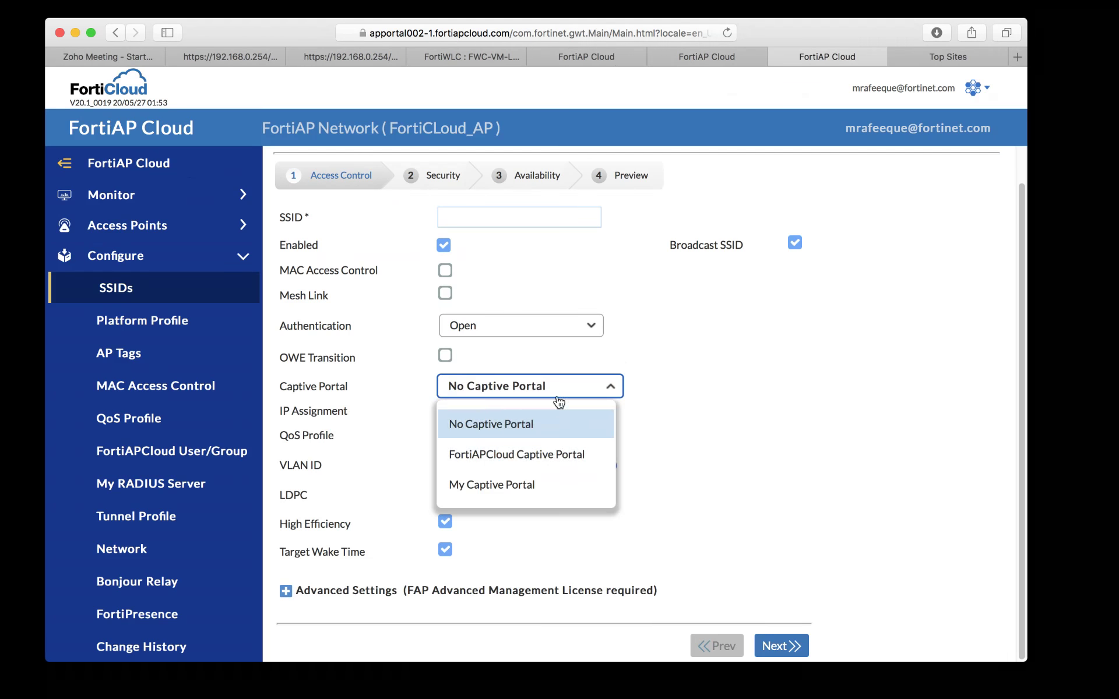
pyautogui.click(561, 456)
pyautogui.scroll(-5, 663, 436)
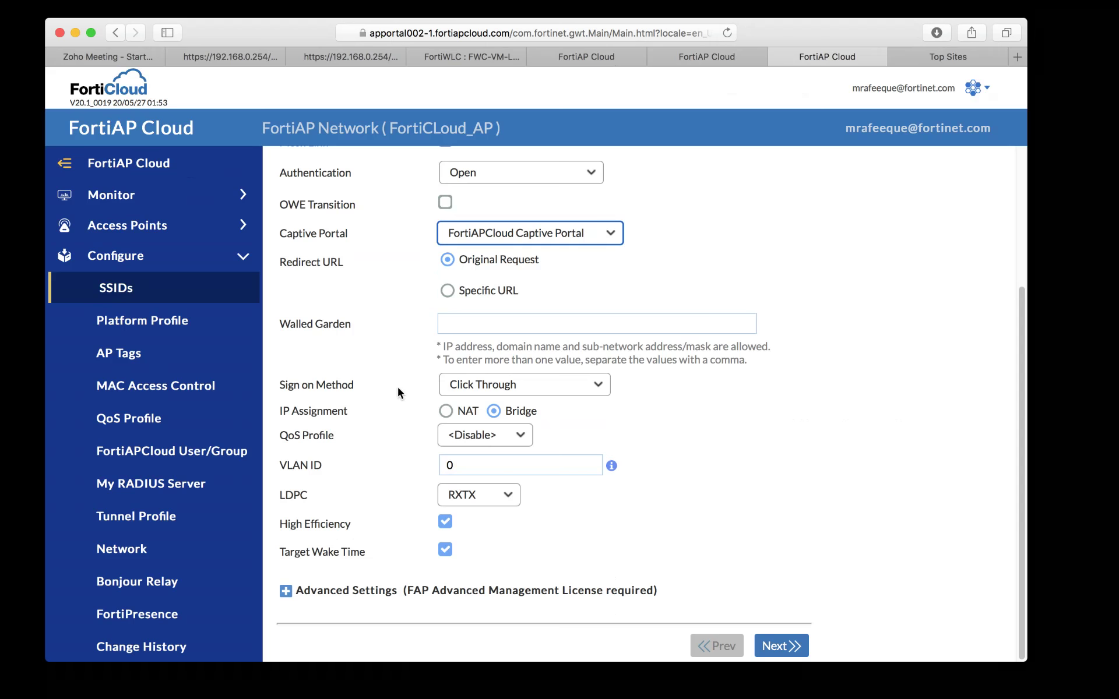
# Step: Try My RADIUS Server as the sign-on method and check which RADIUS servers can be assigned
pyautogui.click(495, 390)
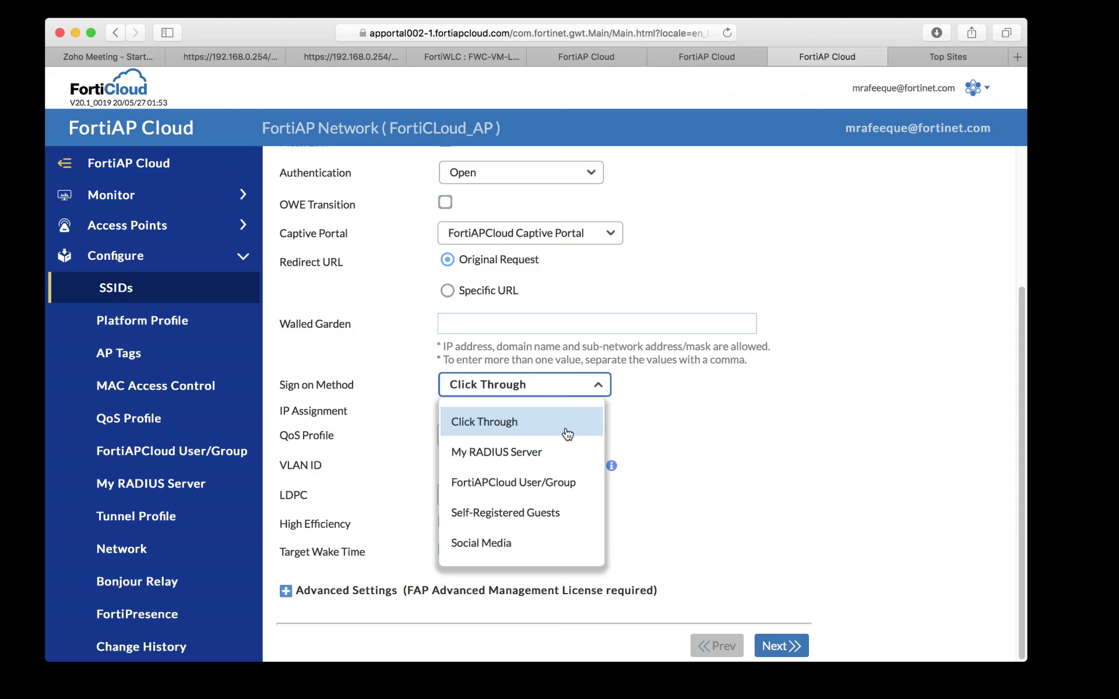
pyautogui.click(576, 460)
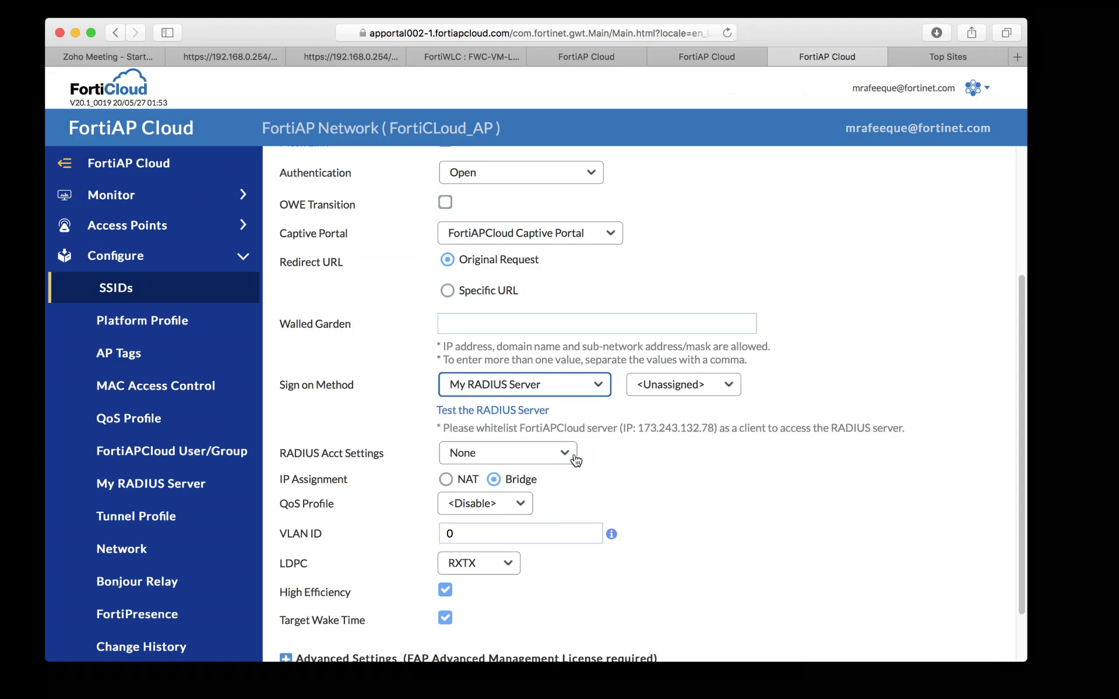
pyautogui.click(686, 391)
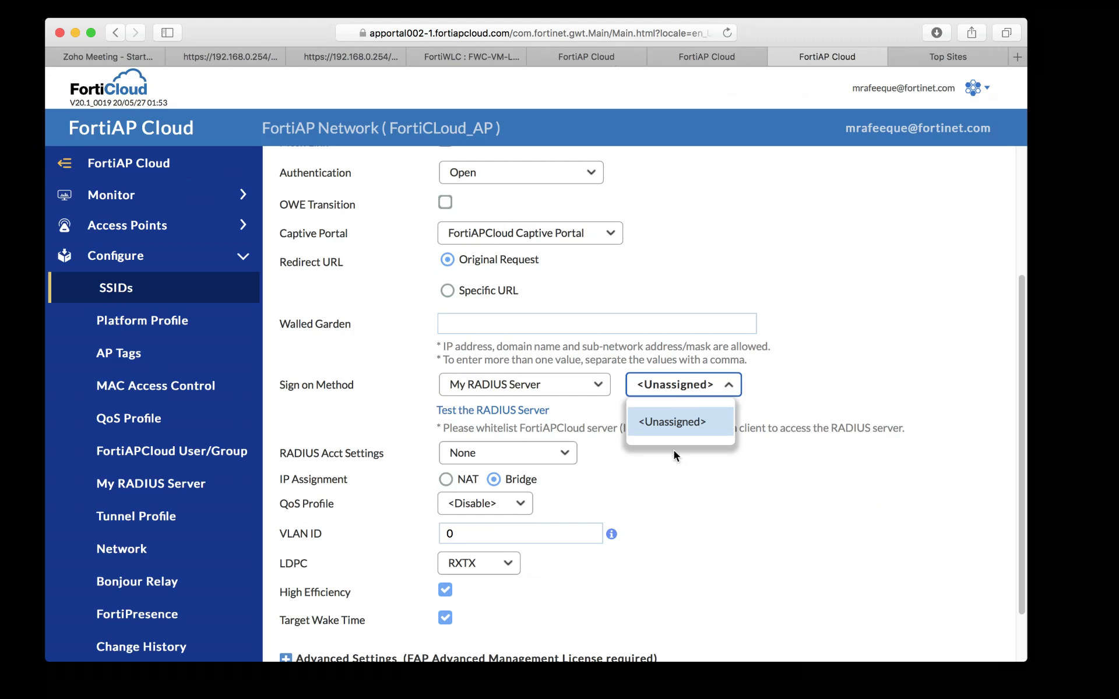
pyautogui.click(562, 390)
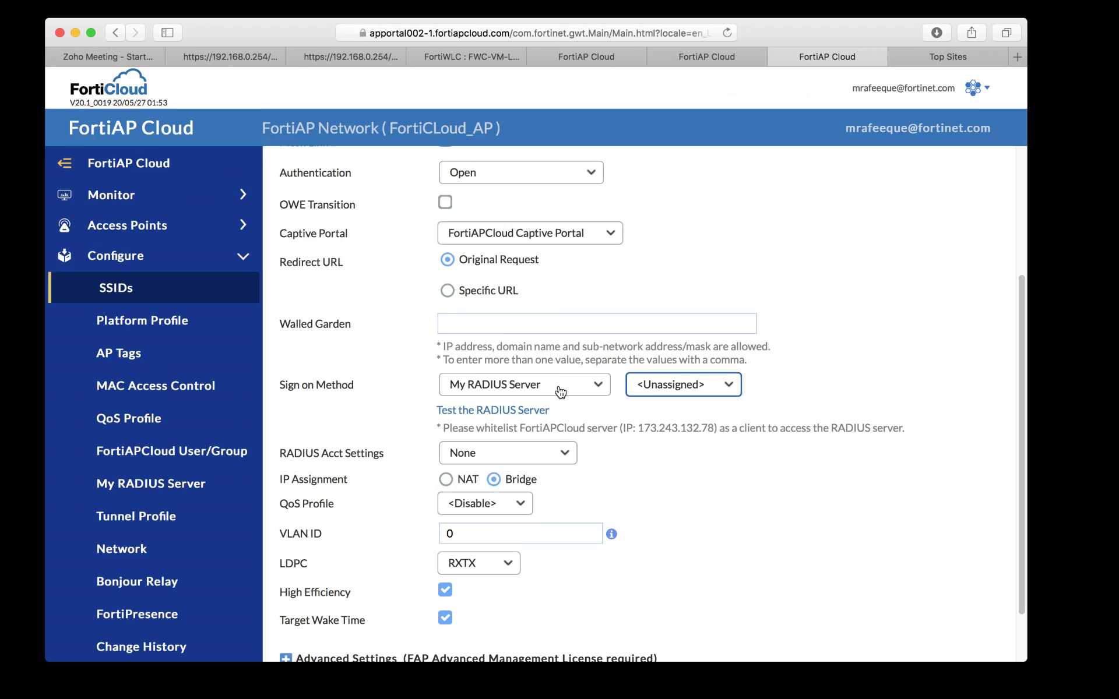
# Step: Try FortiAPCloud User/Group and then Self-Registered Guests as the sign-on method
pyautogui.click(548, 389)
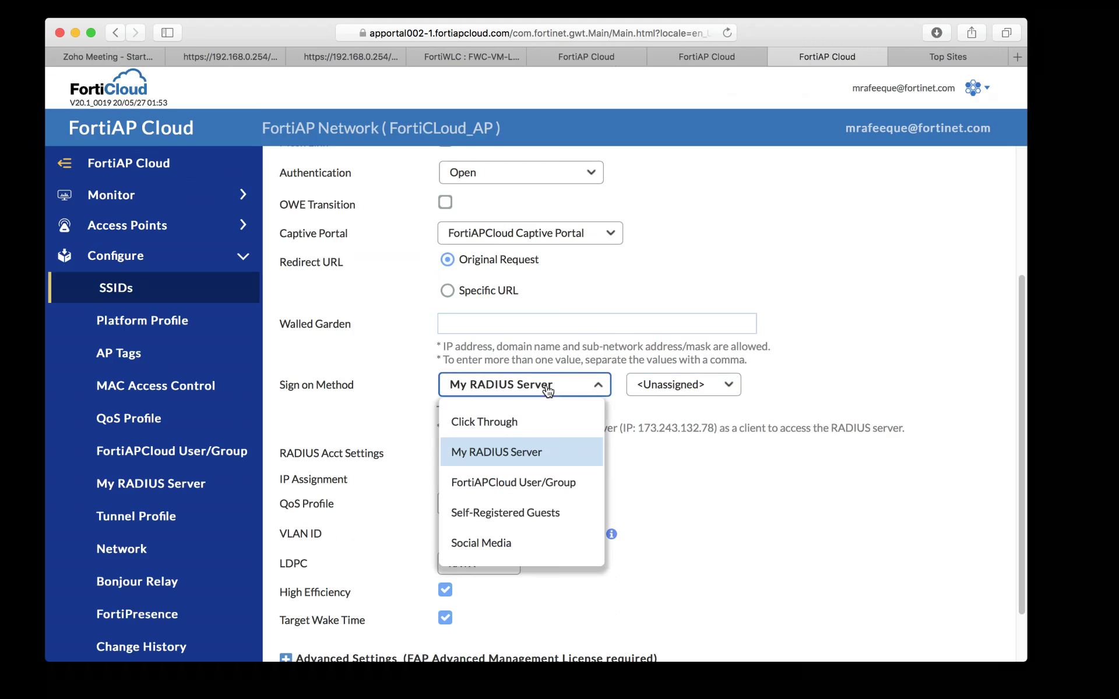
pyautogui.click(564, 491)
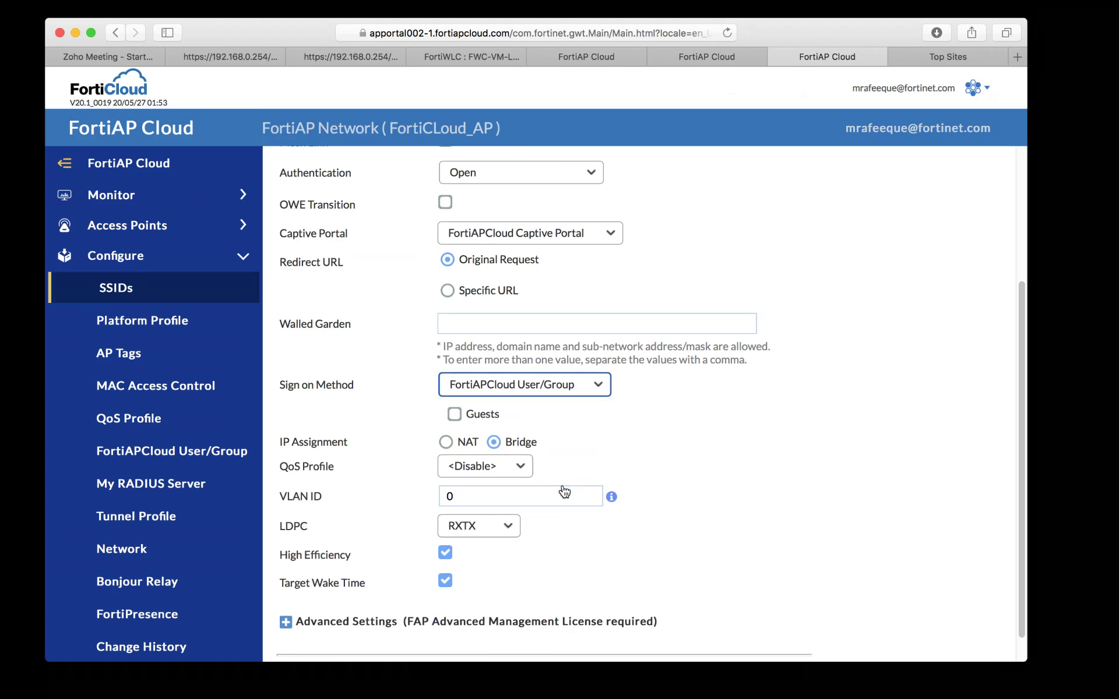
pyautogui.click(580, 395)
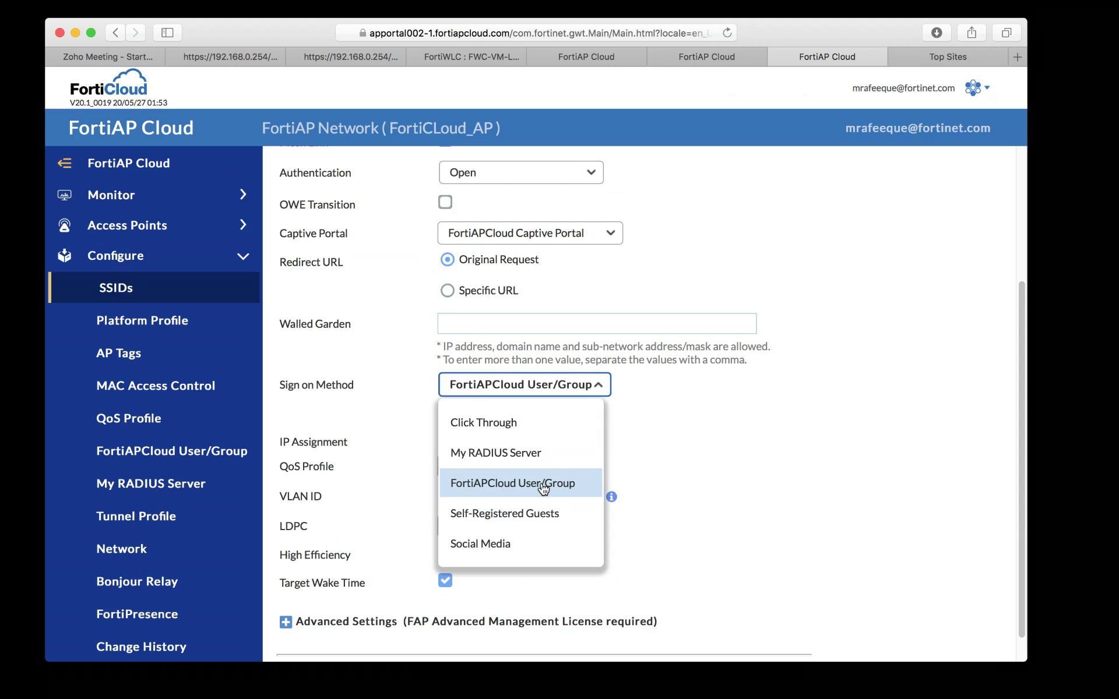
pyautogui.click(543, 517)
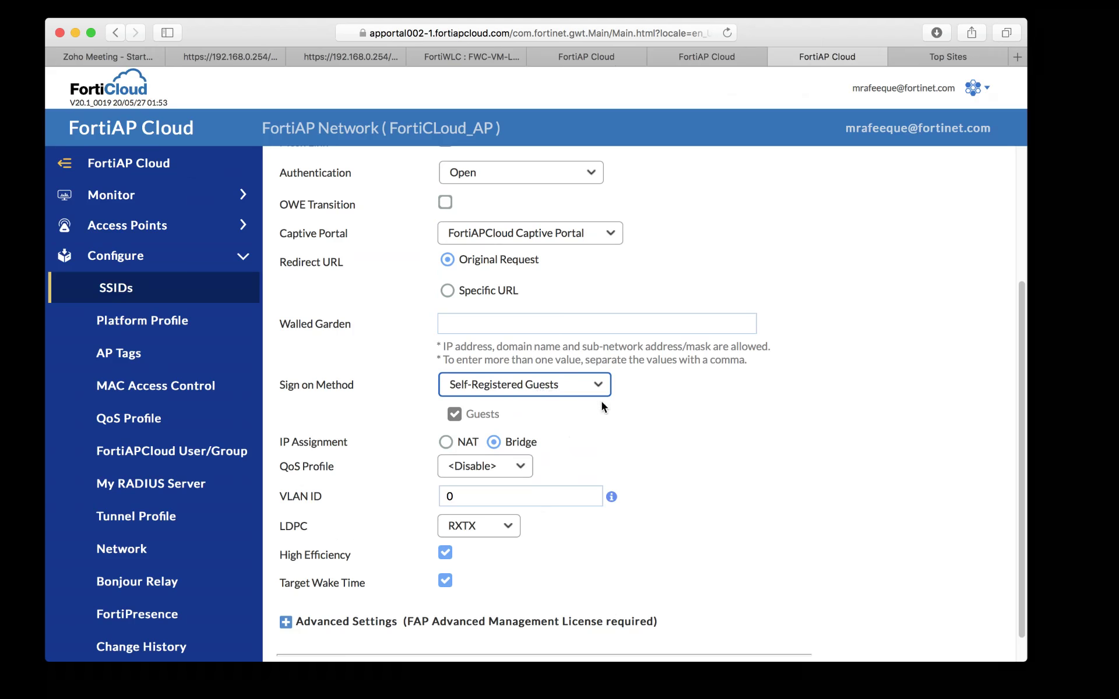
# Step: Name the new SSID "Secure Access"
pyautogui.scroll(5, 602, 411)
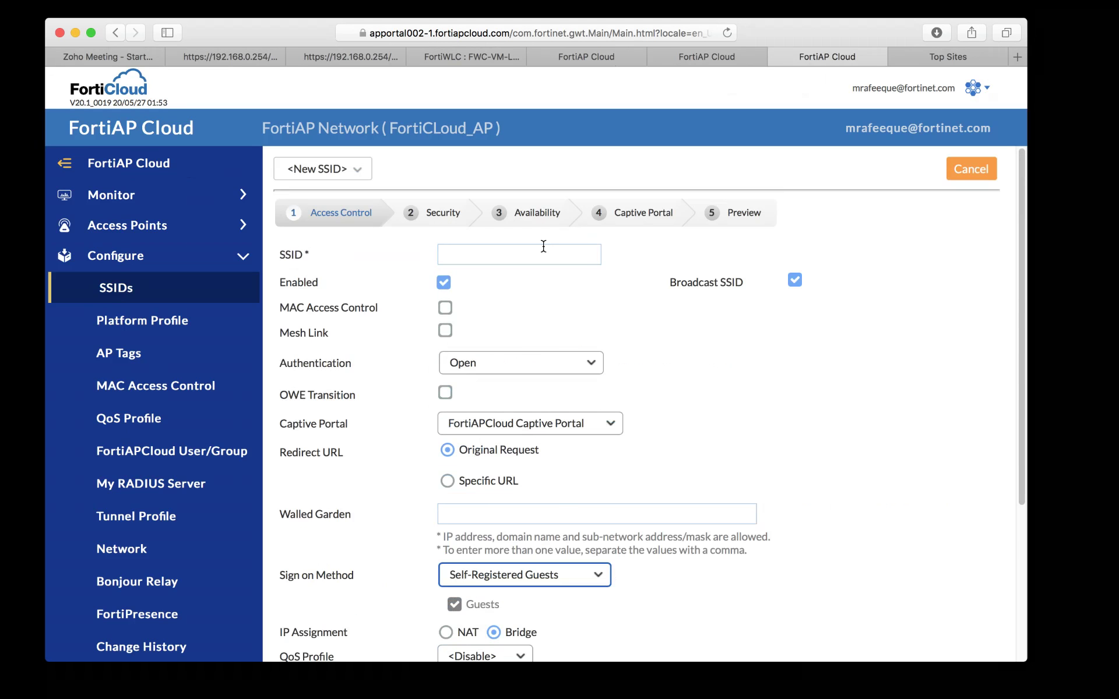
pyautogui.click(540, 255)
pyautogui.write('Secure')
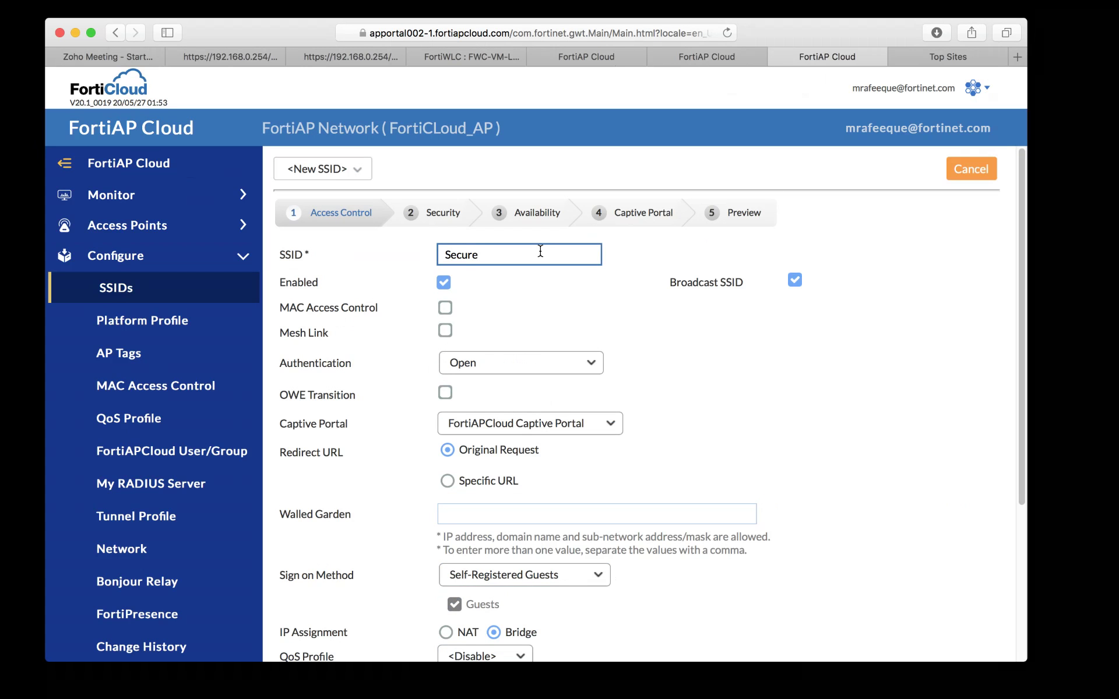
pyautogui.write(' Access')
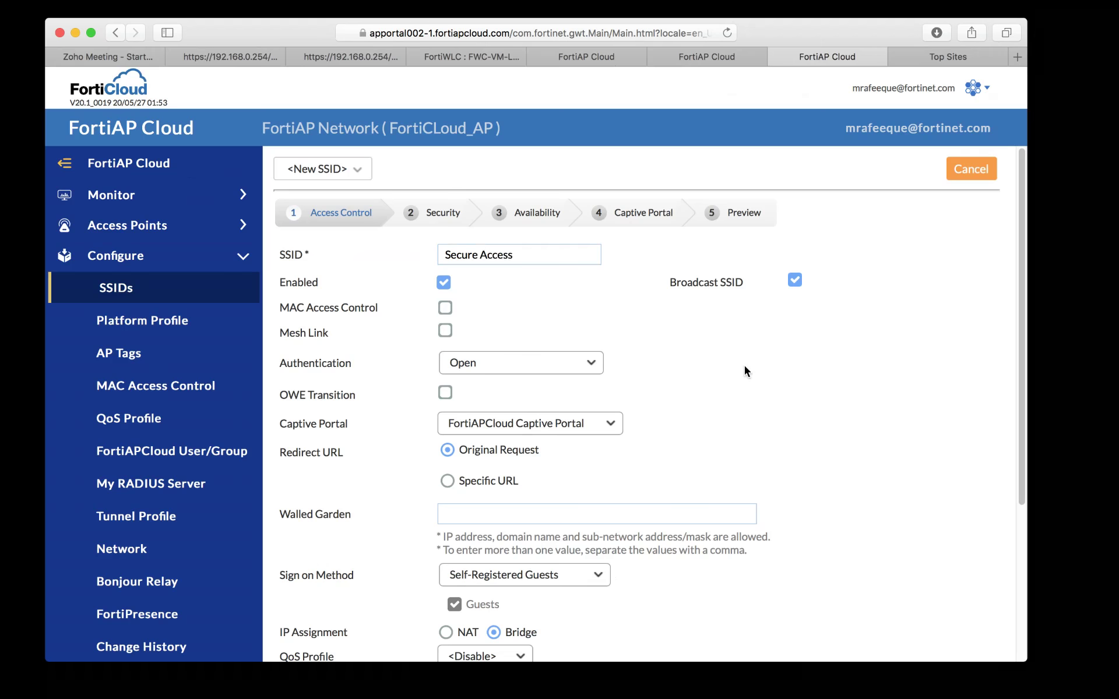
# Step: Set the captive portal's sign-on method to Social Media
pyautogui.scroll(-5, 744, 366)
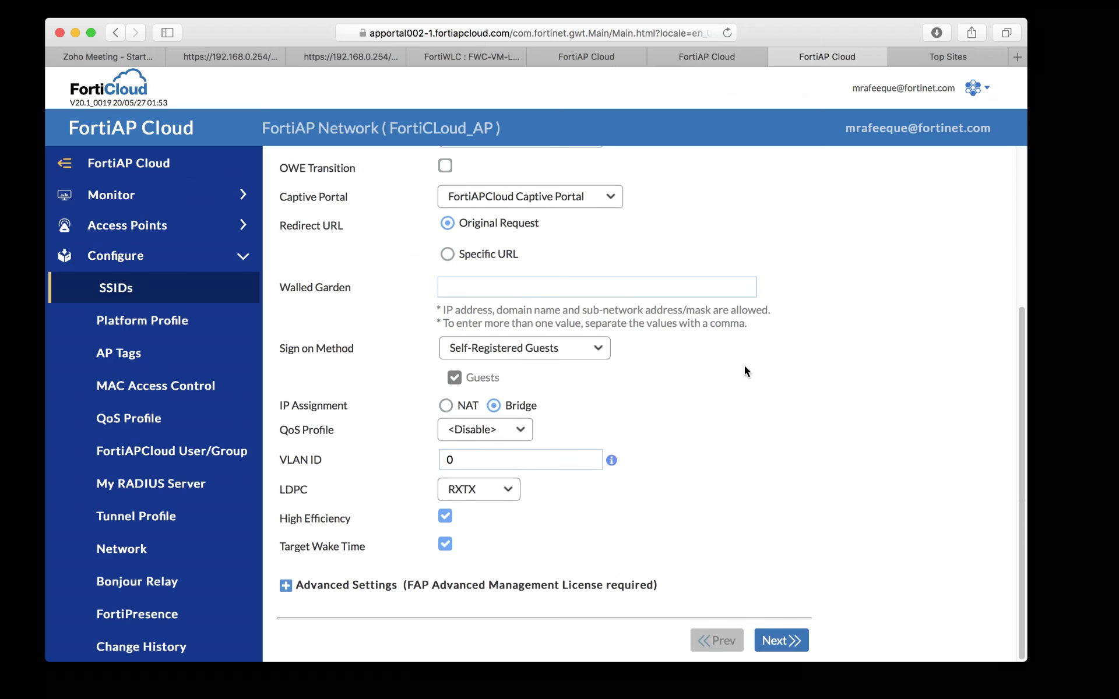
pyautogui.click(537, 359)
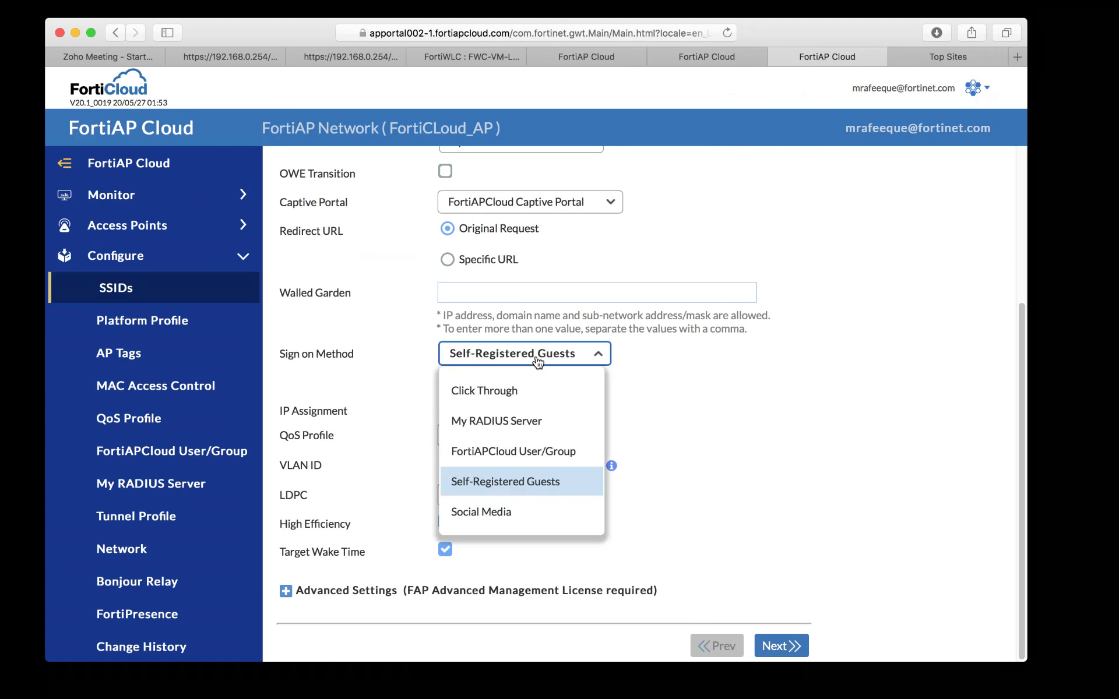
pyautogui.click(541, 521)
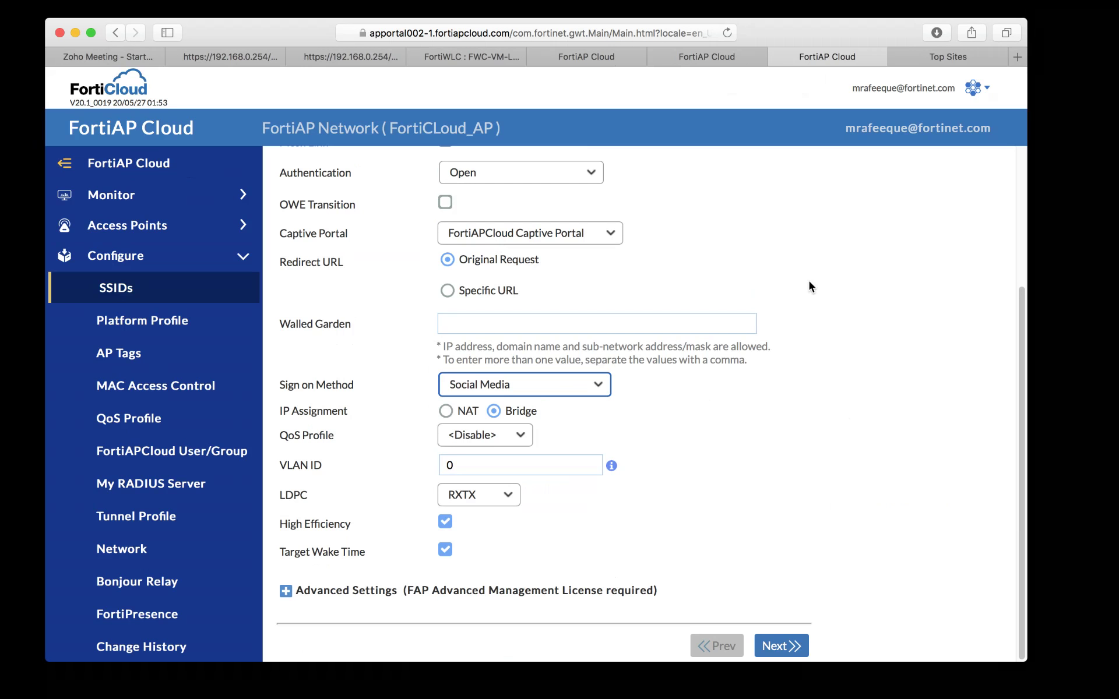
# Step: Expand the SSID's advanced settings, try customizing the 2.4 GHz 802.11b/g rates and review the radio and rate options
pyautogui.click(285, 592)
pyautogui.scroll(-5, 380, 586)
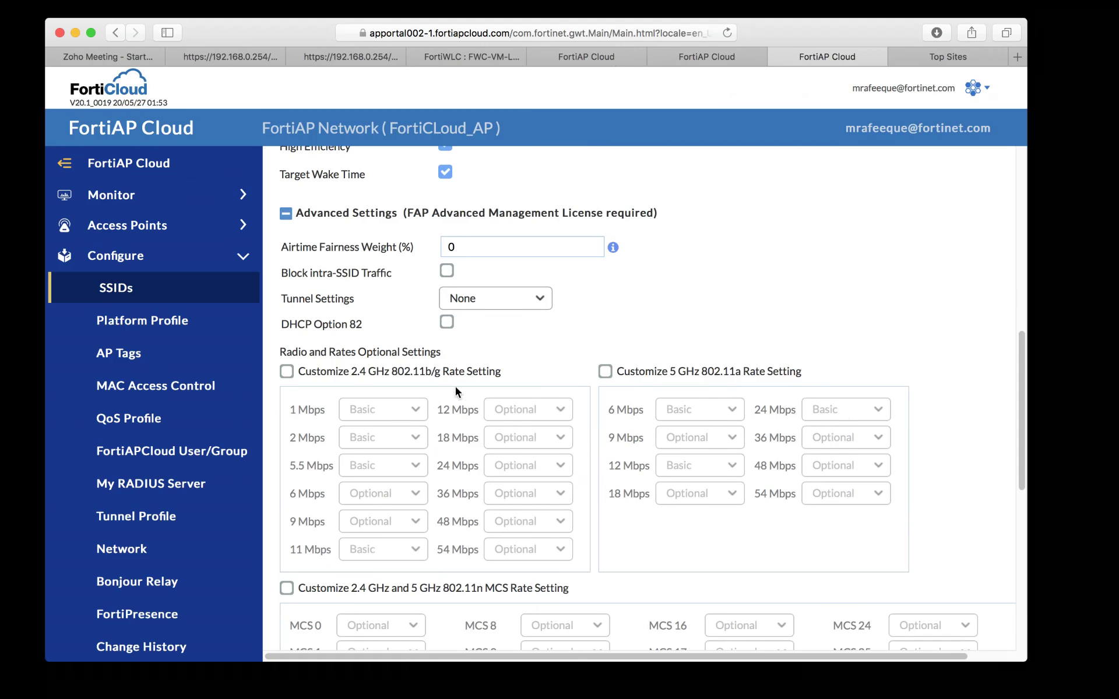
pyautogui.click(290, 378)
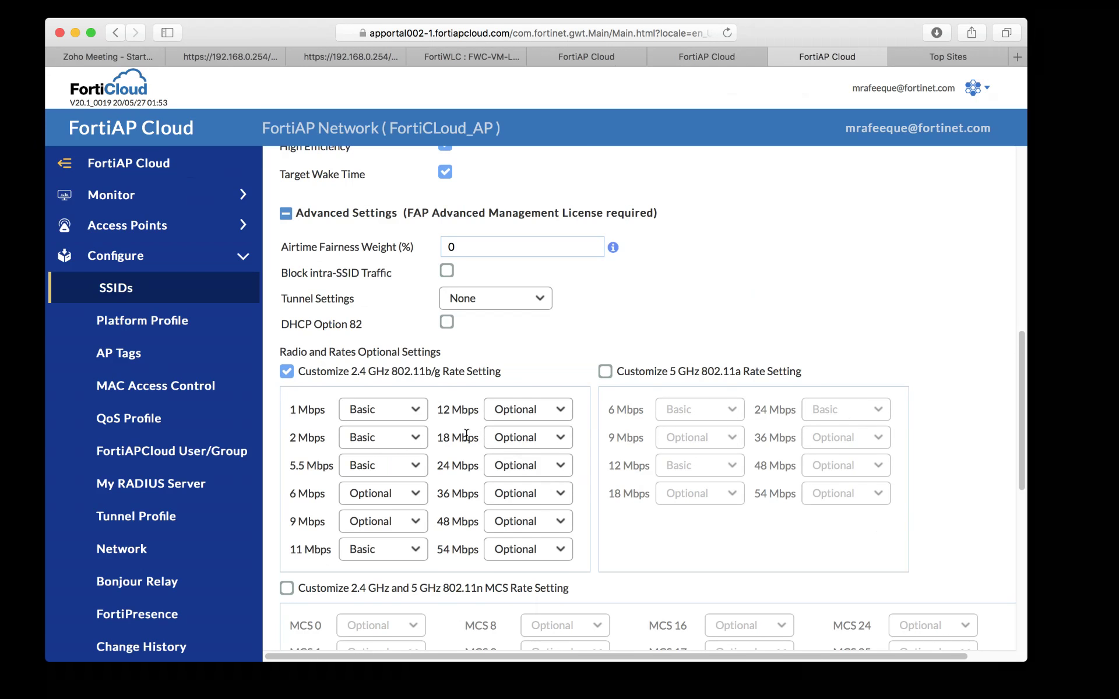
pyautogui.scroll(2, 516, 460)
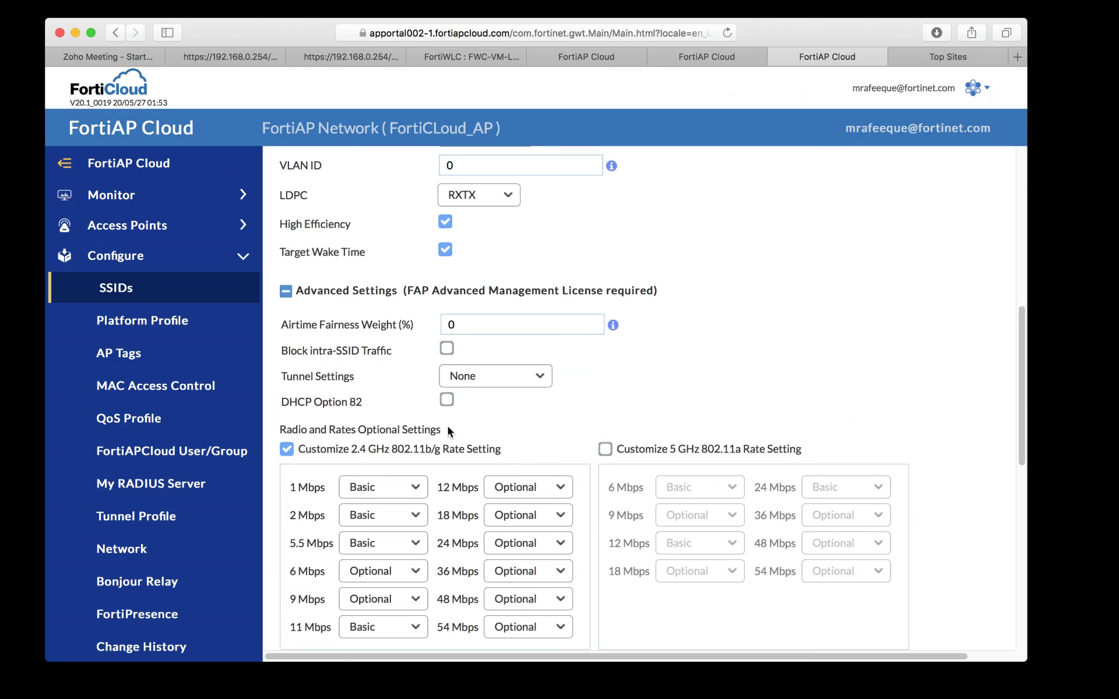
pyautogui.scroll(-2, 470, 439)
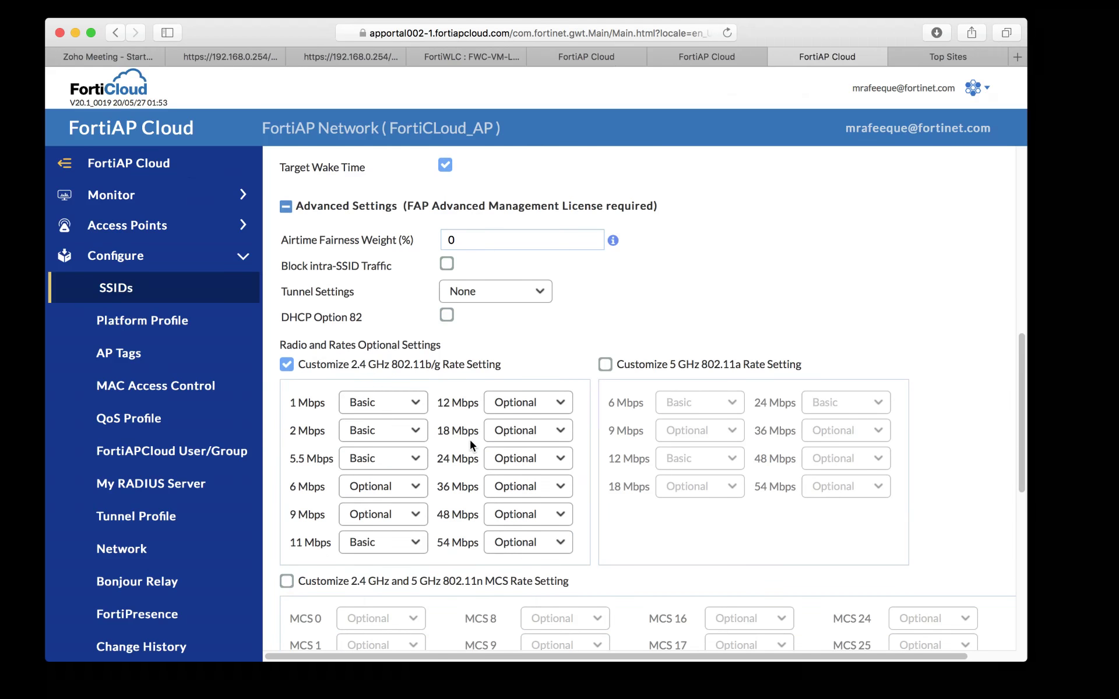
pyautogui.scroll(-5, 470, 440)
pyautogui.scroll(-5, 471, 443)
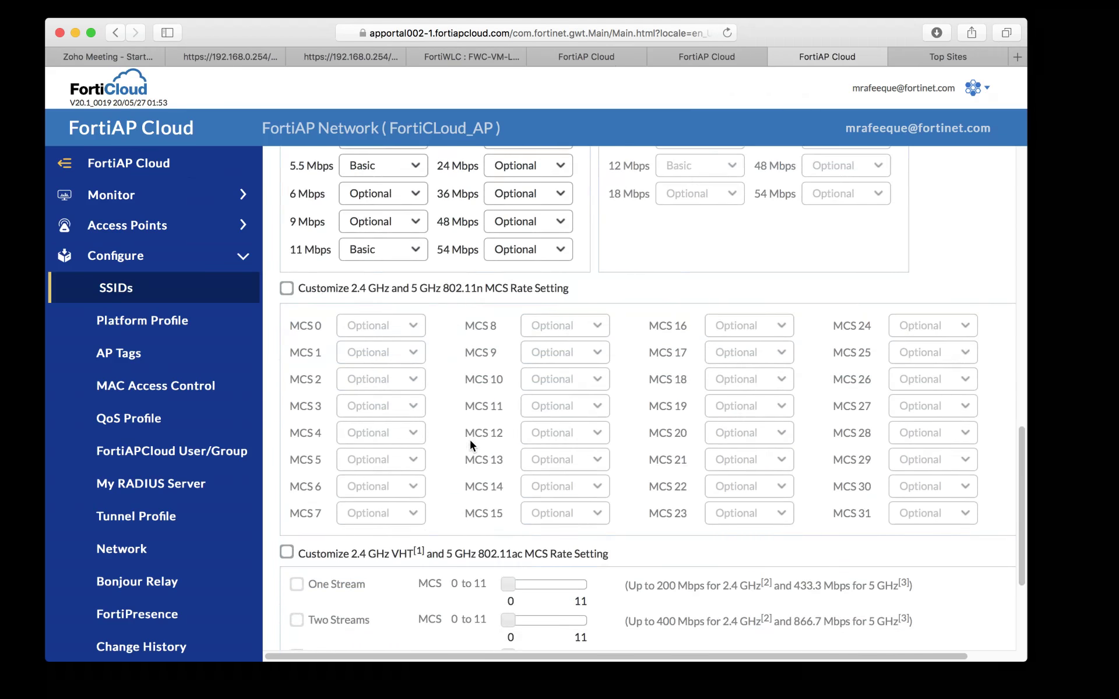
pyautogui.scroll(12, 471, 440)
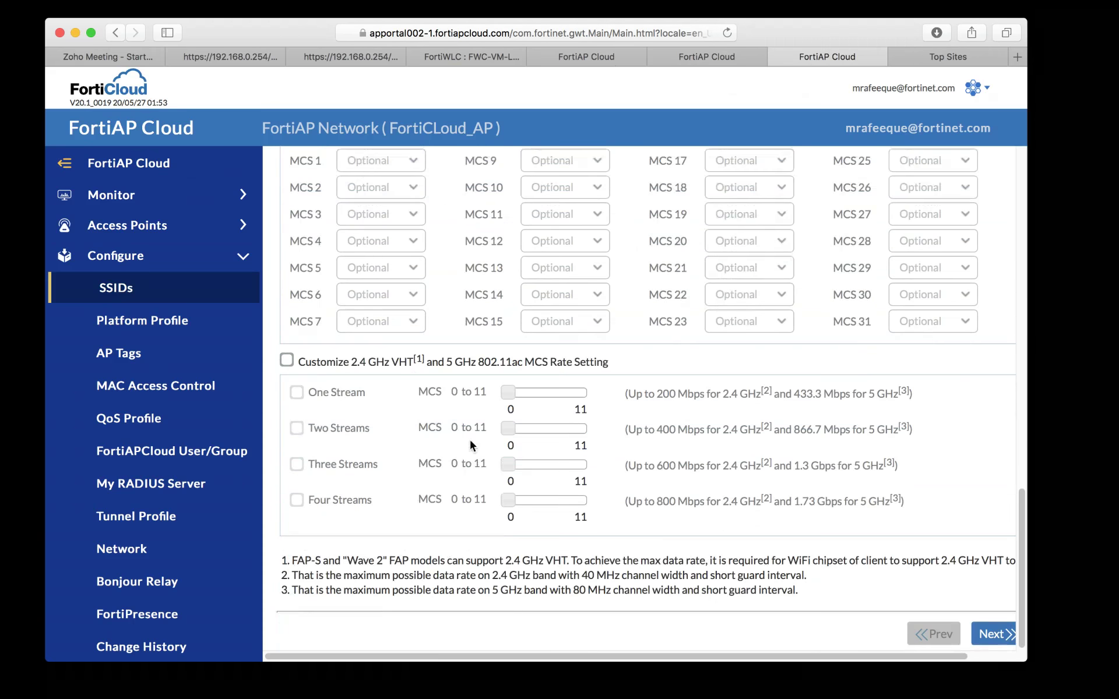
pyautogui.scroll(-1, 494, 324)
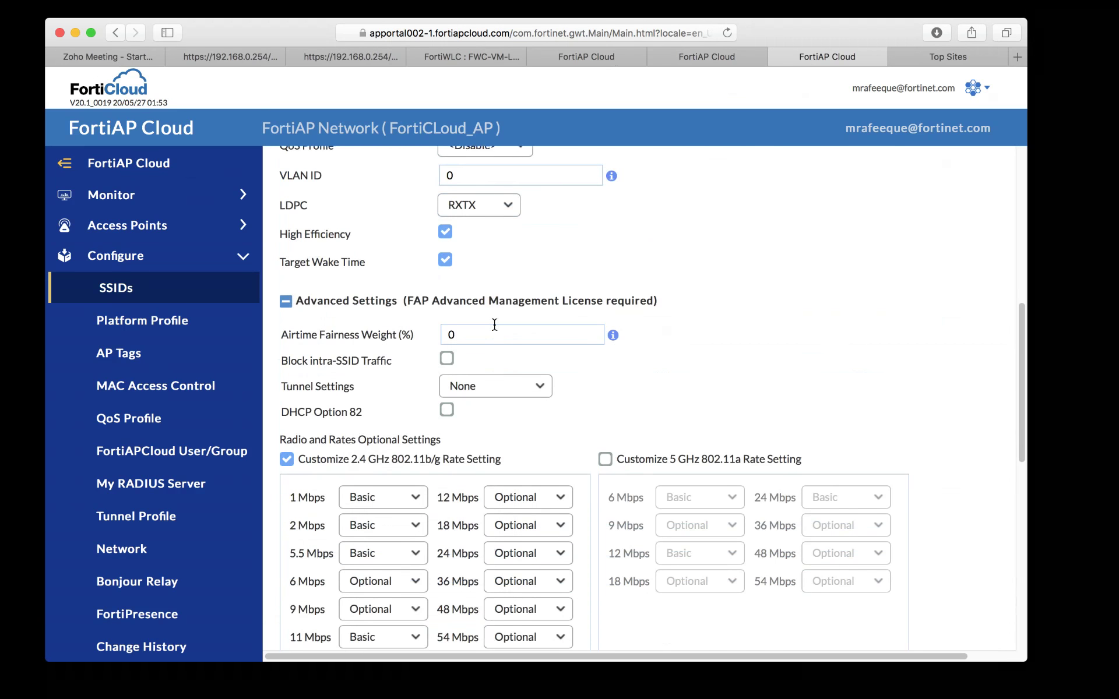
# Step: Turn off the 2.4 GHz 802.11b/g rate customization and continue to the SSID's security settings
pyautogui.click(287, 461)
pyautogui.scroll(-3, 445, 478)
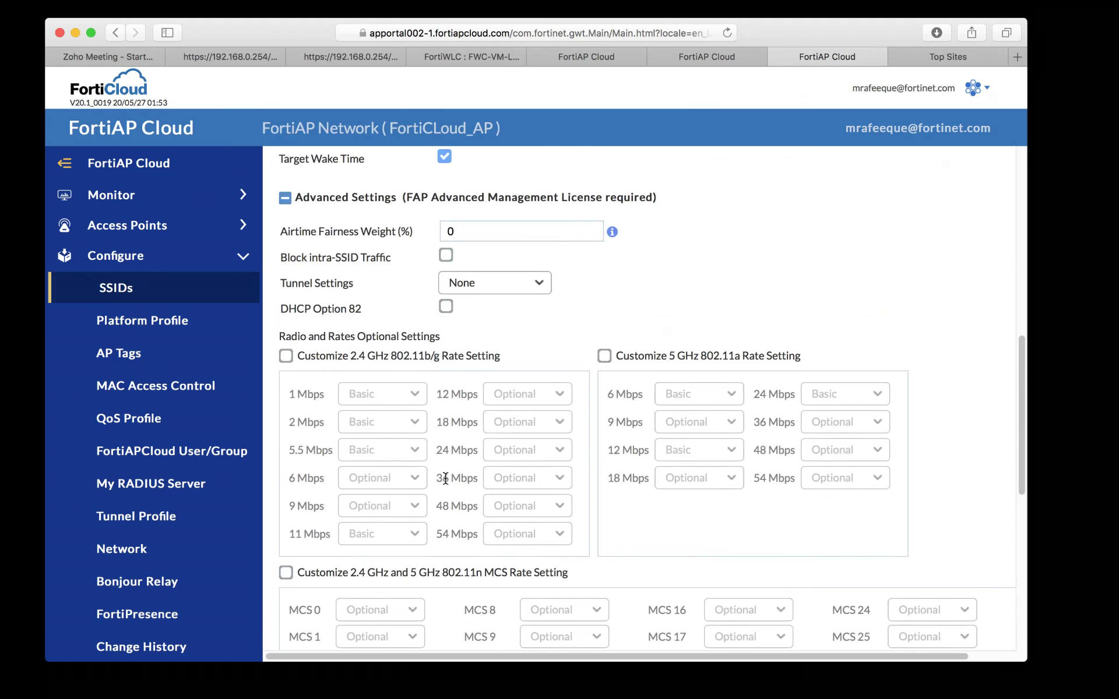
pyautogui.scroll(9, 445, 478)
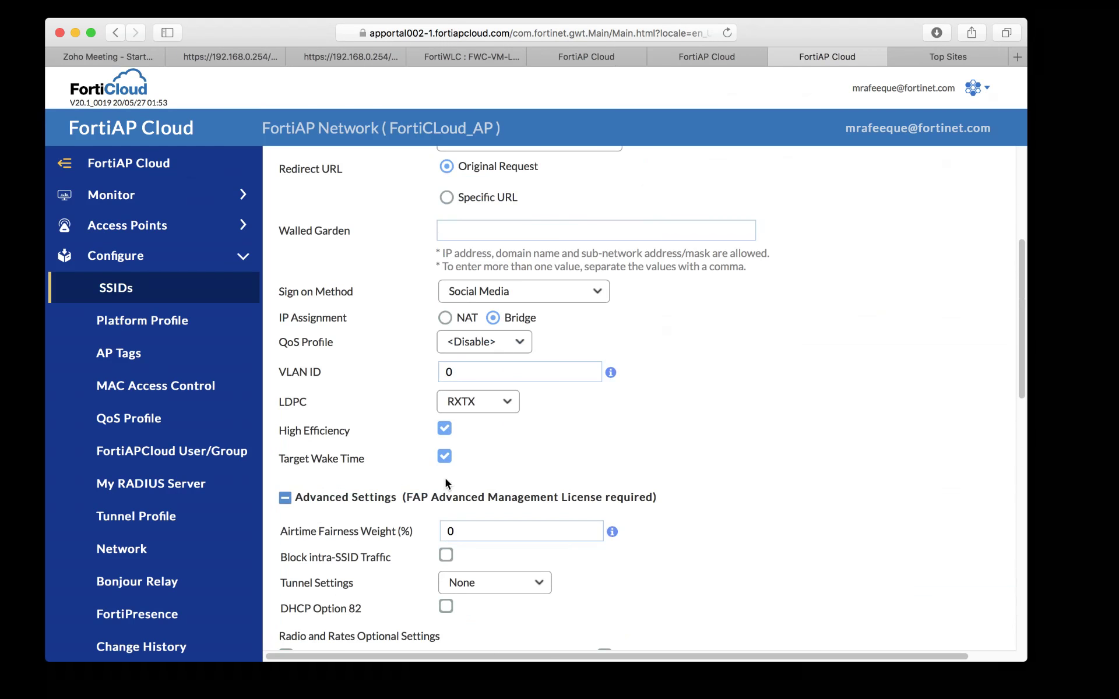
pyautogui.click(285, 500)
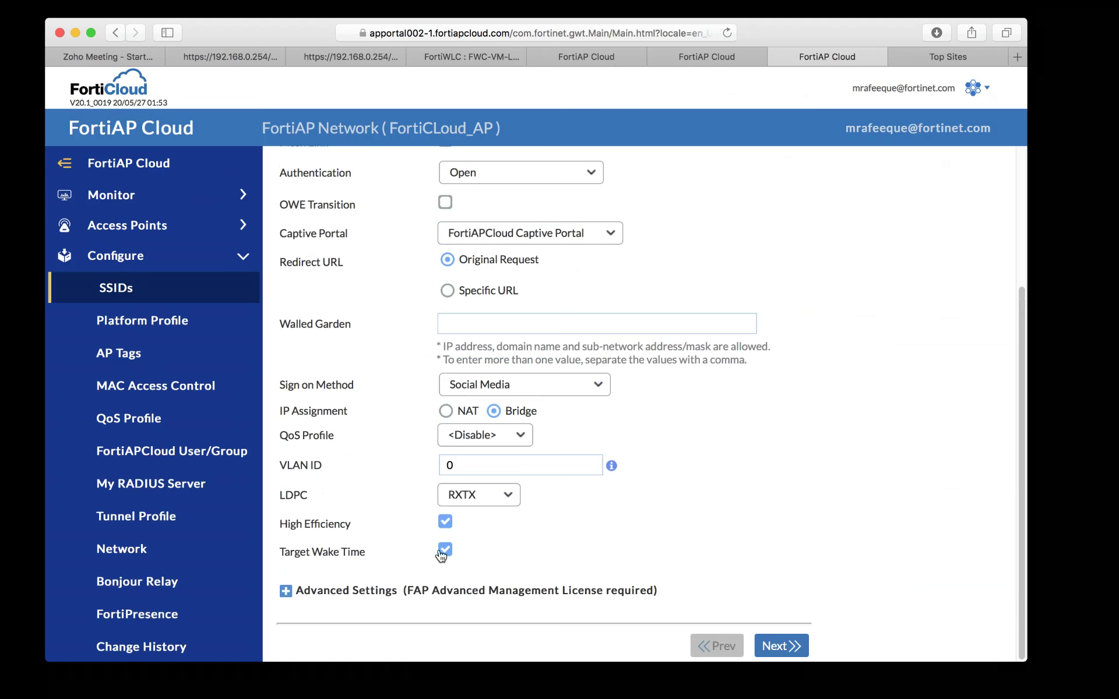
pyautogui.click(777, 642)
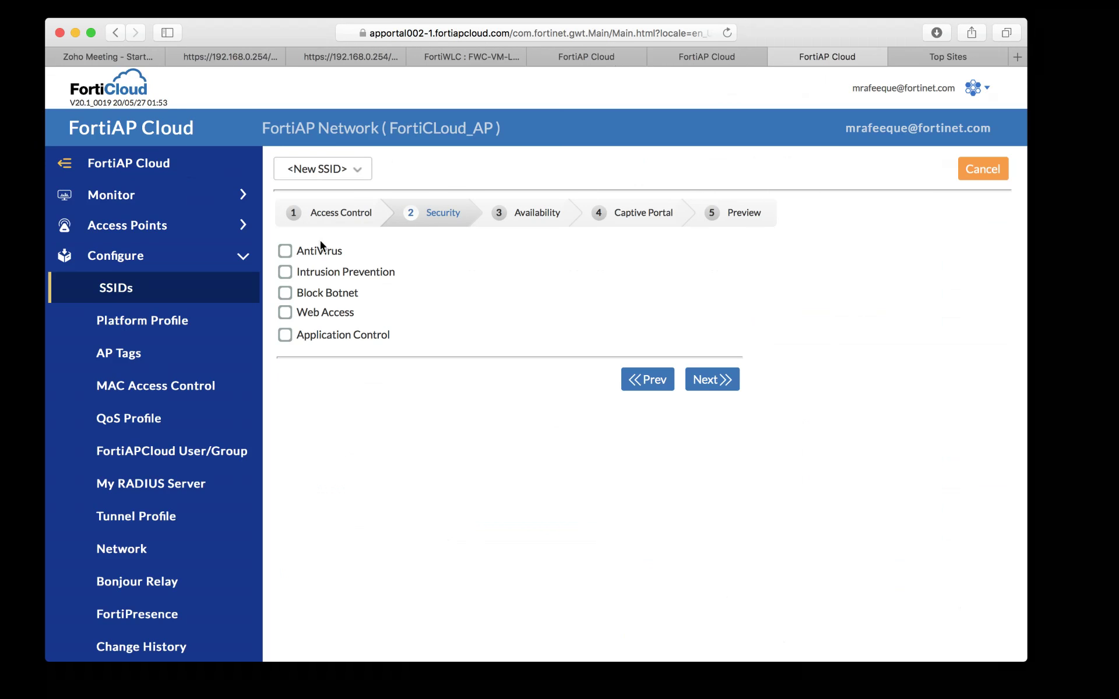
# Step: Try enabling AntiVirus and Application Control for the new SSID
pyautogui.click(285, 250)
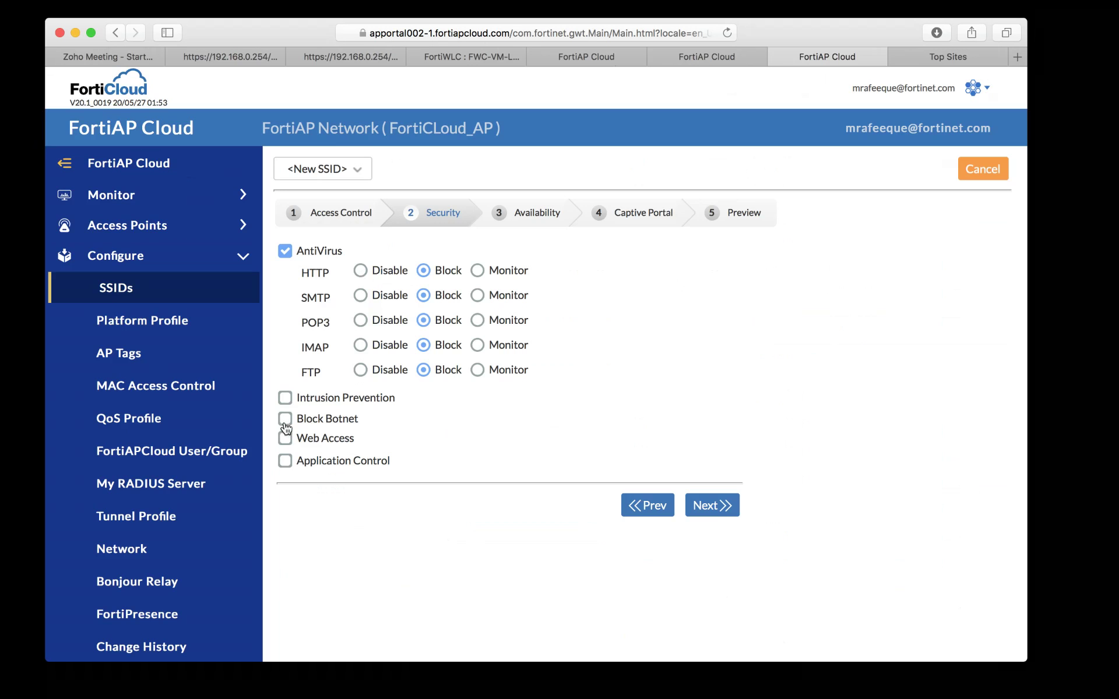
pyautogui.click(284, 457)
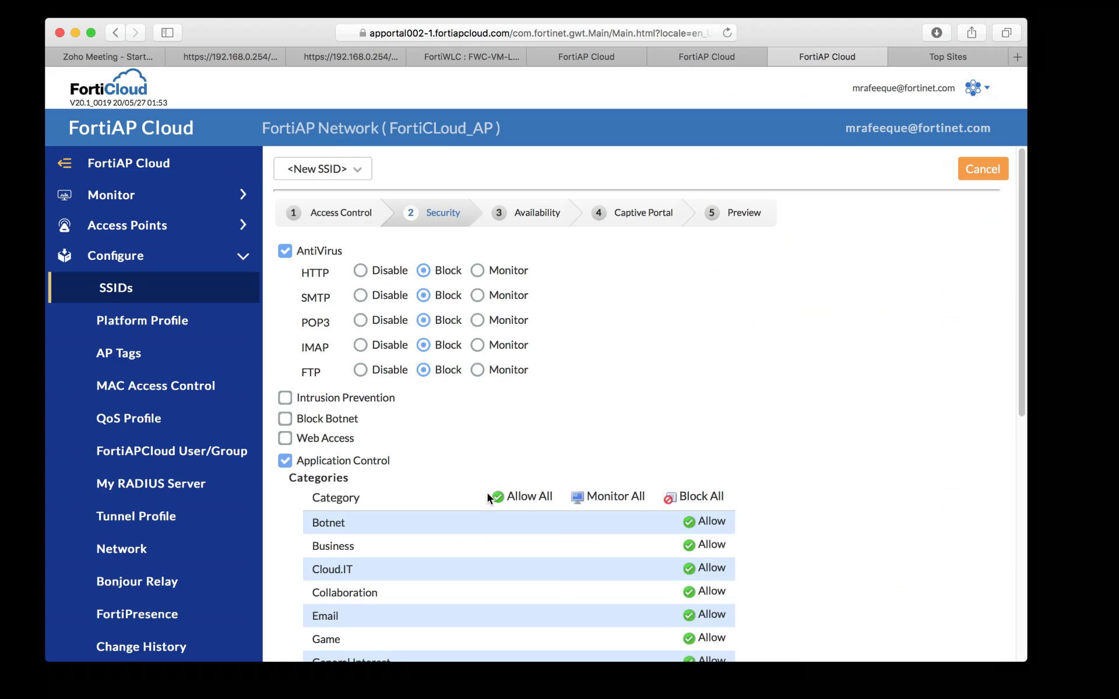
# Step: Examine the Application Control categories, their actions and the application overrides
pyautogui.scroll(-8, 487, 493)
pyautogui.scroll(5, 487, 493)
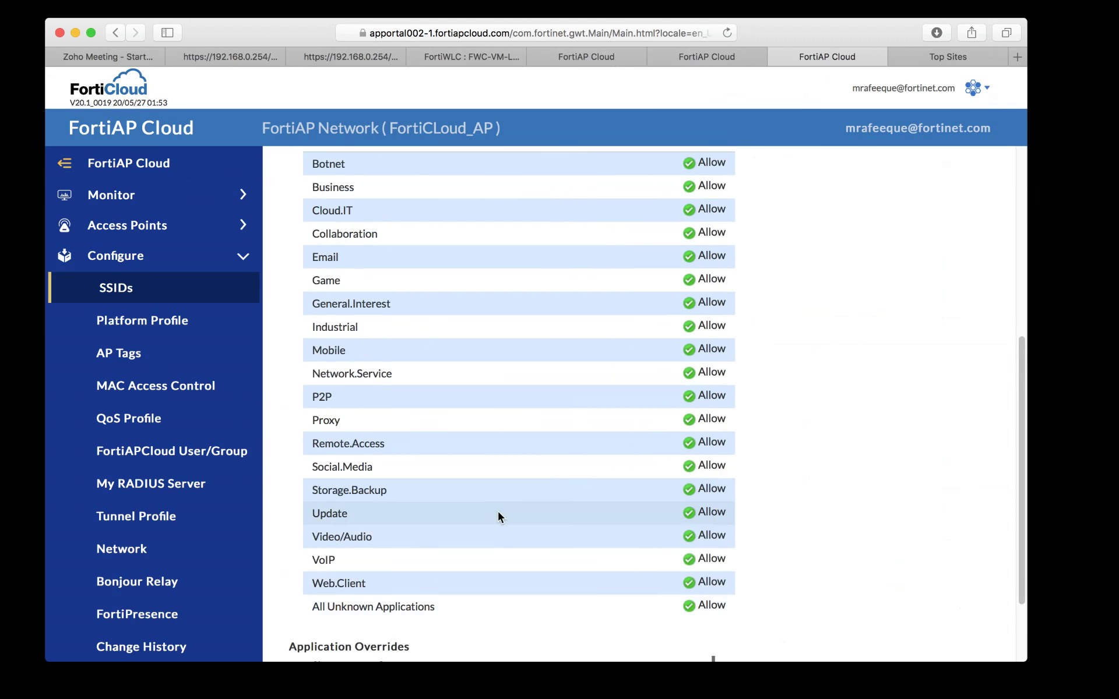
pyautogui.scroll(3, 538, 345)
pyautogui.scroll(-7, 539, 345)
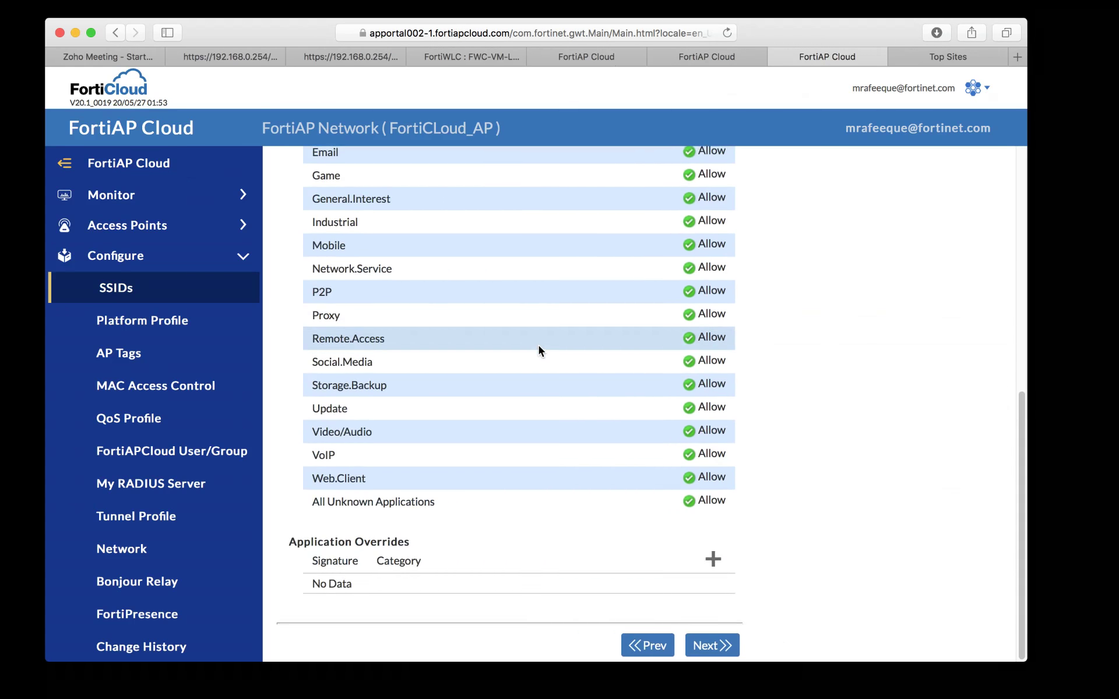
pyautogui.scroll(3, 539, 345)
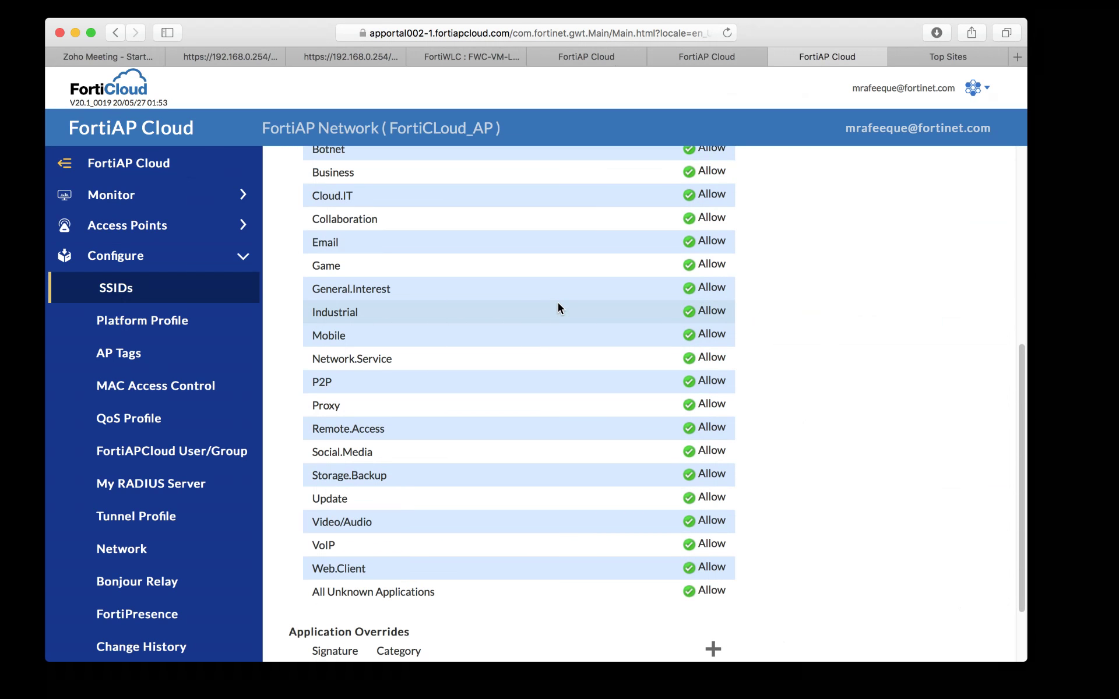
pyautogui.scroll(4, 557, 303)
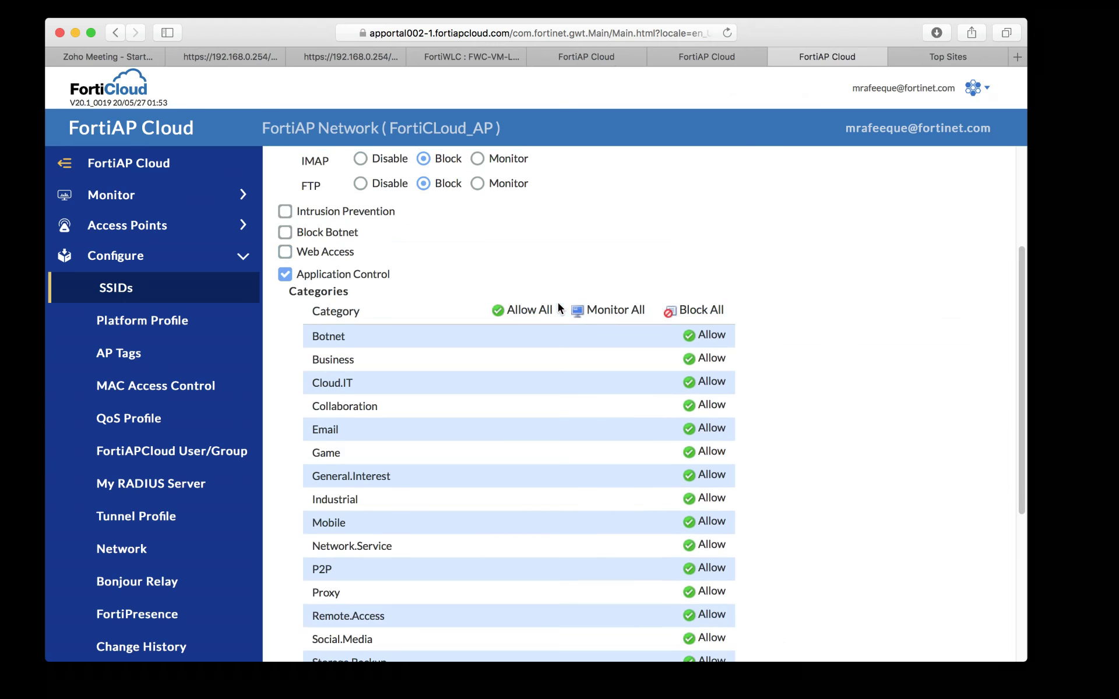
pyautogui.scroll(-4, 617, 431)
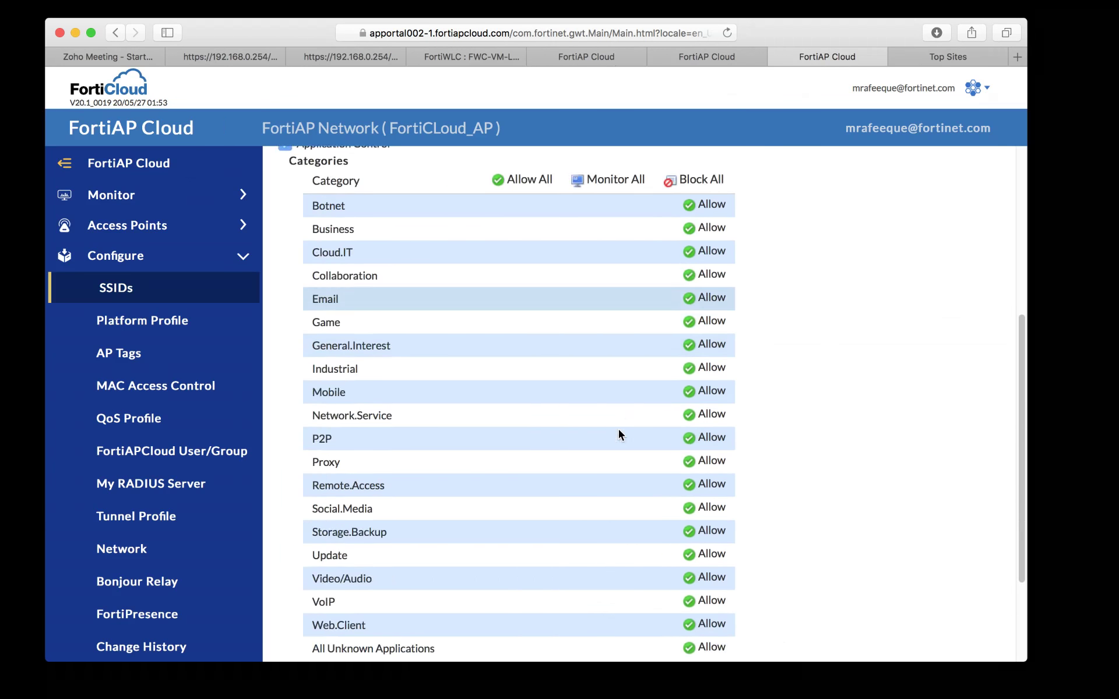
pyautogui.scroll(-1, 618, 434)
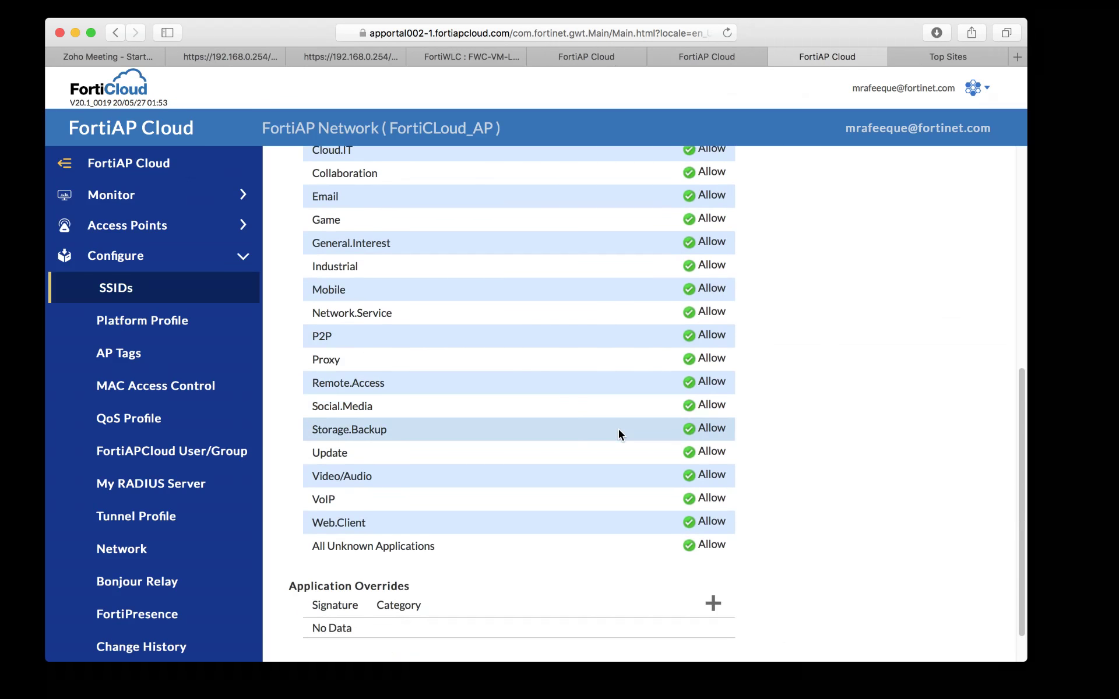
pyautogui.scroll(4, 619, 434)
pyautogui.scroll(3, 618, 435)
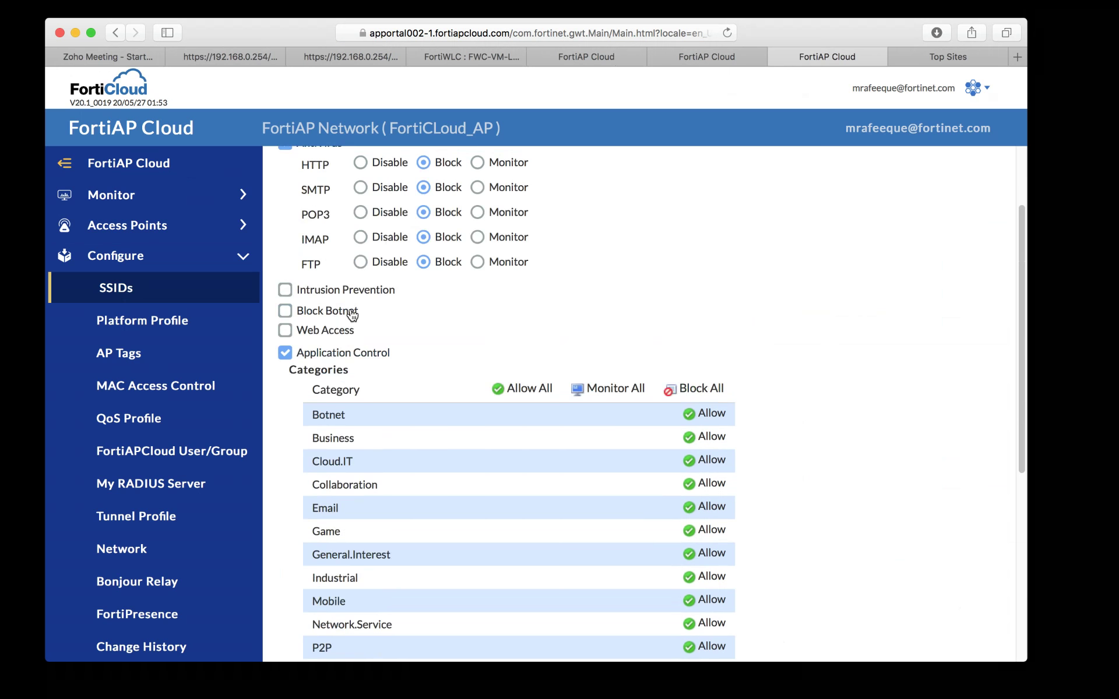
pyautogui.scroll(1, 424, 316)
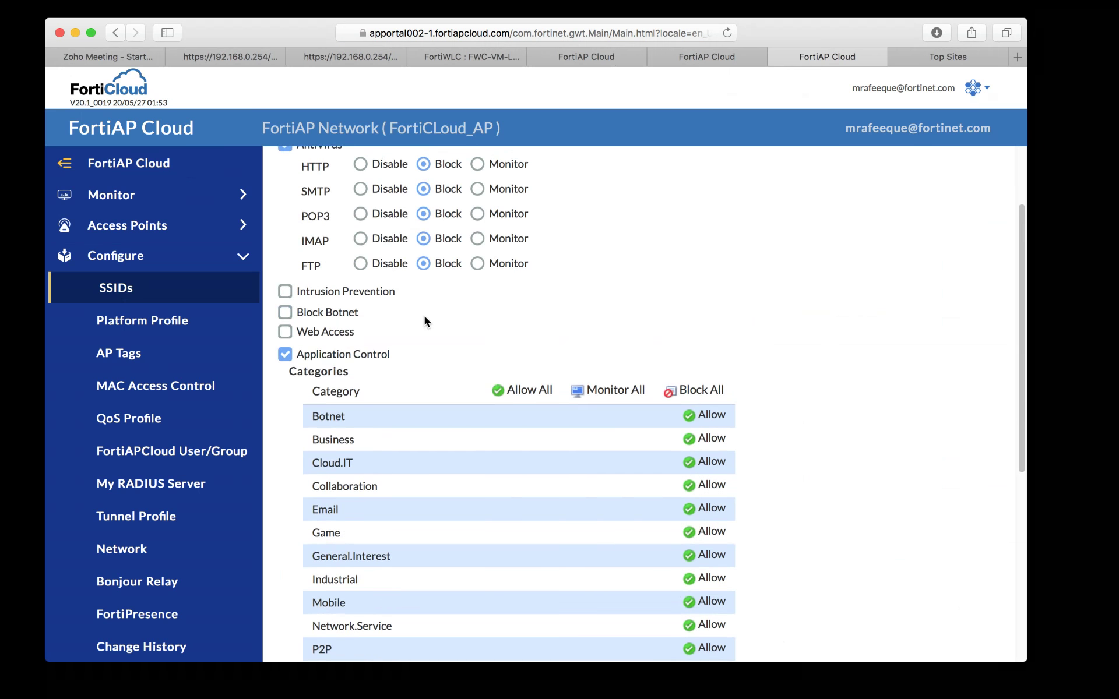
# Step: Try enabling Web Access filtering and check its site categories
pyautogui.click(357, 333)
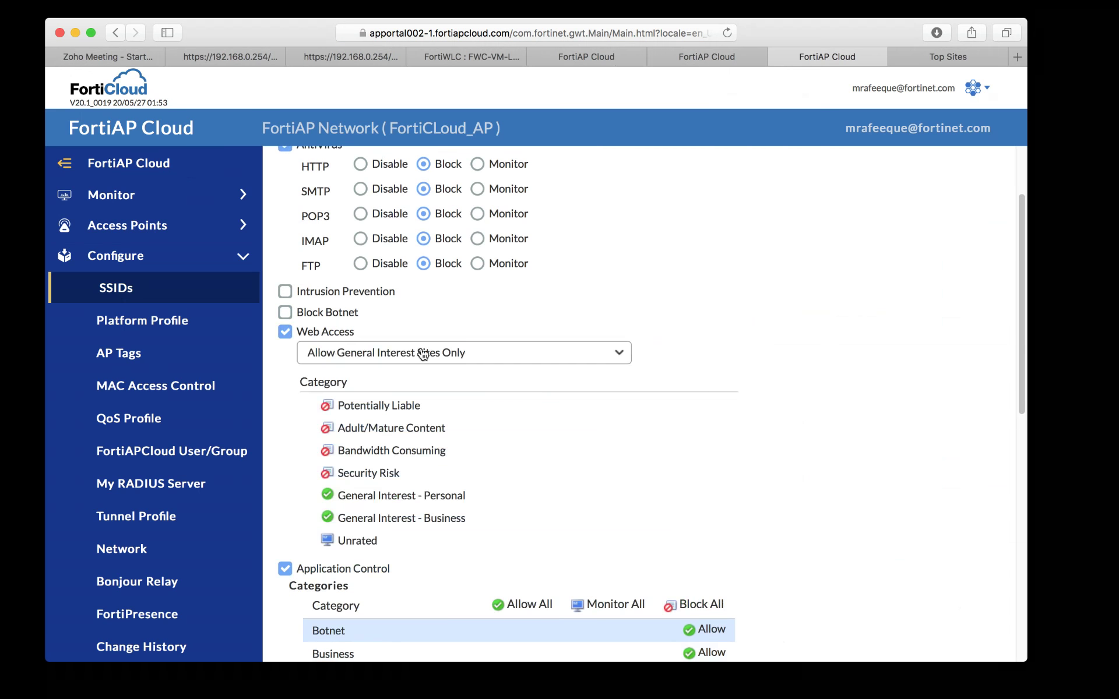
pyautogui.rightClick(458, 363)
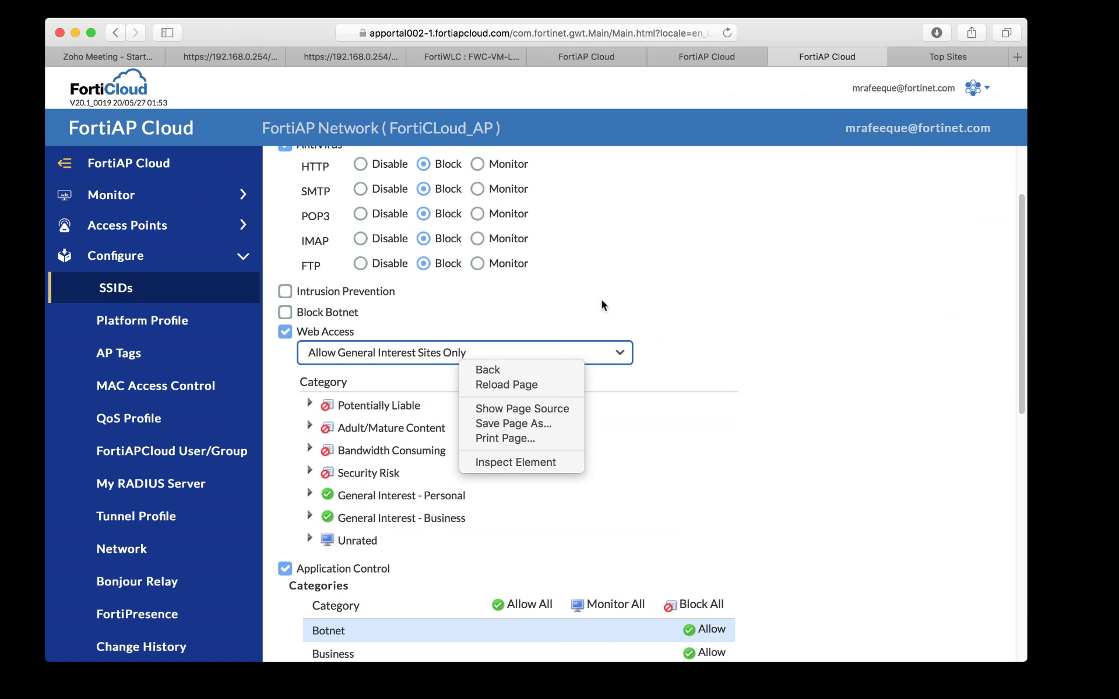
pyautogui.rightClick(625, 254)
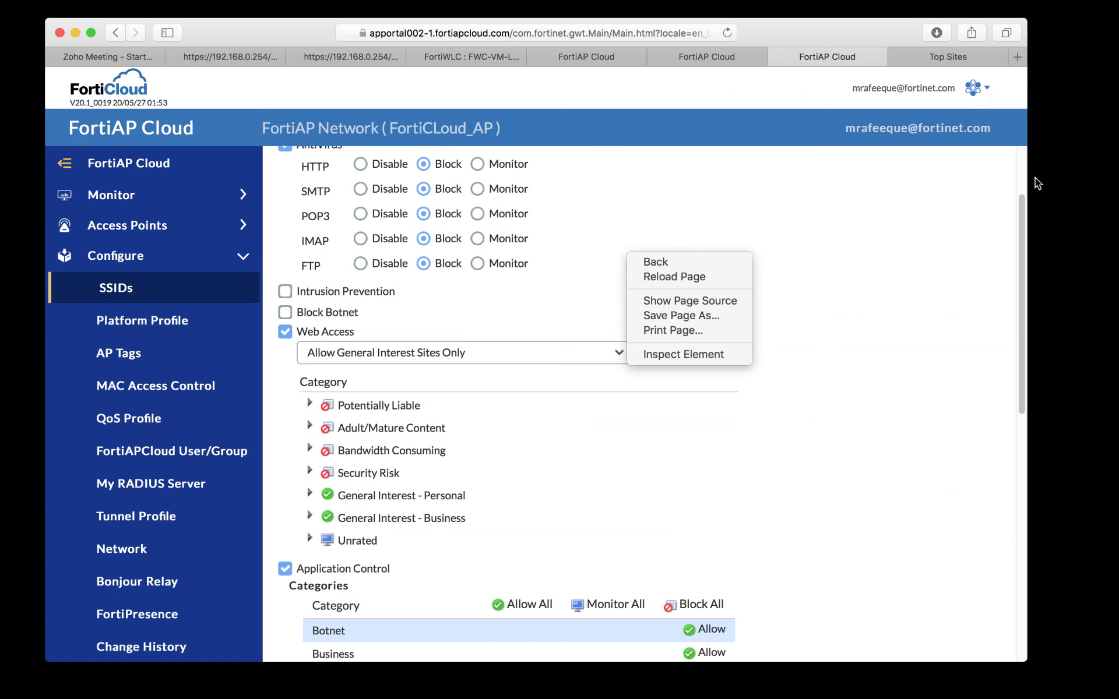
pyautogui.click(1020, 156)
pyautogui.scroll(3, 380, 172)
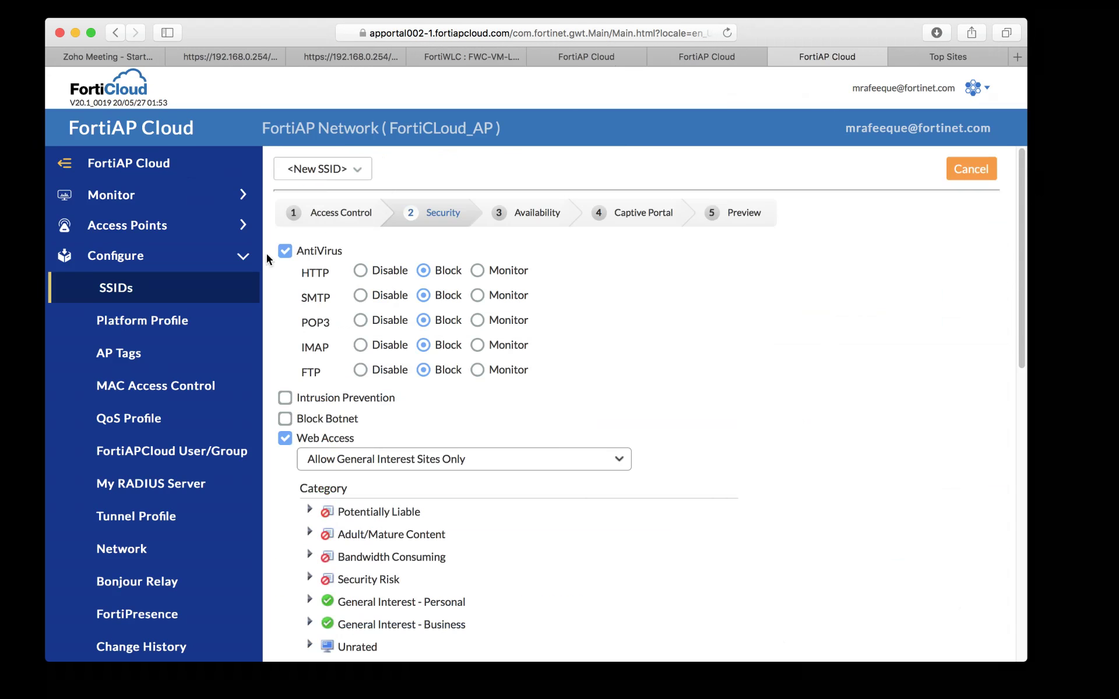
# Step: Disable AntiVirus, Web Access and Application Control, and continue to the SSID's availability settings
pyautogui.click(285, 252)
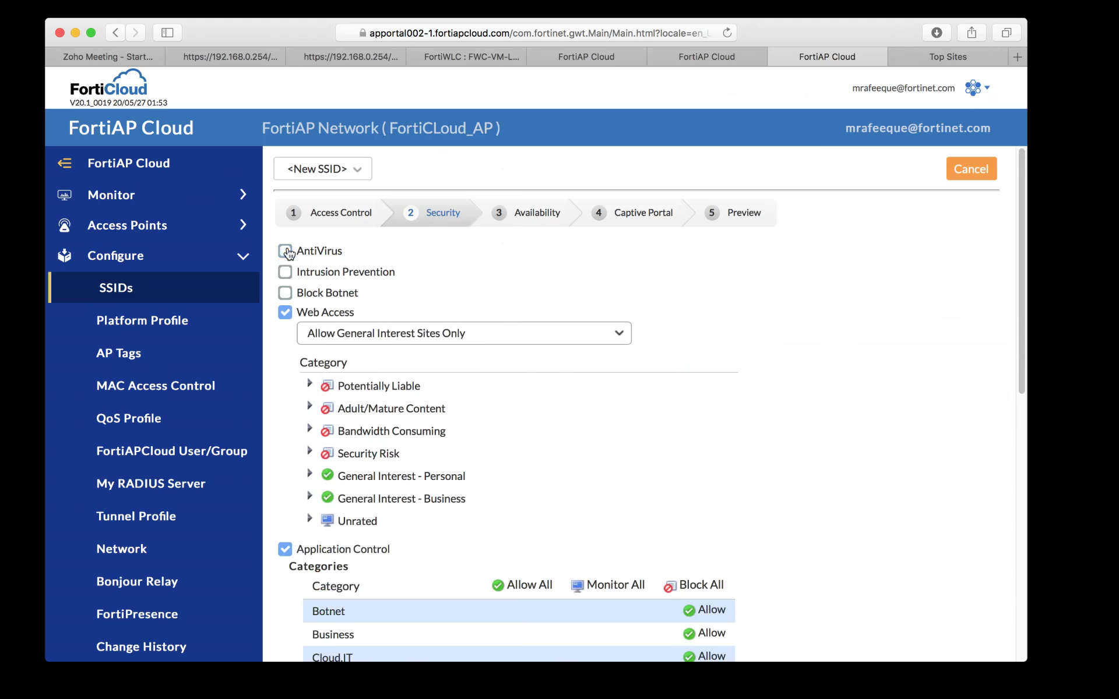
pyautogui.click(285, 313)
pyautogui.click(285, 336)
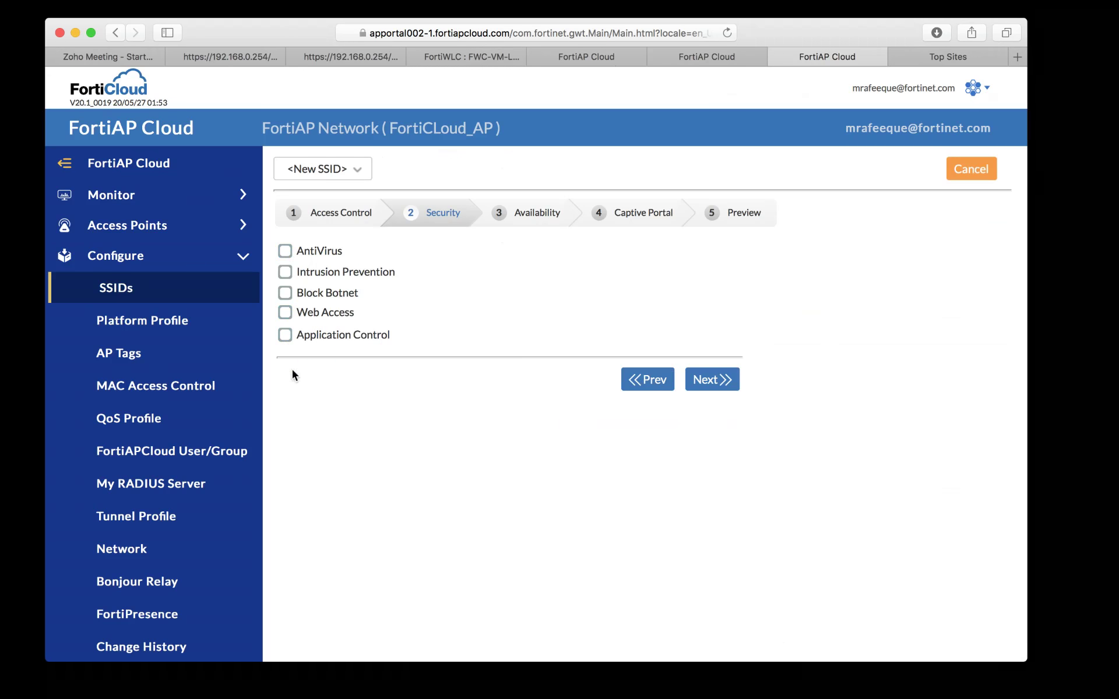
pyautogui.click(714, 381)
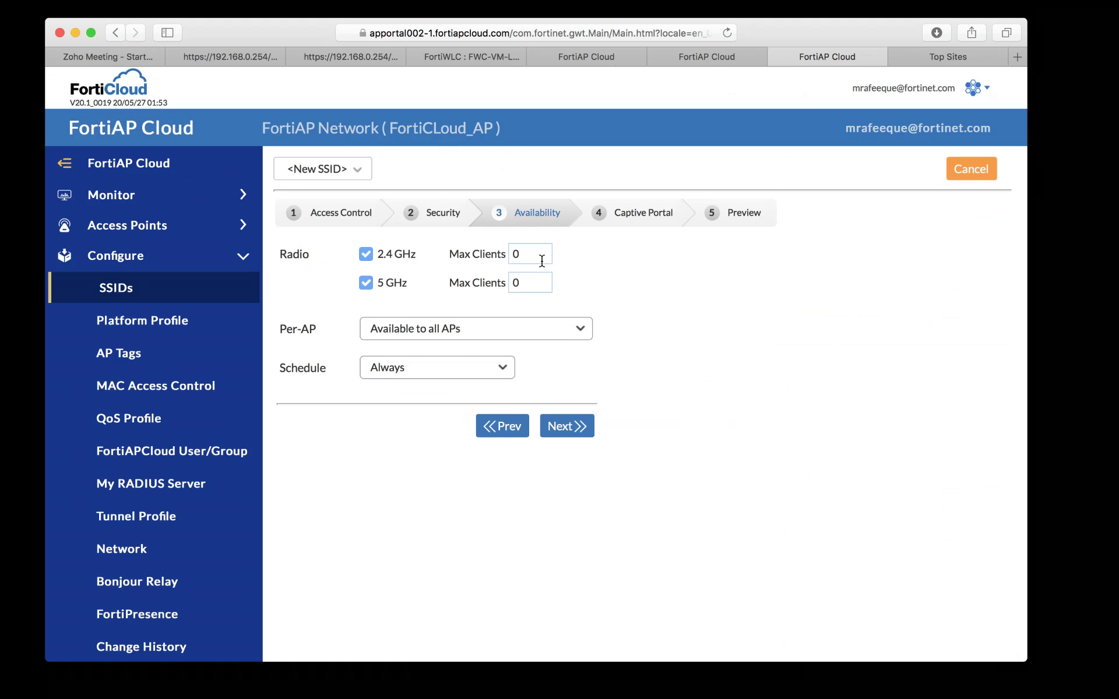
# Step: Set the maximum clients to 10 for both the 2.4 GHz and the 5 GHz radio
pyautogui.click(492, 250)
pyautogui.write('1o')
pyautogui.press('BackSpace')
pyautogui.write('1')
pyautogui.press('BackSpace')
pyautogui.click(525, 285)
pyautogui.click(521, 253)
pyautogui.write('0')
pyautogui.press('Tab')
pyautogui.write('10')
# Step: Try a Custom availability schedule for the SSID and return the schedule to Always
pyautogui.click(441, 375)
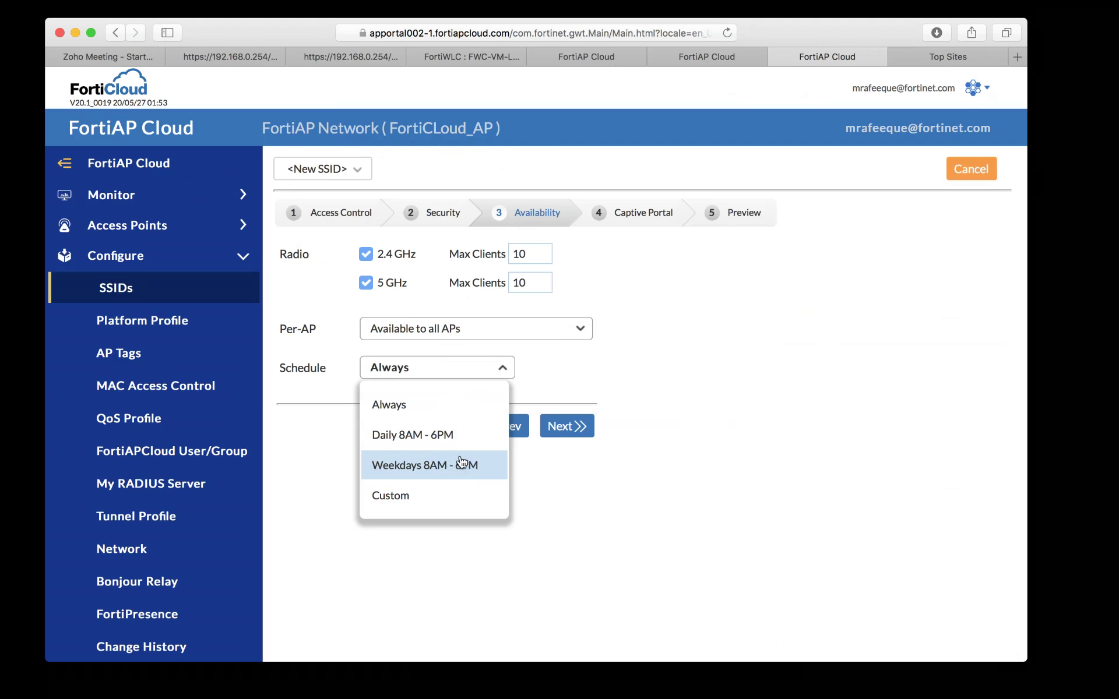
pyautogui.click(388, 500)
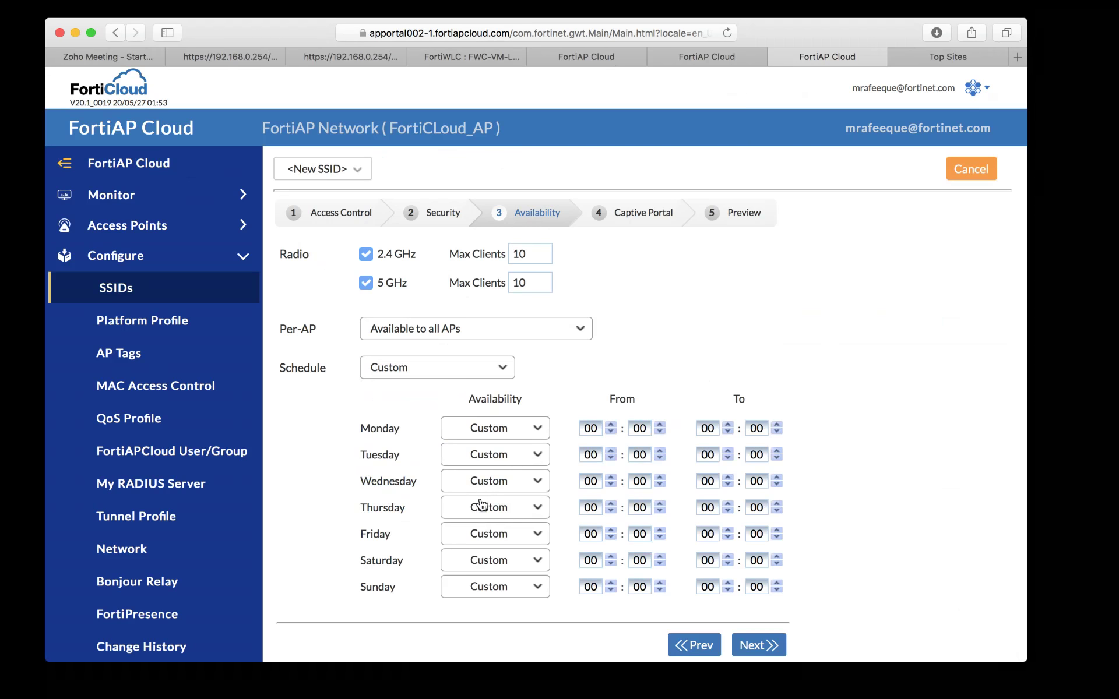
pyautogui.click(499, 372)
pyautogui.click(466, 406)
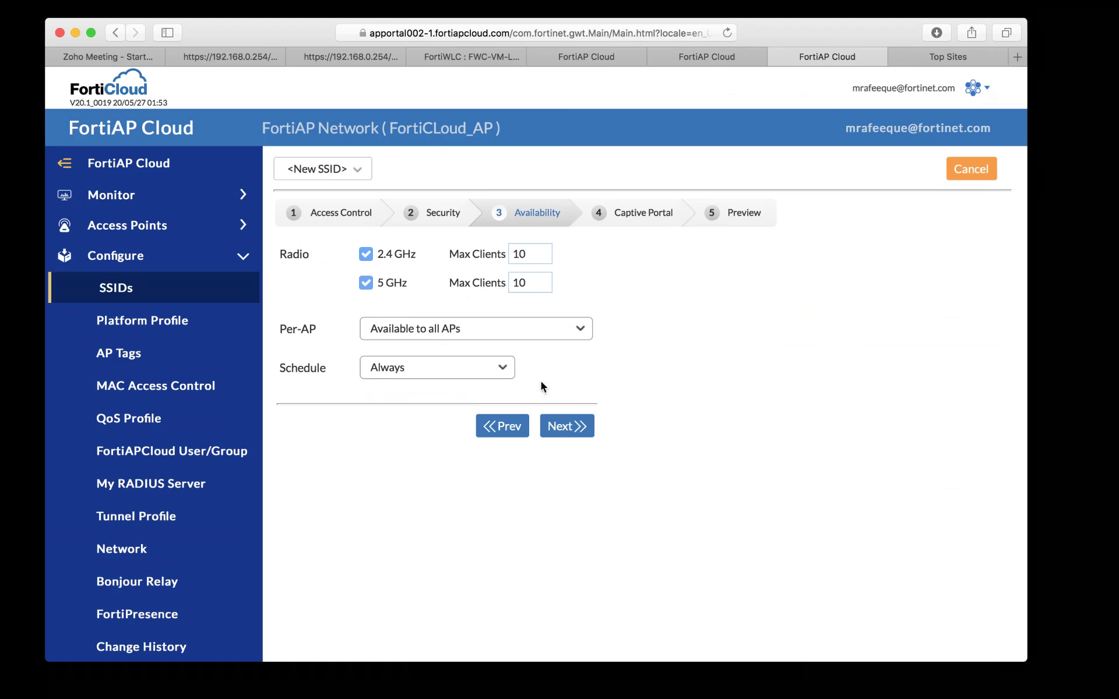
# Step: Continue to the captive portal settings and examine the logo and the social media login page preview
pyautogui.click(571, 426)
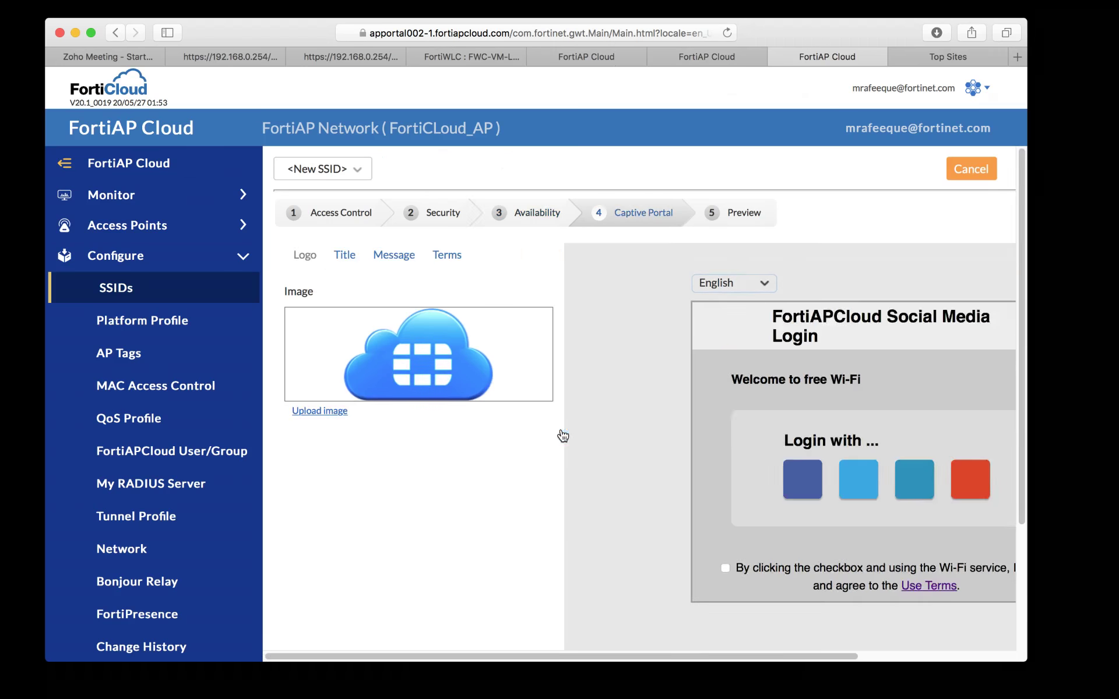
pyautogui.scroll(-3, 634, 404)
pyautogui.scroll(5, 634, 405)
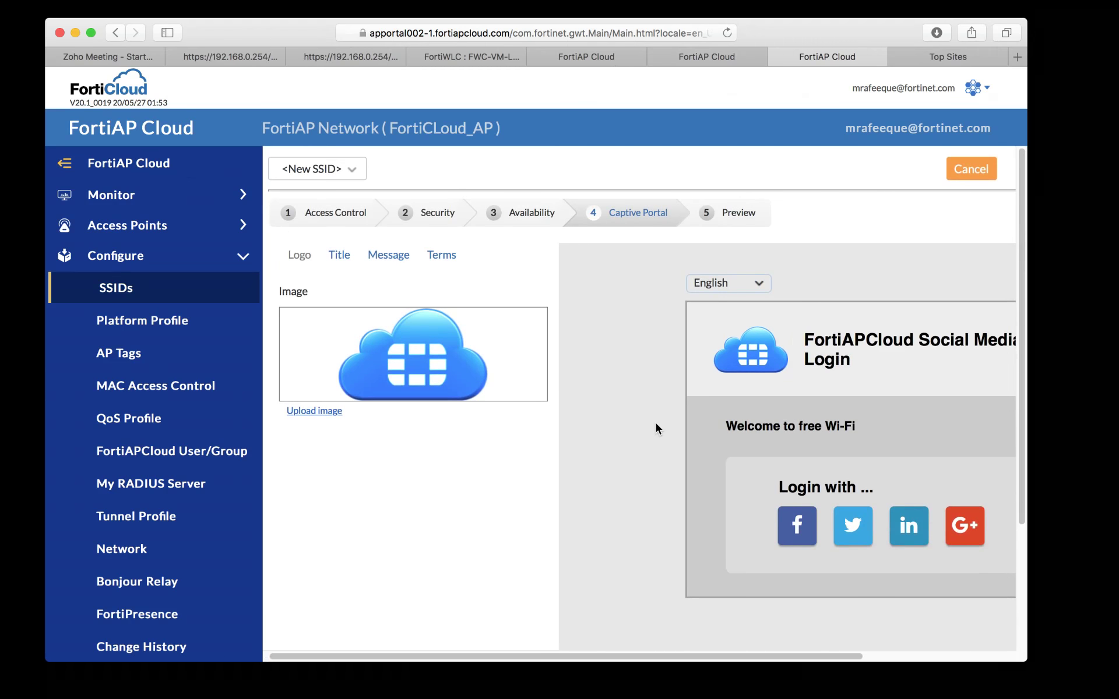
pyautogui.scroll(-3, 655, 429)
pyautogui.scroll(1, 656, 428)
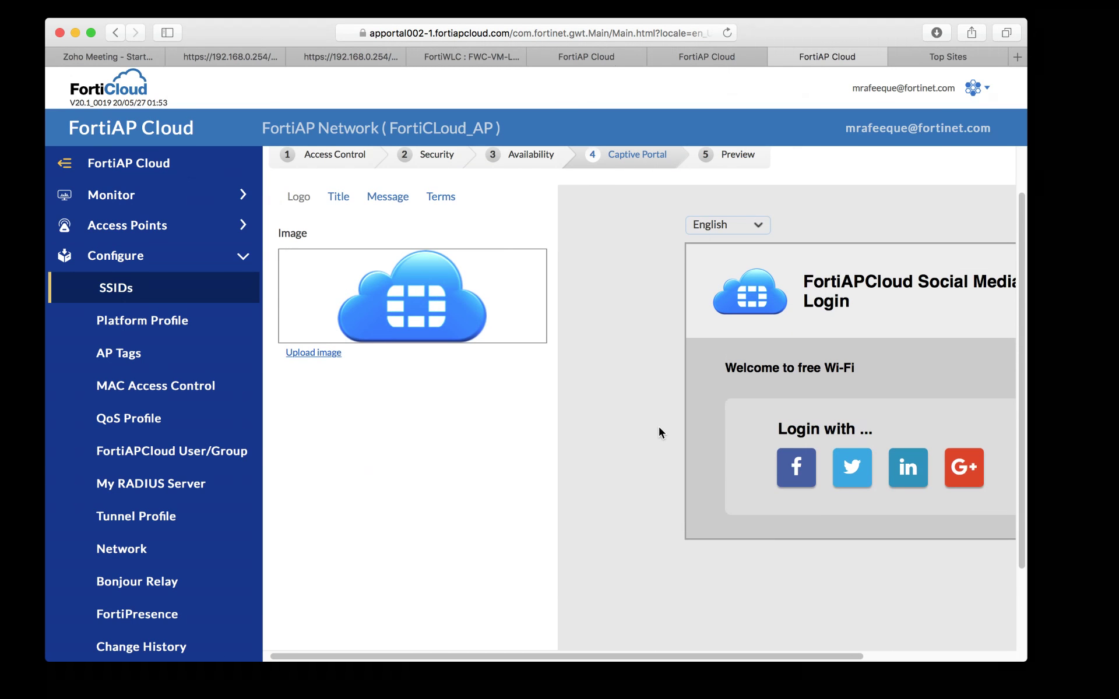
pyautogui.scroll(2, 659, 427)
pyautogui.scroll(-5, 659, 426)
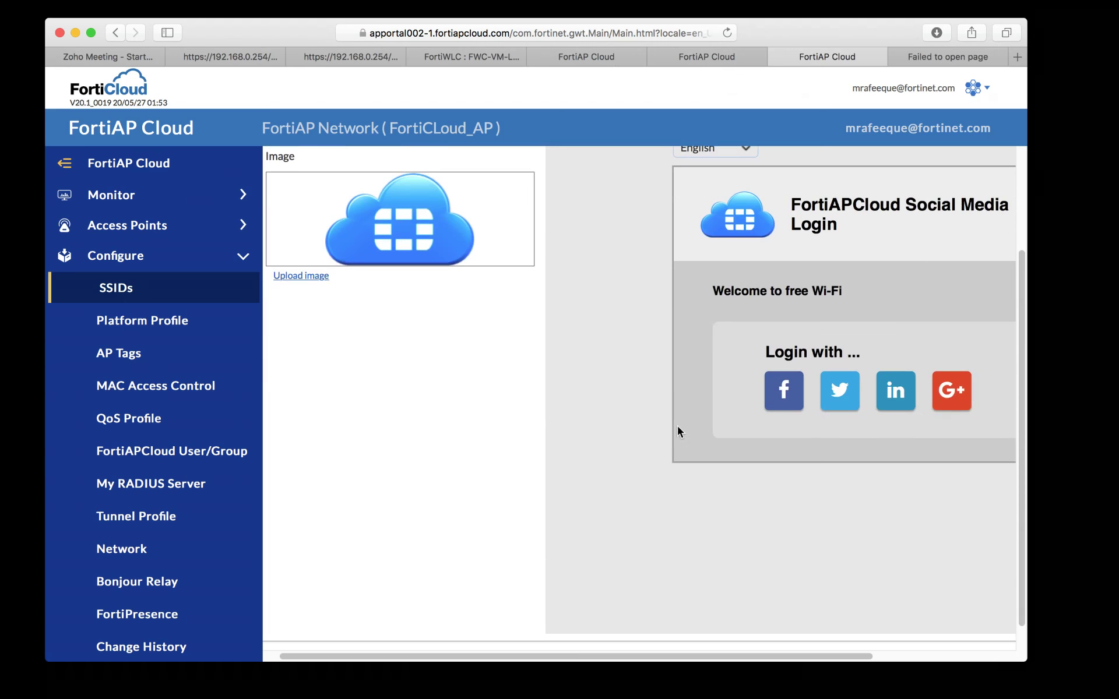
# Step: Upload the desktop image "Screen Shot 2020-06-23 at 06.06.39" as the captive portal logo
pyautogui.hscroll(4, 823, 485)
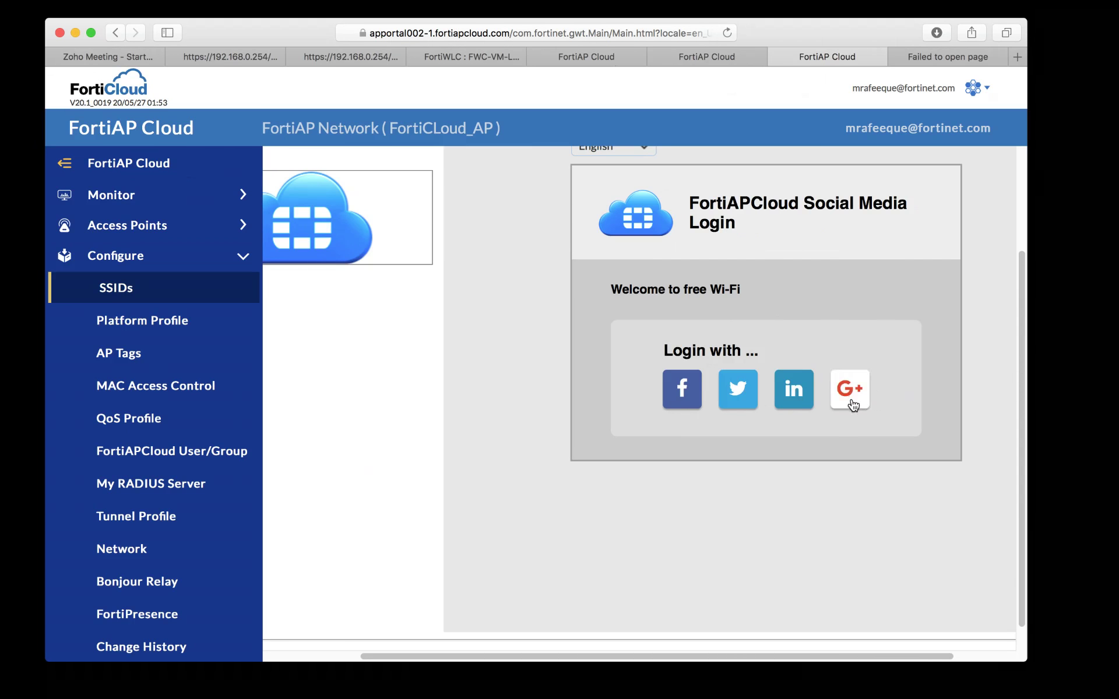
pyautogui.hscroll(-3, 613, 460)
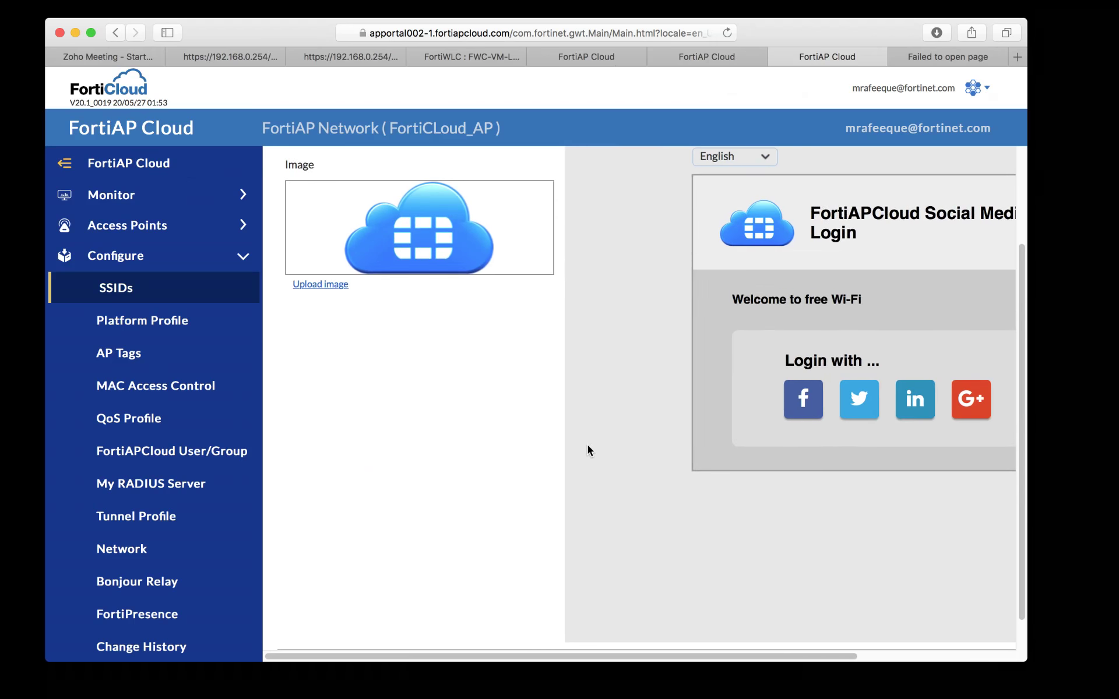
pyautogui.click(322, 284)
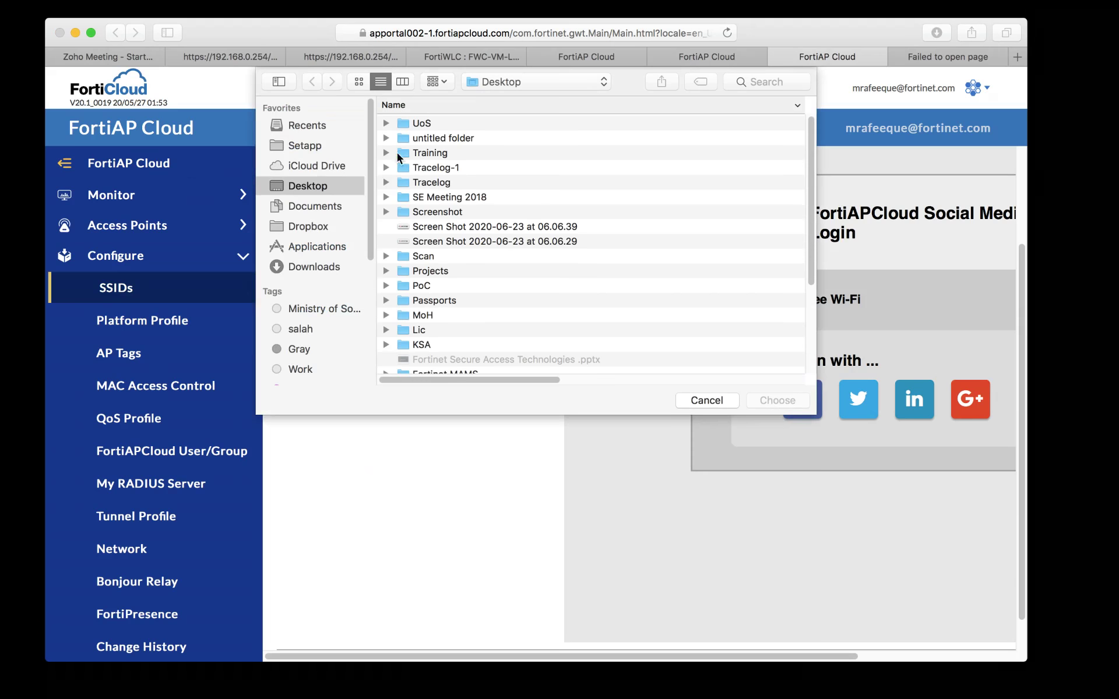
pyautogui.click(298, 127)
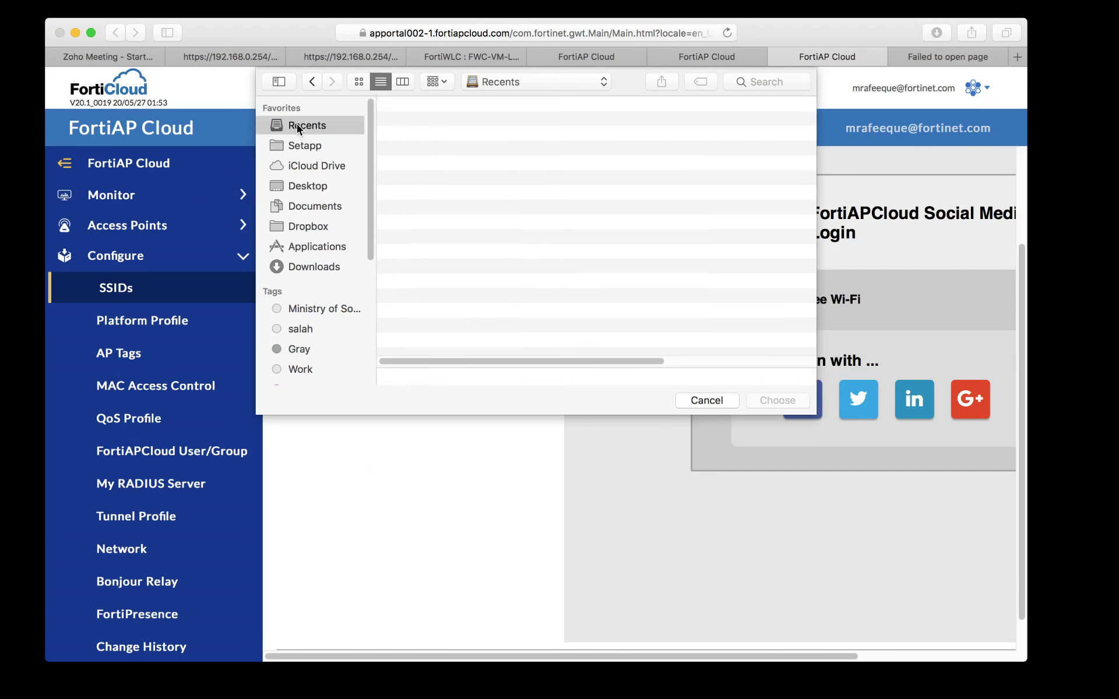
pyautogui.click(302, 187)
pyautogui.scroll(-5, 477, 208)
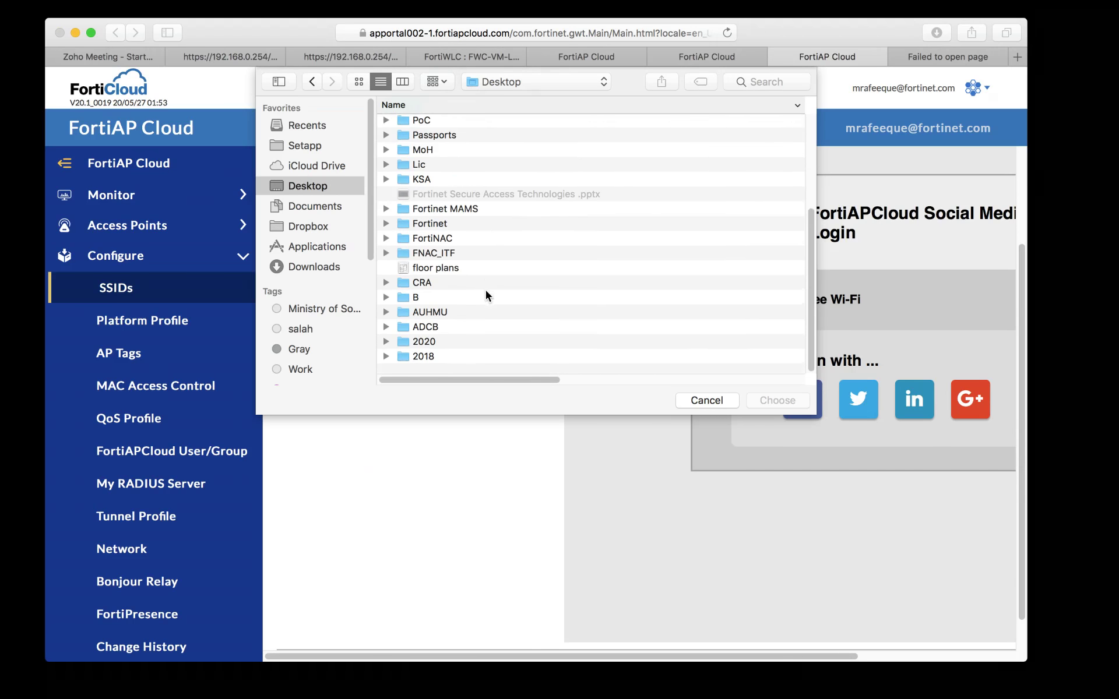
pyautogui.scroll(5, 485, 290)
pyautogui.scroll(3, 486, 295)
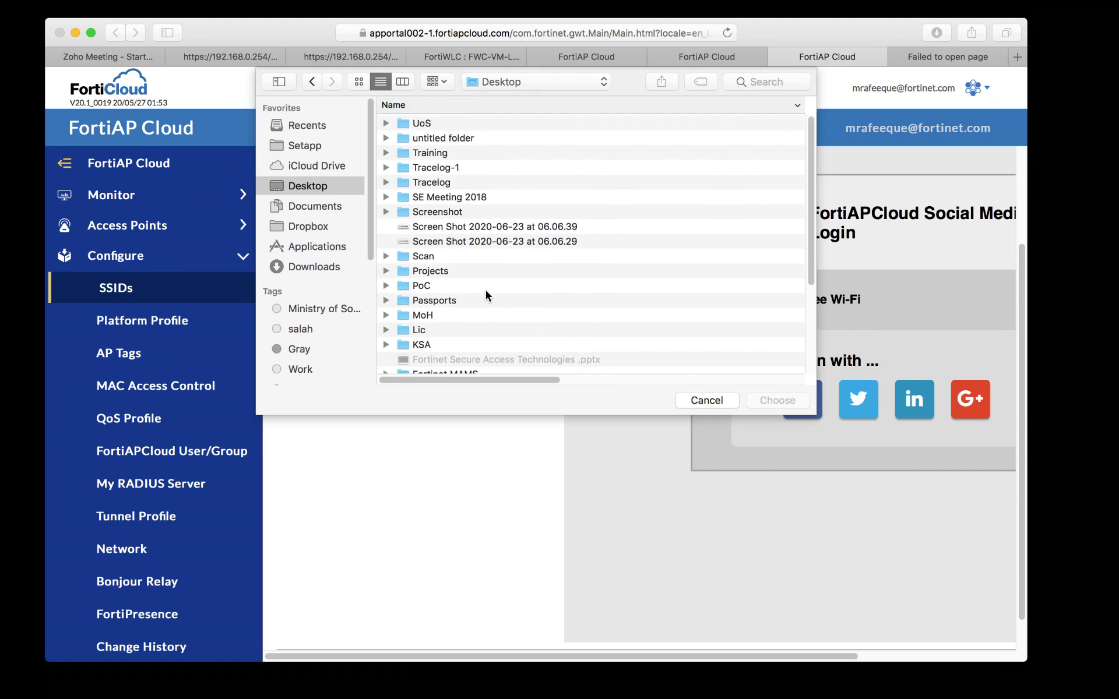
pyautogui.click(476, 228)
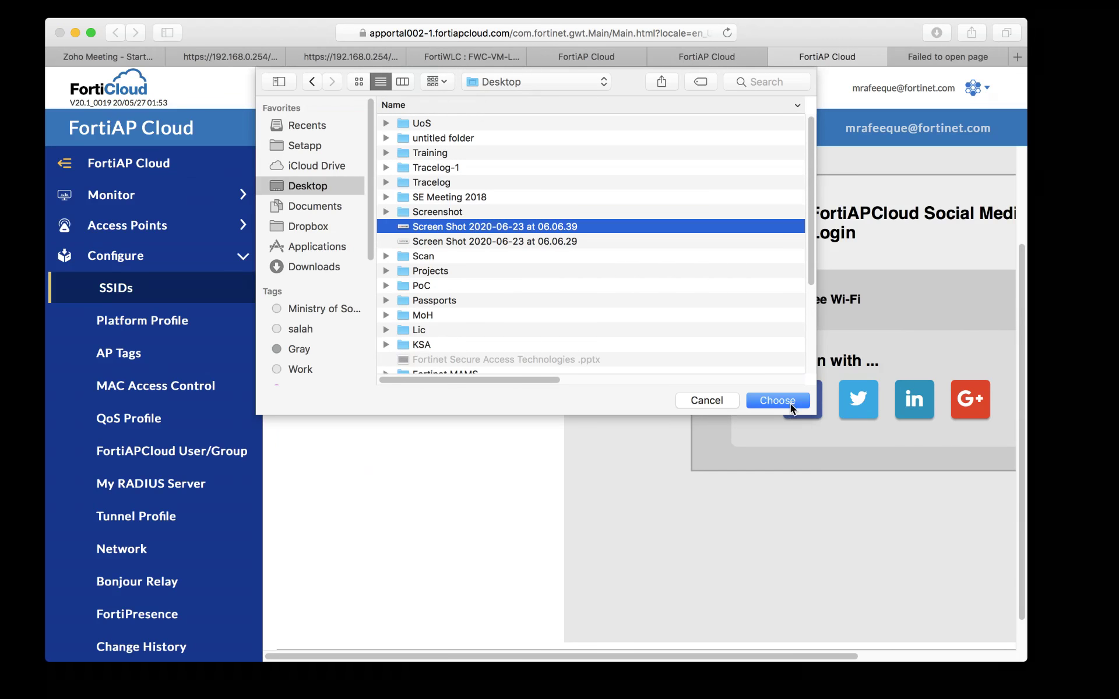
pyautogui.click(792, 402)
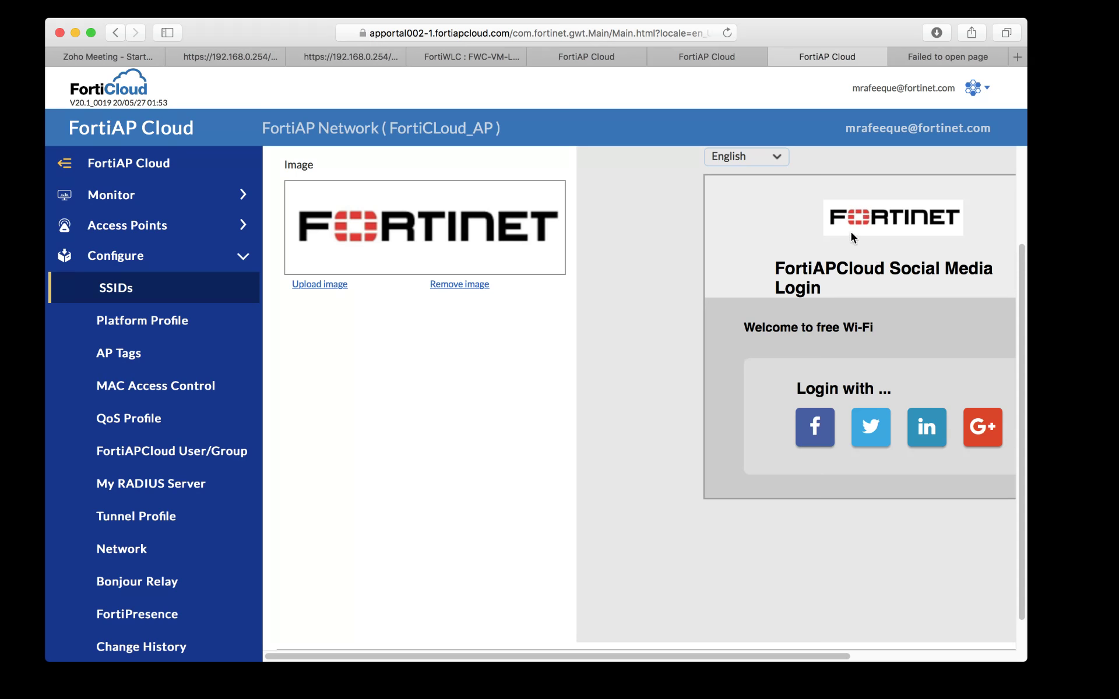
# Step: Examine the new logo in the social media login page preview and continue to the SSID's settings summary
pyautogui.hscroll(4, 890, 232)
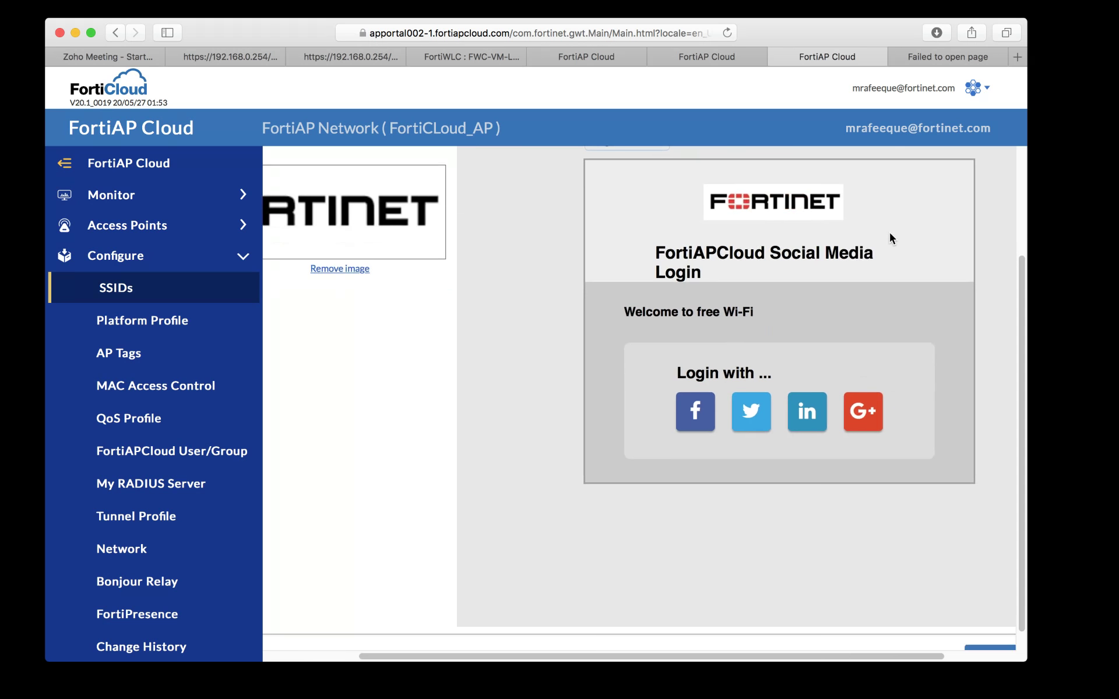
pyautogui.scroll(-1, 889, 238)
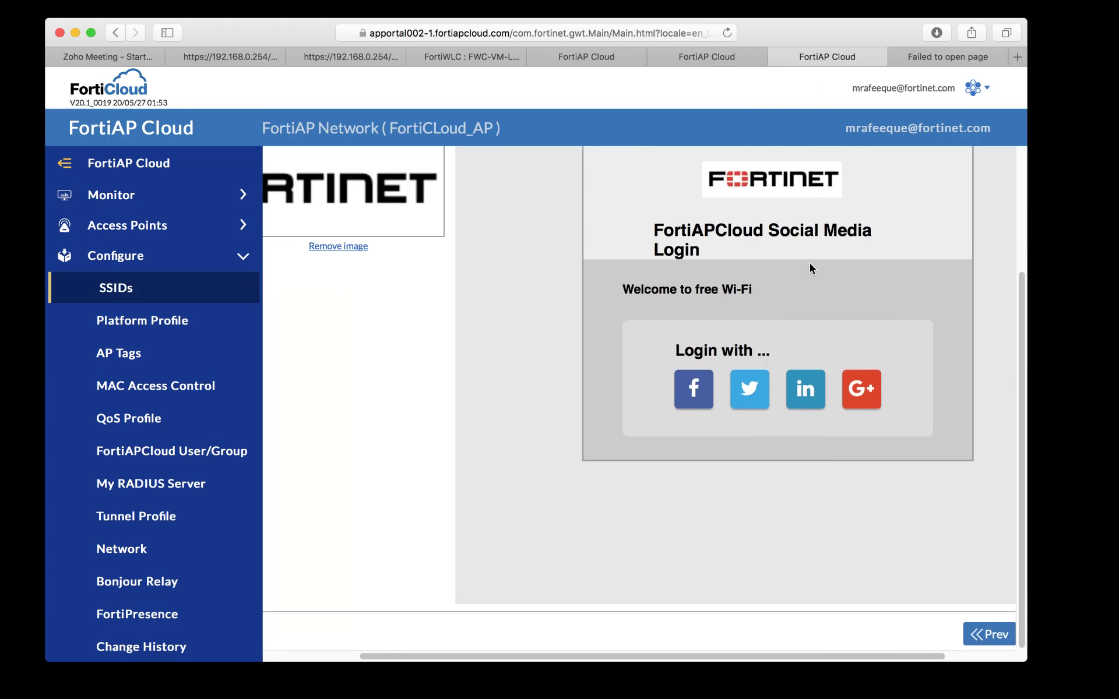
pyautogui.hscroll(-5, 810, 263)
pyautogui.hscroll(8, 772, 234)
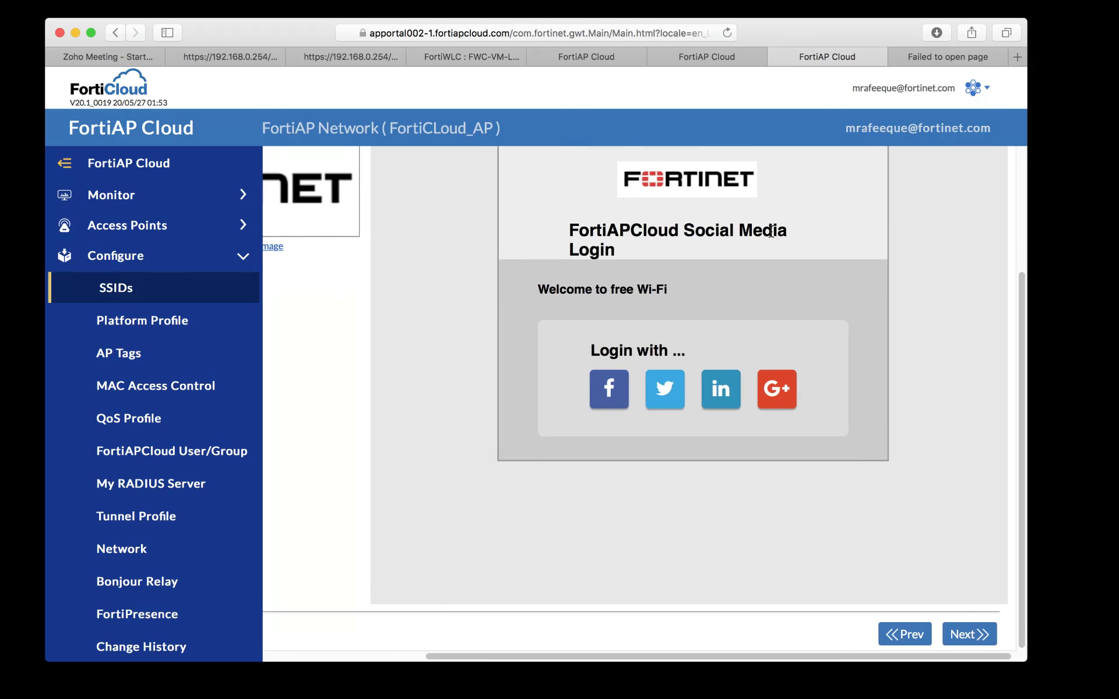
pyautogui.click(961, 632)
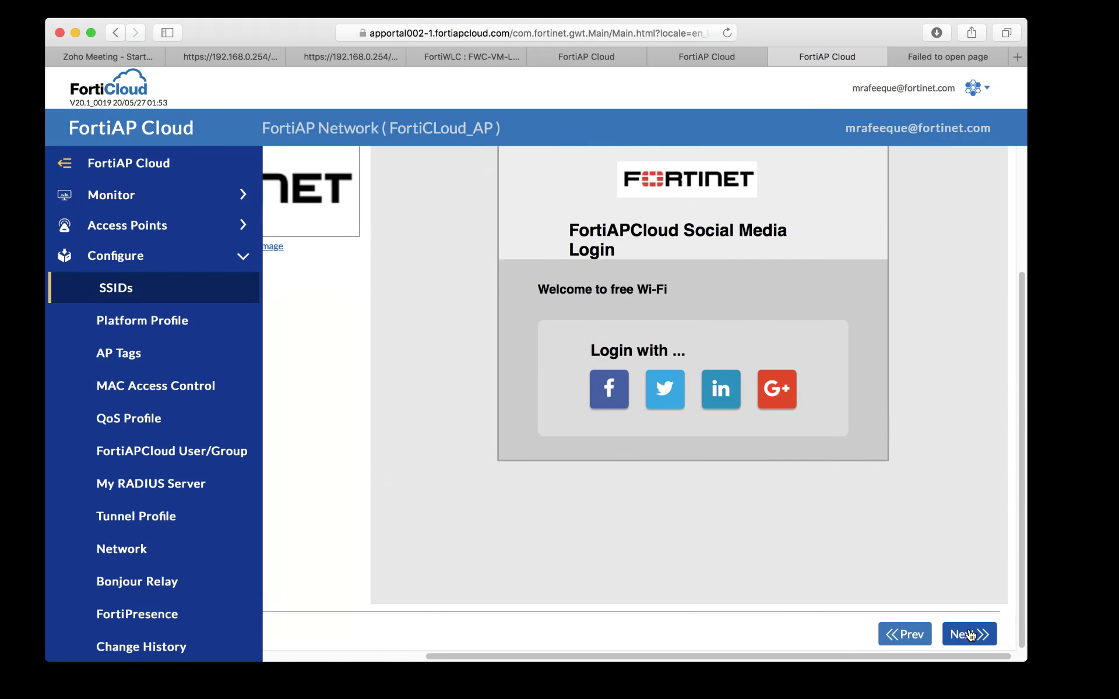
pyautogui.scroll(1, 851, 484)
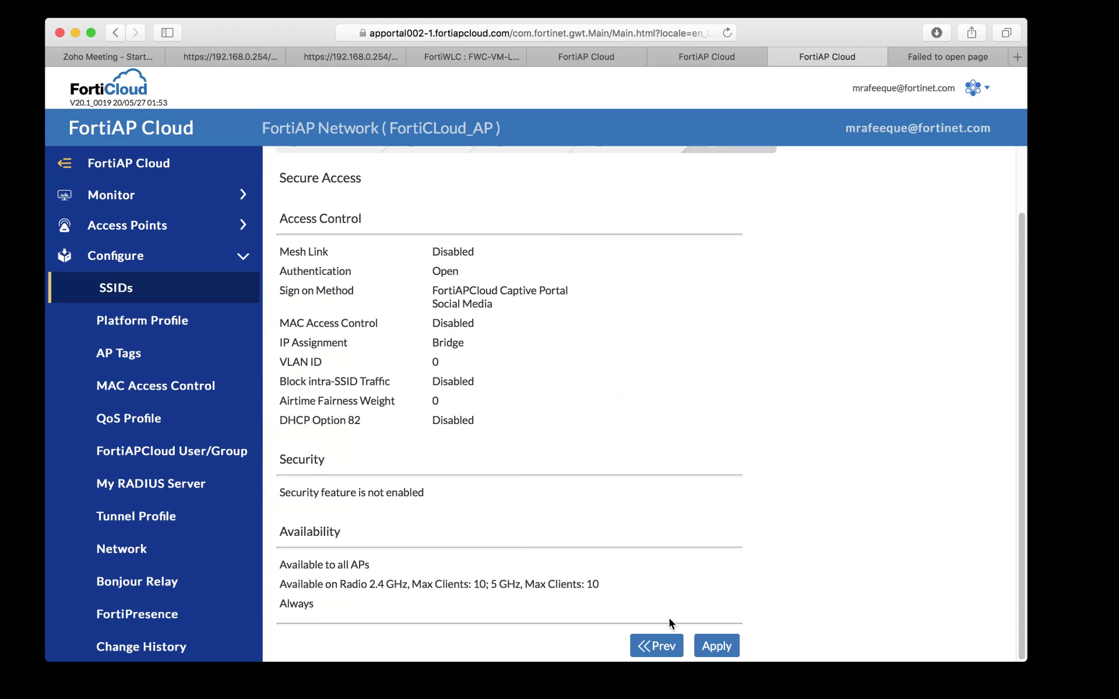
# Step: Return to the SSID's access control settings and set the sign on method to Self-Registered Guests
pyautogui.click(655, 646)
pyautogui.scroll(-3, 655, 491)
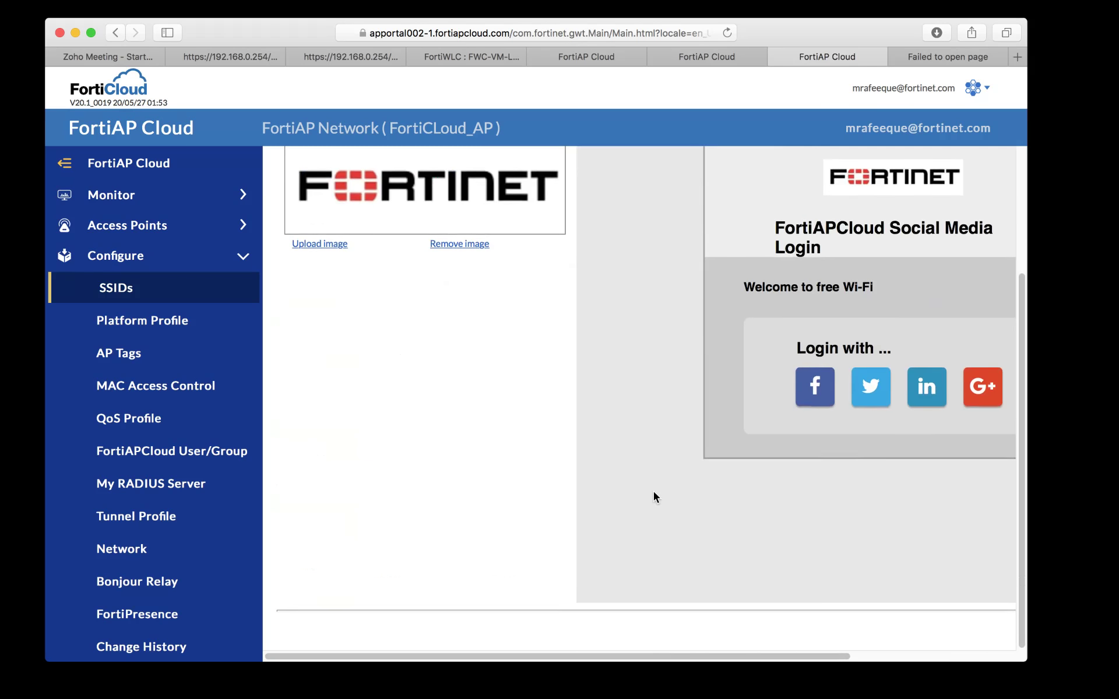
pyautogui.scroll(3, 654, 494)
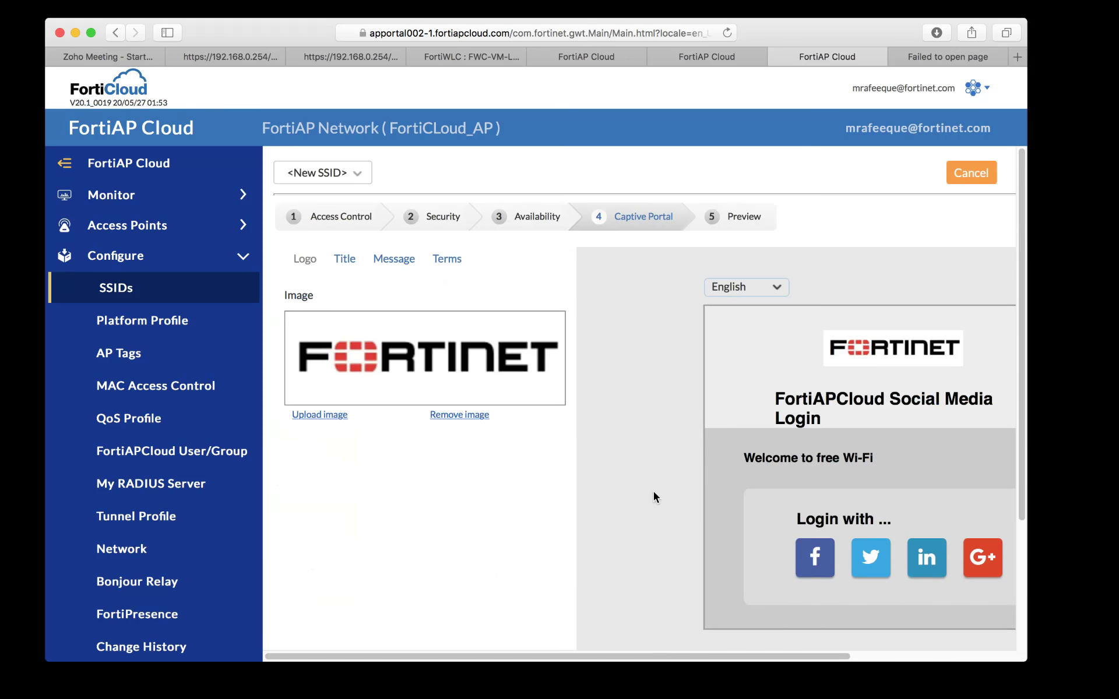
pyautogui.click(440, 212)
pyautogui.click(350, 211)
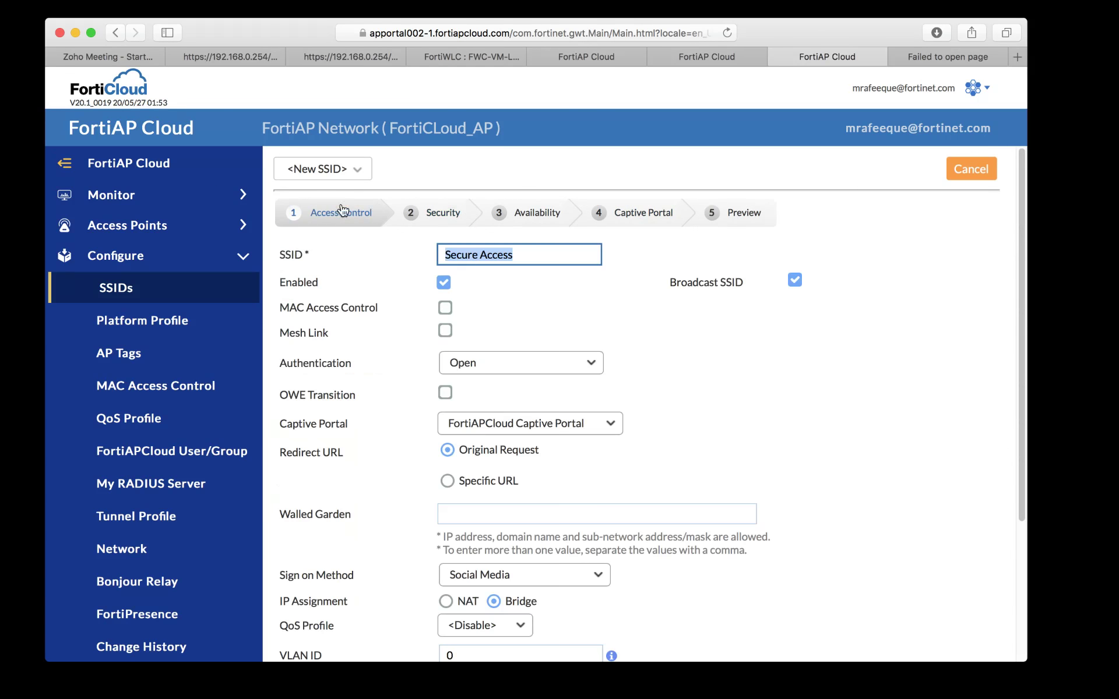
pyautogui.scroll(-5, 563, 425)
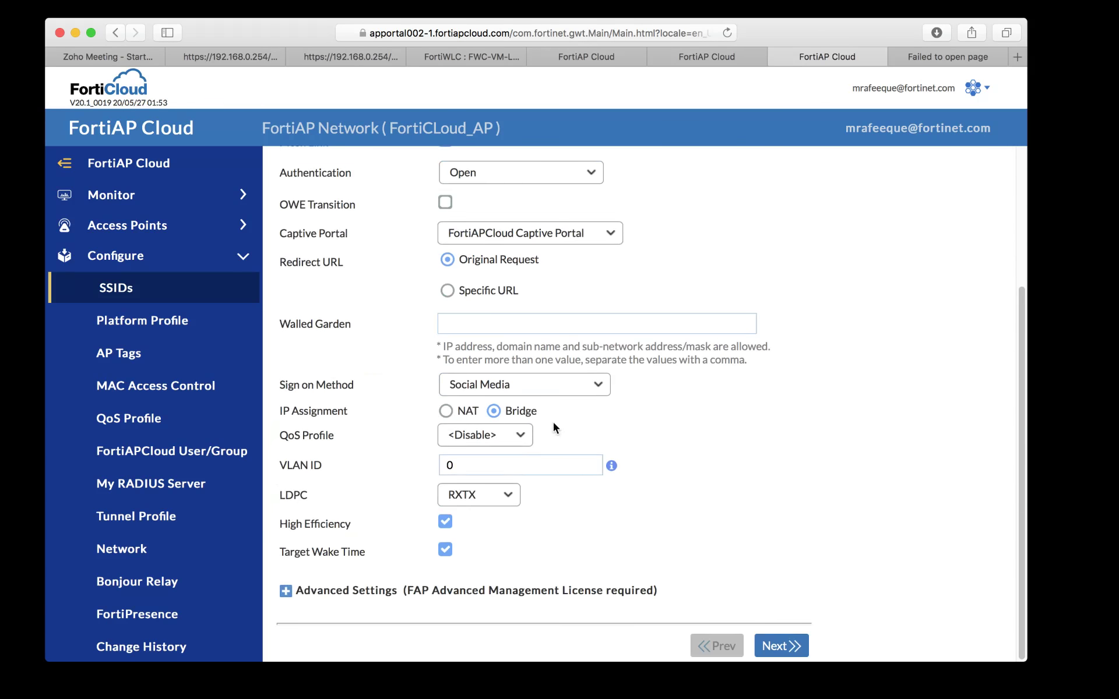
pyautogui.click(537, 389)
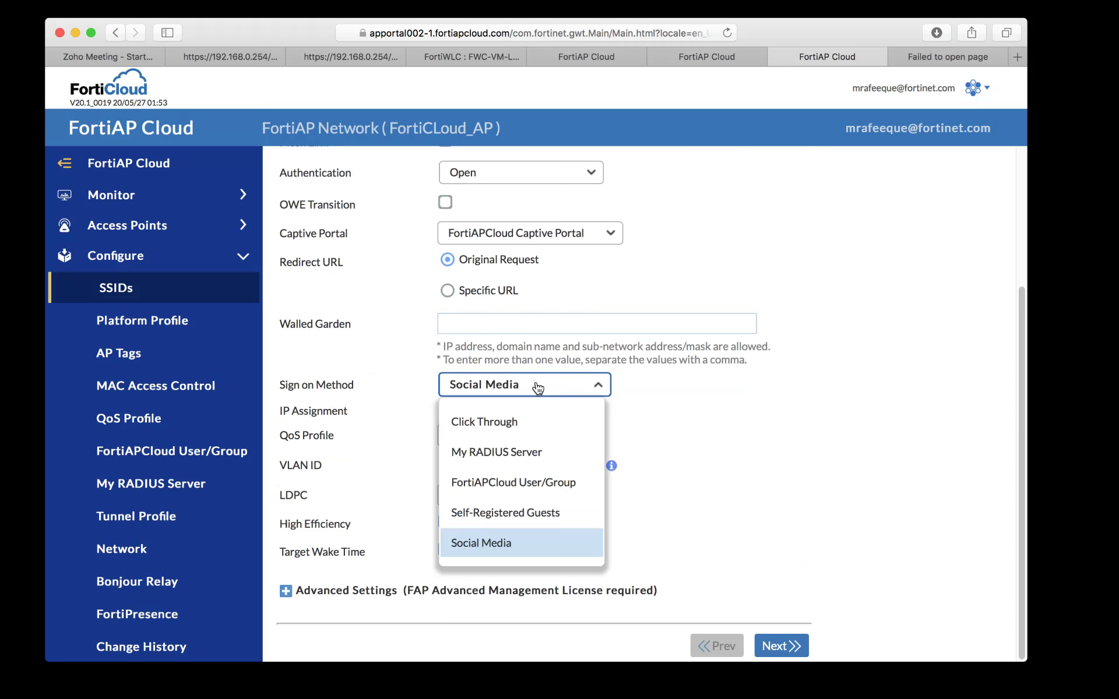
pyautogui.click(493, 516)
pyautogui.scroll(-2, 733, 494)
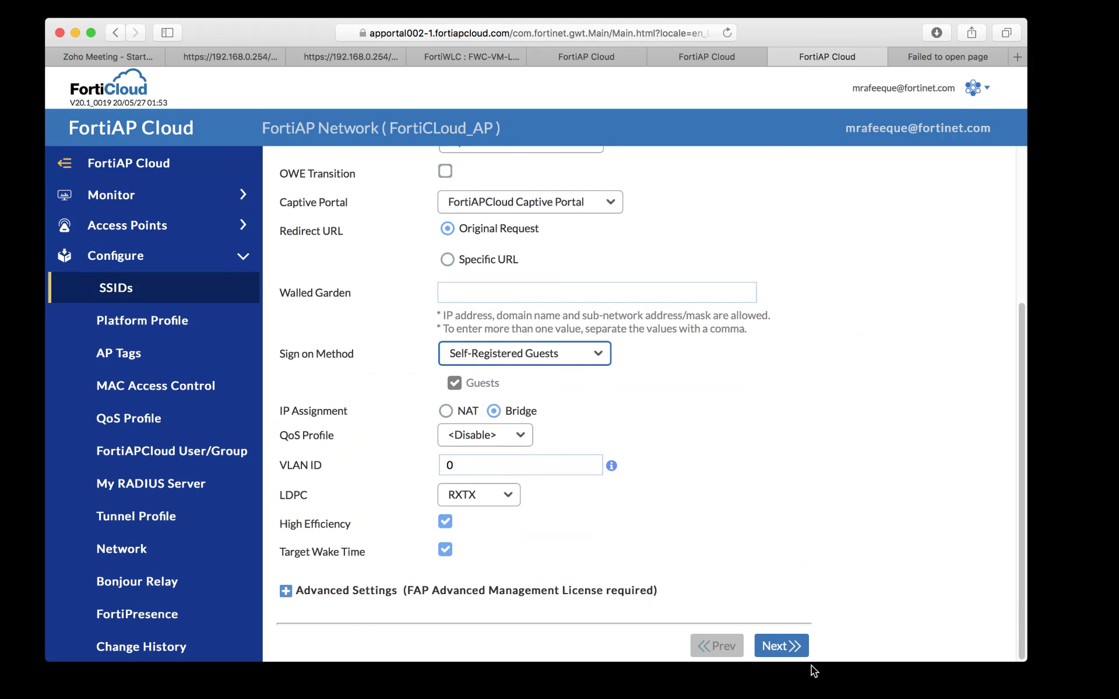
# Step: Continue through the security and availability settings to the captive portal settings, leaving them as they are
pyautogui.click(781, 645)
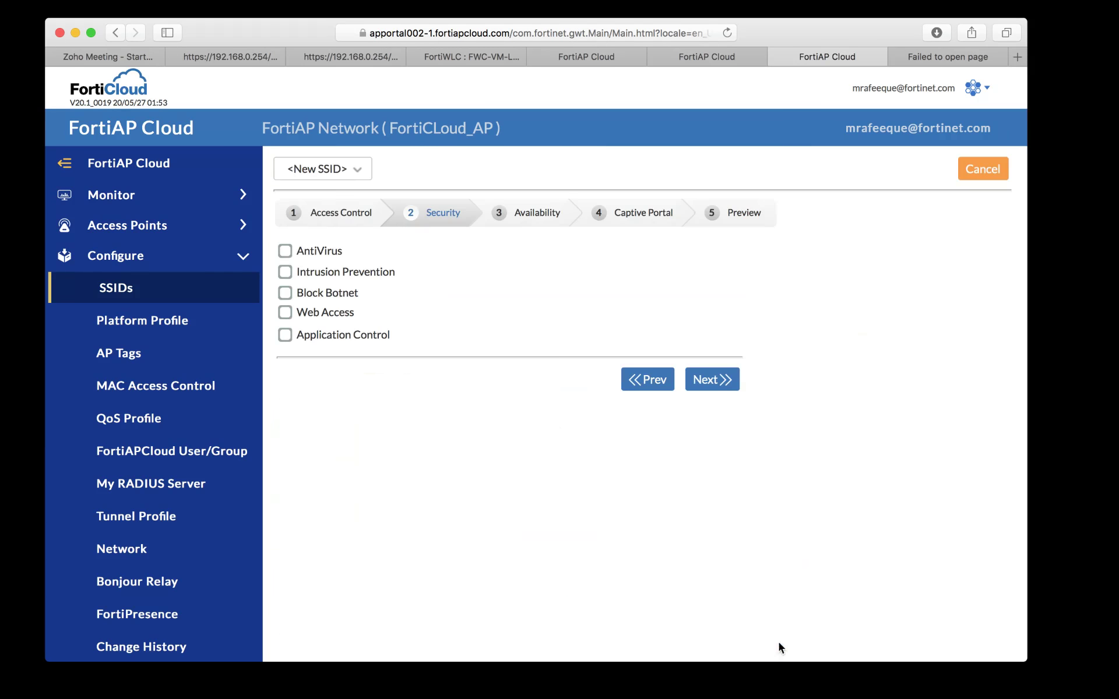
pyautogui.click(726, 383)
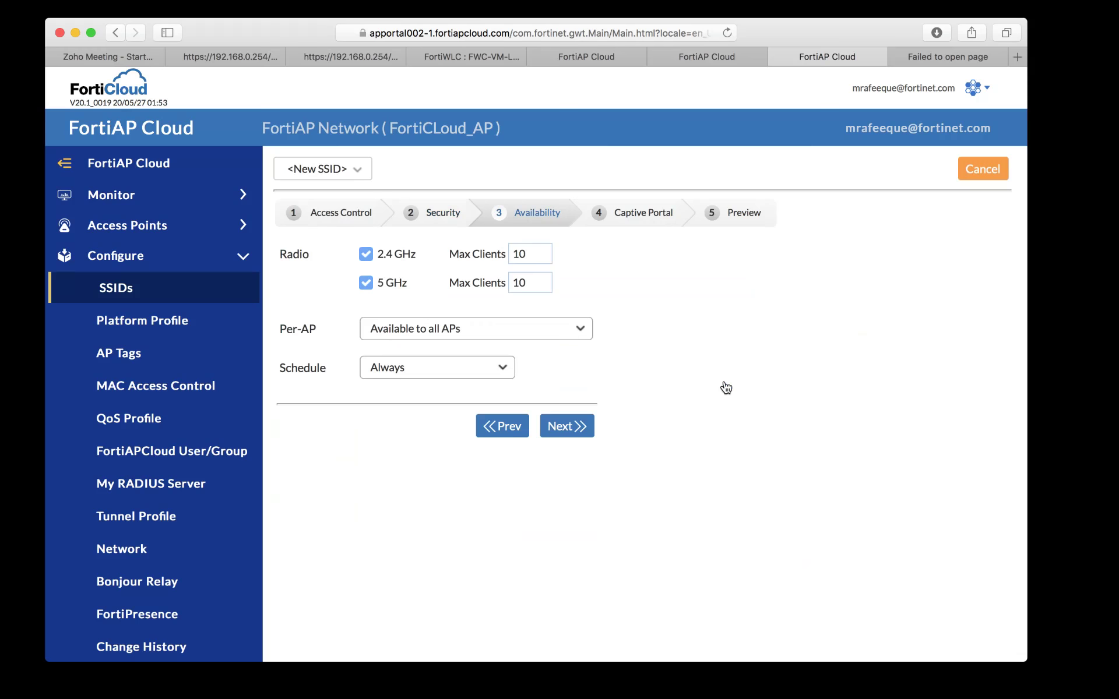
pyautogui.click(567, 426)
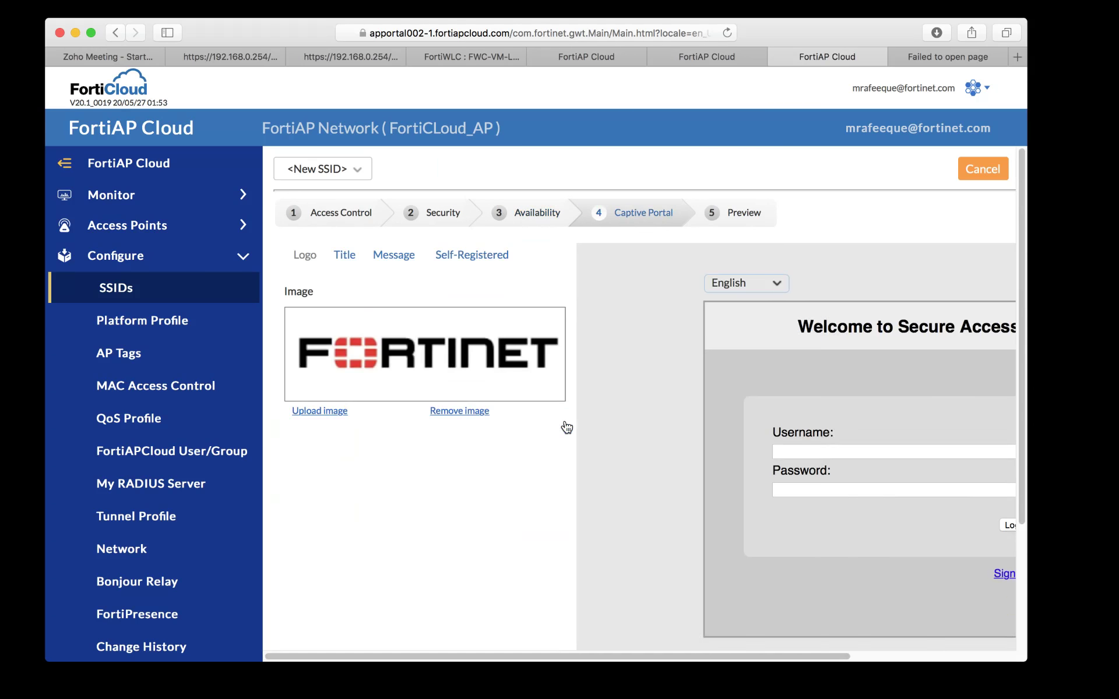
pyautogui.scroll(-2, 628, 414)
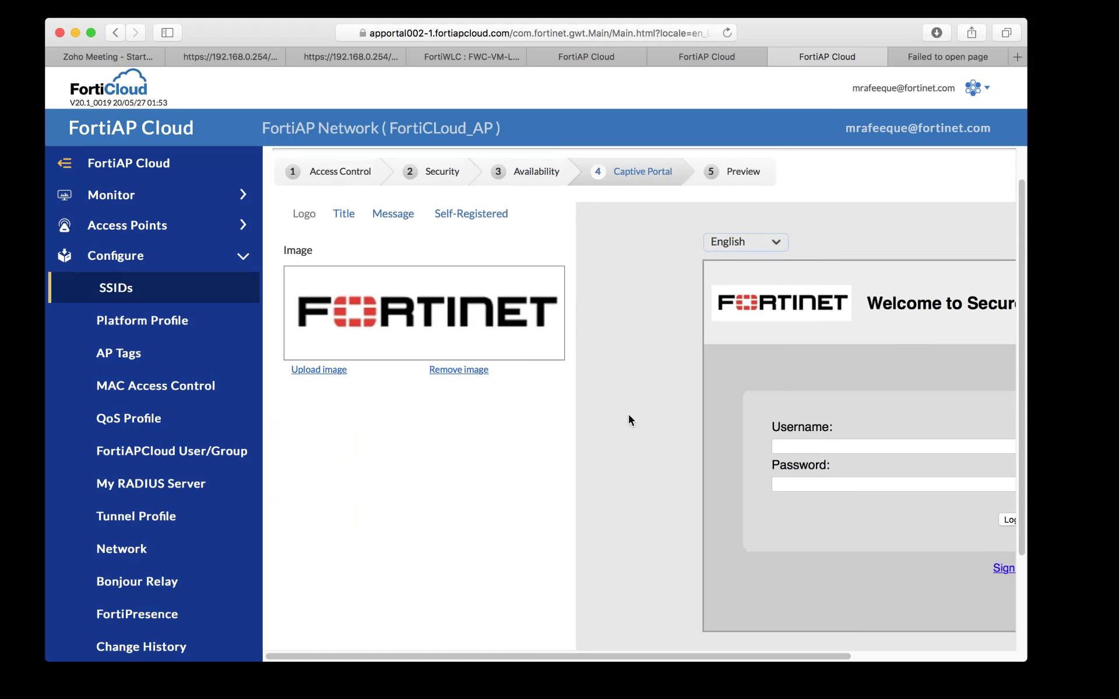
# Step: Open the captive portal's Self-Registered settings and examine the account expiry, page title and guest registration form preview
pyautogui.click(495, 217)
pyautogui.scroll(-5, 593, 379)
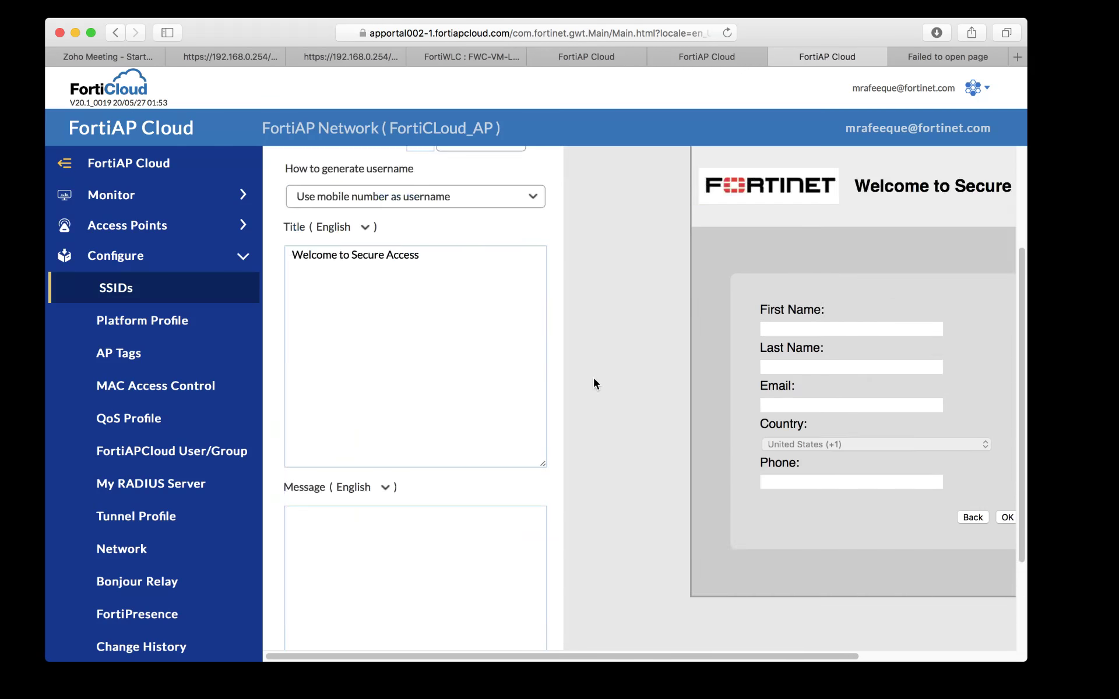
pyautogui.scroll(1, 594, 379)
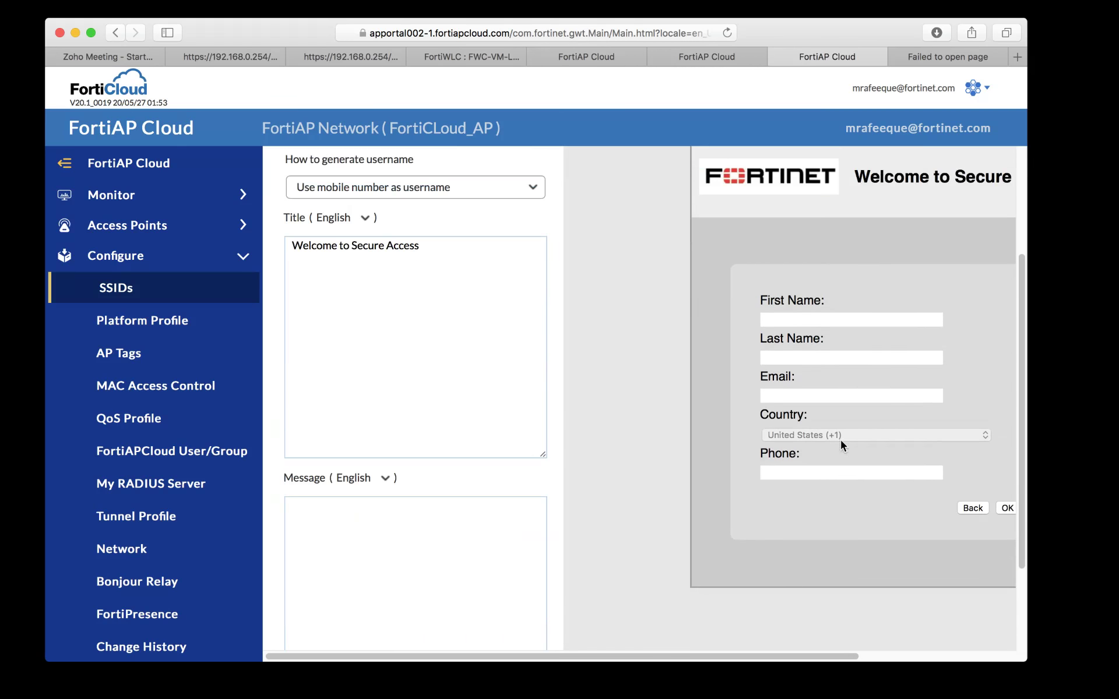
pyautogui.scroll(1, 815, 373)
pyautogui.scroll(2, 815, 373)
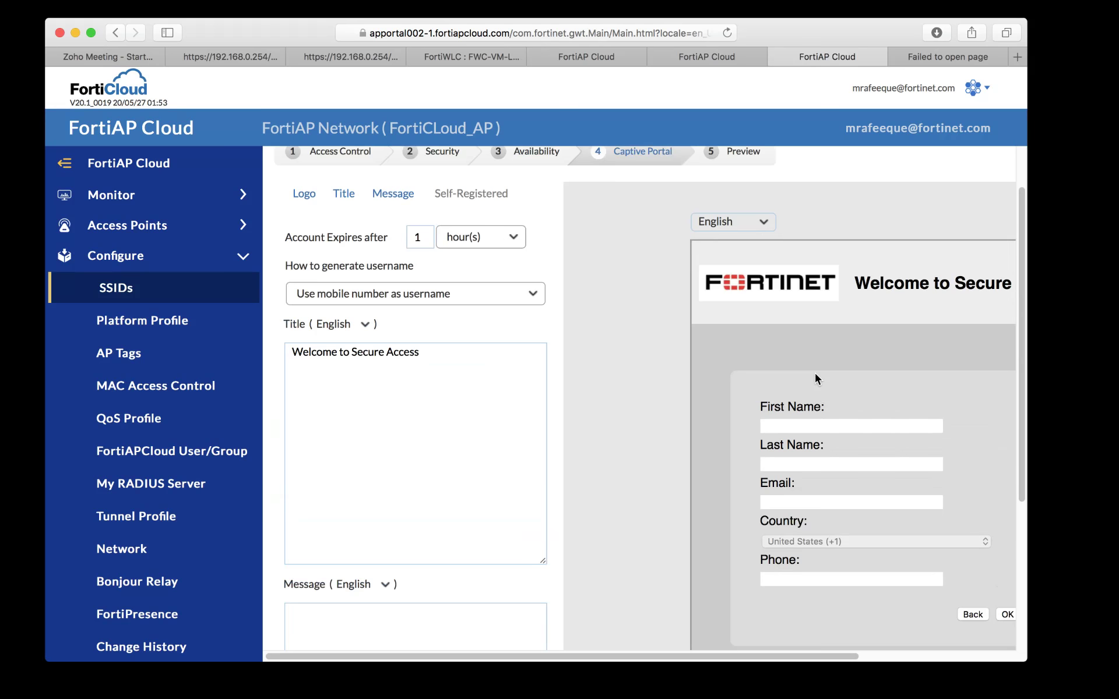
pyautogui.scroll(-2, 815, 373)
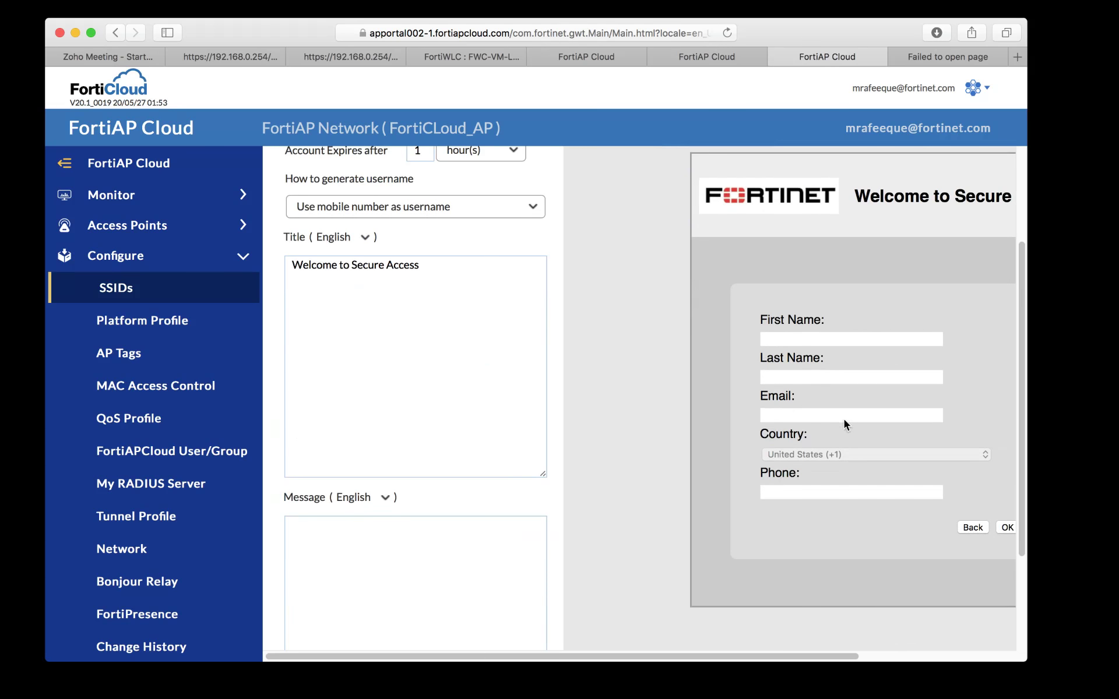
pyautogui.scroll(1, 592, 271)
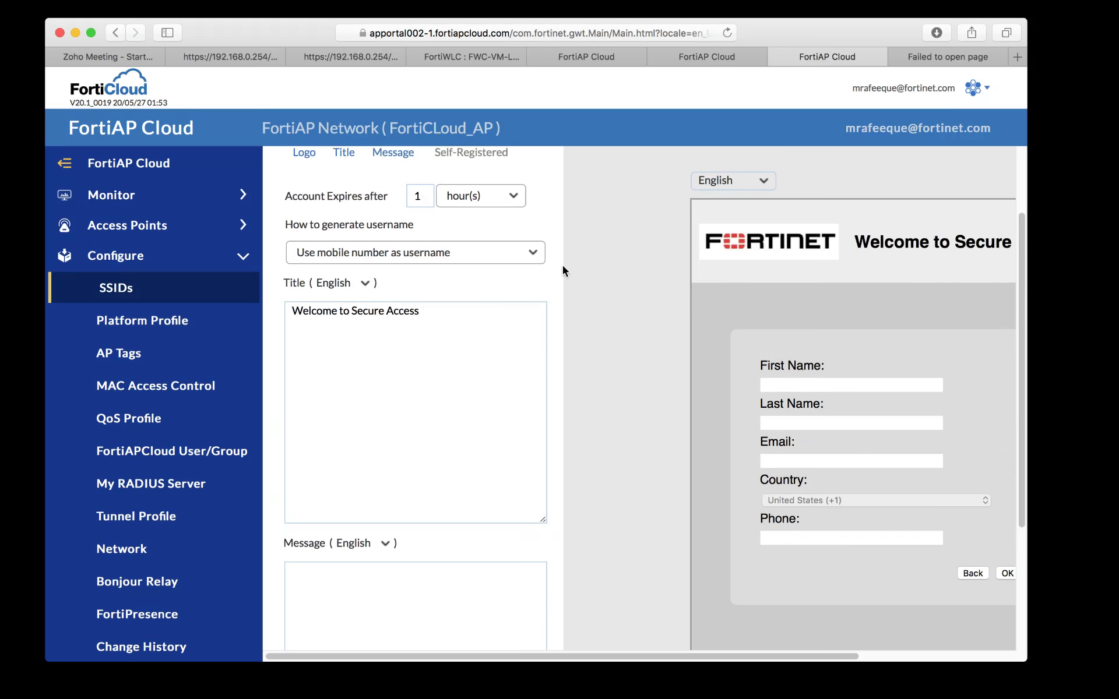
# Step: Examine the options for generating the guest username, the full registration page preview and the message field
pyautogui.click(507, 252)
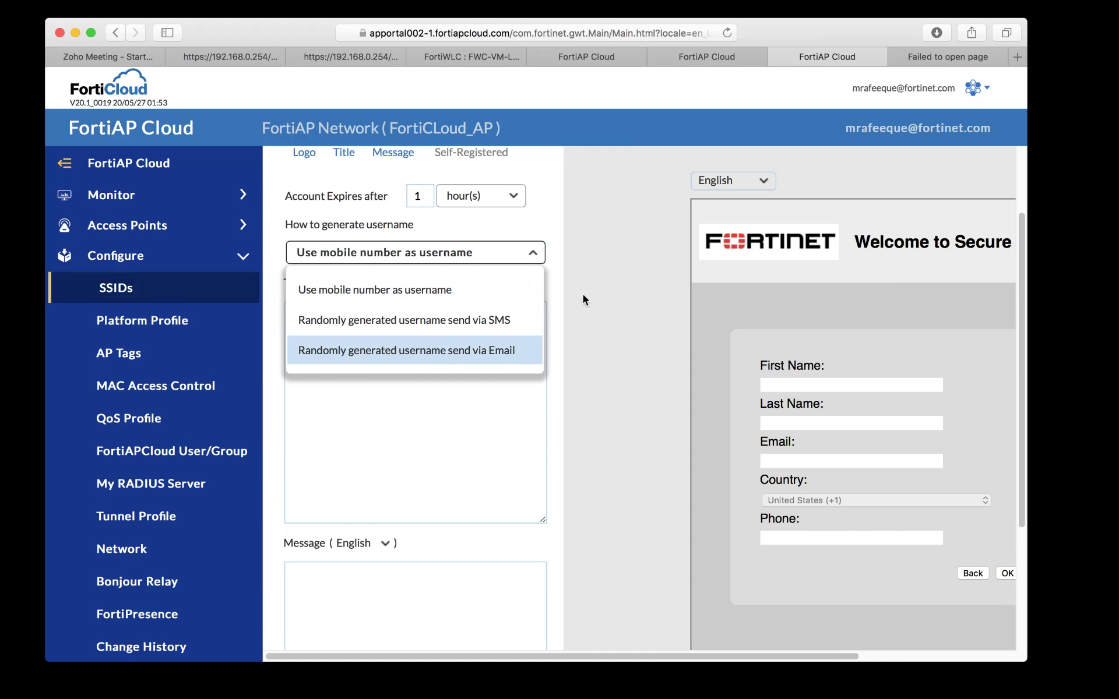
pyautogui.click(527, 256)
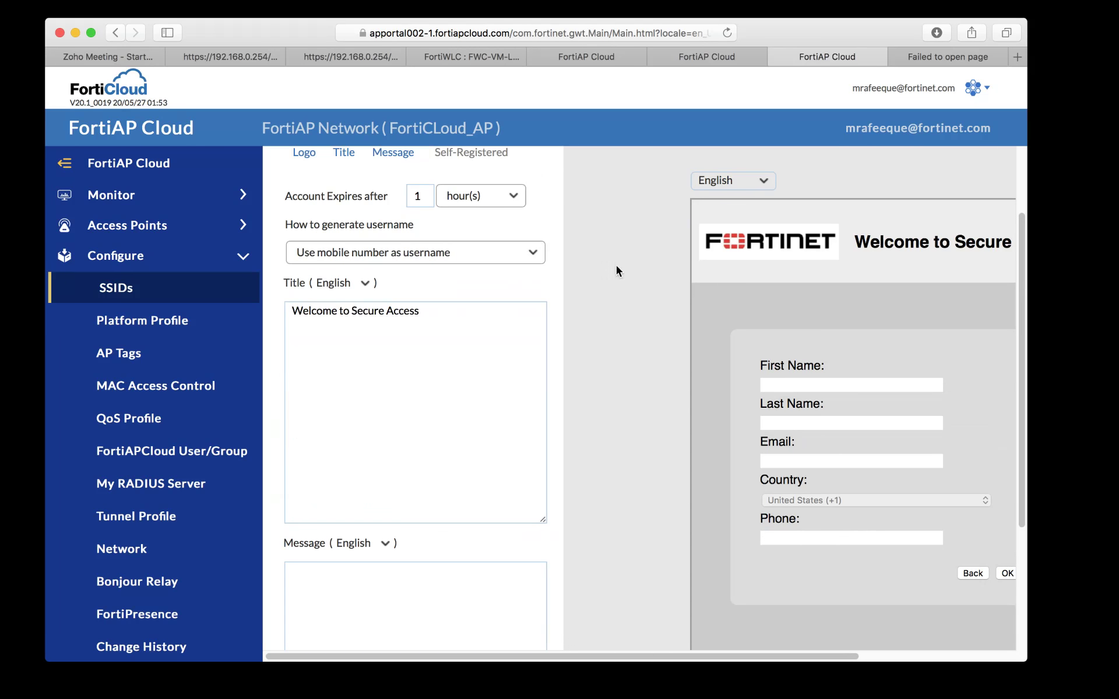
pyautogui.hscroll(5, 611, 274)
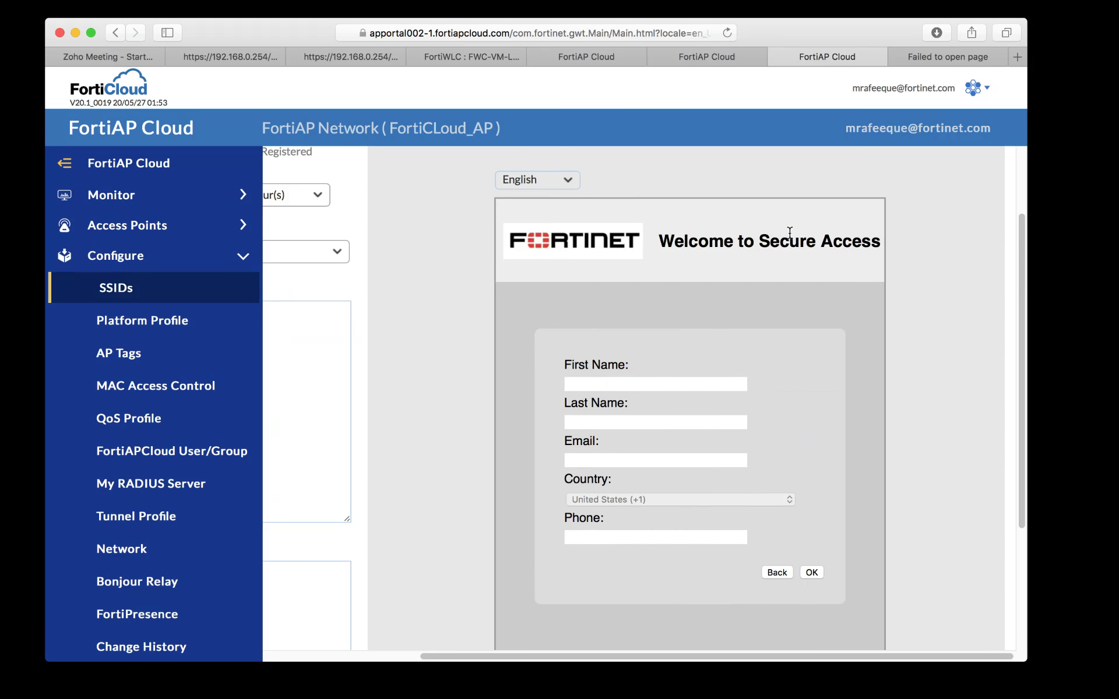
pyautogui.hscroll(-5, 647, 245)
pyautogui.scroll(-4, 623, 246)
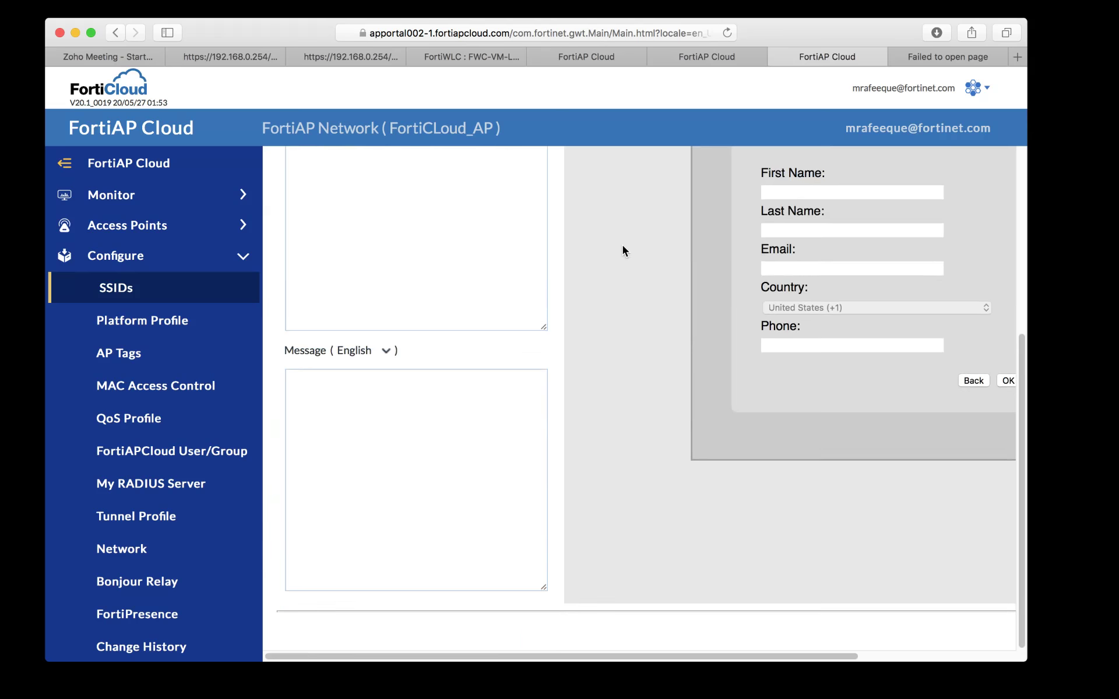
pyautogui.scroll(3, 623, 246)
# Step: View the platform profiles and the FortiAPCloud user groups, and examine the fields for adding a group without creating one
pyautogui.click(140, 320)
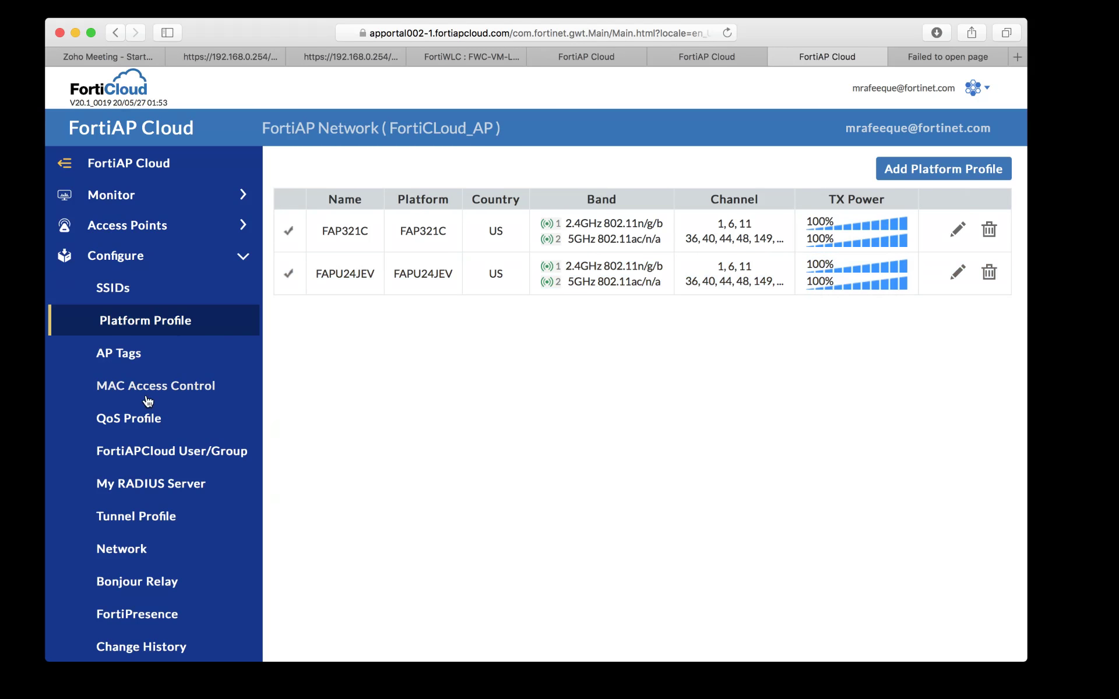
pyautogui.click(159, 455)
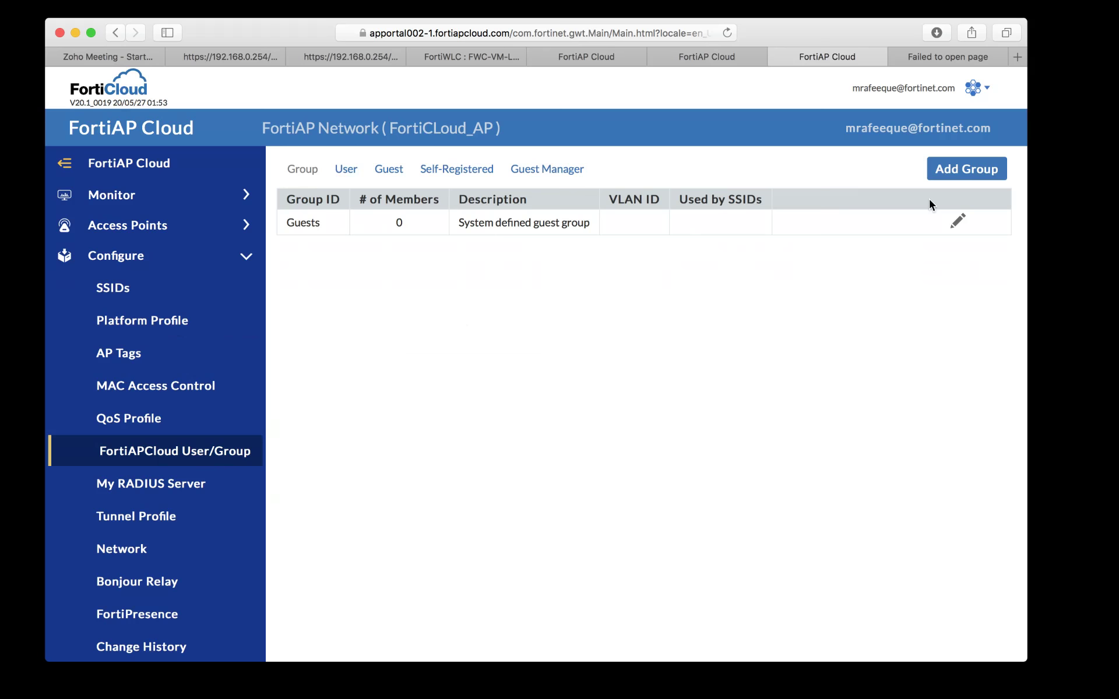
pyautogui.click(969, 170)
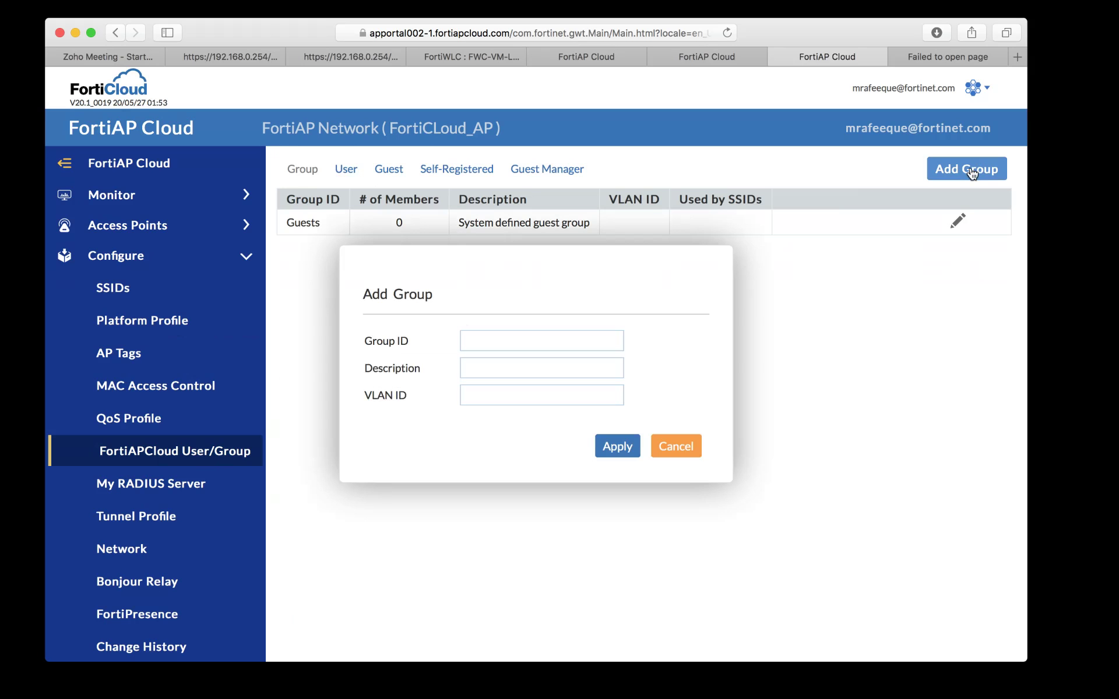
pyautogui.click(549, 339)
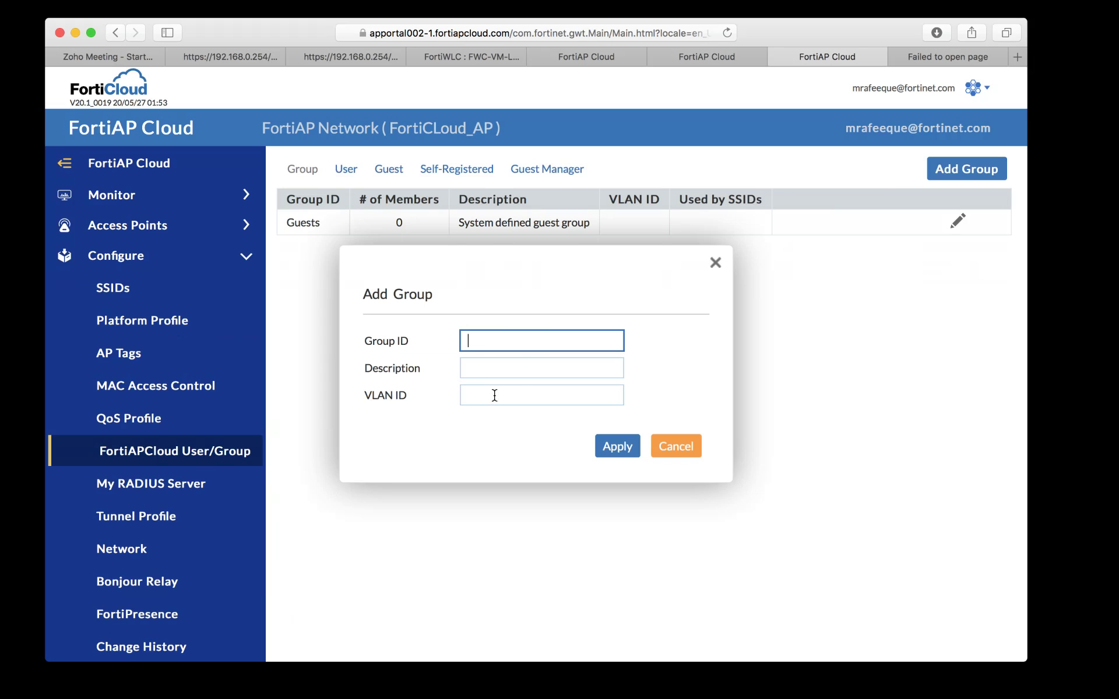
pyautogui.click(688, 449)
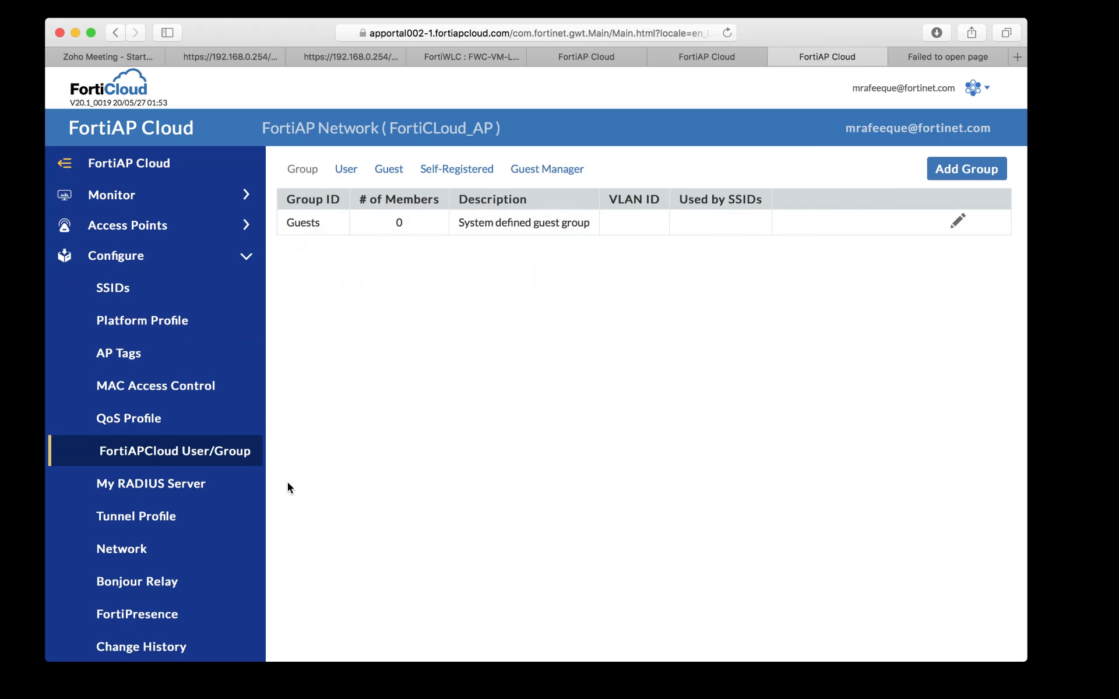
# Step: View the QoS profiles and open the FortiPresence settings, selecting Foreign Channels Only as the mode
pyautogui.click(132, 420)
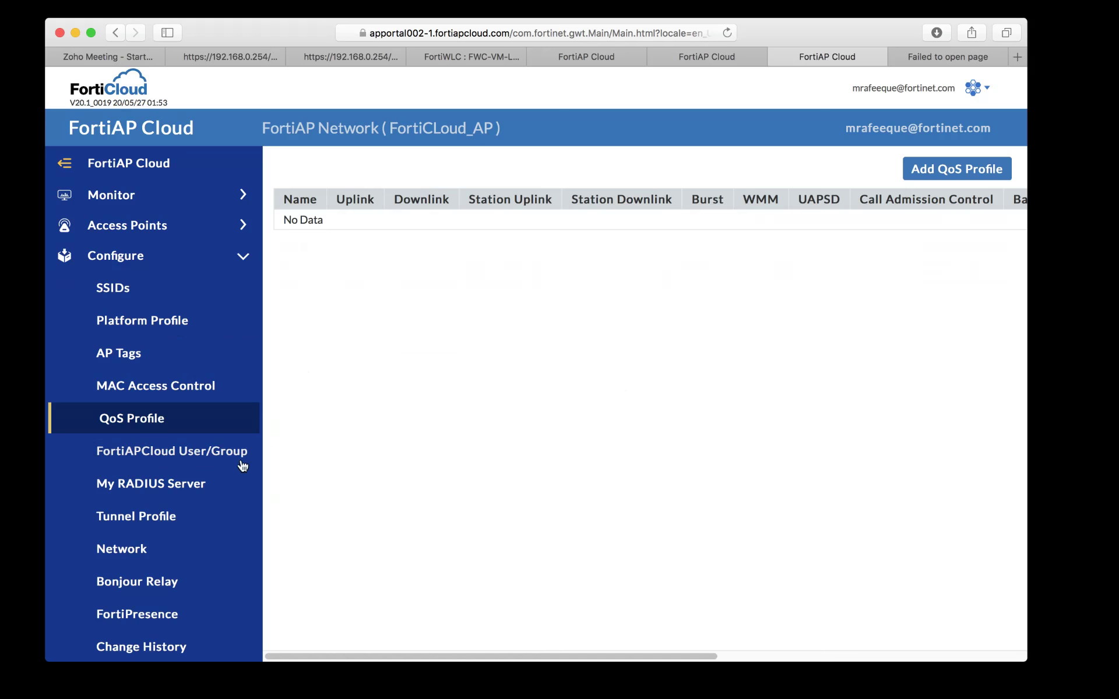
pyautogui.click(166, 615)
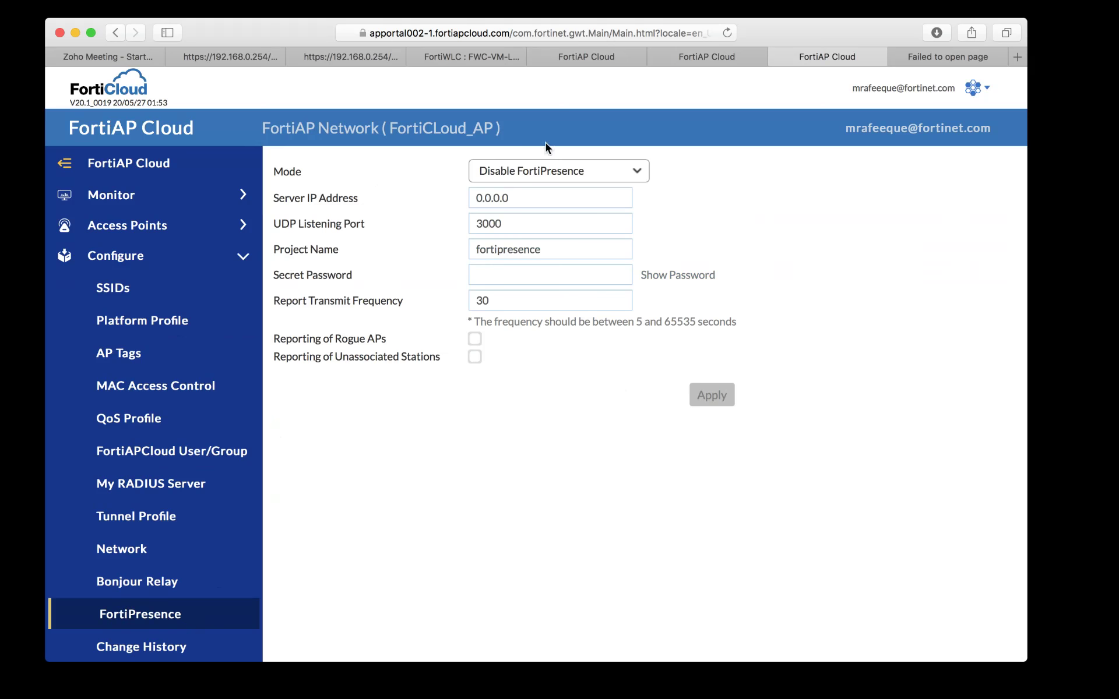
pyautogui.click(528, 175)
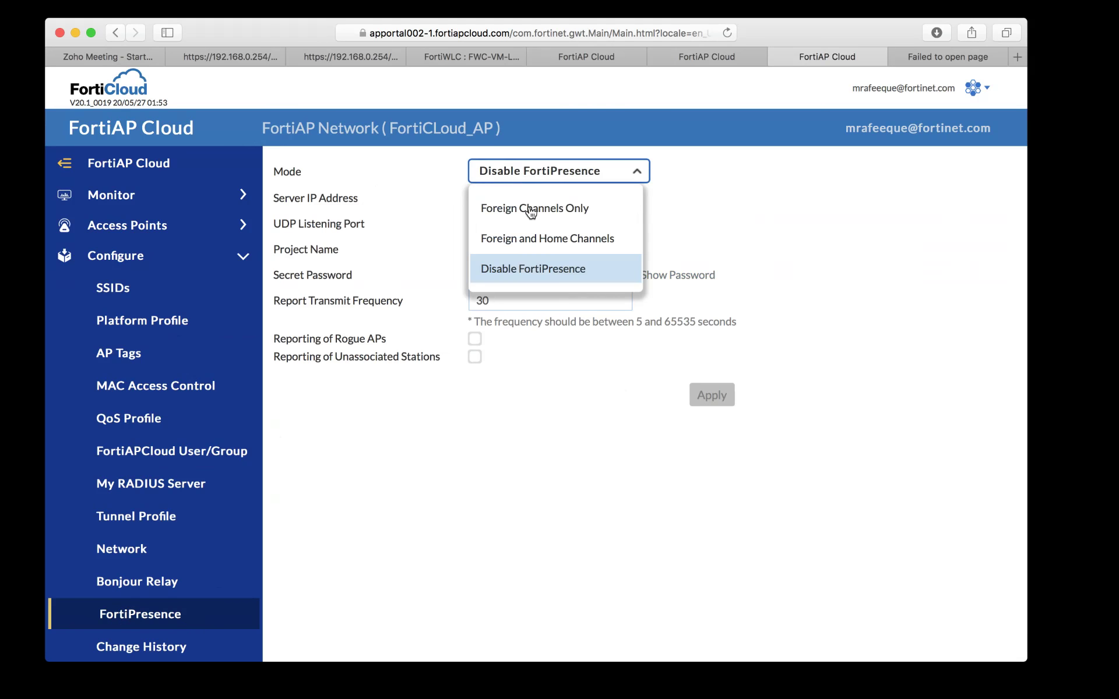
pyautogui.click(532, 212)
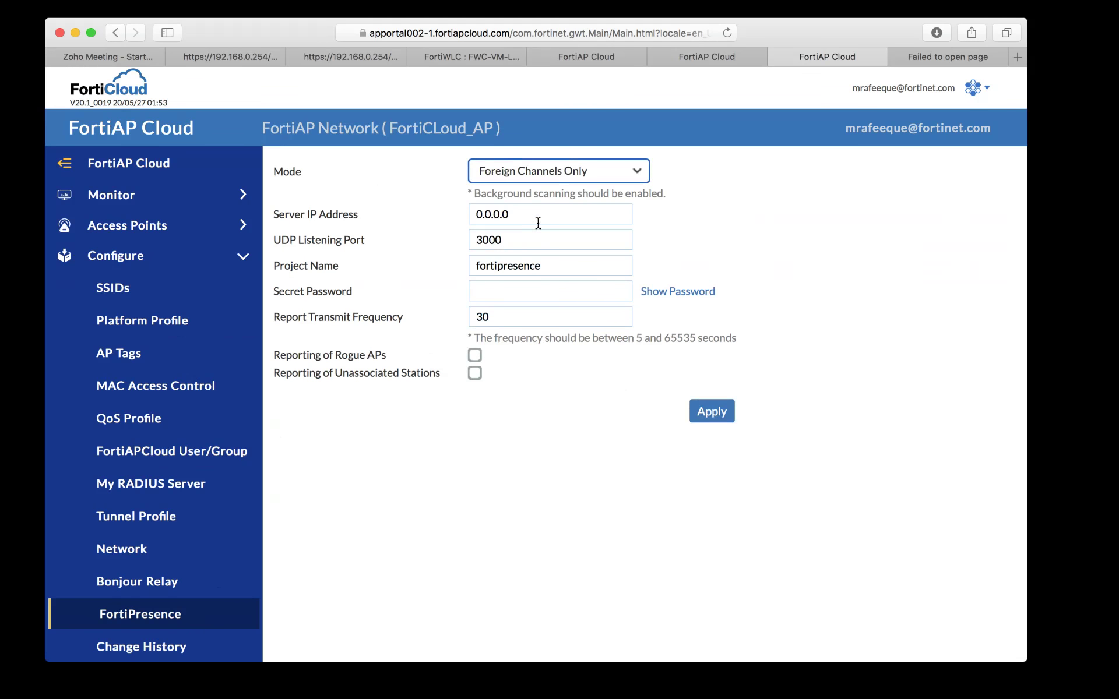
# Step: Examine the FortiPresence project name, secret password and server IP address fields without changing them
pyautogui.press('Tab')
pyautogui.moveTo(547, 263); pyautogui.dragTo(477, 262)
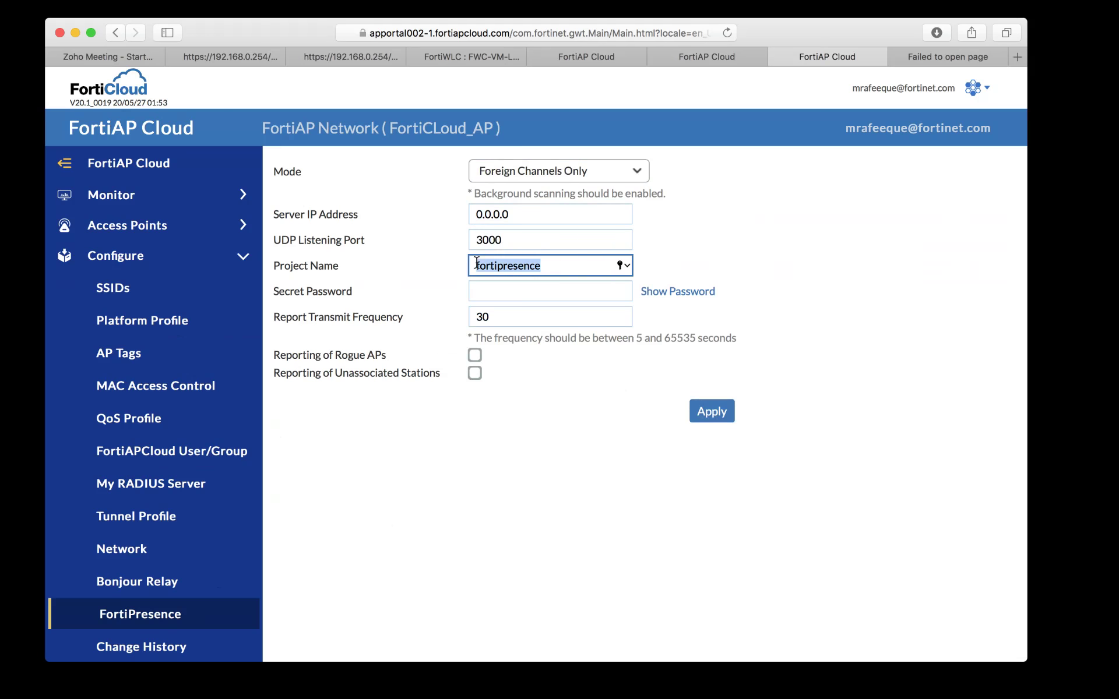
pyautogui.click(549, 290)
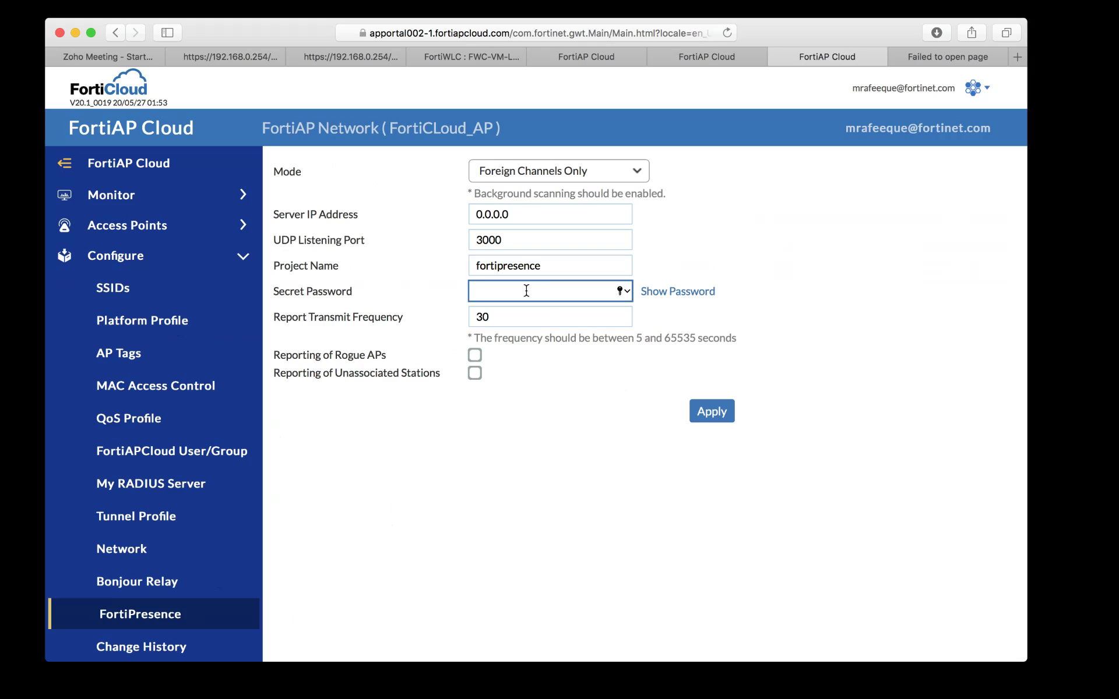
pyautogui.moveTo(517, 214); pyautogui.dragTo(473, 214)
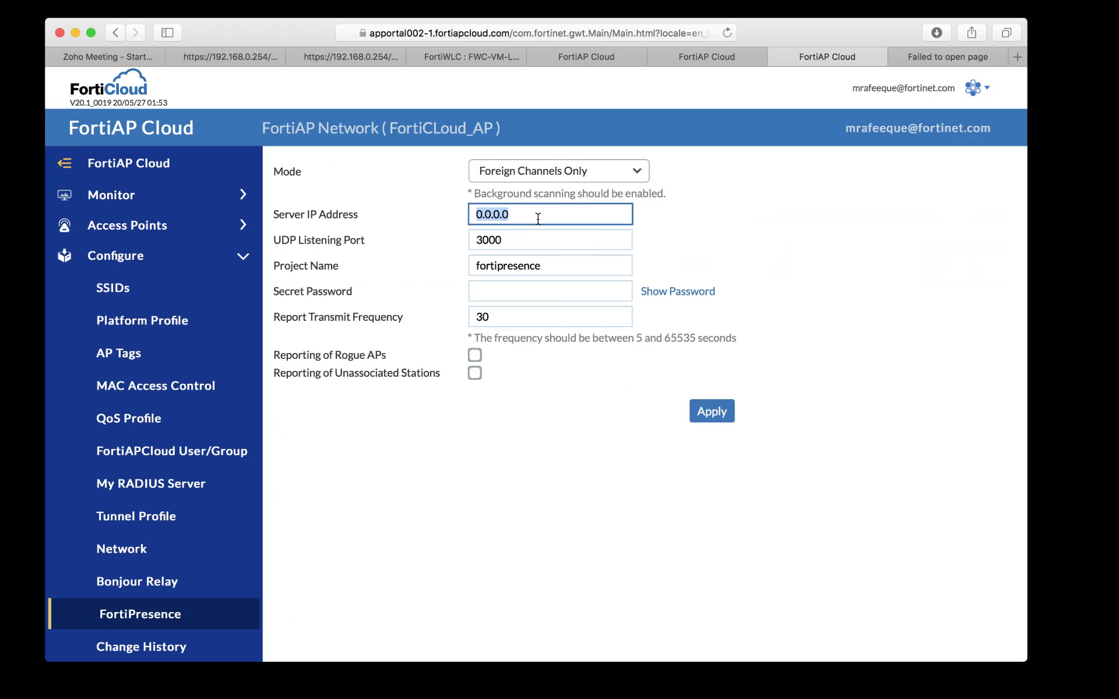
pyautogui.click(537, 218)
pyautogui.moveTo(528, 215); pyautogui.dragTo(460, 219)
pyautogui.moveTo(546, 213); pyautogui.dragTo(445, 208)
pyautogui.click(541, 216)
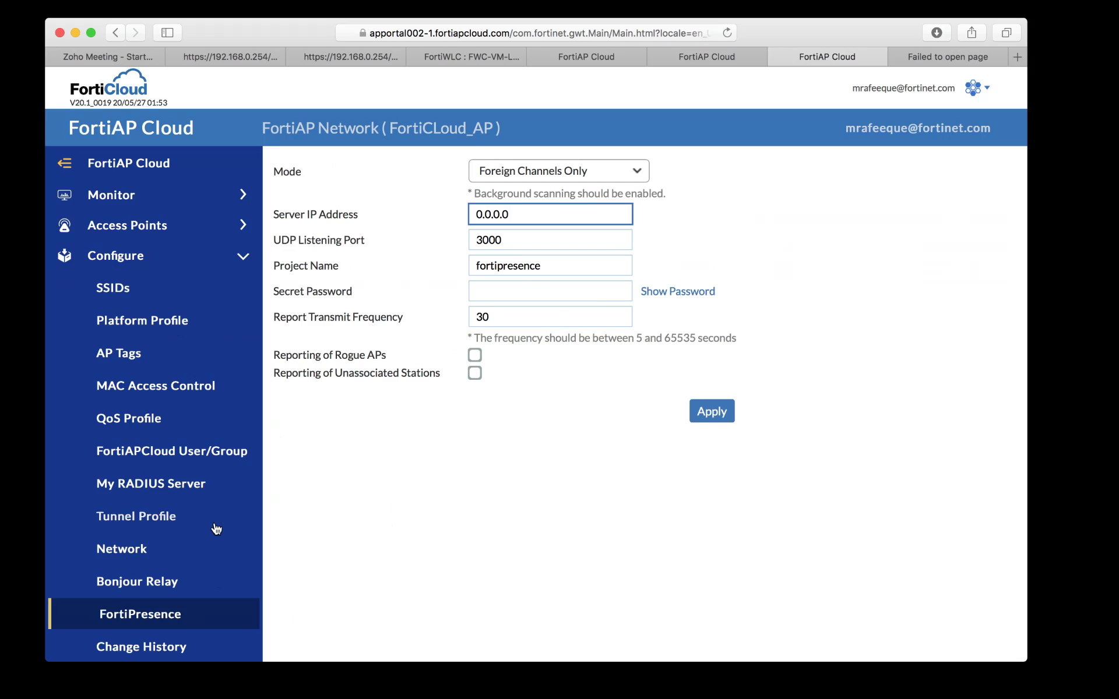
# Step: Open the tunnel profiles and examine the fields and GRE and L2TP tunnel types for a new profile, discarding it
pyautogui.click(174, 521)
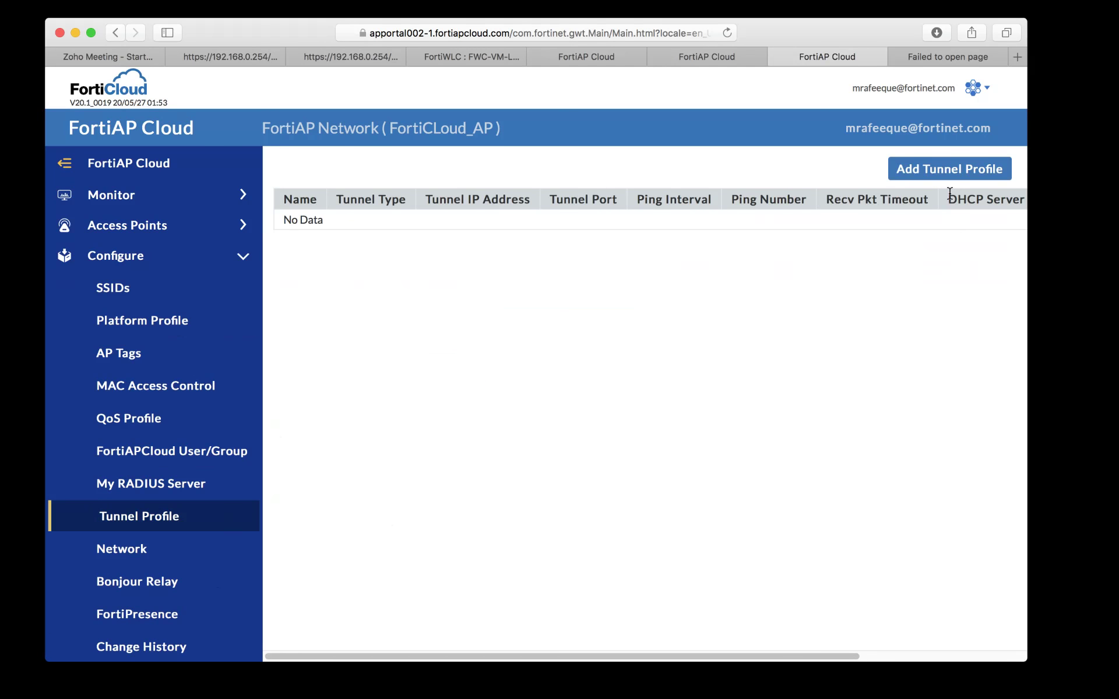
pyautogui.click(949, 169)
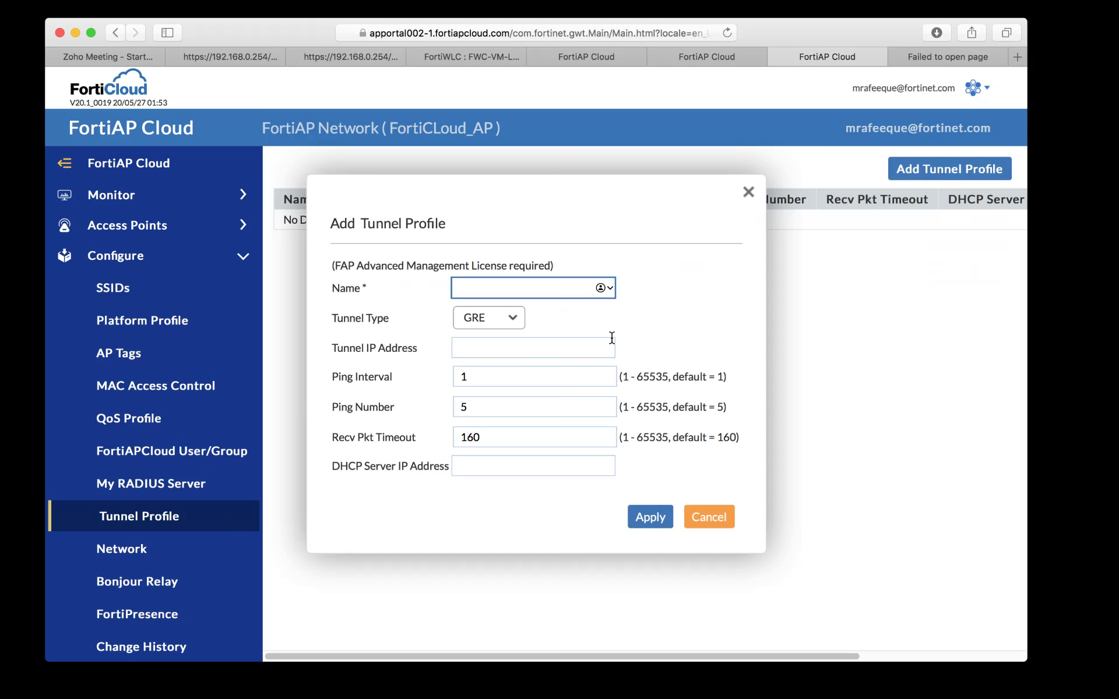
pyautogui.click(505, 325)
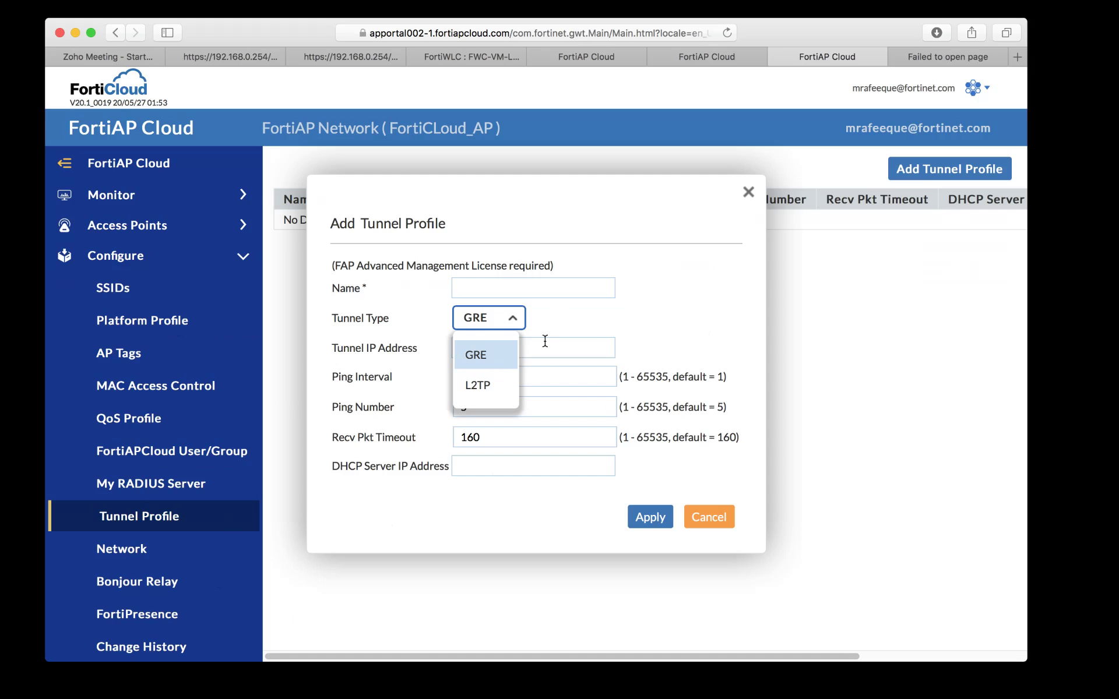
pyautogui.click(575, 333)
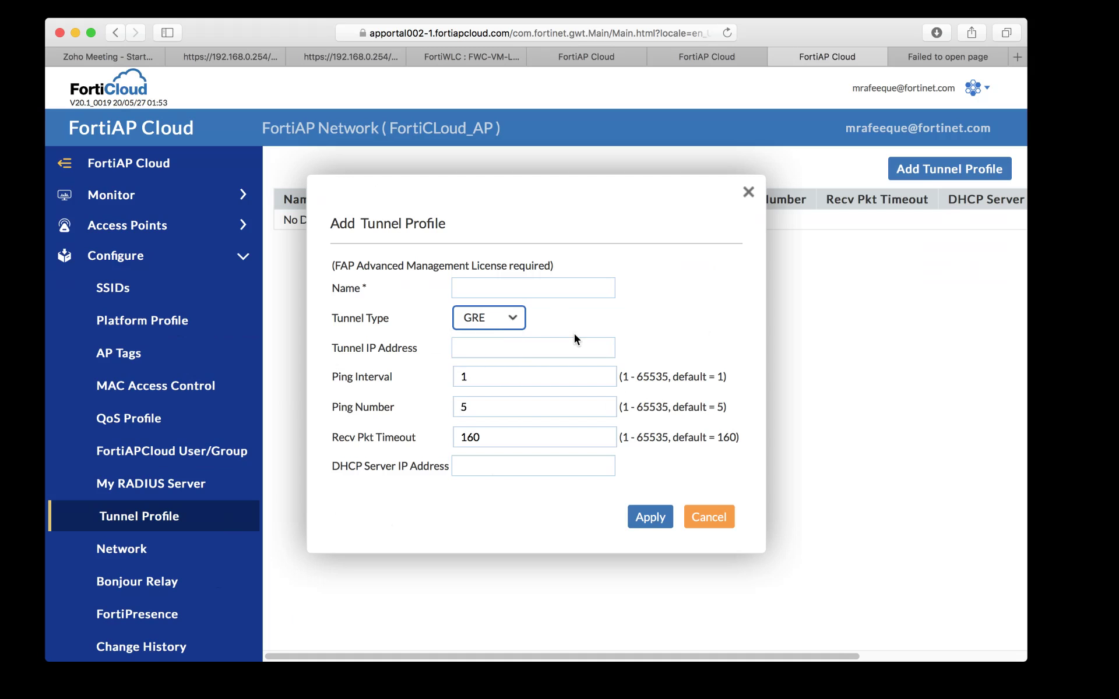
pyautogui.click(512, 321)
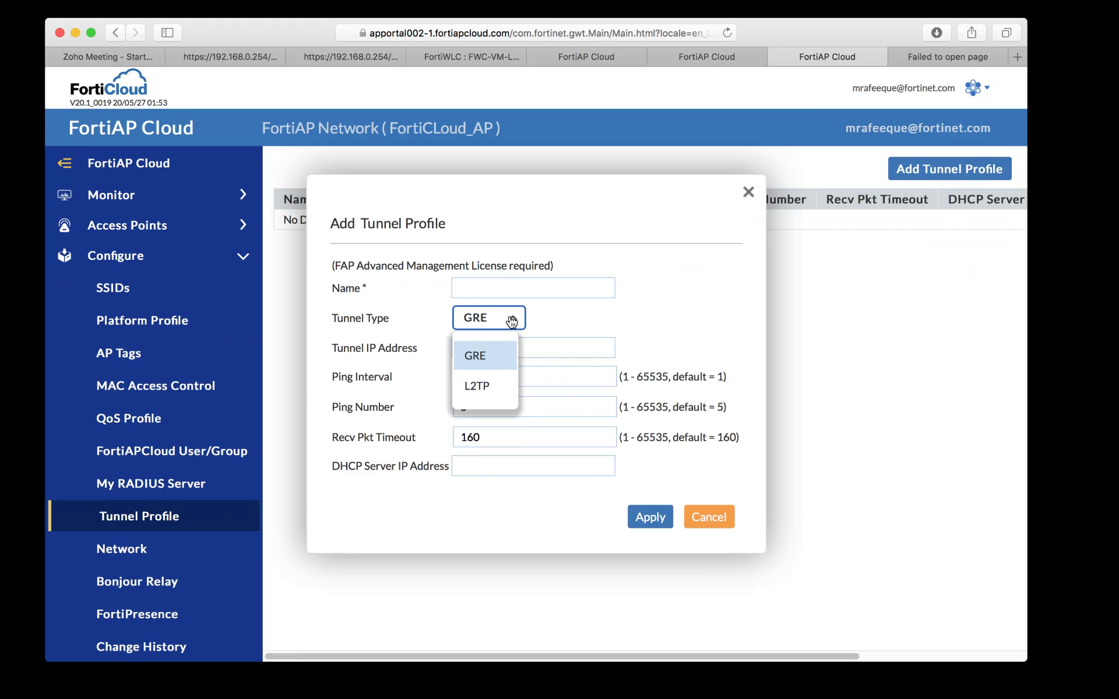
pyautogui.click(488, 362)
pyautogui.click(500, 350)
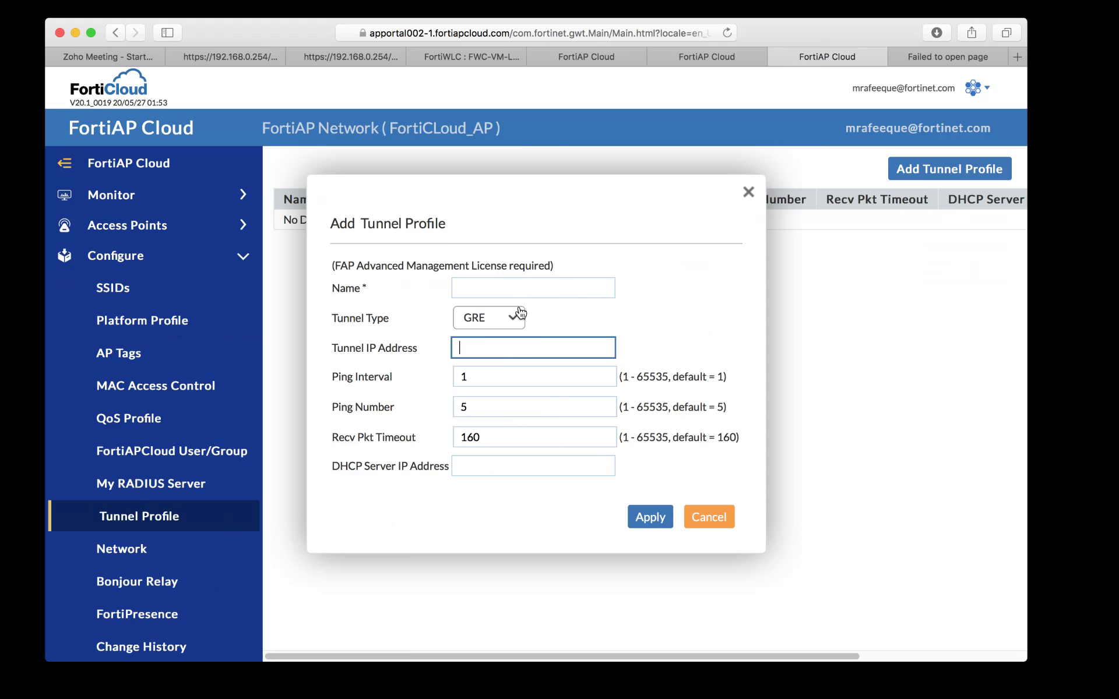
pyautogui.click(490, 324)
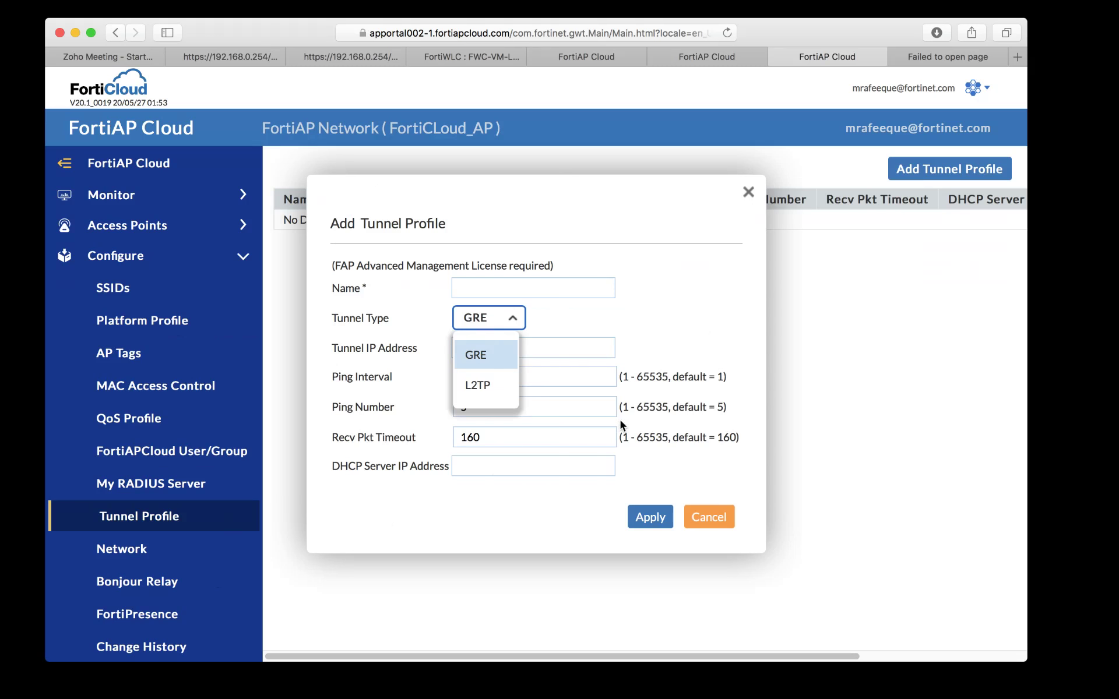
pyautogui.click(705, 515)
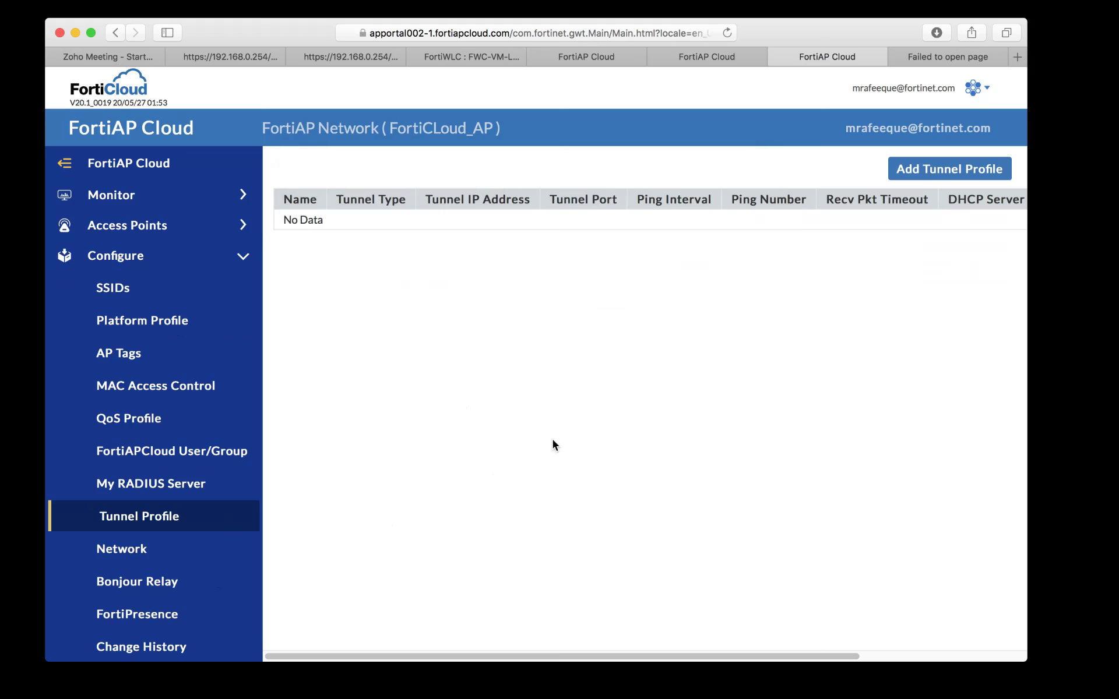
# Step: Revisit the FortiAPCloud user groups and return to the new SSID's captive portal settings
pyautogui.click(208, 451)
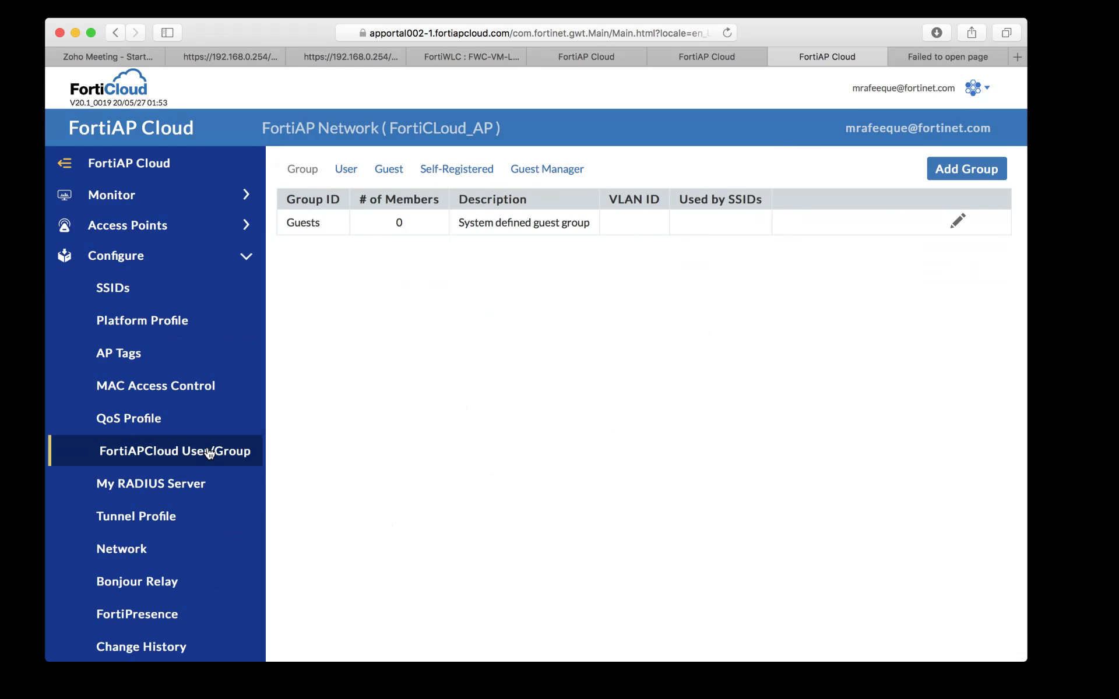
pyautogui.click(134, 285)
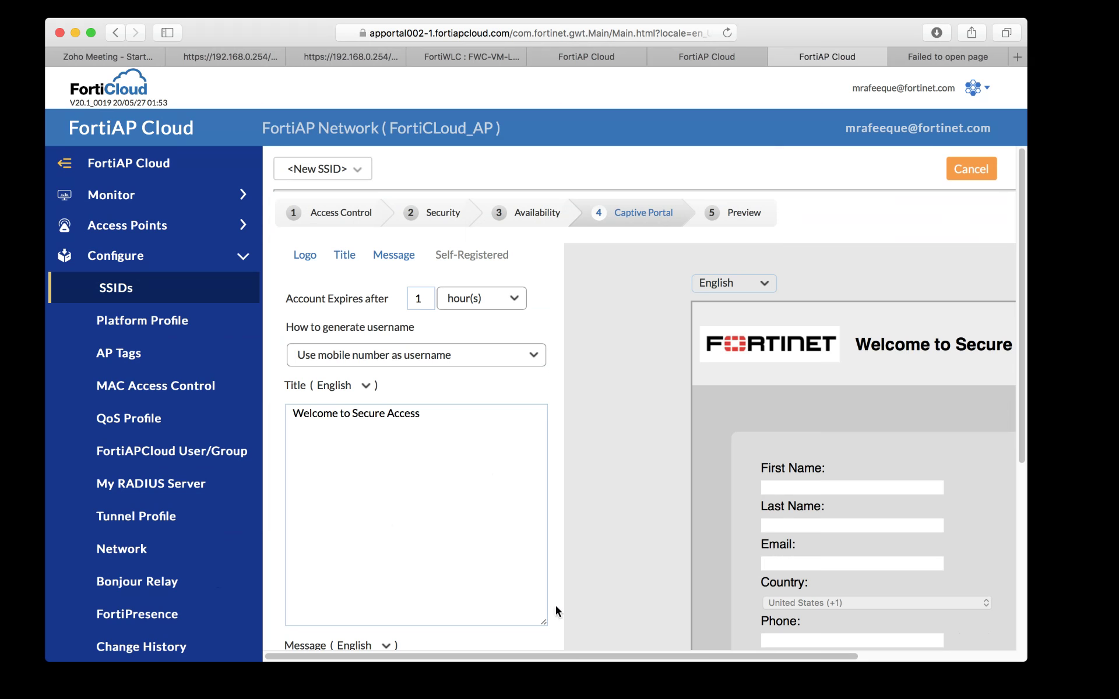
# Step: Switch to the unloaded browser page and open the FortiRecorder admin login at fortirecorder.fortidemo.com
pyautogui.click(707, 682)
pyautogui.click(949, 60)
pyautogui.click(698, 34)
pyautogui.write('fortirecorder.fortidemo.com/admin/AdminLogin.html?referrer=/monitor_grp/videocam_monitor')
pyautogui.press('Return')
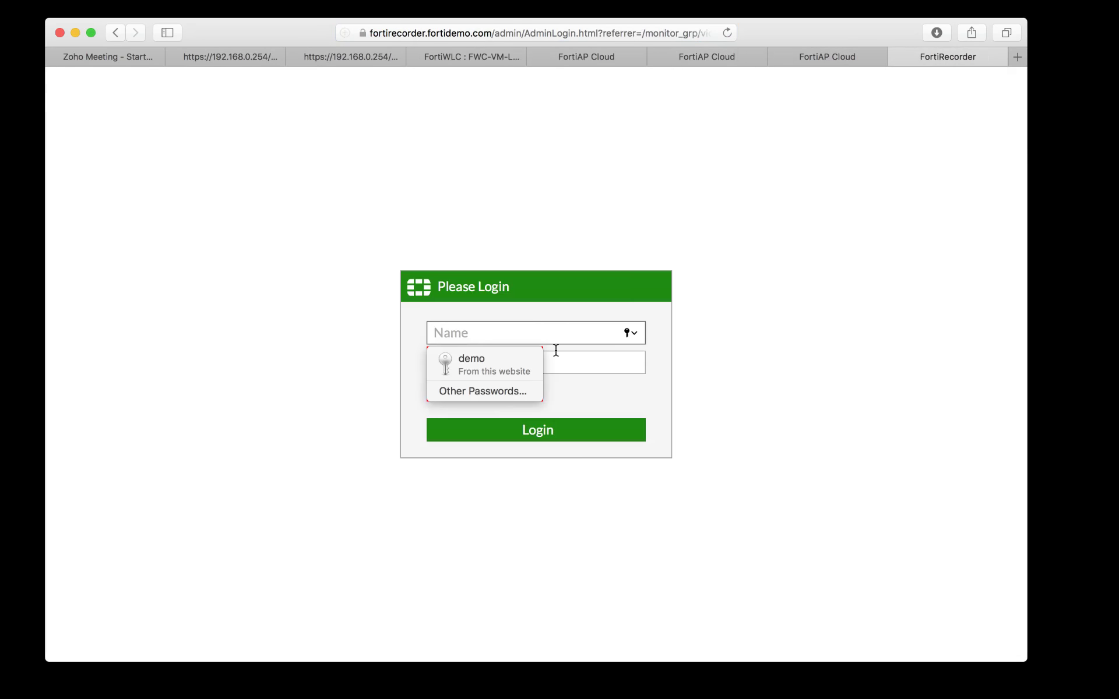
# Step: Log in to FortiRecorder with the saved demo account's name and password
pyautogui.click(540, 365)
pyautogui.click(543, 424)
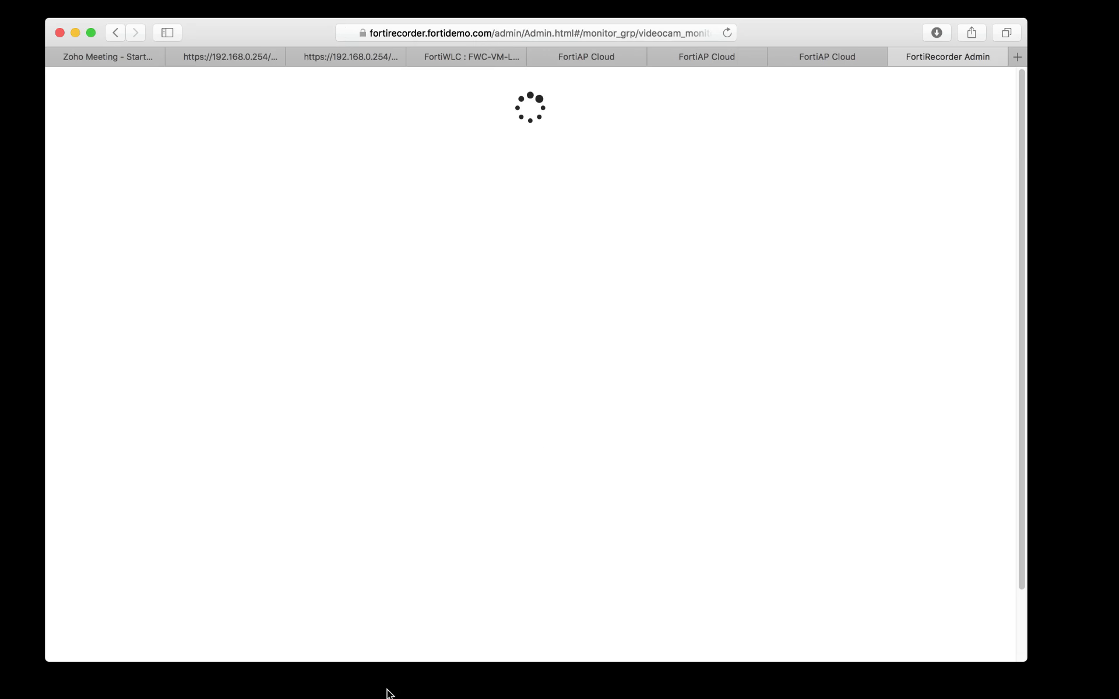
pyautogui.click(278, 685)
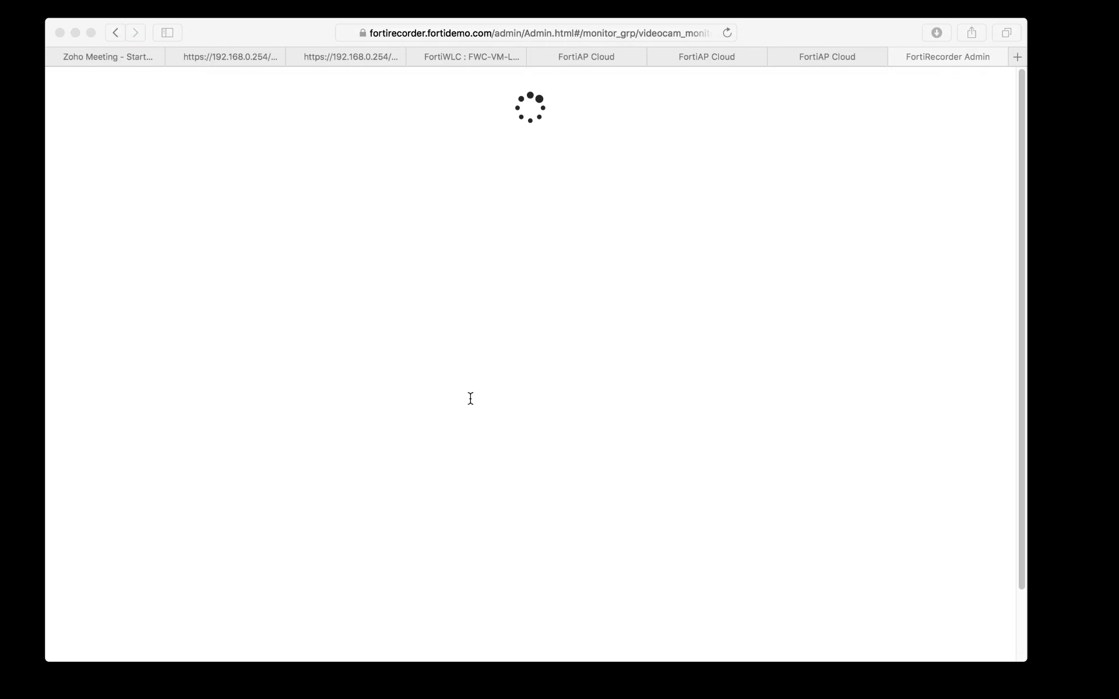
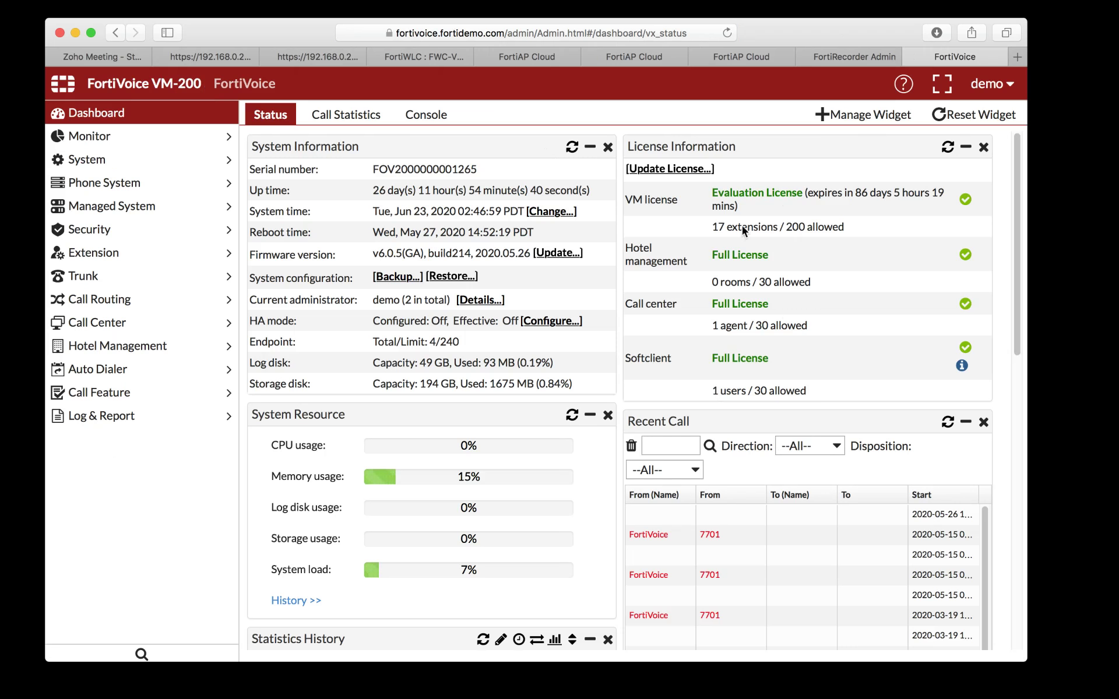
# Step: Examine the FortiVoice dashboard's VM, call center and softclient license details, along with its resource, call statistics and recent call widgets
pyautogui.moveTo(681, 201); pyautogui.dragTo(634, 202)
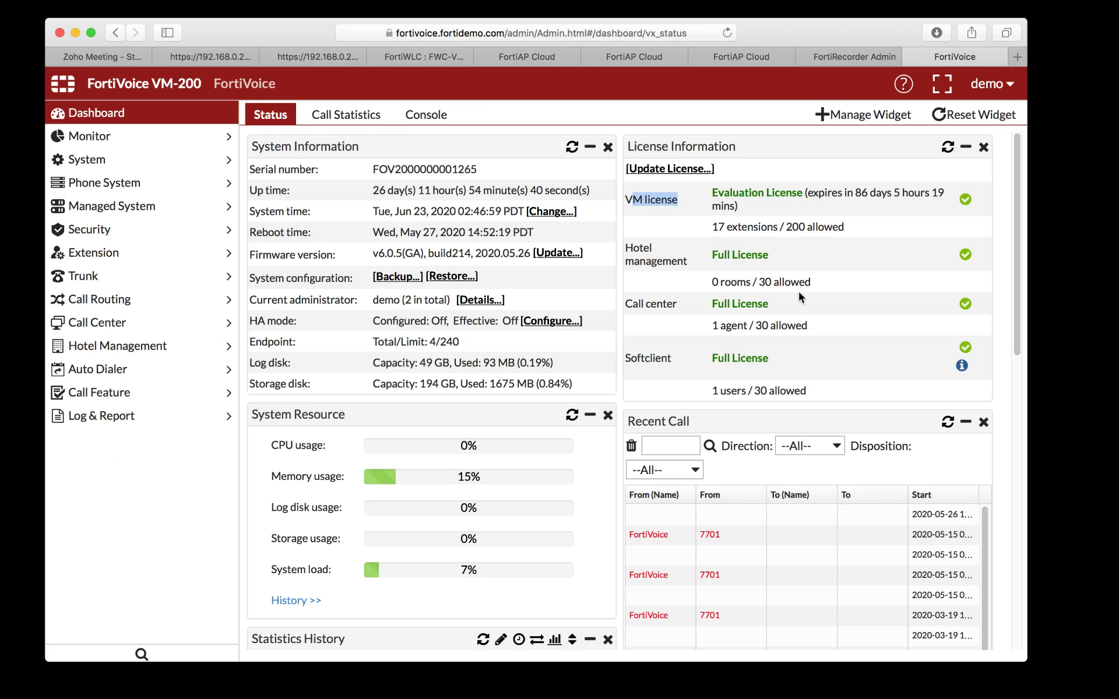
pyautogui.scroll(-2, 817, 289)
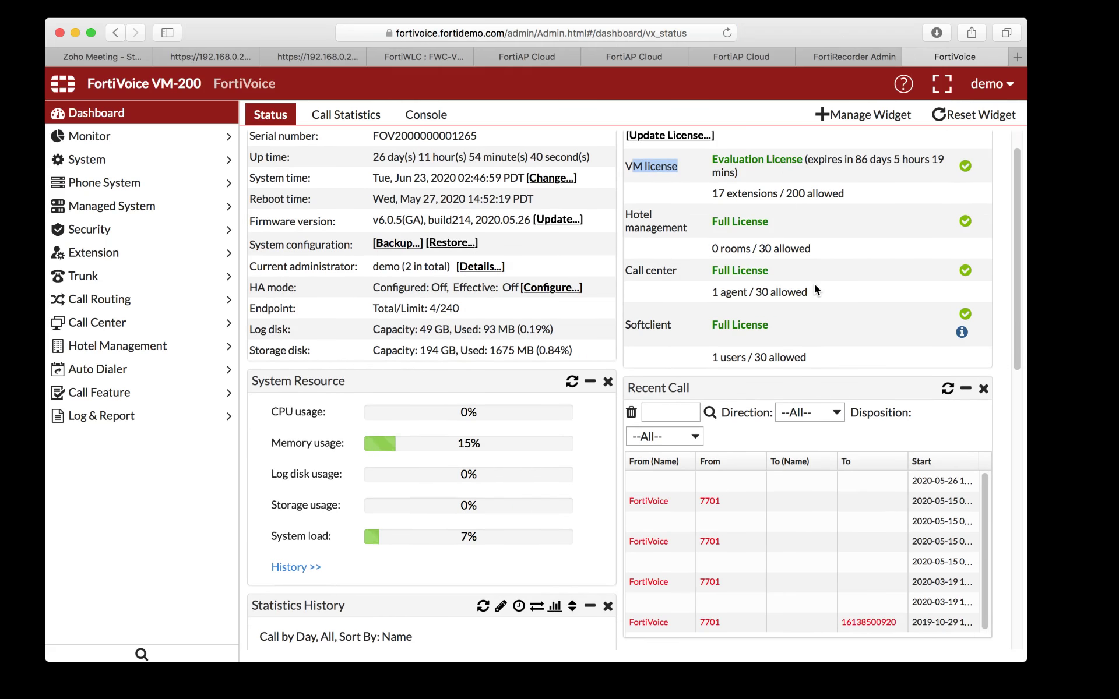
pyautogui.scroll(1, 817, 289)
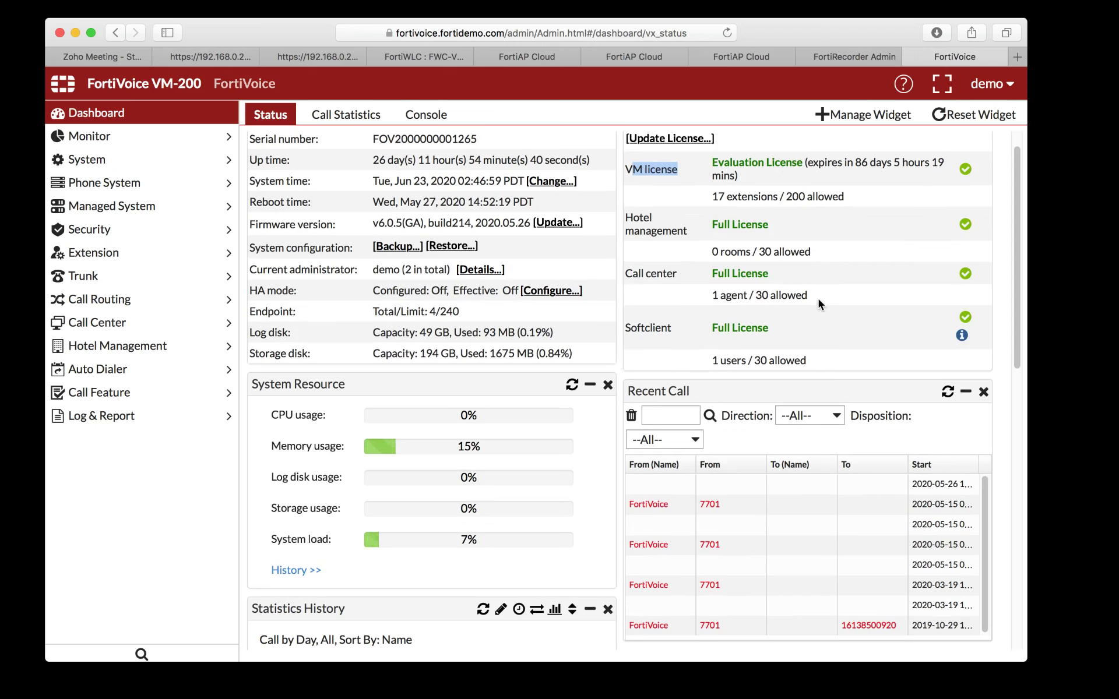
pyautogui.moveTo(819, 302); pyautogui.dragTo(710, 277)
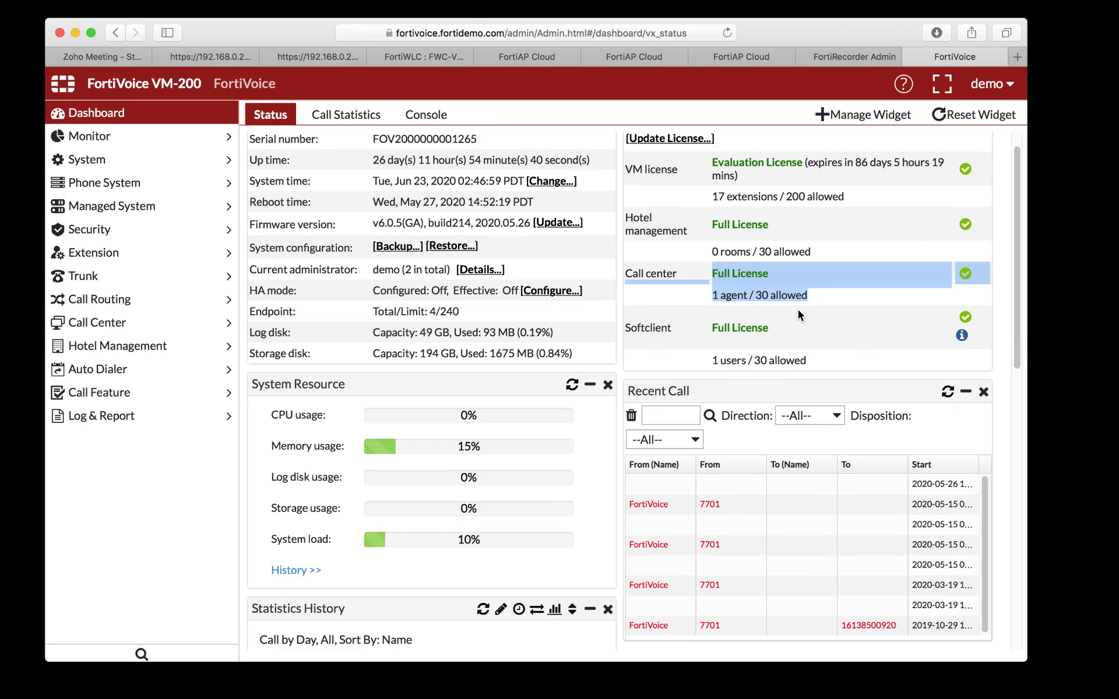
pyautogui.scroll(-1, 798, 312)
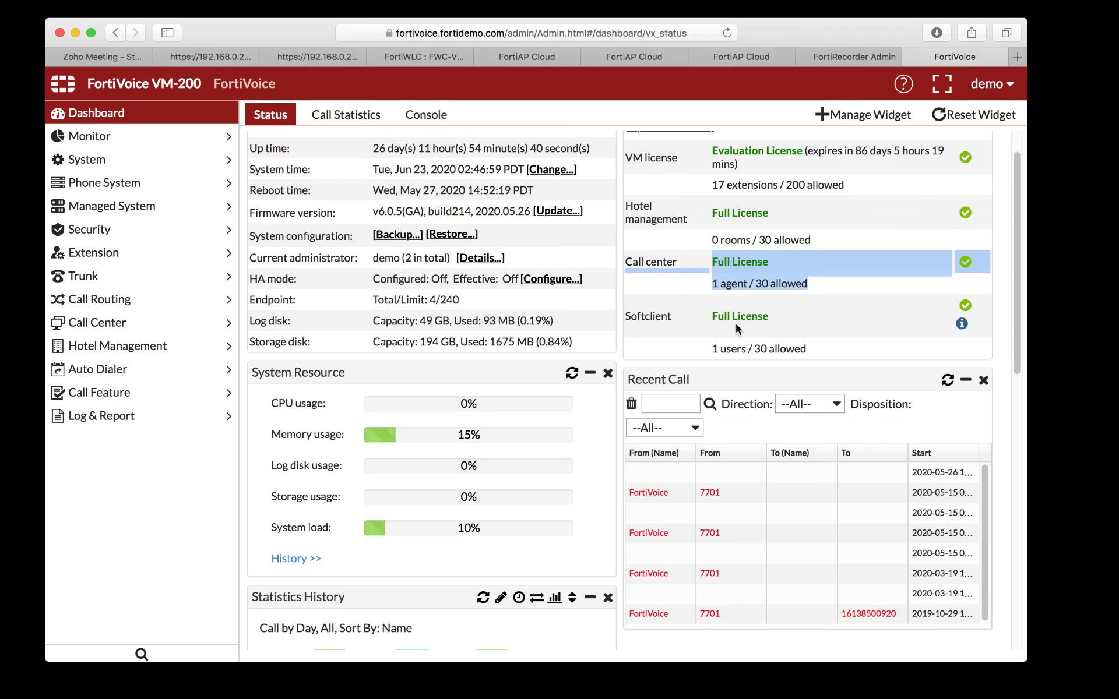
pyautogui.scroll(-2, 772, 324)
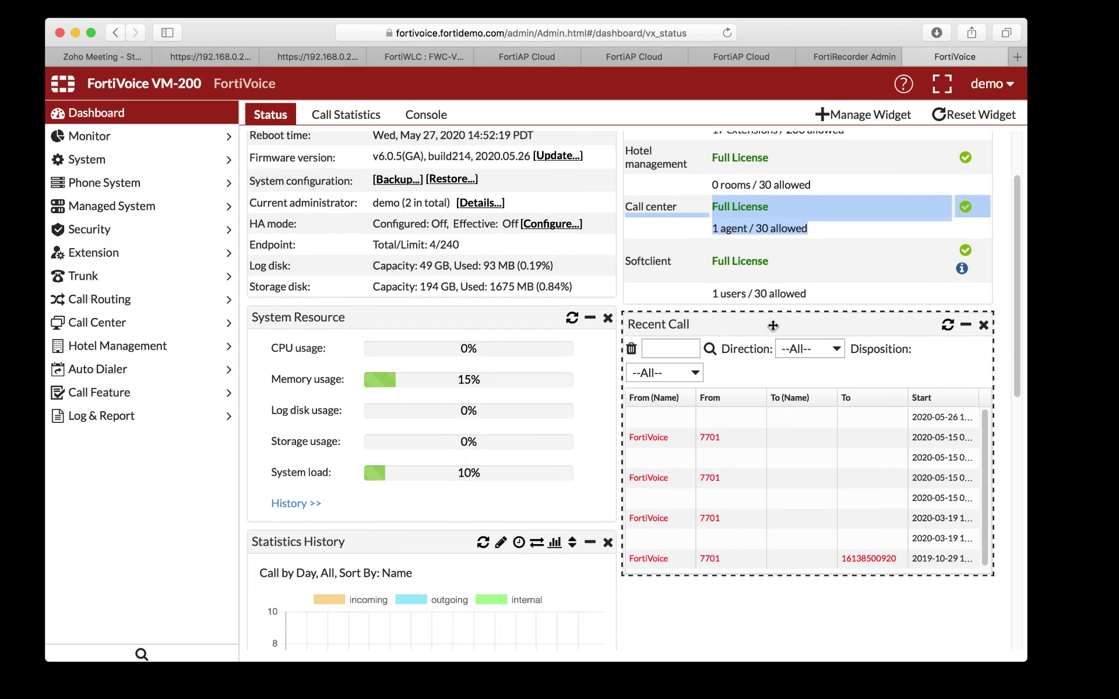
pyautogui.scroll(-5, 772, 325)
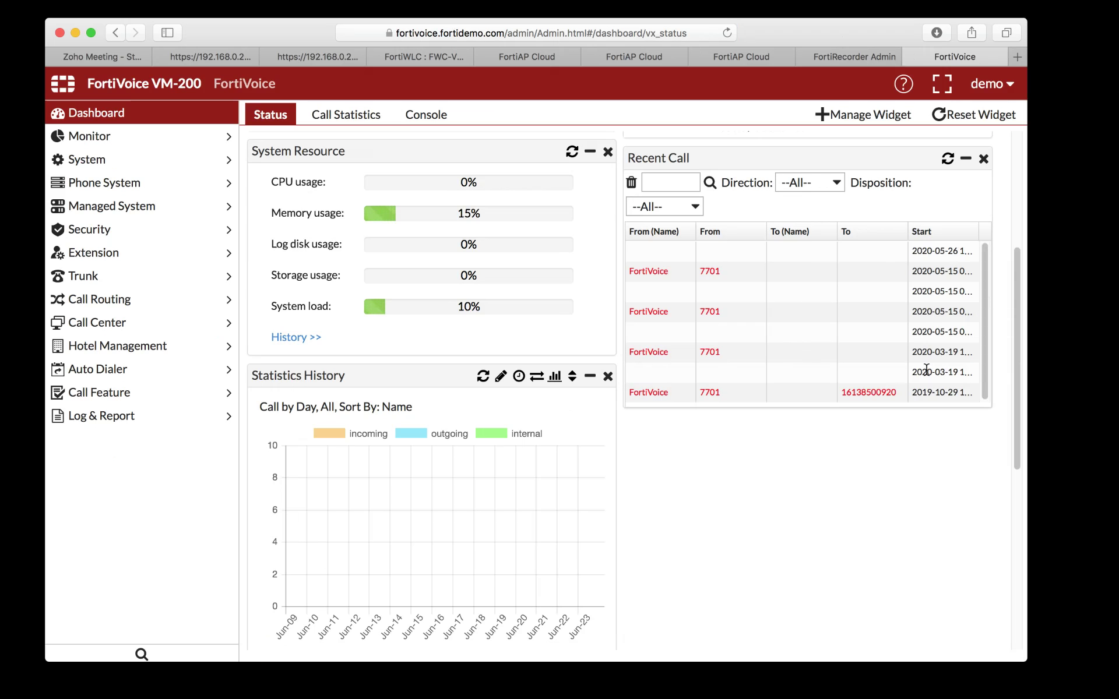
pyautogui.moveTo(985, 304); pyautogui.dragTo(985, 337)
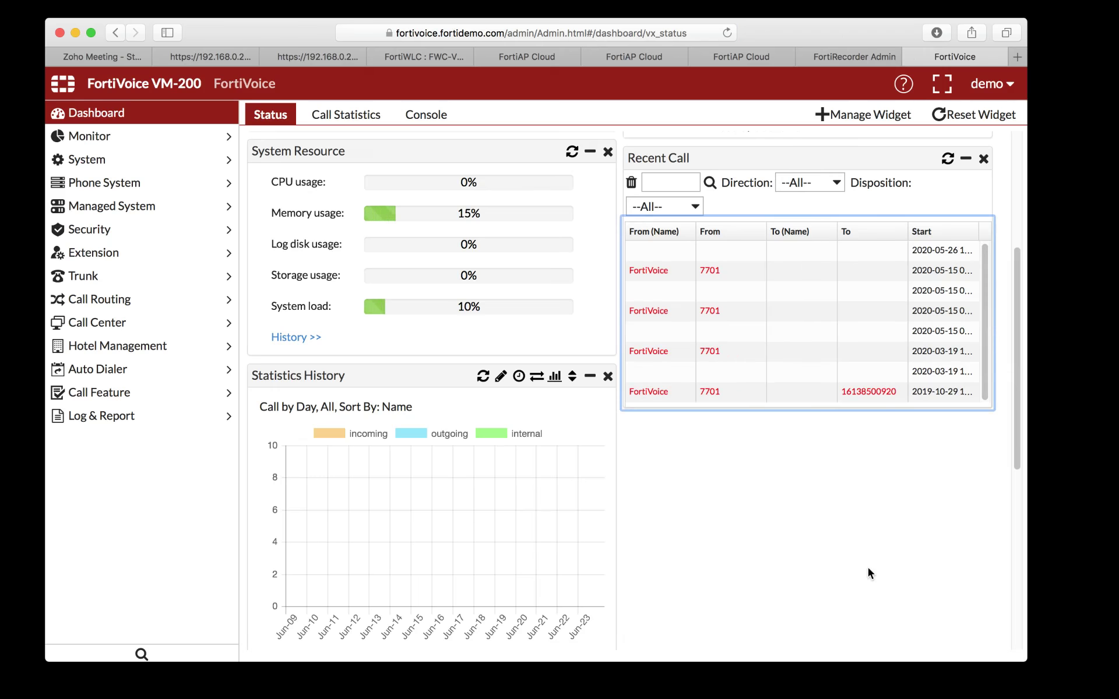
# Step: Examine the dashboard's statistics history and service status widgets, and view the available widget settings without applying changes
pyautogui.scroll(1, 868, 572)
pyautogui.scroll(-8, 869, 573)
pyautogui.scroll(9, 868, 572)
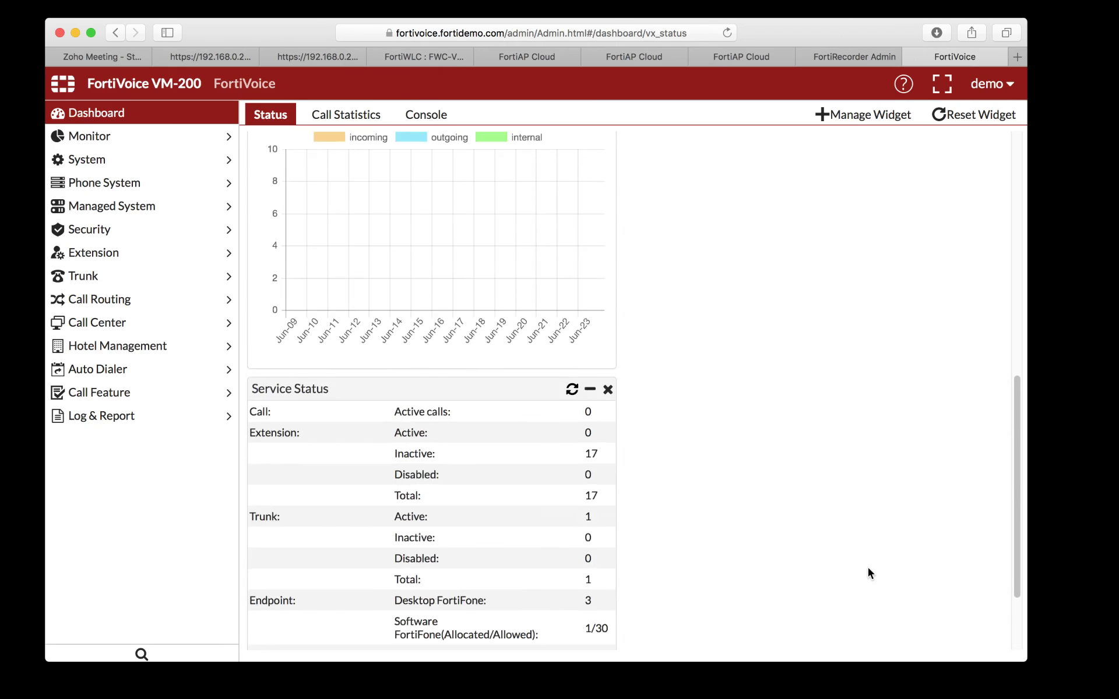
pyautogui.scroll(3, 869, 568)
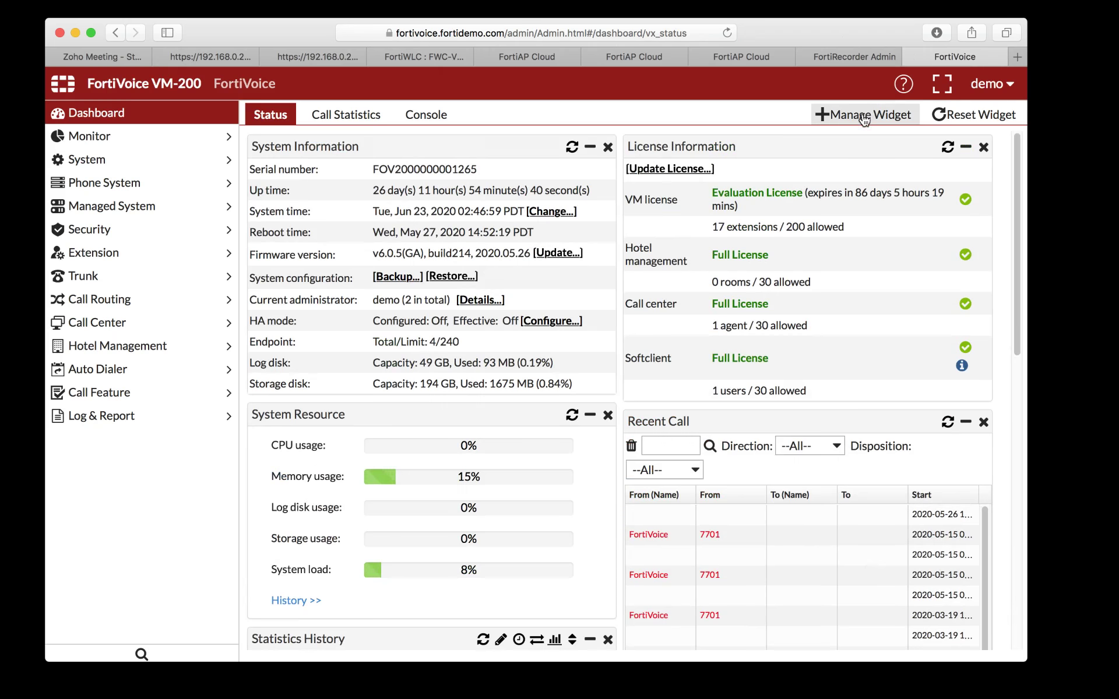
pyautogui.click(815, 117)
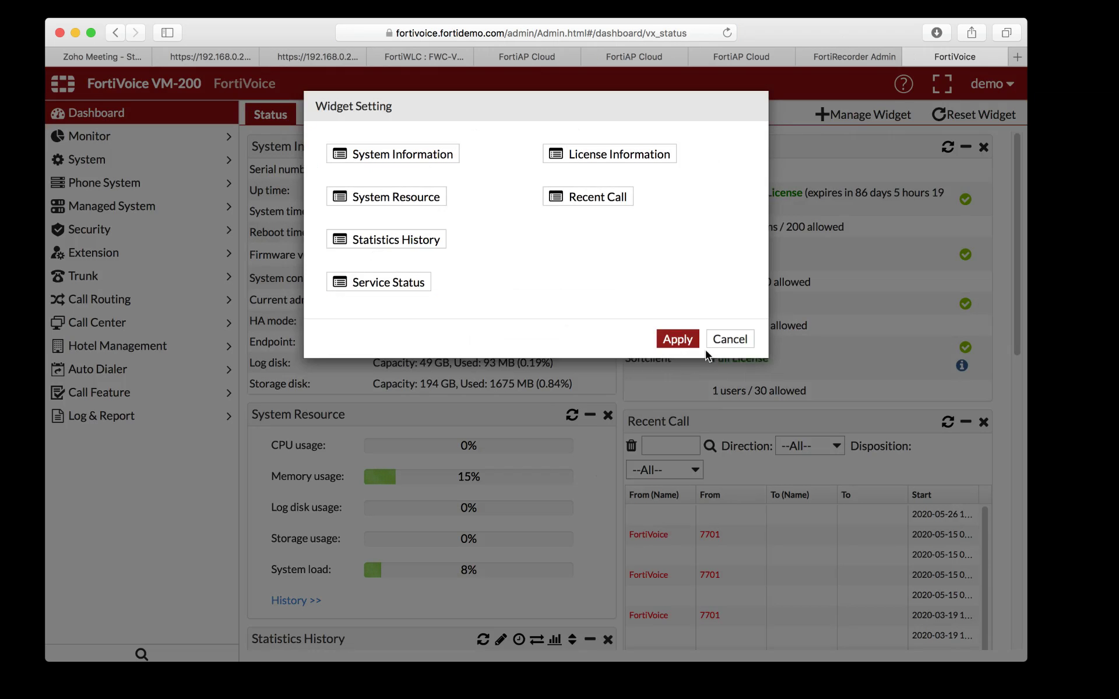
pyautogui.click(730, 339)
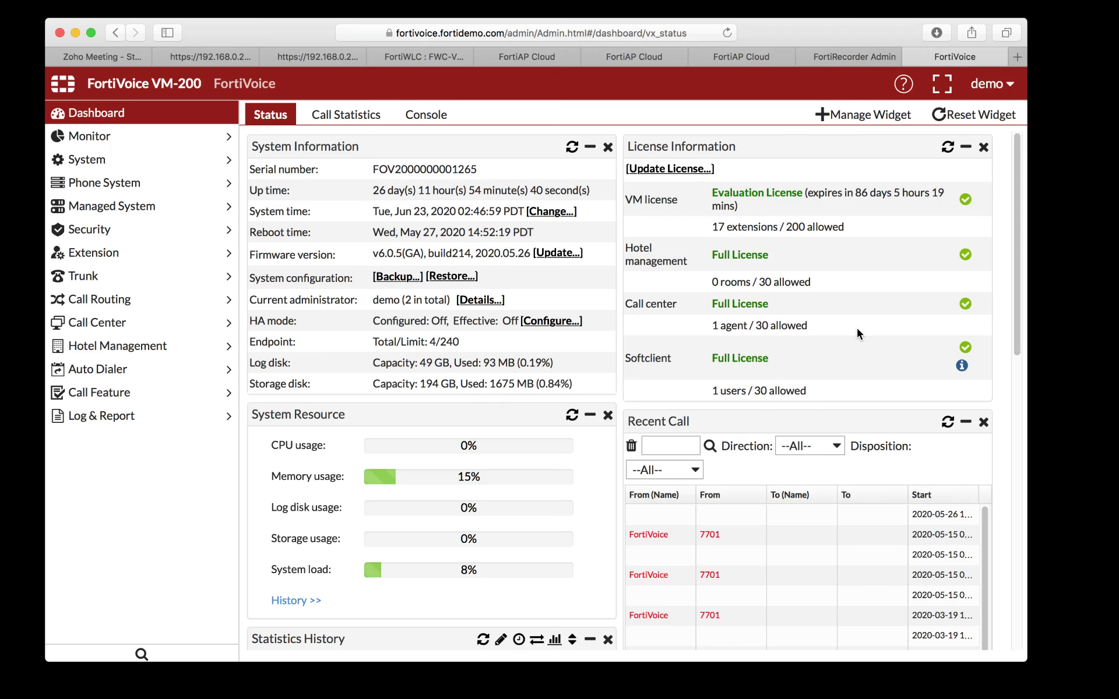
# Step: Examine the dashboard's call statistics charts by minute, hour and month, and view its command-line console page
pyautogui.click(333, 117)
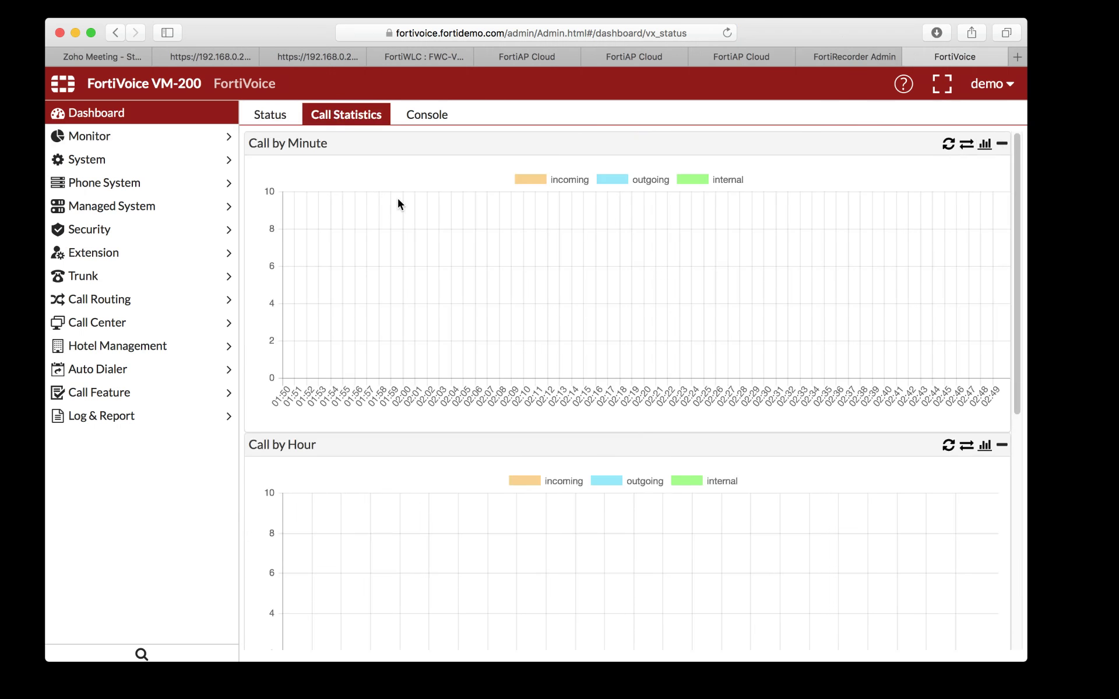
pyautogui.scroll(-10, 399, 200)
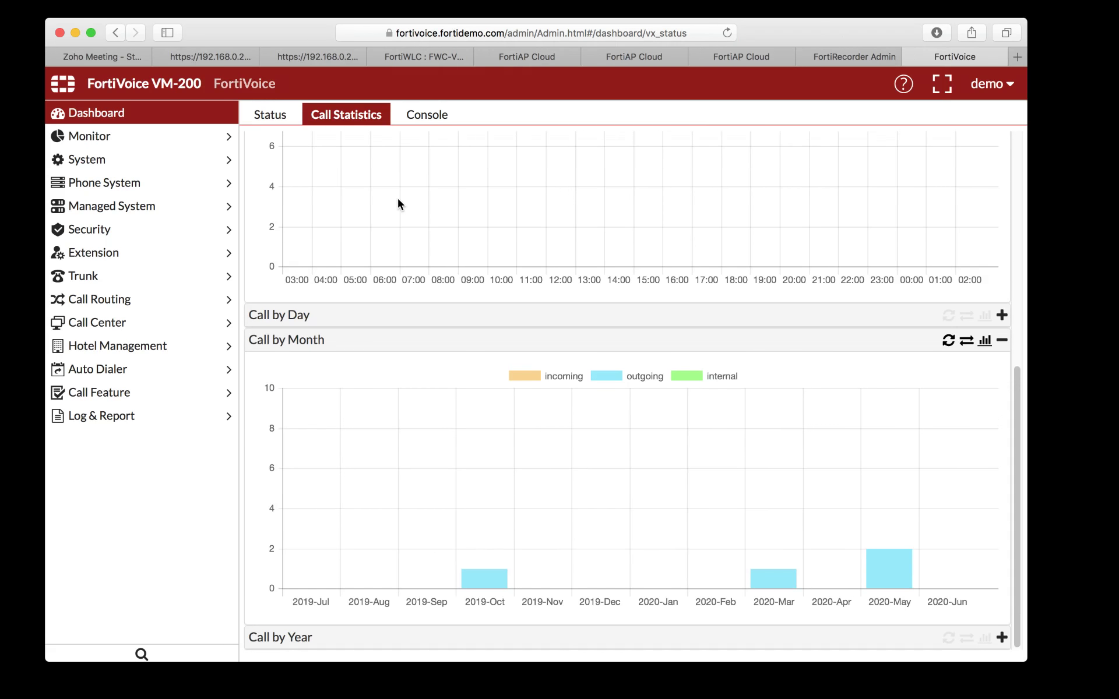
pyautogui.scroll(10, 397, 199)
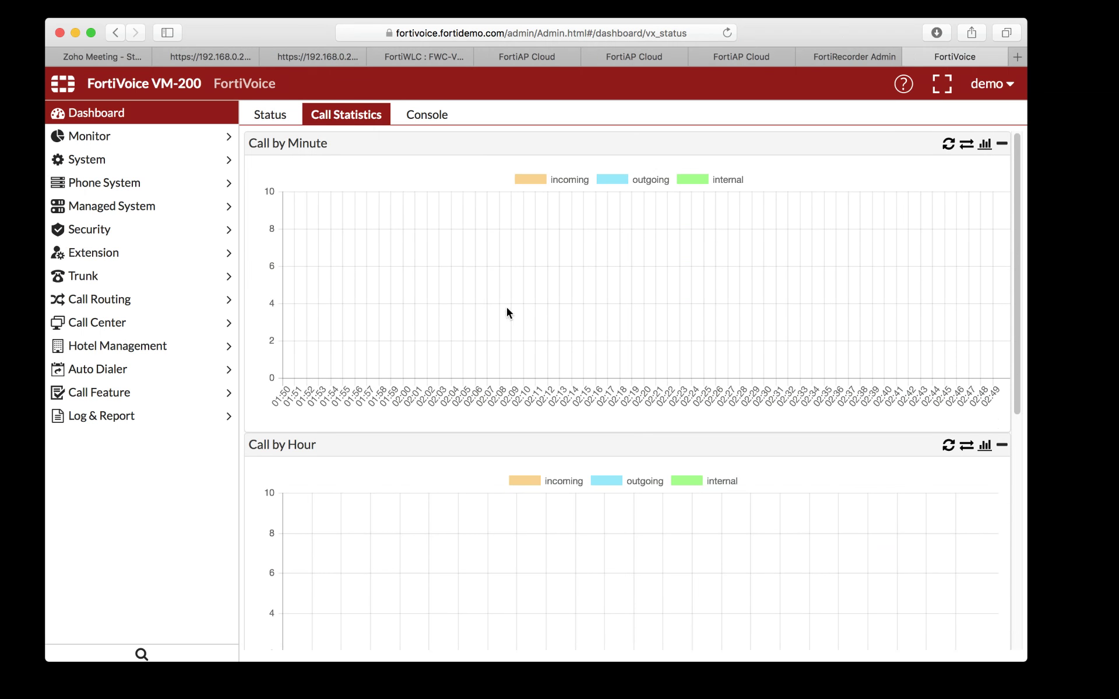
pyautogui.scroll(-5, 506, 310)
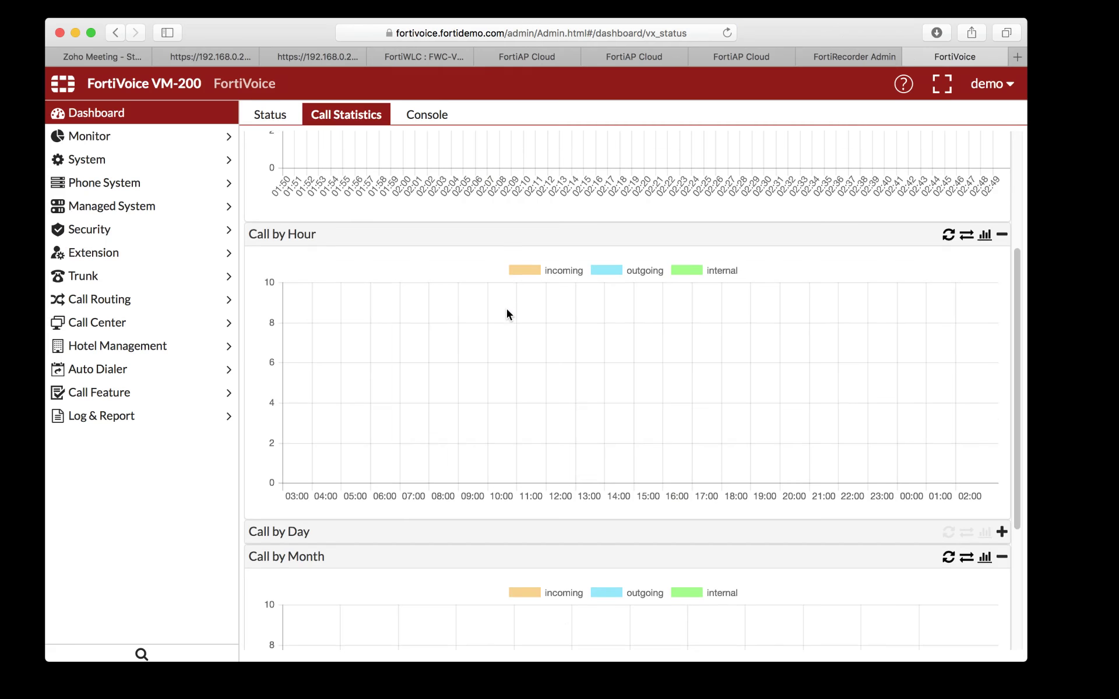
pyautogui.scroll(-5, 507, 314)
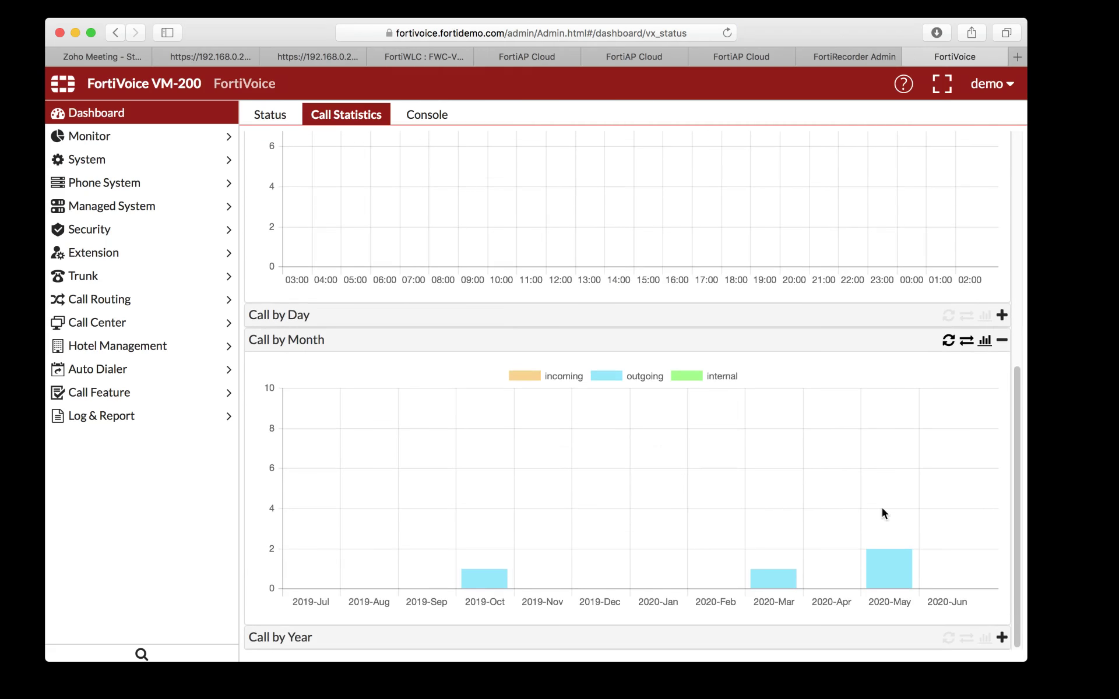
pyautogui.scroll(10, 831, 448)
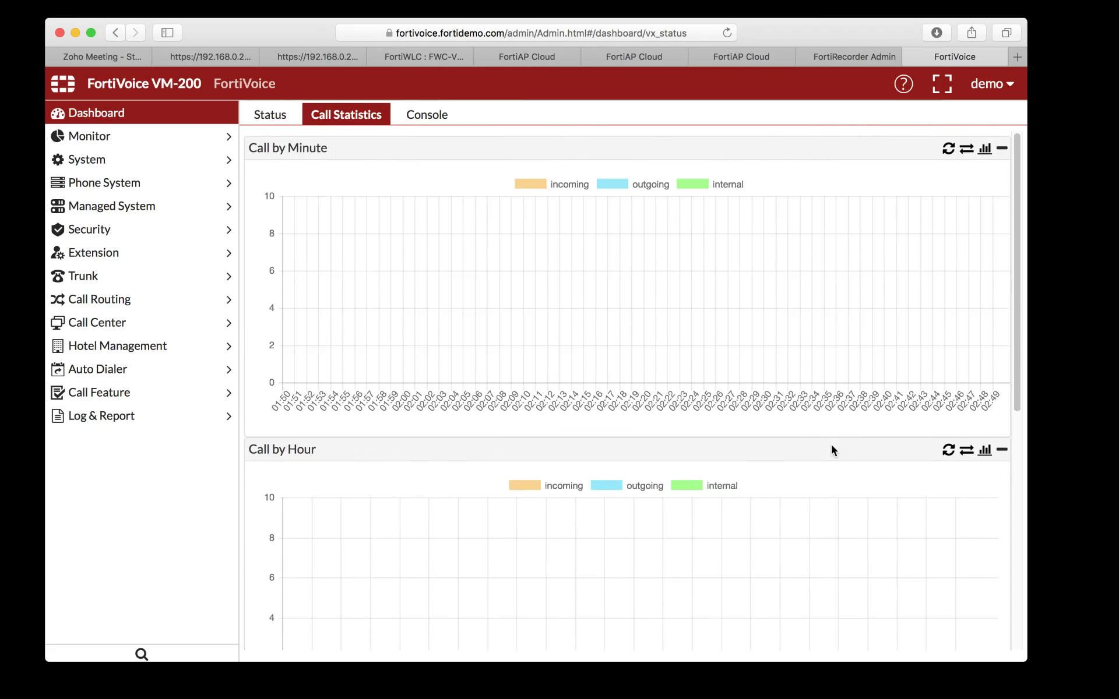
pyautogui.click(434, 119)
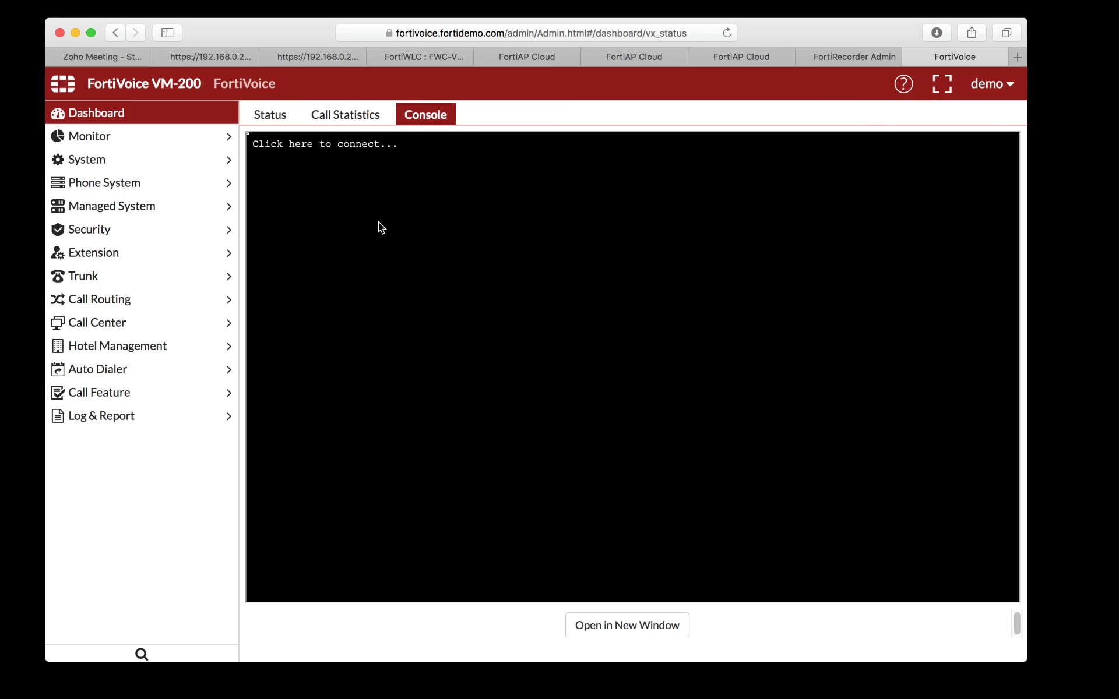
# Step: Review the system network settings, covering routing, DHCP and traffic capture, and return to the routing list
pyautogui.click(107, 166)
pyautogui.click(105, 184)
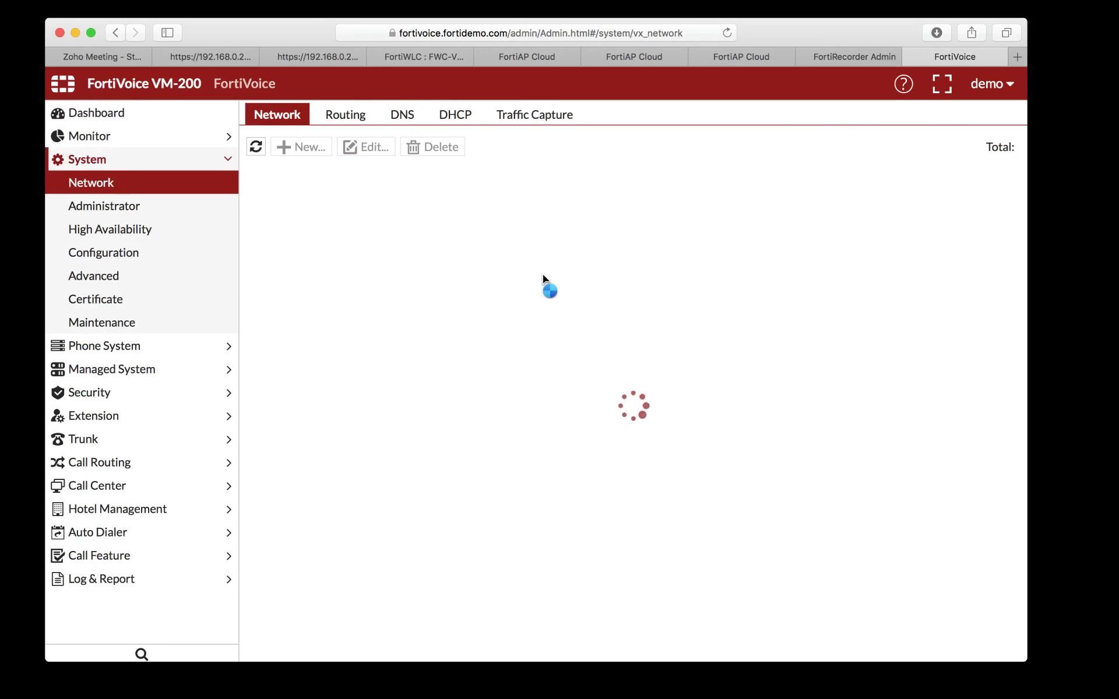
pyautogui.click(360, 122)
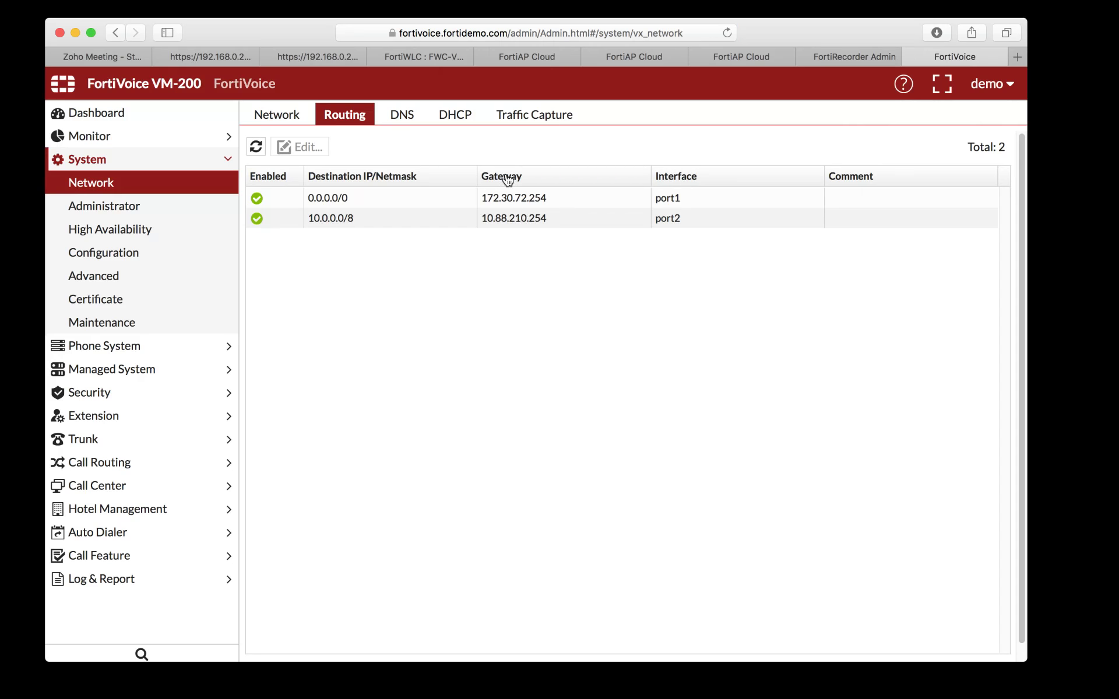
pyautogui.click(453, 119)
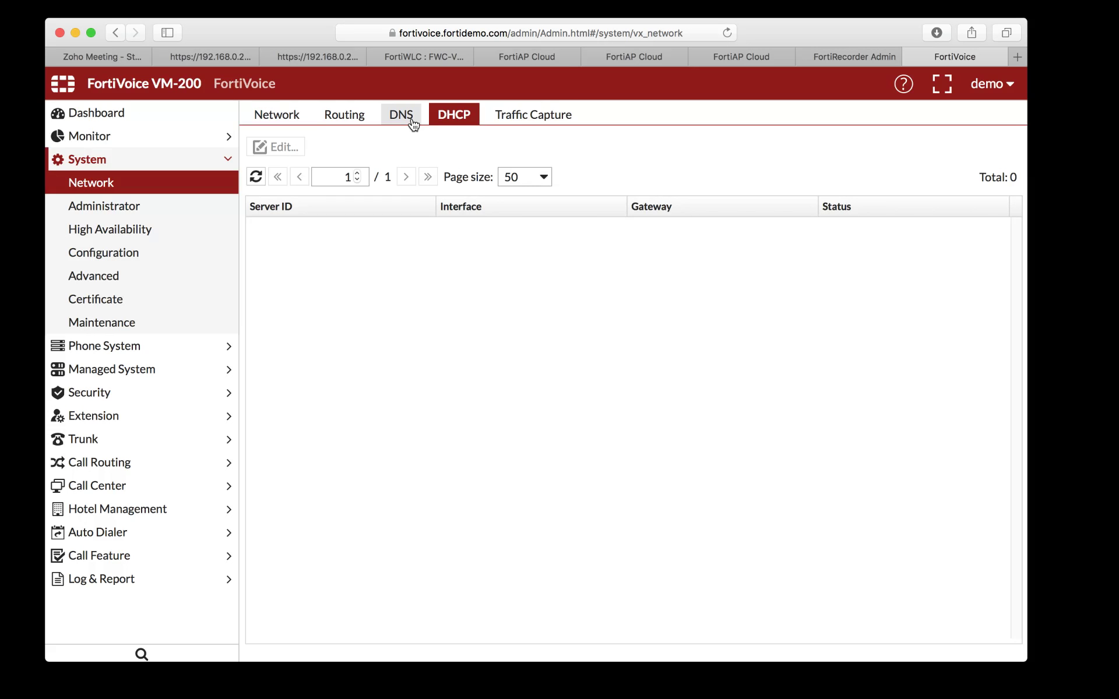
pyautogui.click(520, 115)
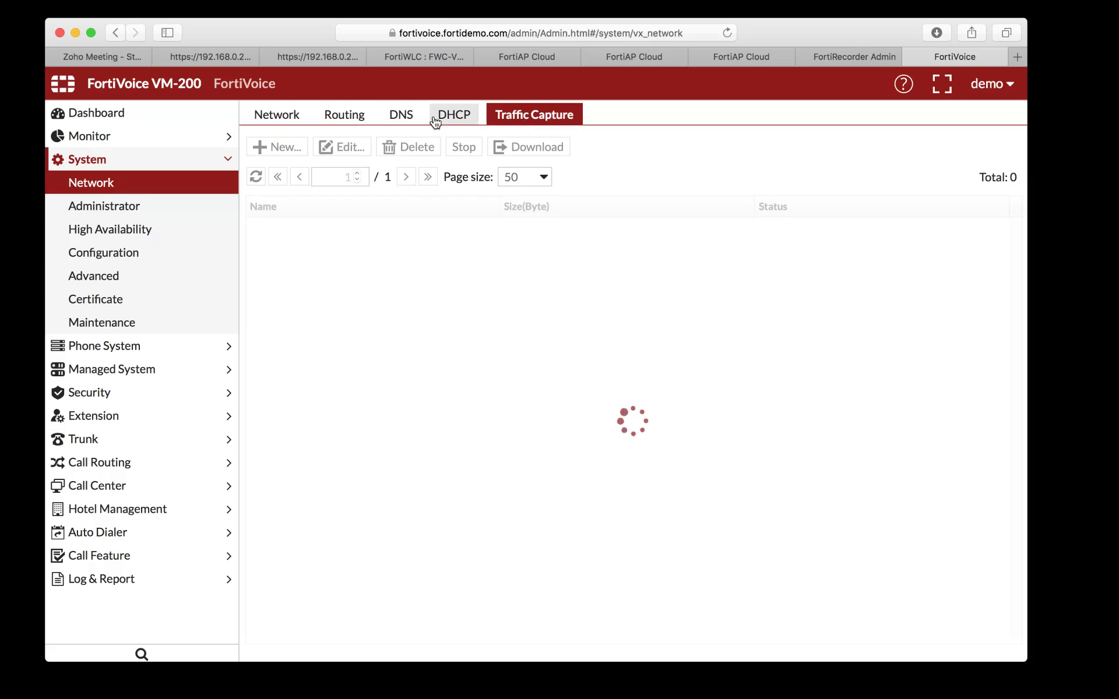
pyautogui.click(345, 116)
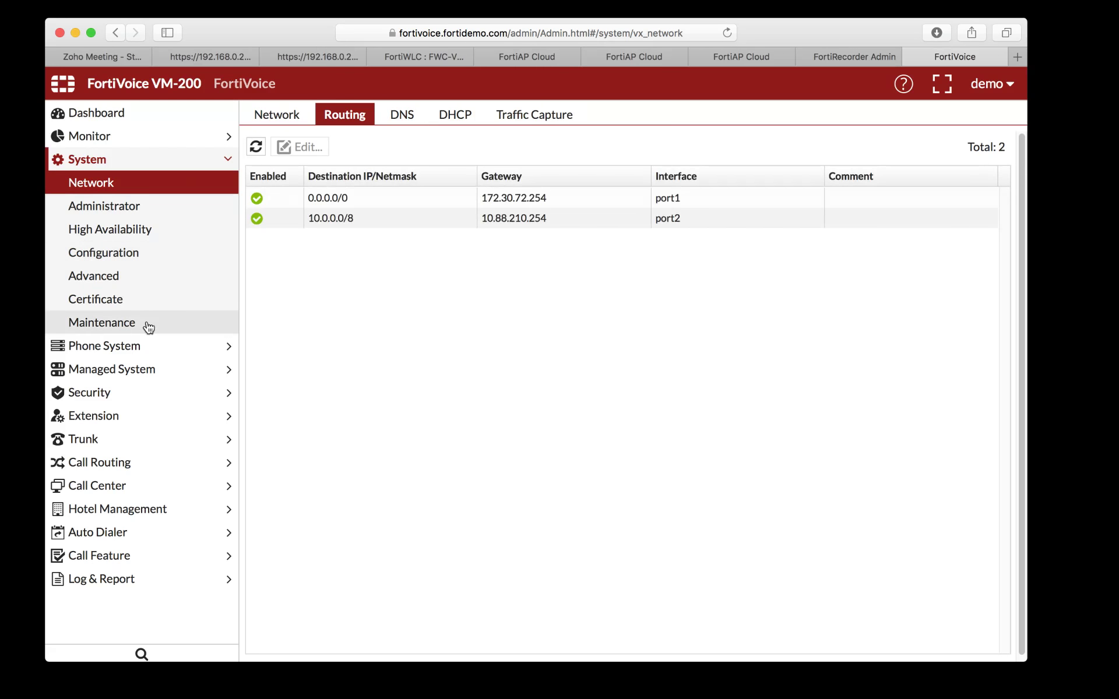
# Step: View the managed system's FXO and FXS gateway lists, ending on the FXO gateways
pyautogui.click(150, 371)
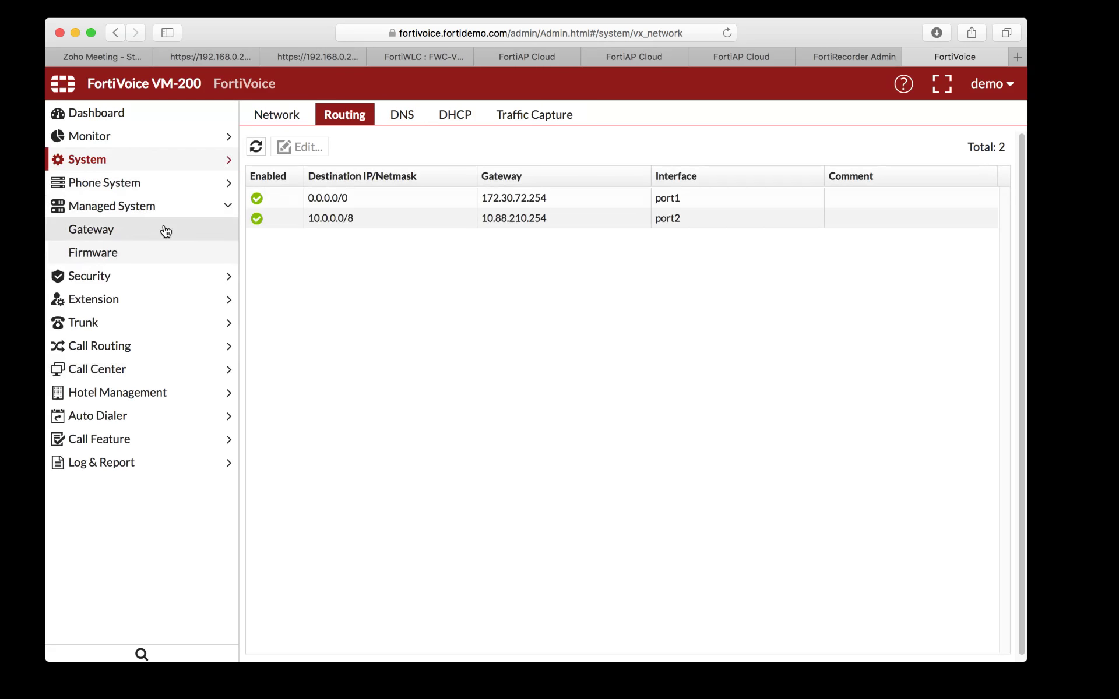
pyautogui.click(149, 230)
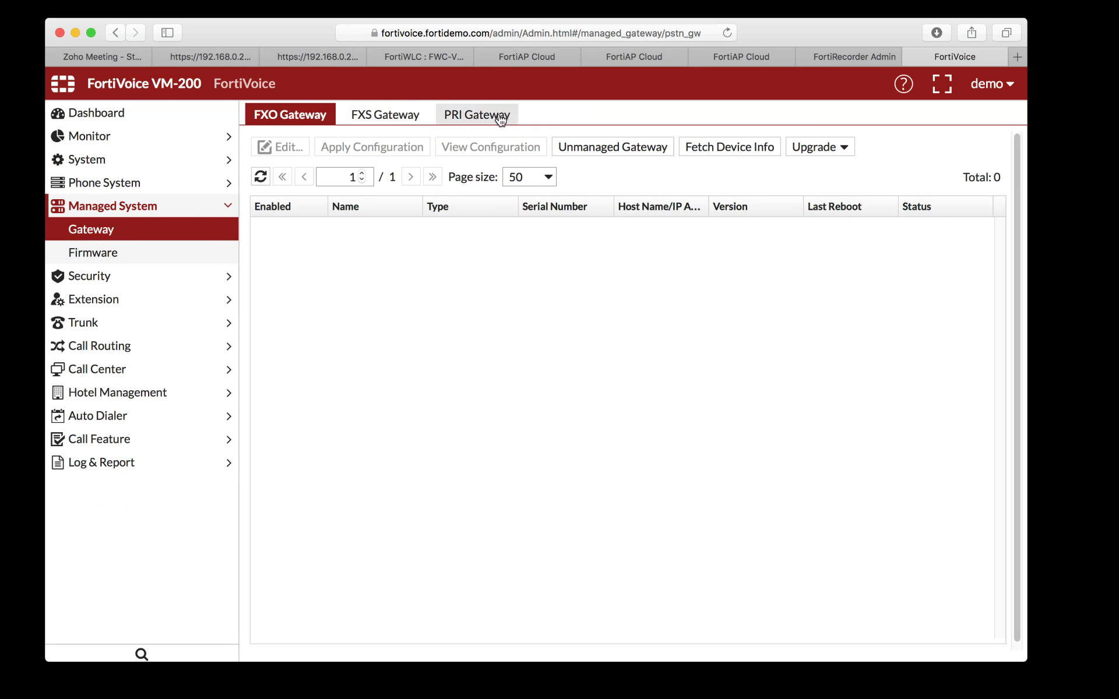
pyautogui.click(397, 121)
pyautogui.click(304, 126)
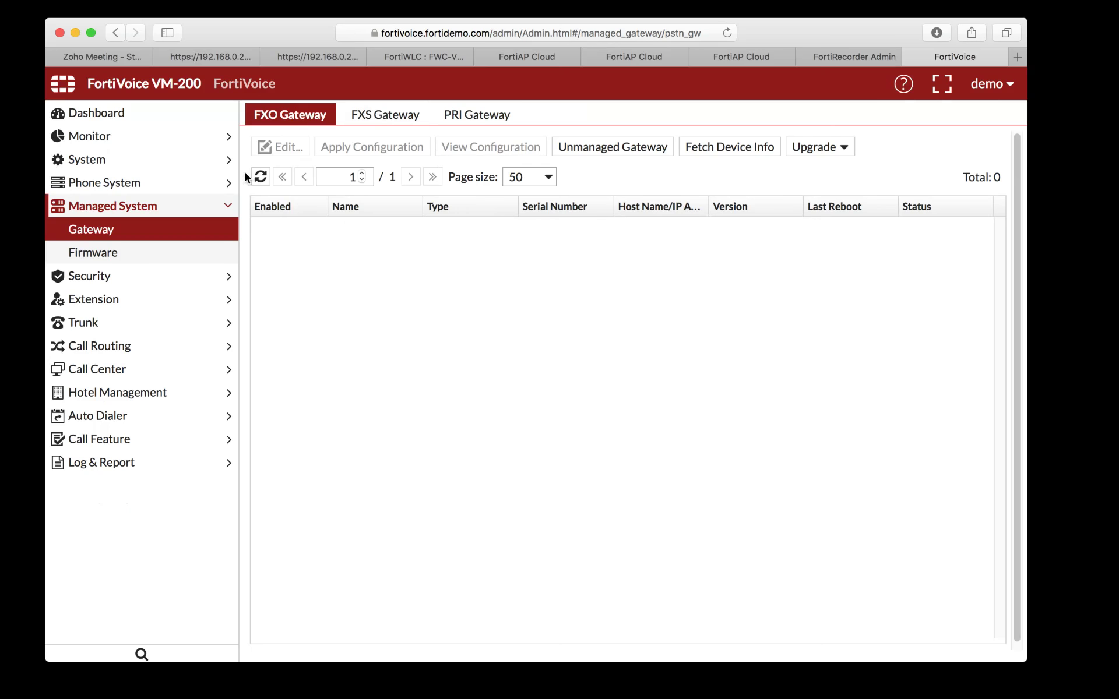
# Step: Inspect the unmanaged gateway list and the actions it offers for adding devices, and close it
pyautogui.click(724, 154)
pyautogui.click(739, 204)
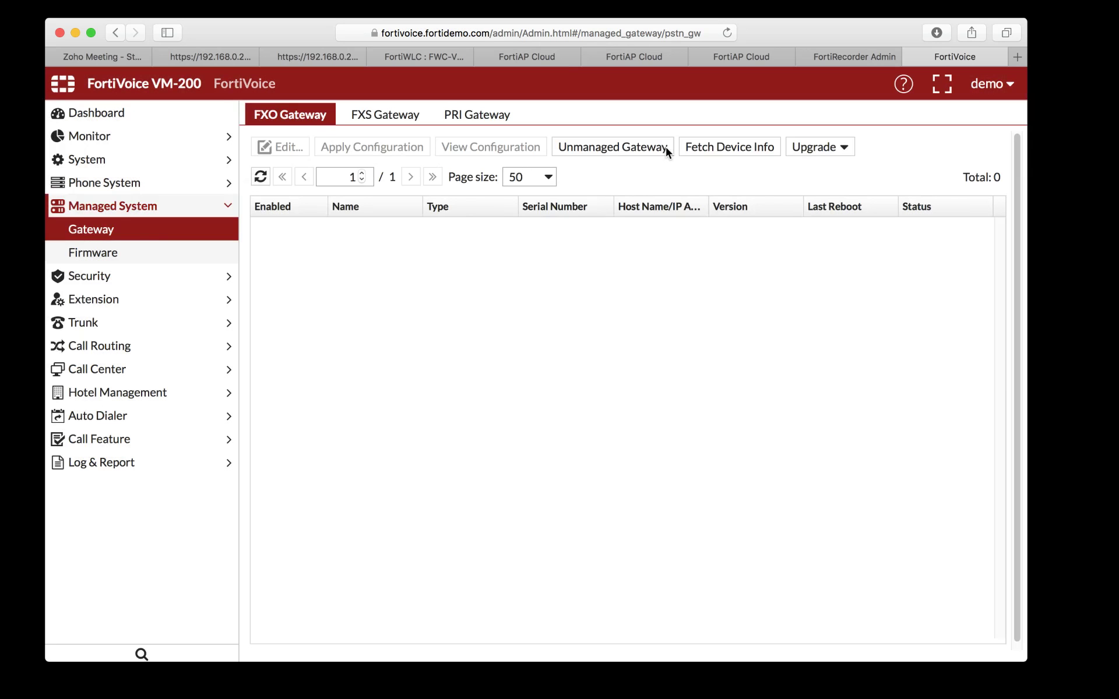
pyautogui.click(628, 156)
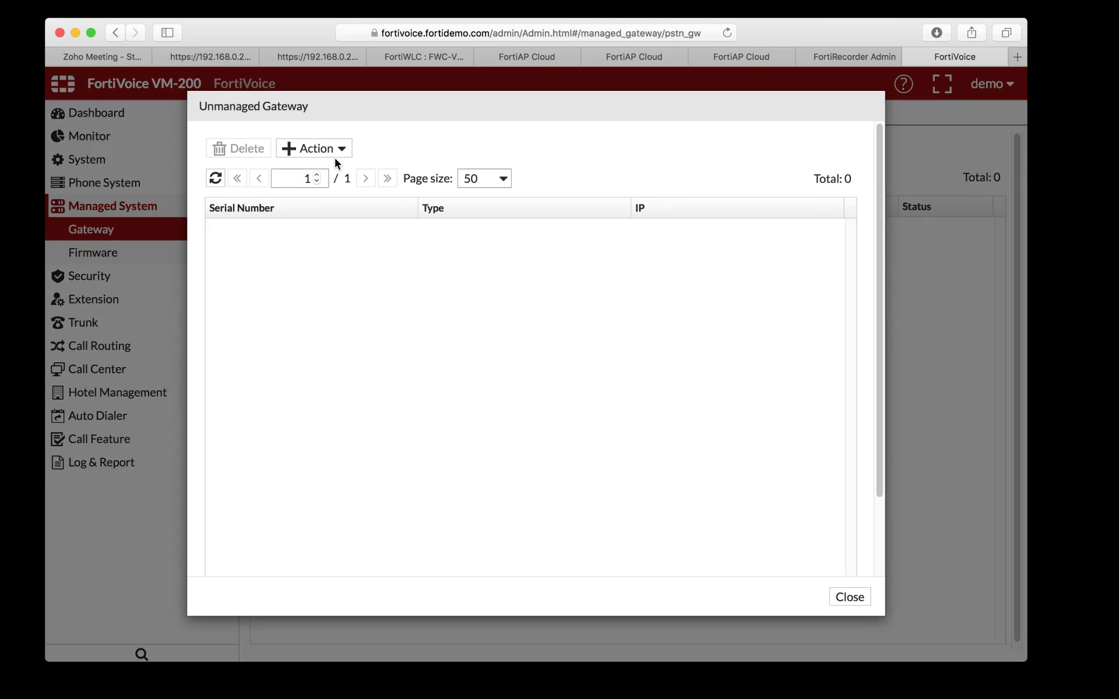
pyautogui.click(315, 153)
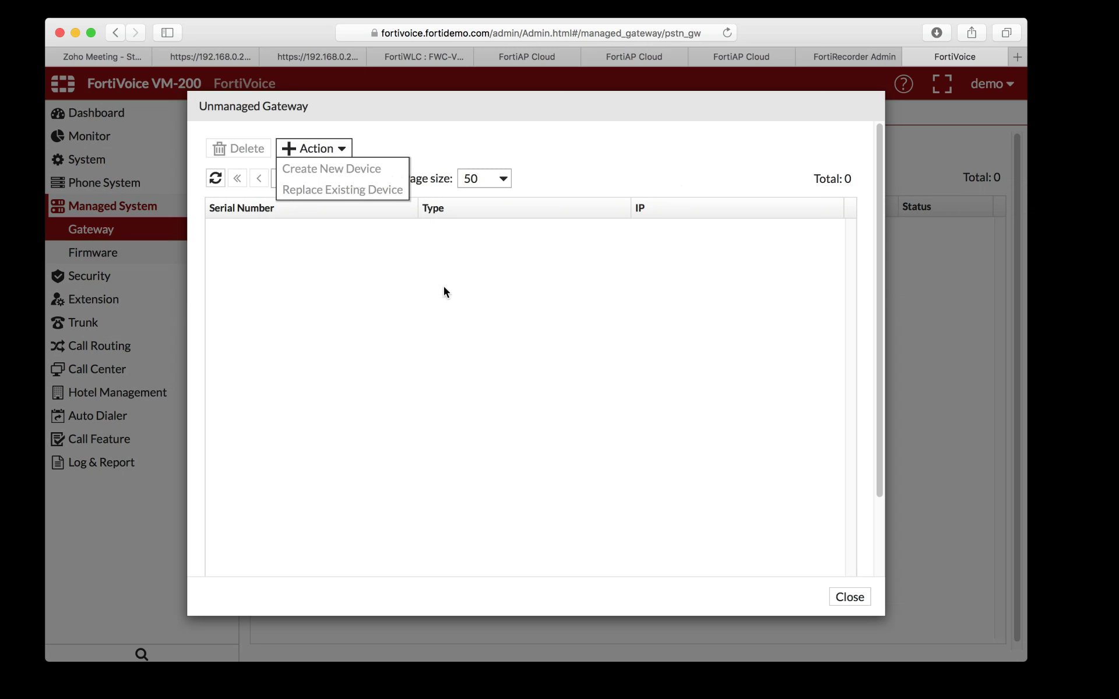
pyautogui.click(863, 600)
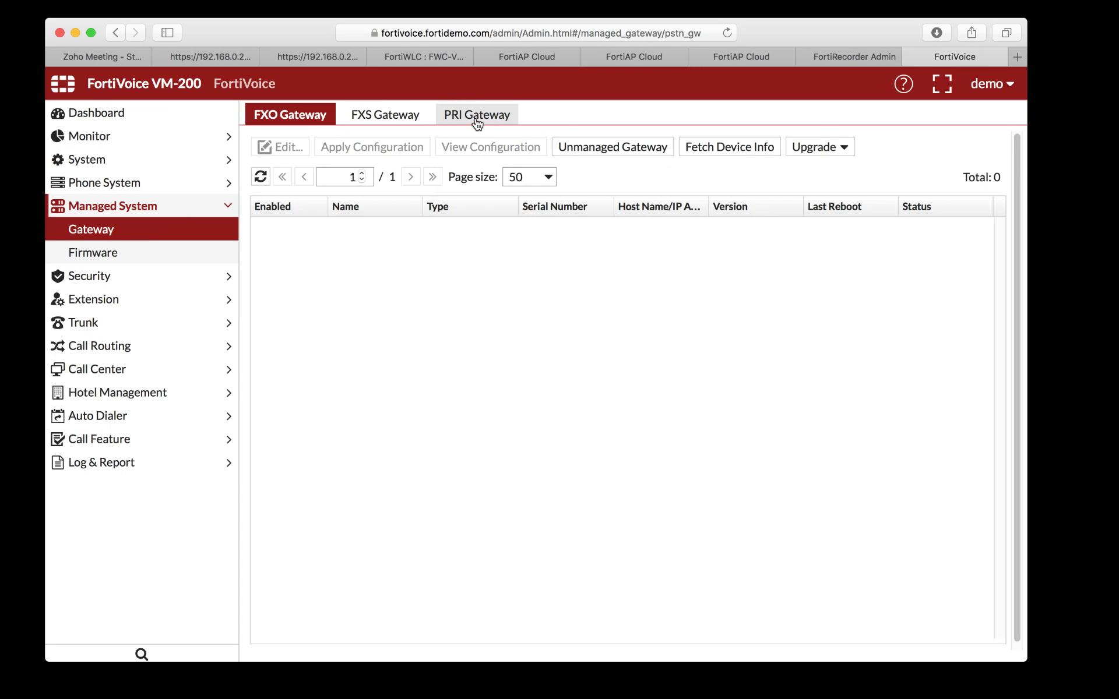
# Step: View the managed FortiFone and FortiVoice firmware lists, followed by the security section's blocked numbers
pyautogui.click(145, 250)
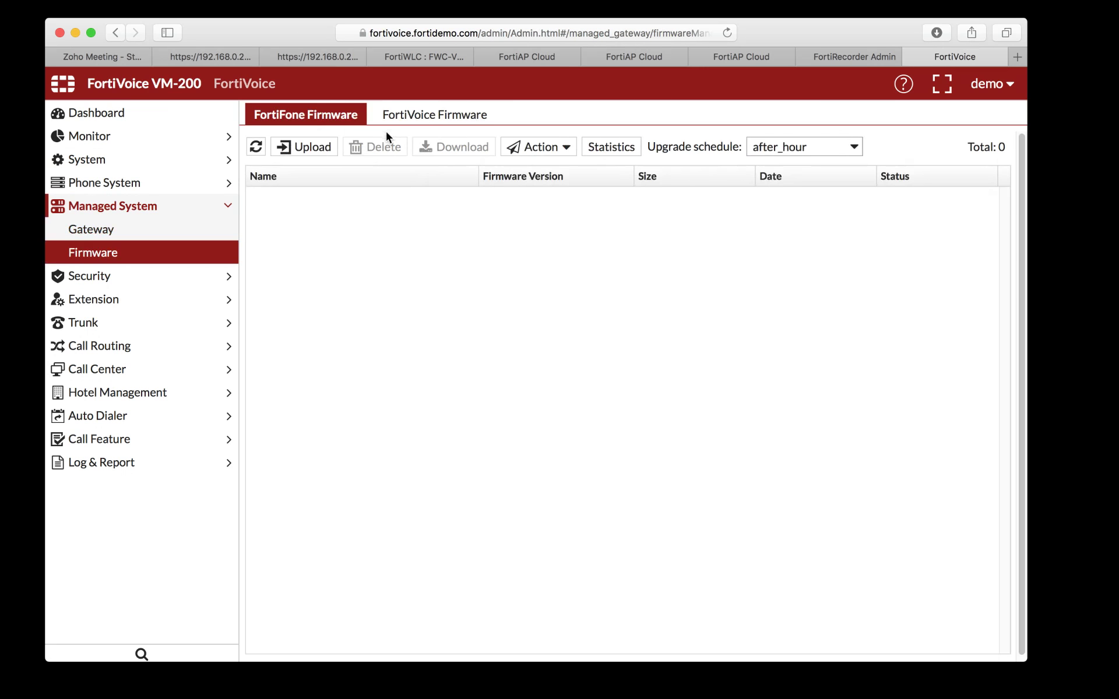
pyautogui.click(429, 116)
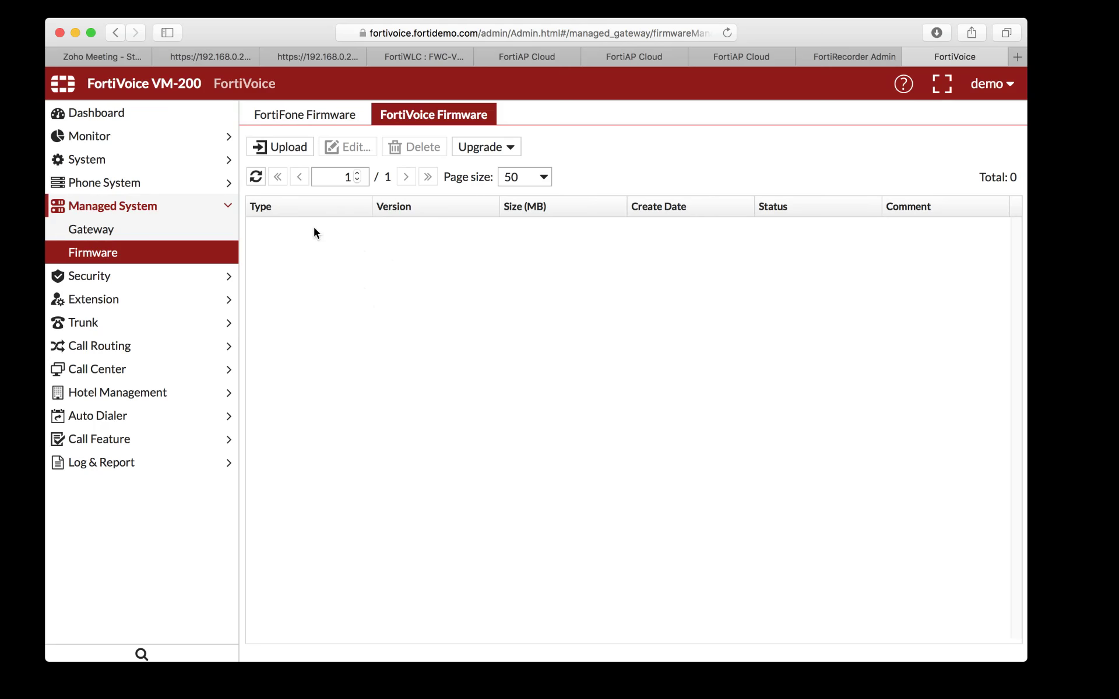
pyautogui.click(93, 277)
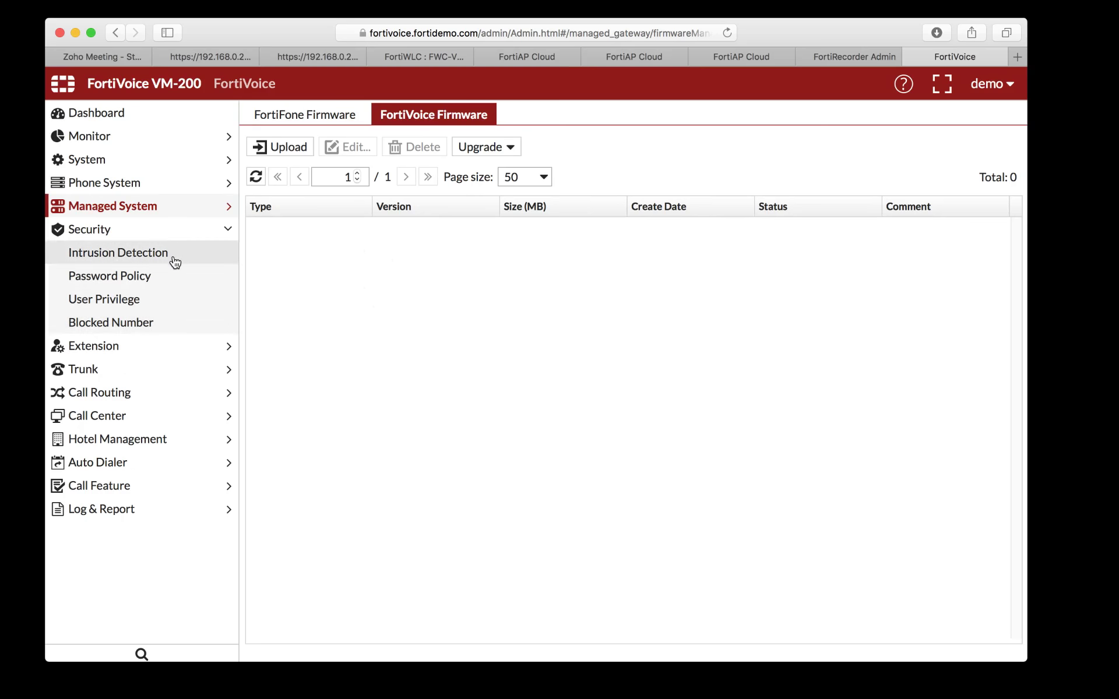
pyautogui.click(158, 326)
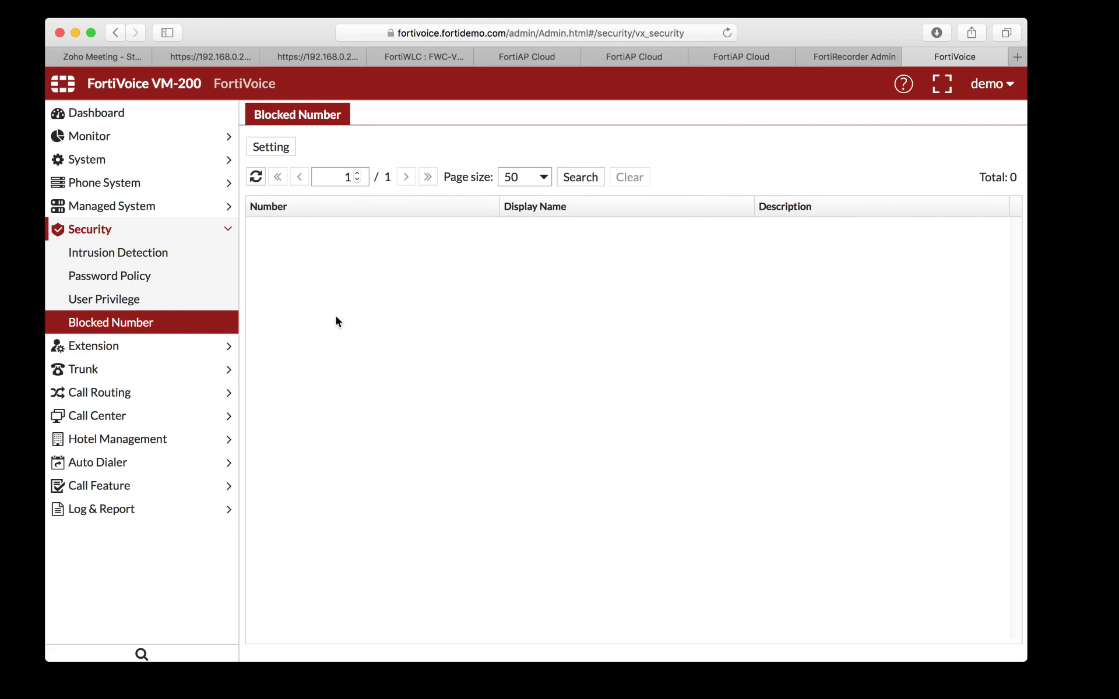
# Step: Open the IP extension list and inspect the options available for the SALES extension 9001
pyautogui.click(154, 348)
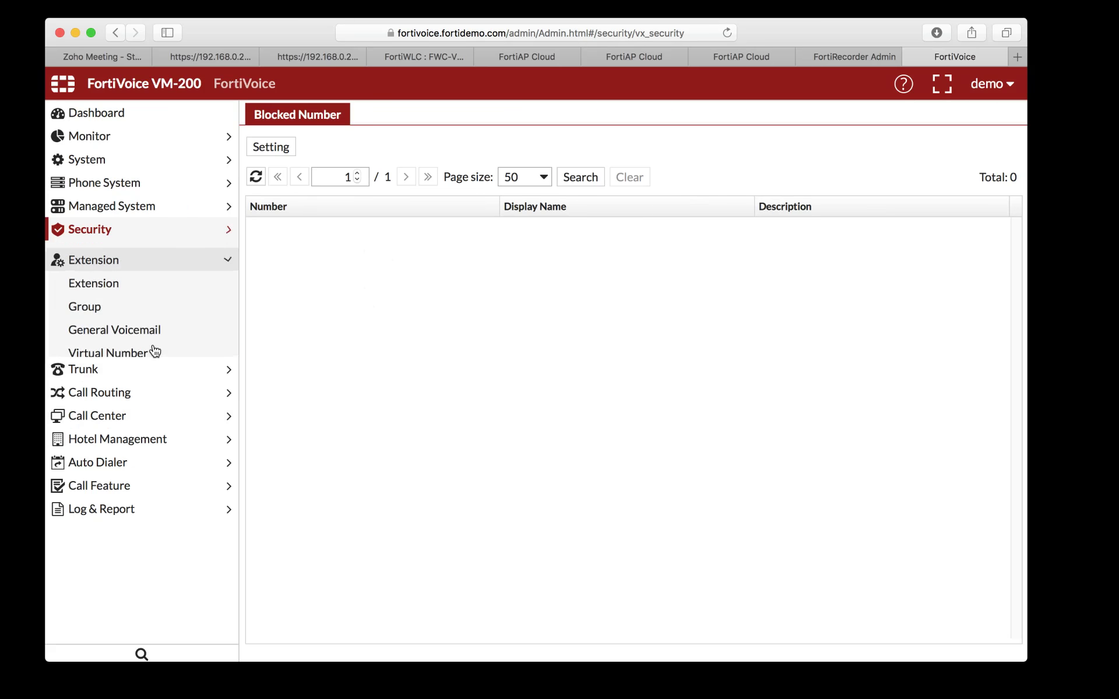
pyautogui.click(92, 278)
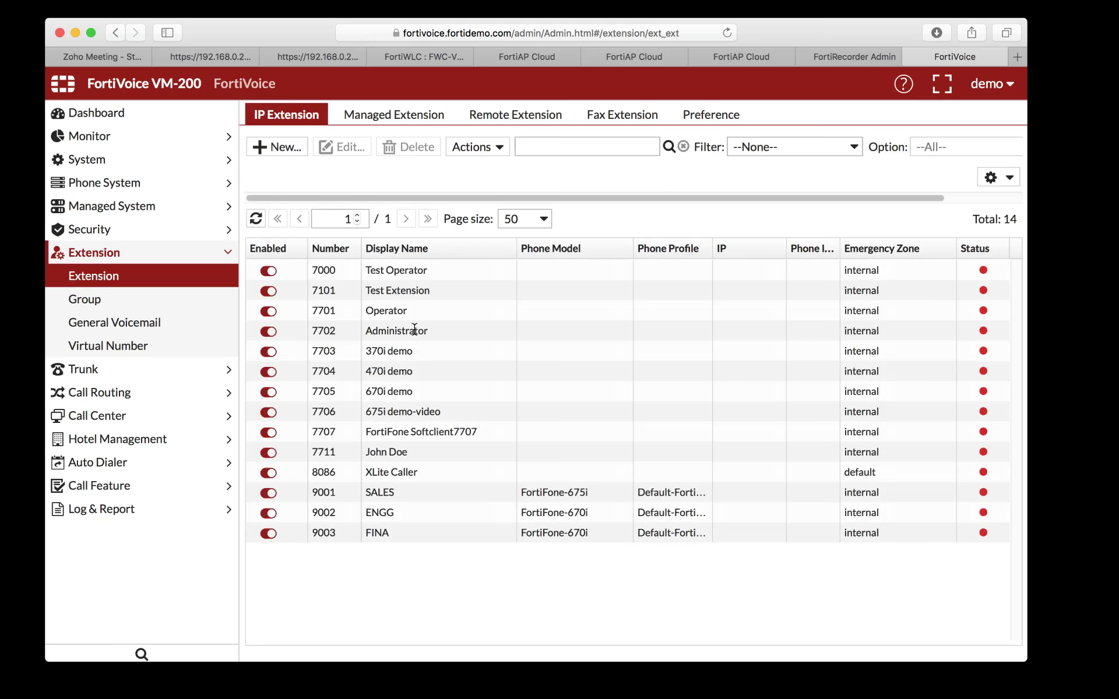
pyautogui.click(565, 489)
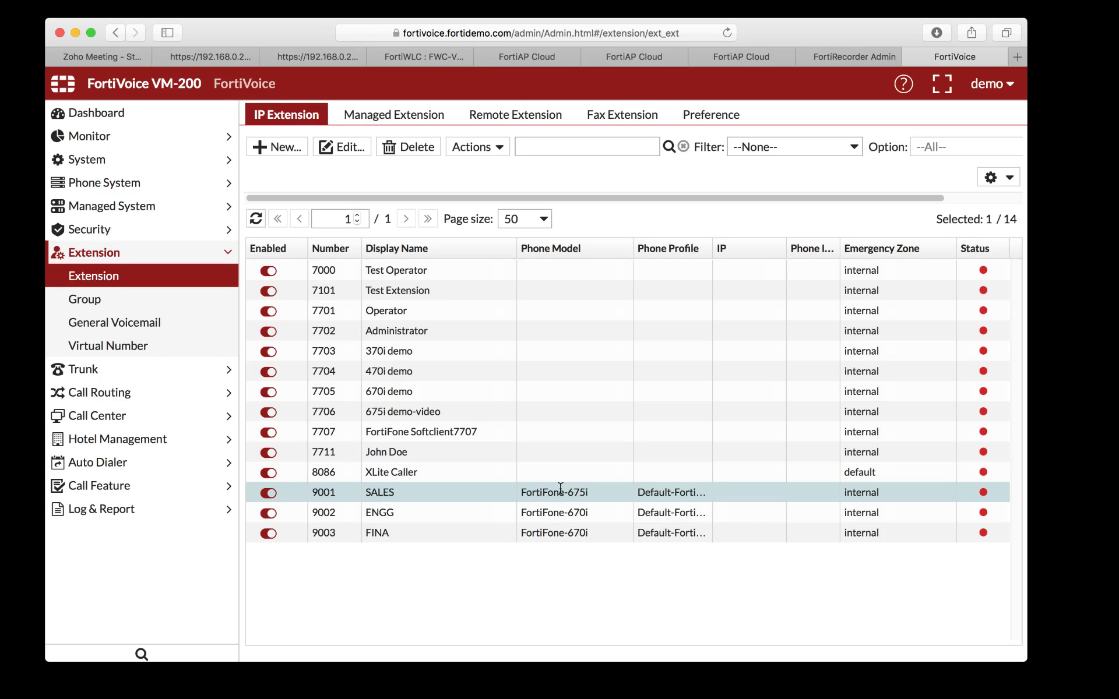
pyautogui.rightClick(561, 489)
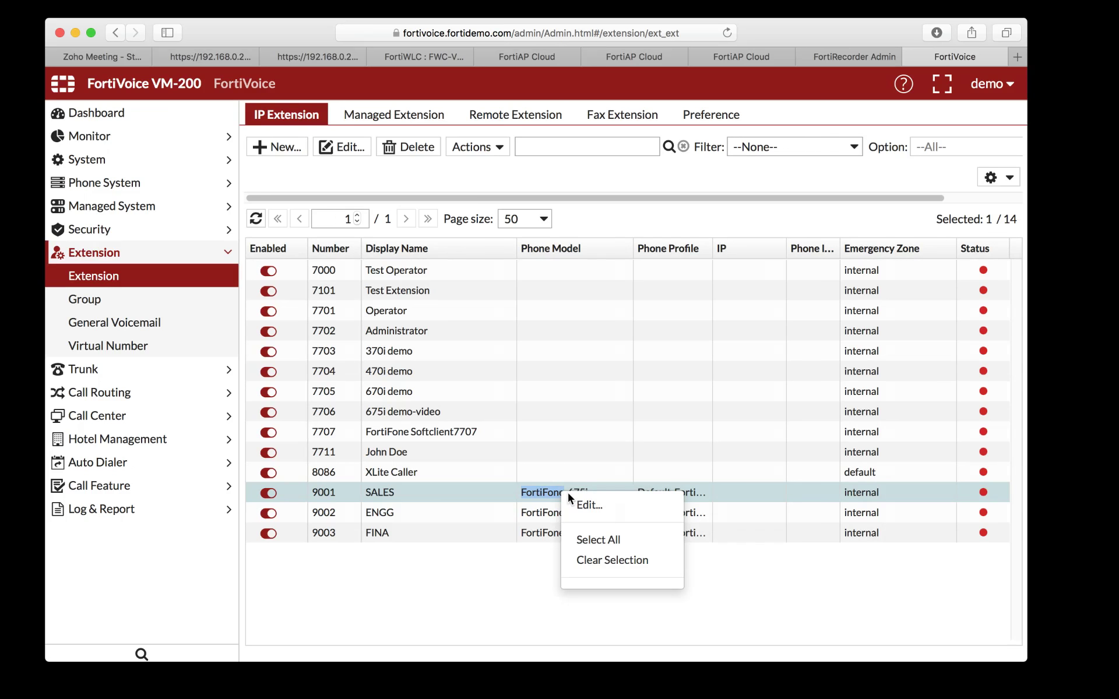
pyautogui.click(299, 157)
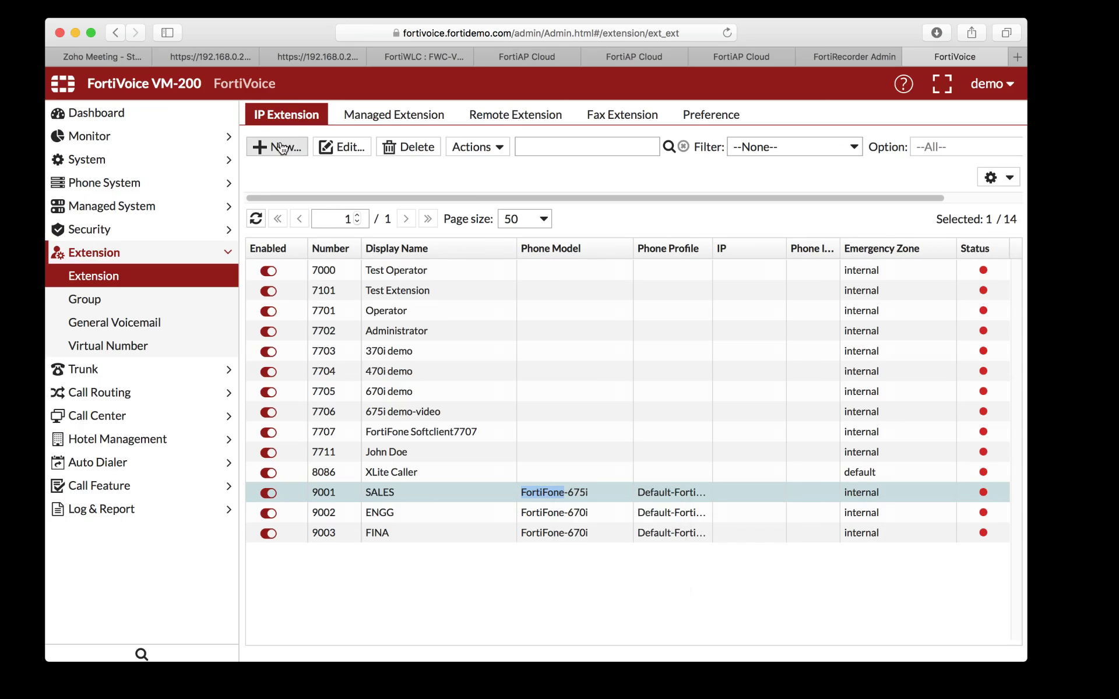
# Step: Start a new IP extension and choose FortiFone as its desktop phone type
pyautogui.click(283, 149)
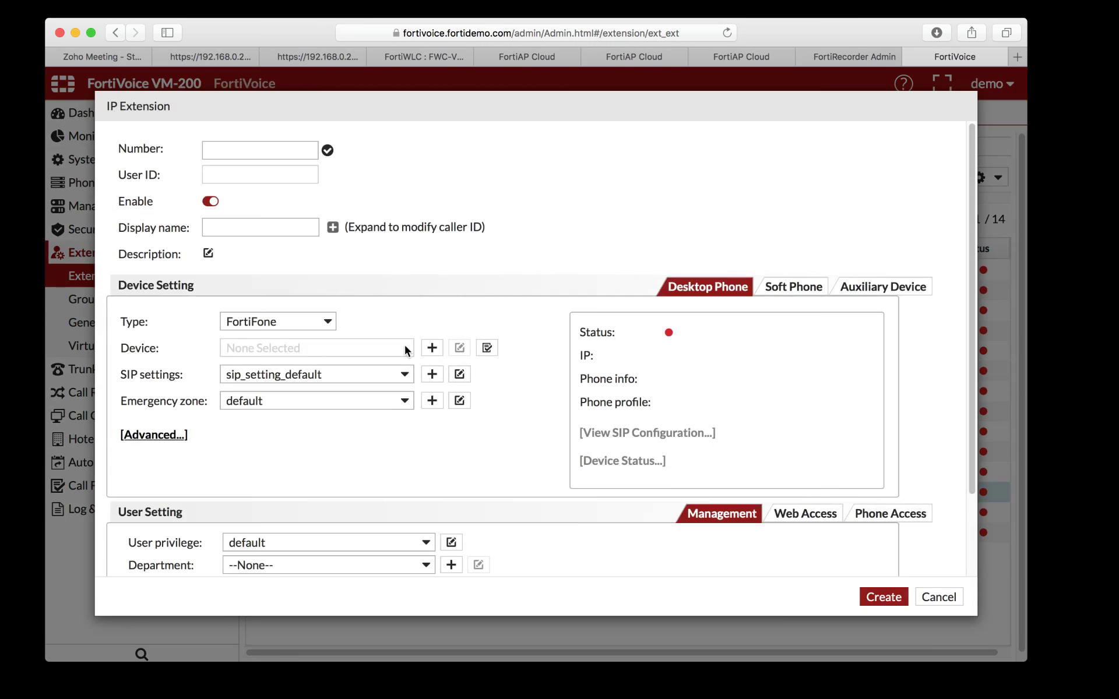
pyautogui.click(285, 325)
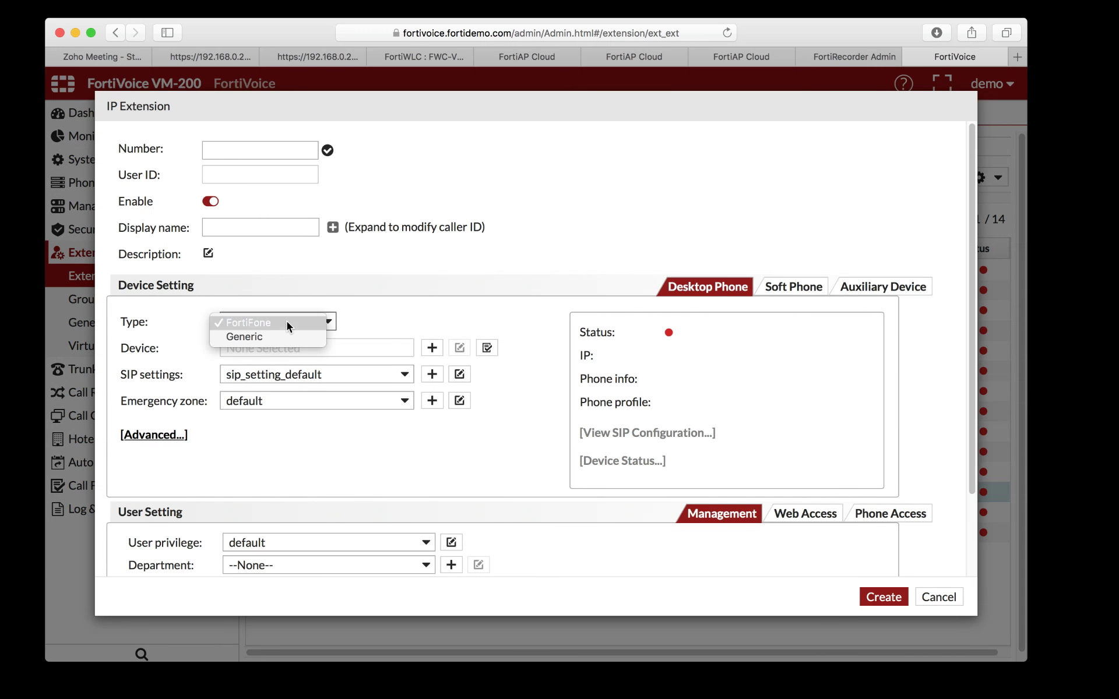
pyautogui.click(285, 322)
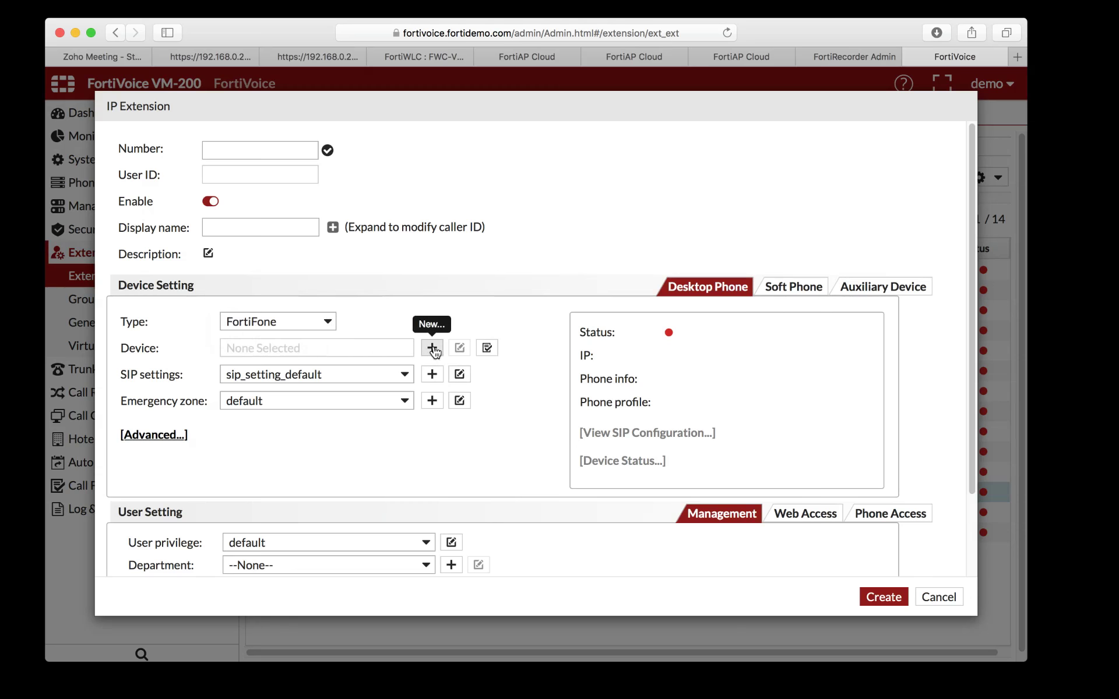
# Step: Inspect the phone models offered for a new desktop phone device, try Cisco-CP78XX, and cancel the device
pyautogui.click(432, 348)
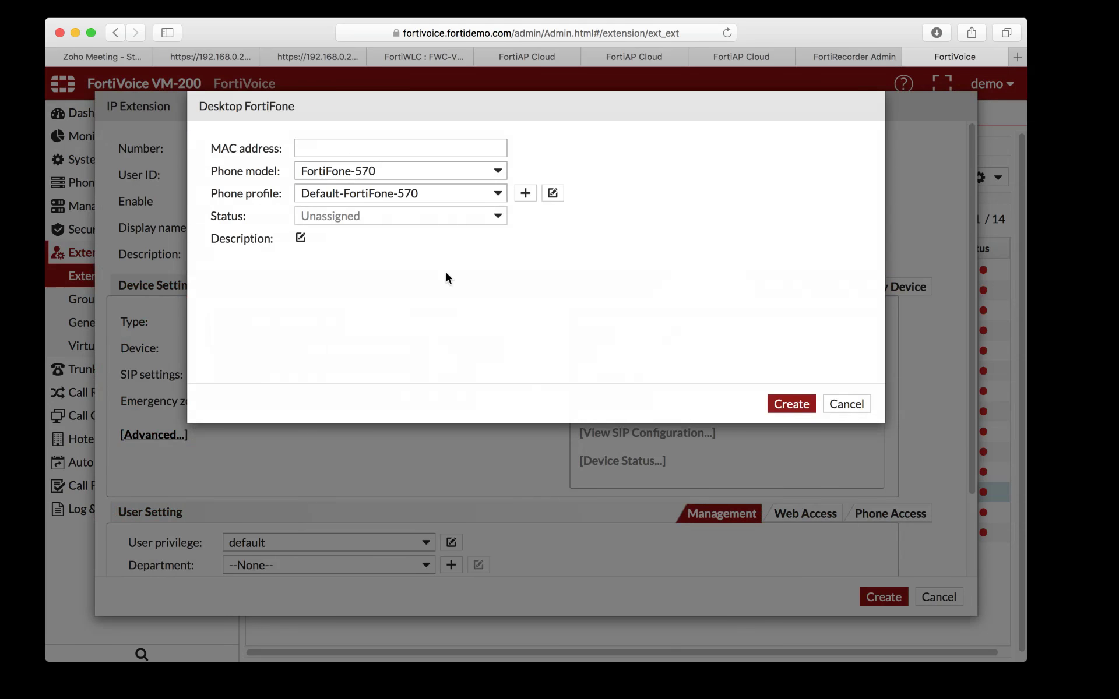
pyautogui.click(456, 171)
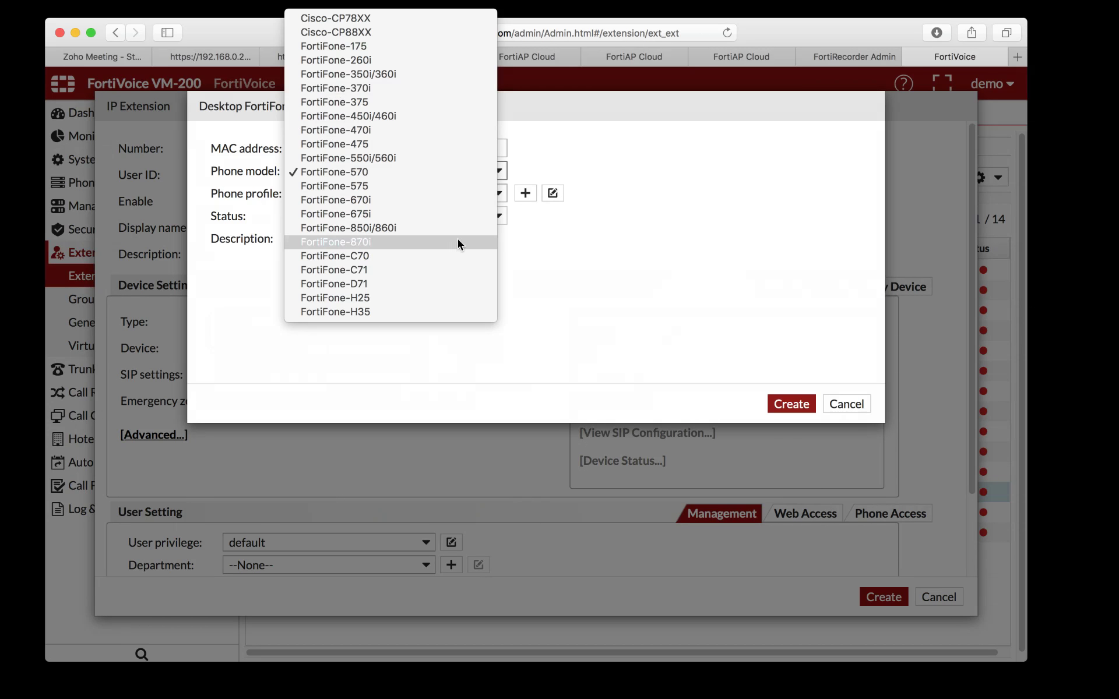
pyautogui.click(454, 19)
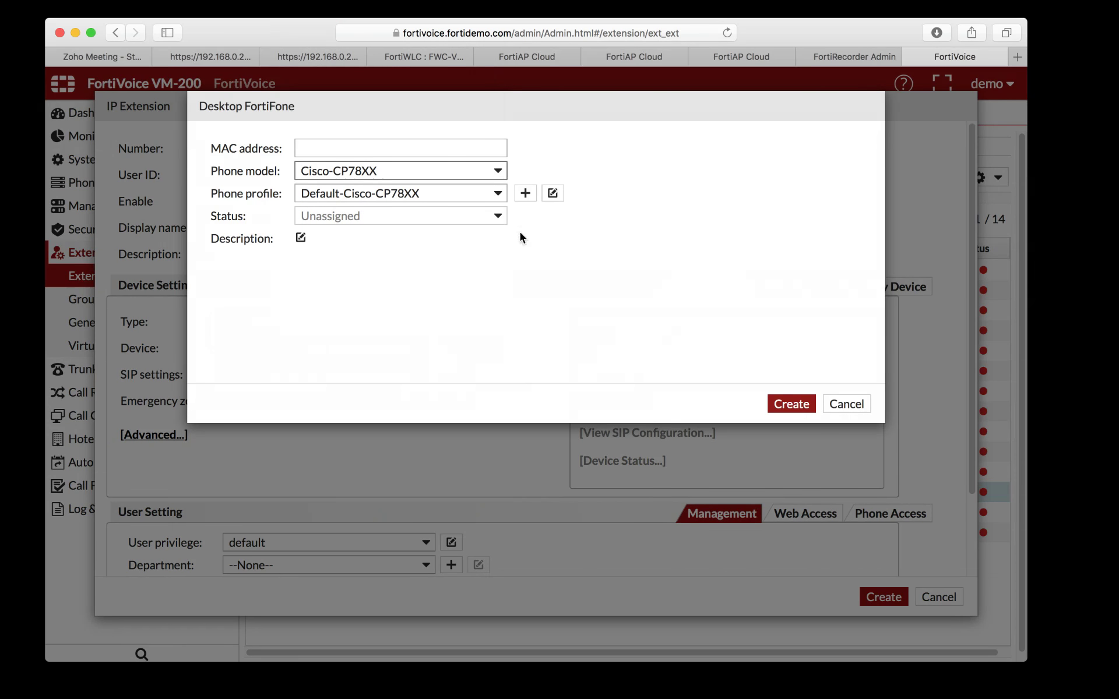
pyautogui.click(856, 409)
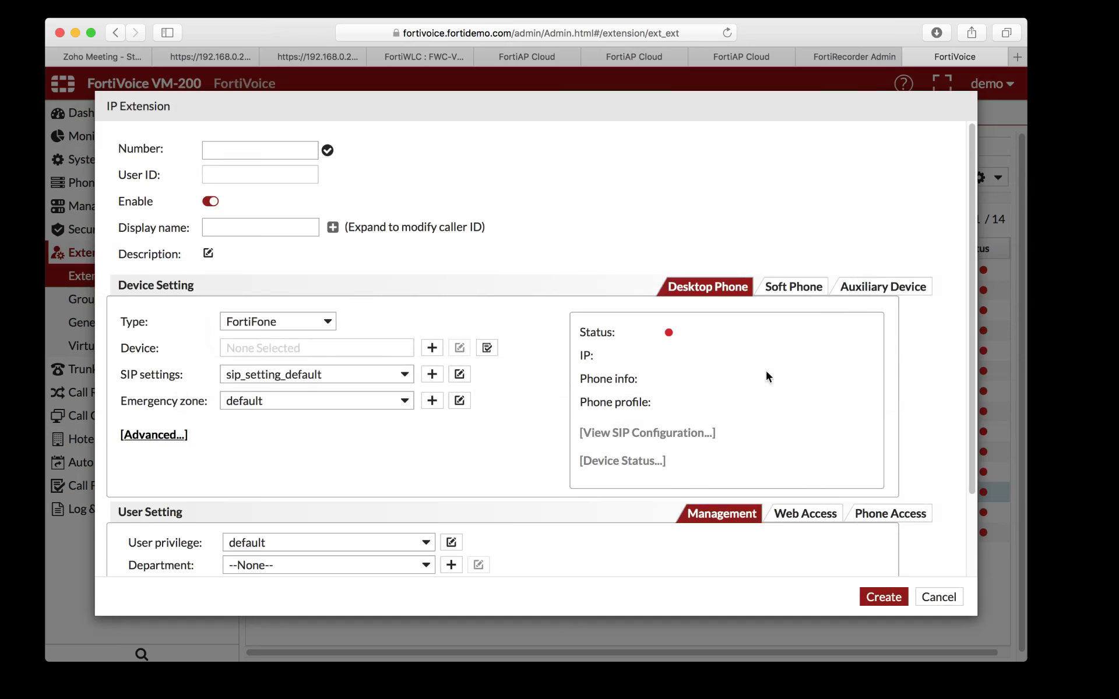
# Step: View the new extension's soft phone license allocation and its auxiliary device list
pyautogui.click(792, 291)
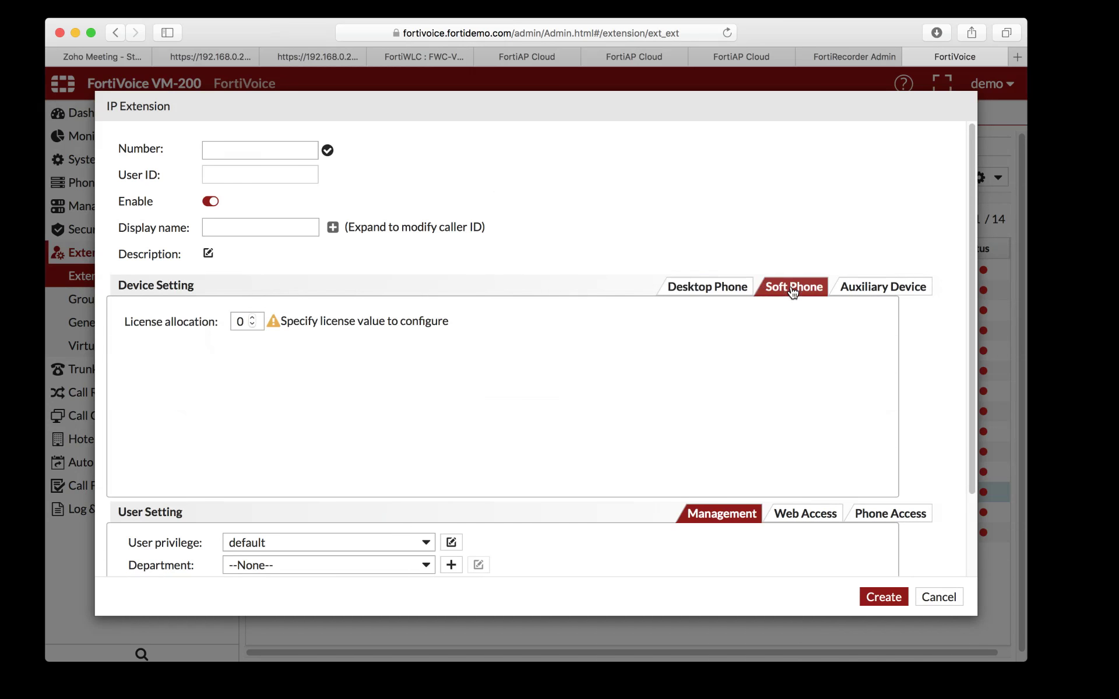
pyautogui.doubleClick(243, 319)
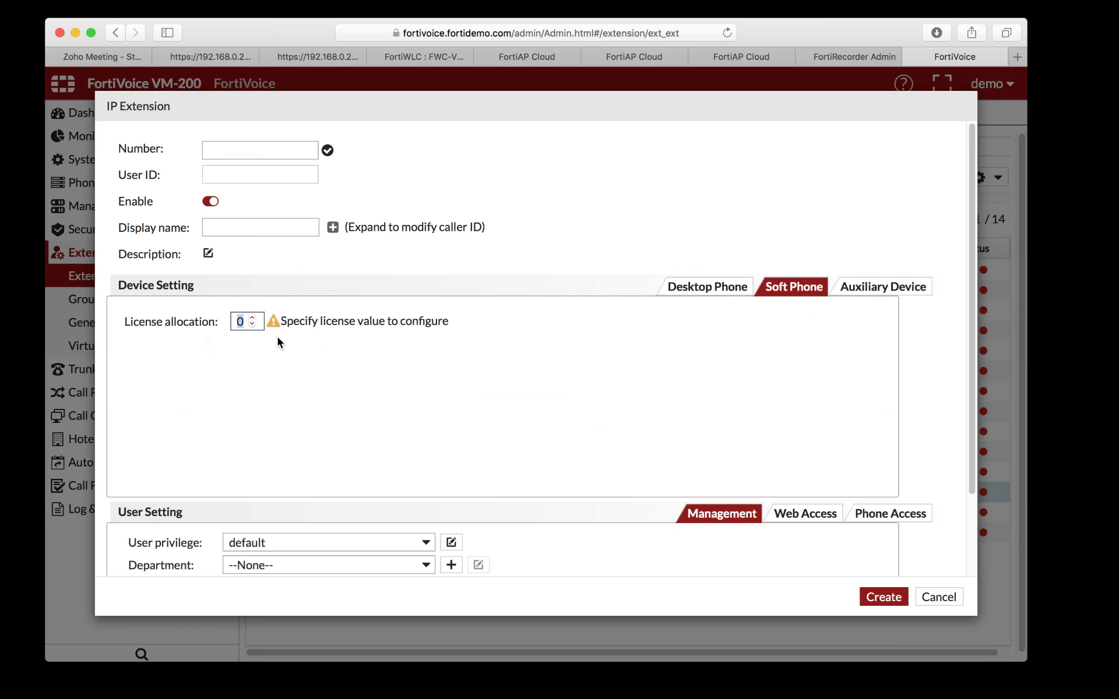
pyautogui.scroll(-3, 284, 340)
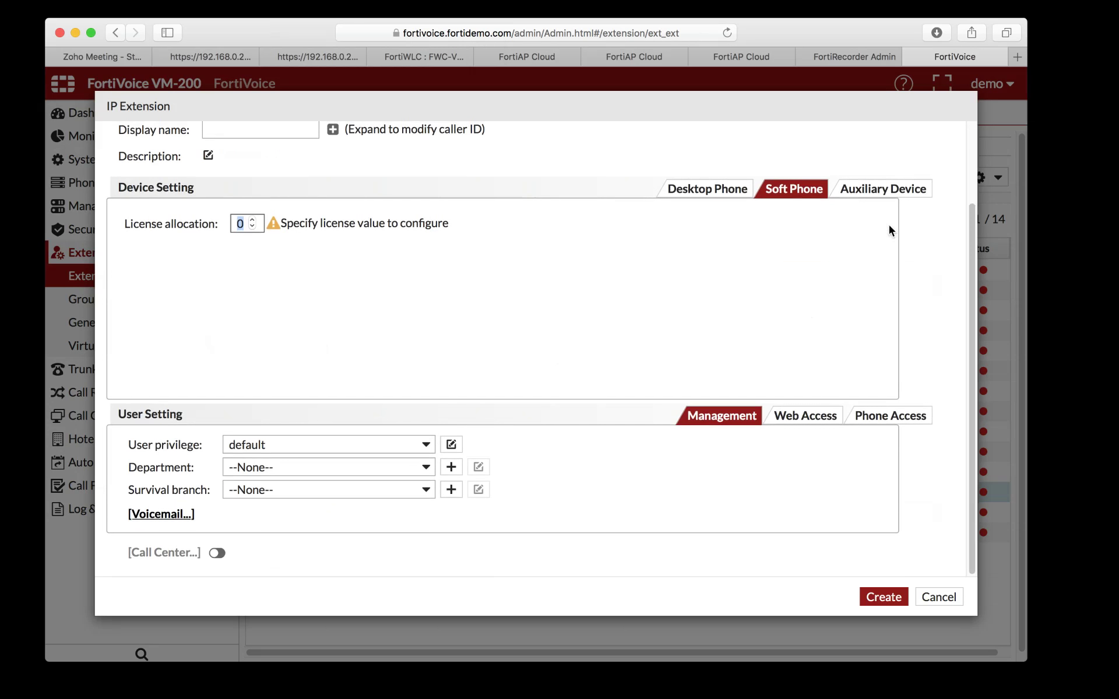
pyautogui.click(872, 191)
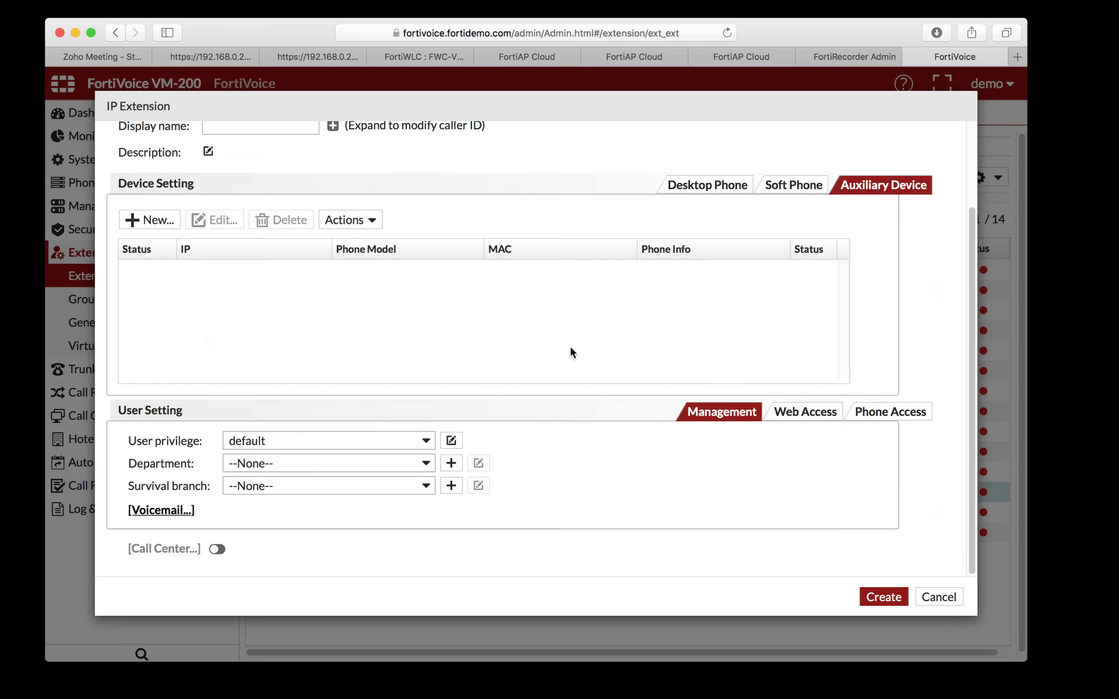
# Step: Enable the Call Center option for the new extension and look over the form's settings
pyautogui.click(219, 554)
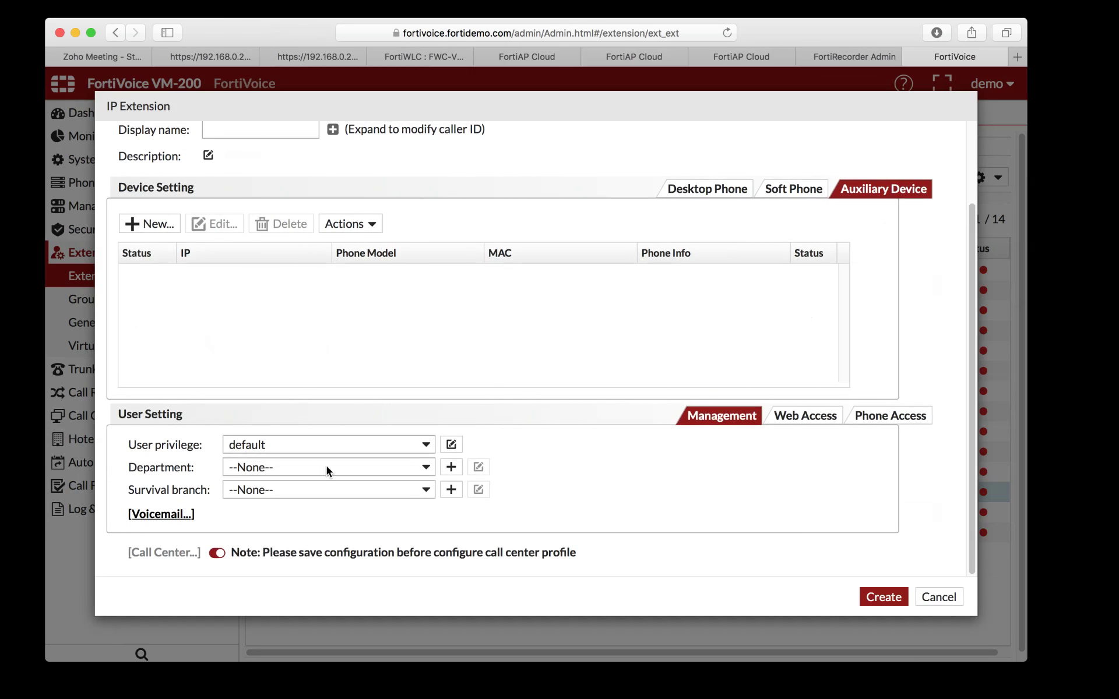
pyautogui.scroll(3, 349, 411)
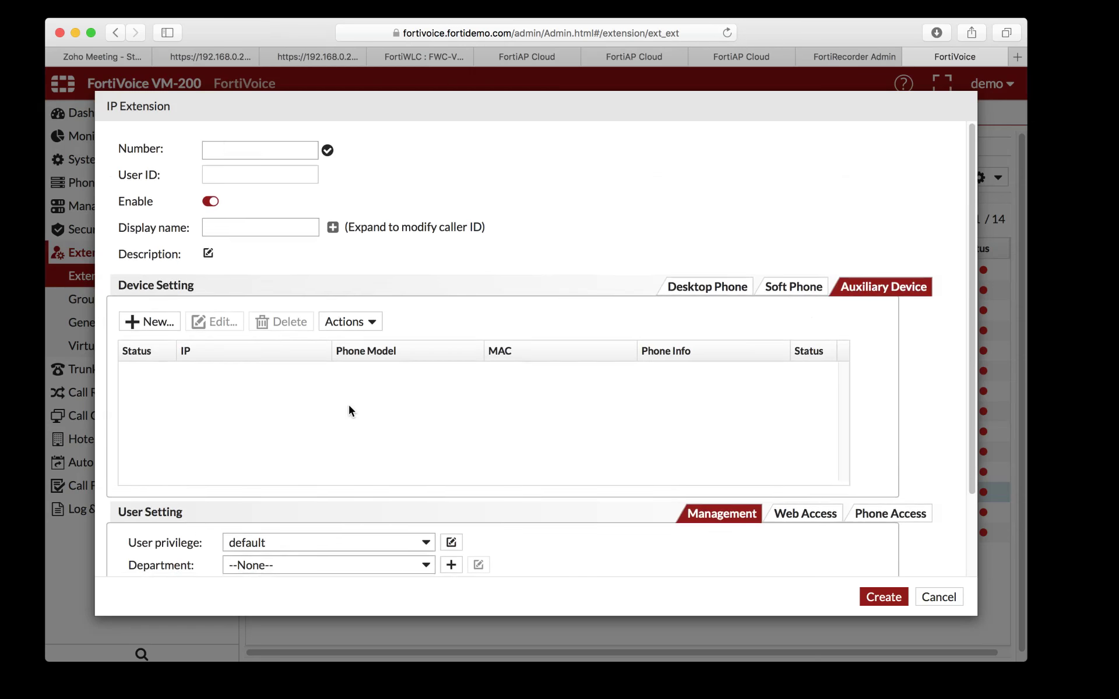
pyautogui.scroll(-1, 349, 410)
pyautogui.scroll(-1, 349, 411)
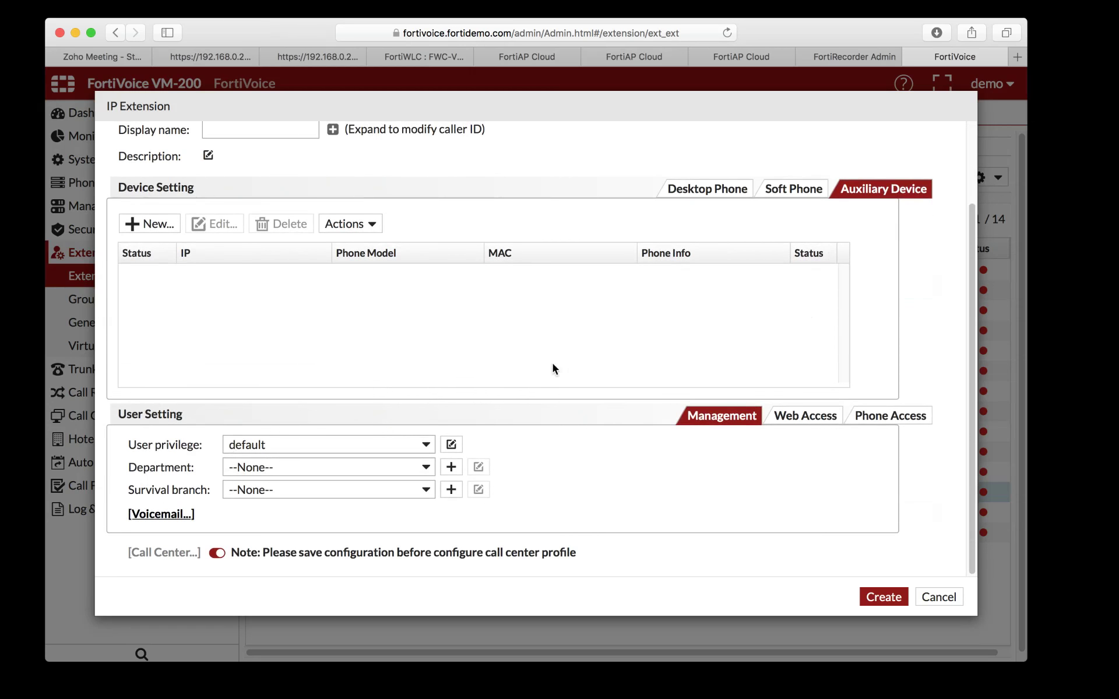
# Step: Inspect the user privilege choices for the new extension, leave default selected, and cancel the extension's creation
pyautogui.click(298, 451)
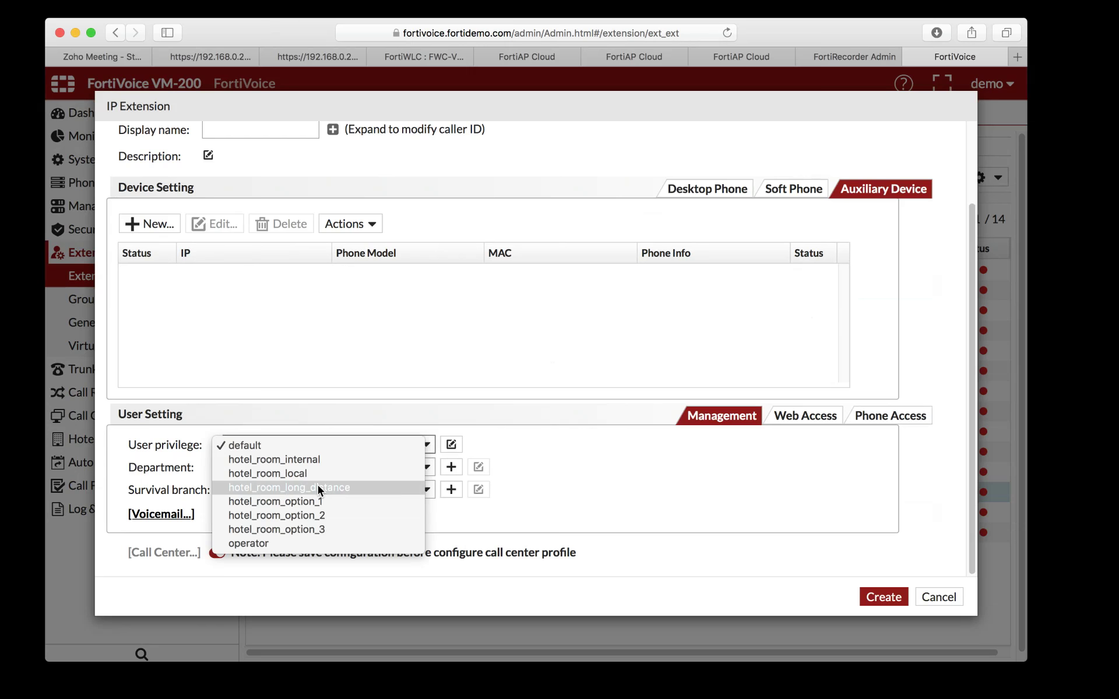
pyautogui.click(410, 379)
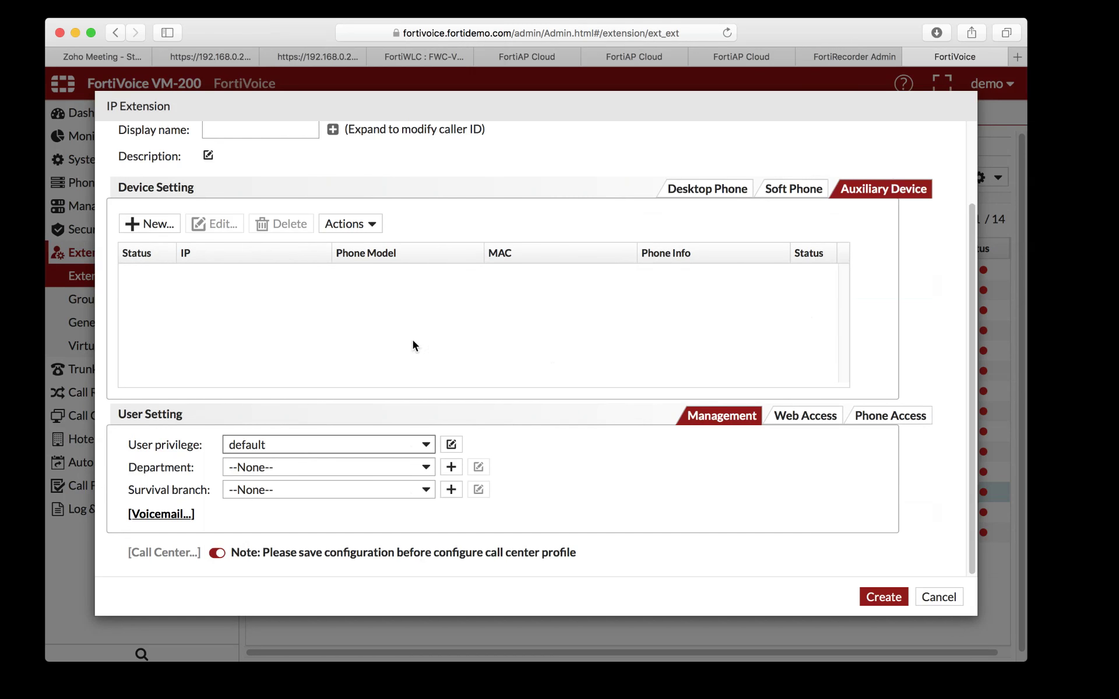
pyautogui.scroll(5, 412, 342)
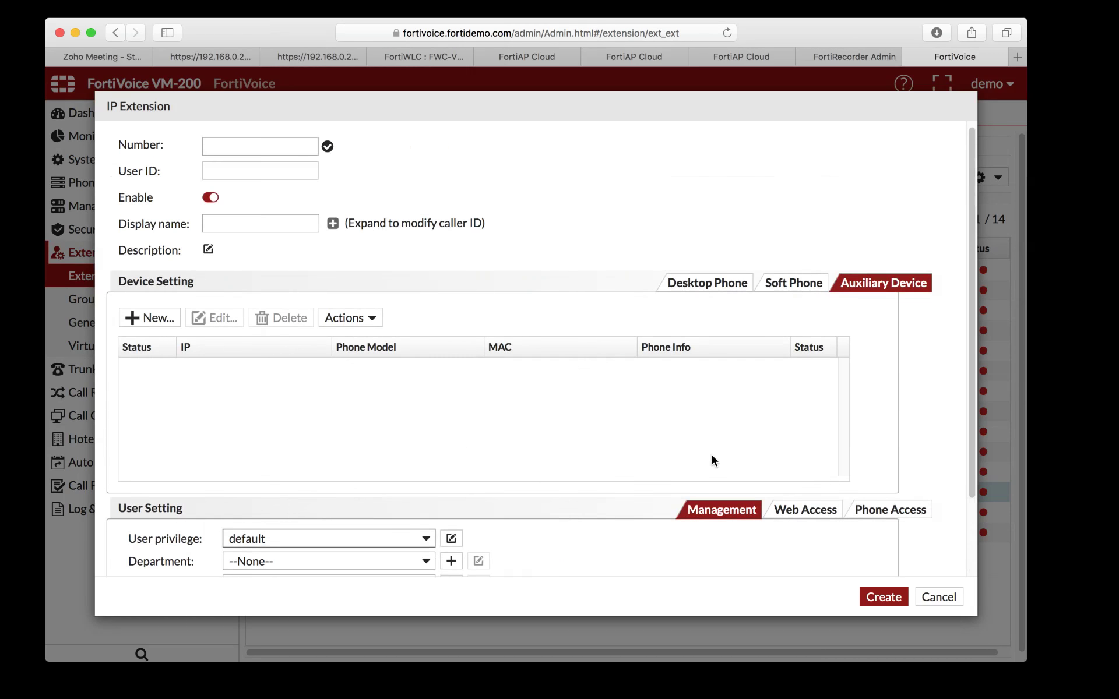
pyautogui.click(938, 596)
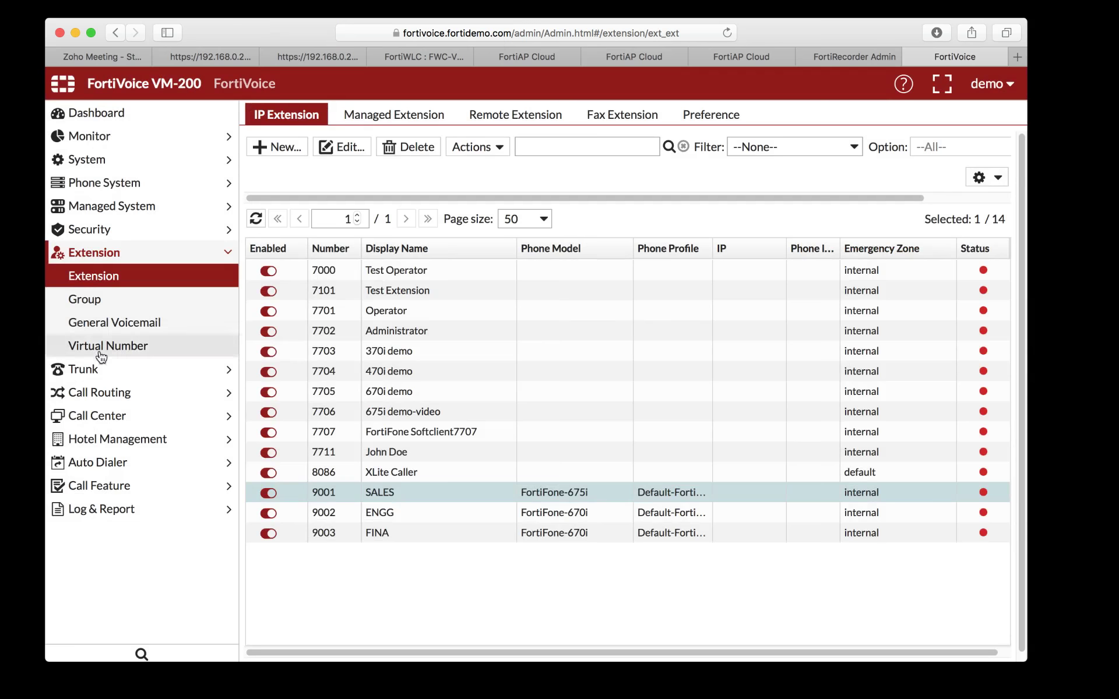
# Step: View the extension user groups, followed by the VoIP SIP and office peer trunk pages
pyautogui.click(86, 300)
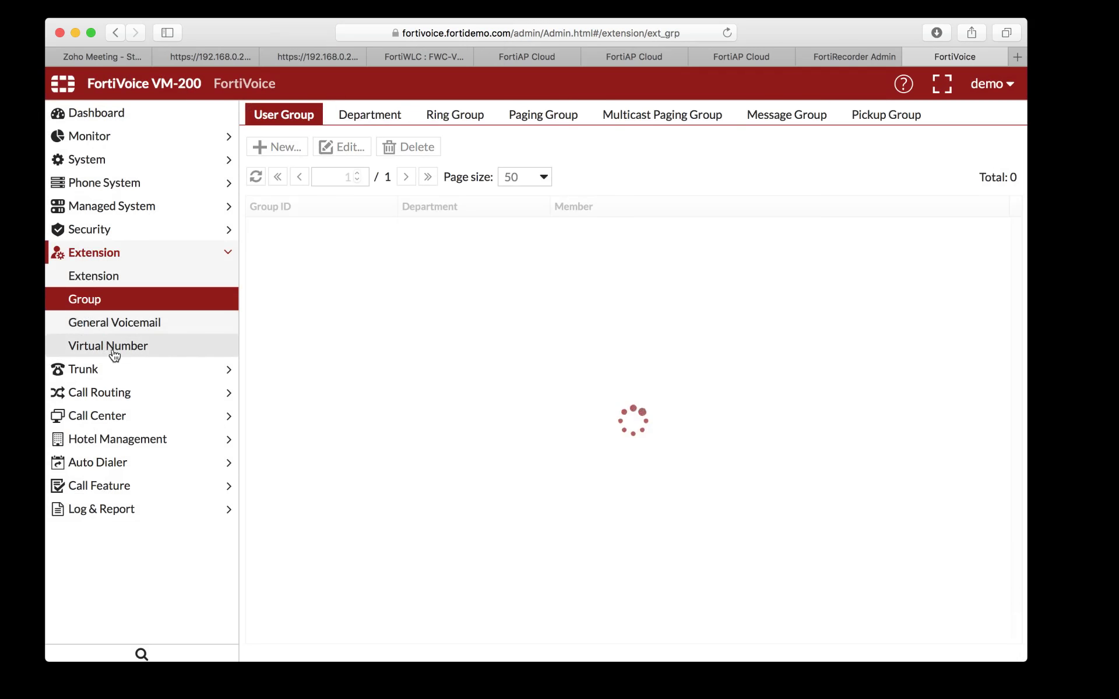
pyautogui.click(87, 368)
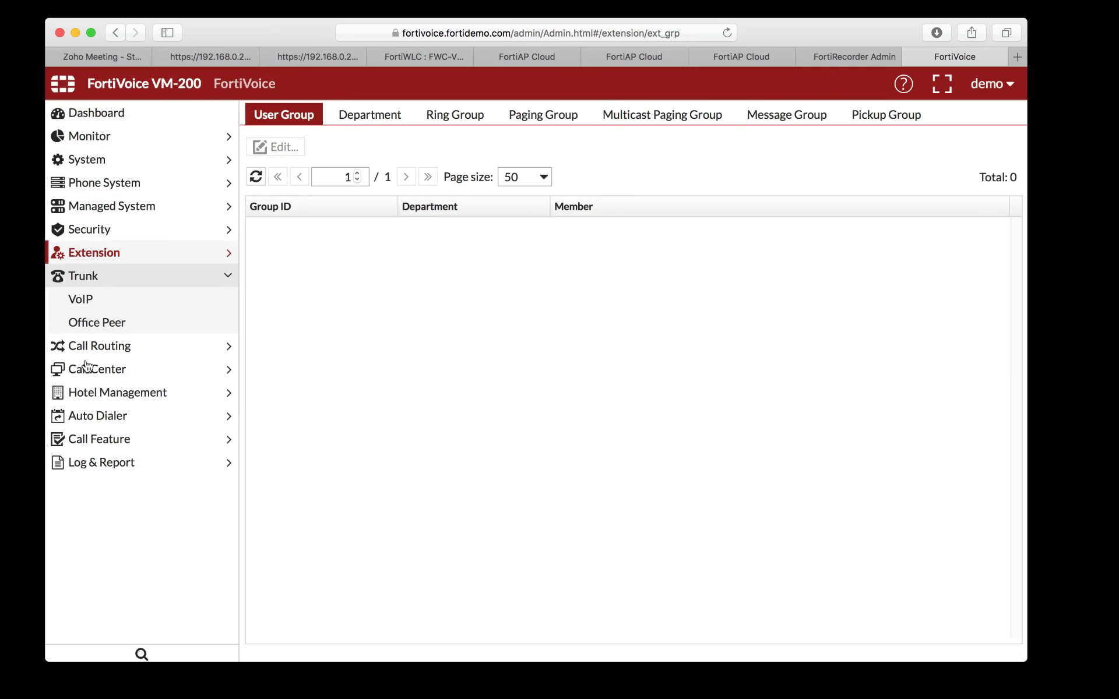
pyautogui.click(92, 299)
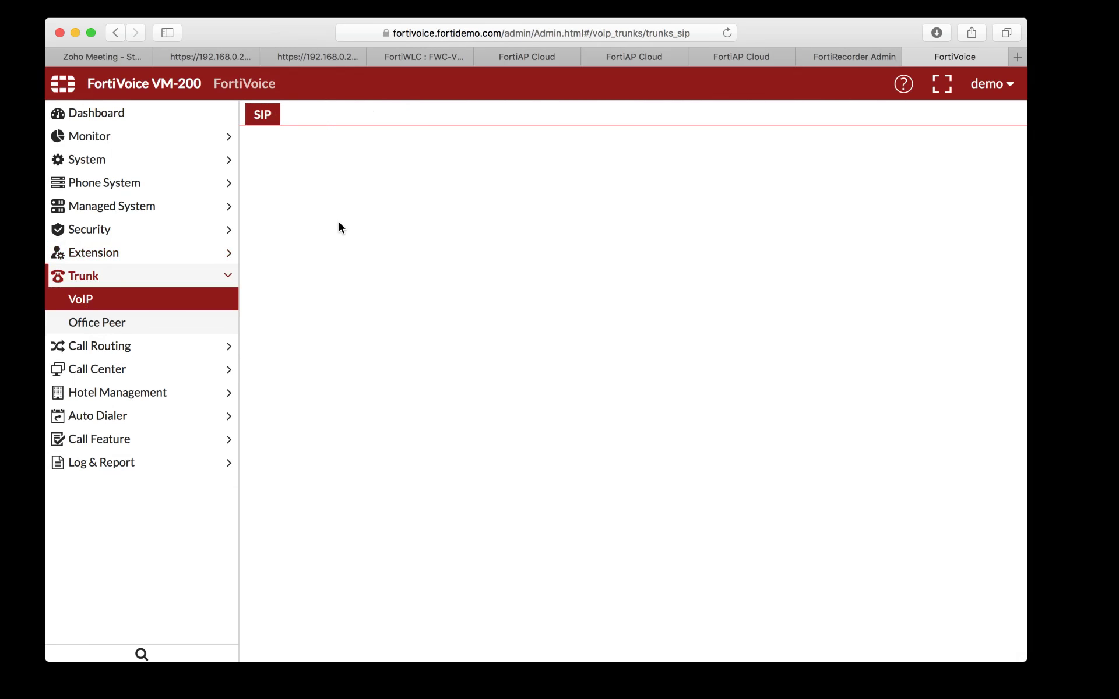
pyautogui.click(113, 324)
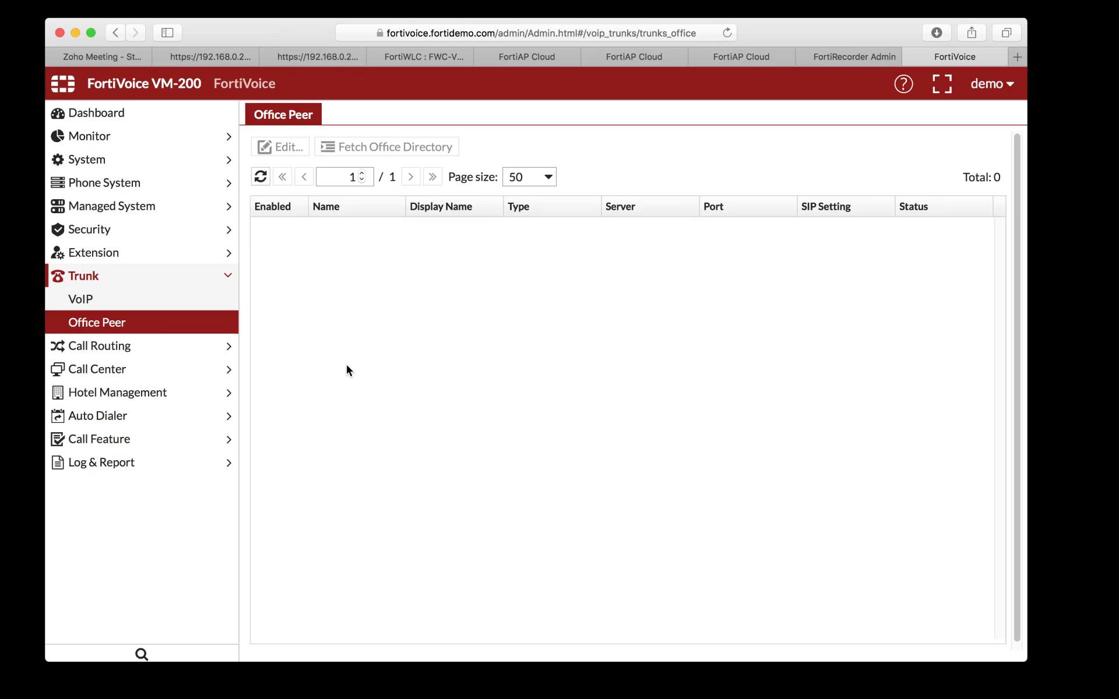
# Step: Review inbound call routing with its DID mapping and office peers, followed by the outbound routing rules
pyautogui.click(125, 346)
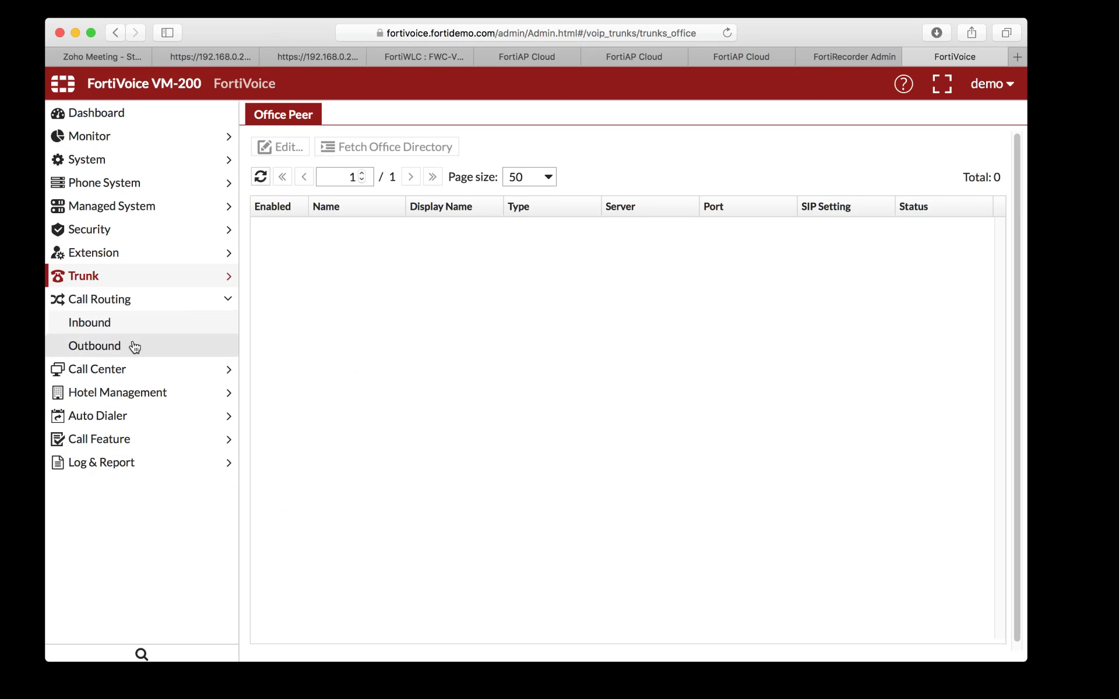
pyautogui.click(107, 322)
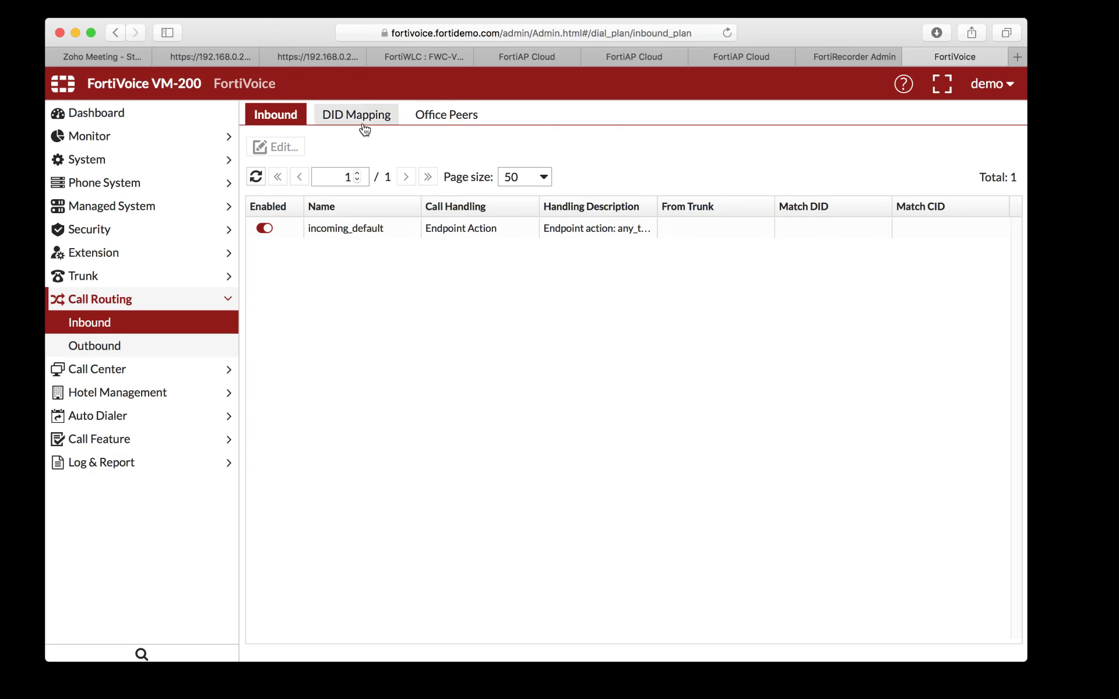
pyautogui.click(384, 117)
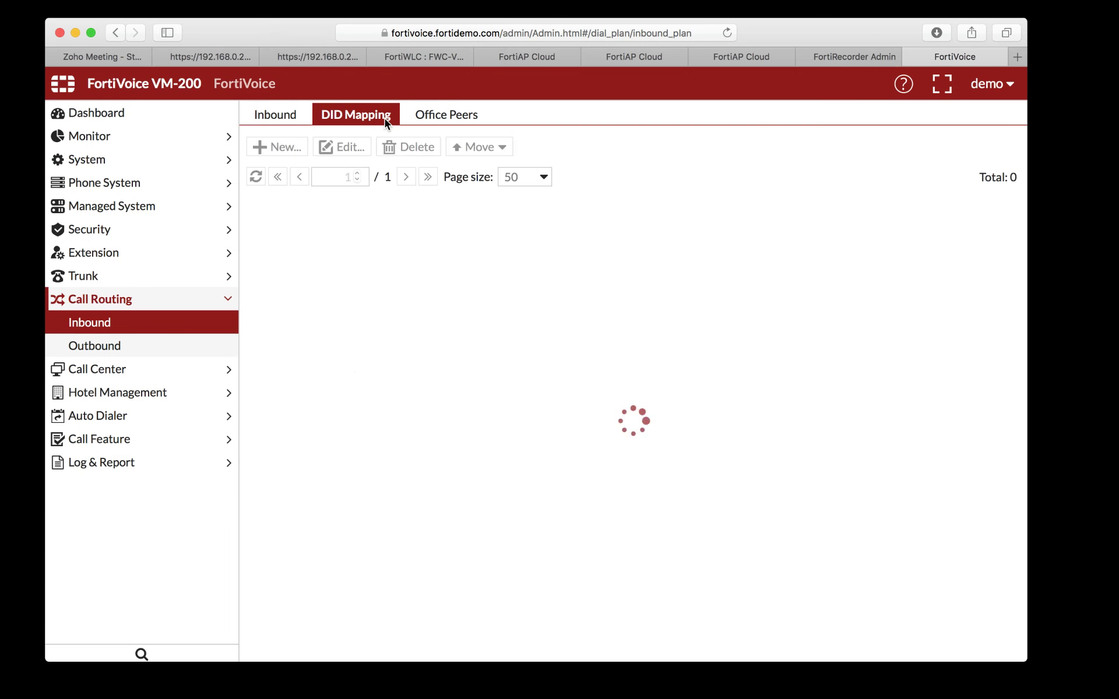
pyautogui.click(469, 116)
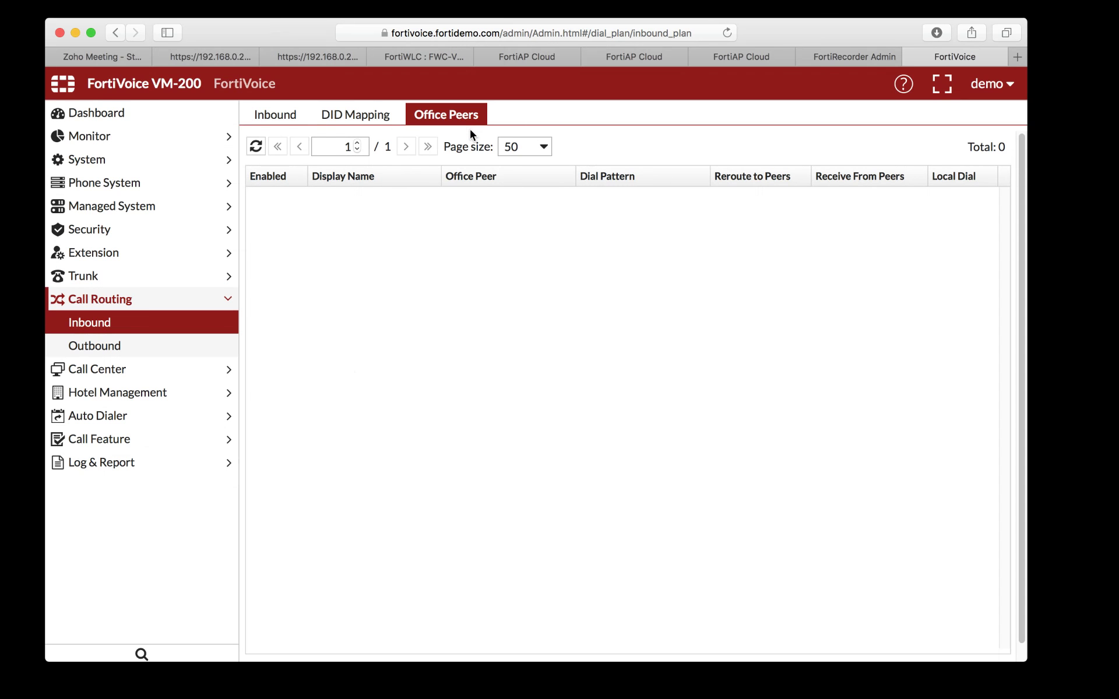
pyautogui.click(124, 350)
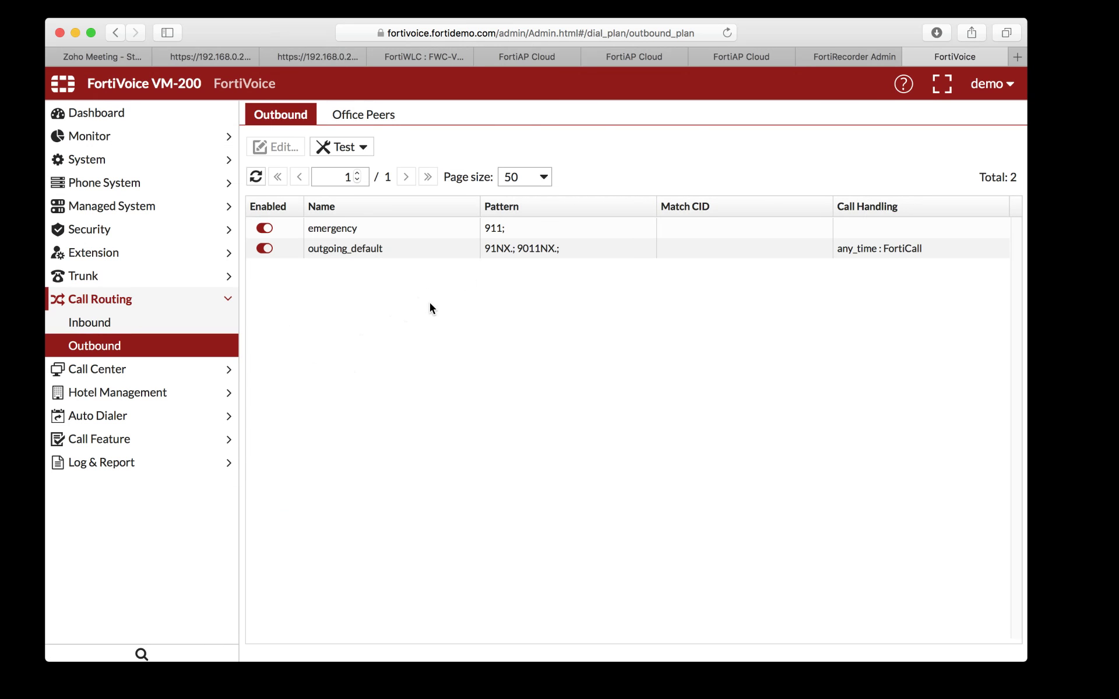
# Step: View the call center's call queues, queue groups and agent list
pyautogui.click(143, 369)
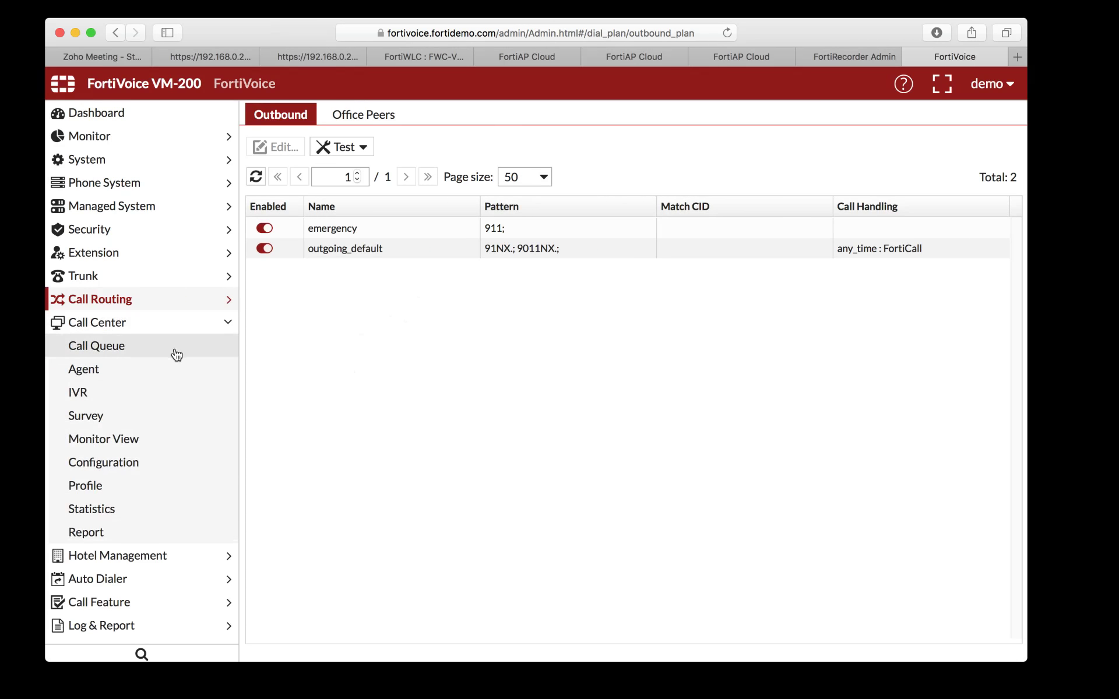
pyautogui.click(180, 376)
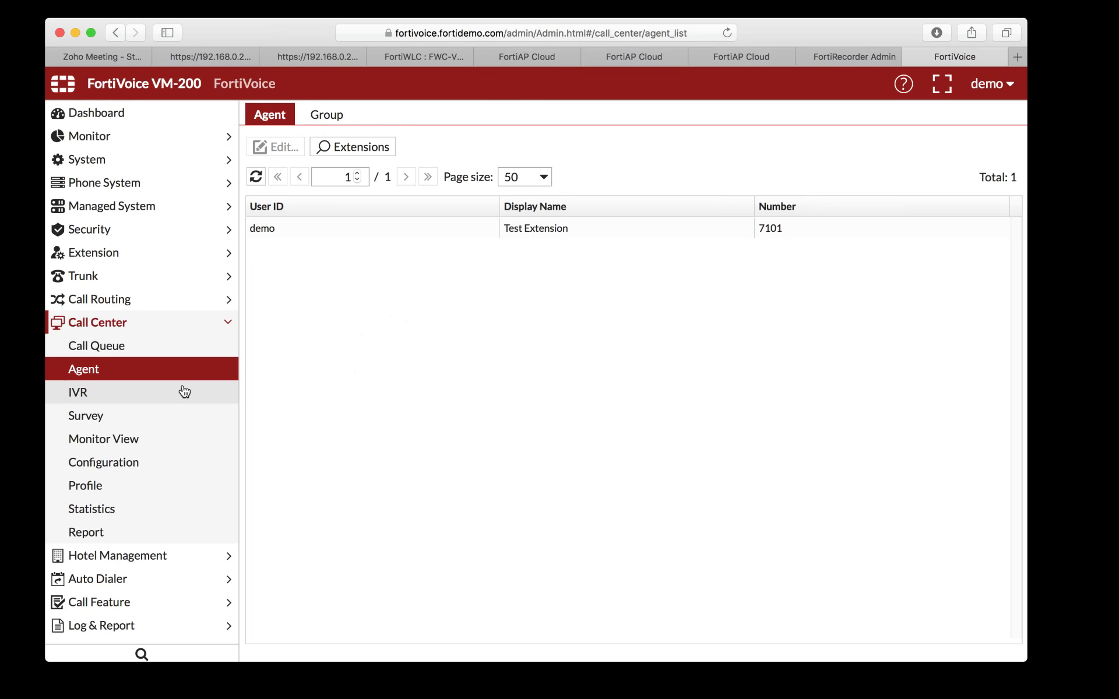
pyautogui.click(186, 352)
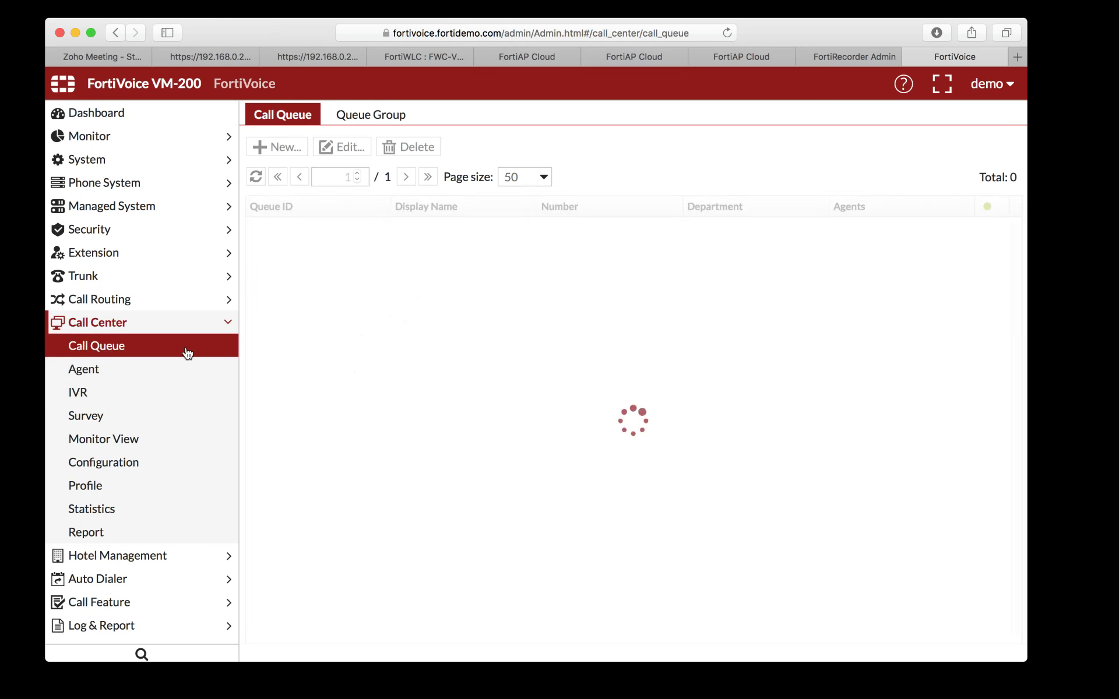
pyautogui.click(379, 124)
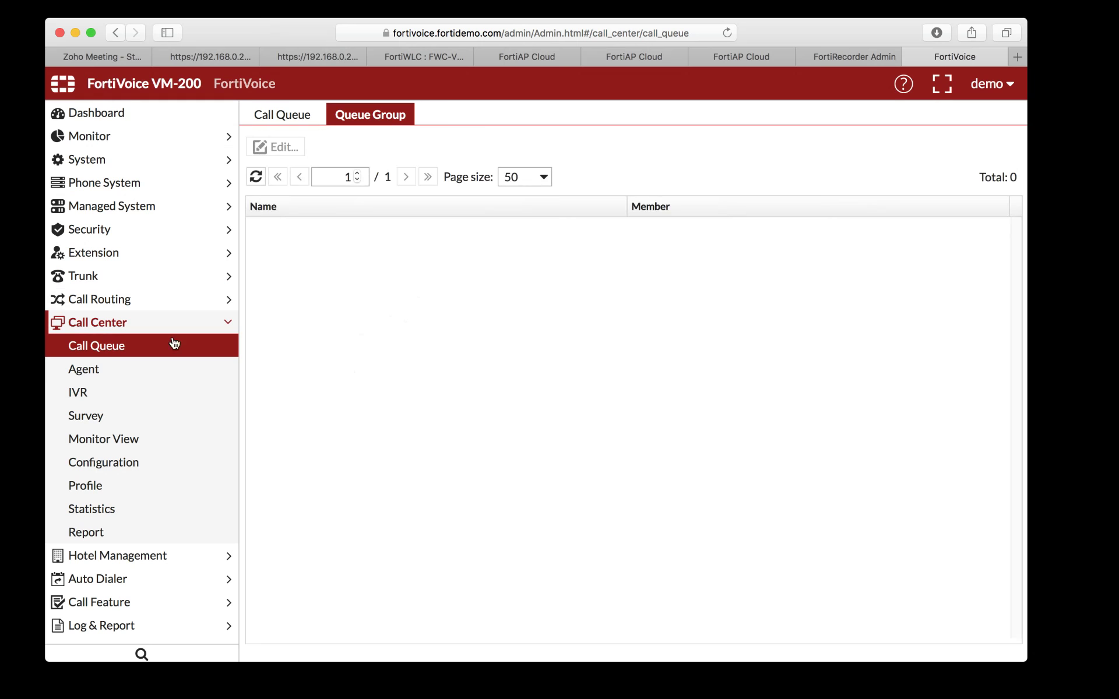
pyautogui.click(120, 369)
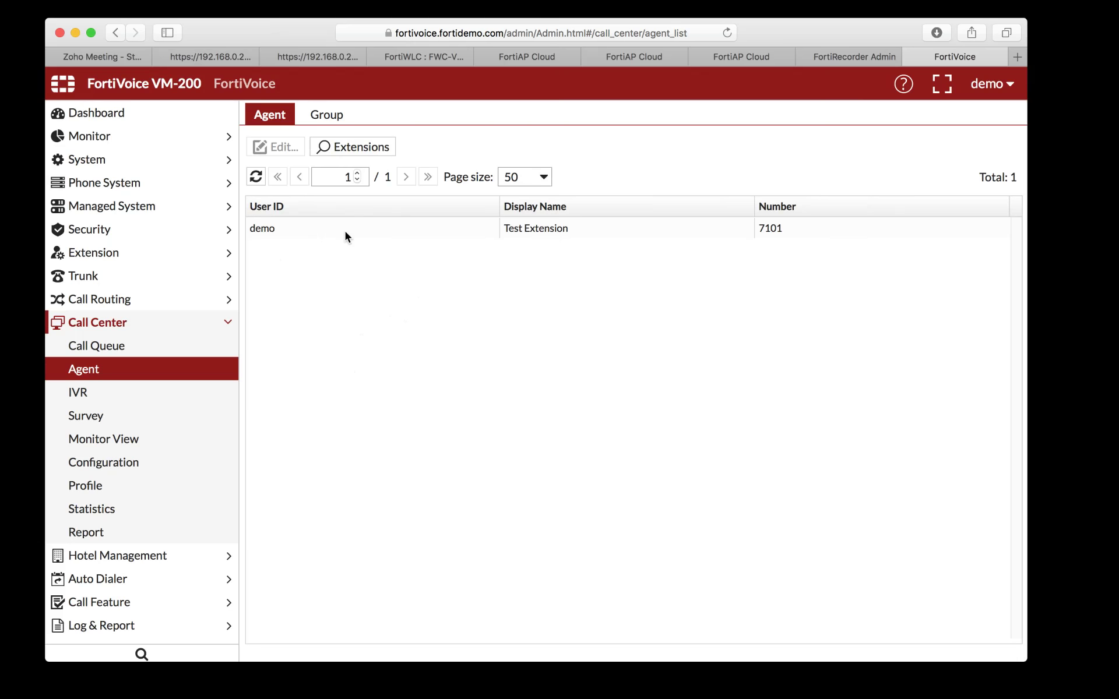
# Step: Open the call center's IVR page, inspect the new IVR configuration form, and cancel it
pyautogui.click(101, 393)
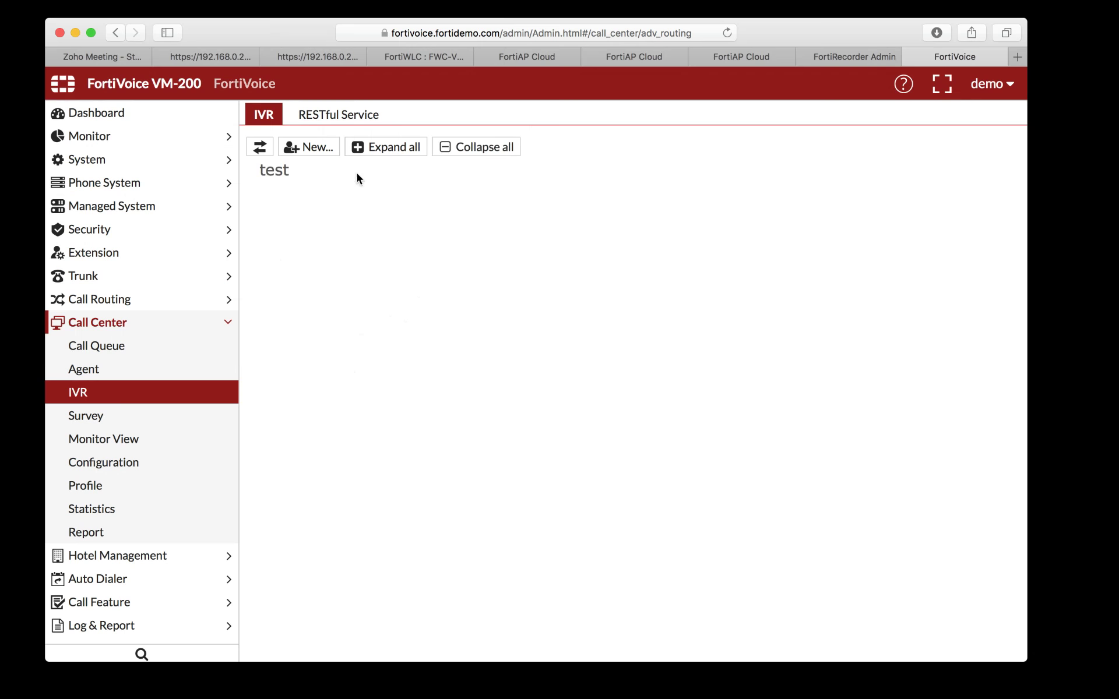
pyautogui.click(299, 153)
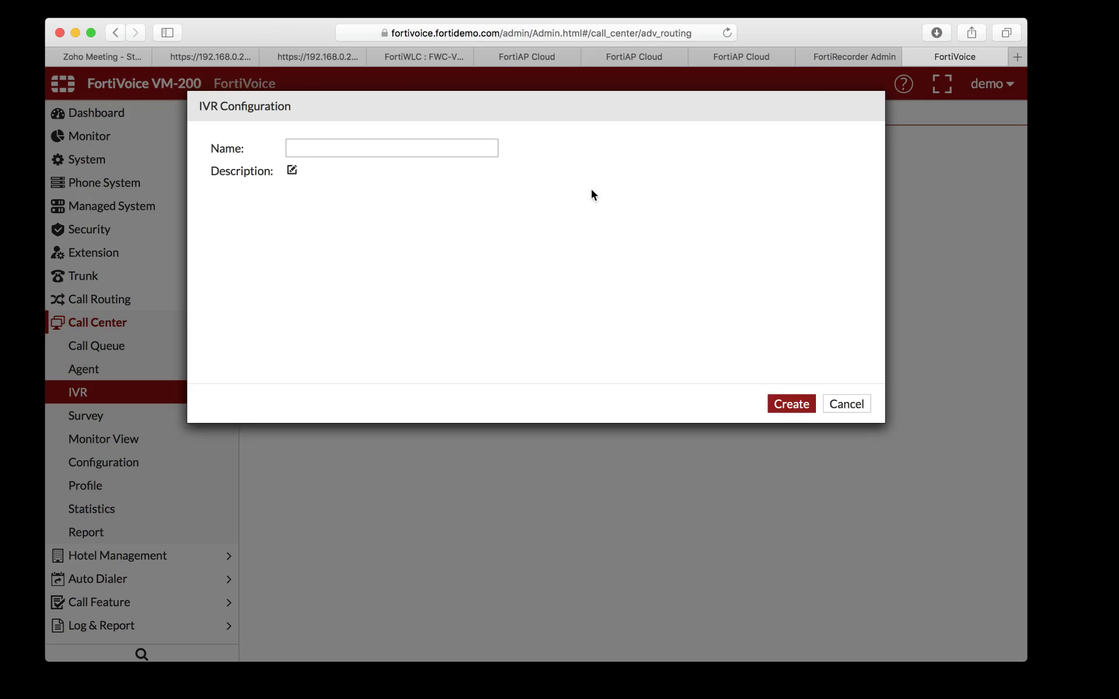
pyautogui.click(846, 404)
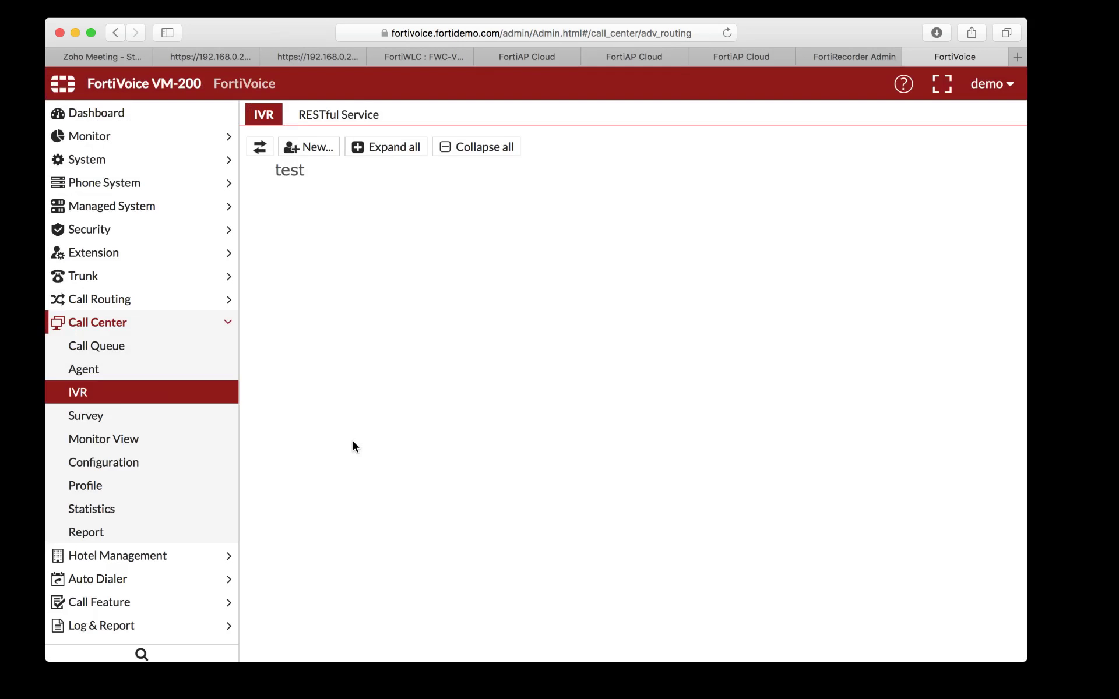
# Step: View the call center survey list and the pages offered under hotel management and call routing
pyautogui.click(100, 416)
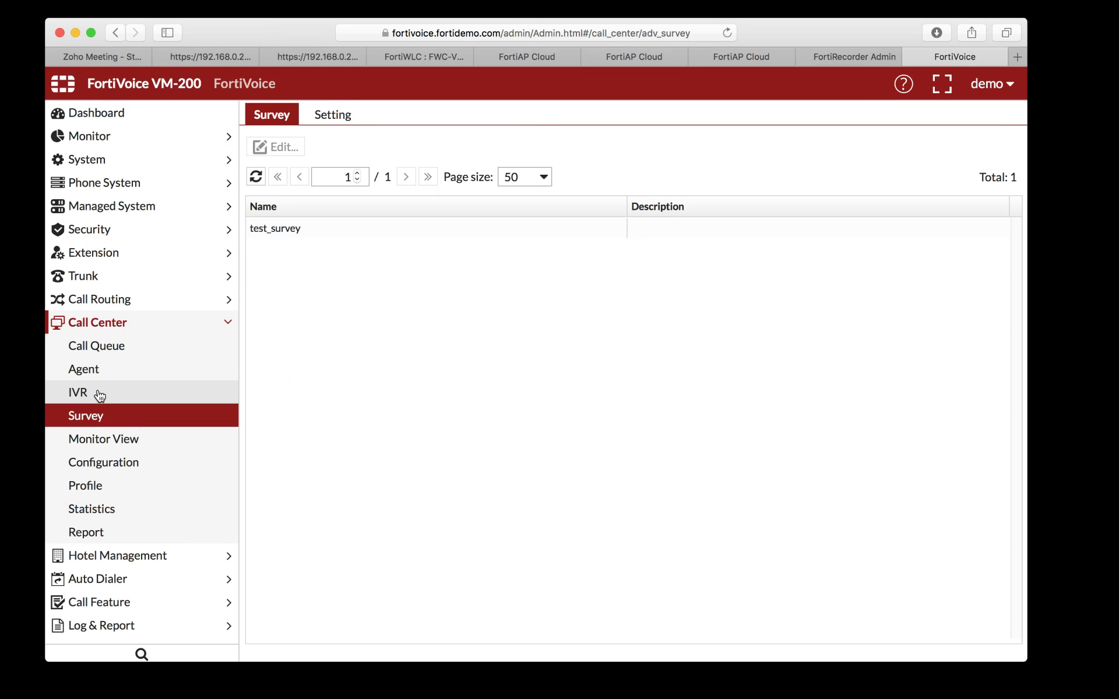
pyautogui.click(113, 555)
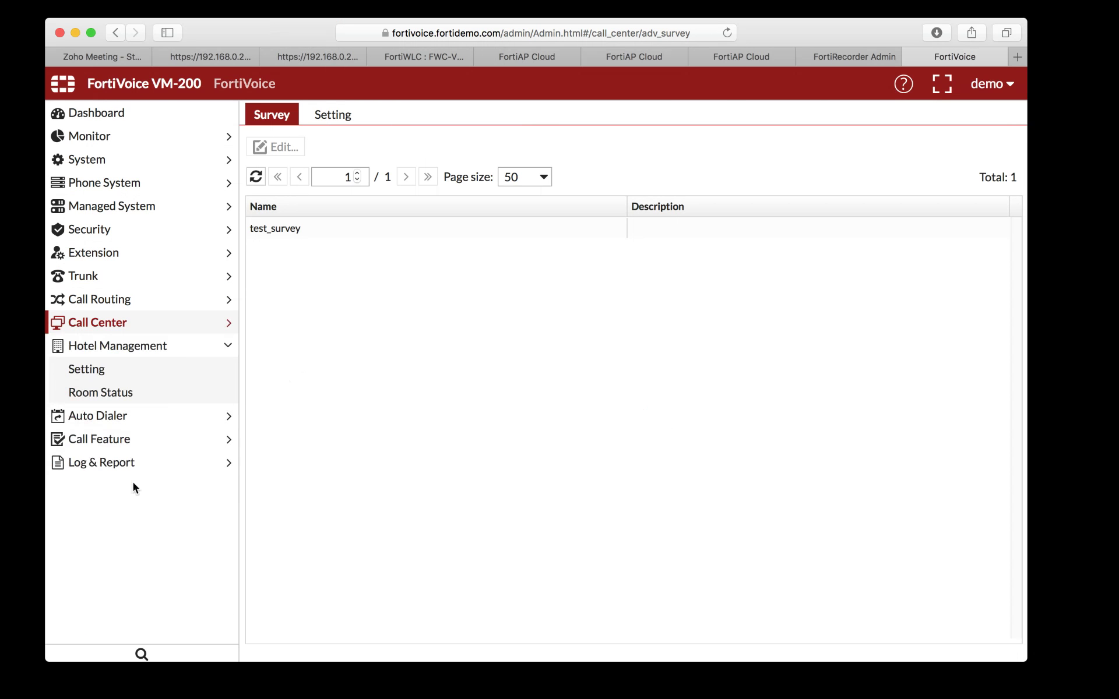
pyautogui.click(92, 303)
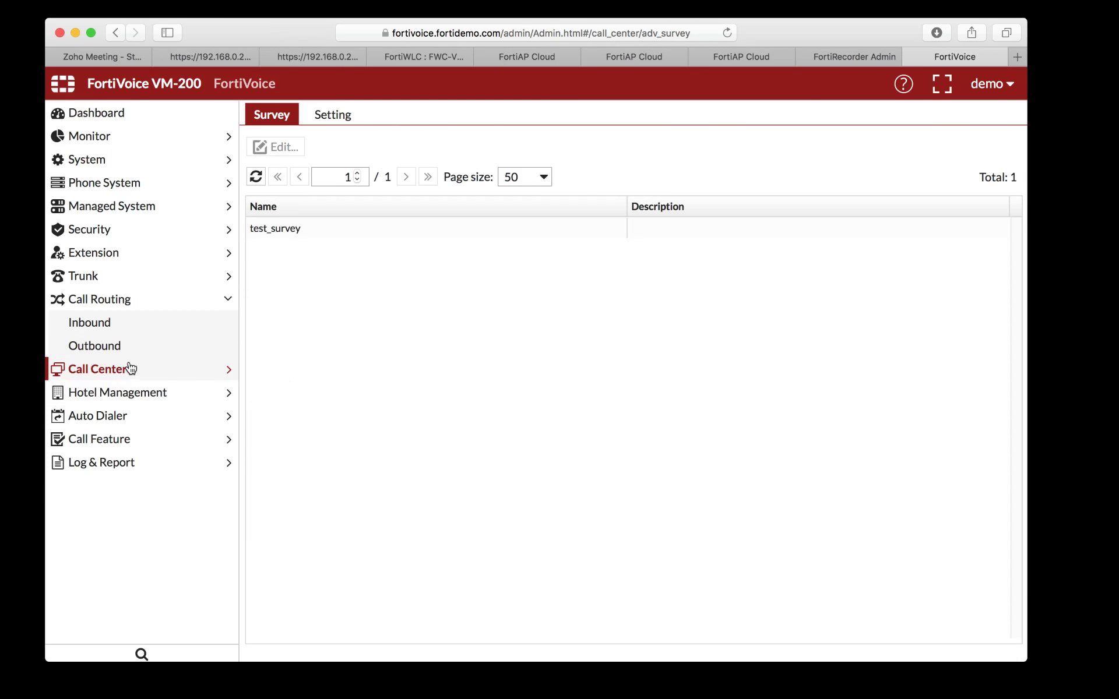
# Step: Open the call center's report page from the call center section
pyautogui.click(130, 307)
pyautogui.click(131, 311)
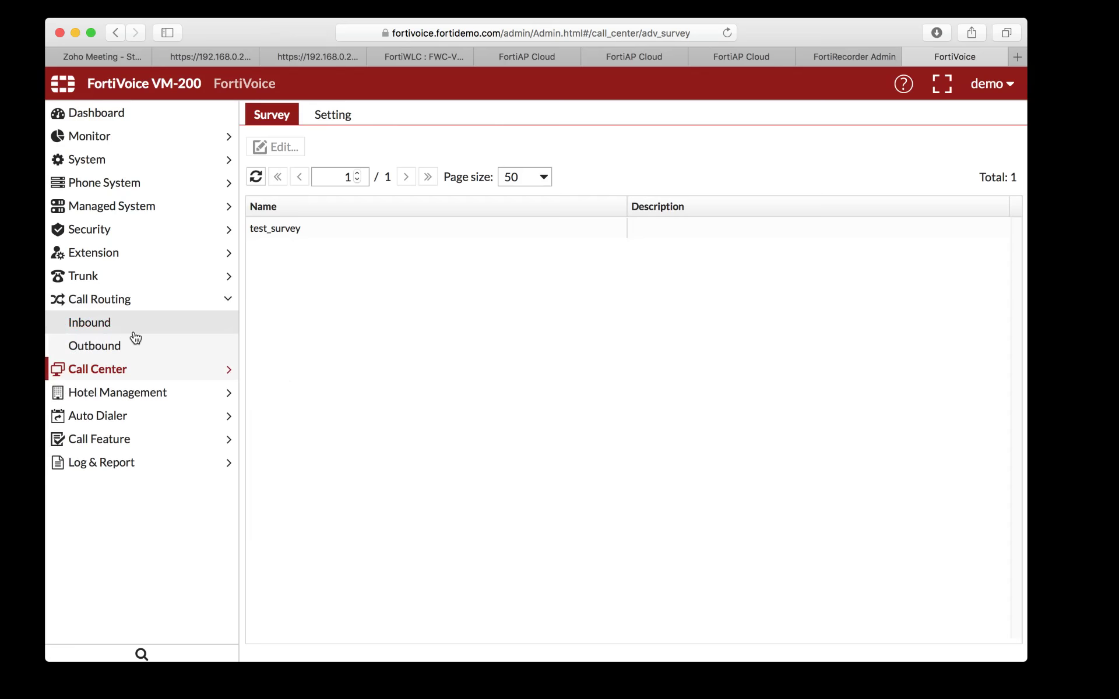
pyautogui.click(132, 377)
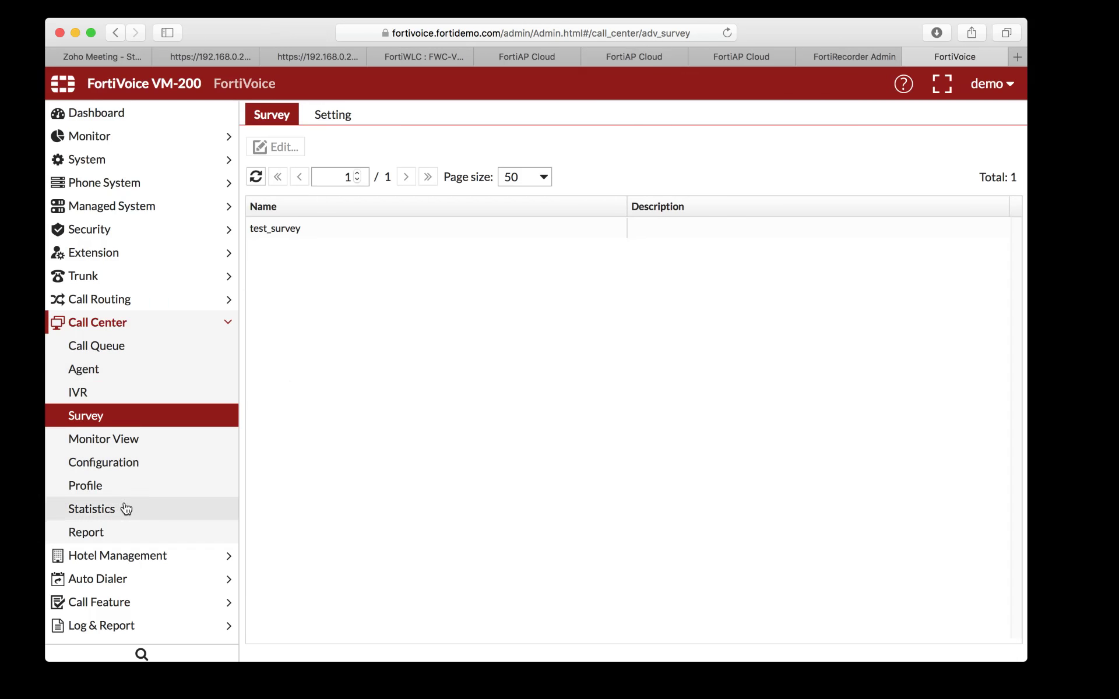
pyautogui.click(119, 534)
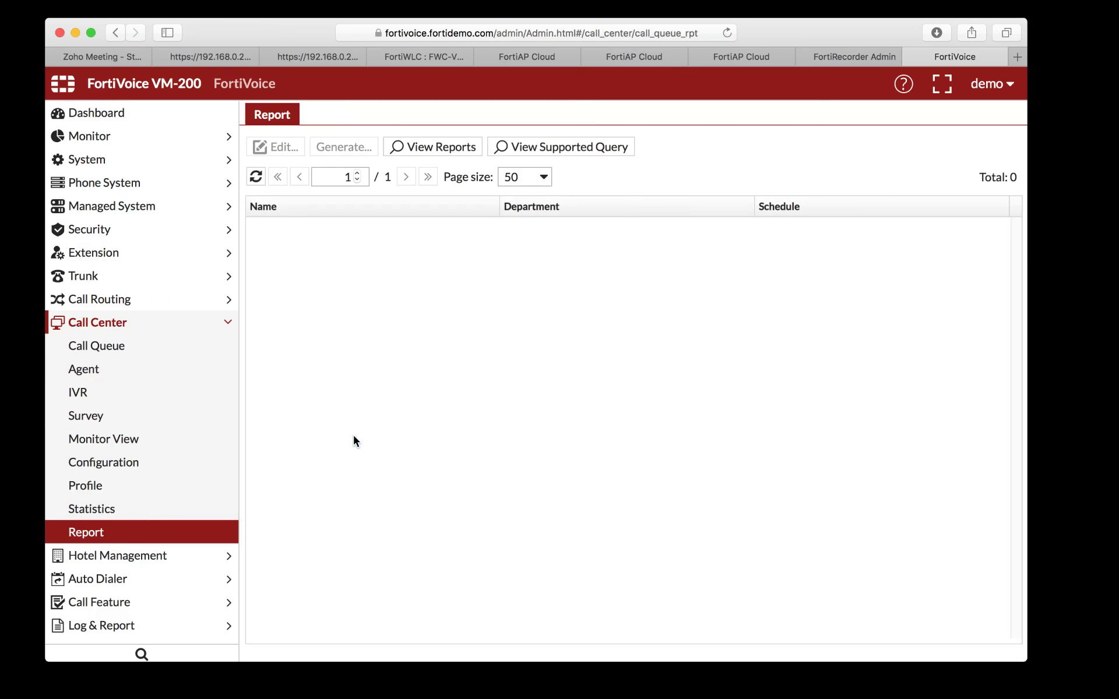
# Step: Review the hotel management settings, covering PMS, minibar codes and the check-in and check-out options
pyautogui.click(167, 558)
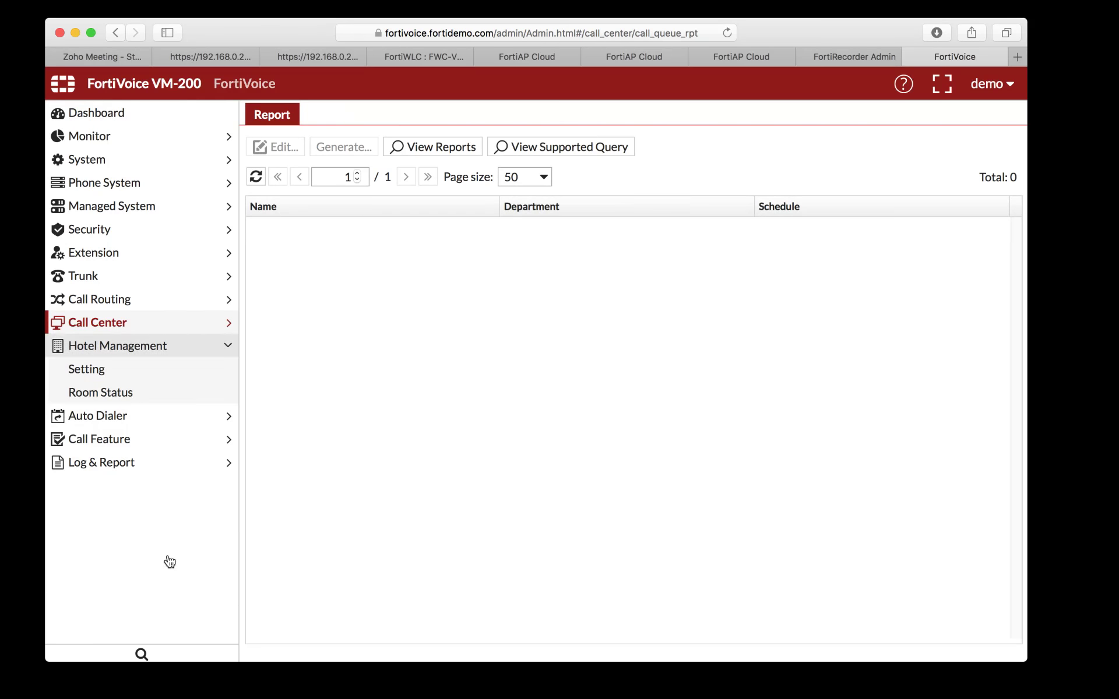
pyautogui.click(125, 371)
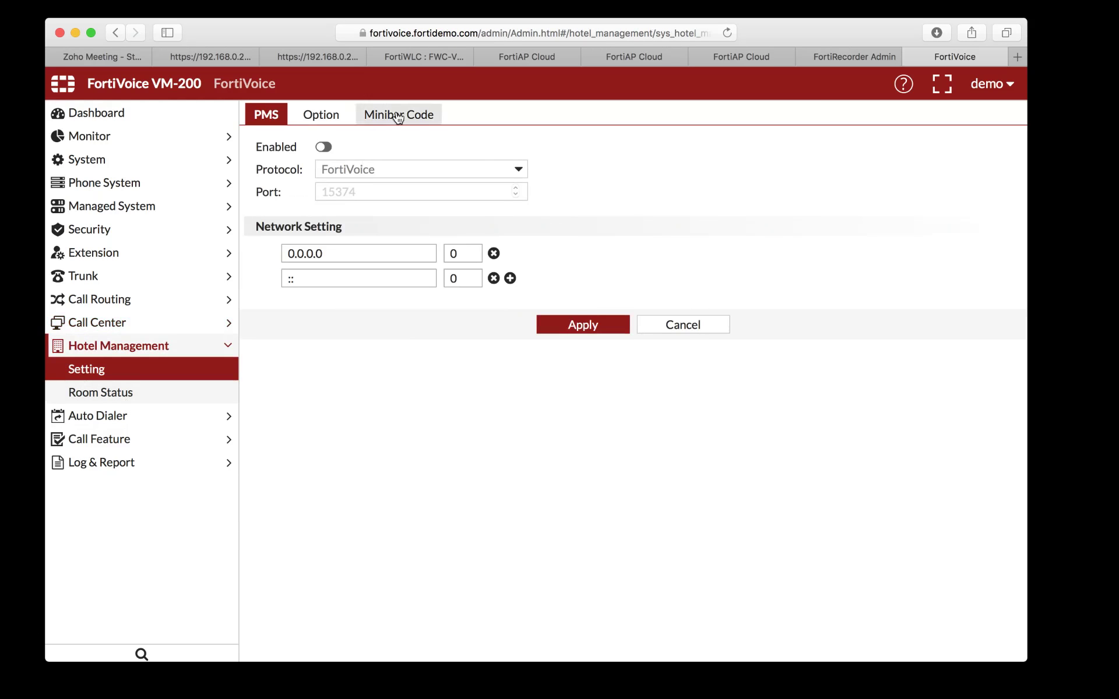
pyautogui.click(425, 114)
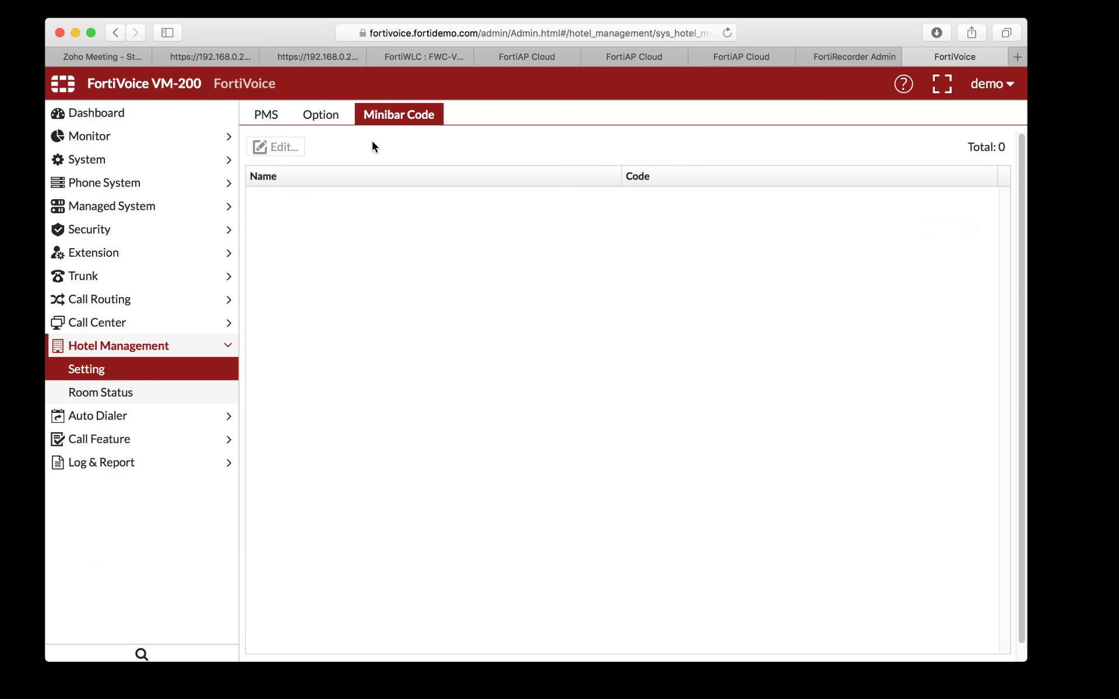
pyautogui.click(328, 116)
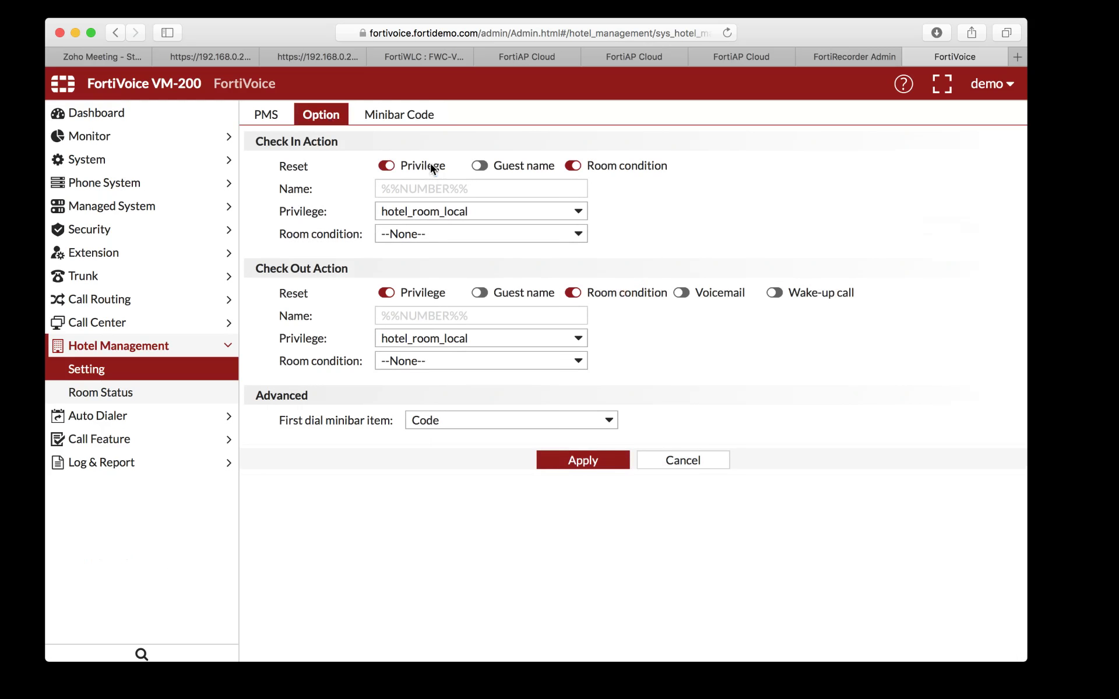
# Step: Inspect the privilege choices for the hotel check-in action and switch on its guest name reset
pyautogui.click(485, 211)
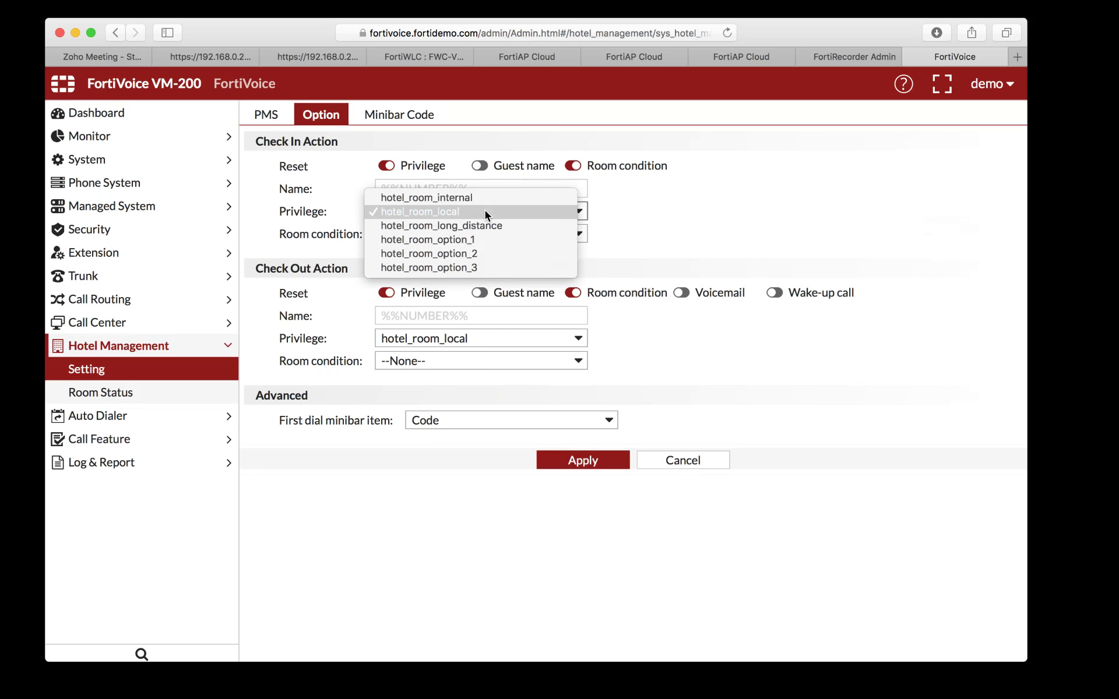
pyautogui.click(642, 194)
pyautogui.click(481, 168)
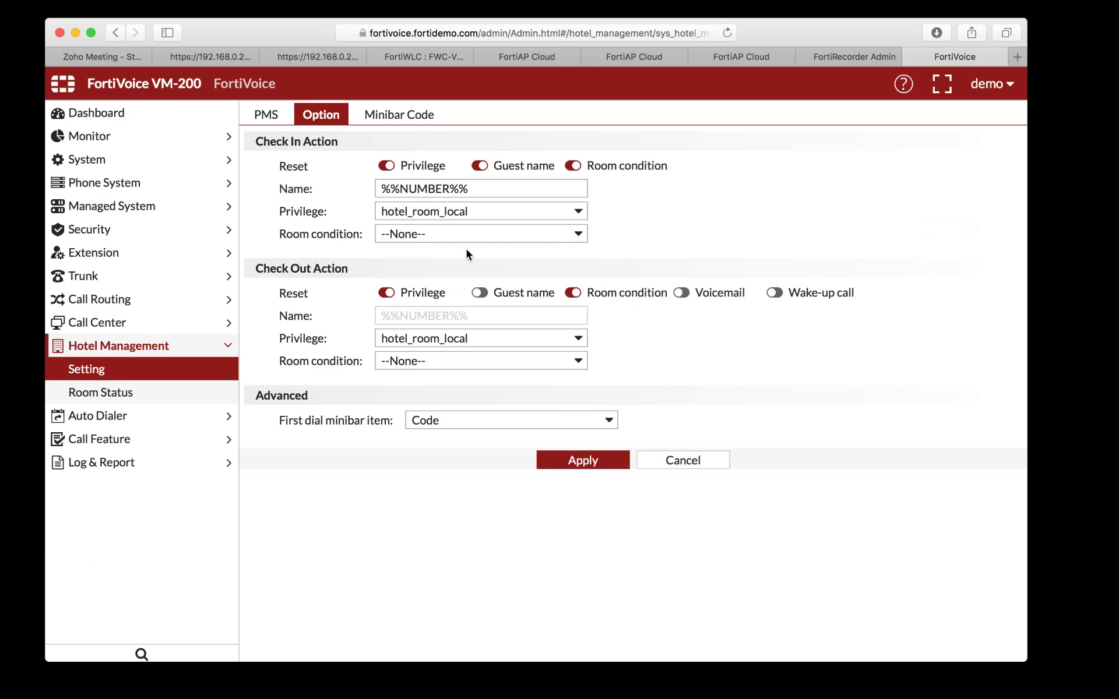
# Step: Look over the pages offered under call features and log and report, and view the SMDR settings
pyautogui.click(76, 440)
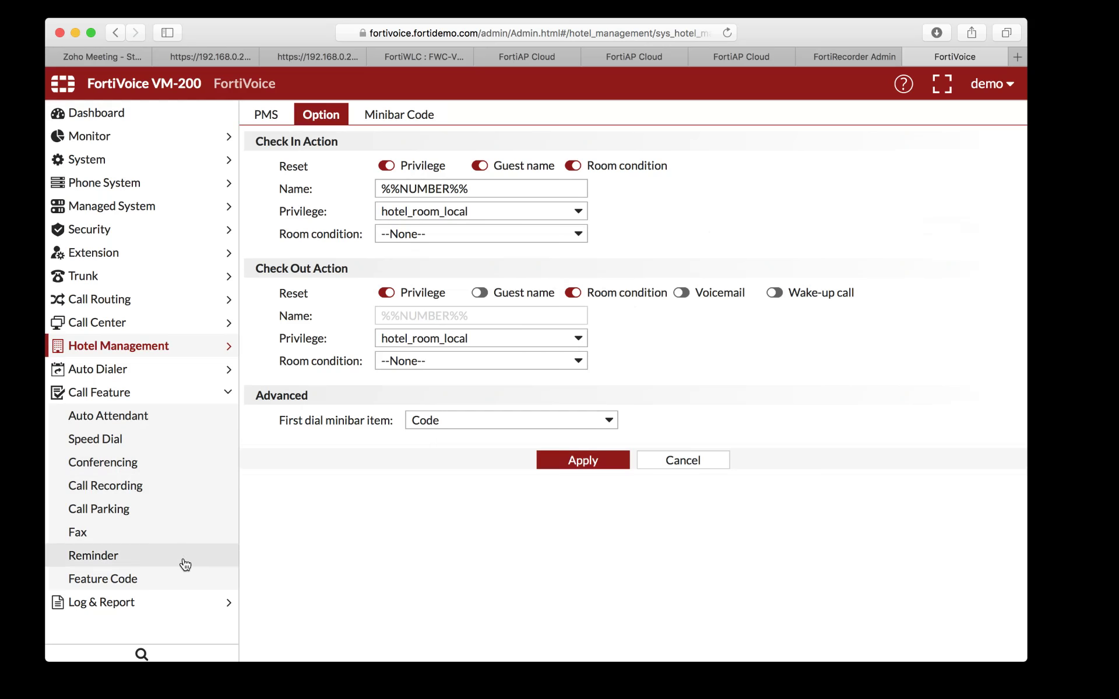
pyautogui.click(163, 603)
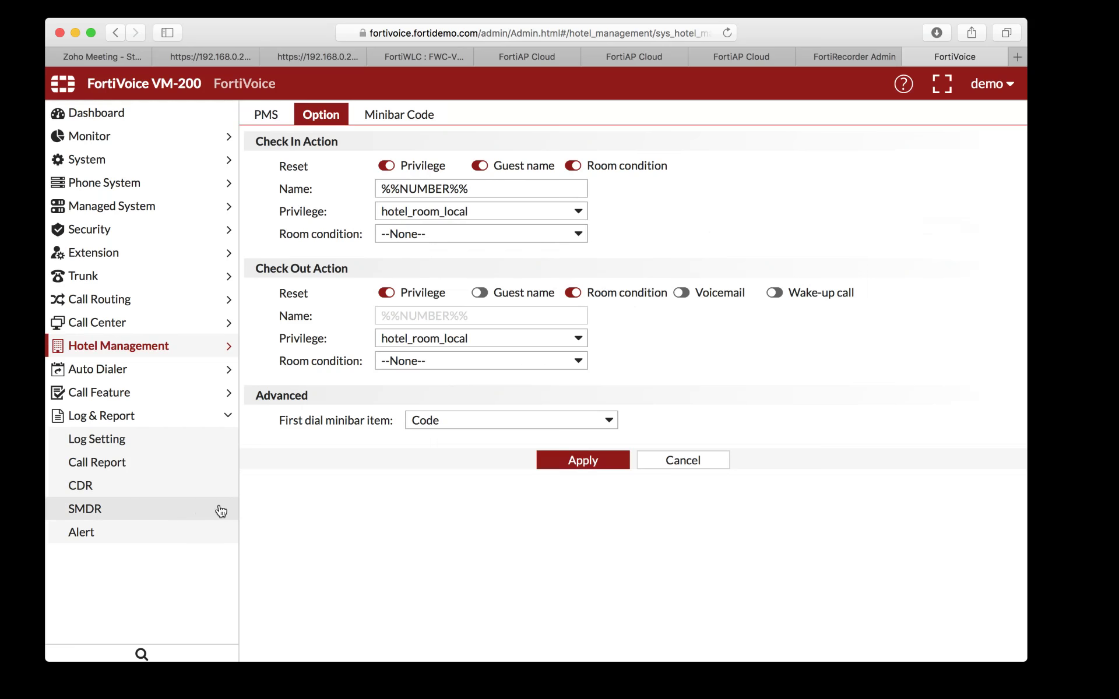
pyautogui.click(186, 511)
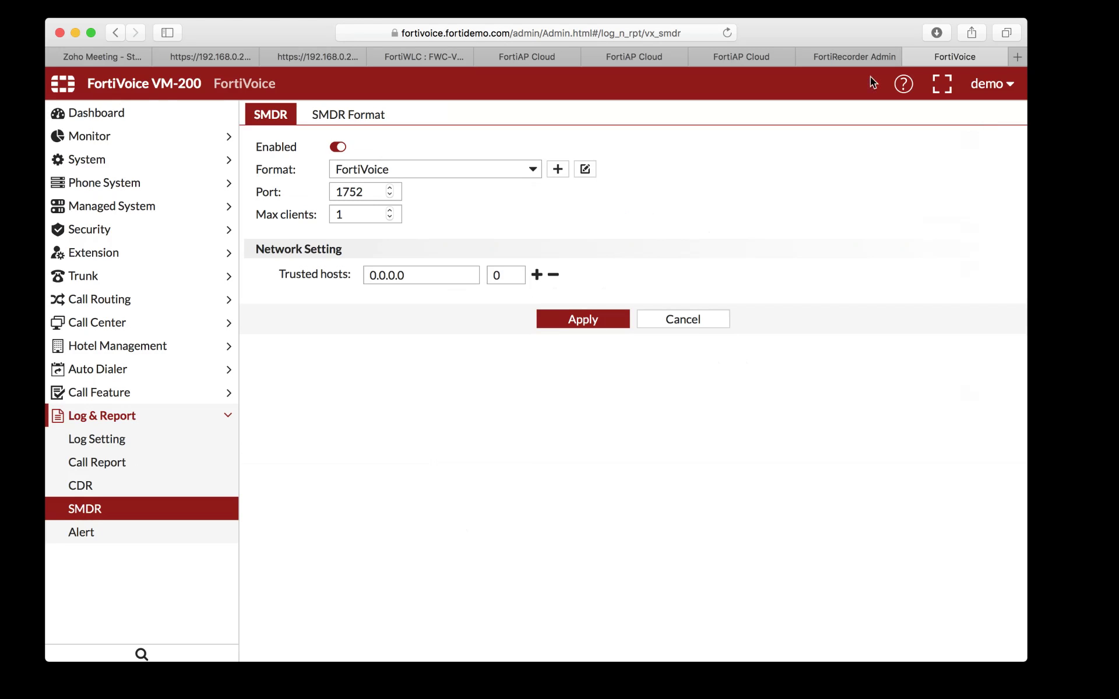
pyautogui.click(843, 61)
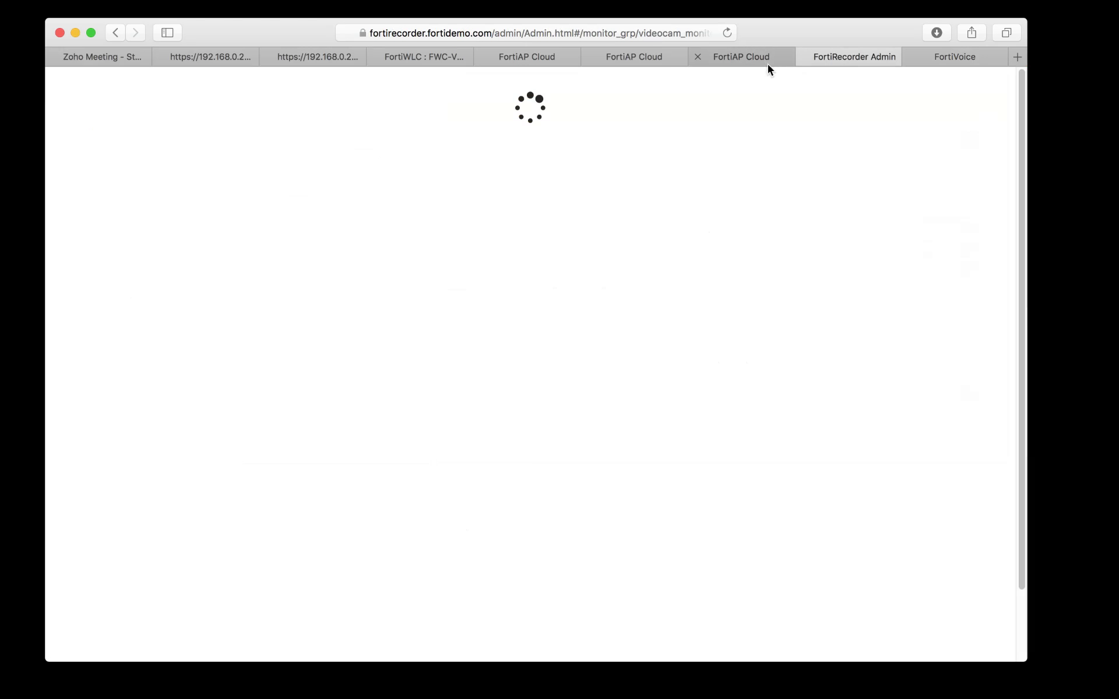
pyautogui.click(952, 58)
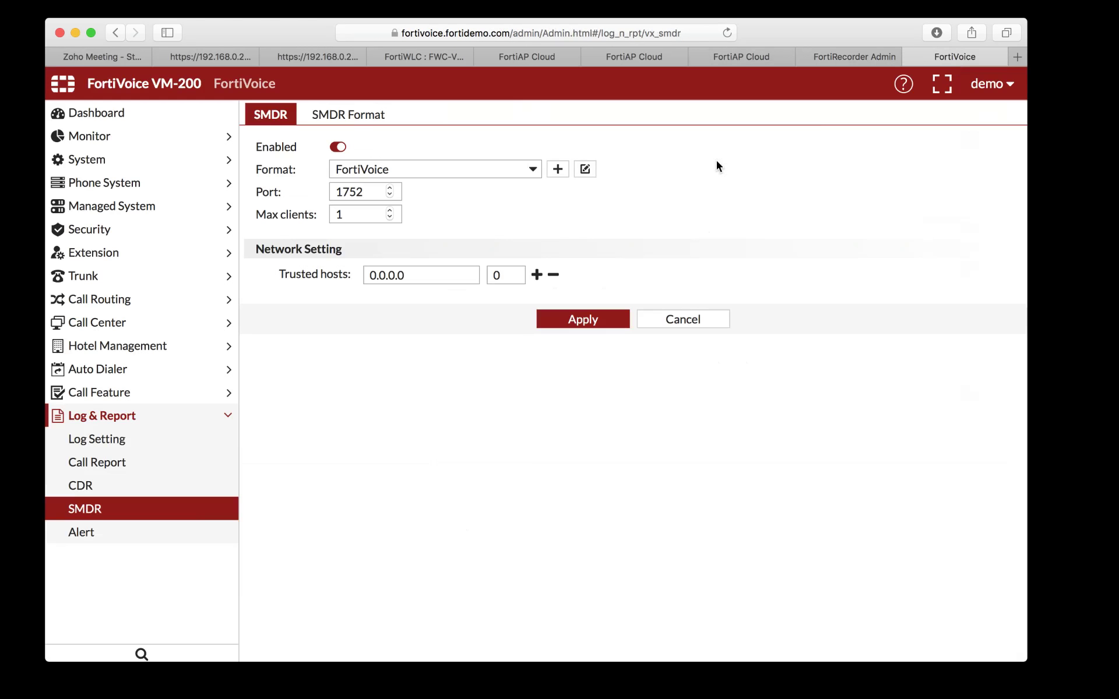